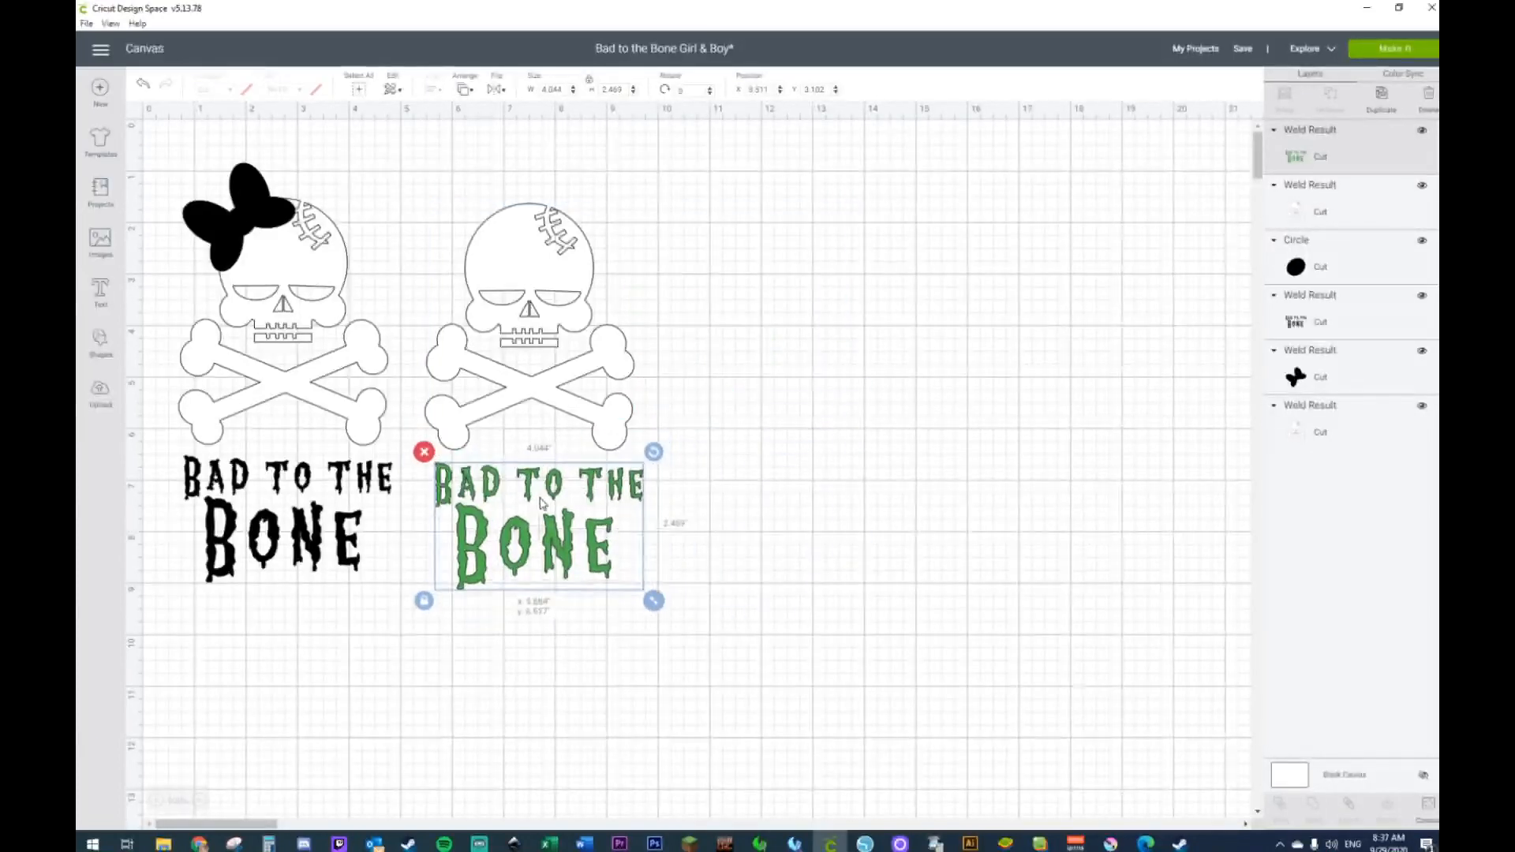
Step: Add a circle shape to the canvas
click(838, 356)
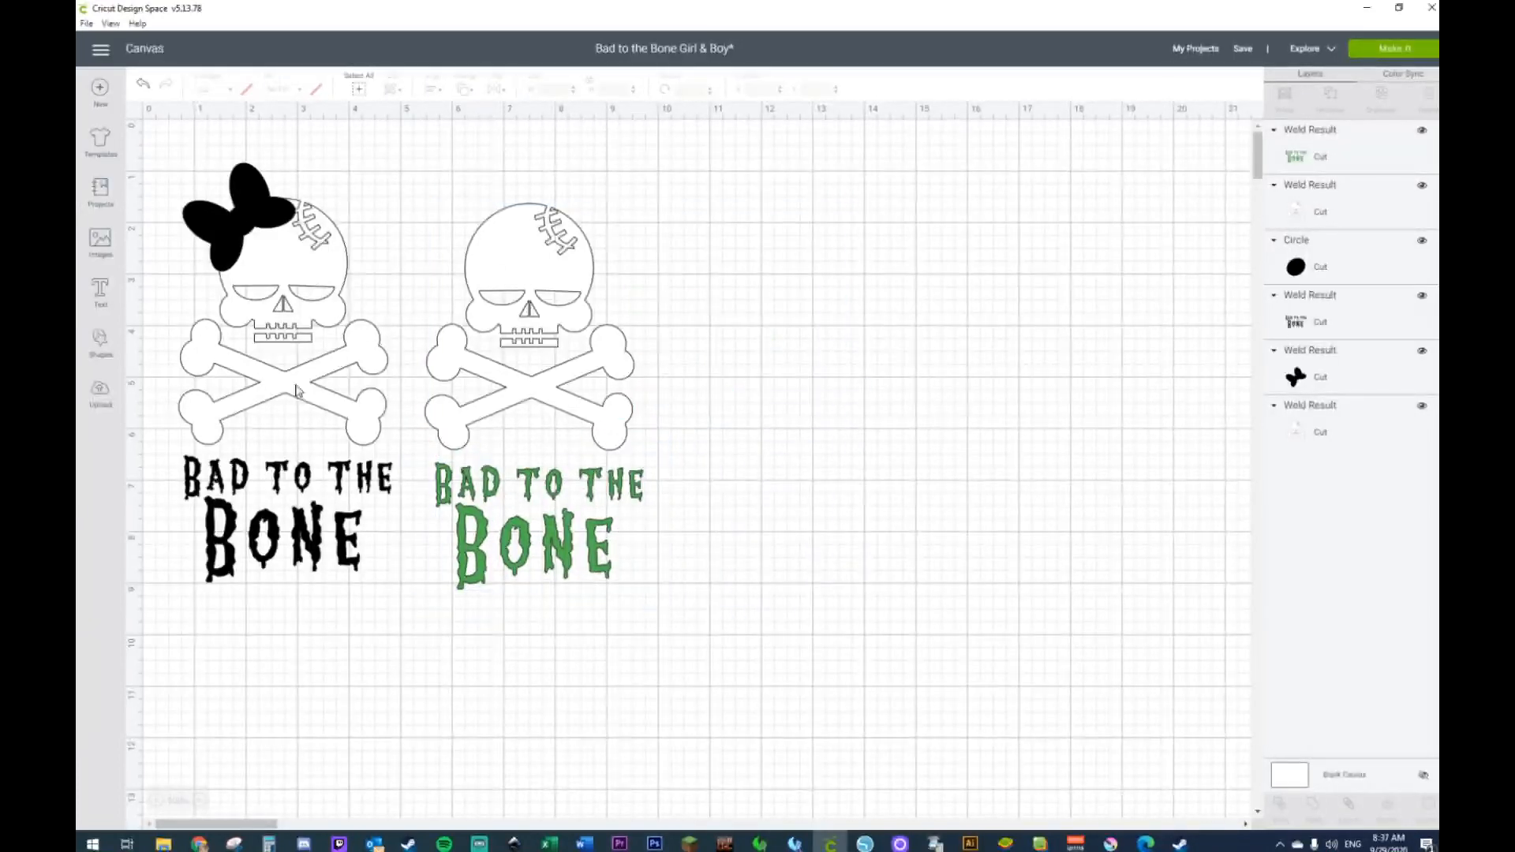
click(98, 342)
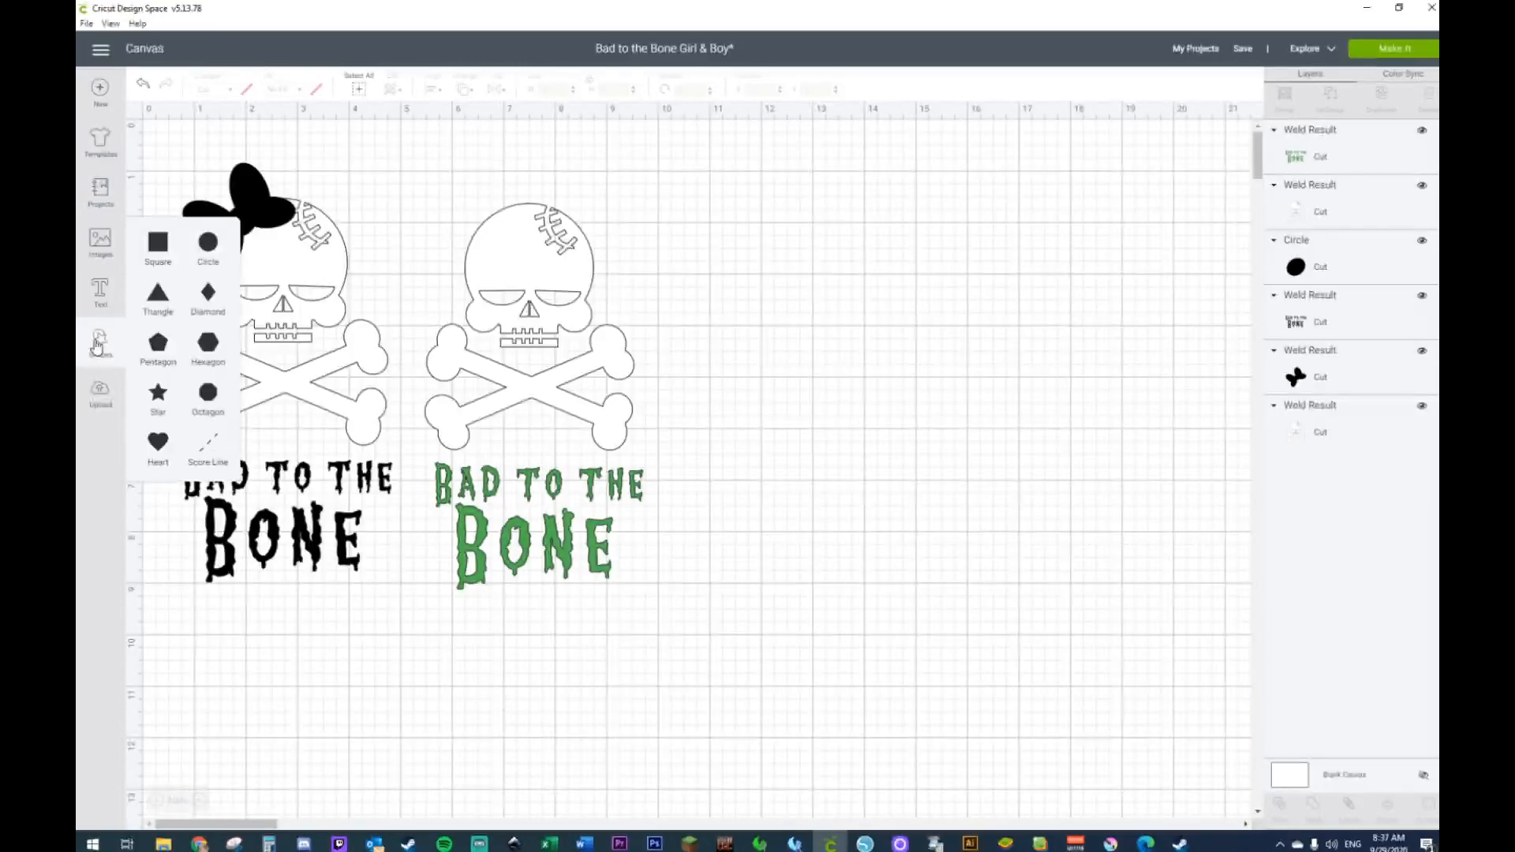
click(208, 244)
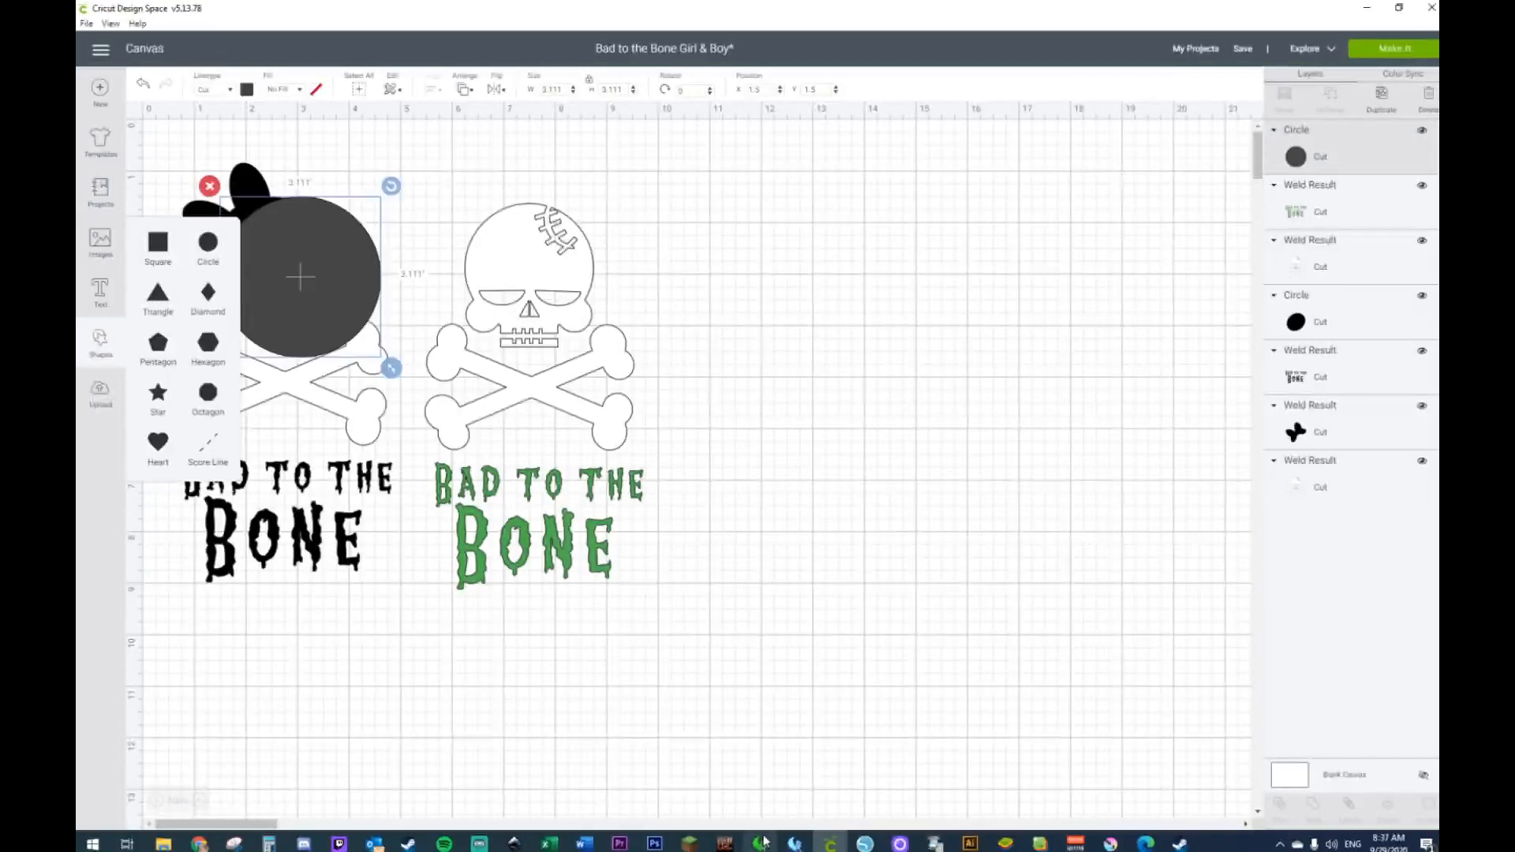
click(199, 842)
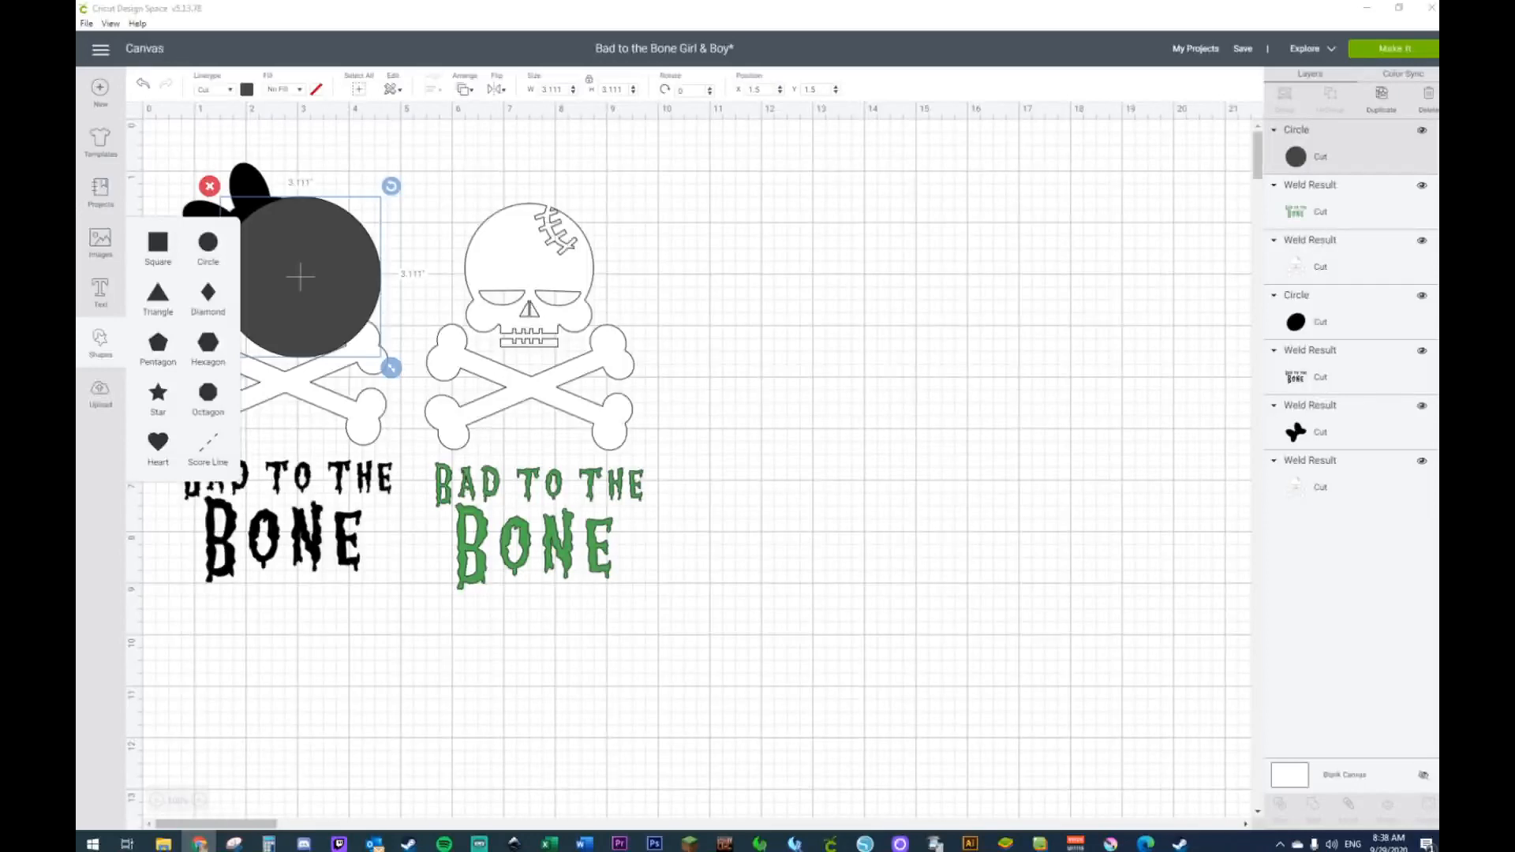
key(alt+Tab)
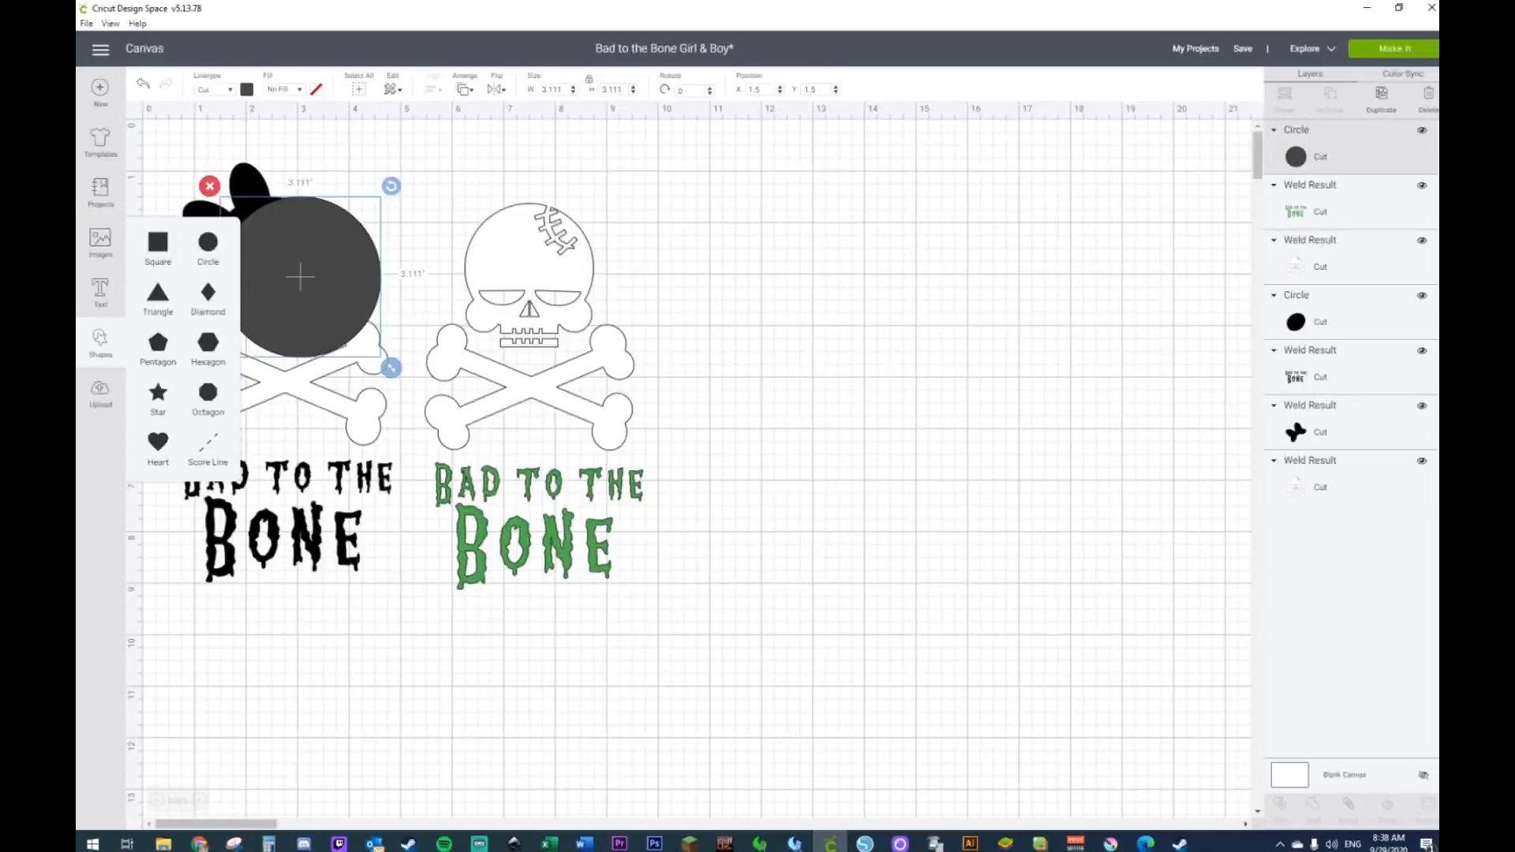
key(alt+Tab)
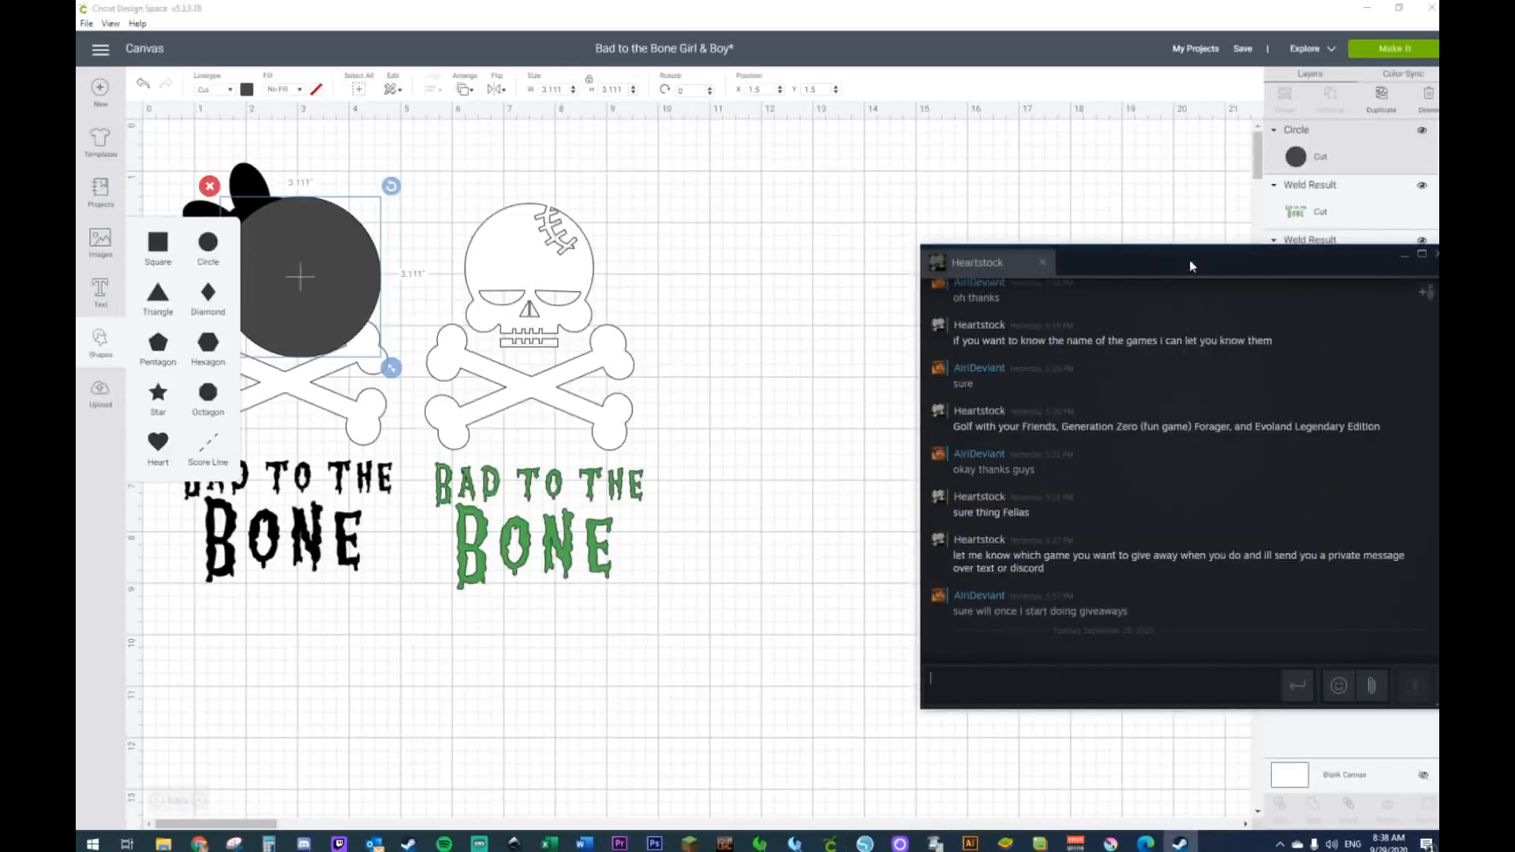
drag(1190, 269, 1439, 271)
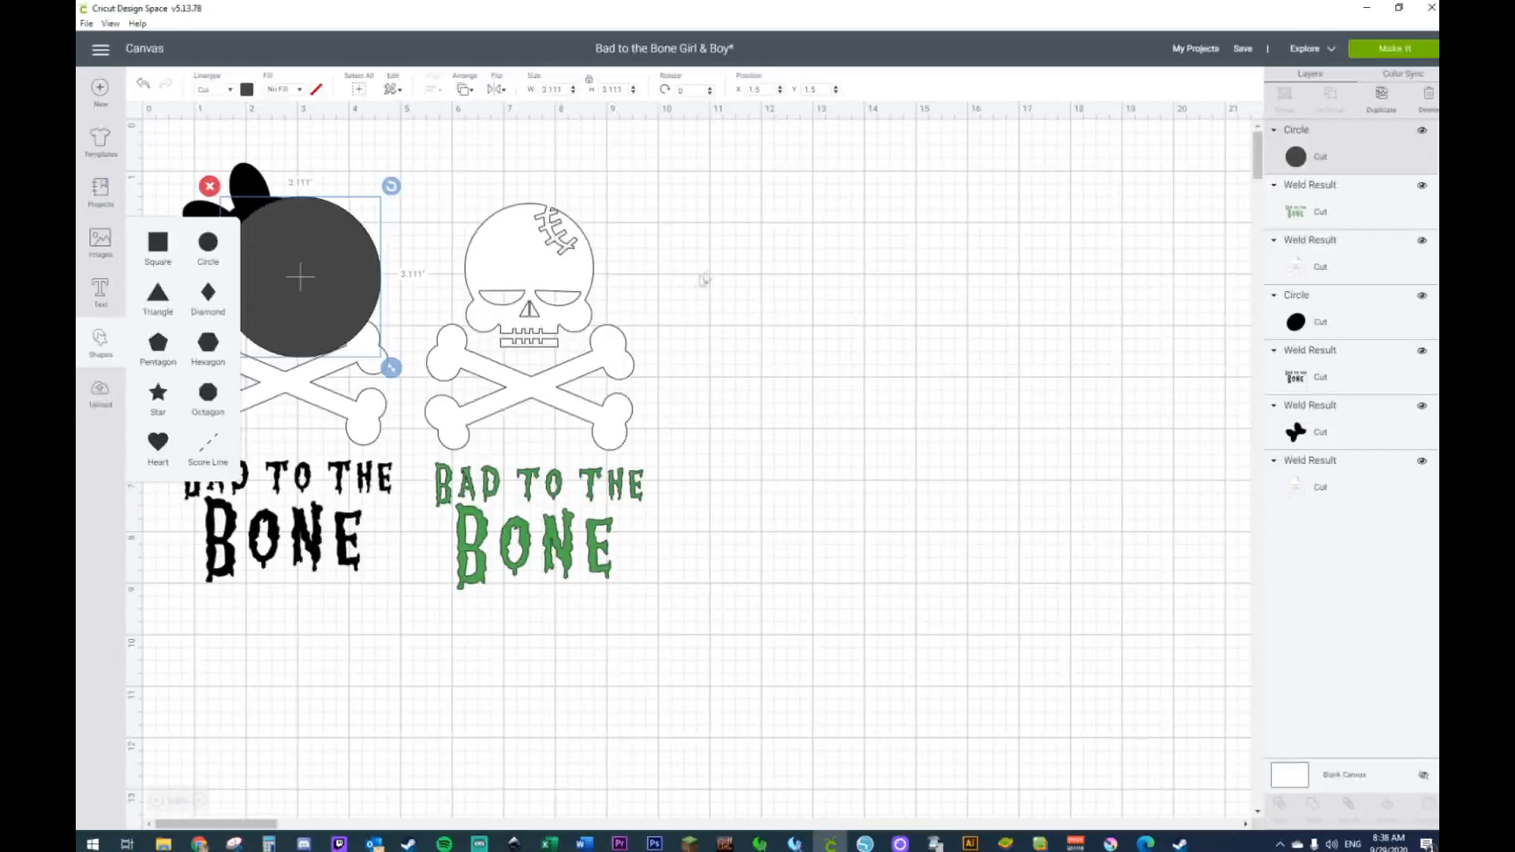
Step: Place the circle in the empty area beside the existing designs and enlarge it to 5 inches
click(673, 255)
drag(301, 271, 868, 282)
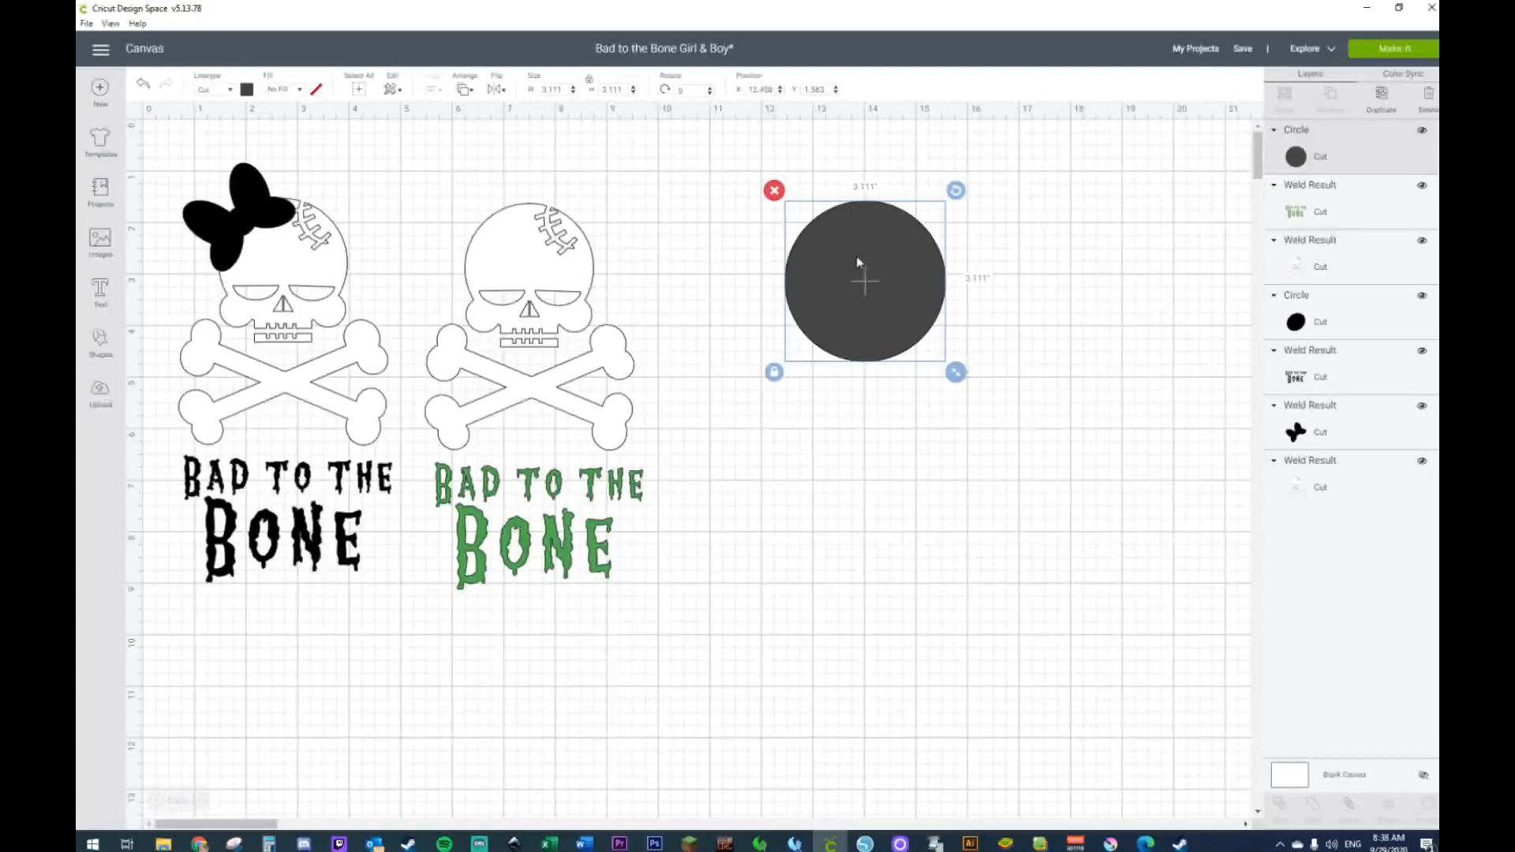
drag(956, 372, 1061, 460)
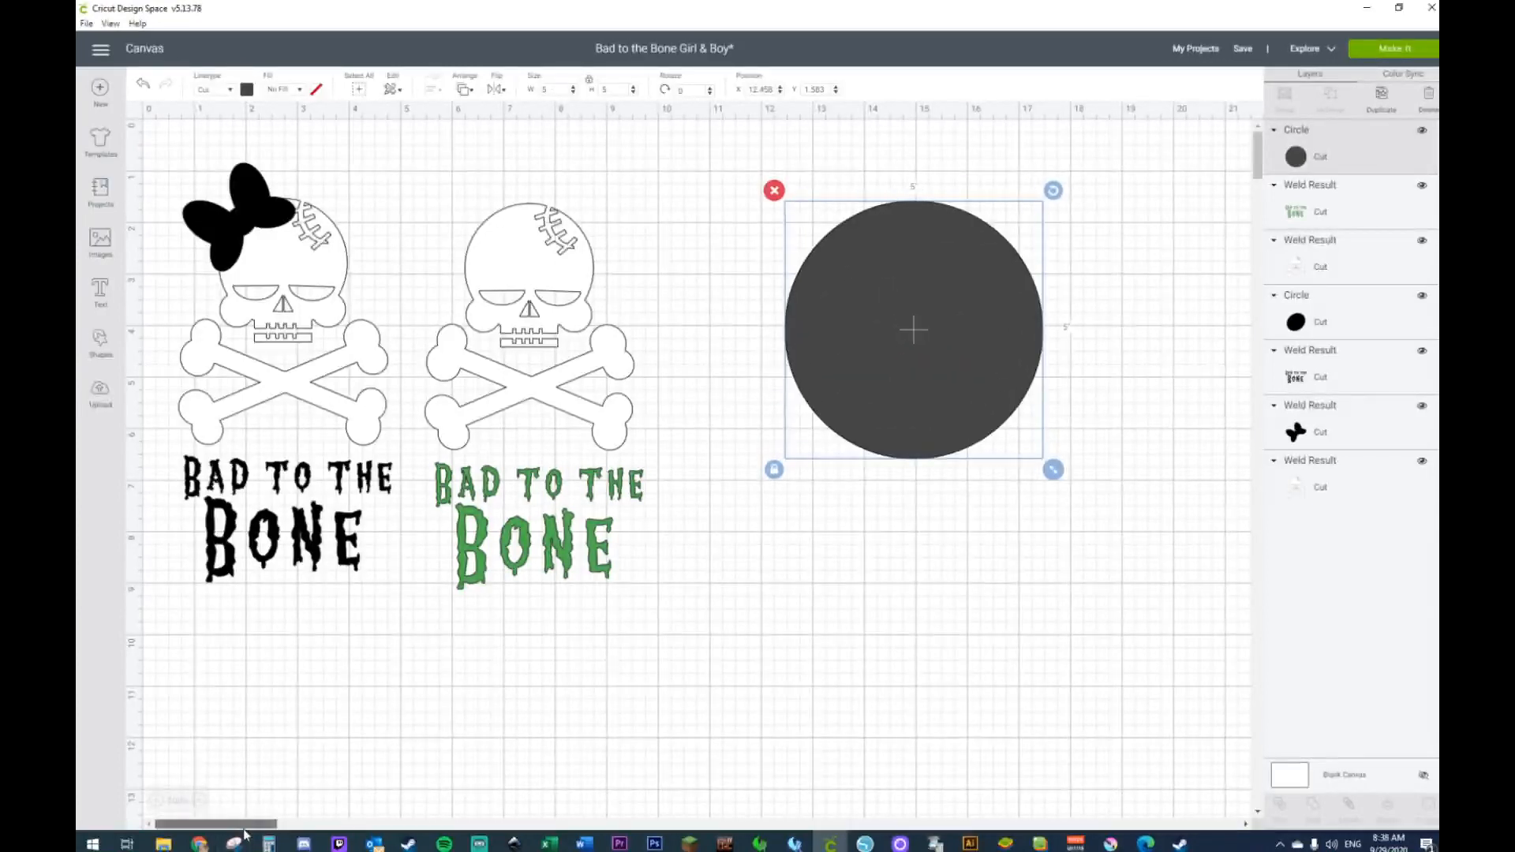
drag(245, 825, 265, 825)
drag(805, 329, 809, 294)
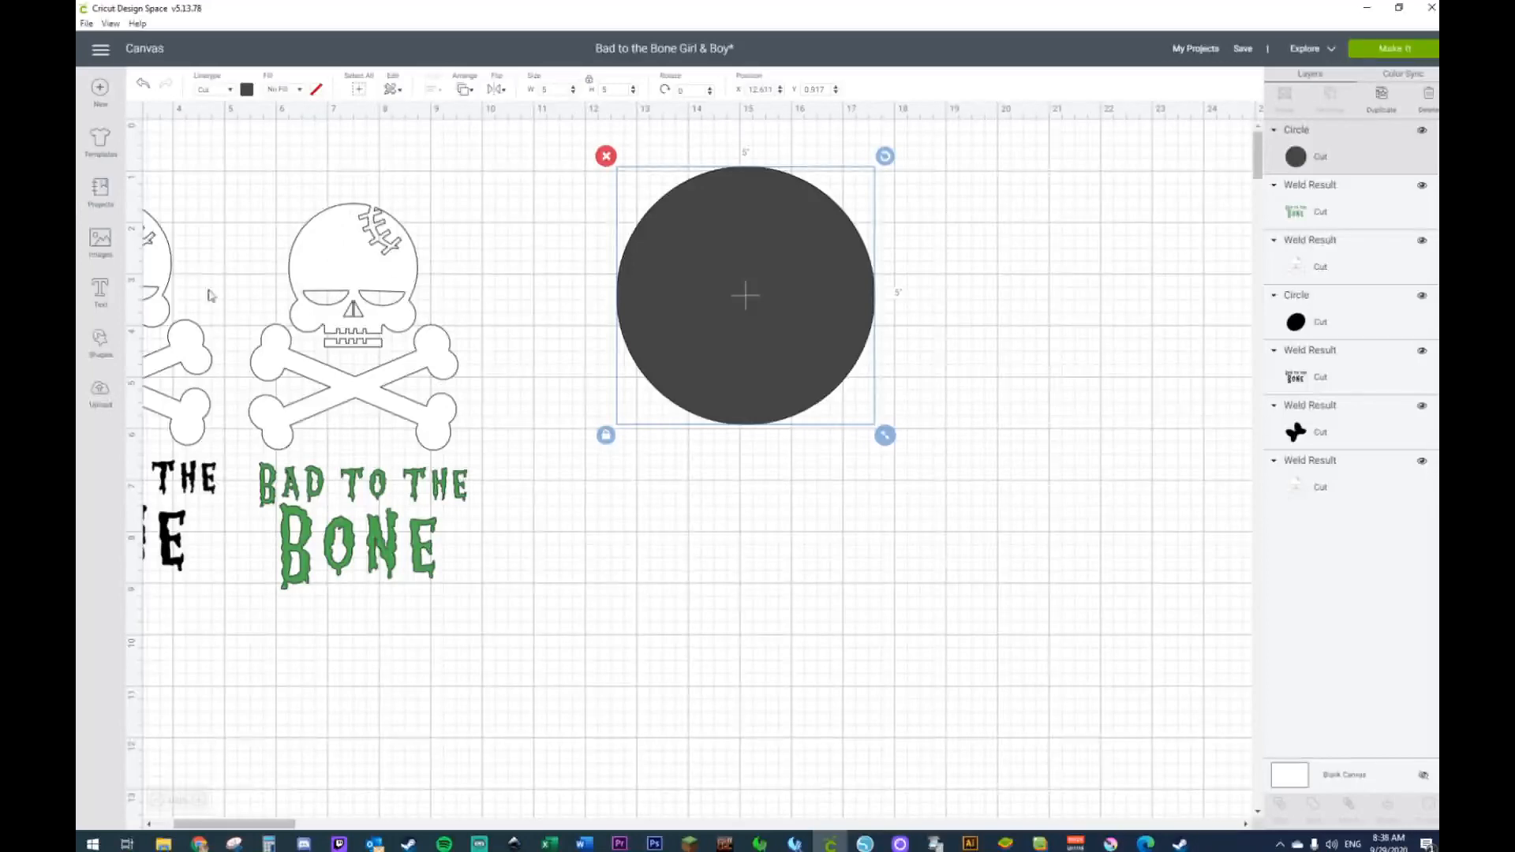
Step: Add a second circle, shrink it to about 1.67 inches and place it over the large circle's lower-left edge
click(103, 341)
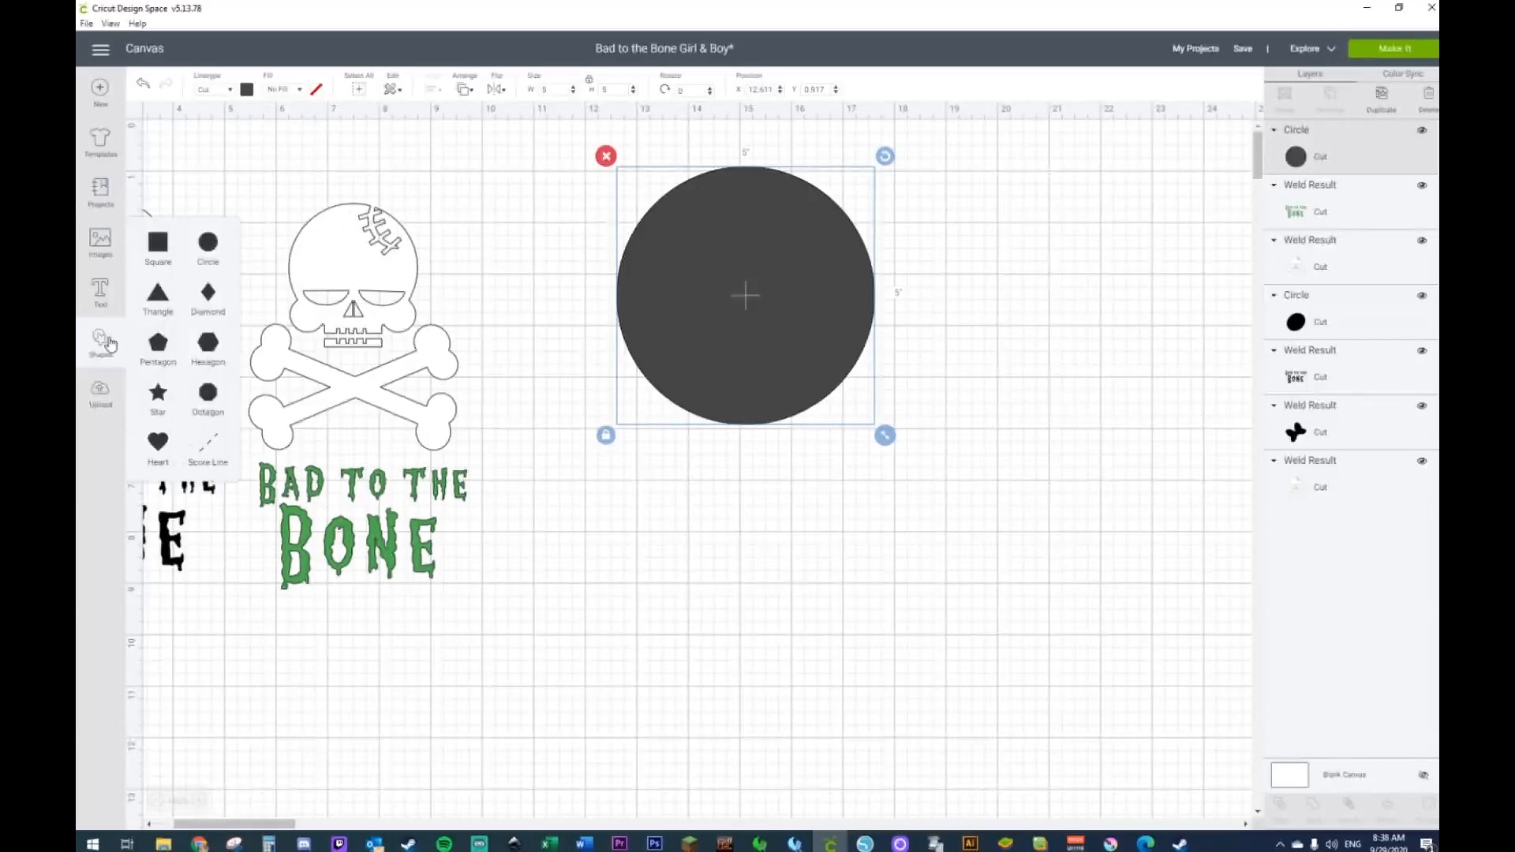
click(211, 253)
drag(300, 271, 660, 439)
drag(756, 539, 681, 458)
Step: Copy the small circle and place the duplicate over the large circle's lower-right edge
drag(644, 406, 835, 387)
key(ctrl+c)
key(ctrl+v)
click(892, 469)
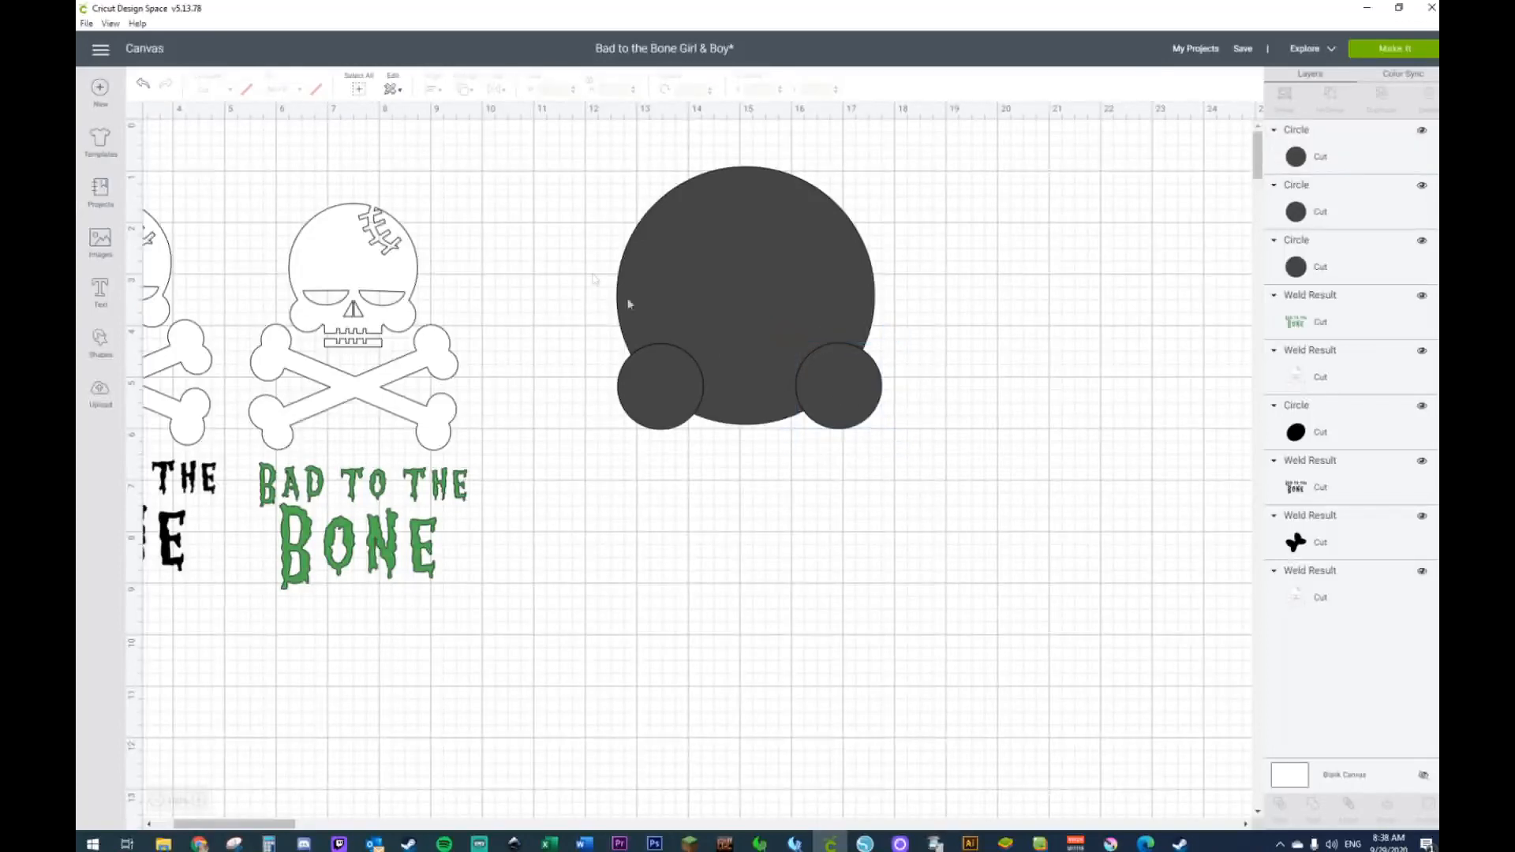
Step: Align the two small circles along their bottom edges and weld them together
drag(515, 169, 954, 473)
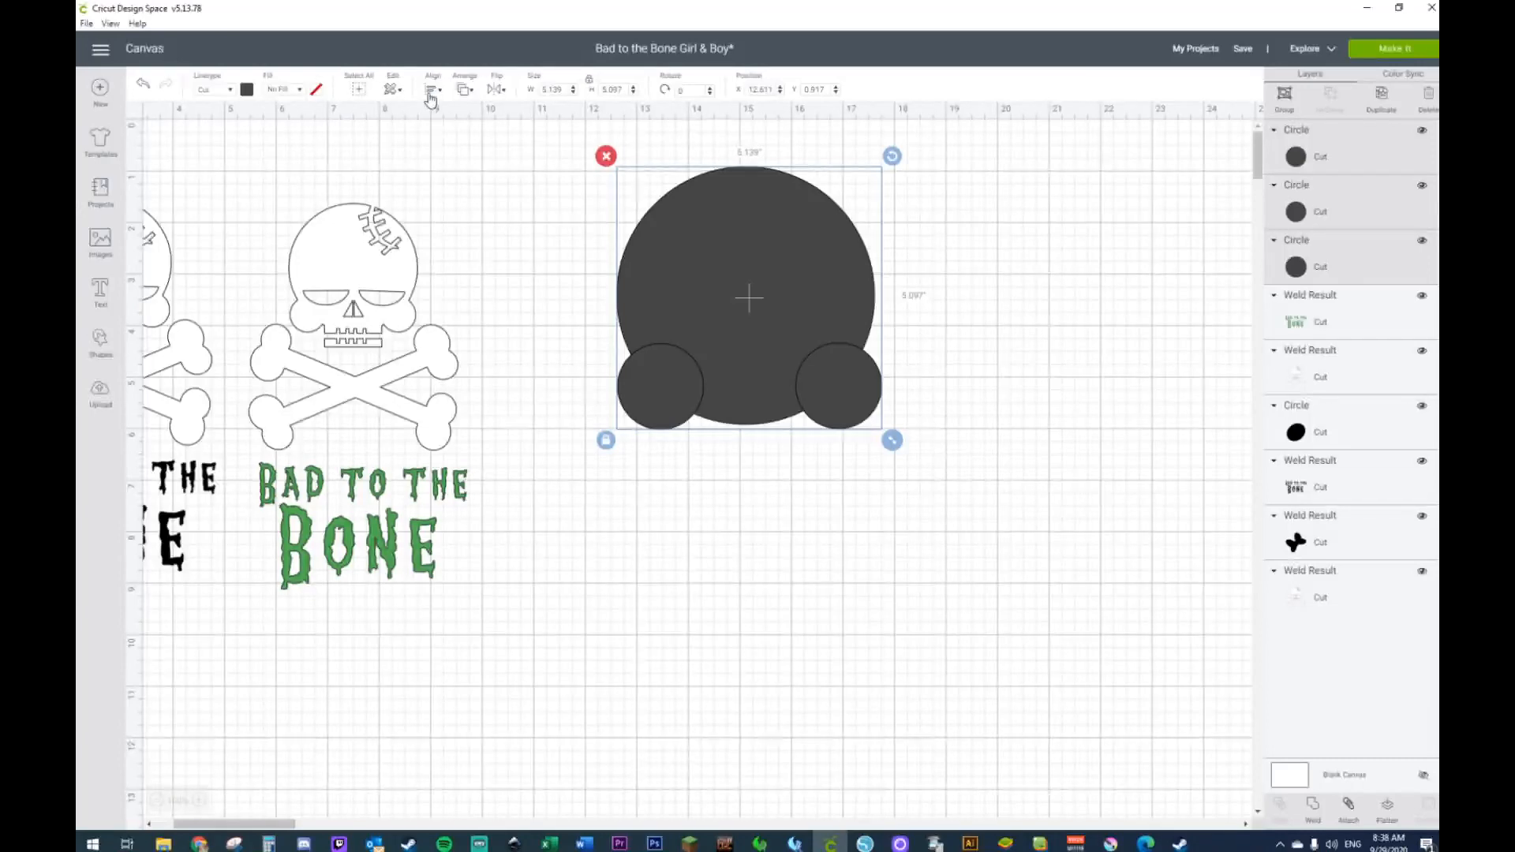
click(778, 499)
click(667, 393)
shift+click(845, 397)
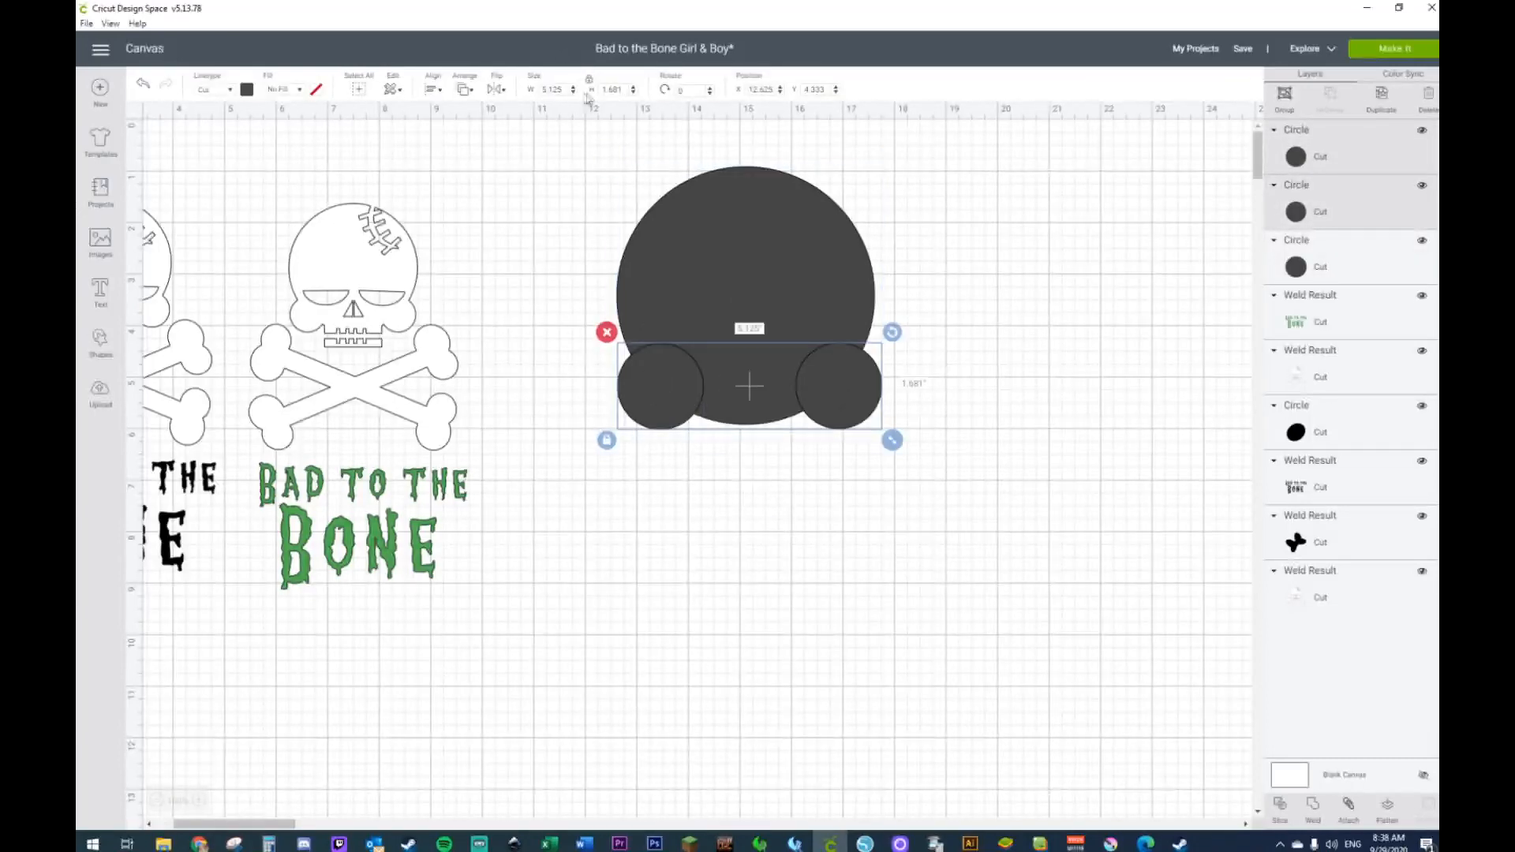
click(430, 92)
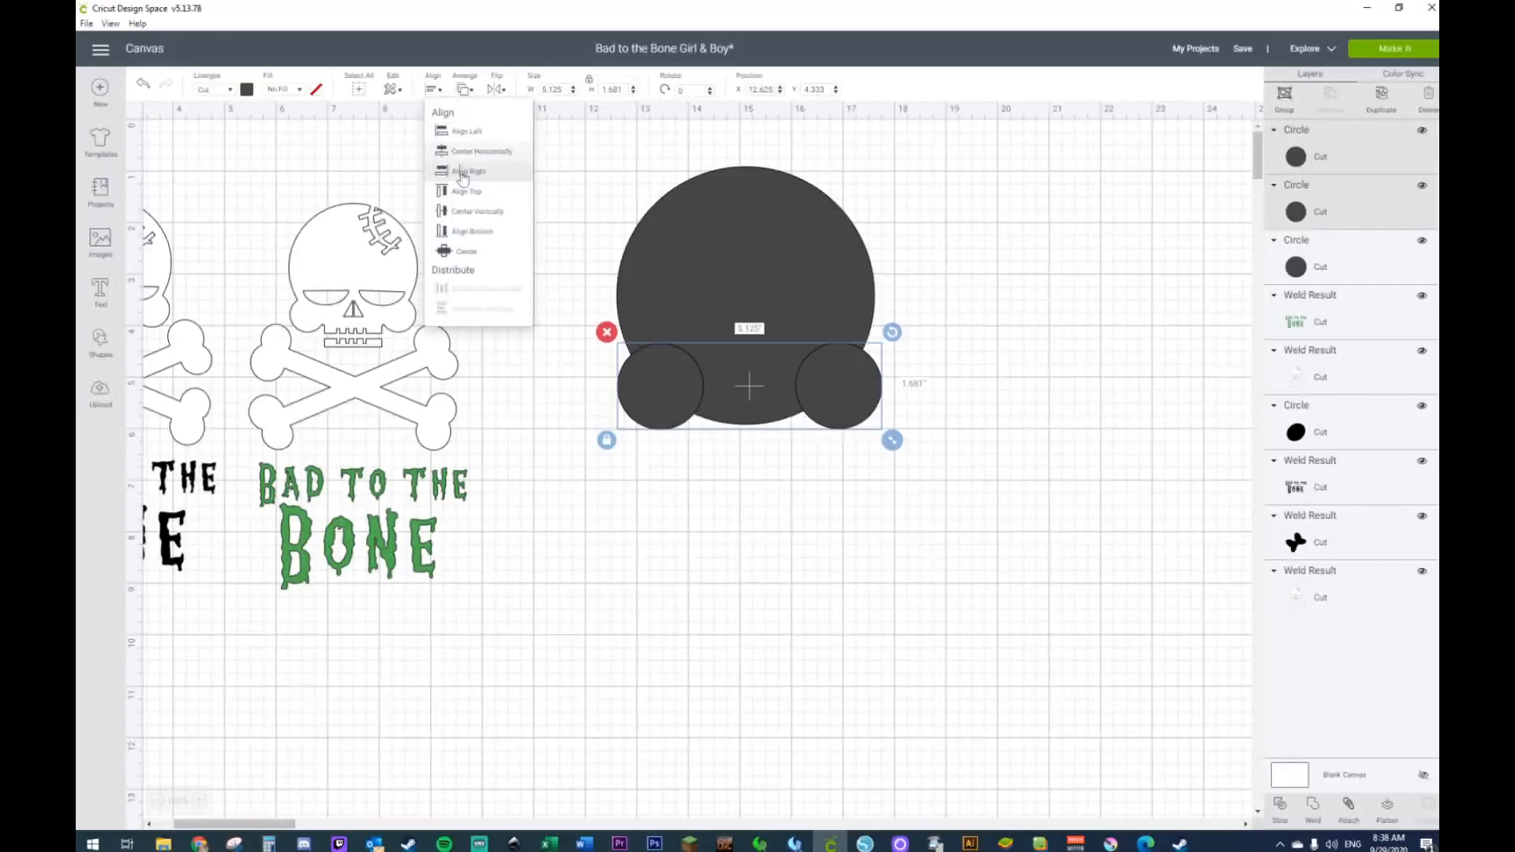
click(466, 239)
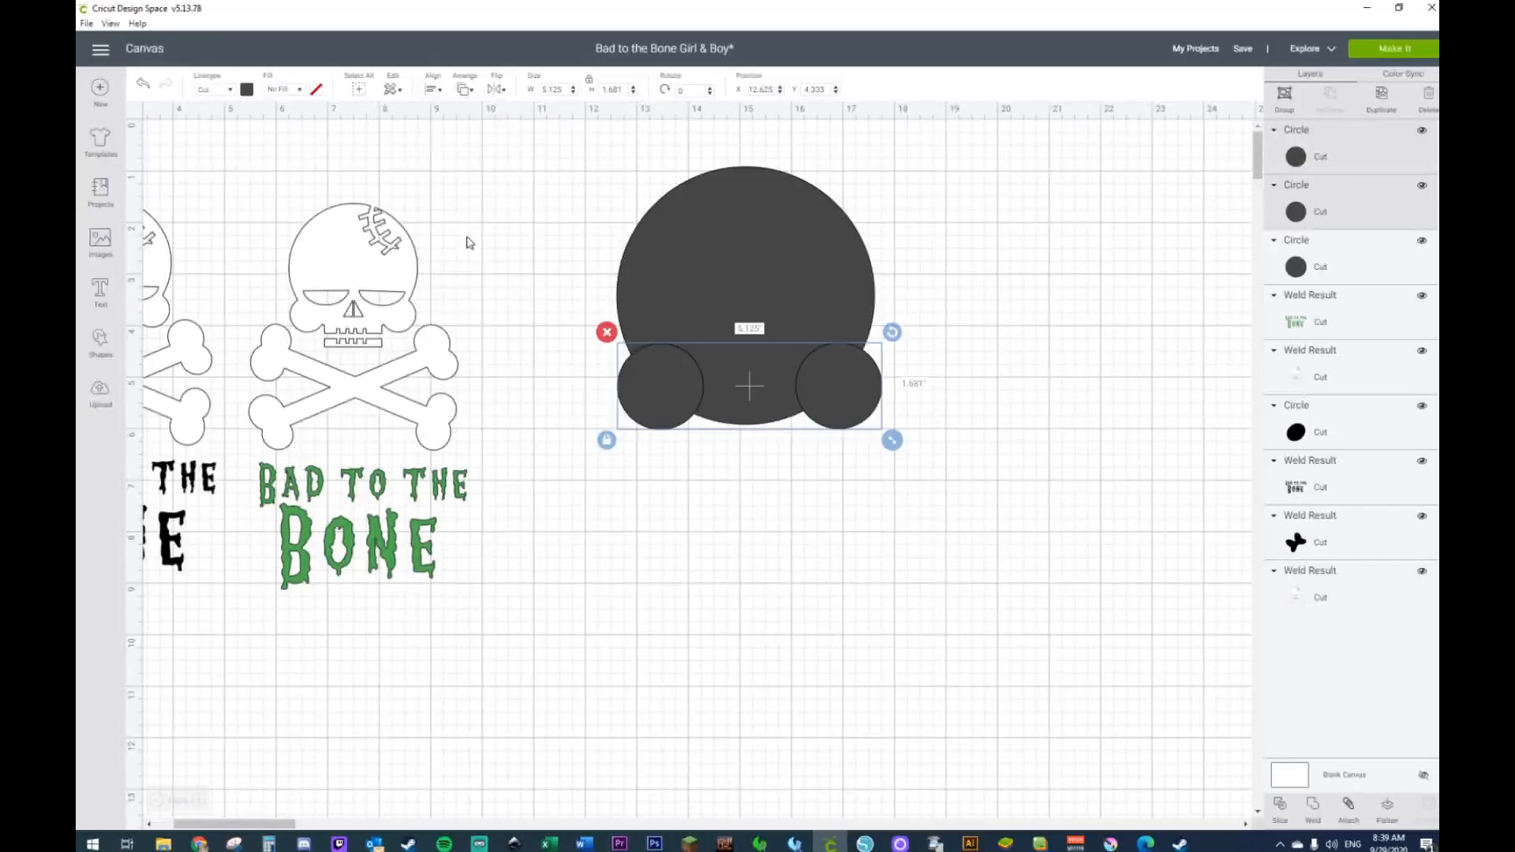
right_click(660, 414)
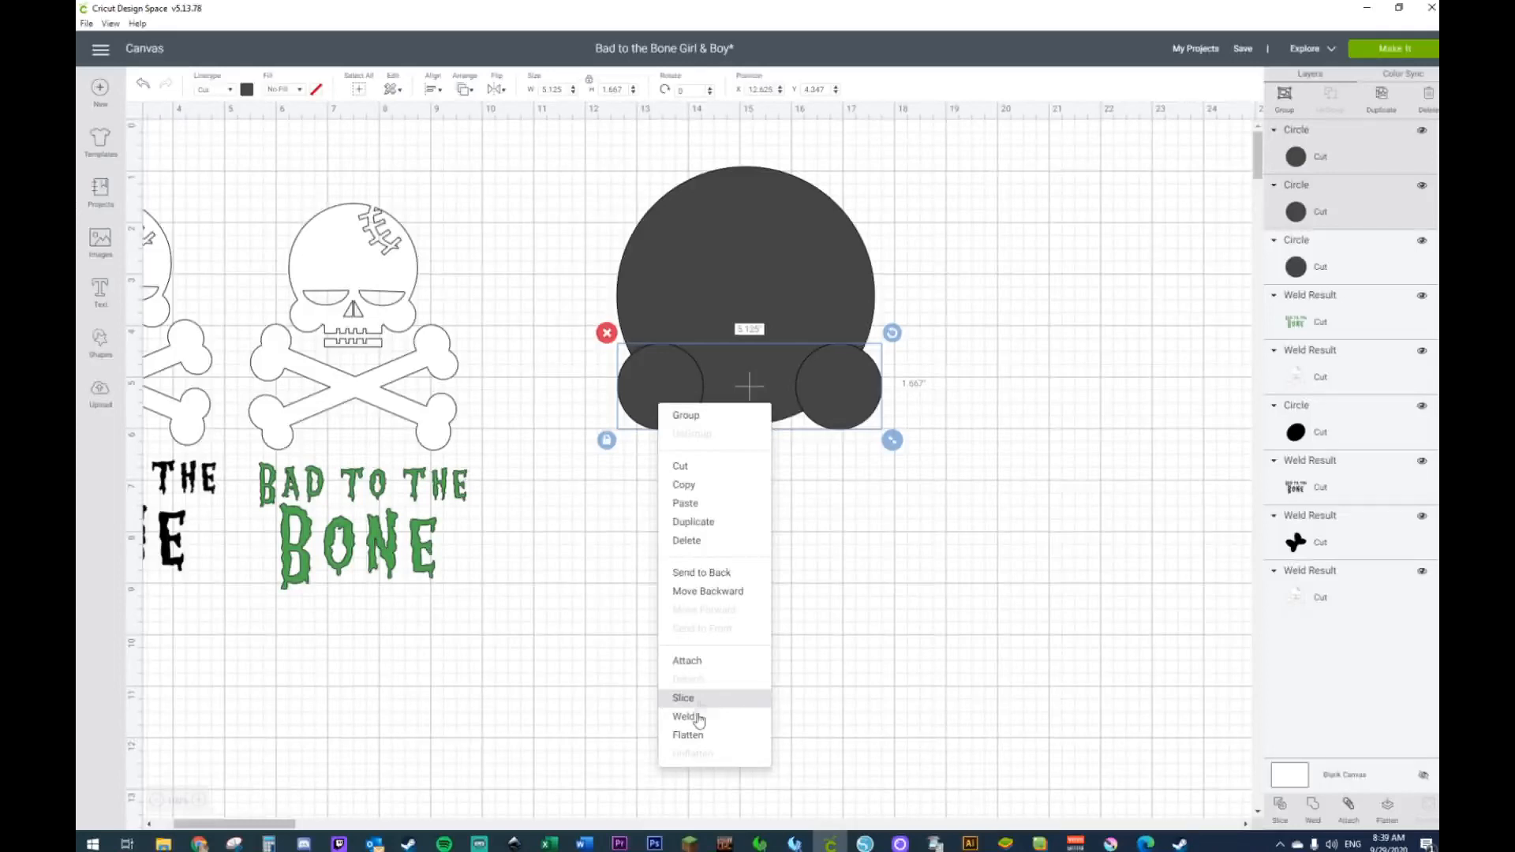
click(685, 717)
Step: Center the welded small circles horizontally with the large circle and weld everything into one skull shape
drag(586, 184, 894, 468)
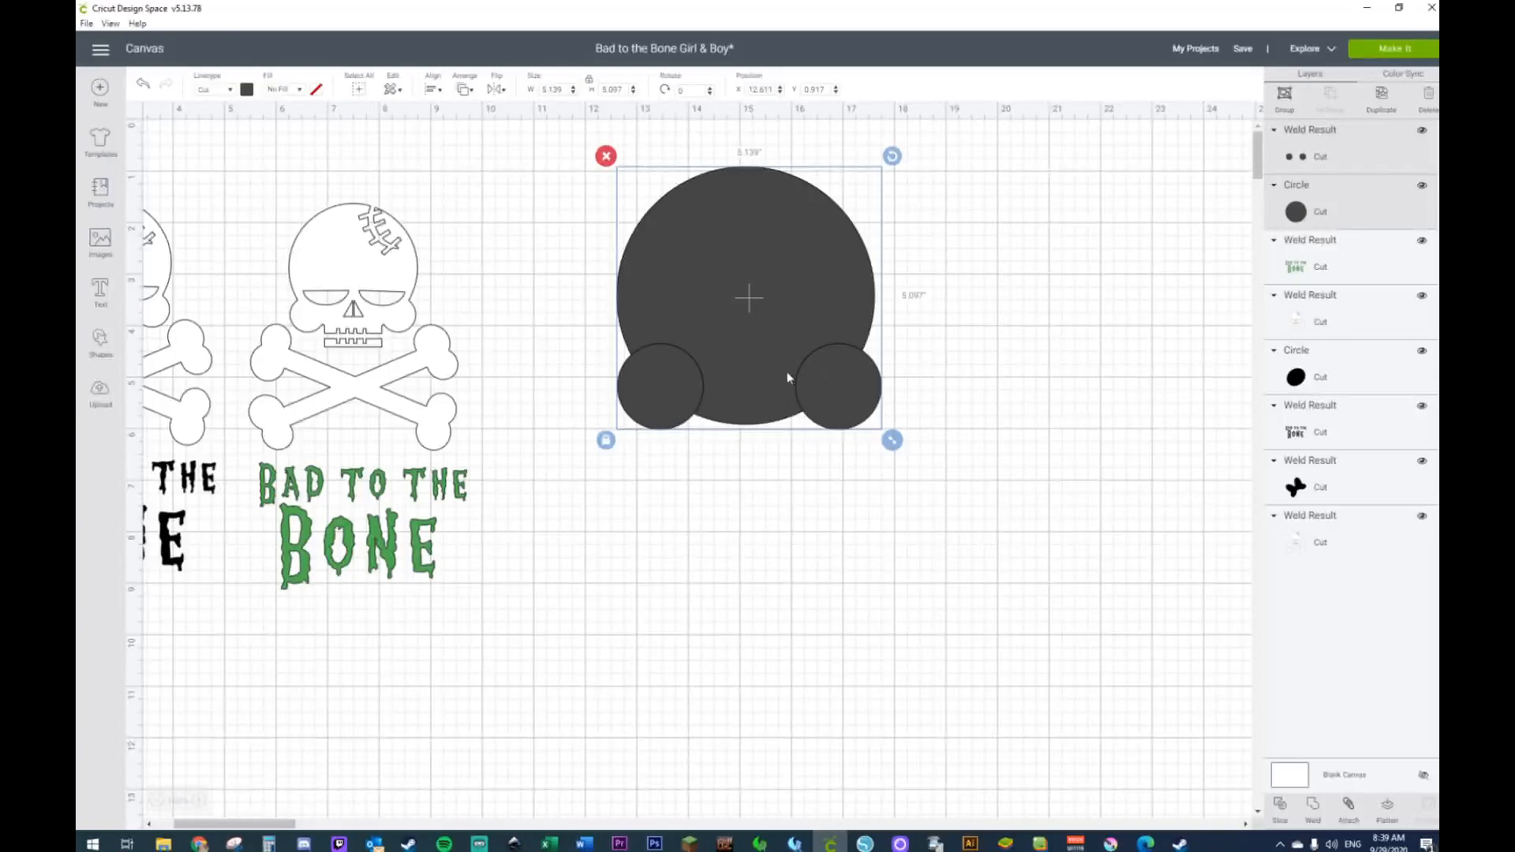
click(492, 91)
click(434, 91)
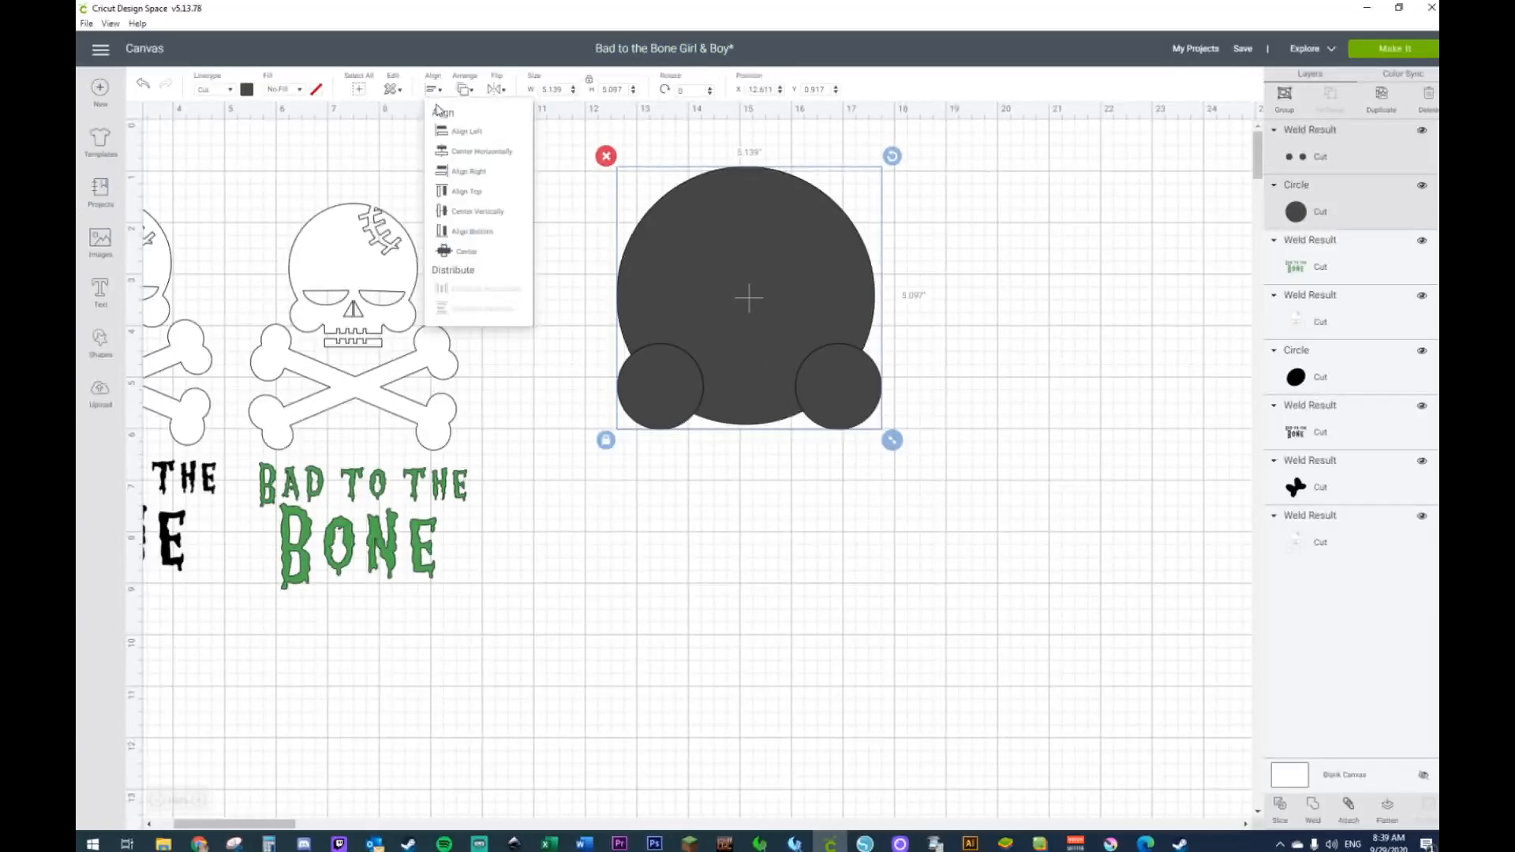
click(455, 152)
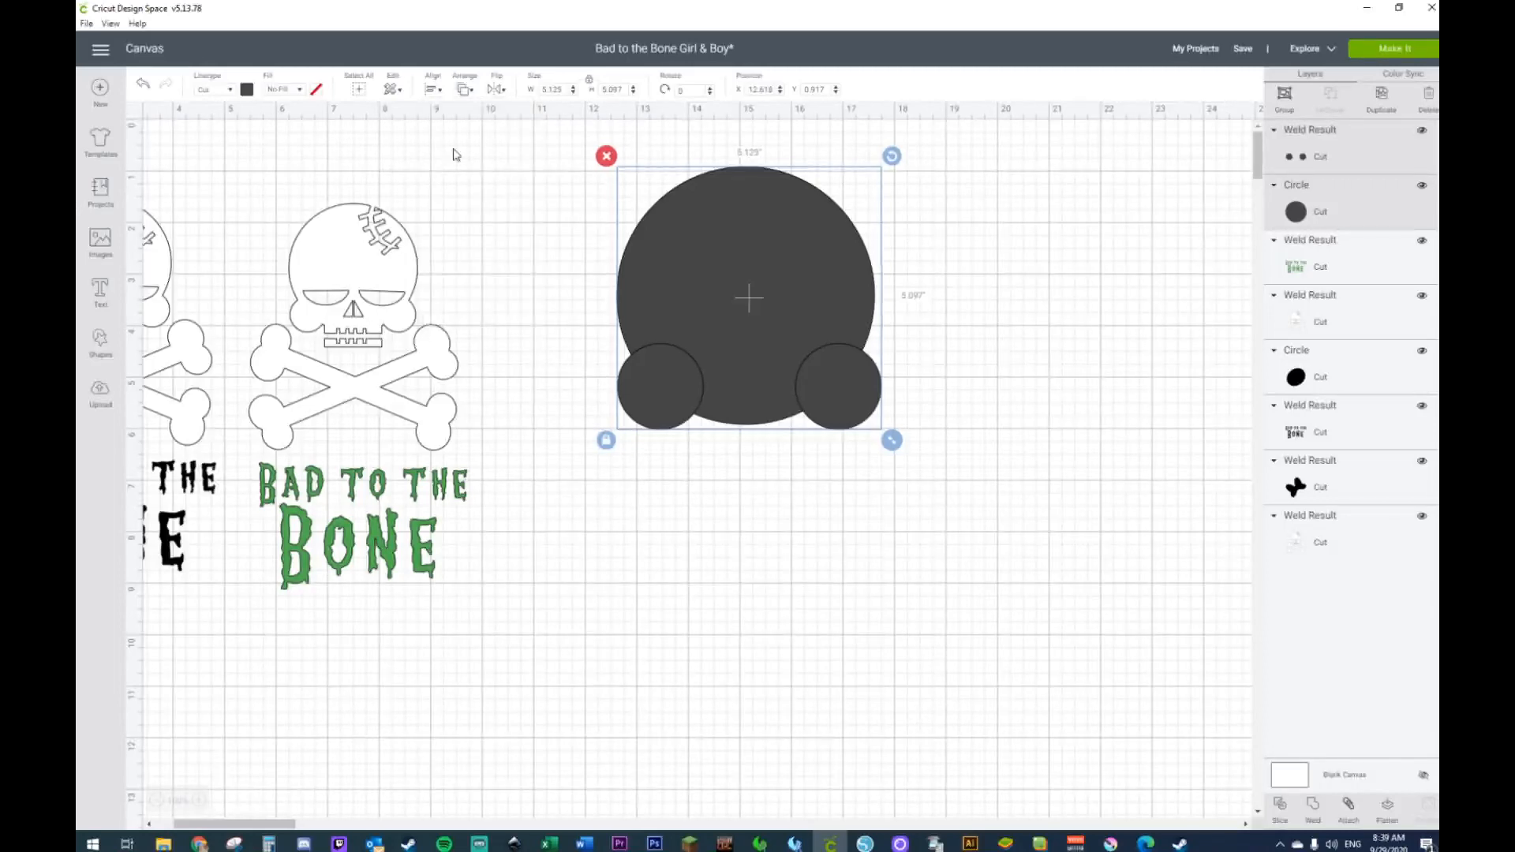
right_click(736, 317)
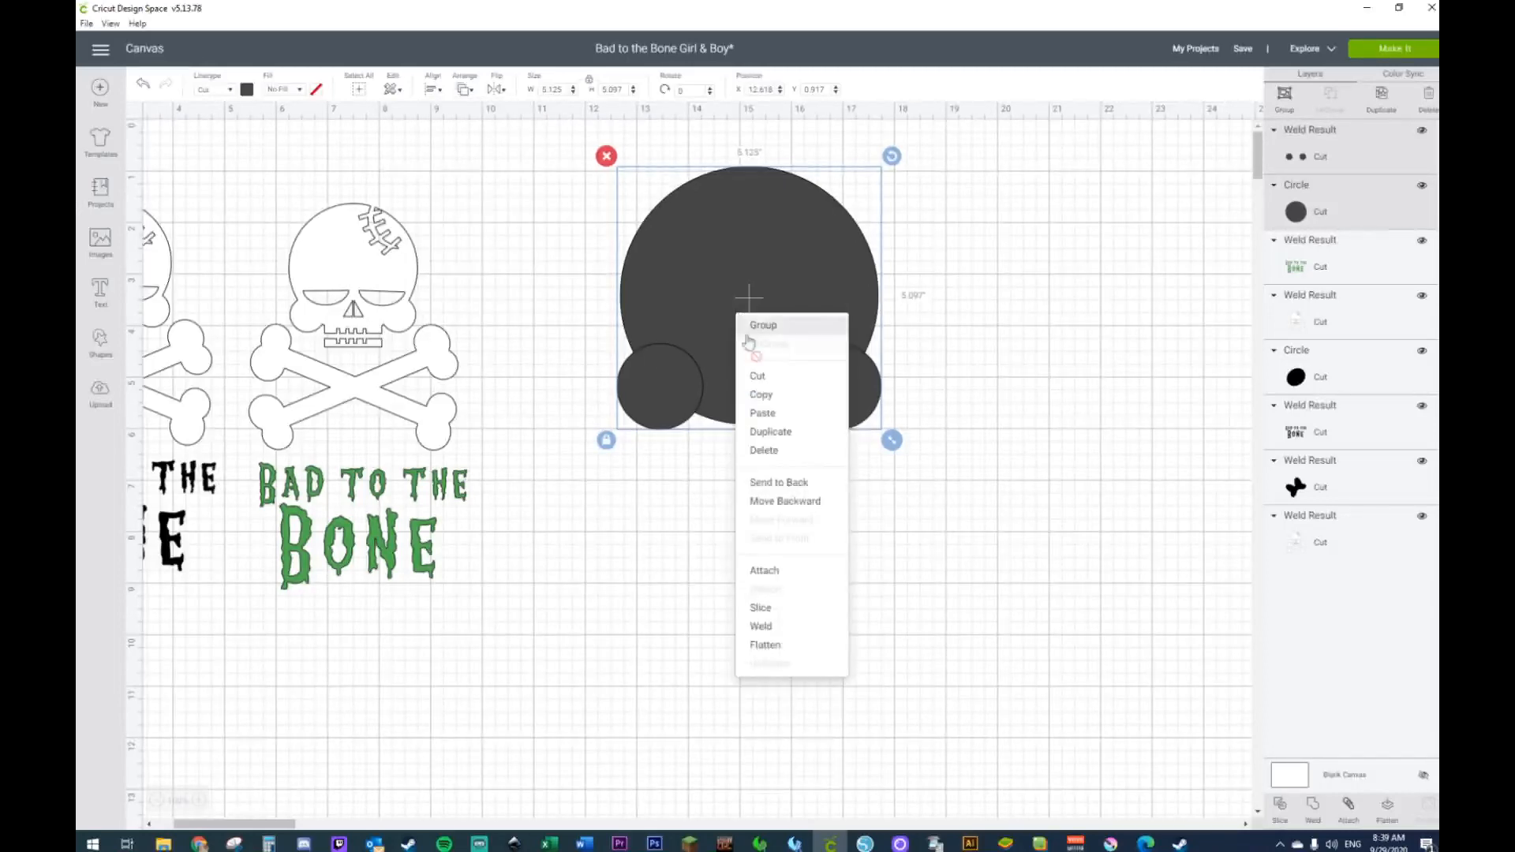
click(763, 627)
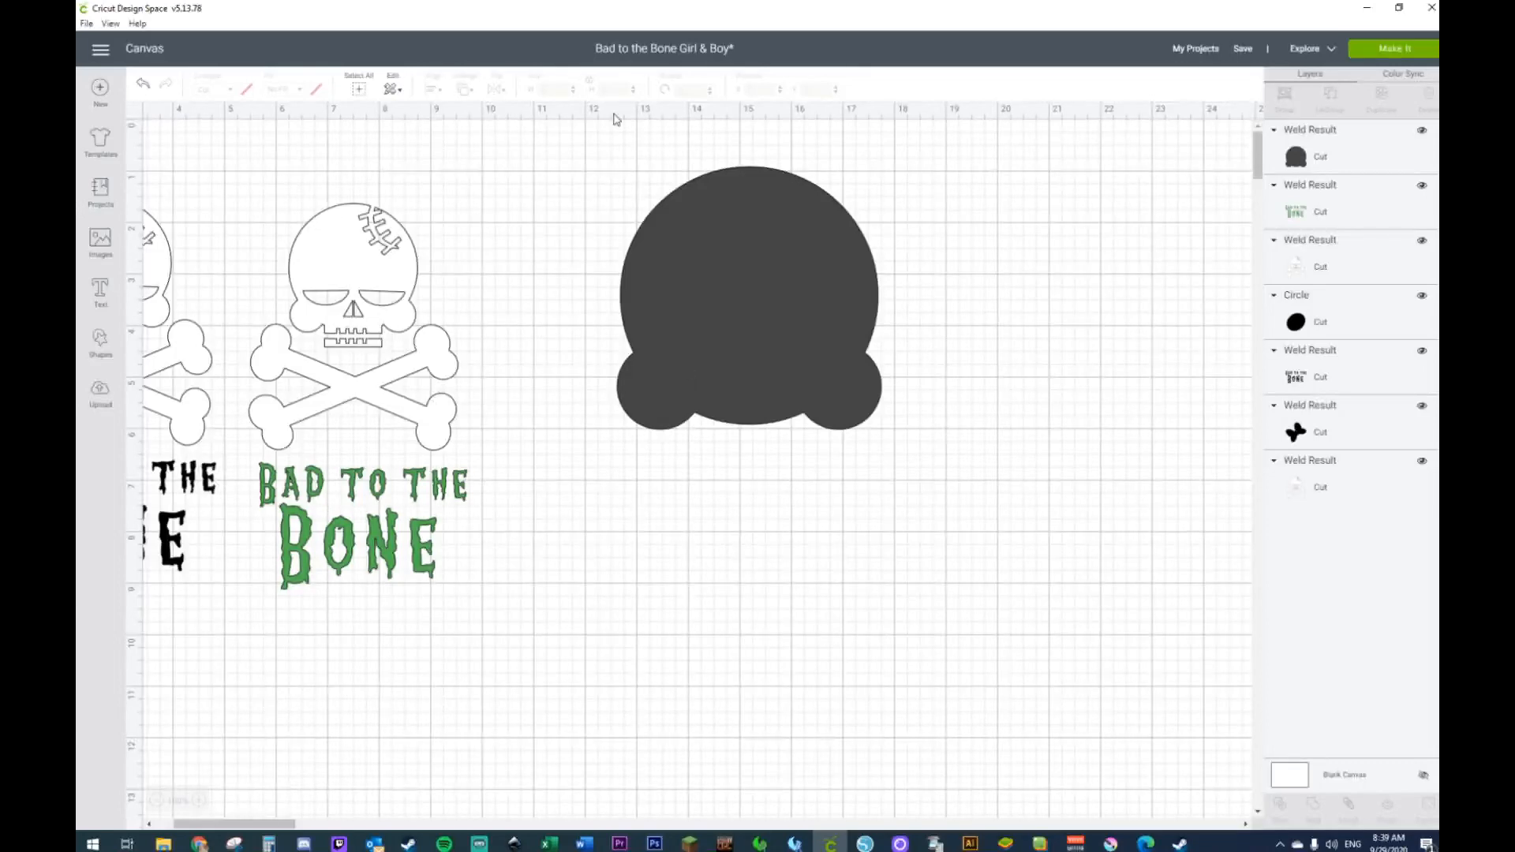
Step: Add a square shape and place it in the empty area below the skull shape
click(103, 347)
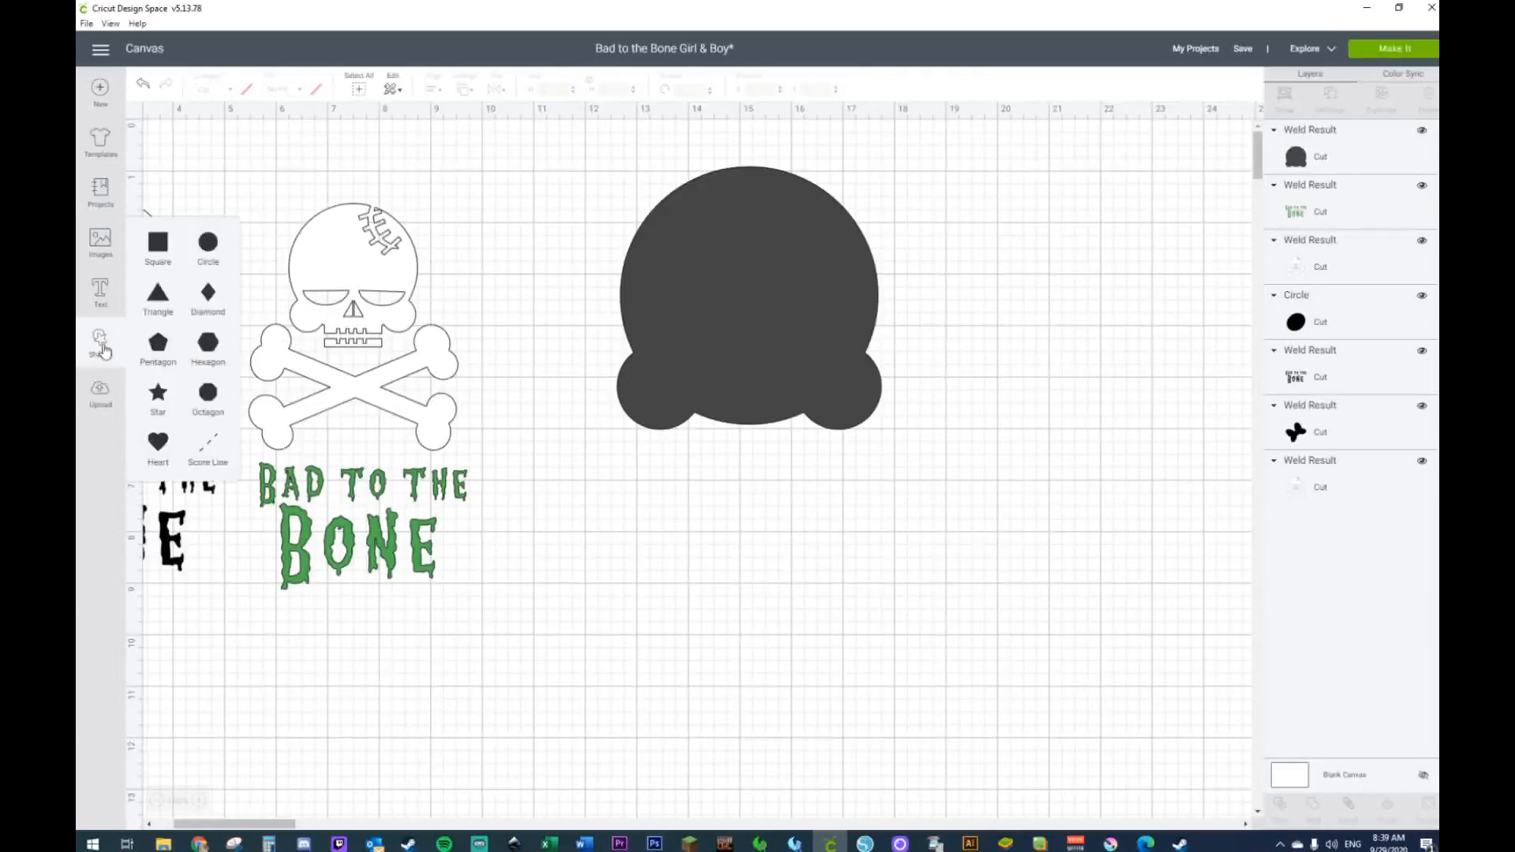
click(156, 251)
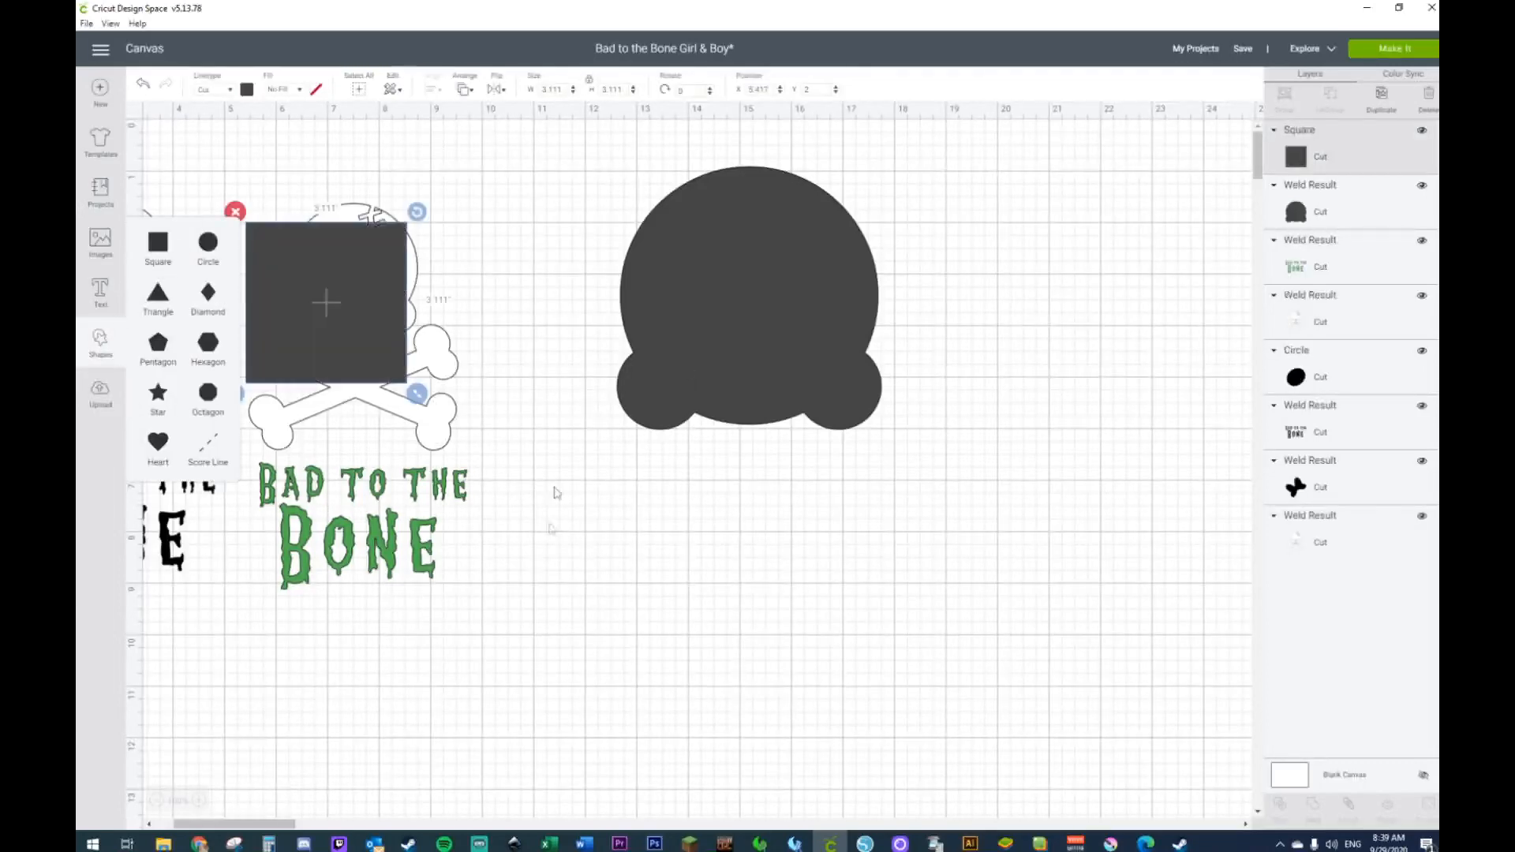
drag(341, 325, 854, 669)
Step: Duplicate the welded skull shape and place the copy to the right of the original
click(787, 352)
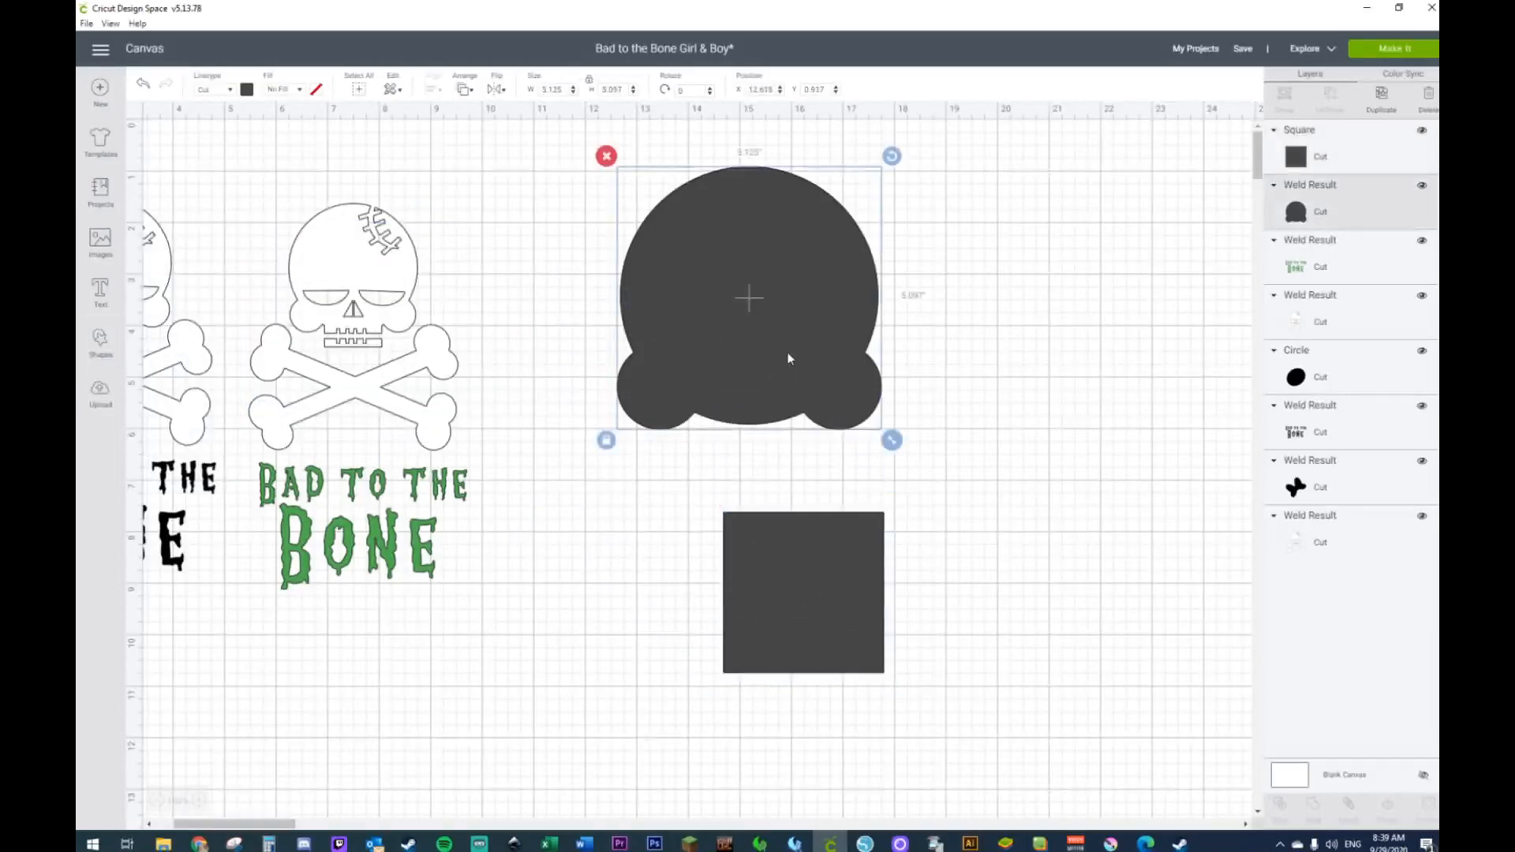
key(ctrl+d)
drag(788, 351, 1070, 329)
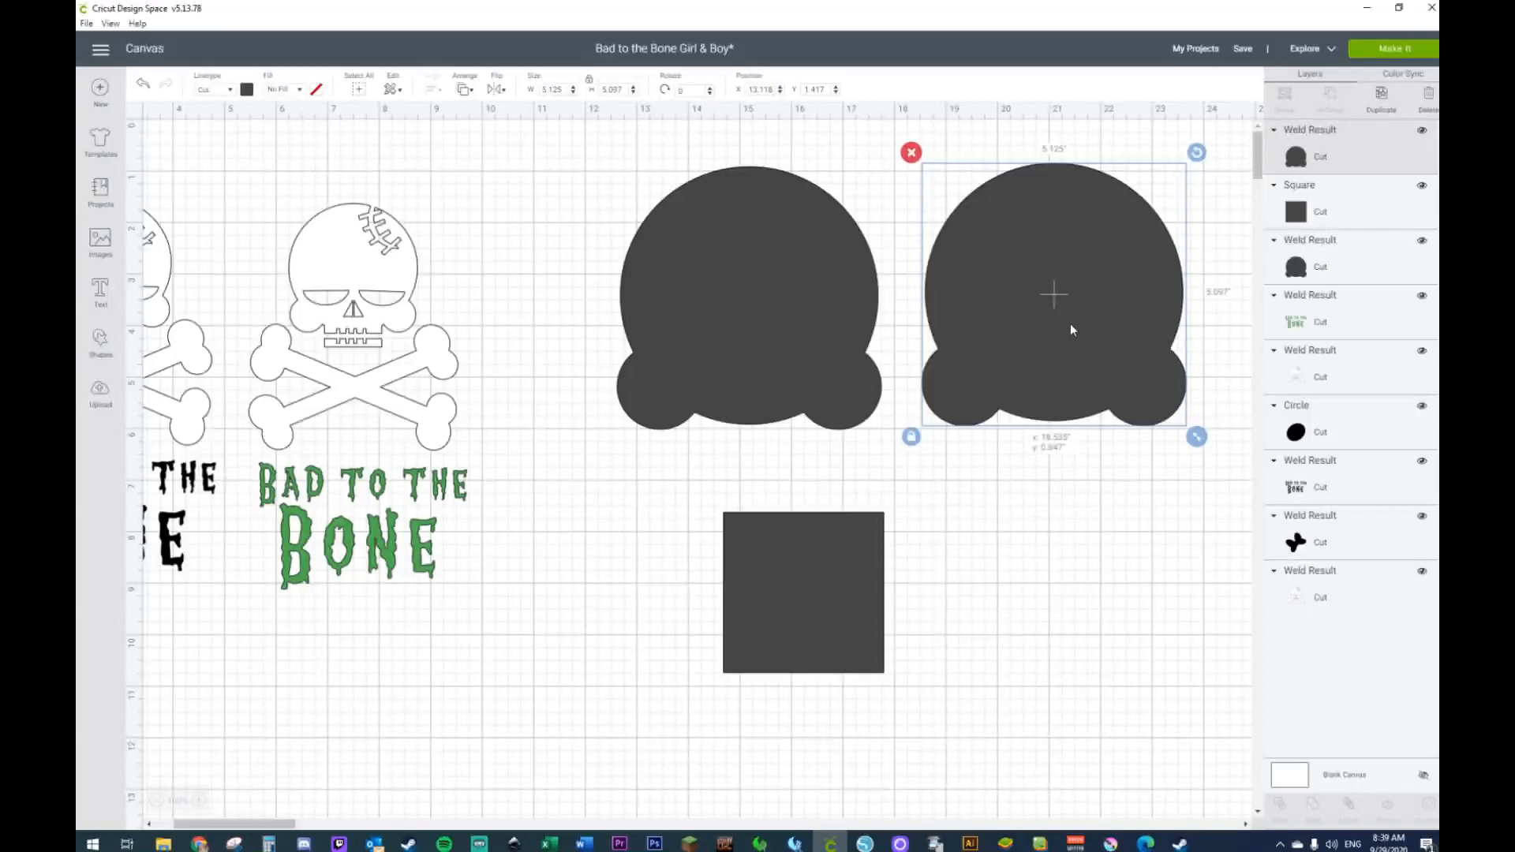
click(1028, 632)
Step: Move the square over the lower middle of the original skull shape and shrink it to about 2.15 inches
drag(805, 619, 747, 409)
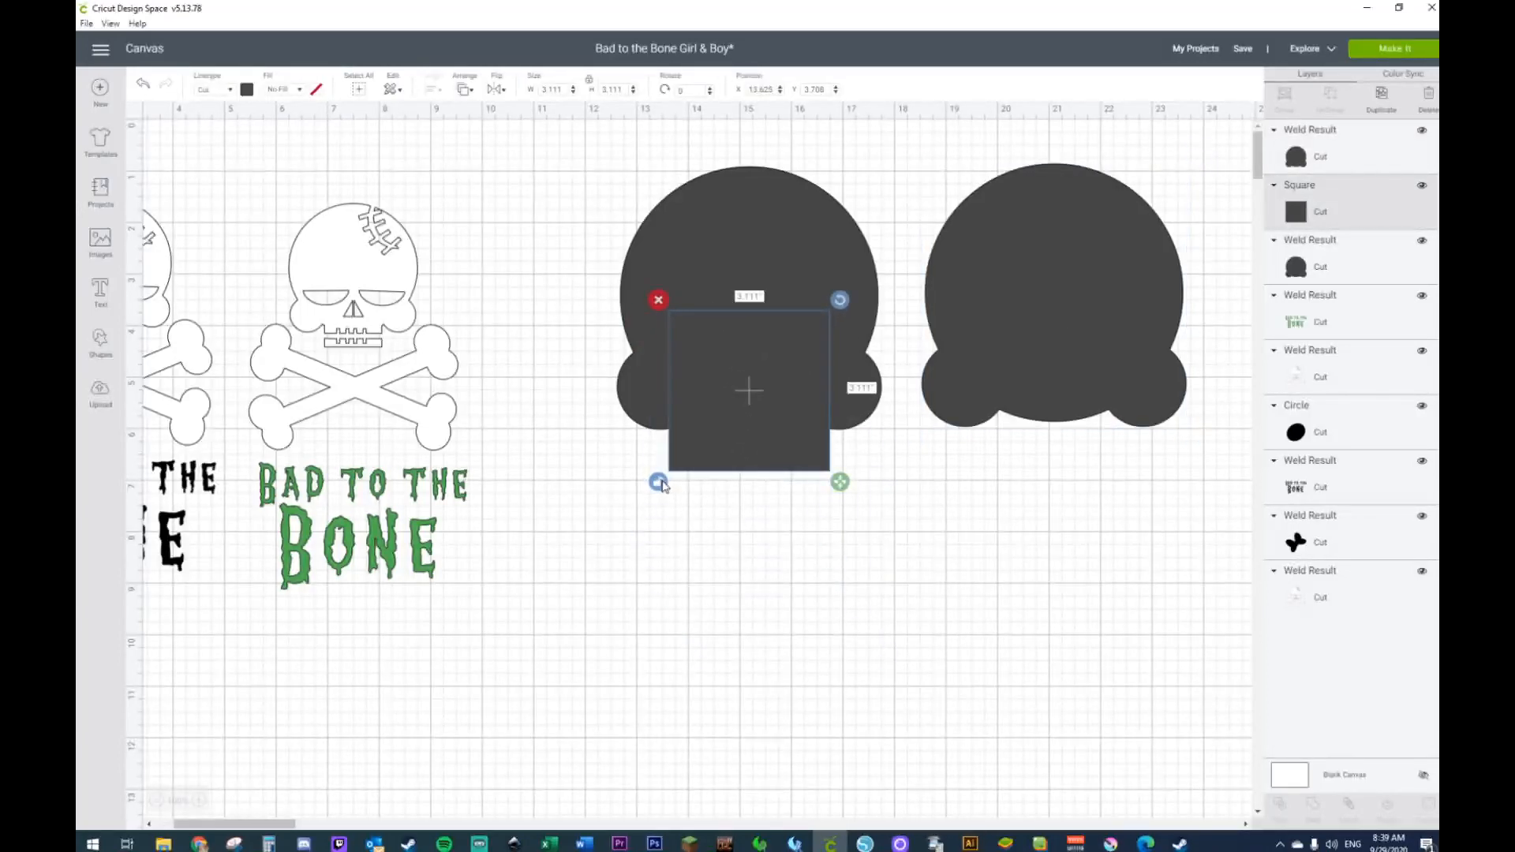
drag(839, 481, 794, 433)
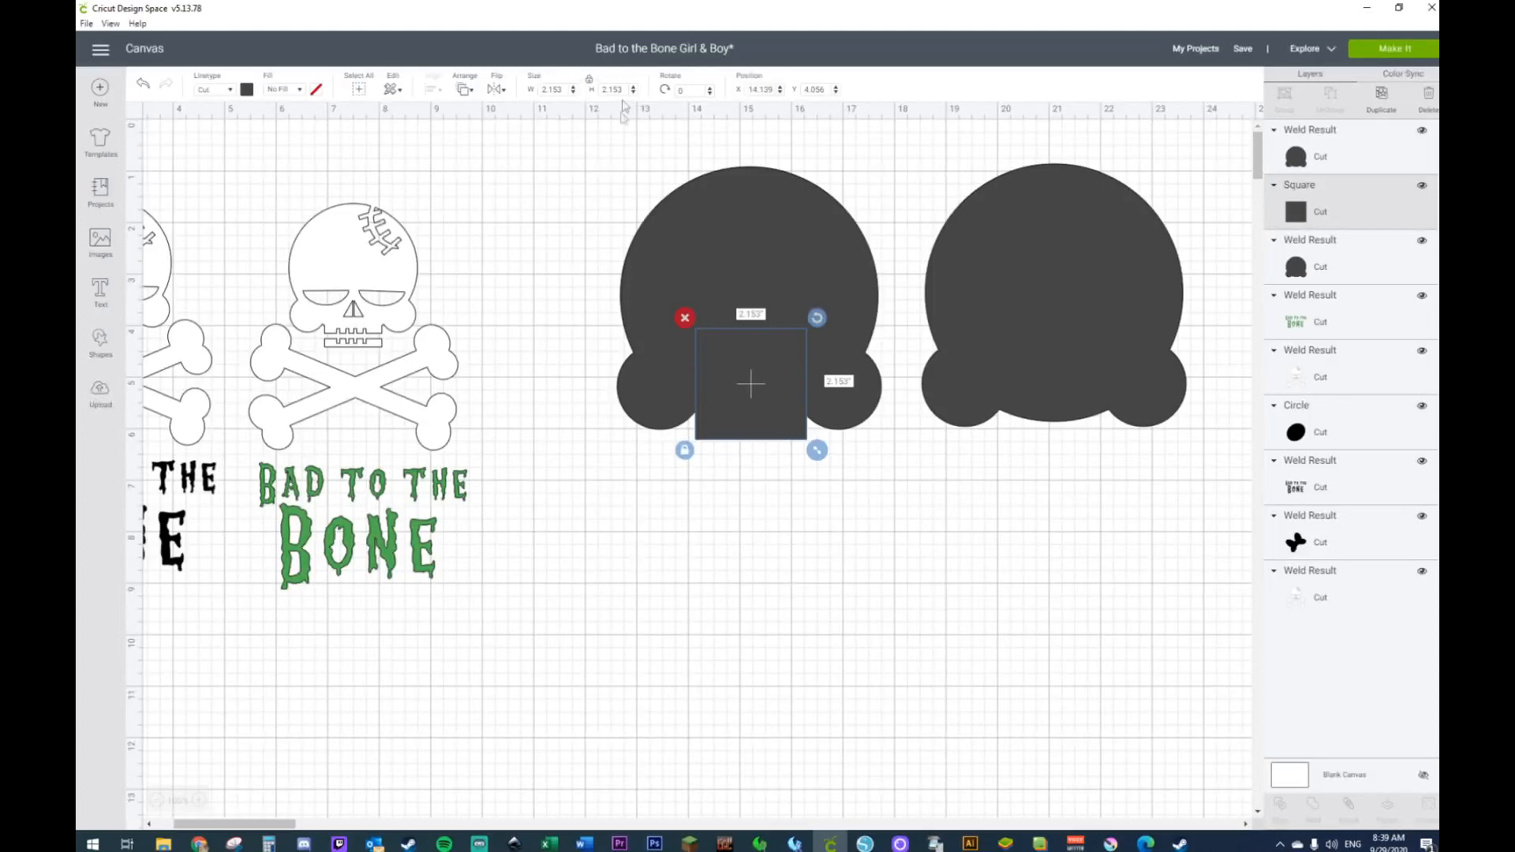
Step: Undo the accidental move of the original skull shape and center the square horizontally on it
drag(632, 177, 838, 552)
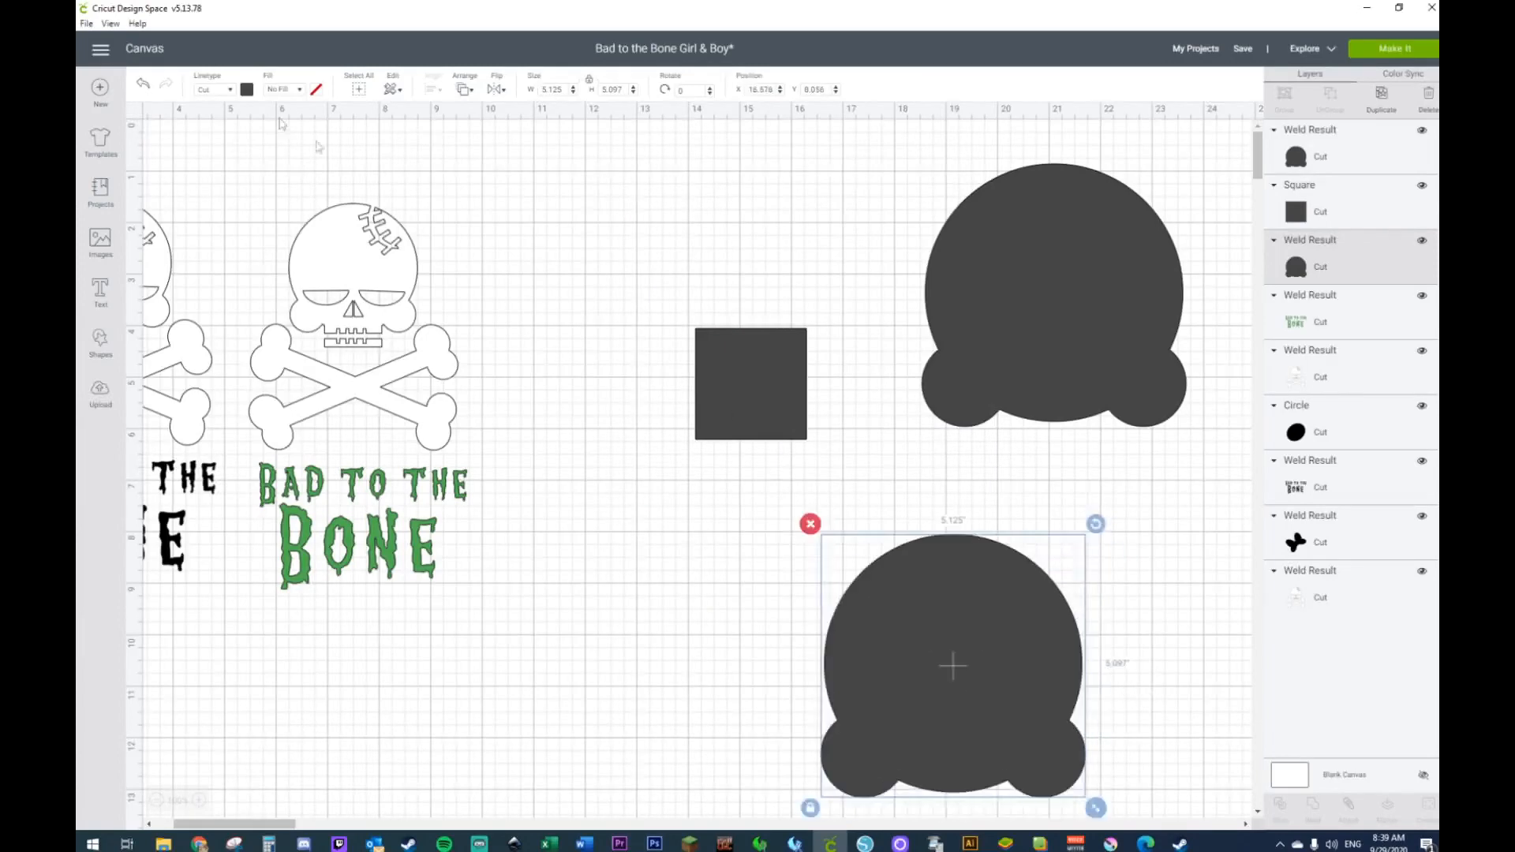
click(141, 84)
drag(555, 164, 811, 502)
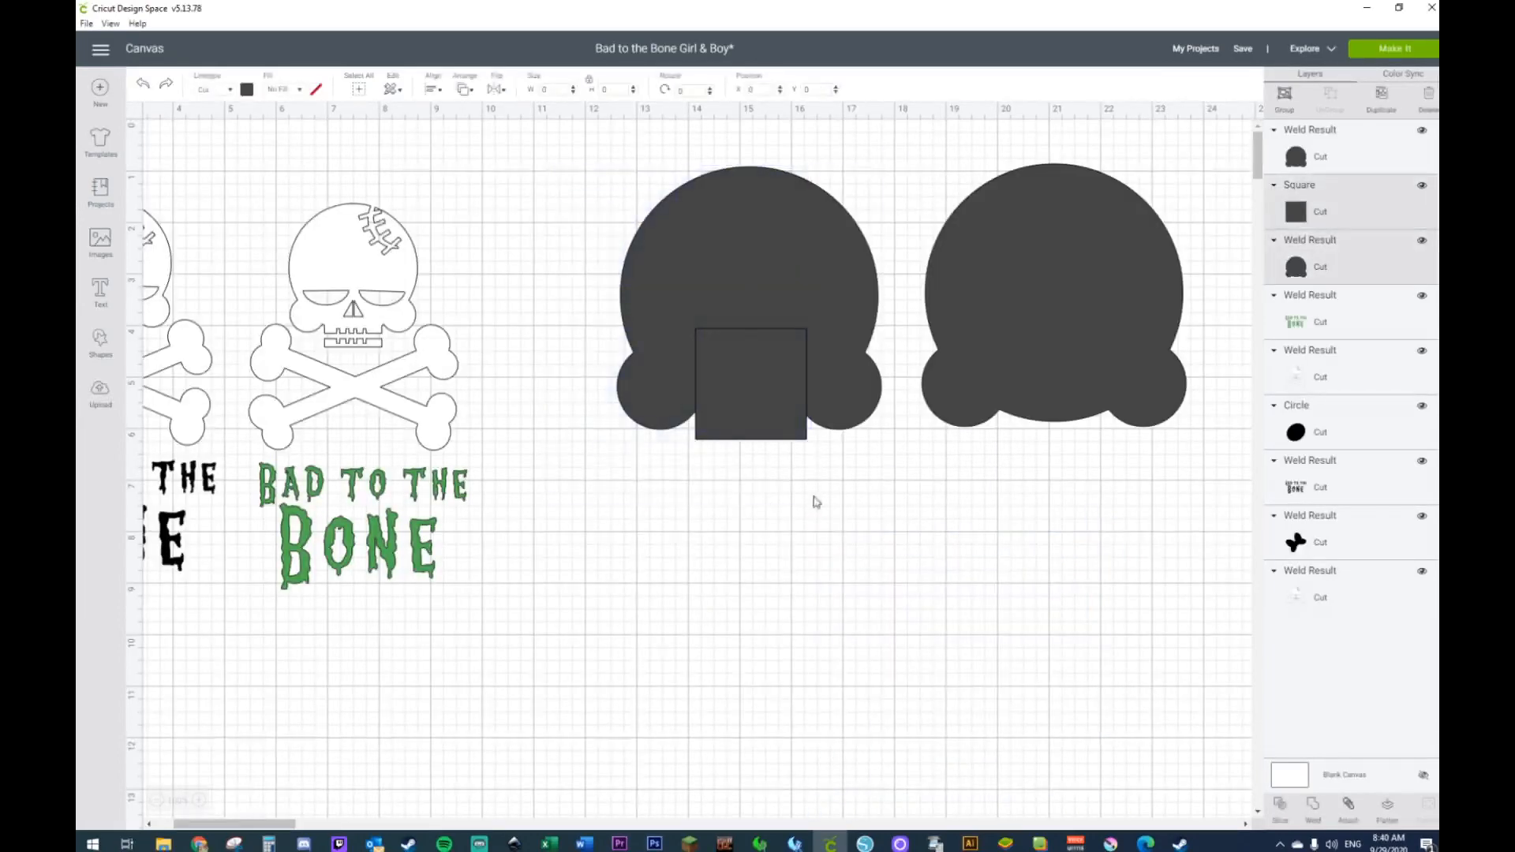
click(434, 90)
click(461, 151)
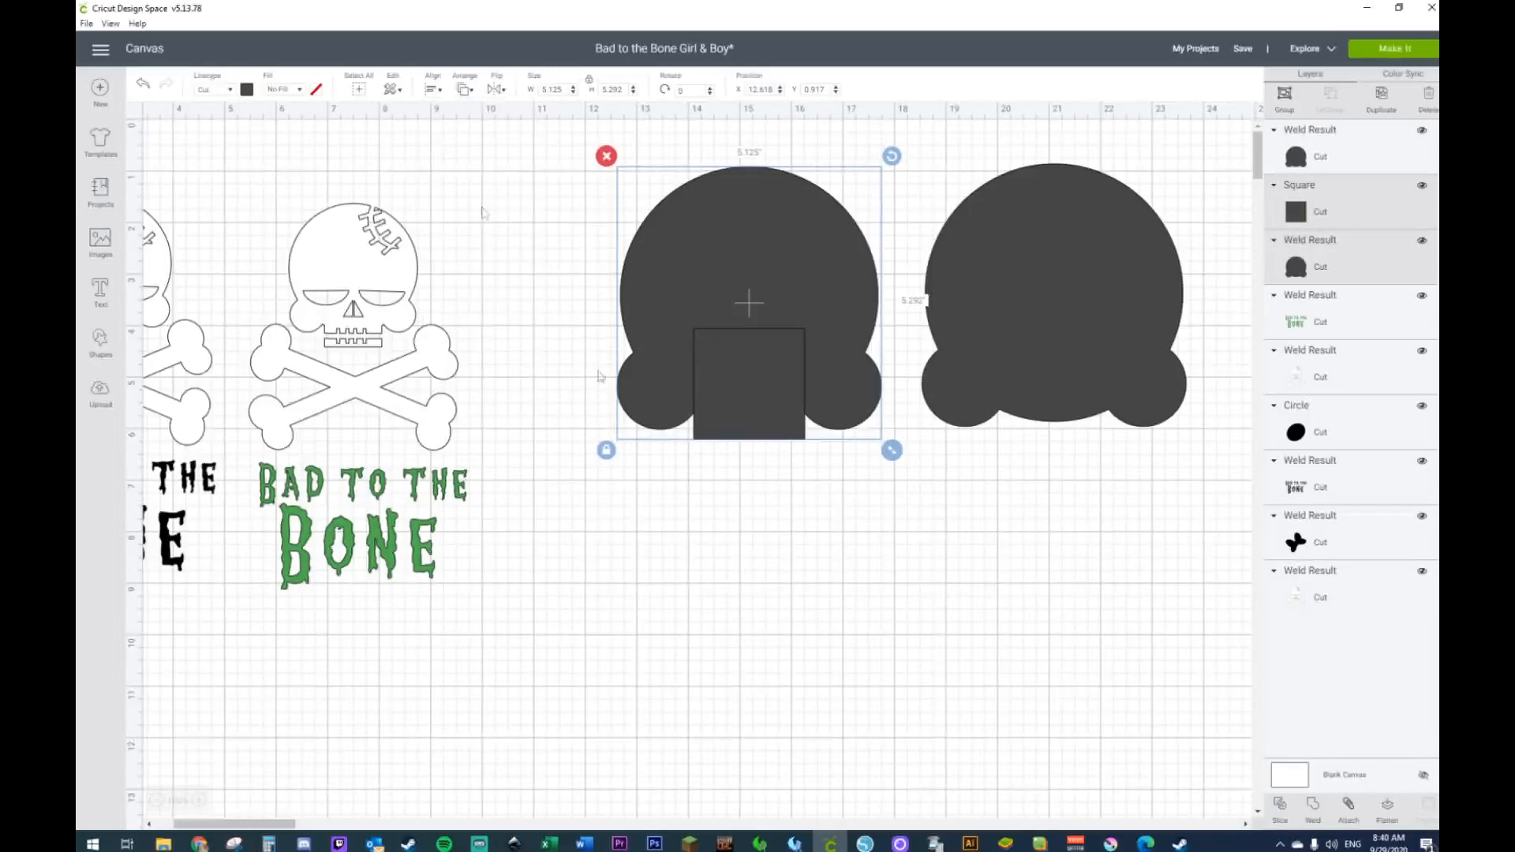
click(825, 592)
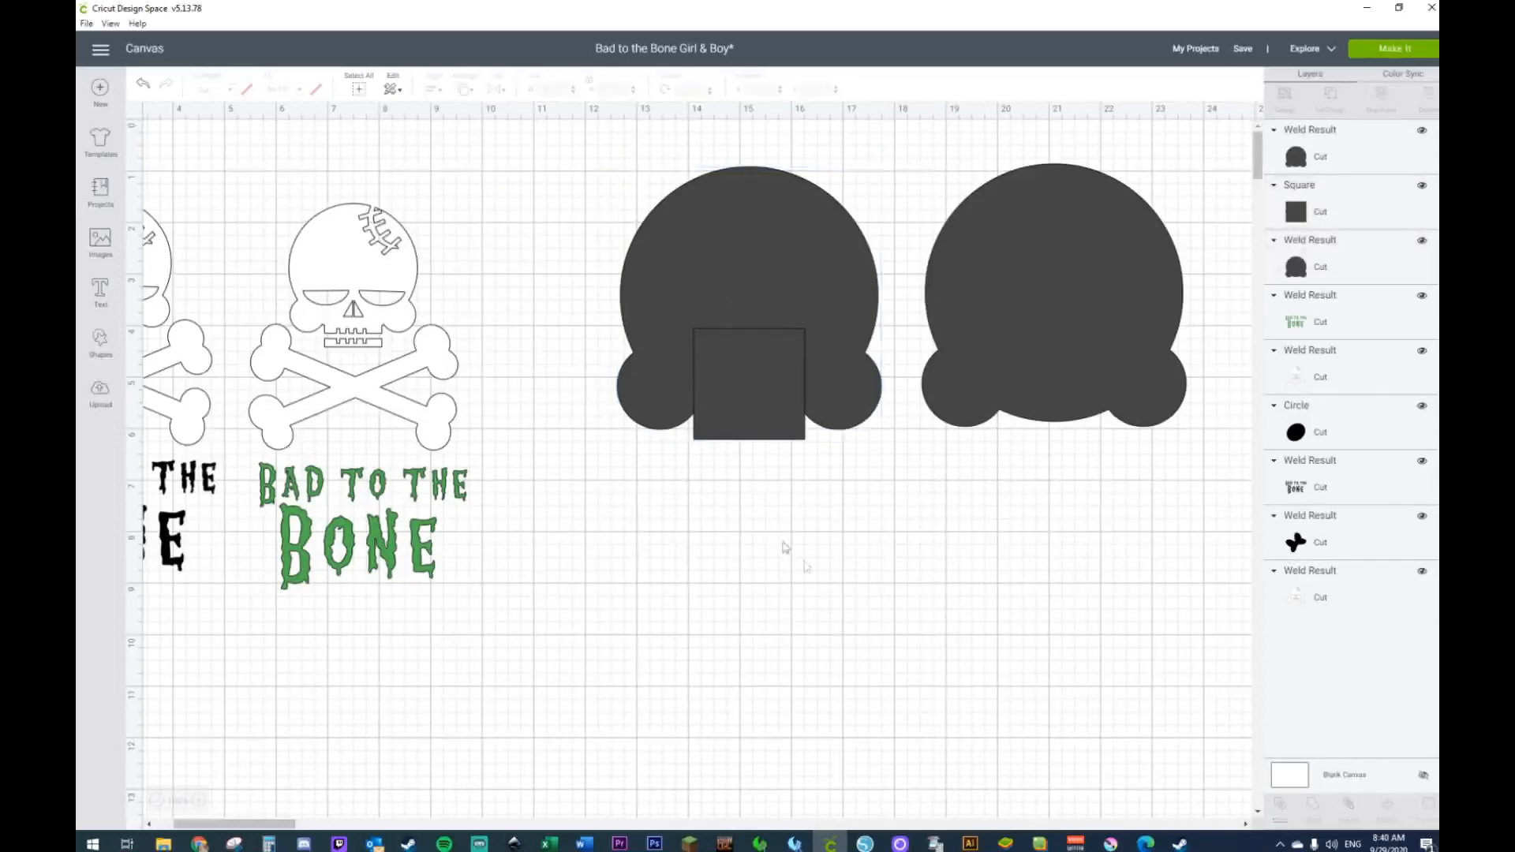
Step: Duplicate the square and place the copy below the original skull shape
click(751, 432)
key(ctrl+d)
drag(754, 423, 755, 603)
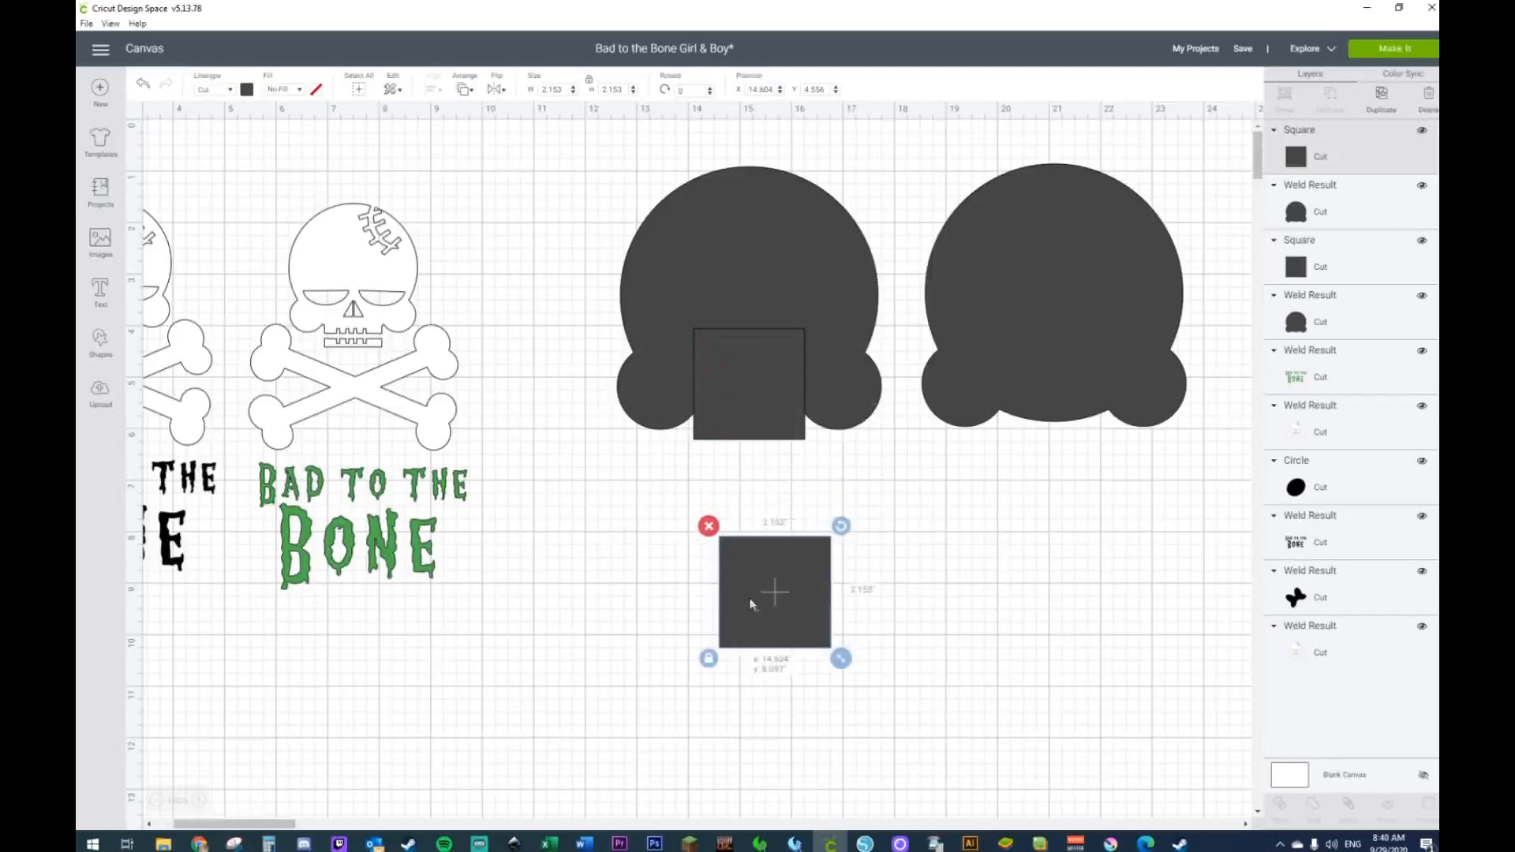
Step: Weld the square over the lower middle of the original skull shape to that skull
drag(581, 220, 799, 436)
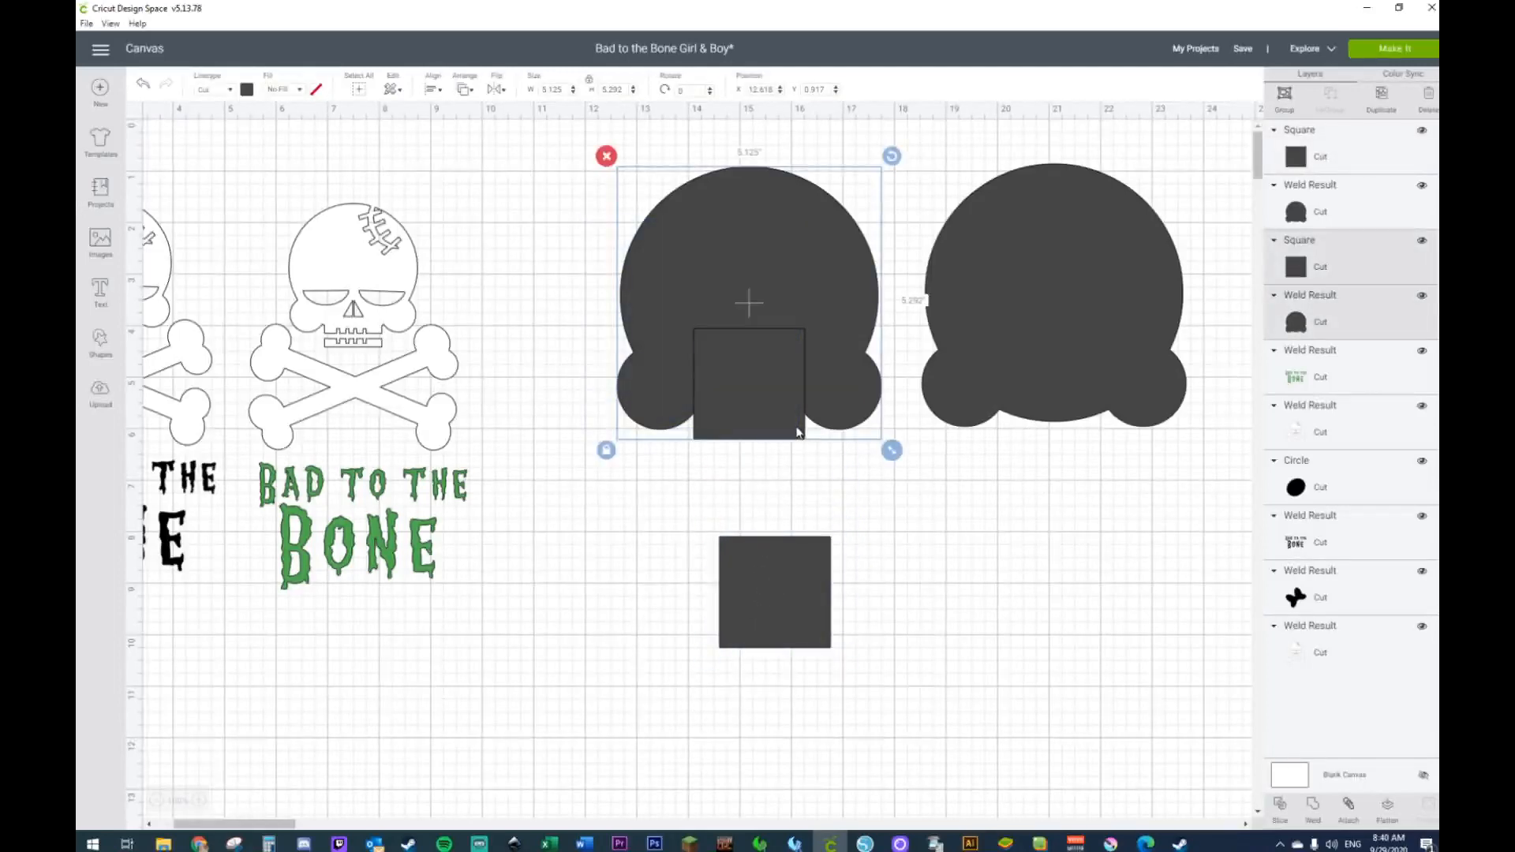
right_click(792, 430)
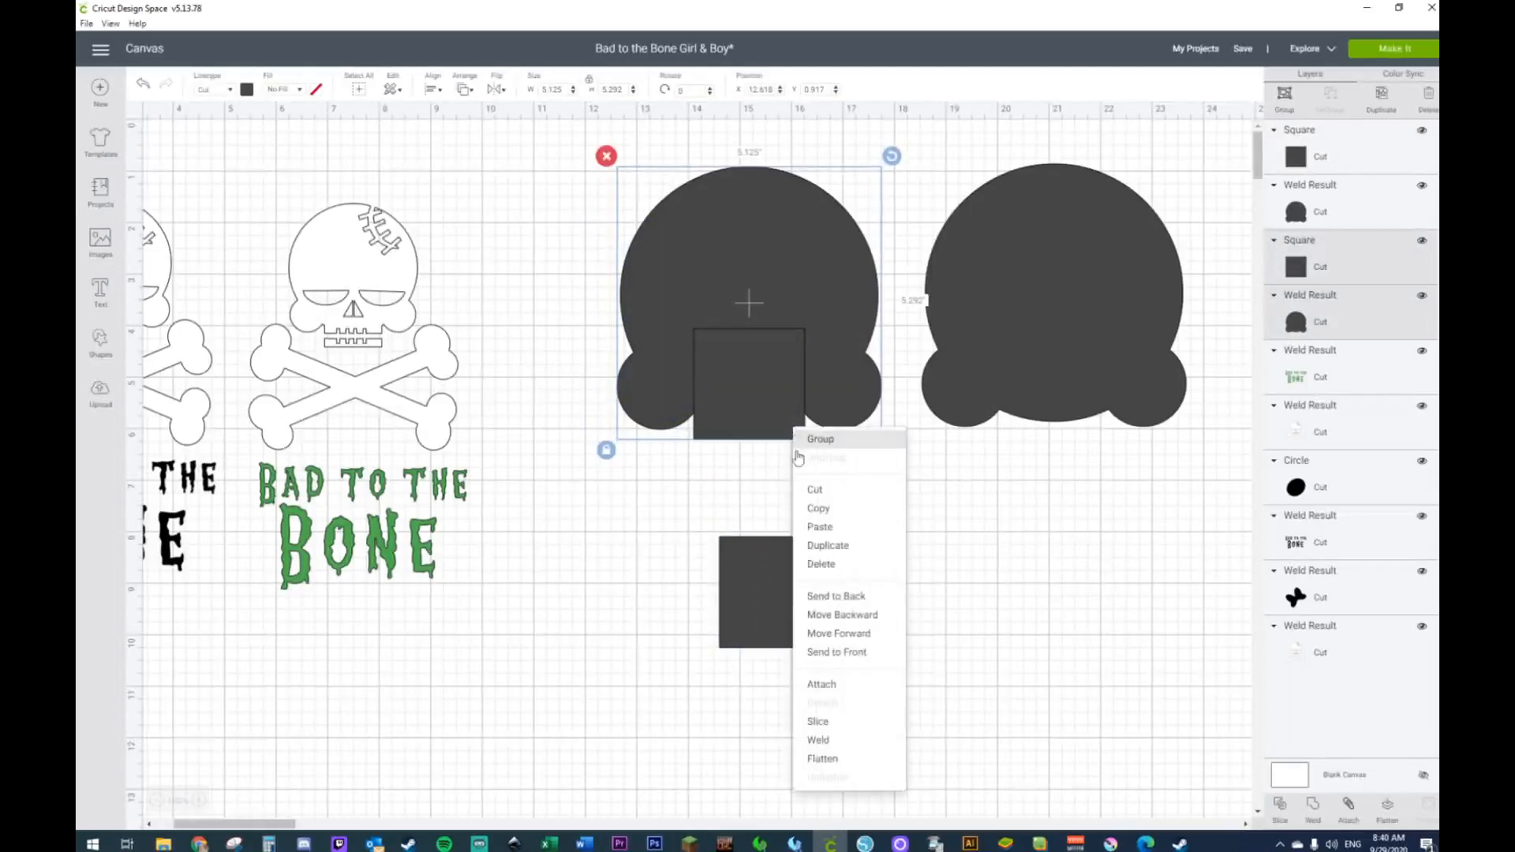
click(844, 738)
Step: Duplicate the spare square, placing one below the right-hand skull shape and the other just below the original skull's jaw
click(781, 625)
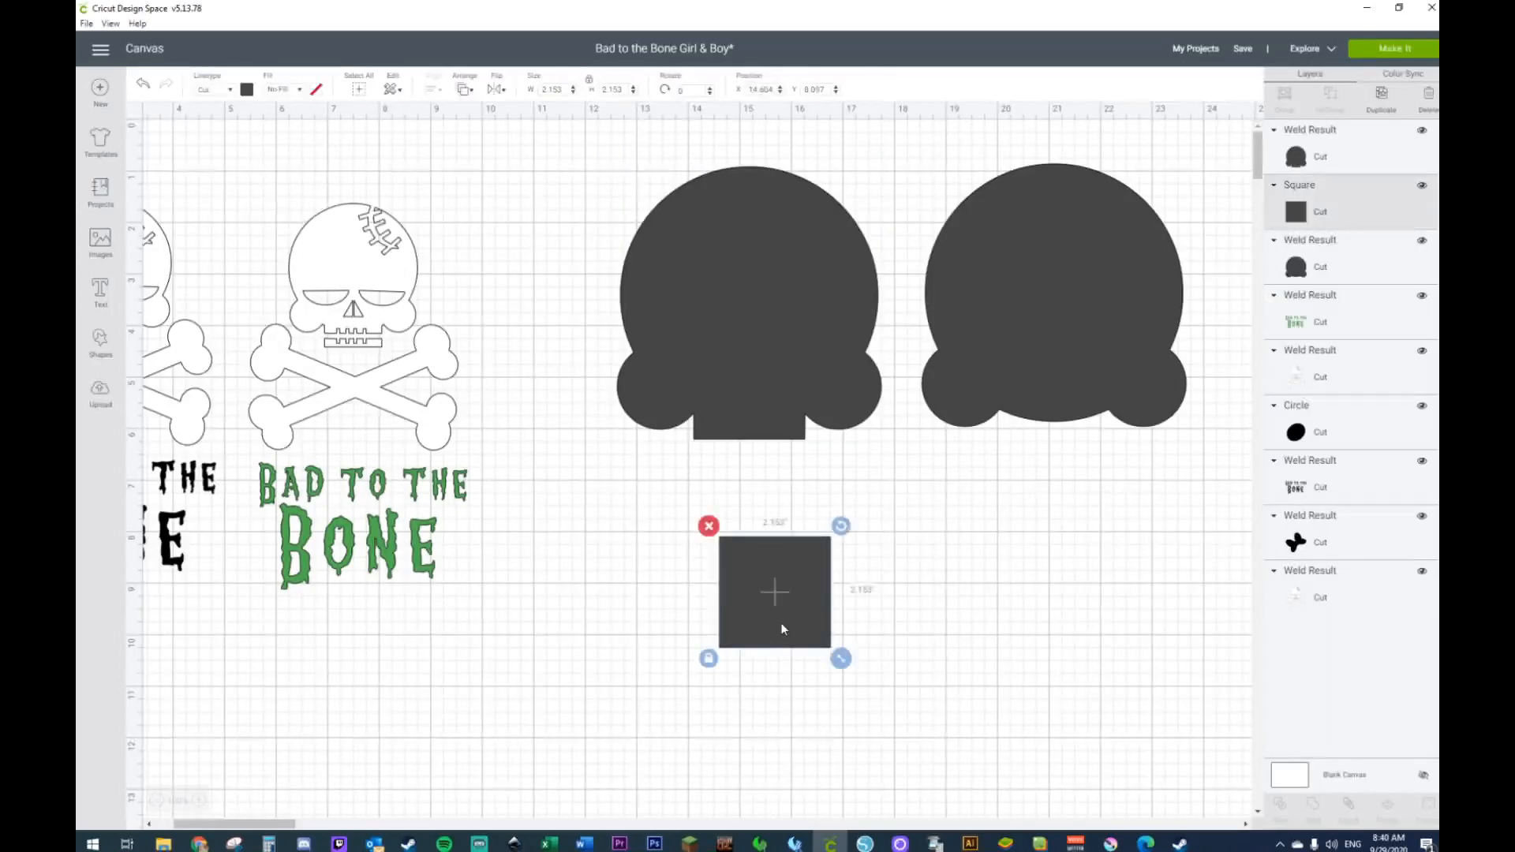
key(ctrl+d)
drag(781, 625, 1073, 507)
drag(754, 595, 728, 529)
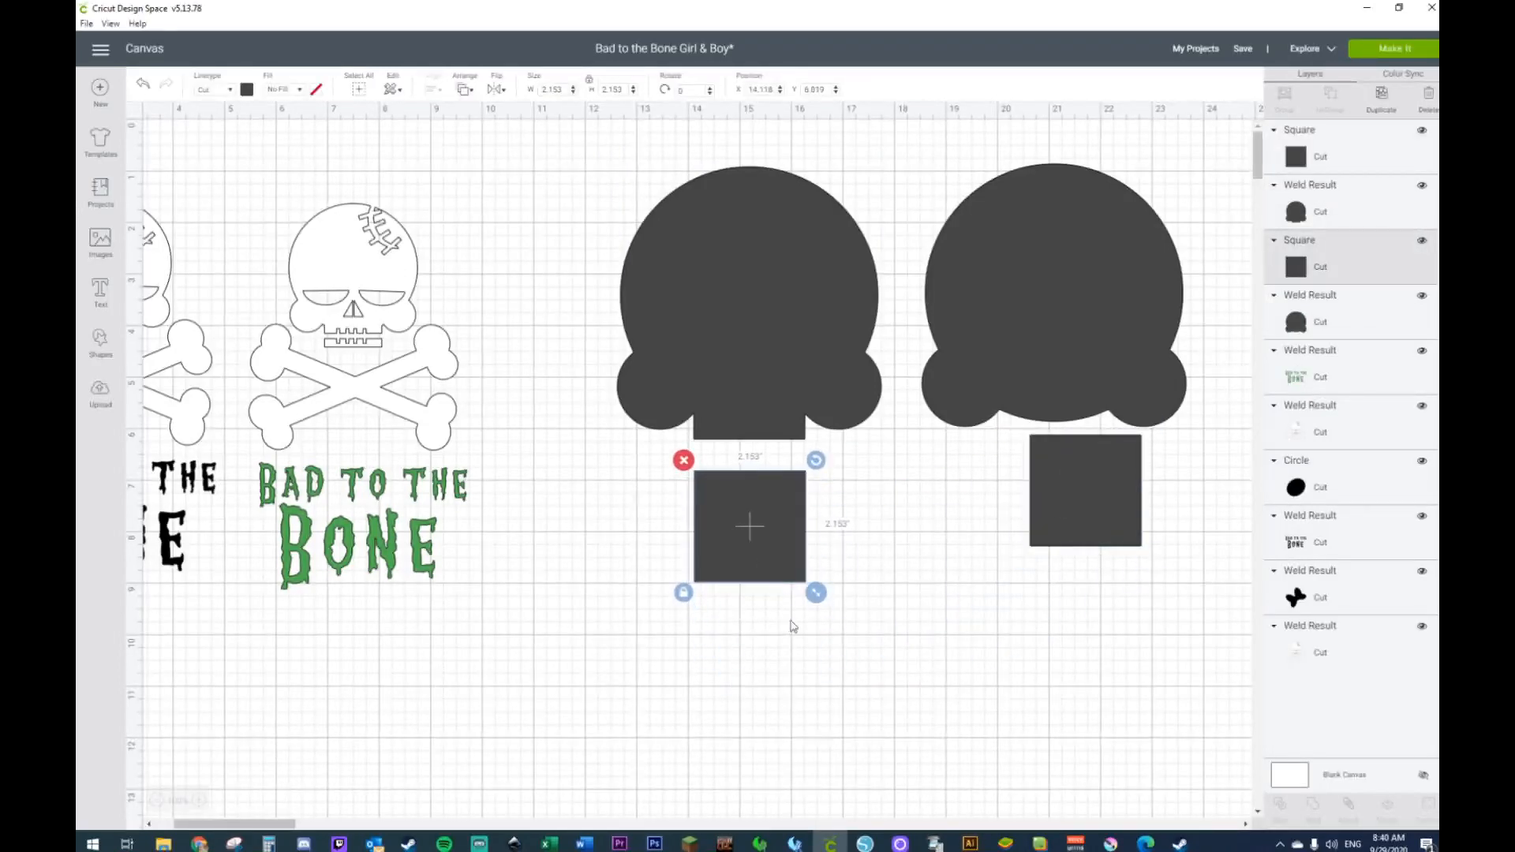
Step: Undo the proportional shrink, unlock the square's proportions and flatten it into a bar about 2.14 by 0.39 inches just below the original skull's jaw
mouse_move(815, 598)
mouse_down()
mouse_move(798, 576)
mouse_move(807, 589)
mouse_up()
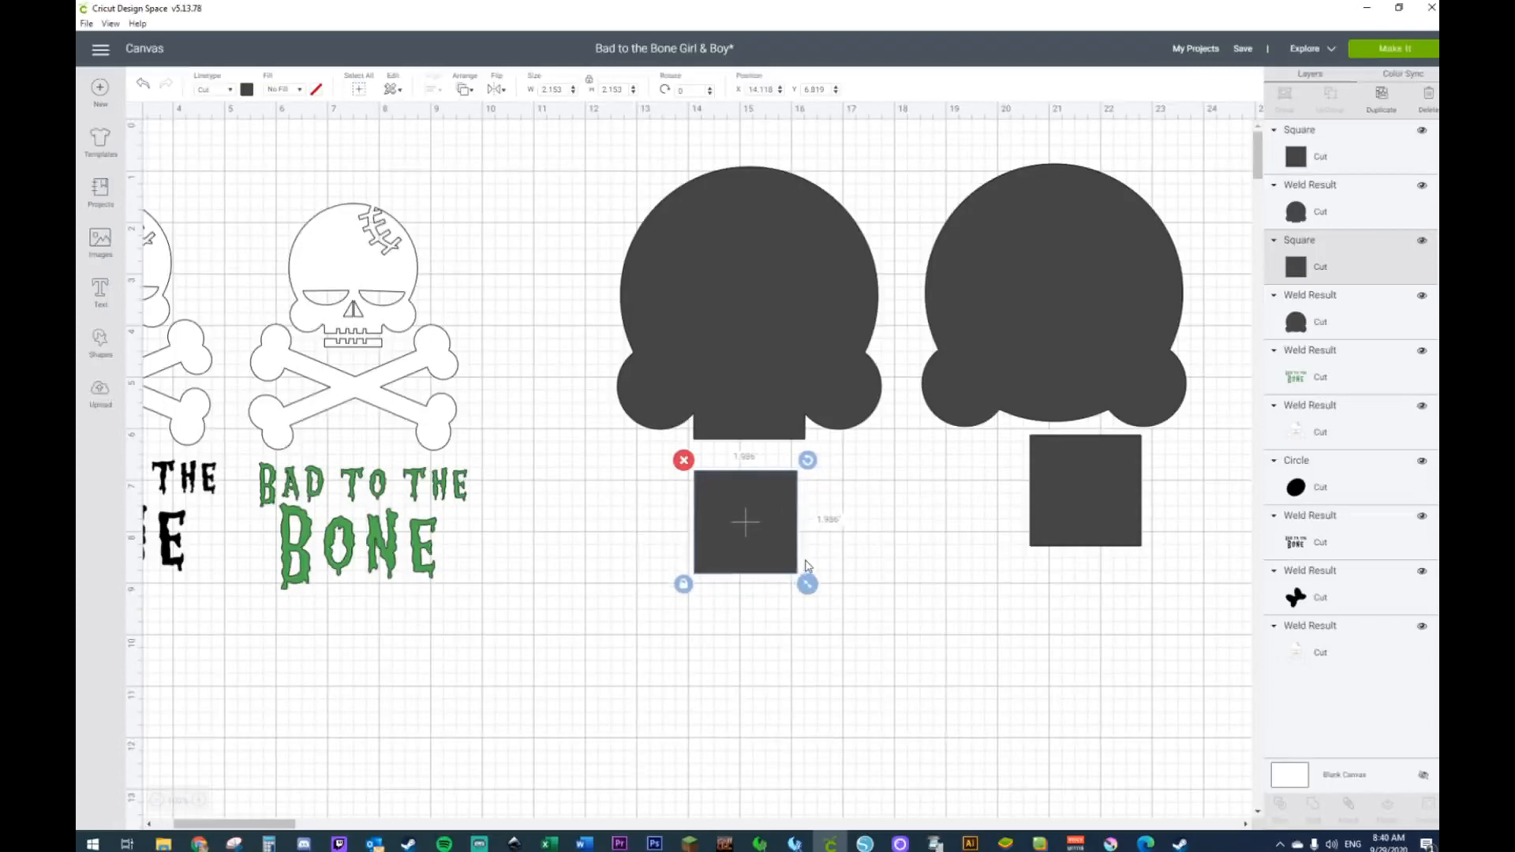
click(144, 84)
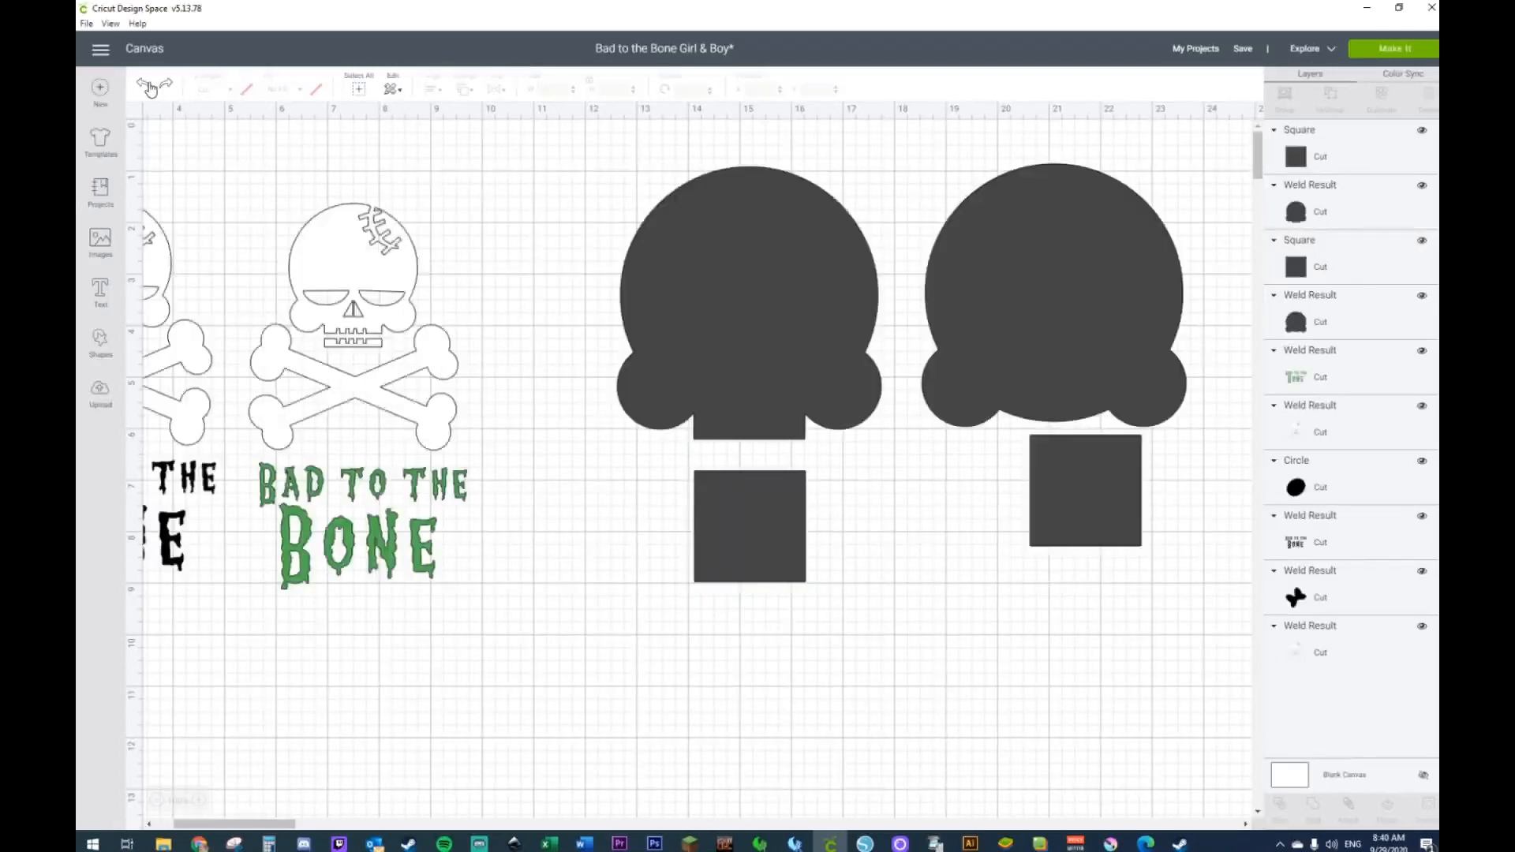
click(683, 593)
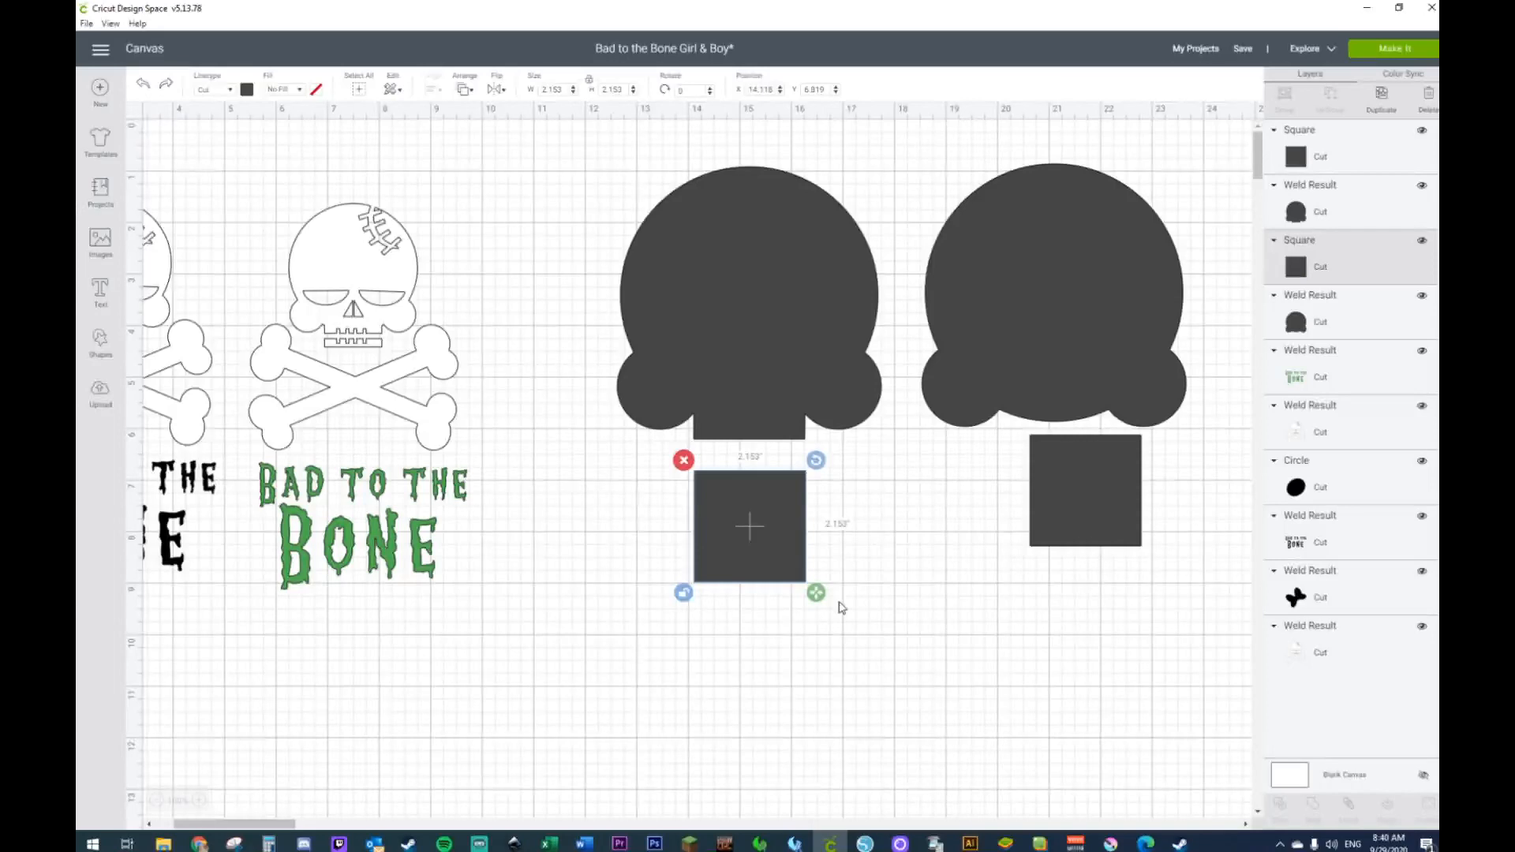
drag(816, 593, 815, 484)
click(808, 554)
click(723, 467)
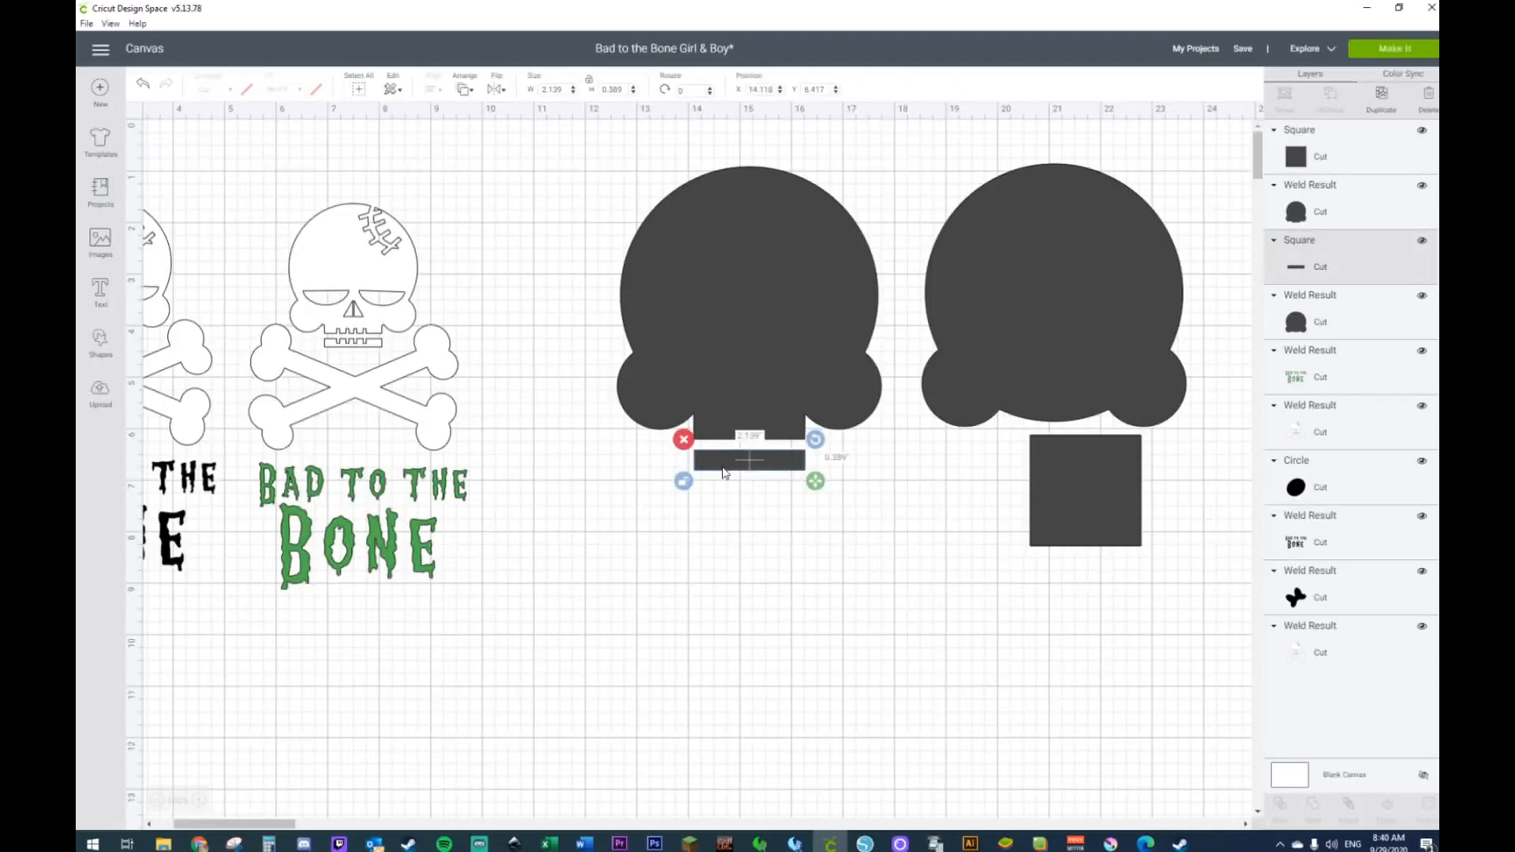
Step: Position the remaining square over the lower middle of the right-hand skull shape, and undo the accidental move of that skull
click(981, 558)
drag(1119, 524, 1089, 411)
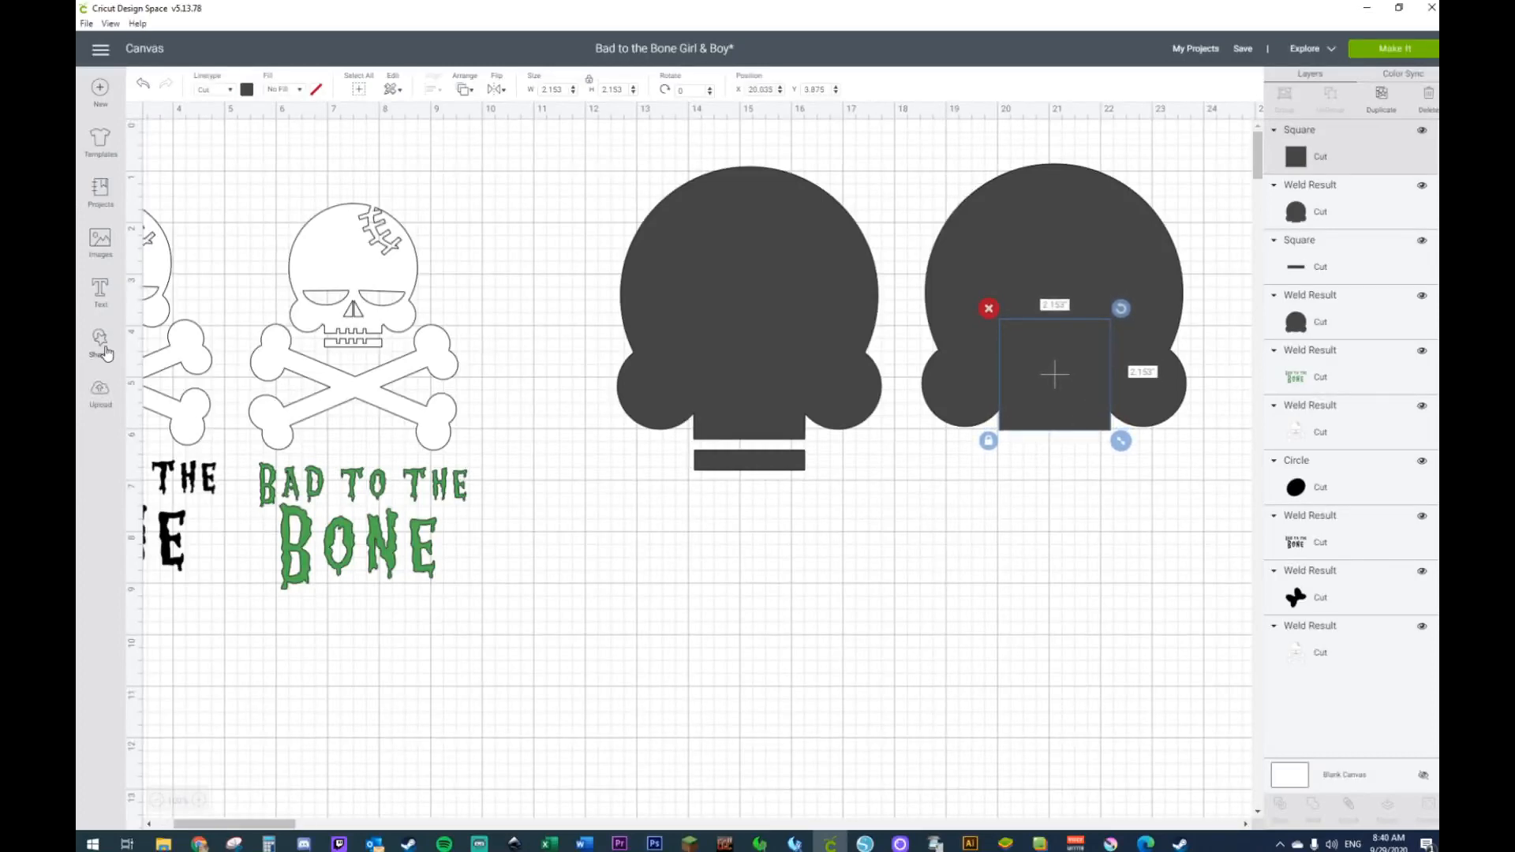
click(1035, 496)
drag(1076, 410, 1078, 415)
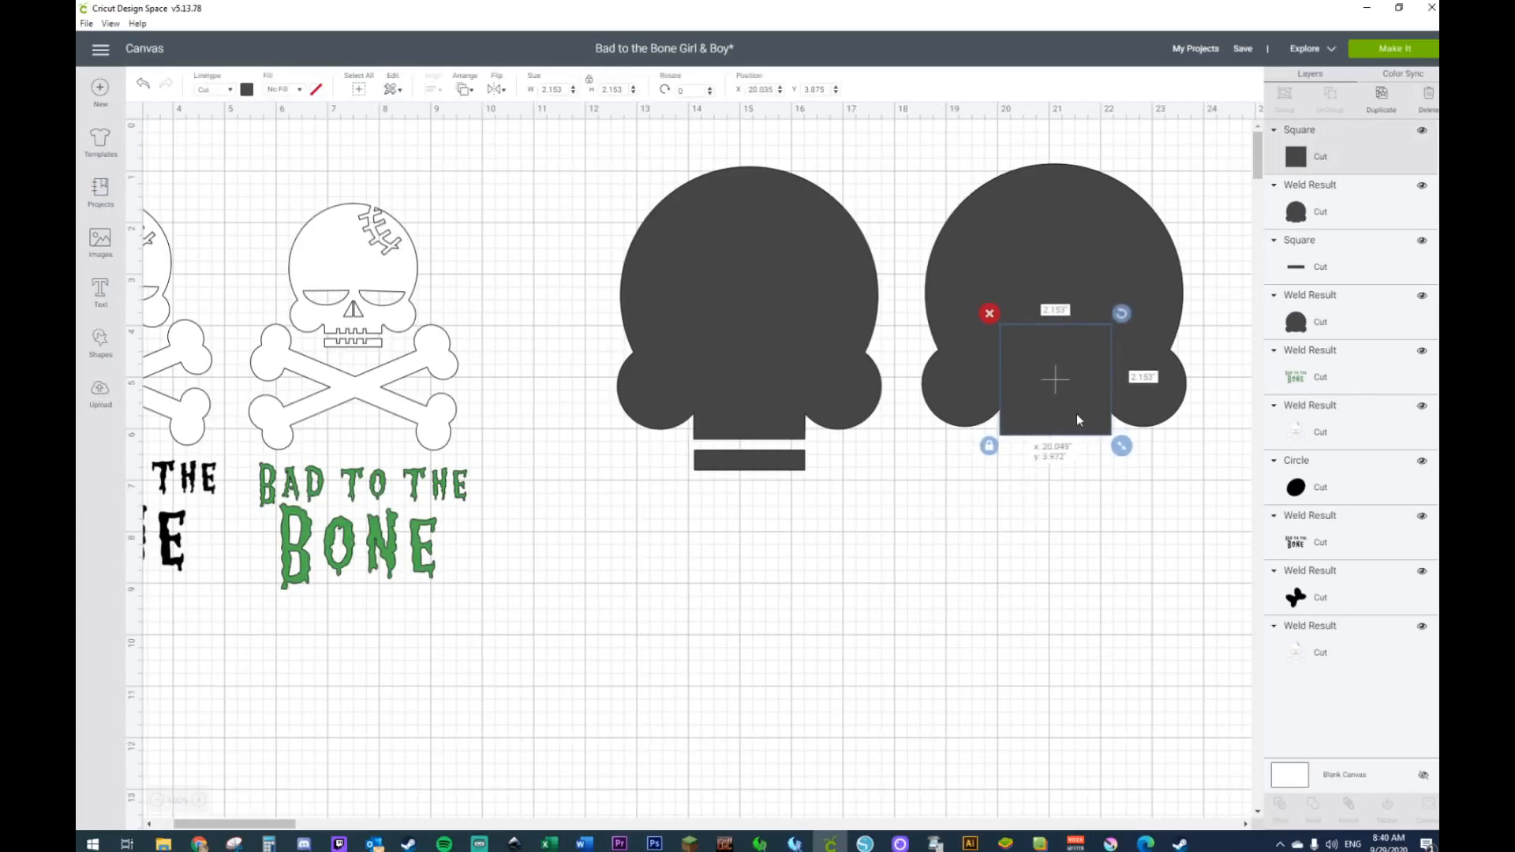
drag(997, 248, 1181, 455)
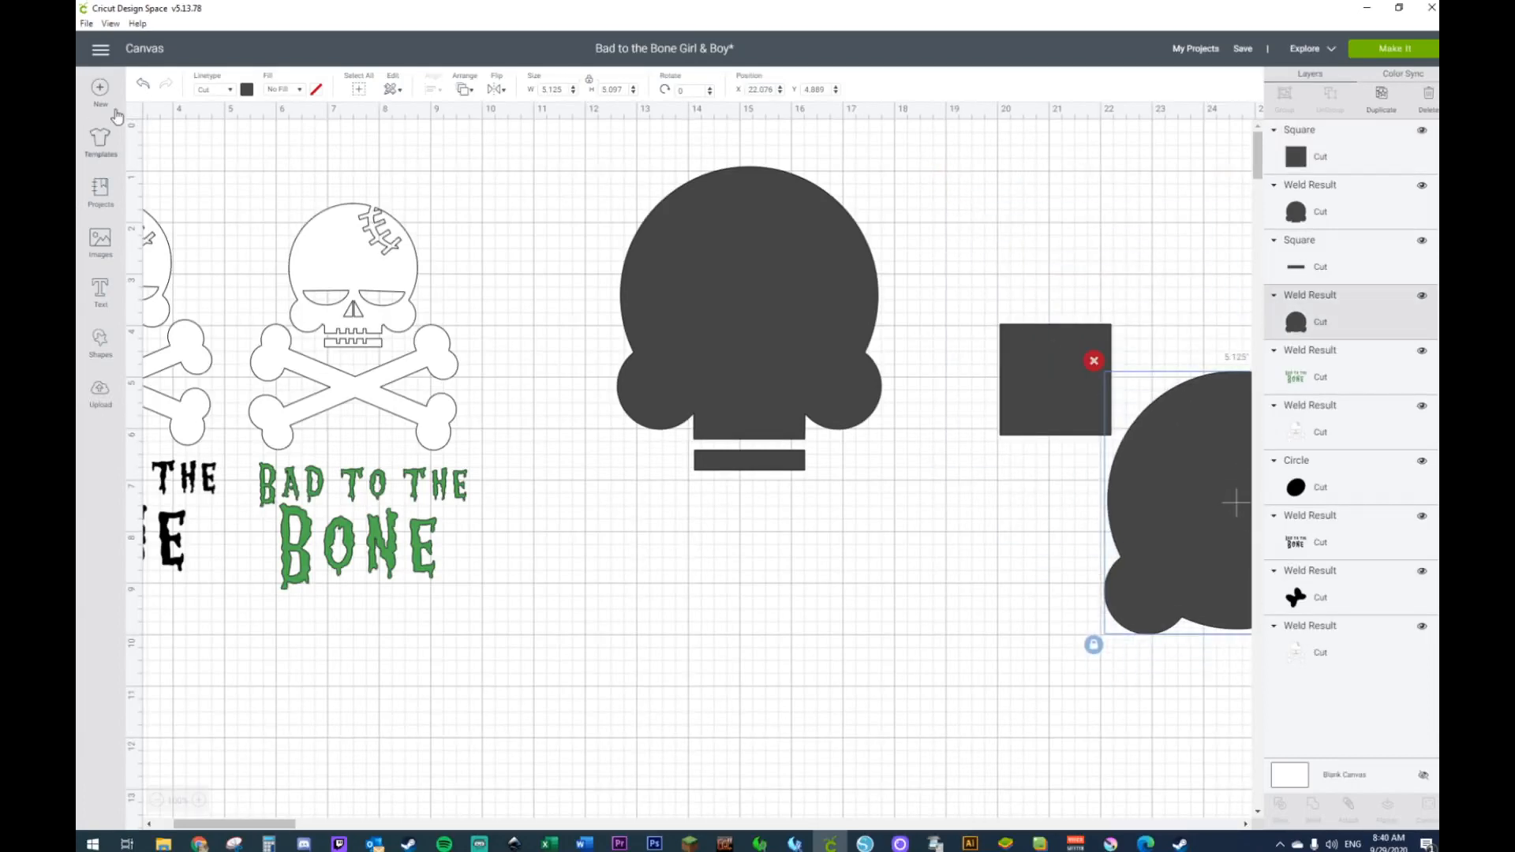
click(148, 88)
Step: Center the square horizontally on the right-hand skull shape and weld the two together
drag(958, 154, 1125, 442)
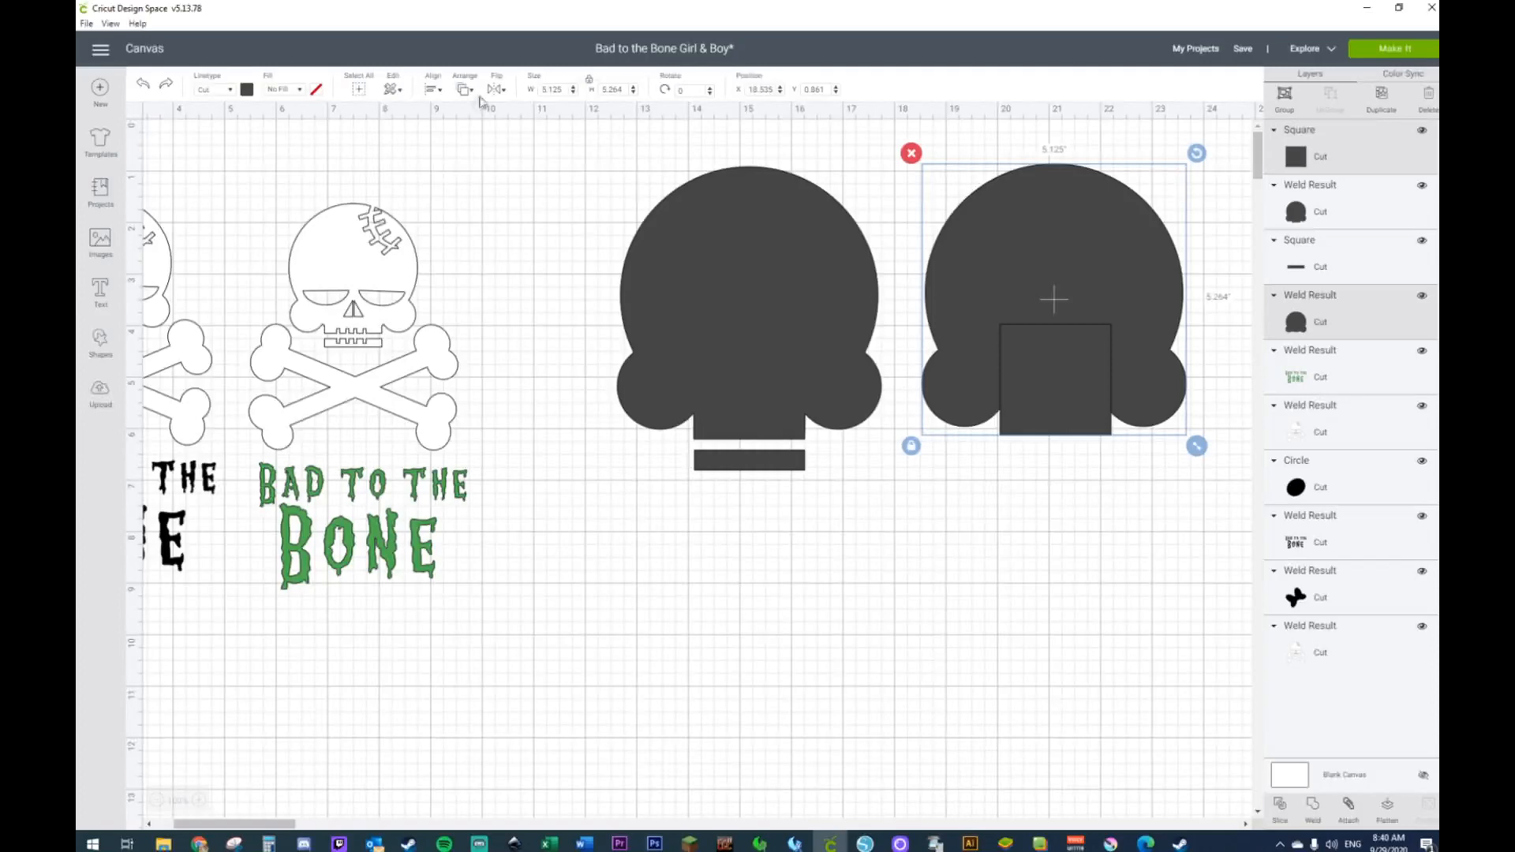
click(431, 89)
click(450, 158)
right_click(1055, 366)
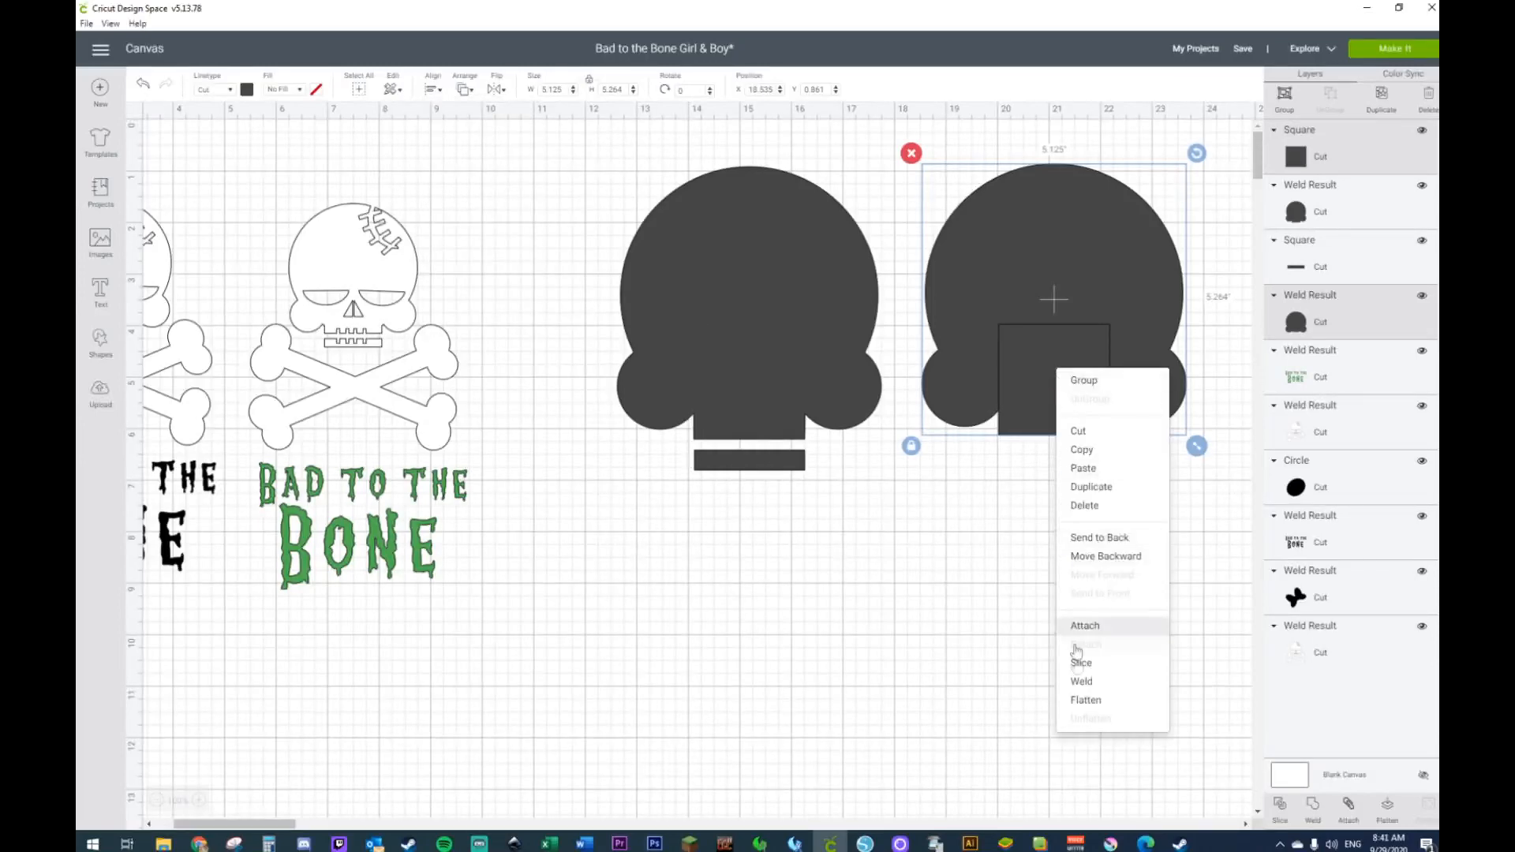
click(1082, 677)
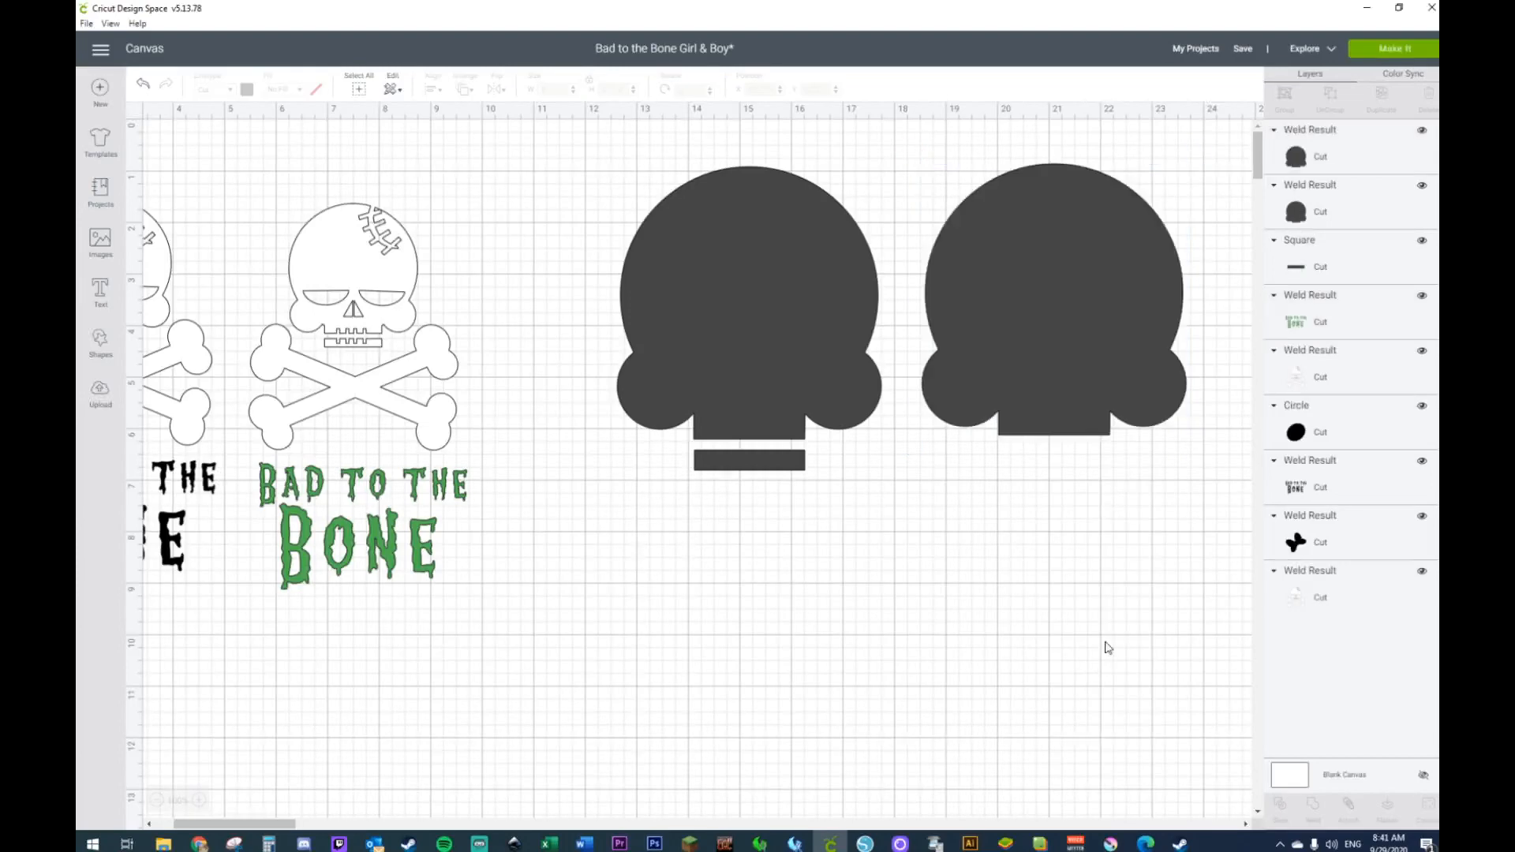
Step: Add a diamond about 0.74 by 1.28 inches and duplicate it, placing one over each end of the right-hand skull's jaw
click(99, 343)
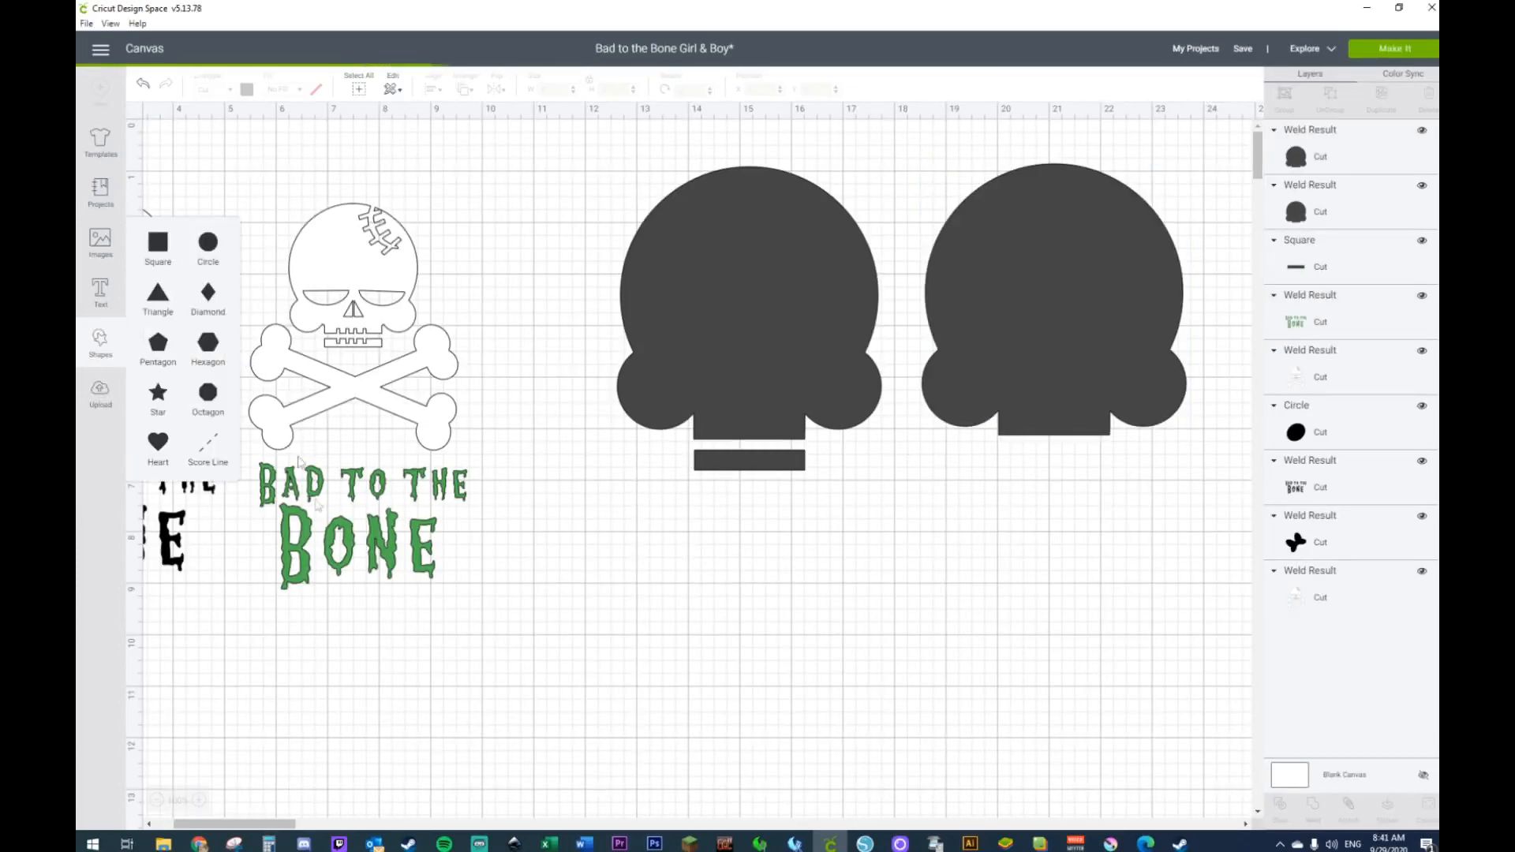
click(208, 292)
drag(355, 344, 1097, 454)
key(ctrl+d)
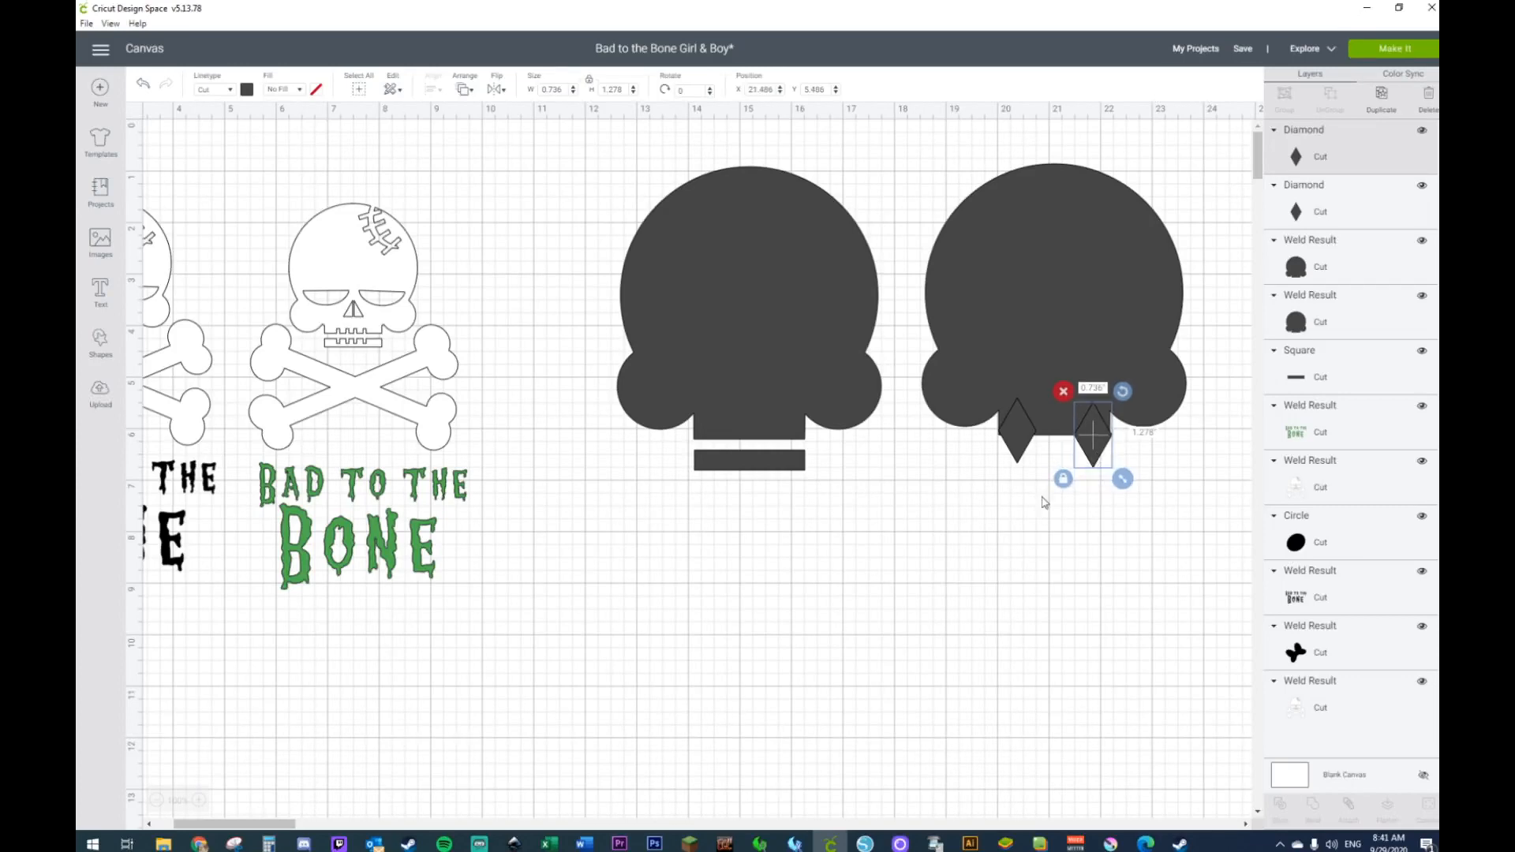
Step: Fine-tune the two diamonds so they sit level at the left and right ends of the right-hand skull's jaw edge
drag(261, 828, 325, 822)
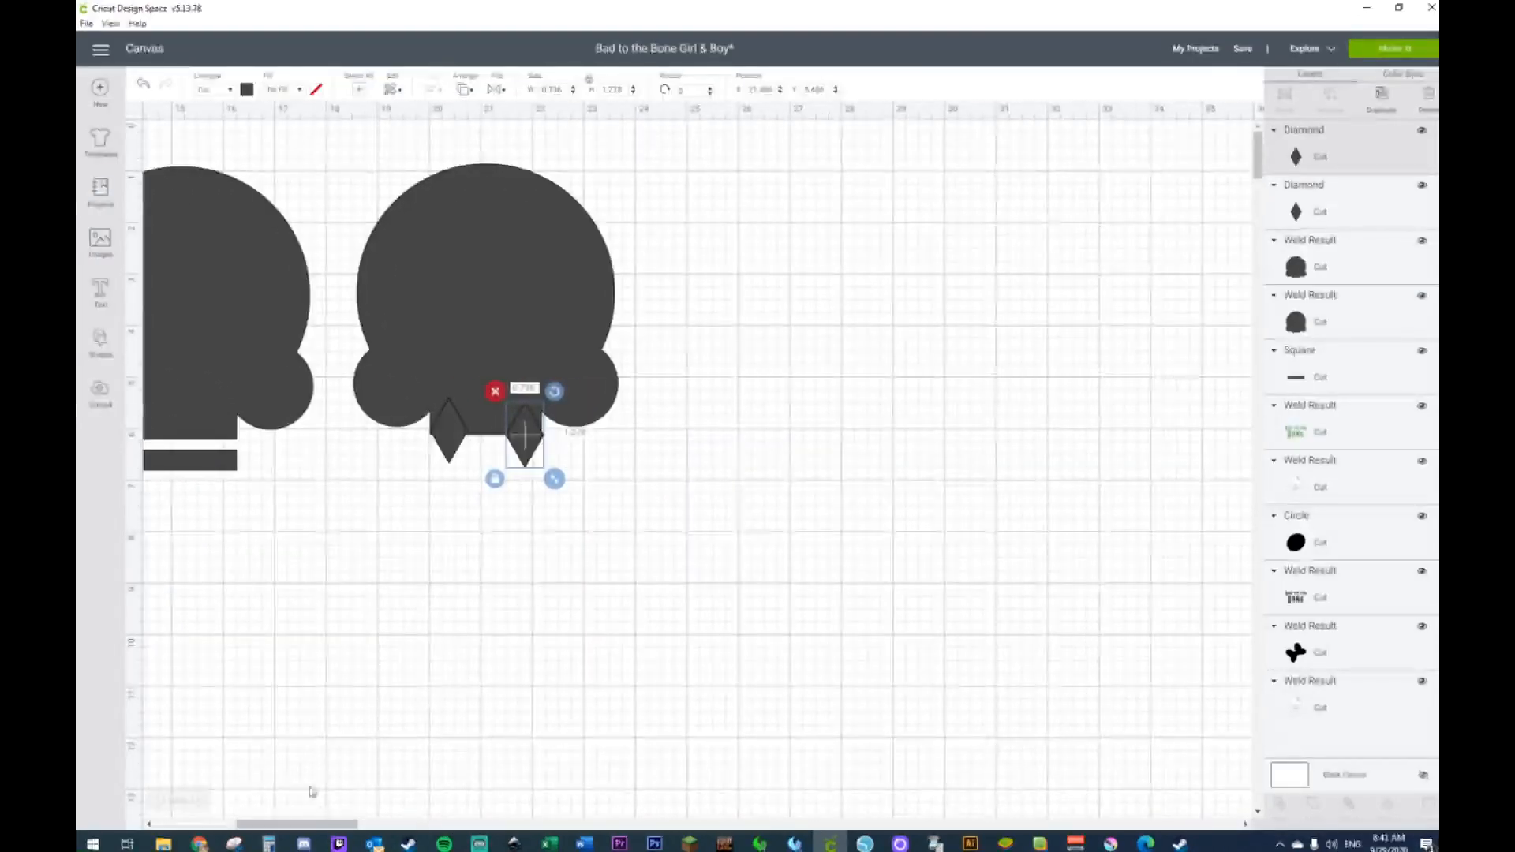
click(204, 800)
click(203, 799)
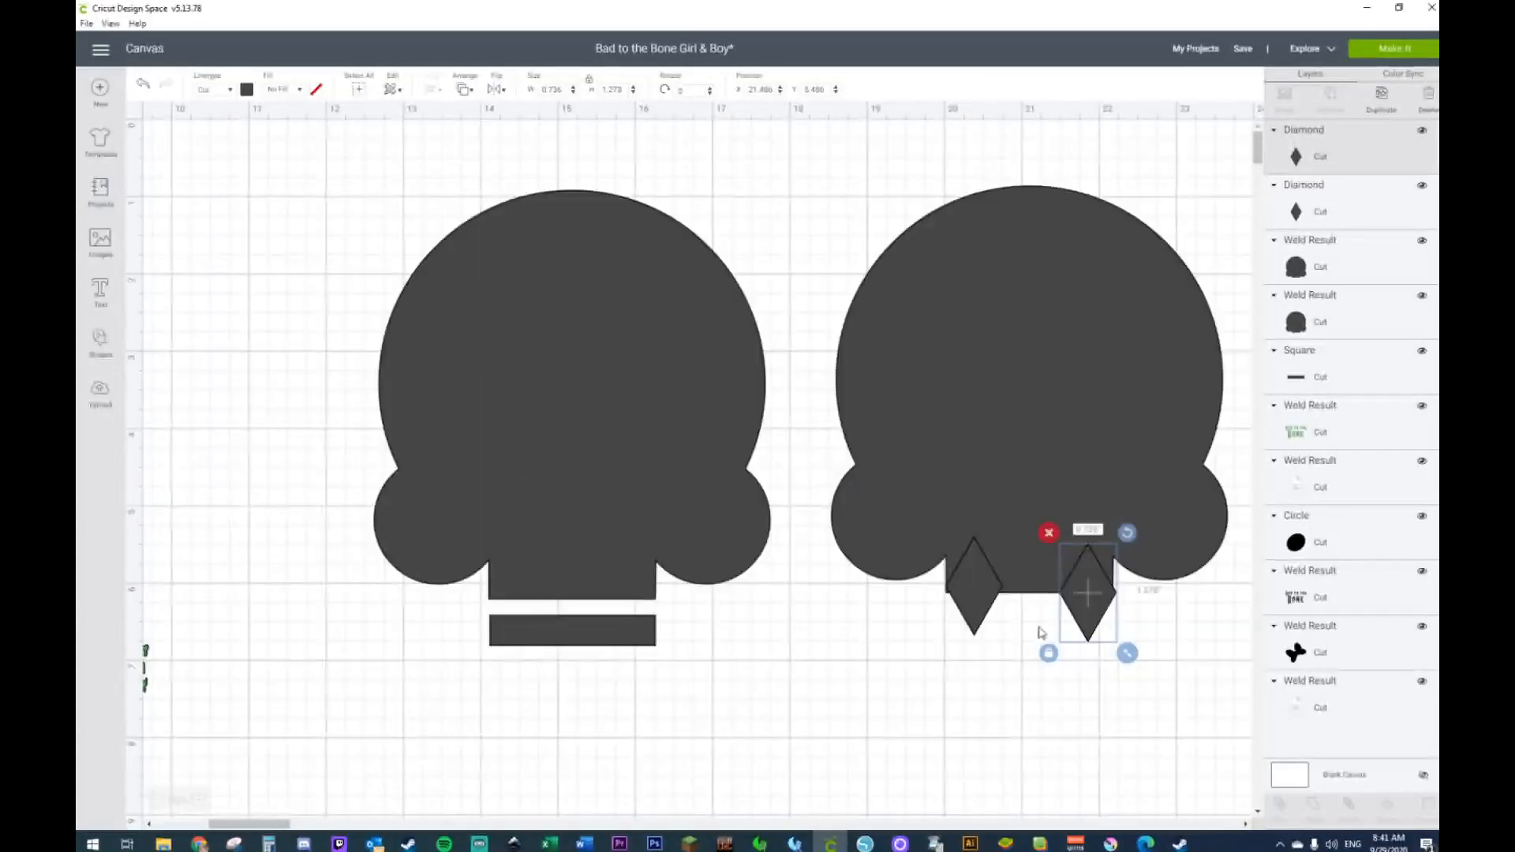
click(978, 676)
click(967, 589)
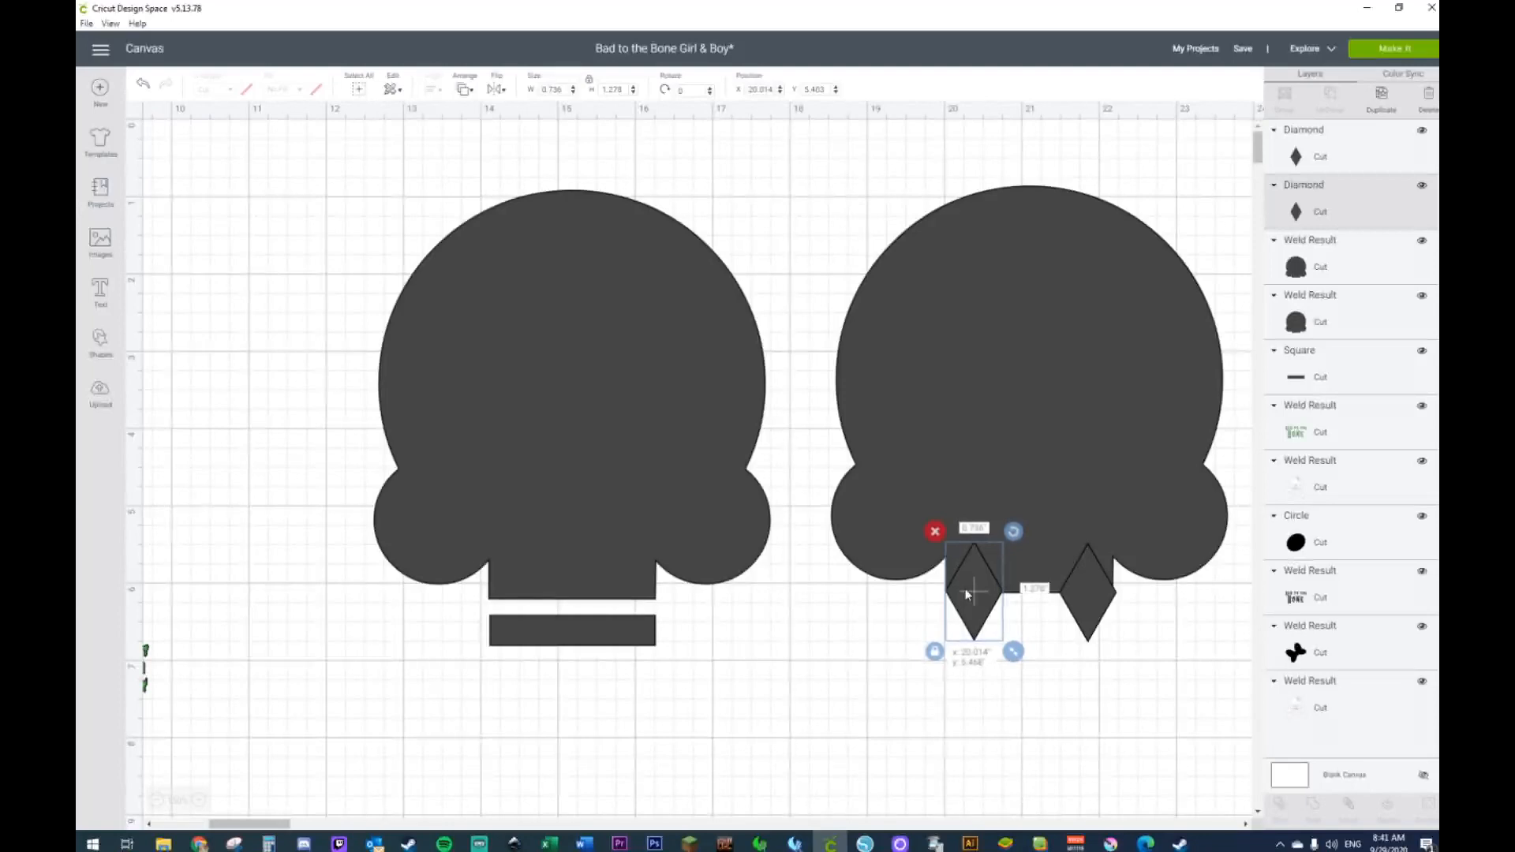
click(1055, 735)
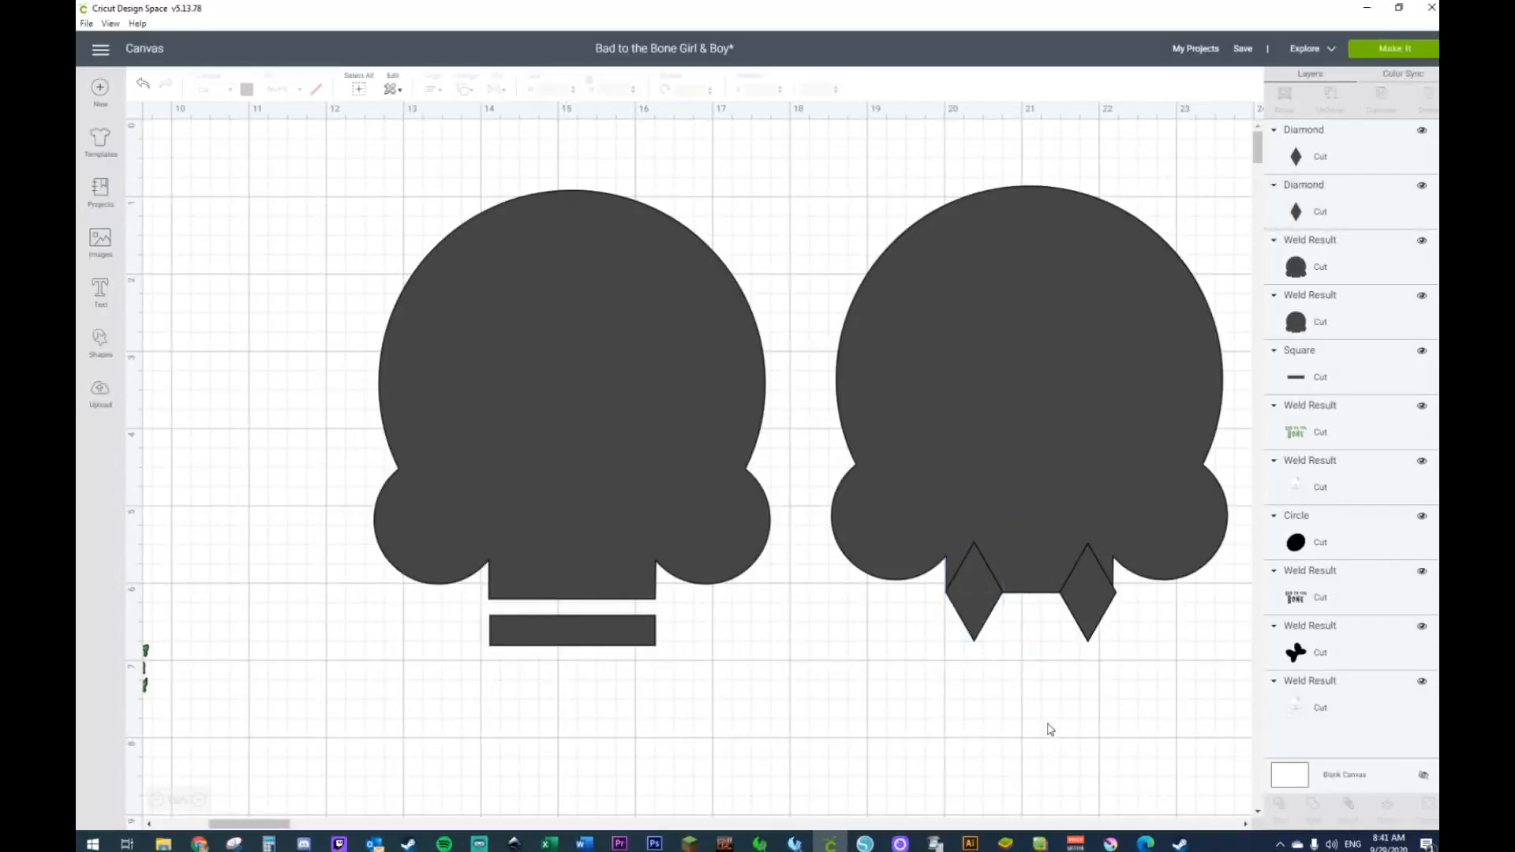
drag(1090, 599, 1089, 598)
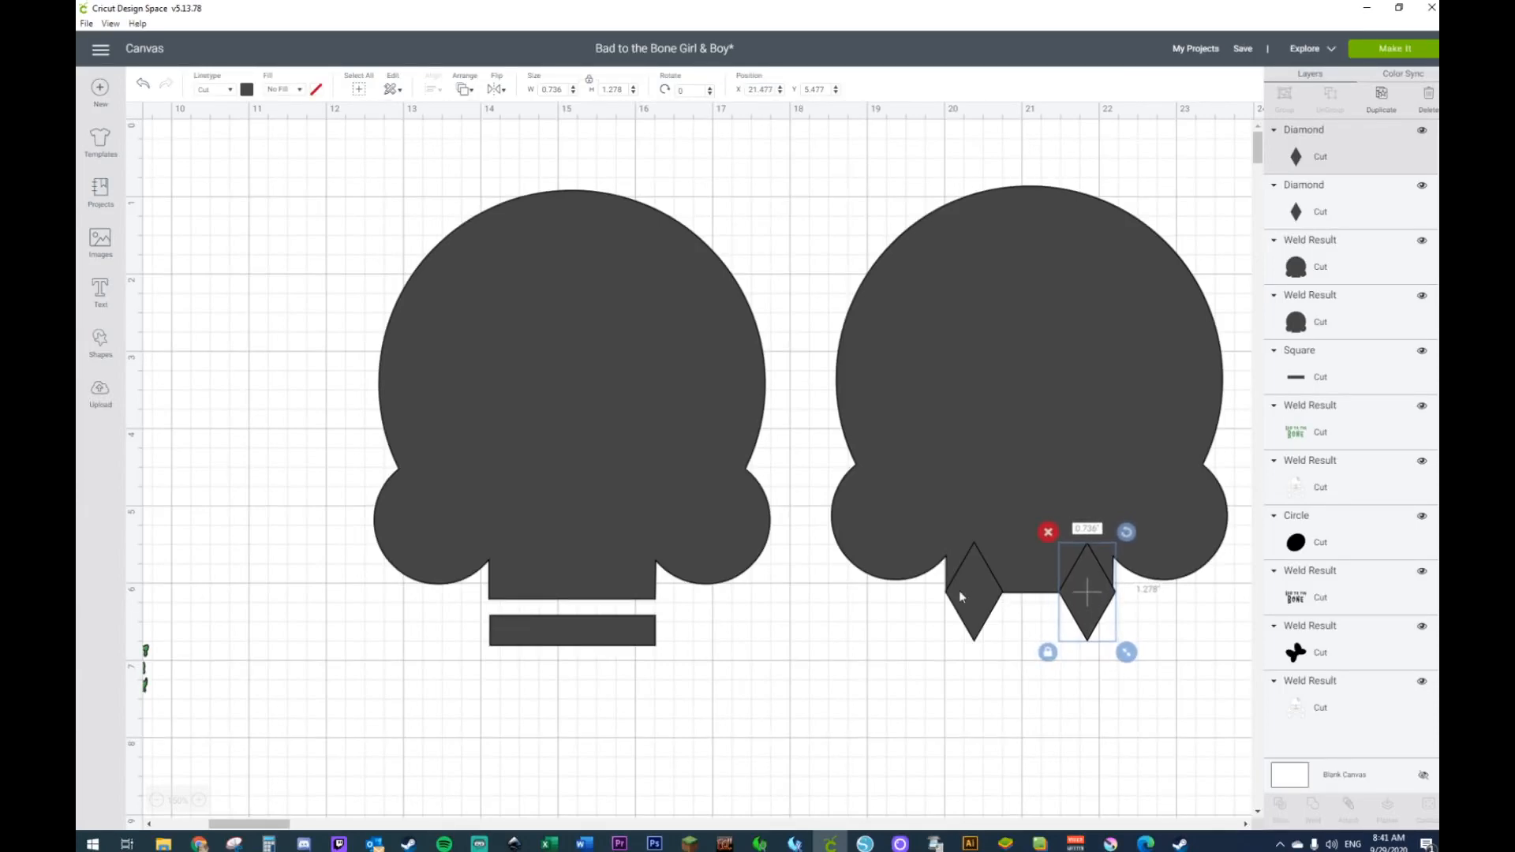
click(959, 590)
click(1108, 596)
click(1018, 672)
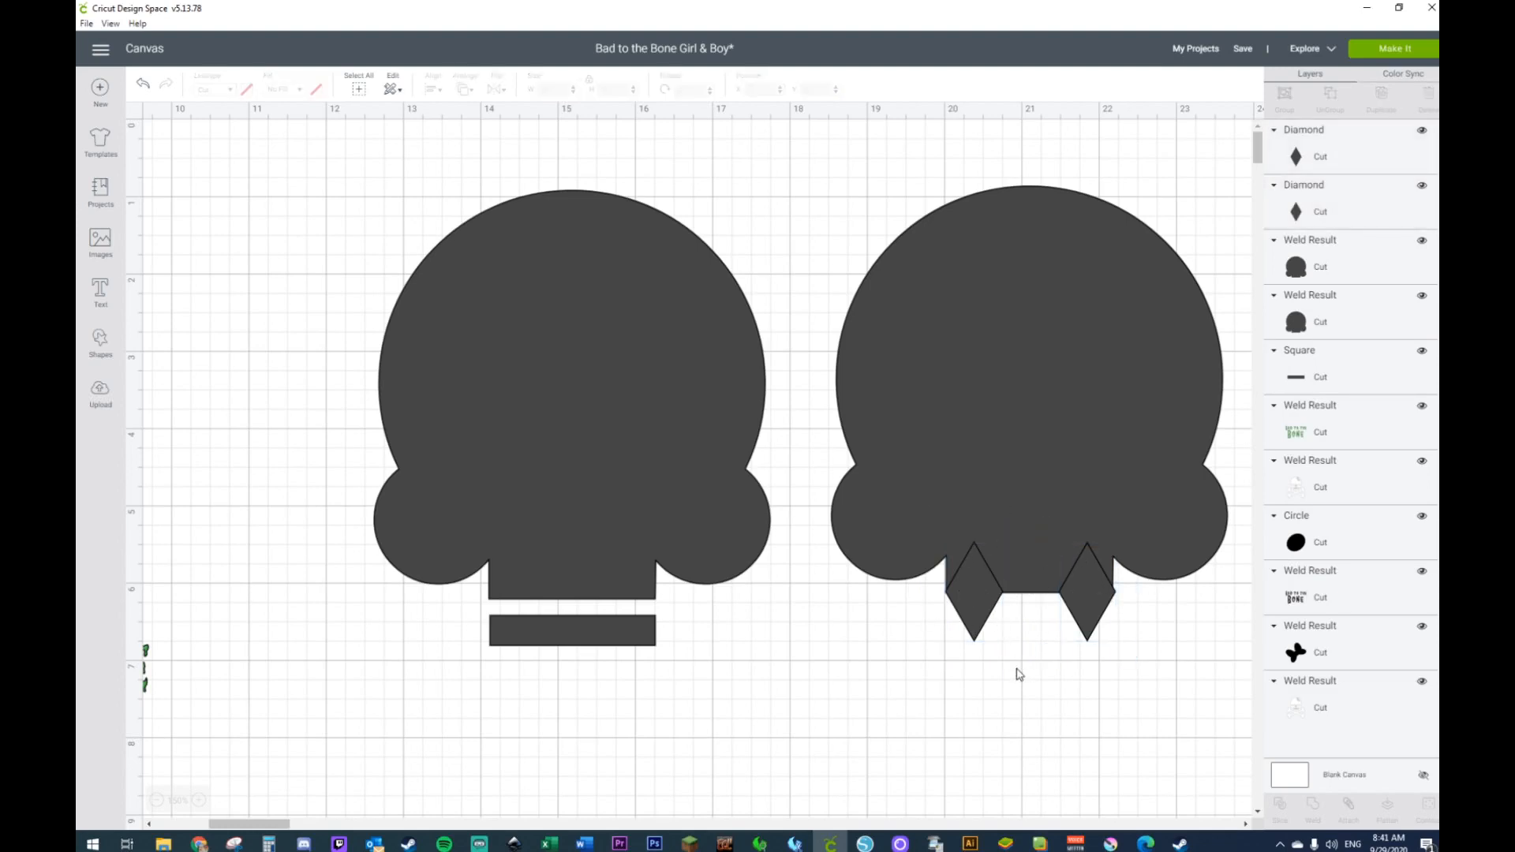
Step: Copy the left diamond and place the copy in the gap between the two diamonds on the jaw edge
click(955, 610)
key(ctrl+c)
key(ctrl+v)
drag(1018, 622, 1035, 584)
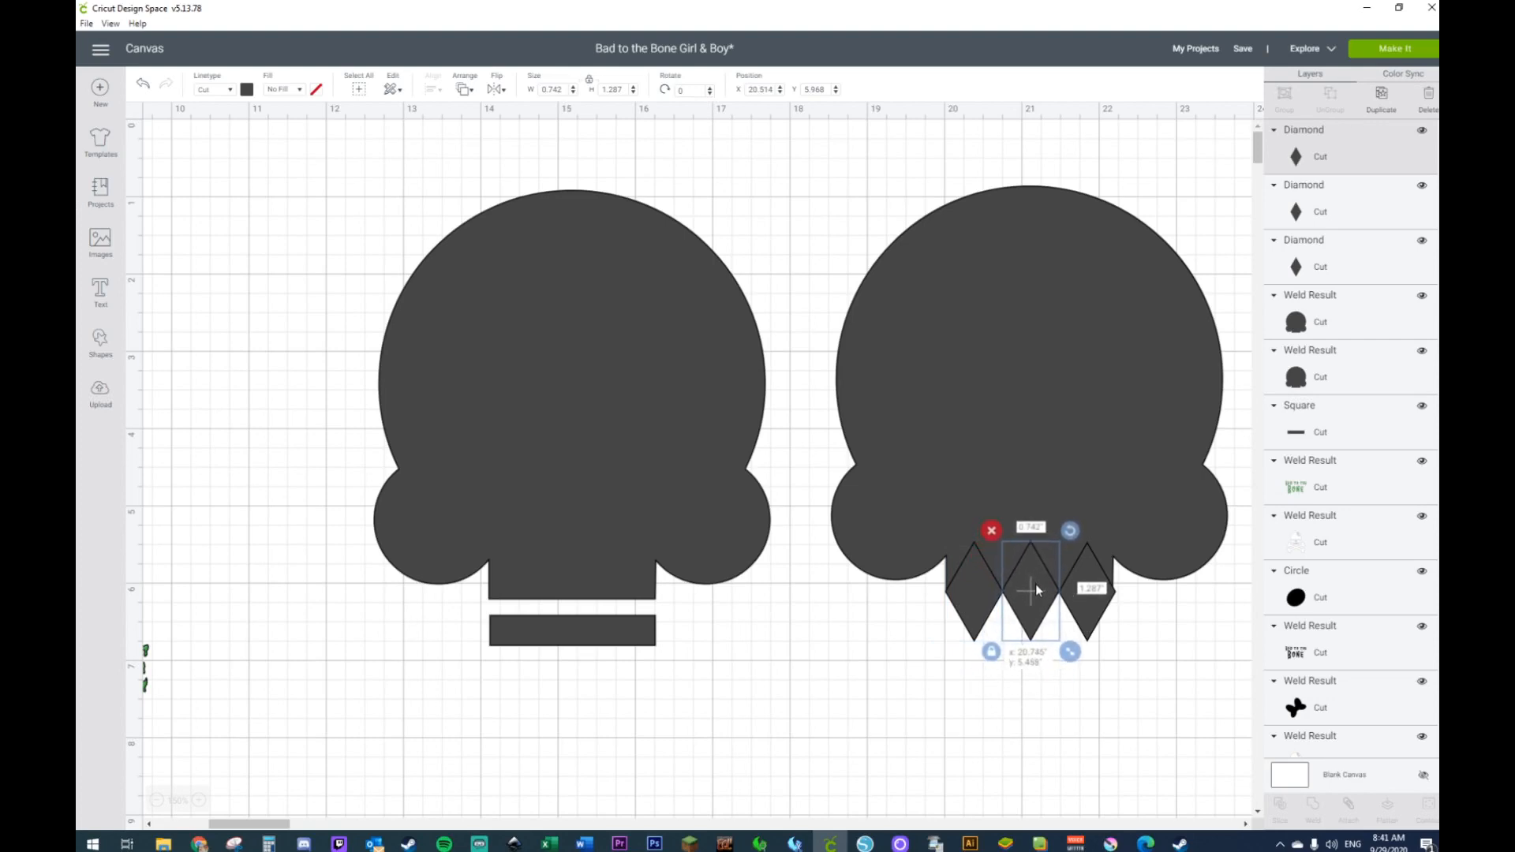
click(1029, 722)
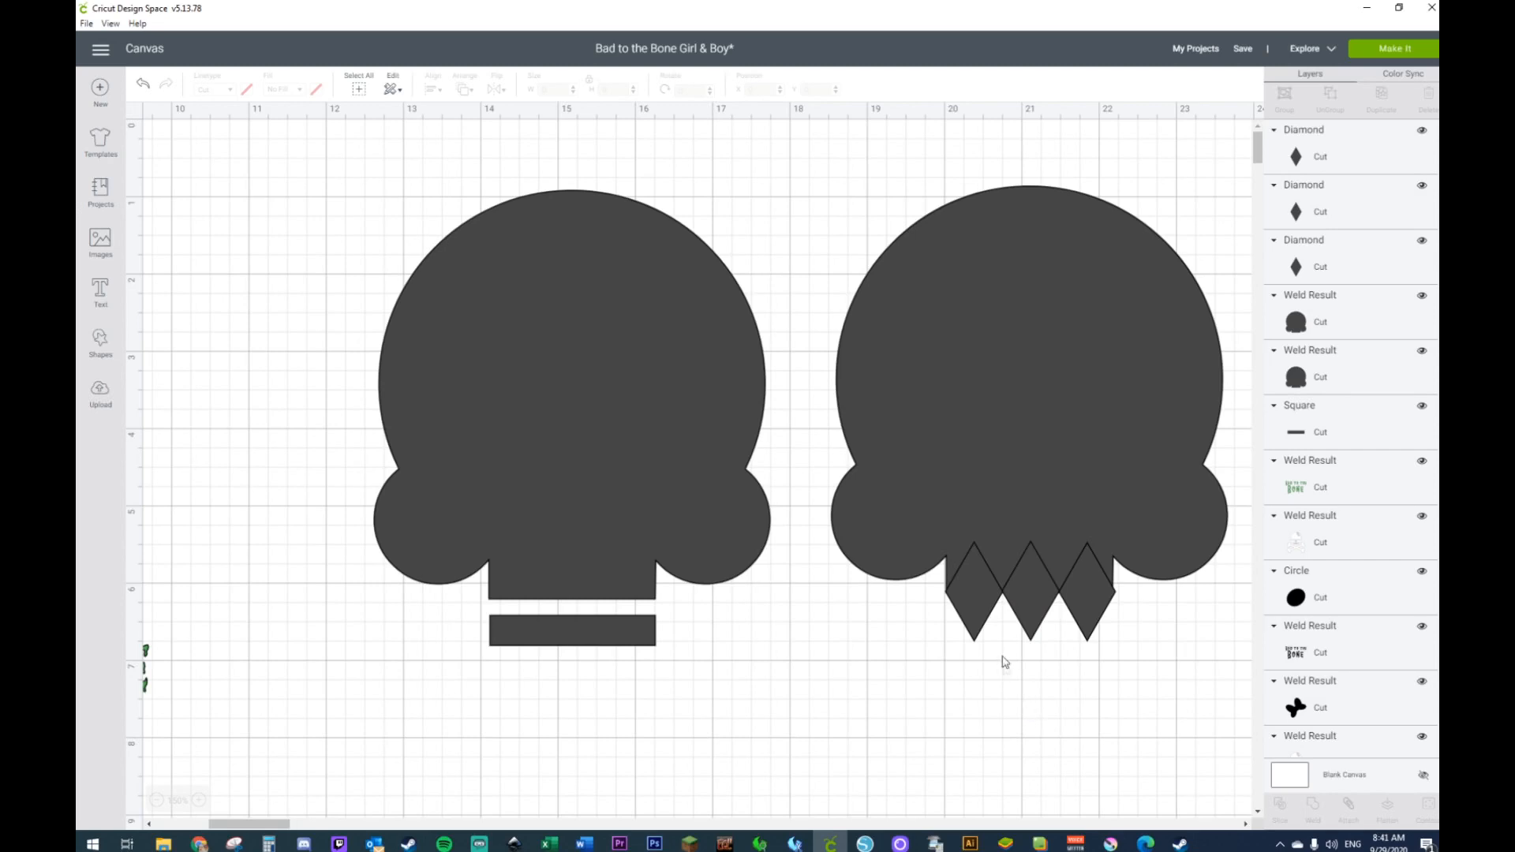
Step: Try centering the three diamonds horizontally, and undo that alignment
click(979, 604)
click(1082, 677)
click(992, 604)
shift+click(1031, 600)
shift+click(1090, 592)
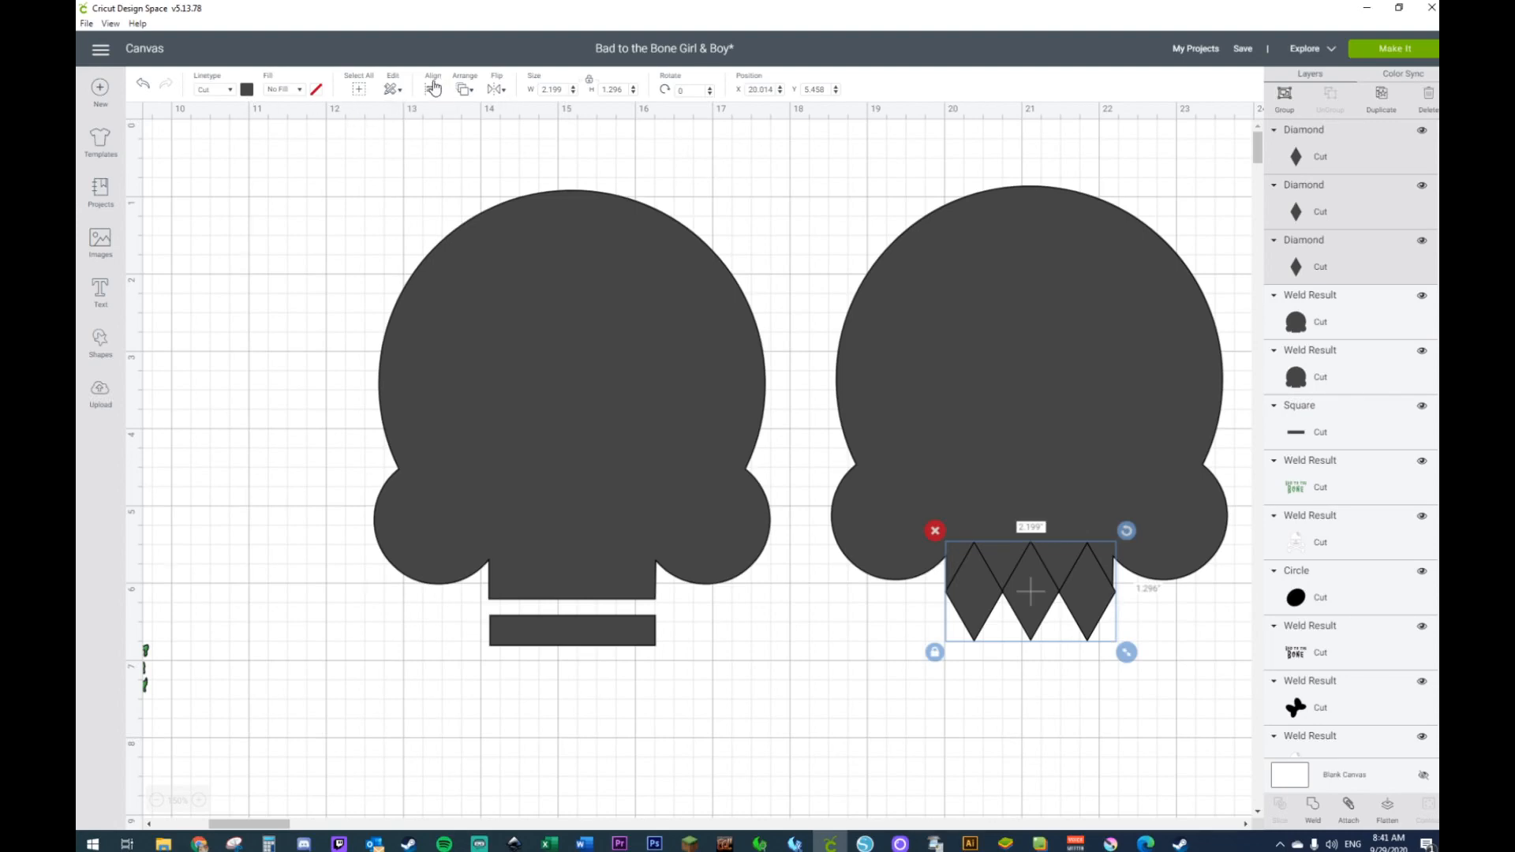
click(434, 85)
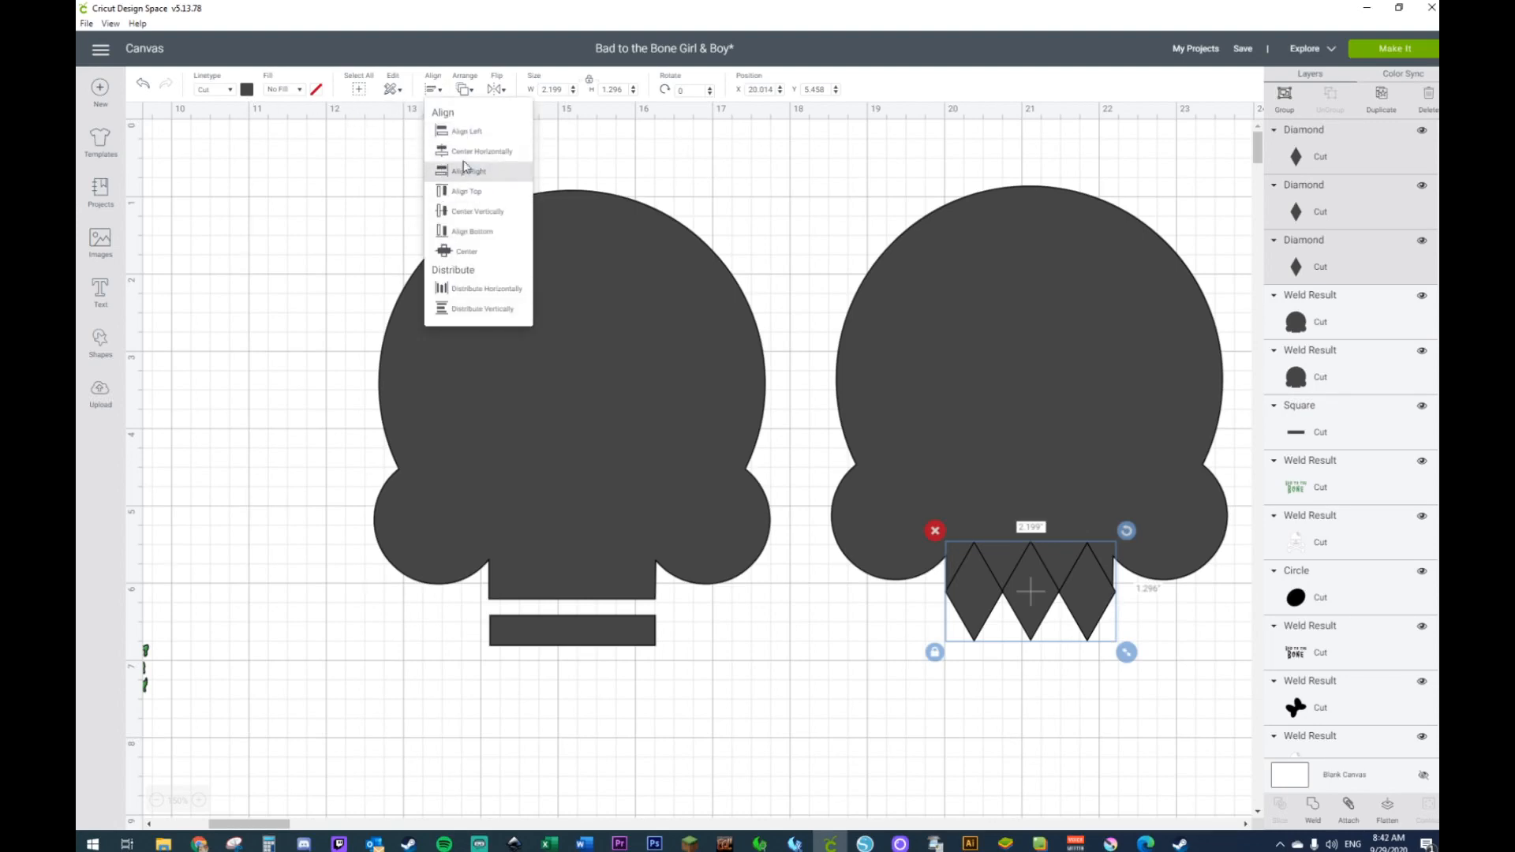
click(466, 151)
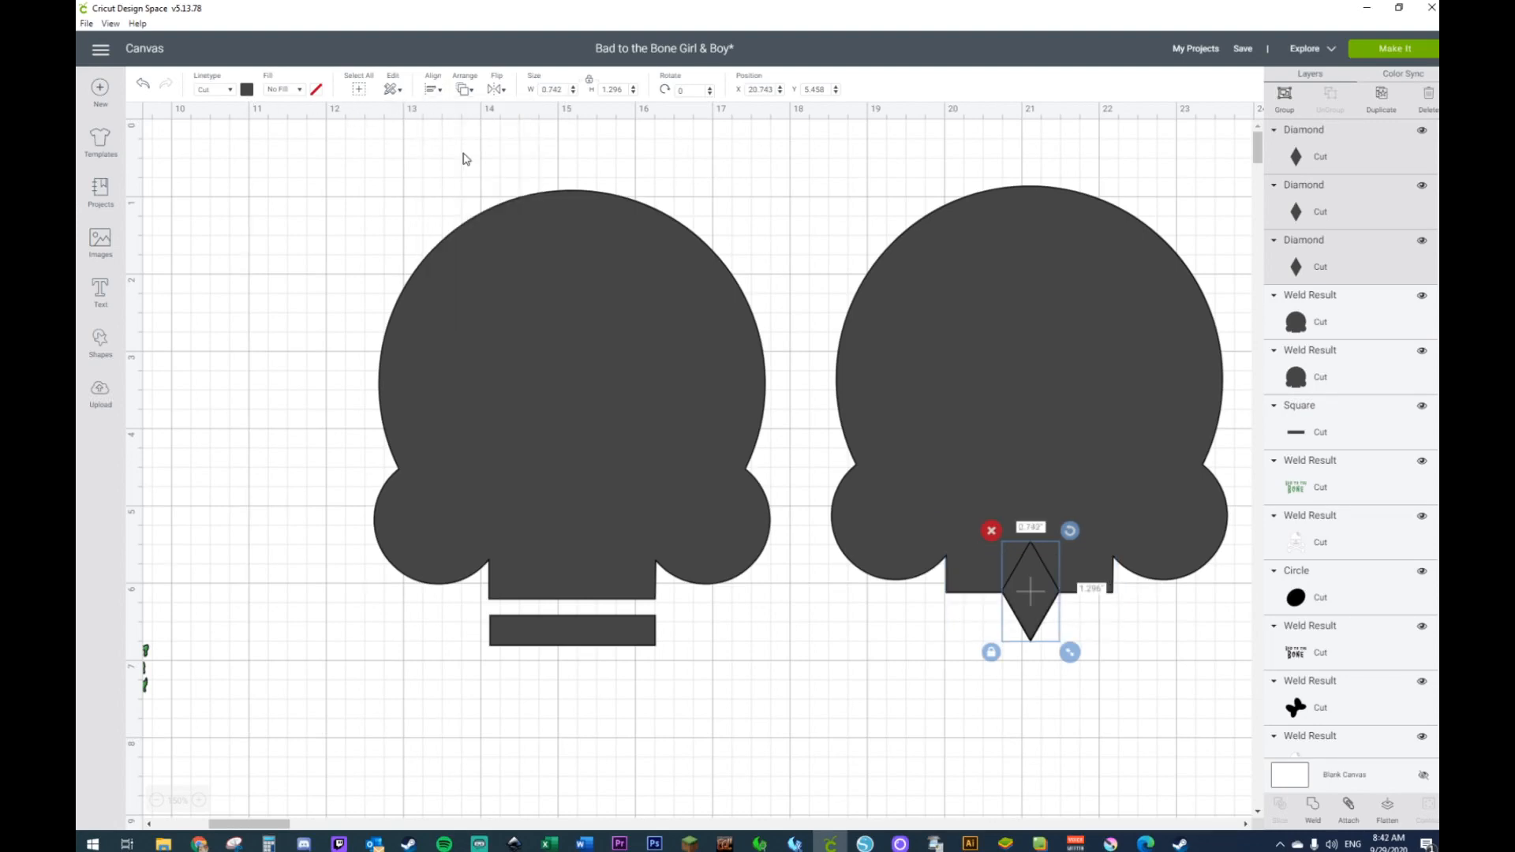
click(142, 85)
Step: Center the three diamonds vertically and weld them into a single row
click(963, 584)
shift+click(1054, 594)
shift+click(1097, 592)
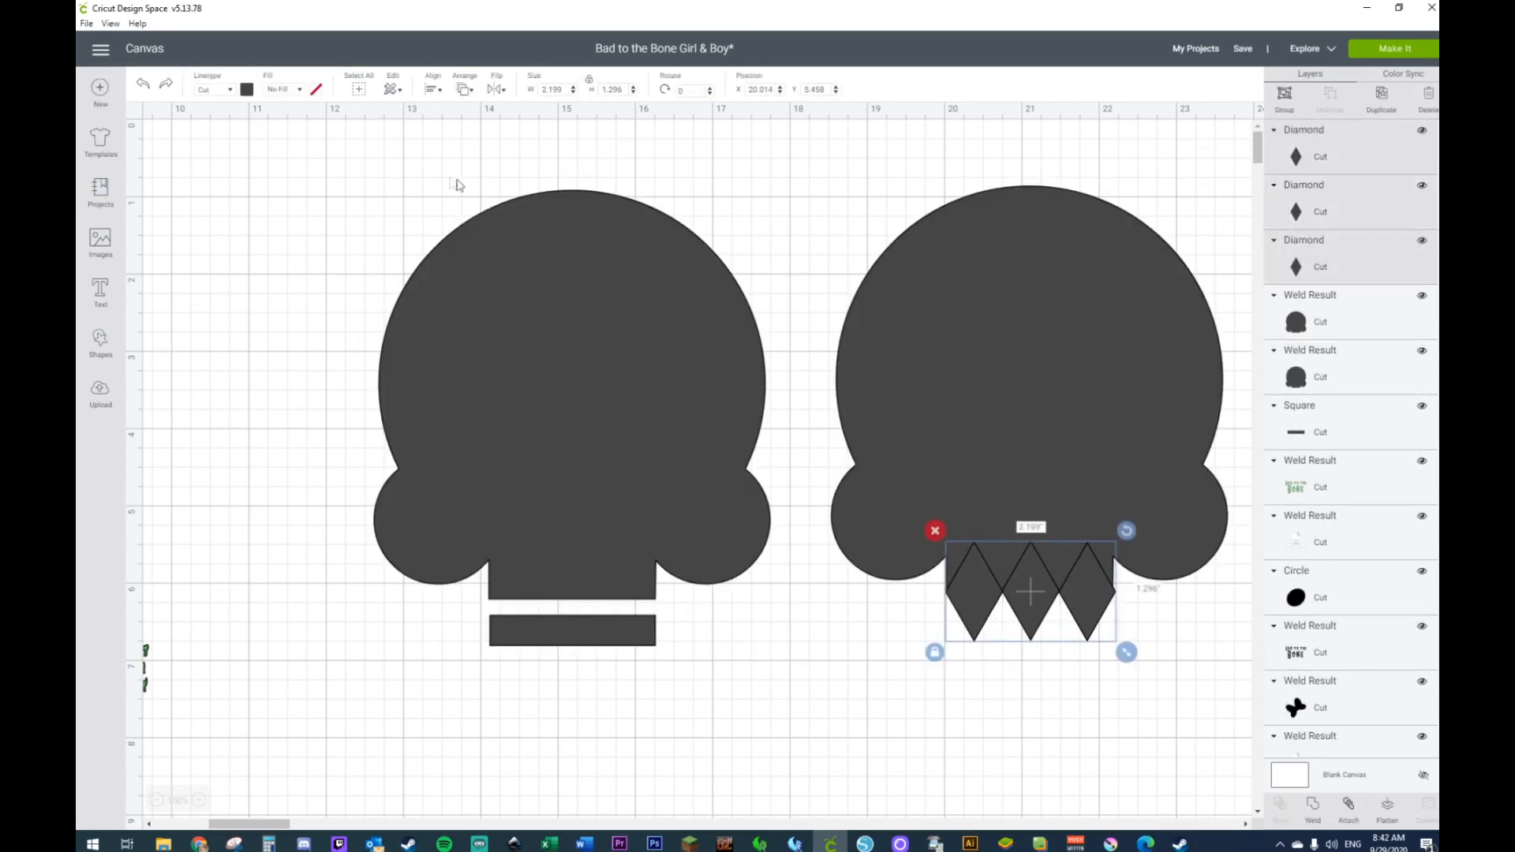
click(433, 89)
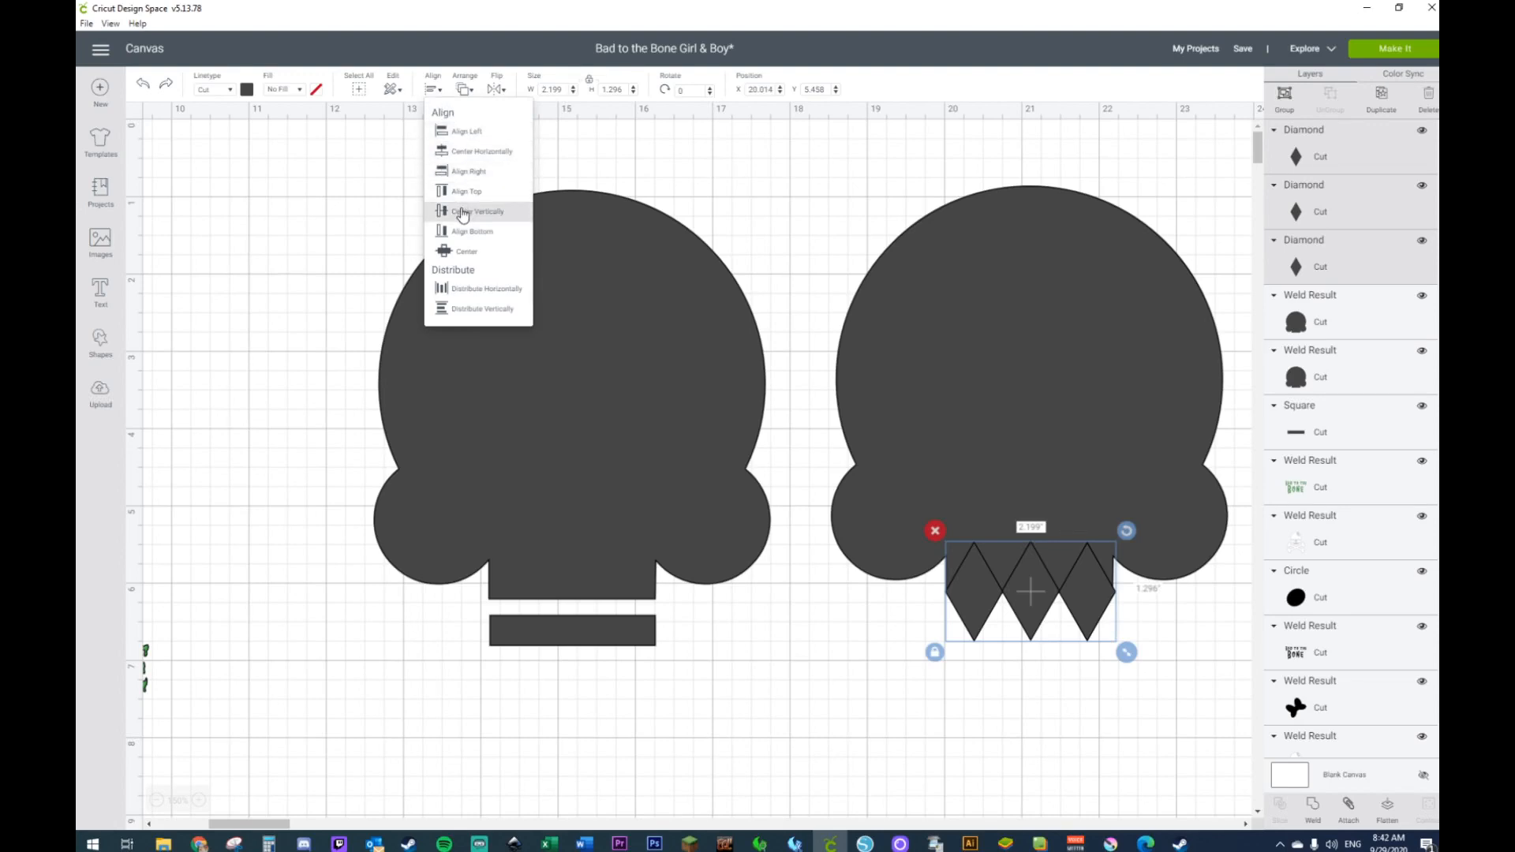
click(466, 211)
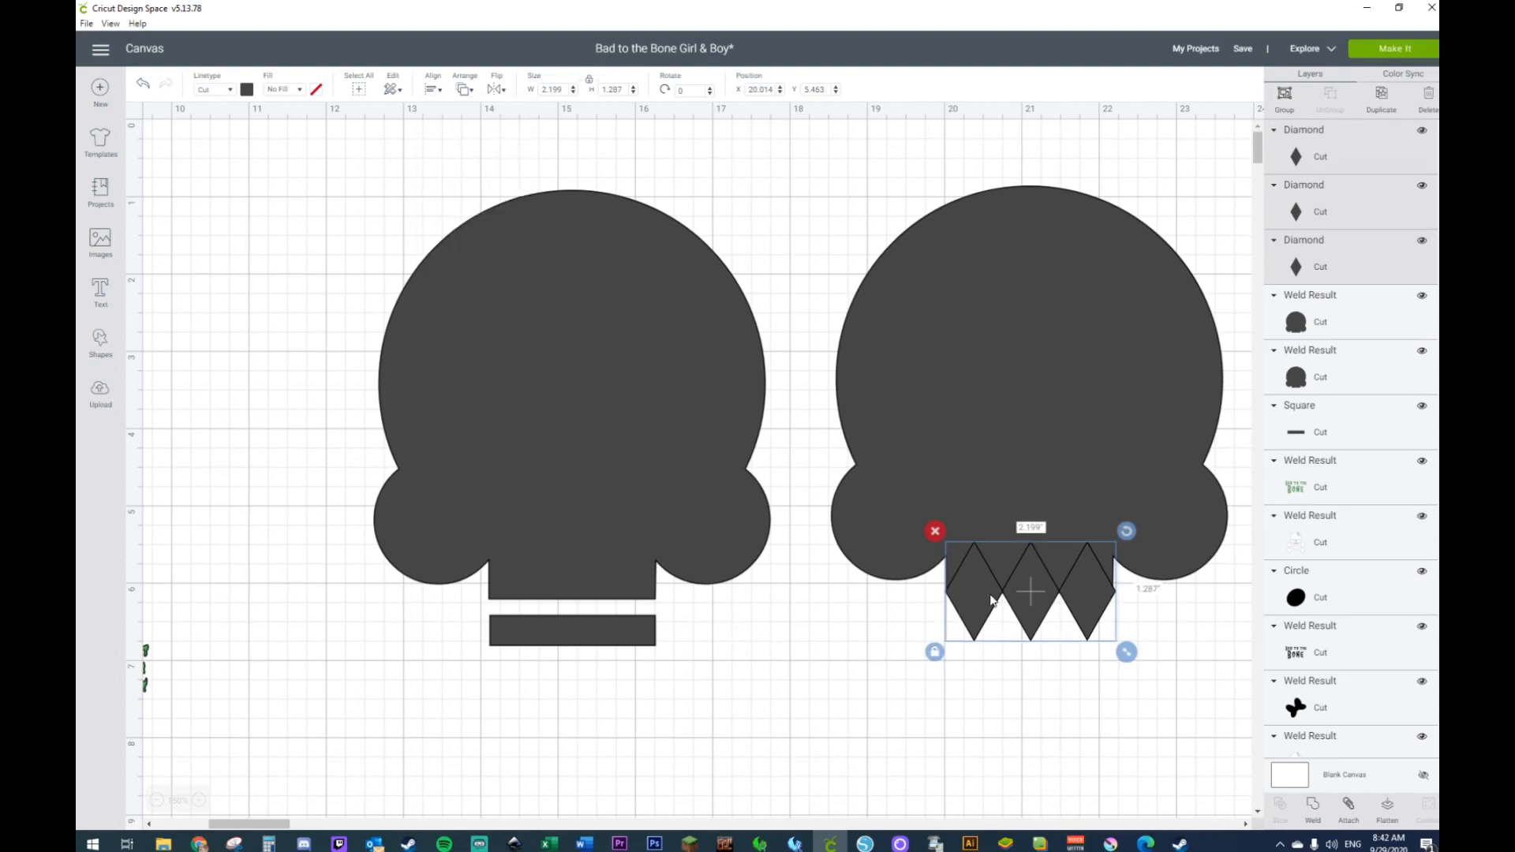
right_click(991, 599)
click(1018, 724)
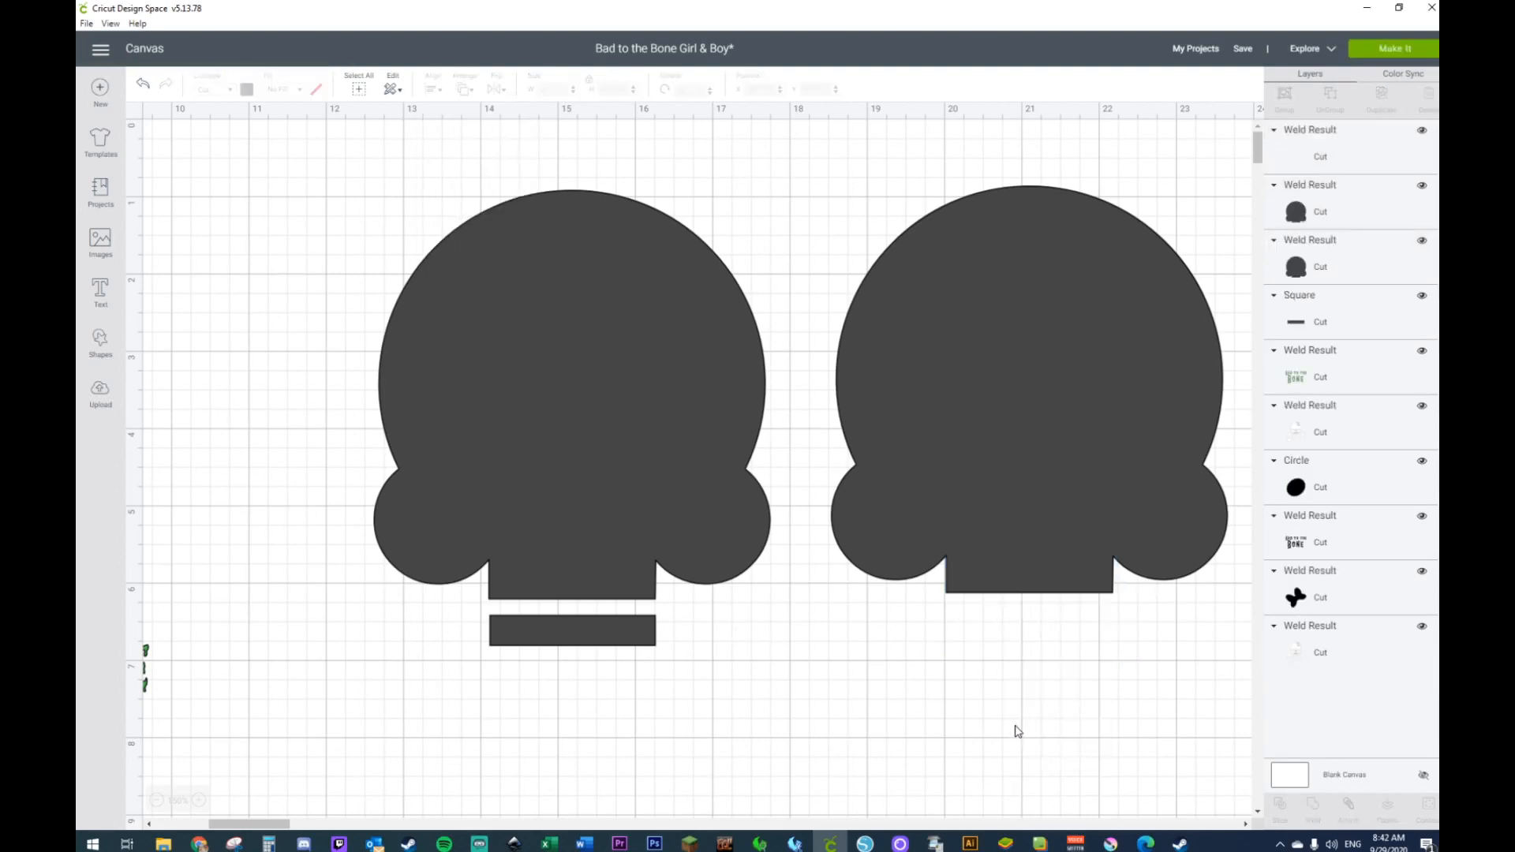
Step: Try slicing the right-hand skull shape with the welded diamond row, and undo the slice
click(992, 598)
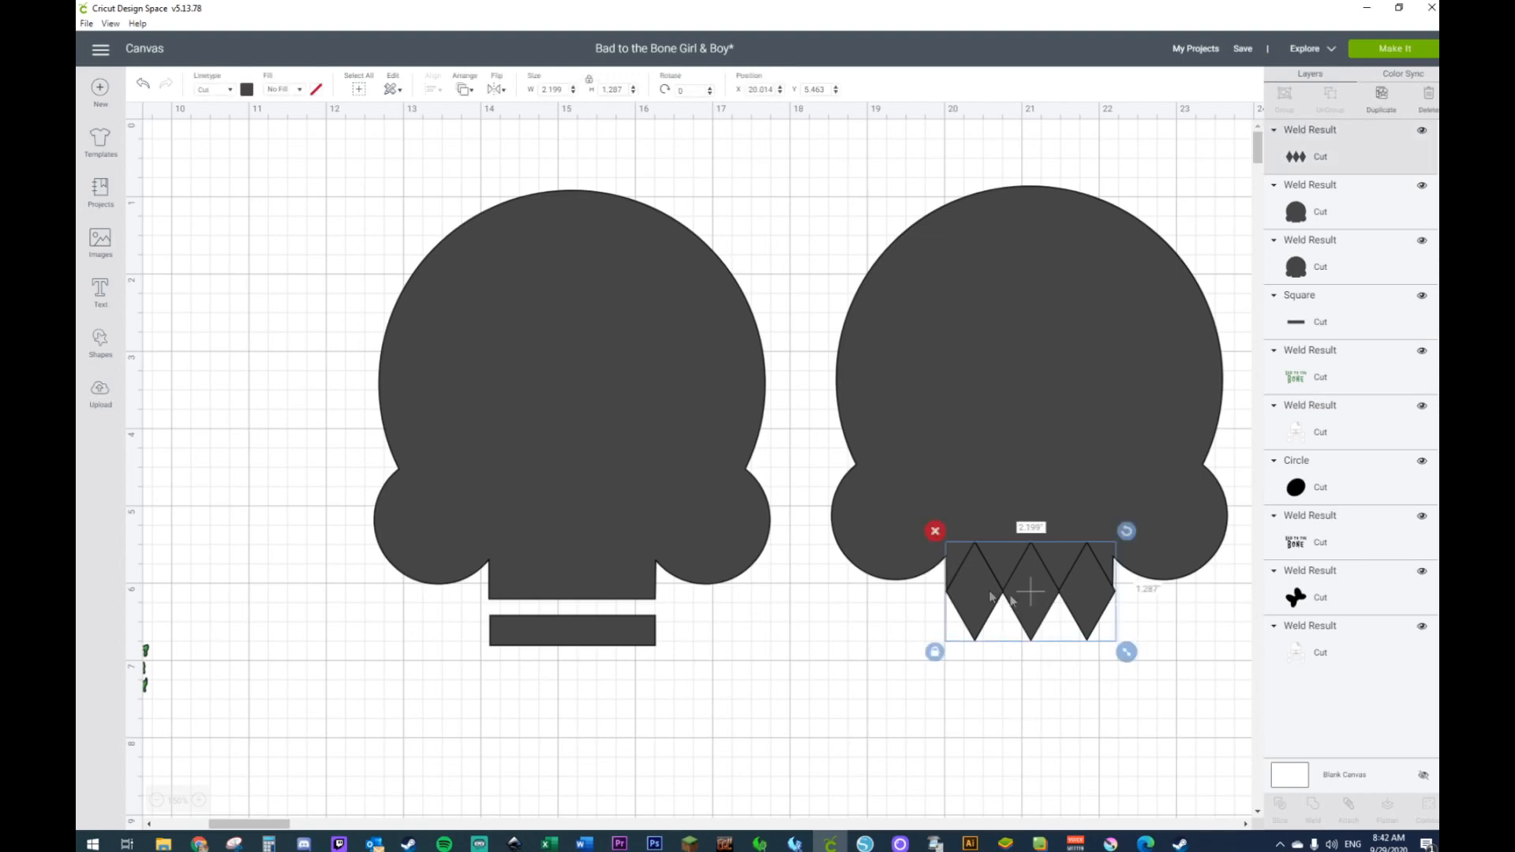
shift+click(1075, 432)
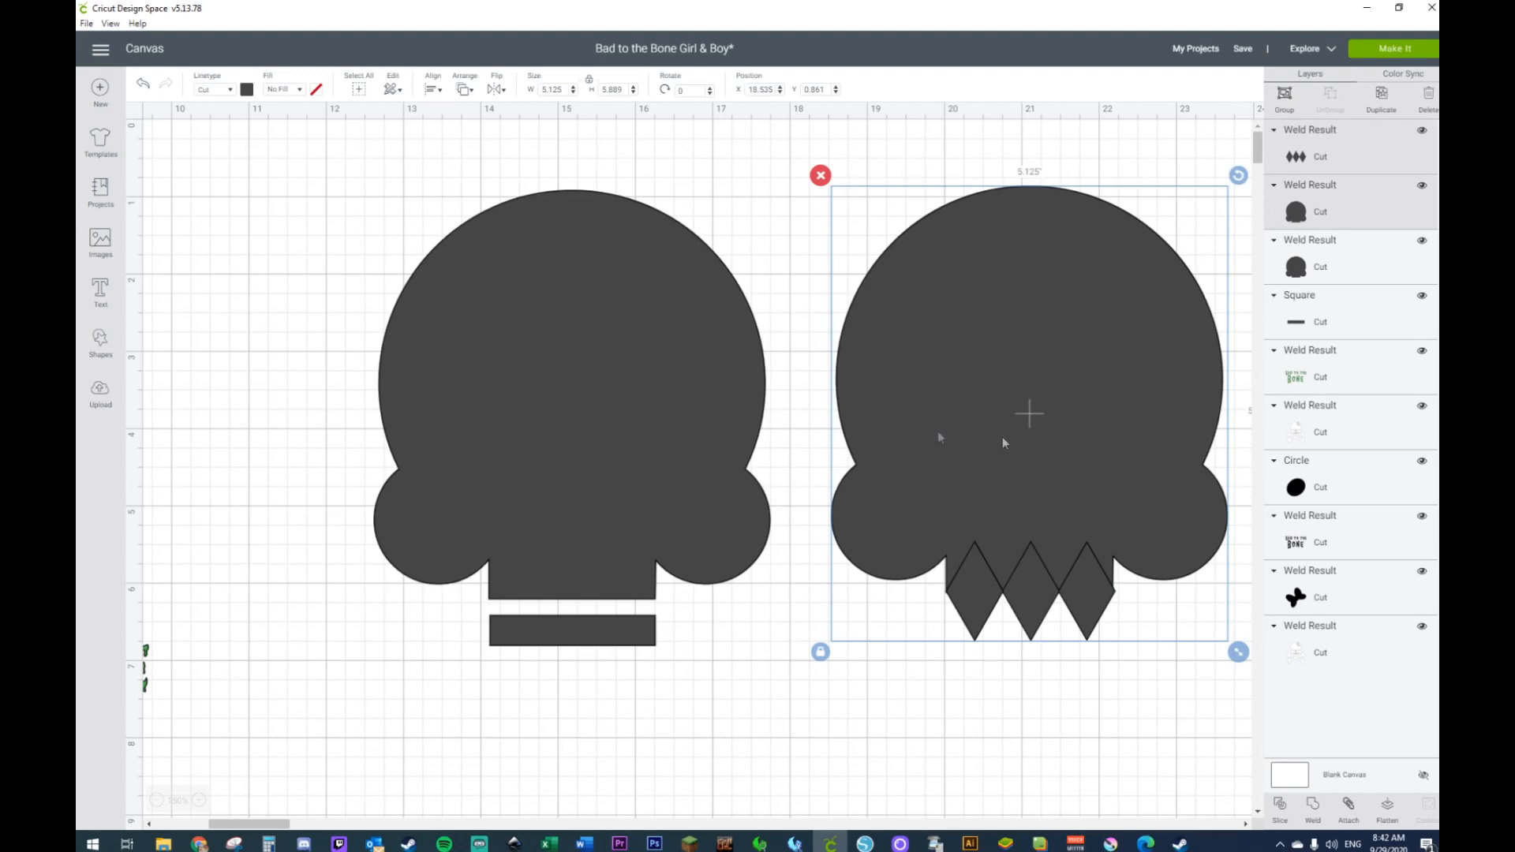
right_click(939, 452)
click(967, 746)
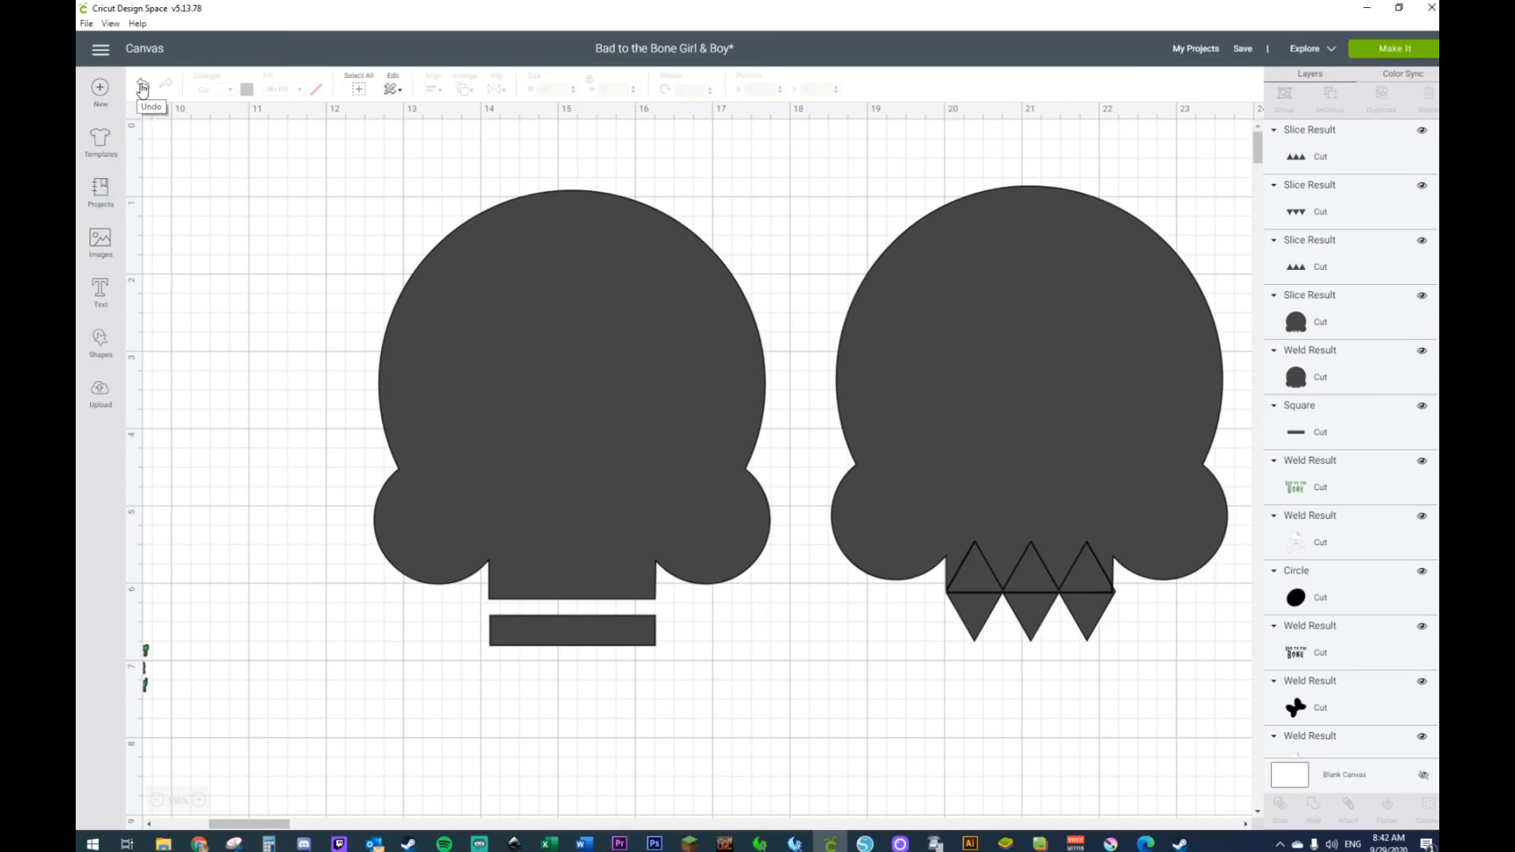
click(143, 88)
Step: Duplicate the welded diamond row and place the copy below the right-hand skull shape
click(964, 593)
key(ctrl+c)
key(ctrl+v)
drag(1023, 643, 968, 786)
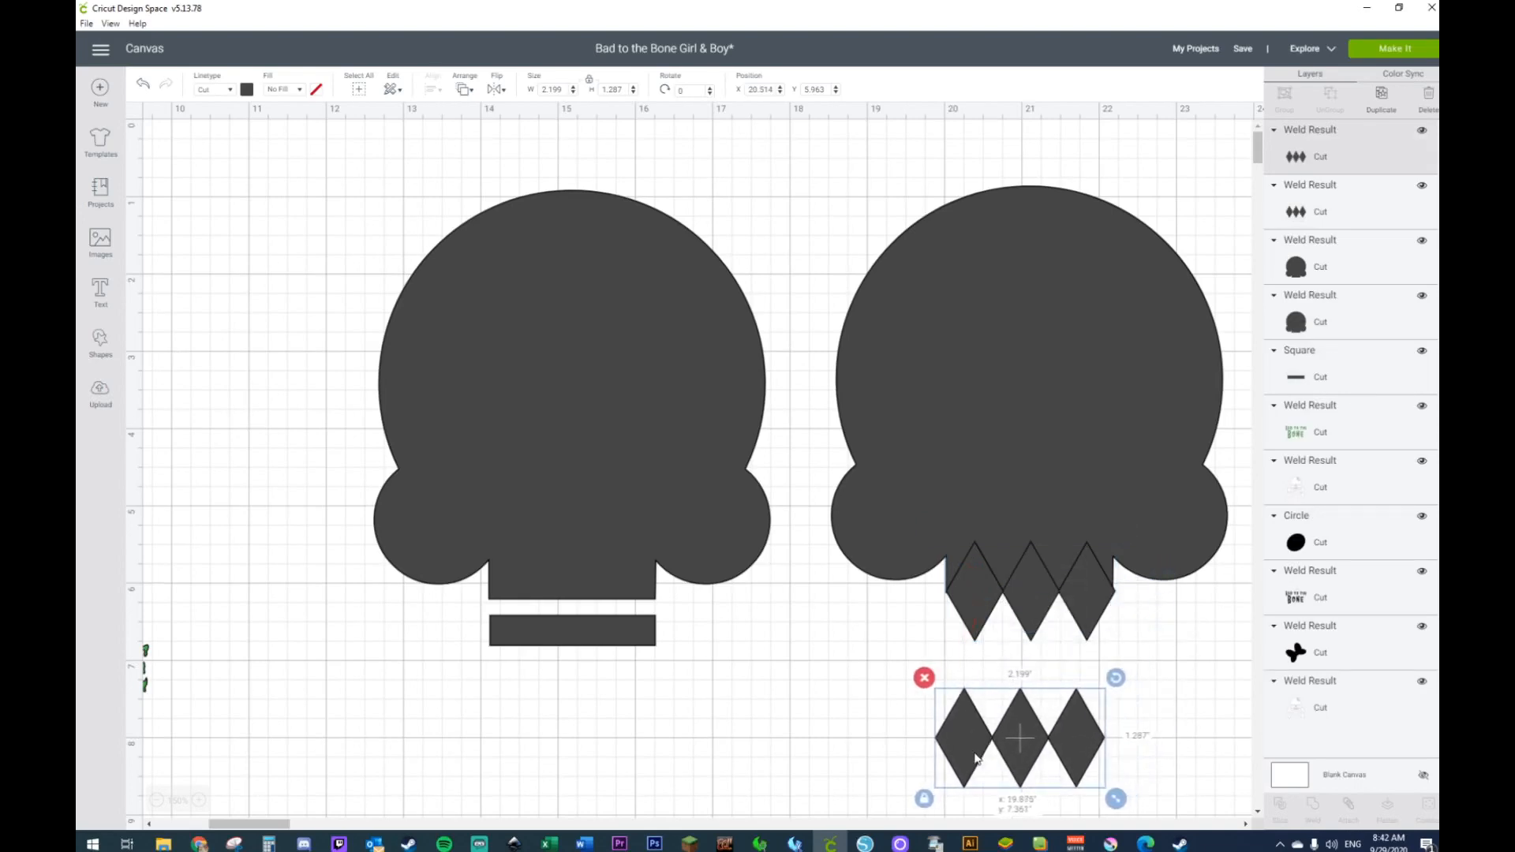
Step: Slice the right-hand skull shape with the overlapping diamond row and delete the cut-out pieces to leave a jagged jaw
click(980, 600)
shift+click(979, 435)
right_click(981, 440)
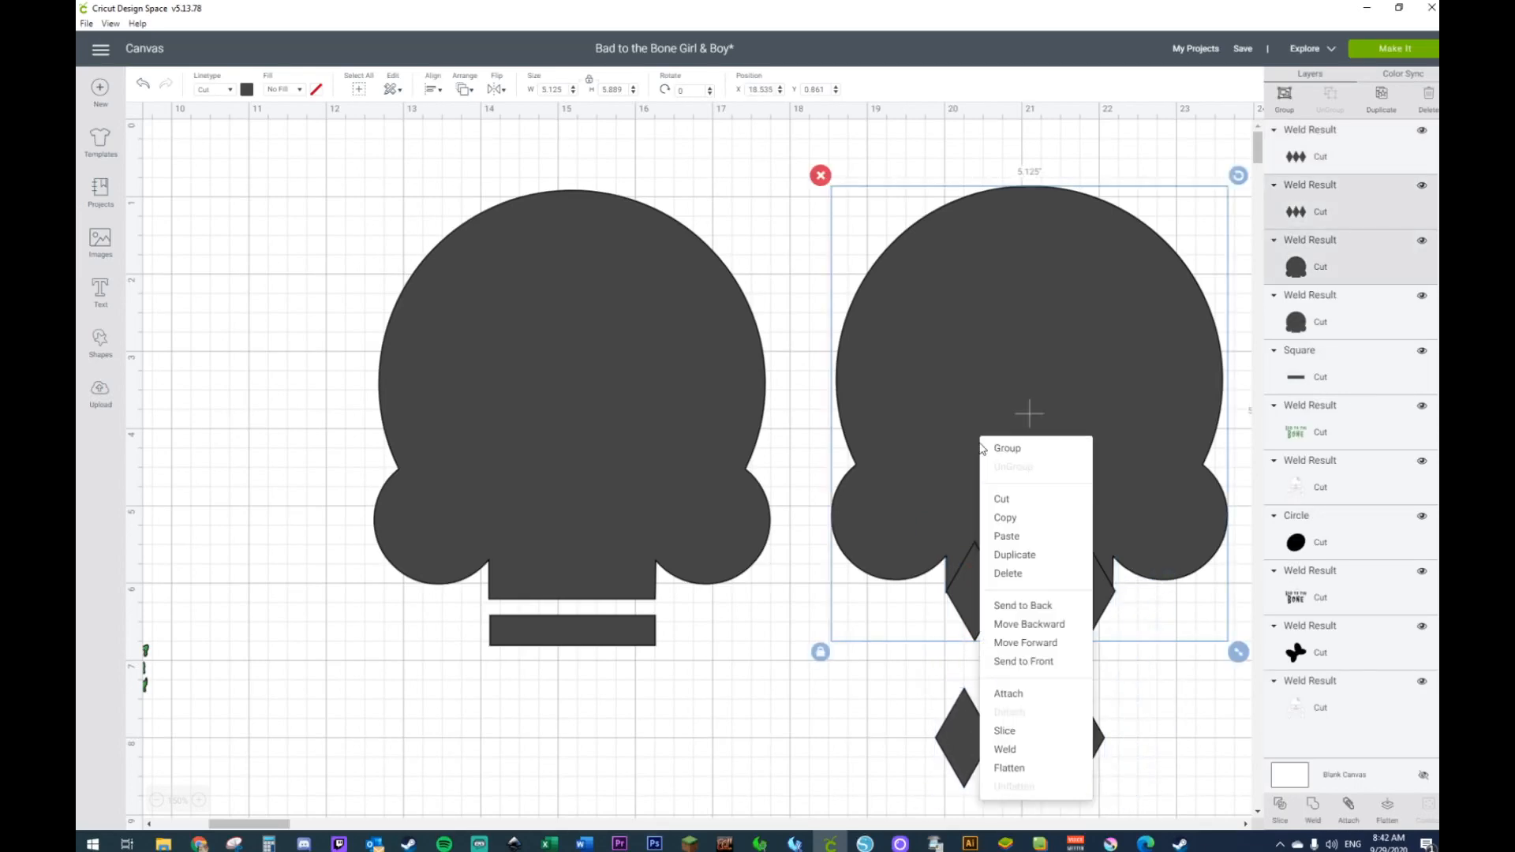
click(1007, 735)
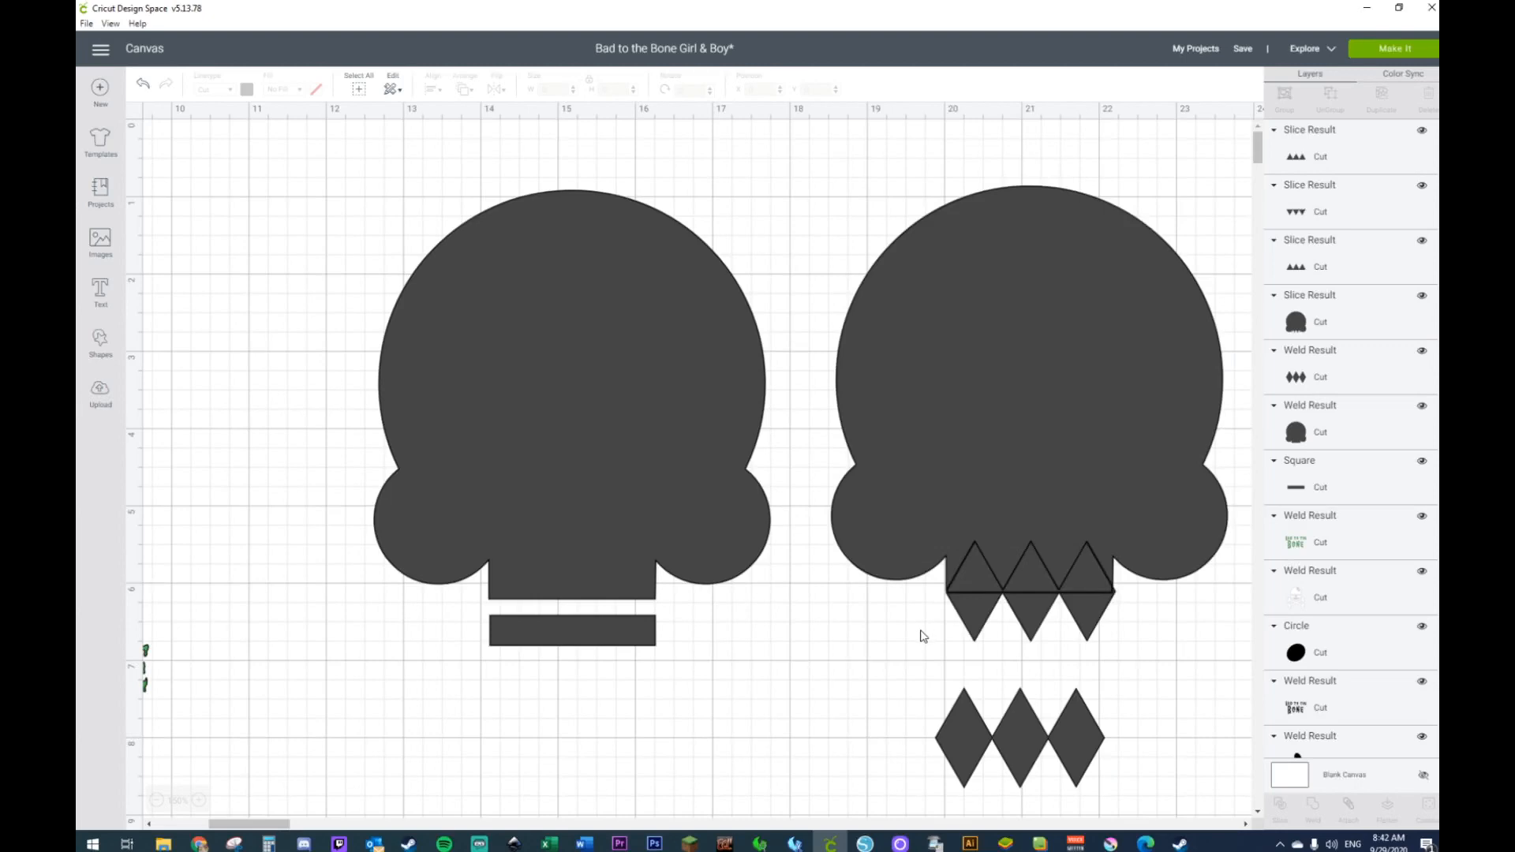
click(964, 607)
key(Delete)
click(1025, 593)
key(Delete)
click(1020, 576)
key(Delete)
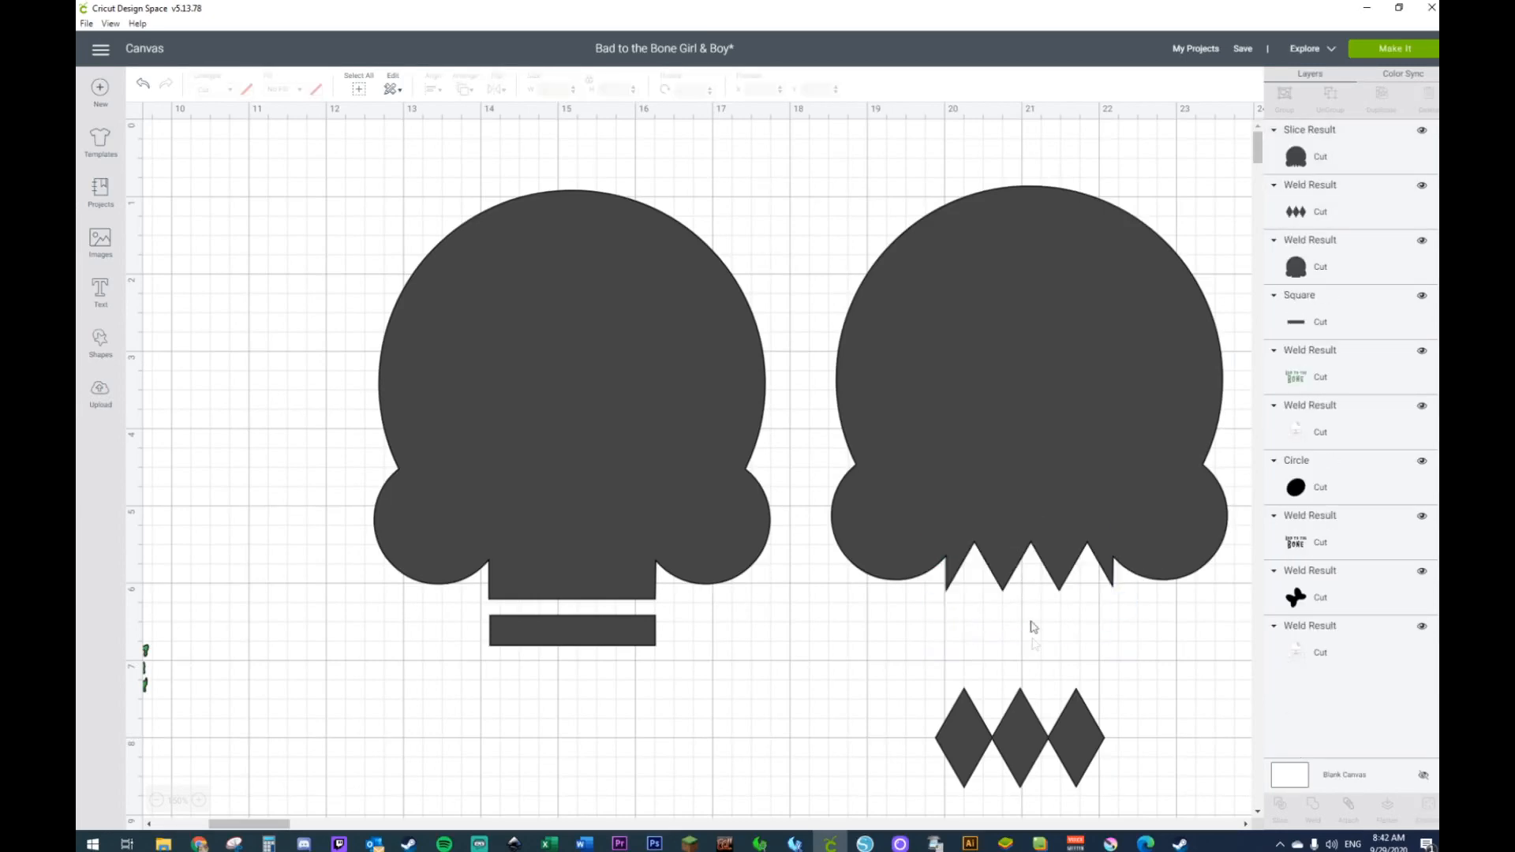
Step: Move the spare diamond row up into the jagged jaw of the right-hand skull and recolor that skull white
drag(976, 756, 986, 615)
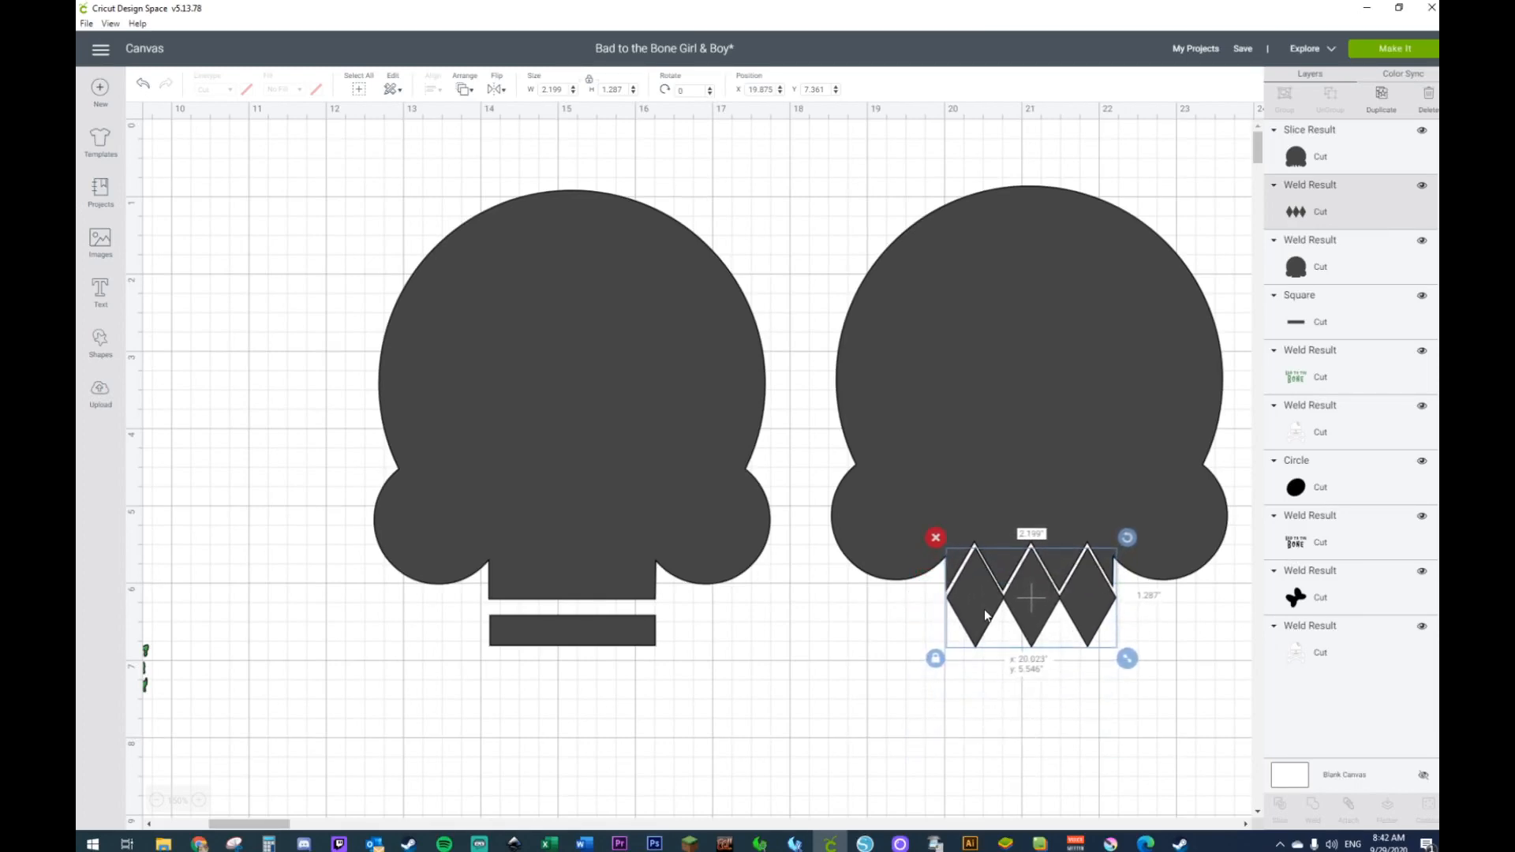
click(988, 333)
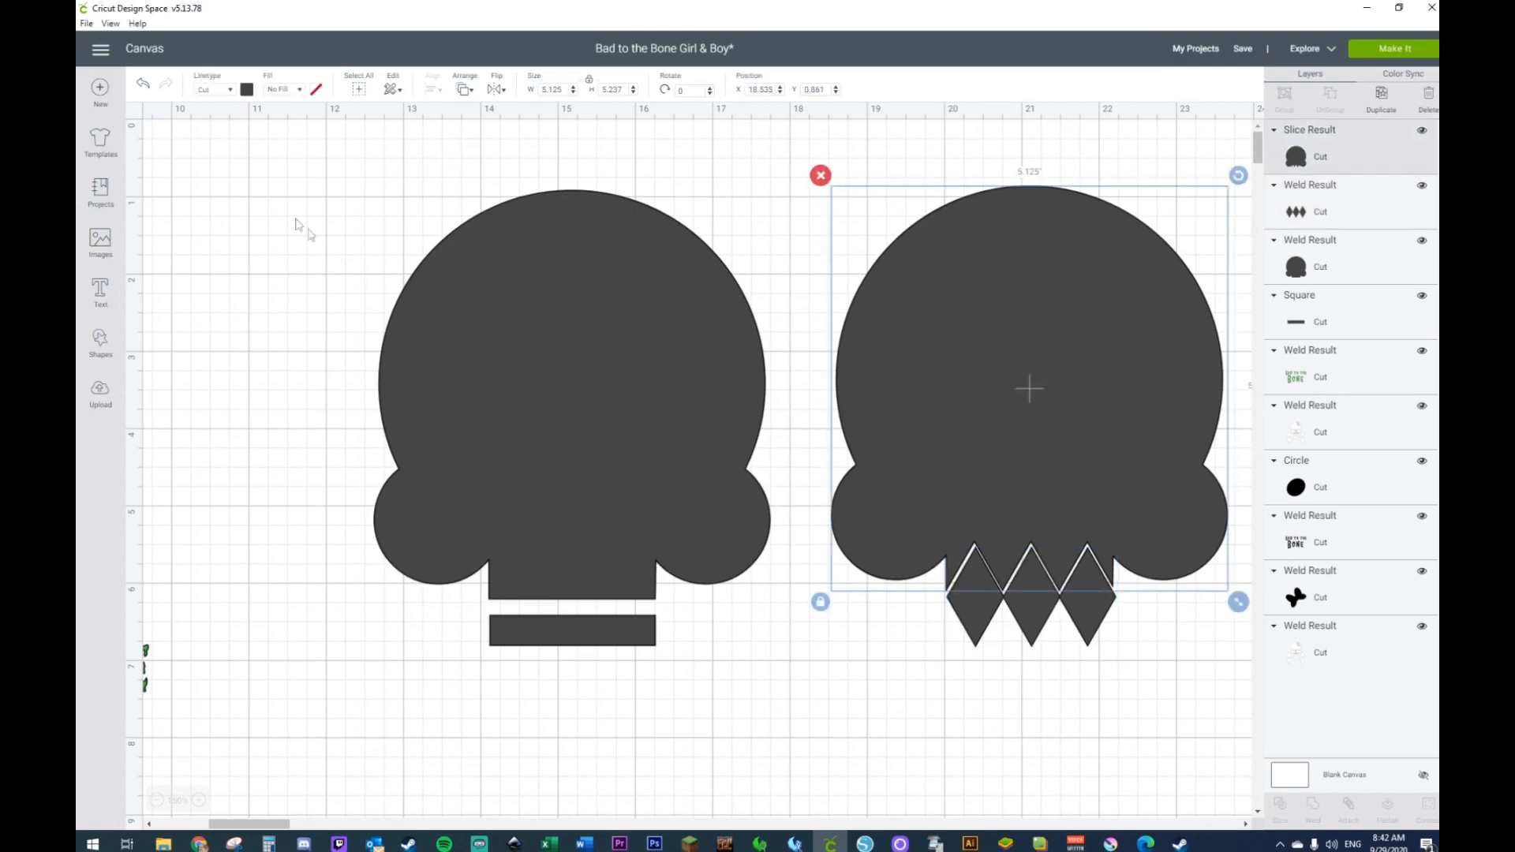
click(252, 90)
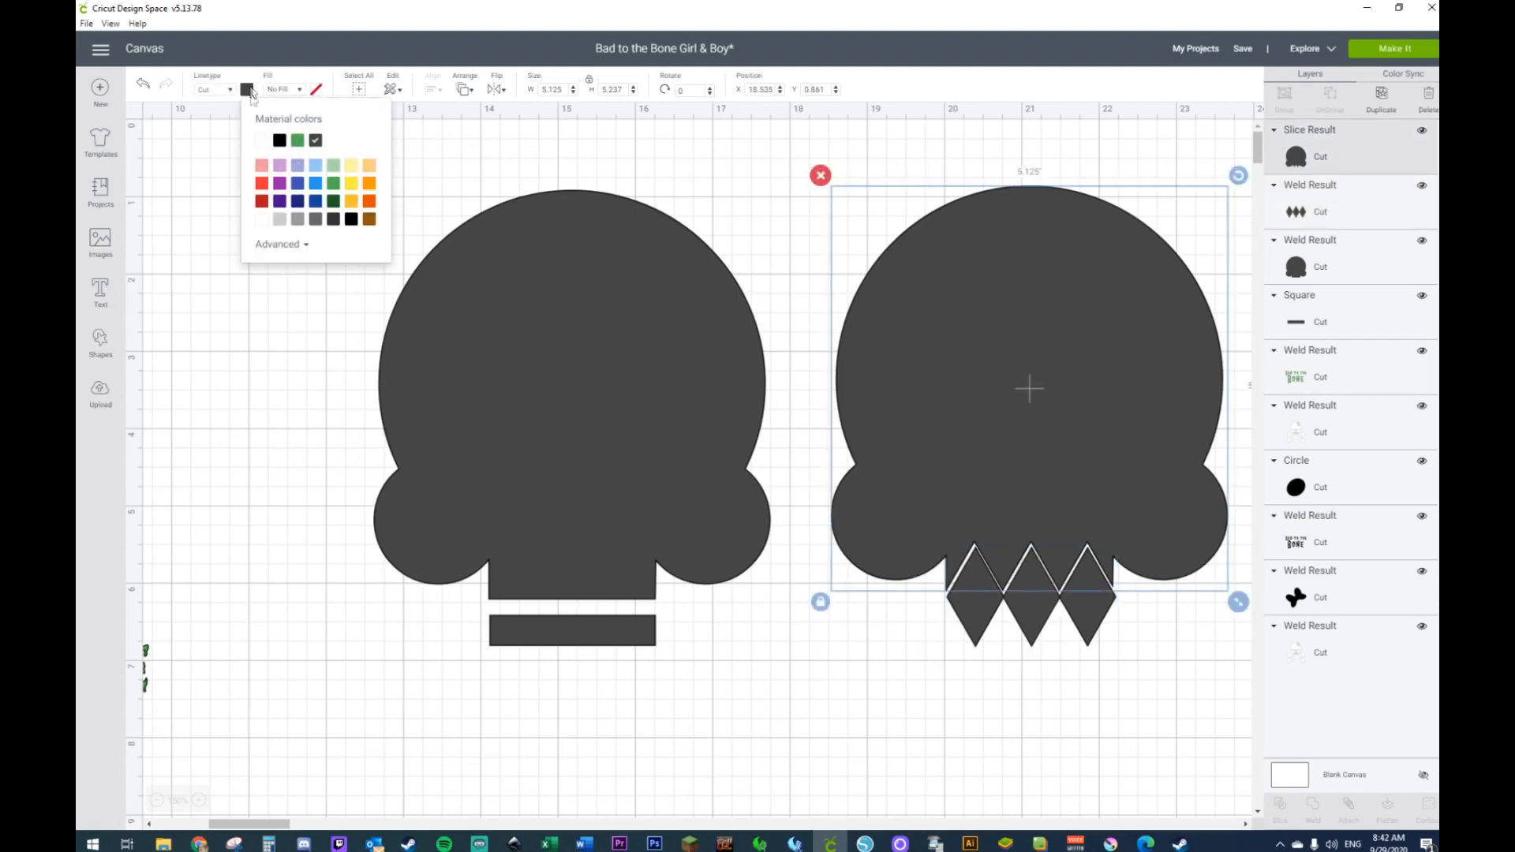
click(264, 143)
click(889, 662)
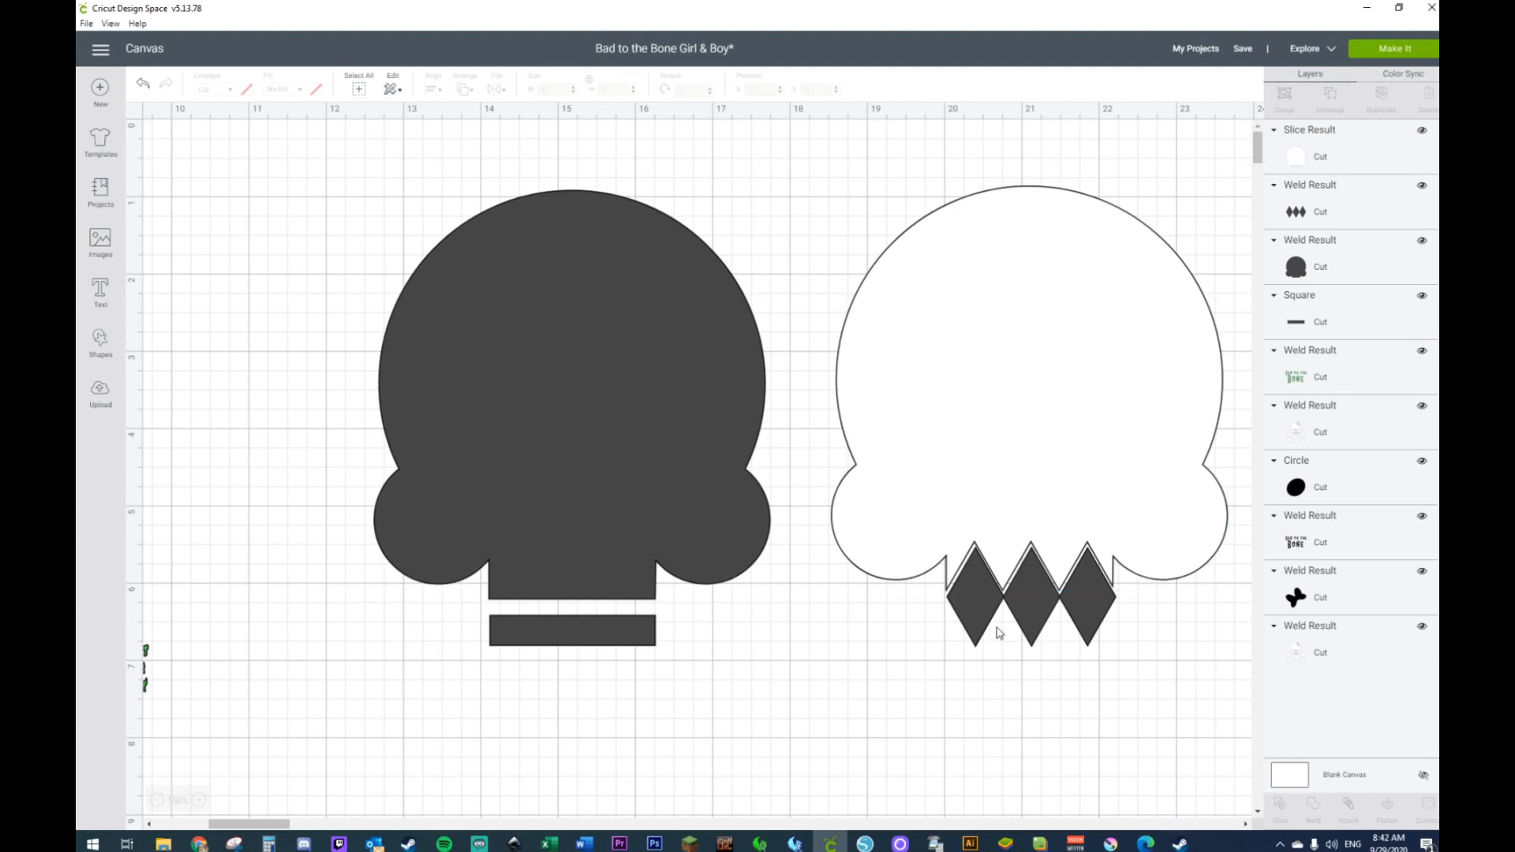
Step: Recolor the diamond row under the white skull light gray
click(994, 620)
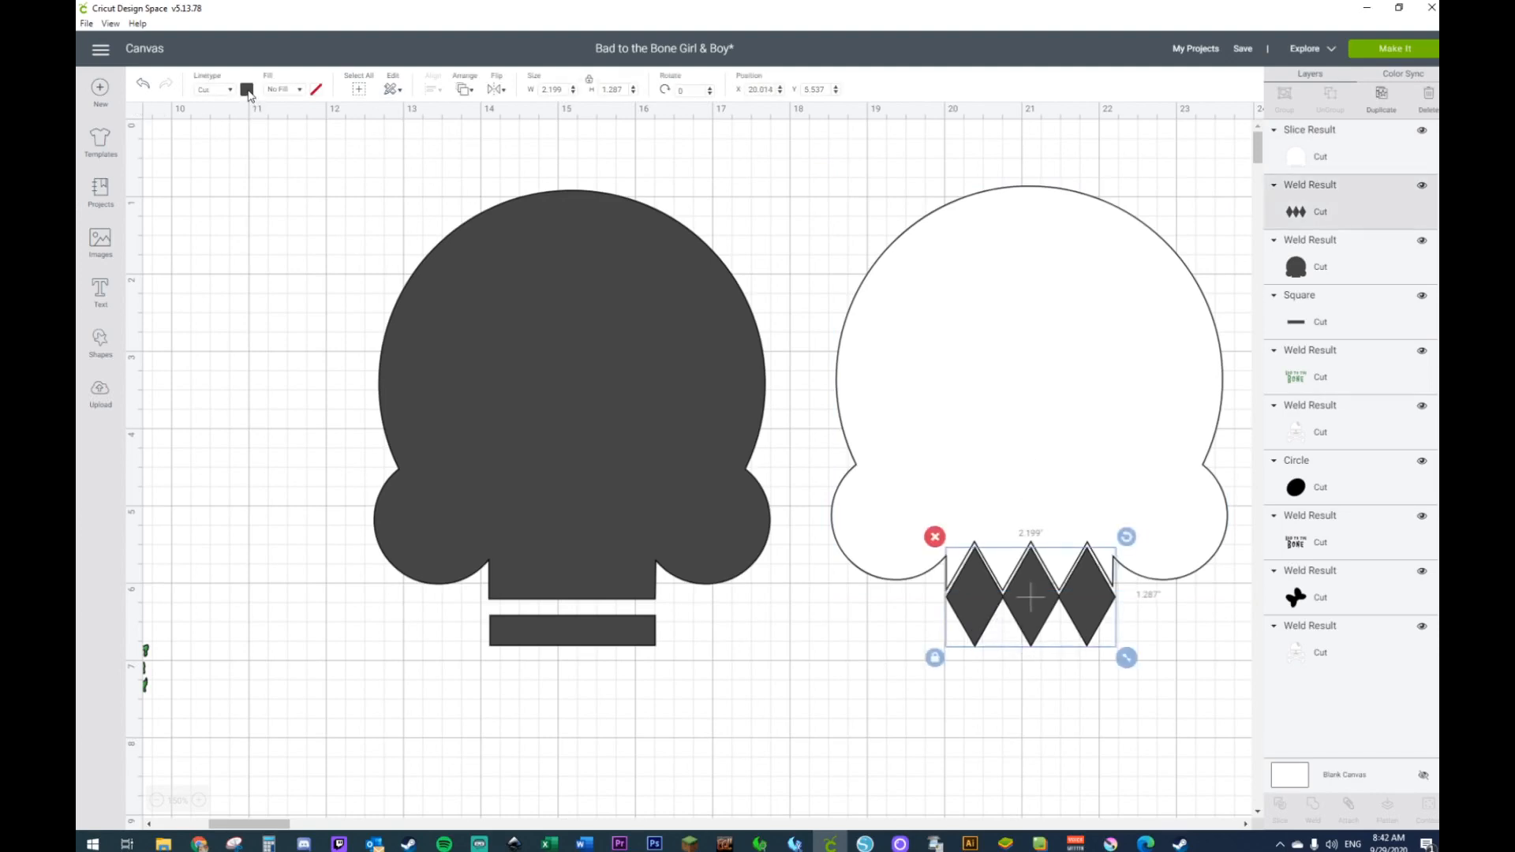
click(247, 90)
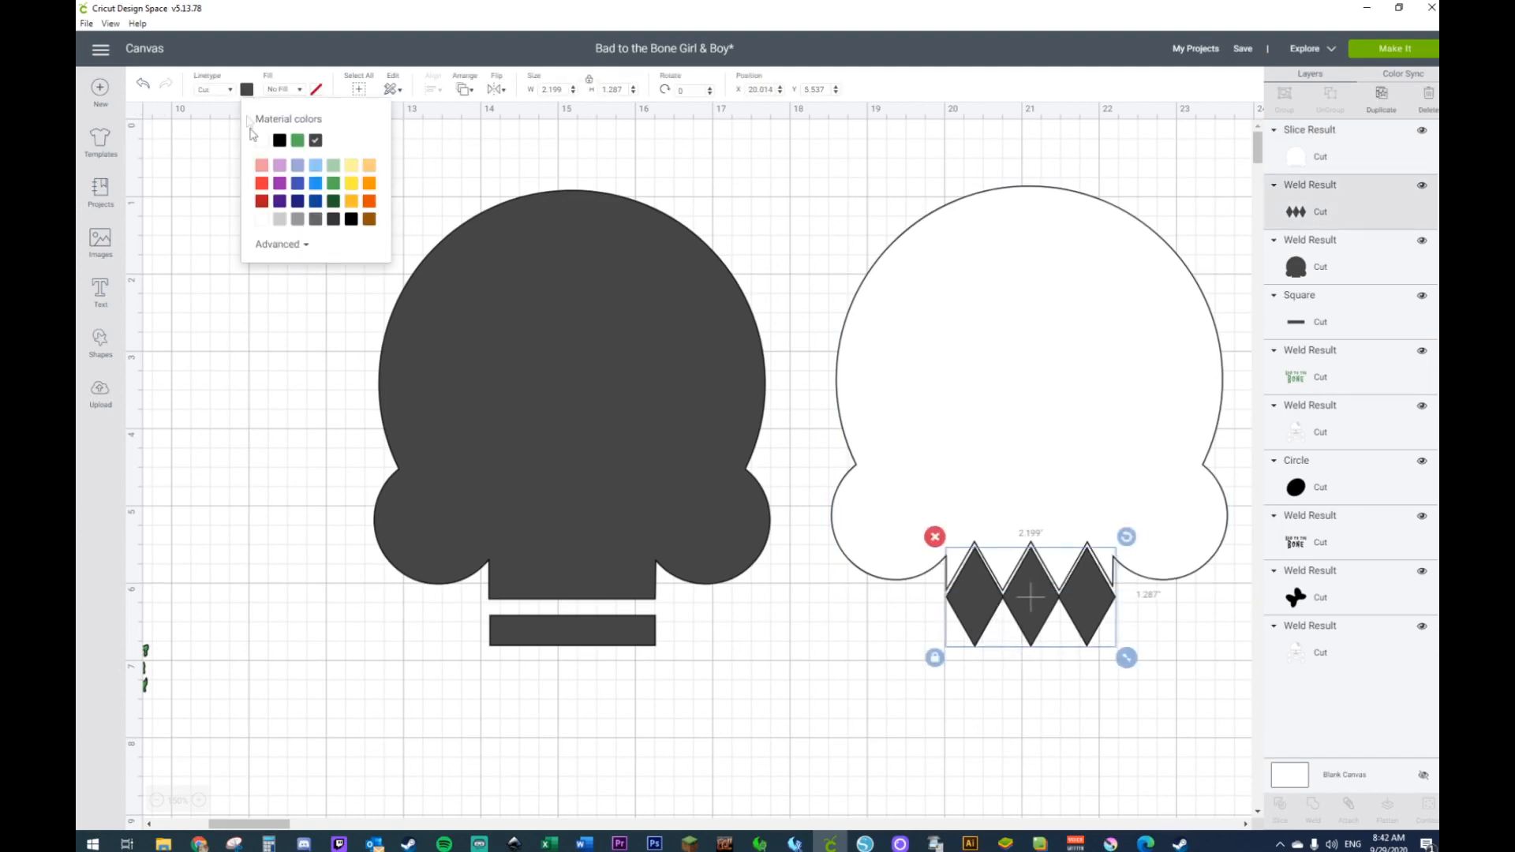
click(286, 230)
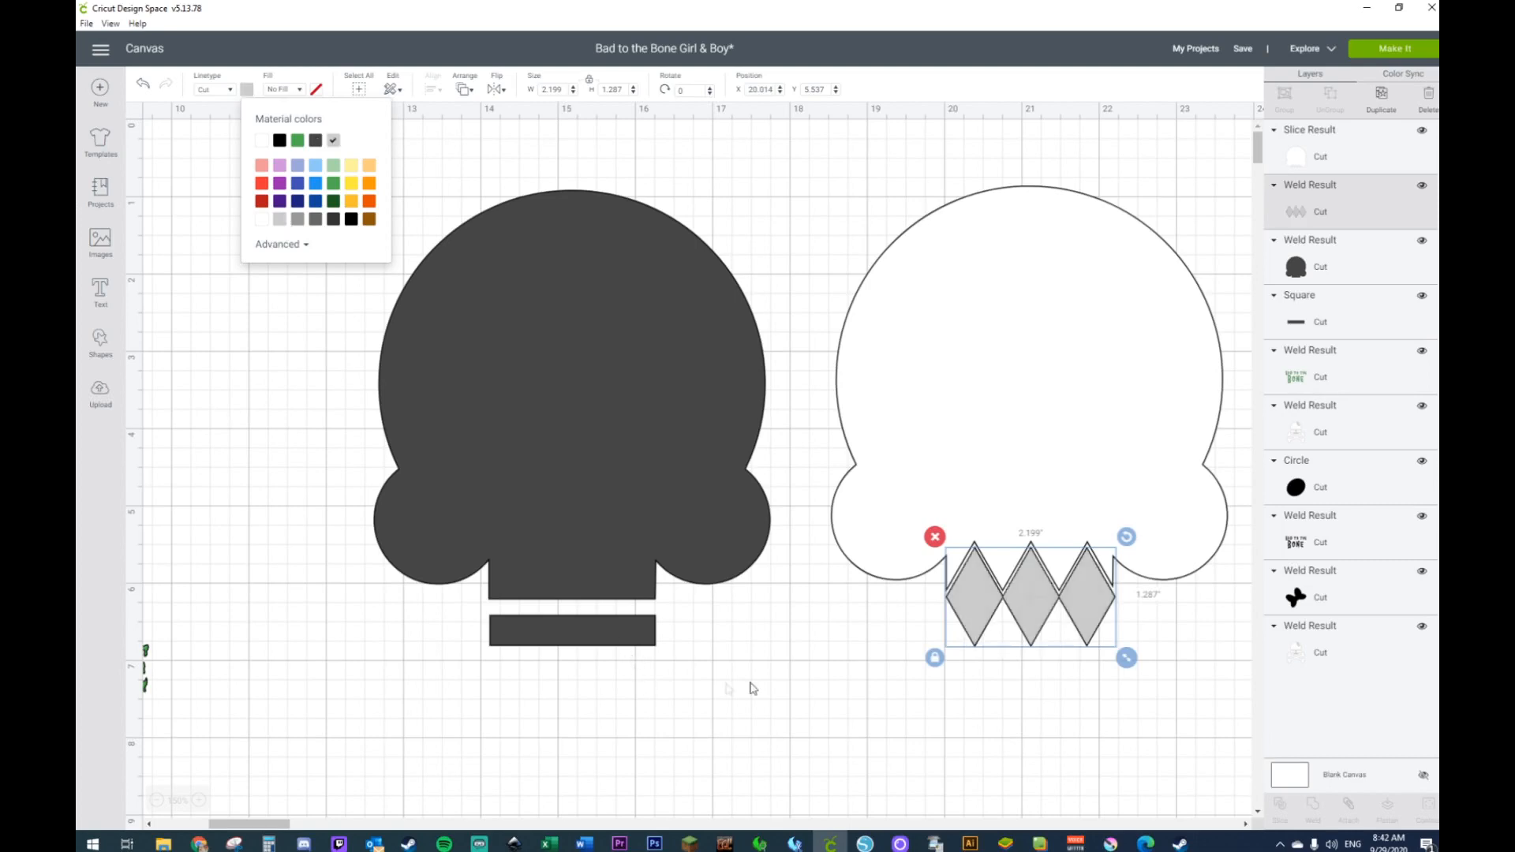
click(793, 718)
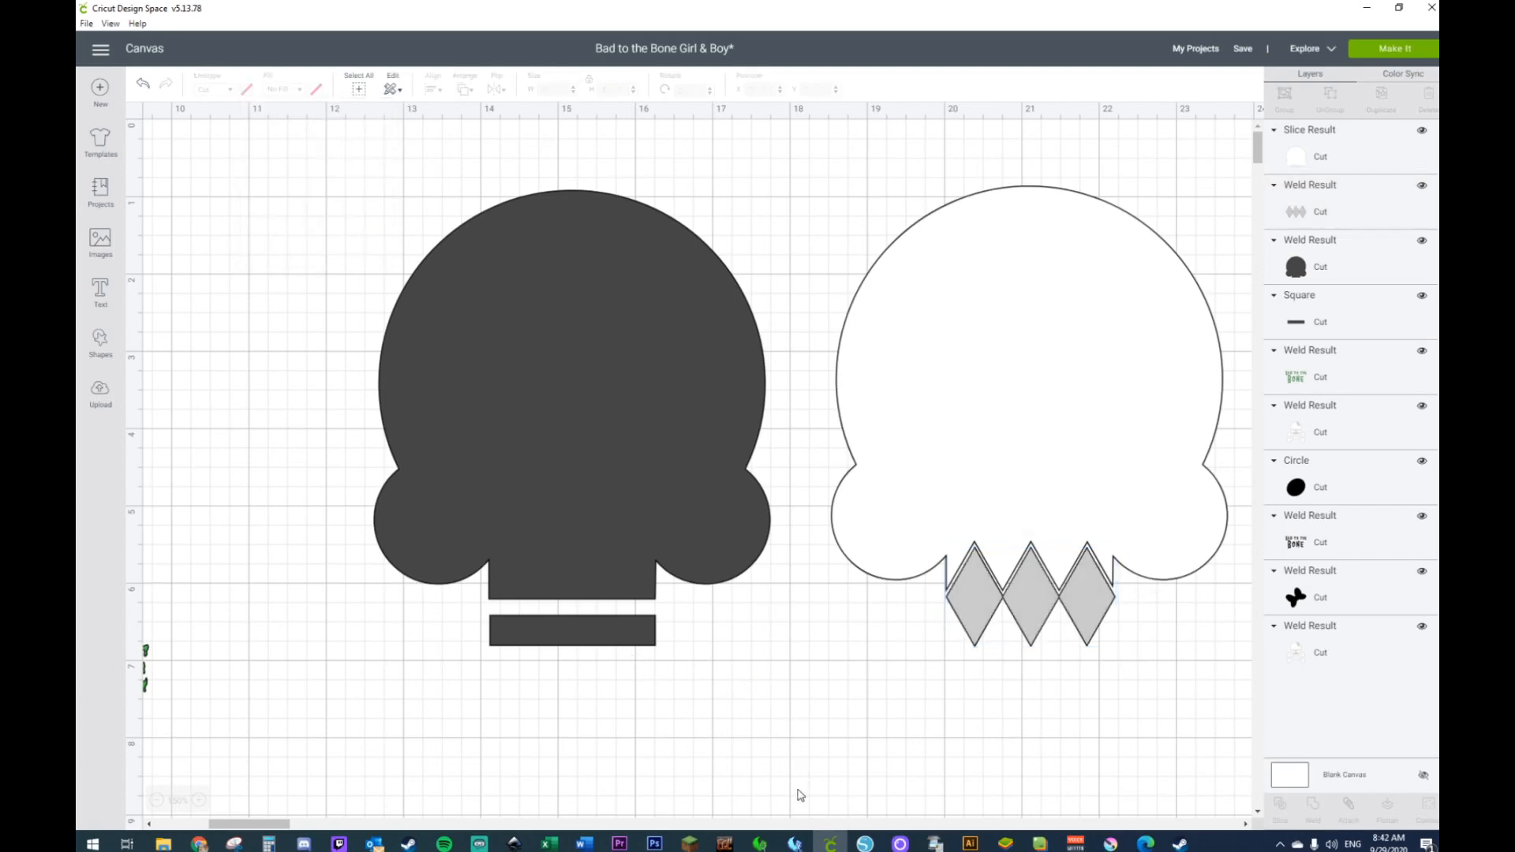
Step: Undo the recoloring, the slice with its deletions, and the duplication of the diamond row
click(144, 86)
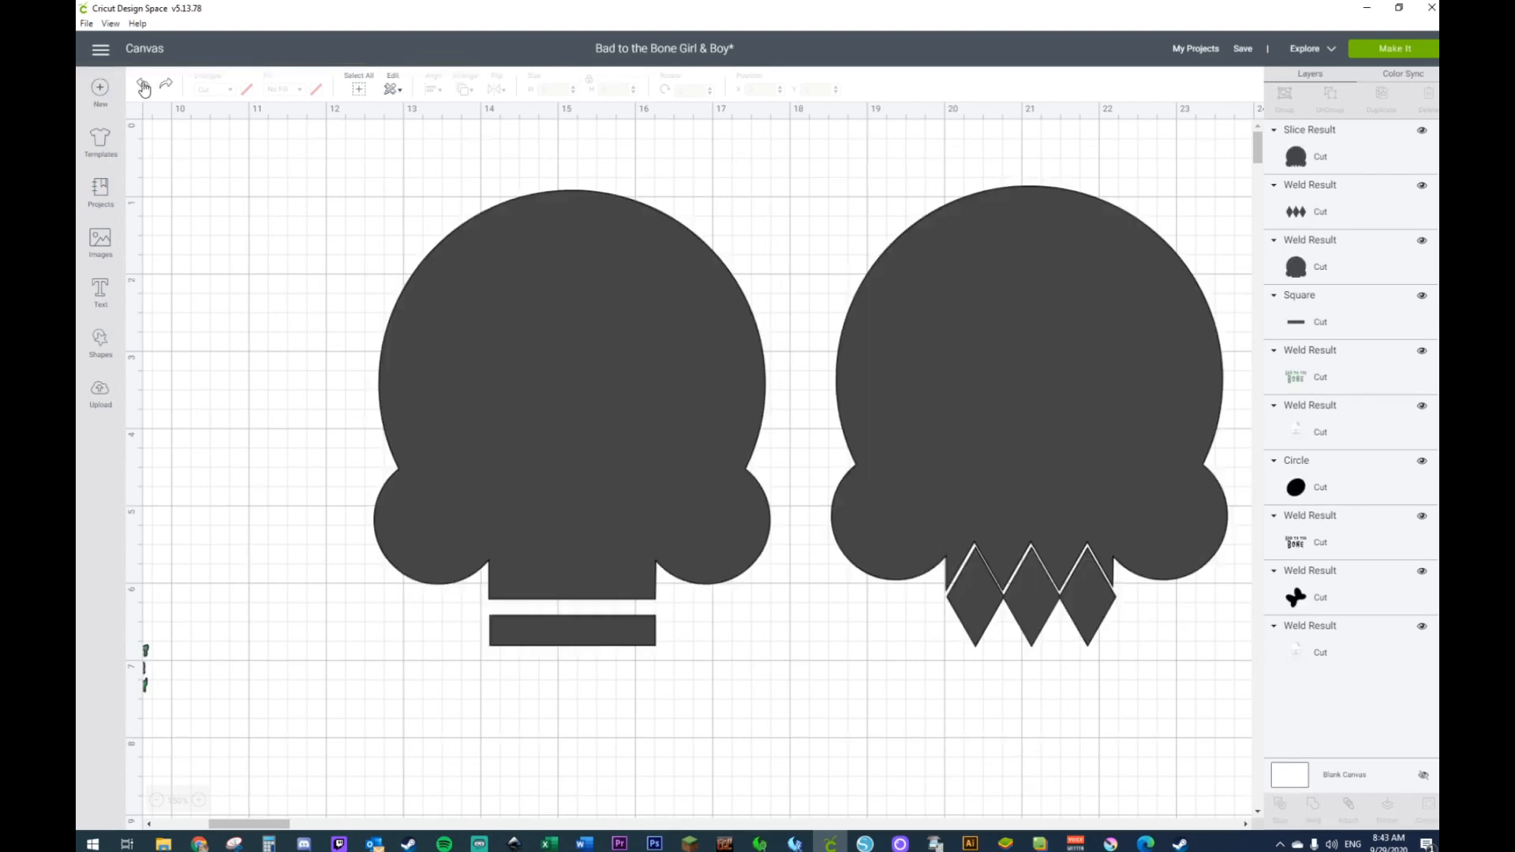
click(144, 85)
click(144, 85)
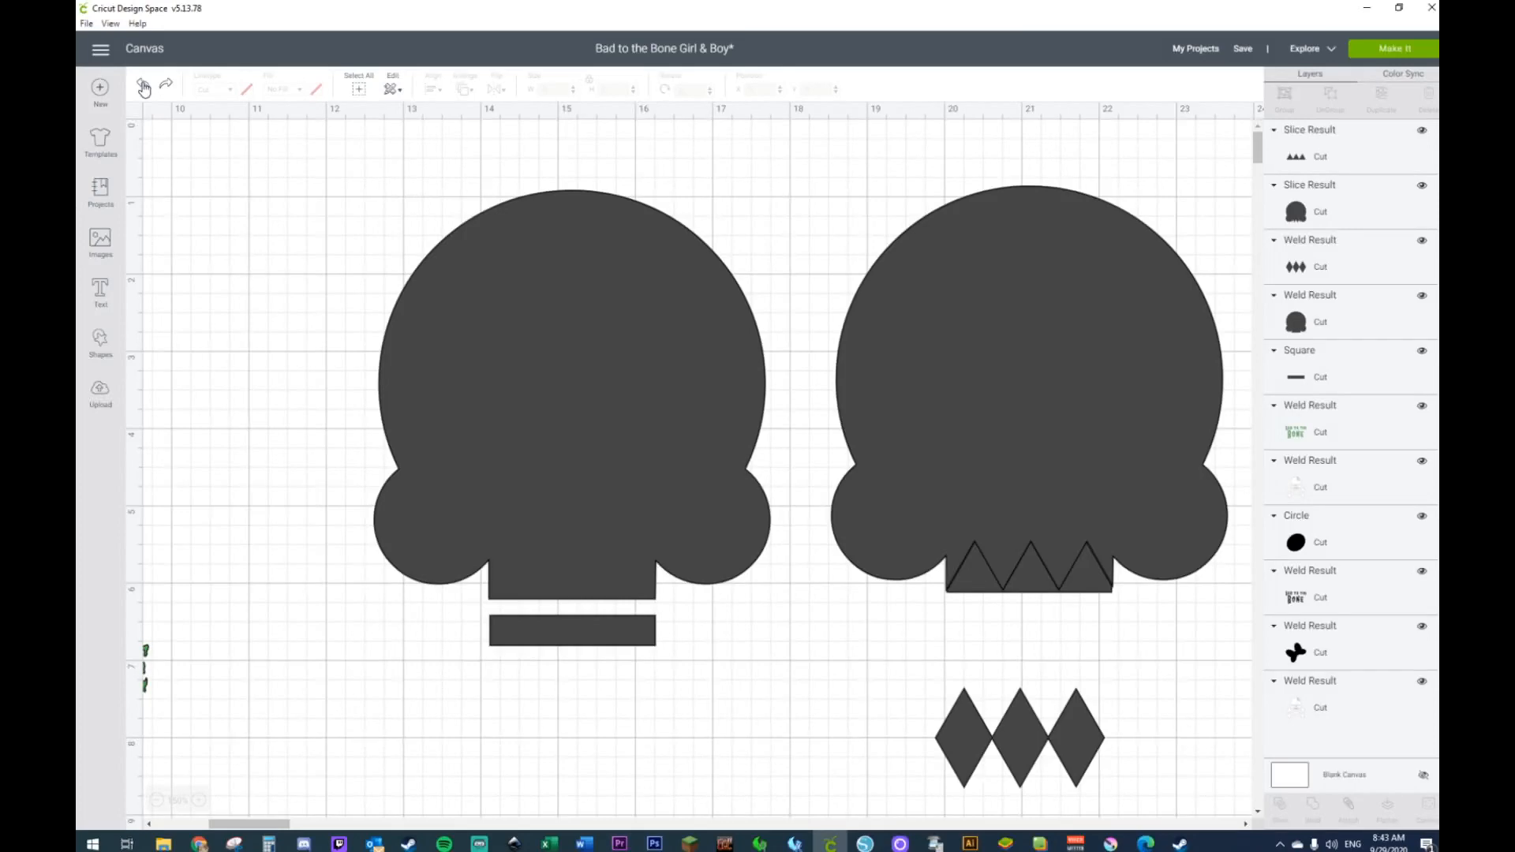
click(144, 85)
click(144, 85)
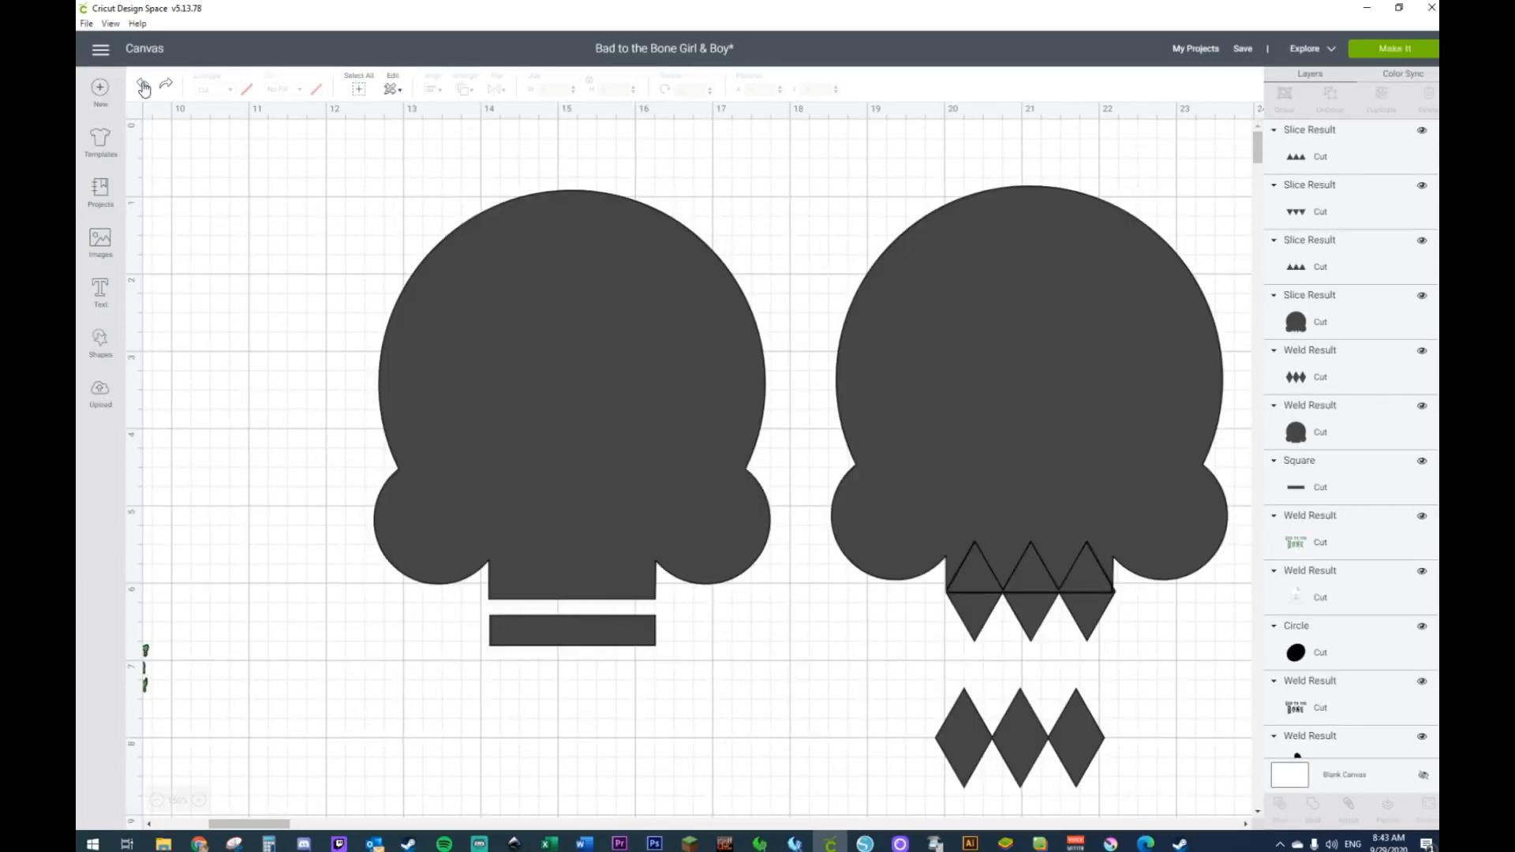
click(145, 86)
click(144, 86)
click(145, 85)
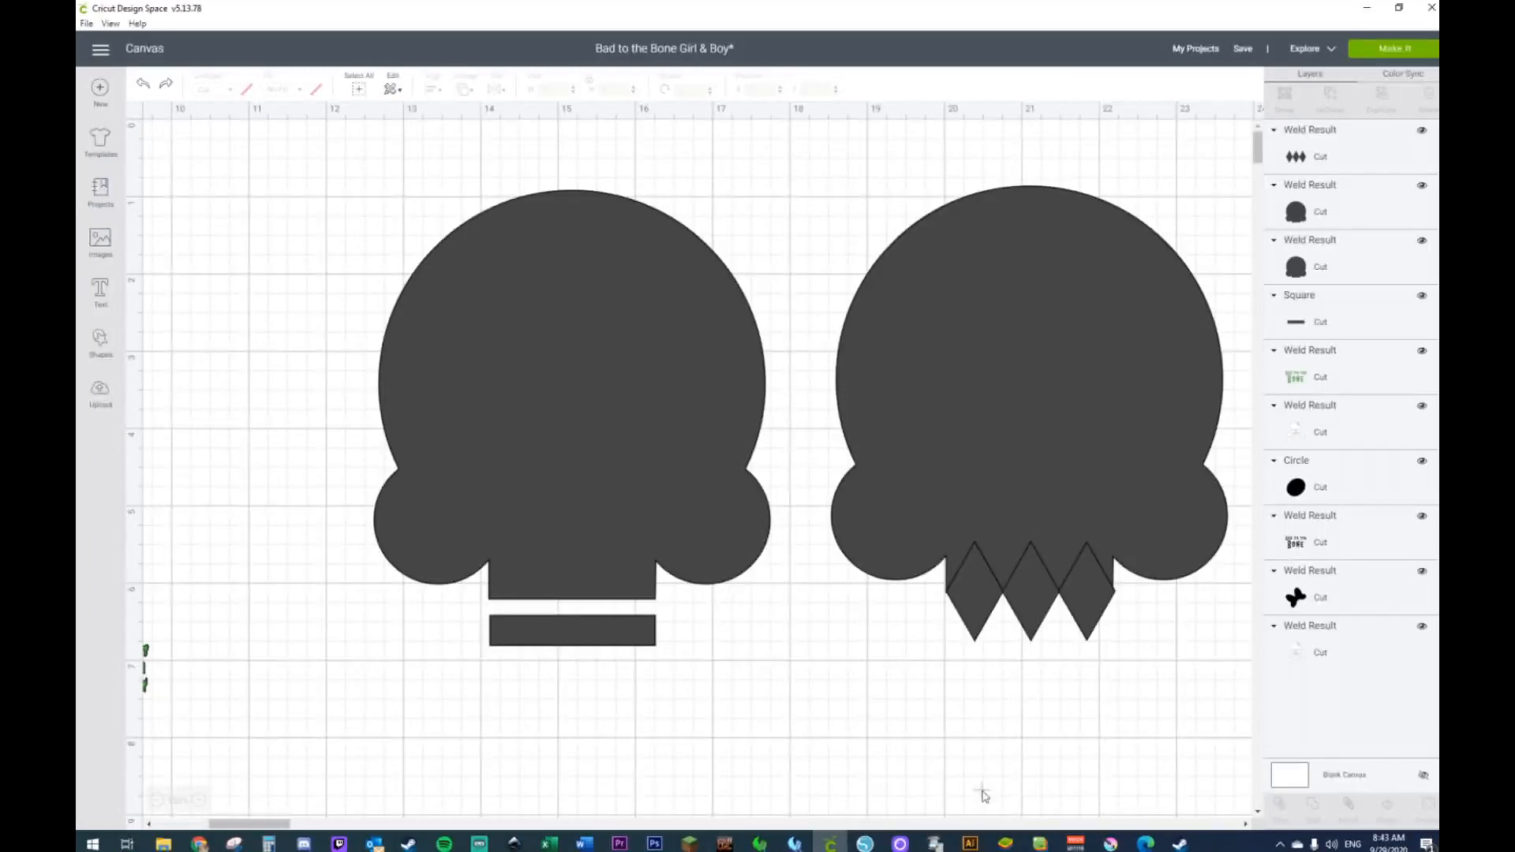
Step: Recolor the right-hand skull shape white
click(991, 308)
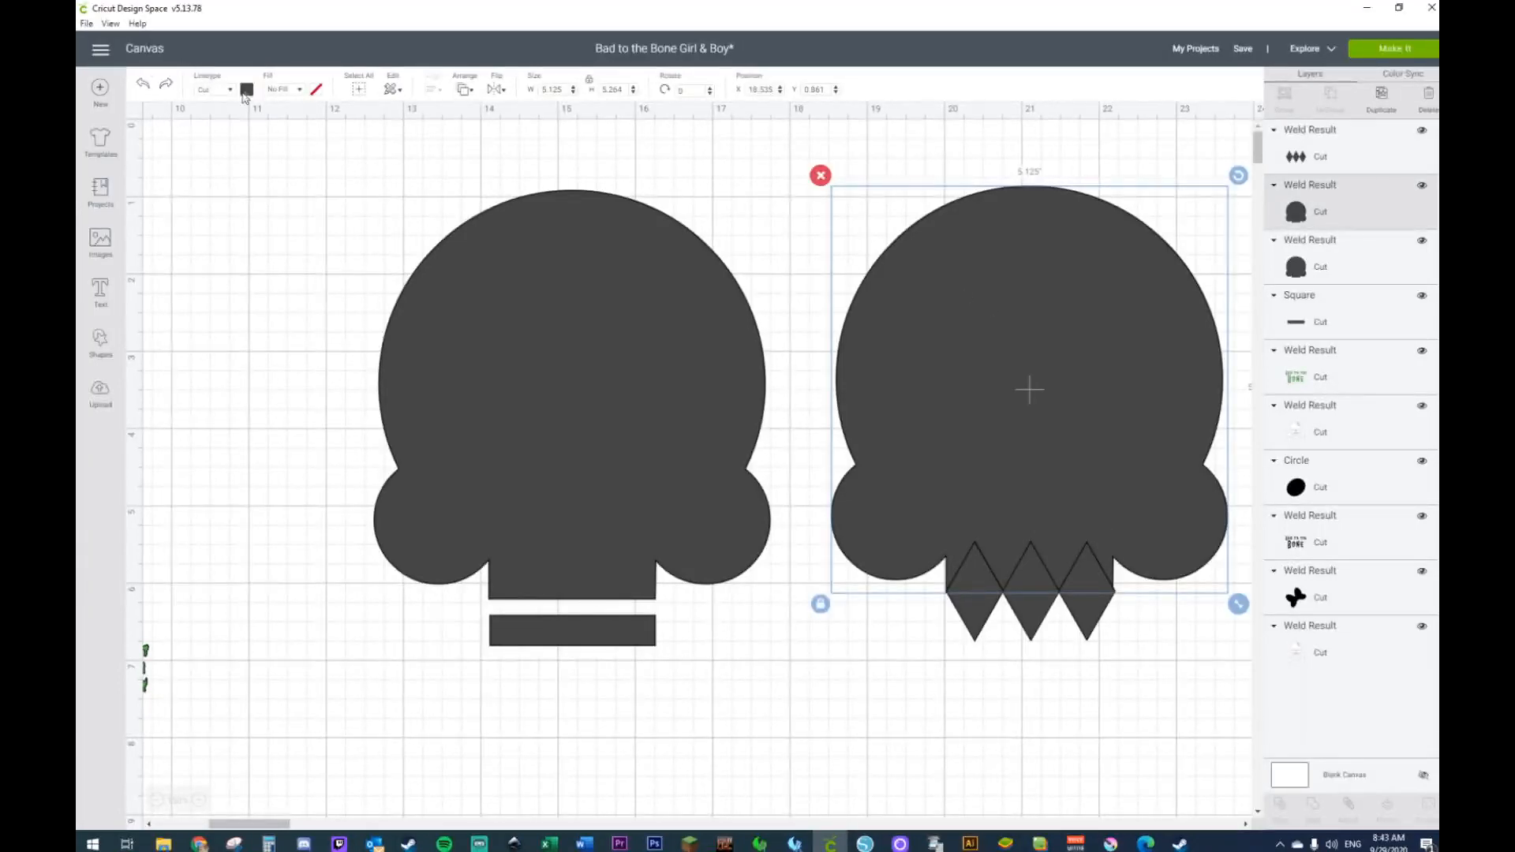
click(246, 90)
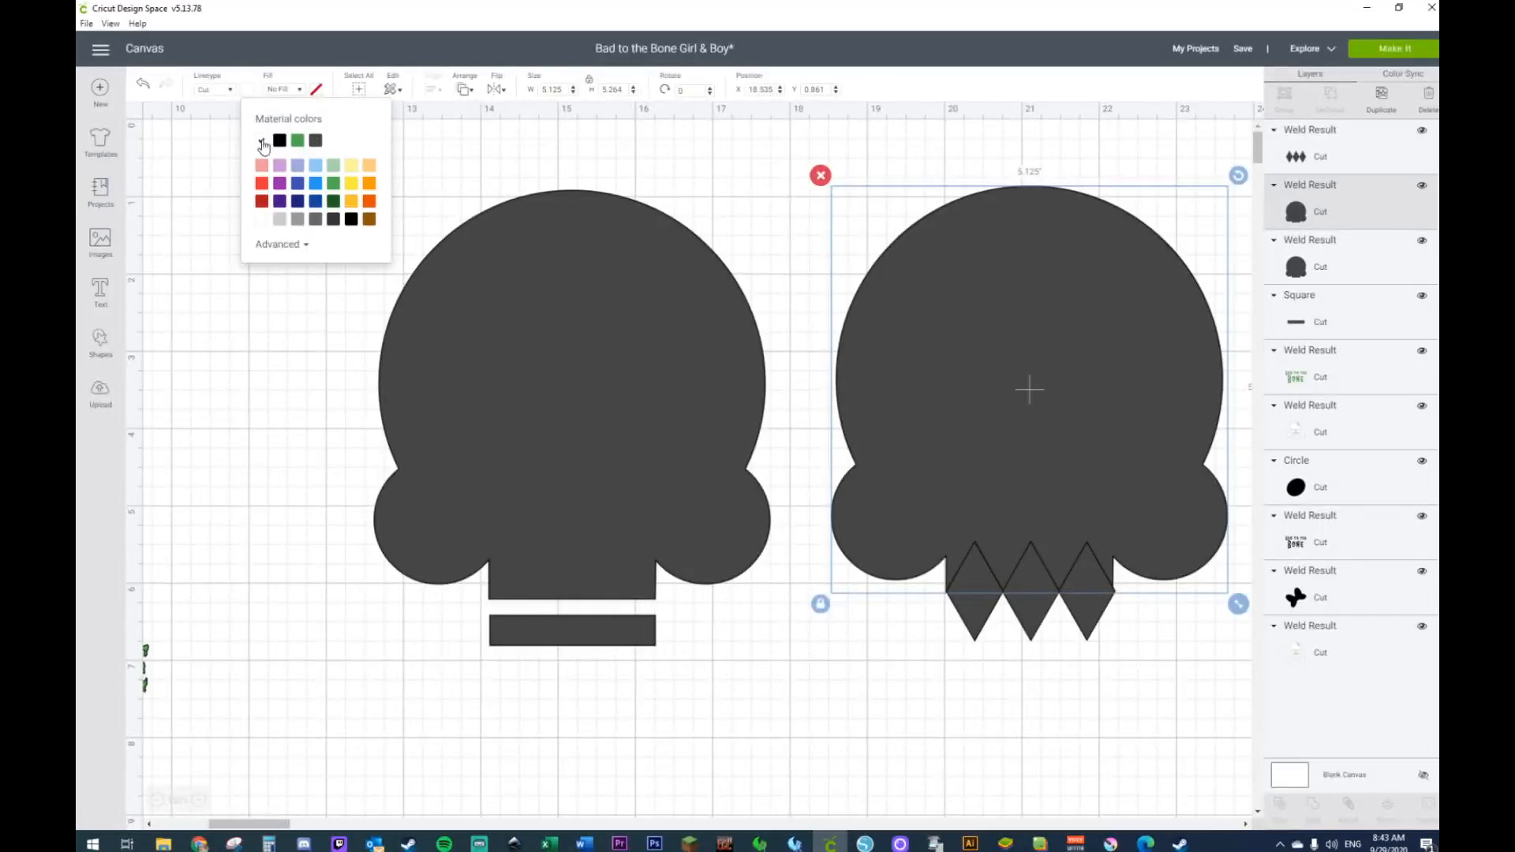
click(262, 142)
Step: Recolor the welded diamond row light gray and move it off the jaw to below the white skull
click(971, 598)
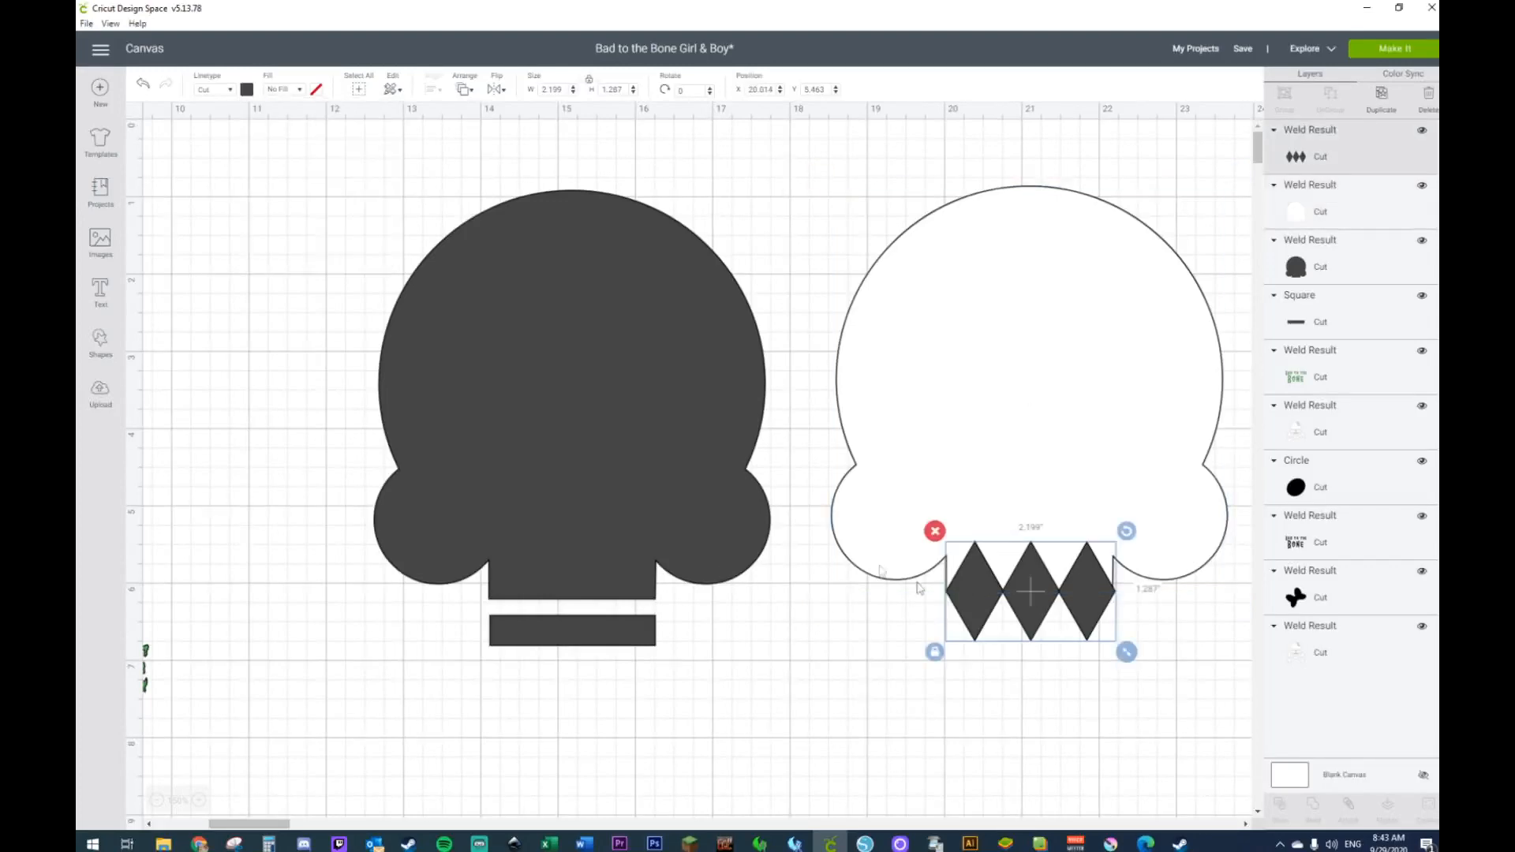
click(246, 89)
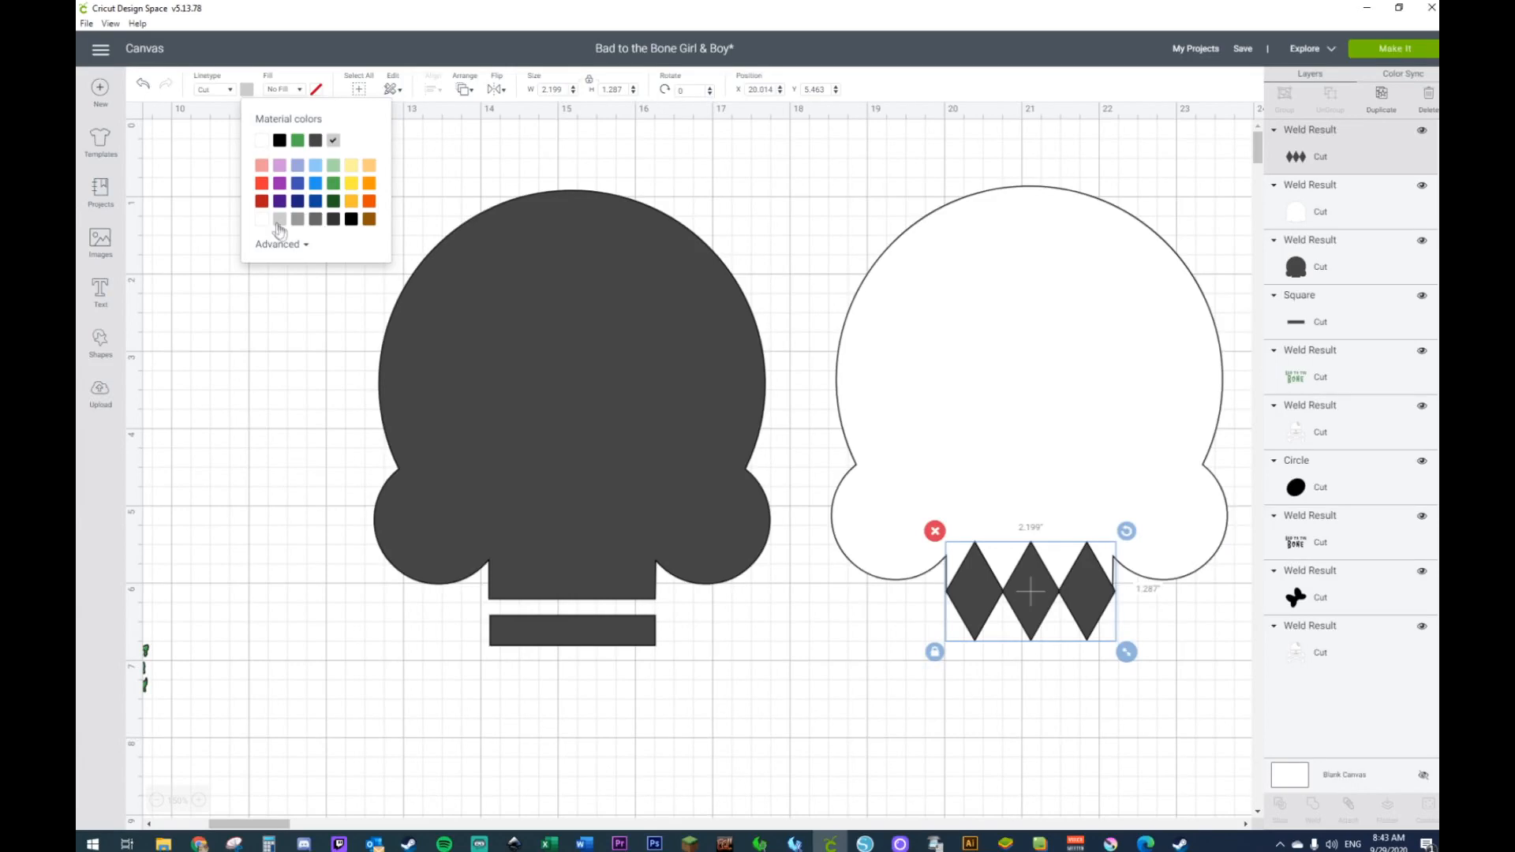
click(278, 223)
click(784, 686)
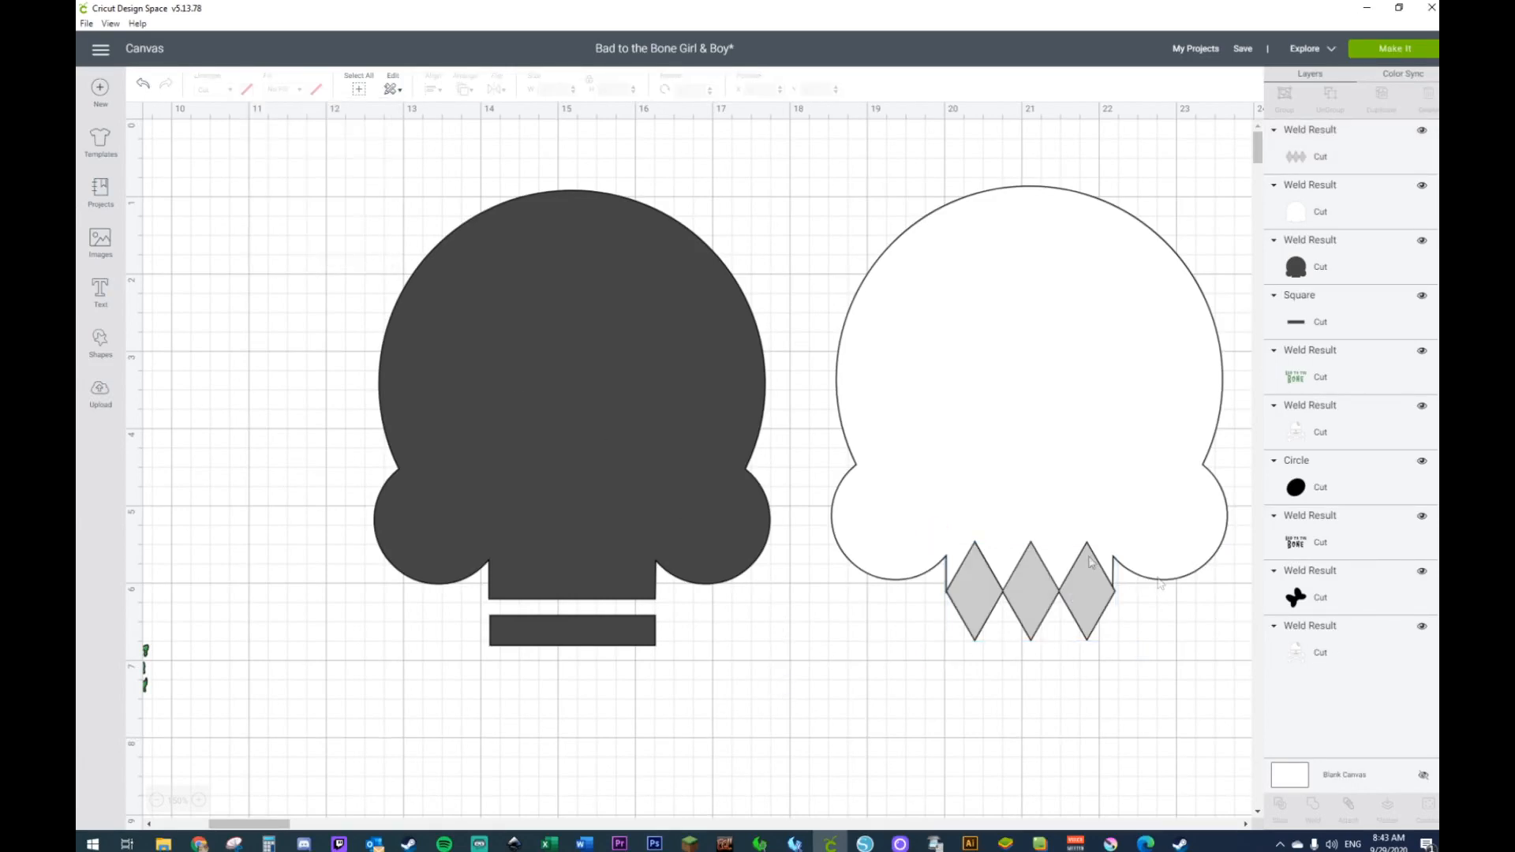
drag(976, 624, 978, 754)
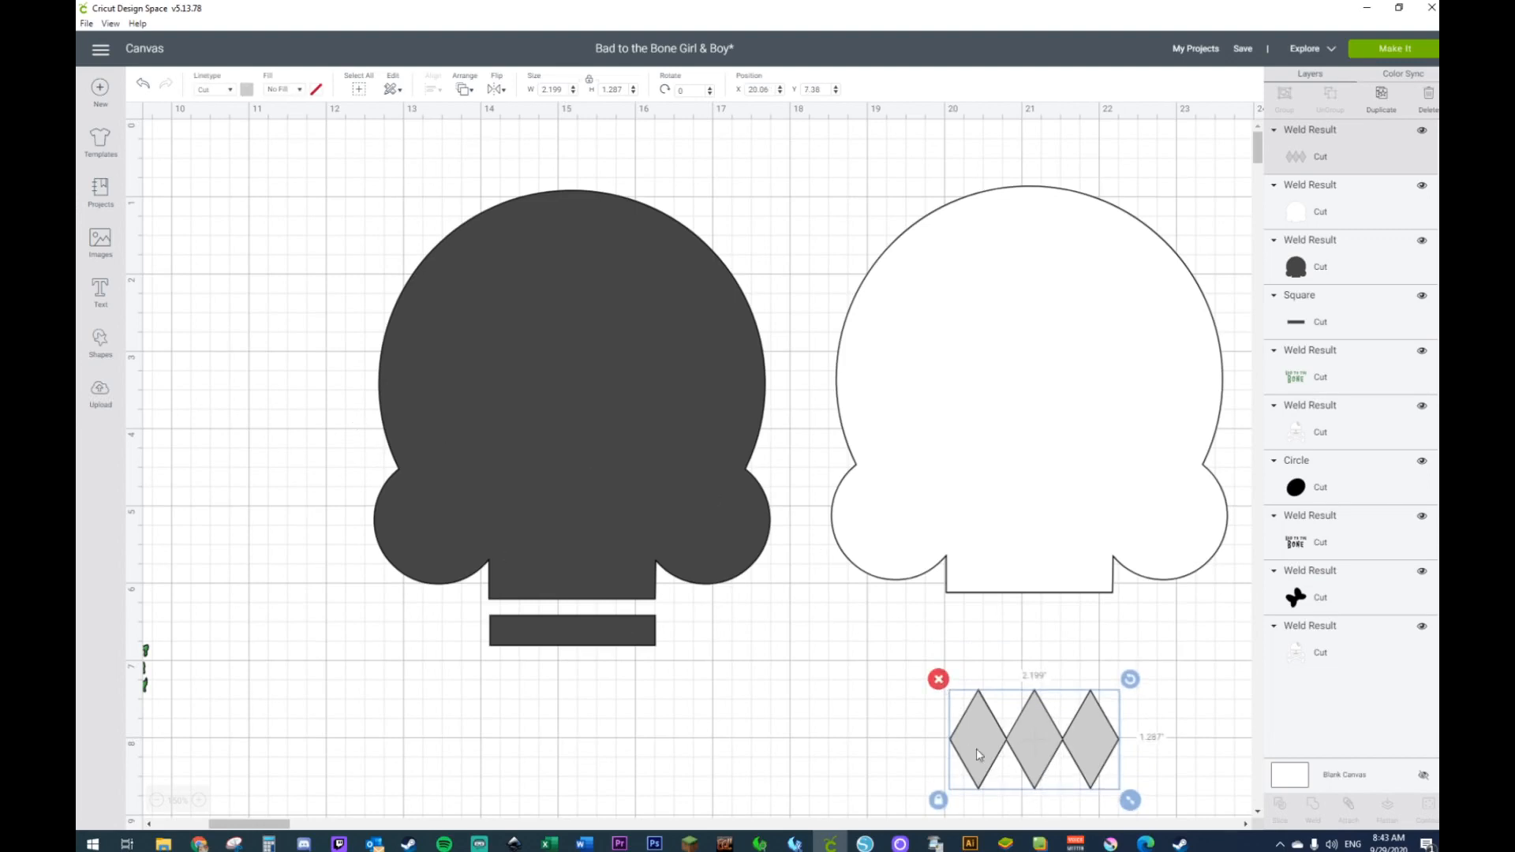
Step: Insert a triangle, place it over the white skull and flip it vertically so it points down
click(100, 341)
click(157, 294)
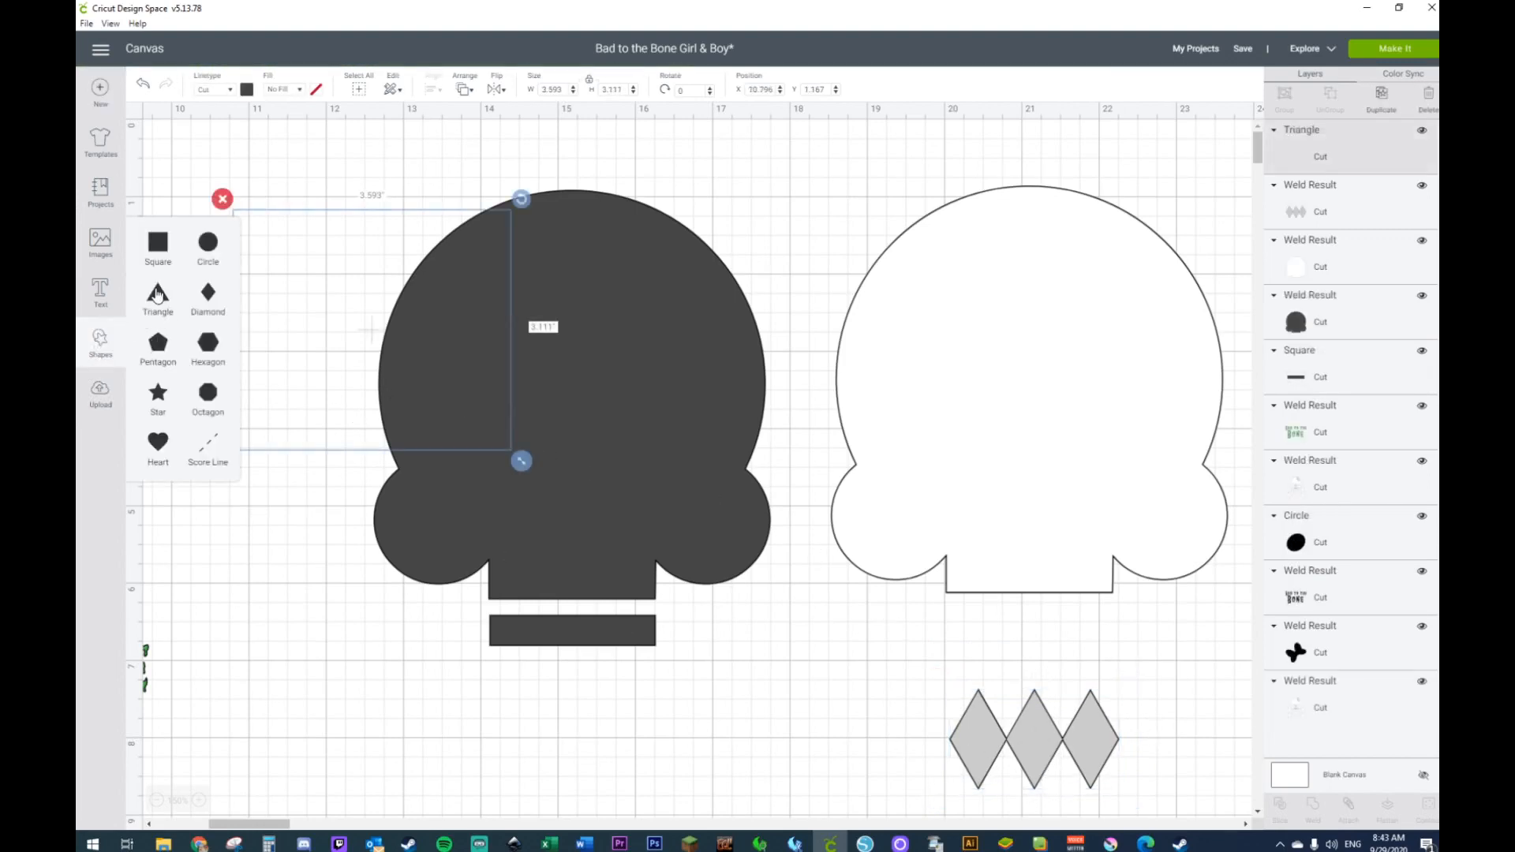
drag(411, 353, 929, 494)
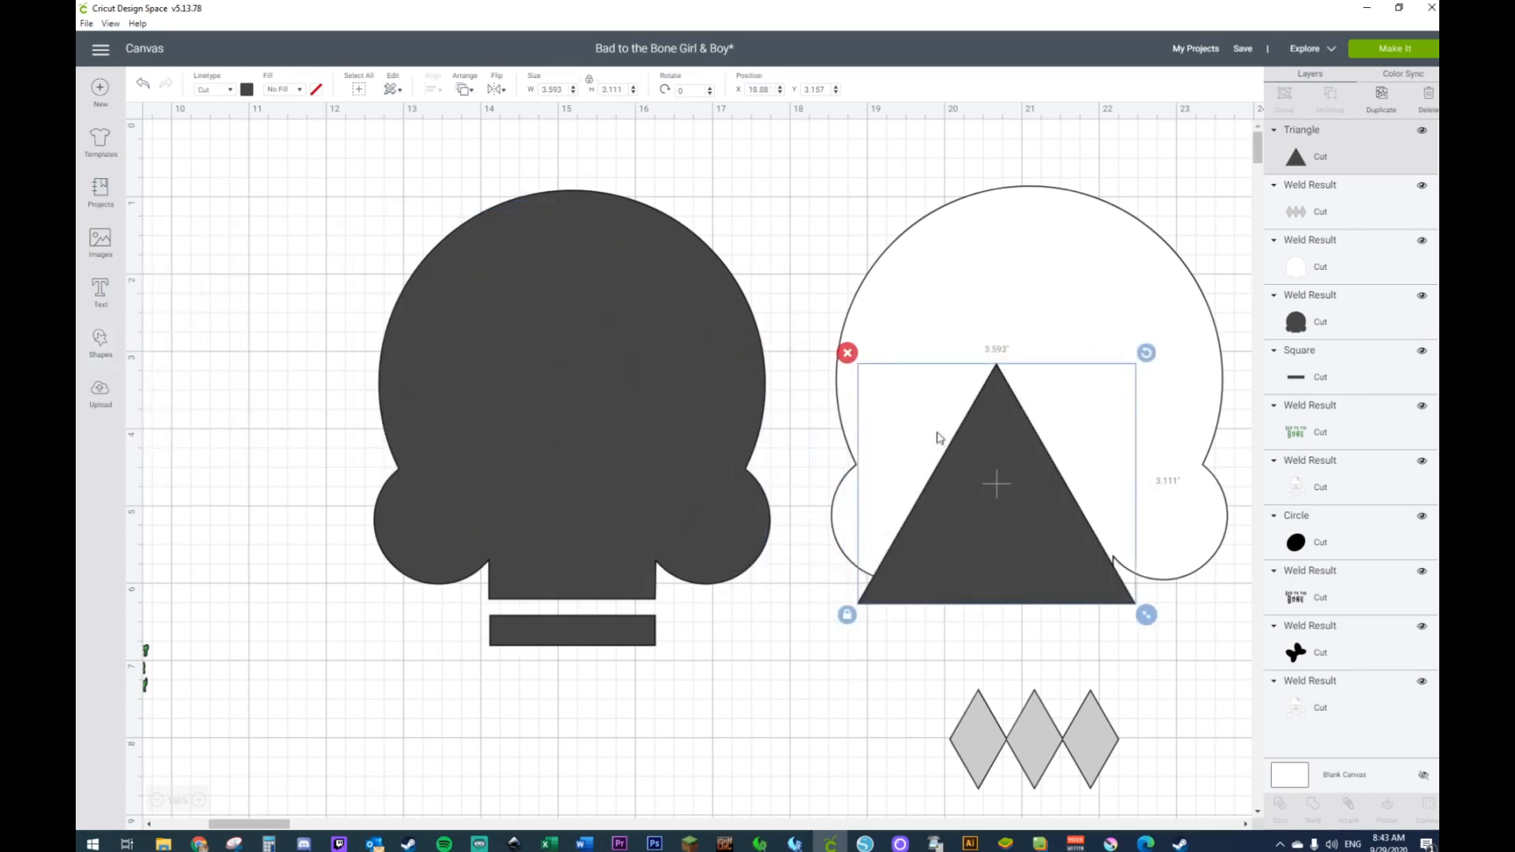
click(497, 92)
click(513, 143)
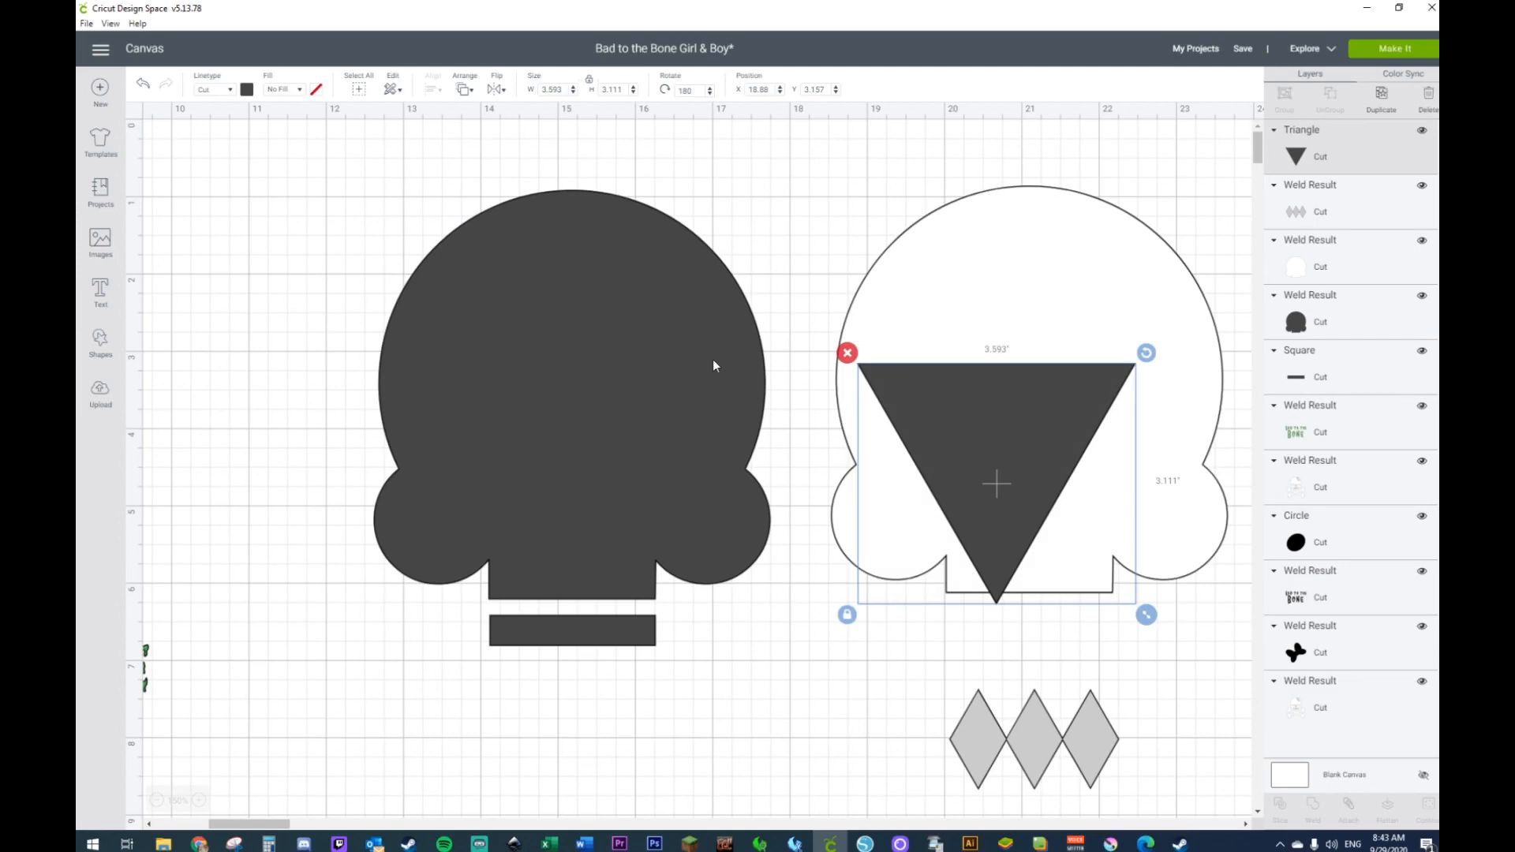
Step: Shrink the triangle to about 0.547 by 0.474 inches and place it and a copy under the two jaw corners as fangs
drag(1146, 615, 911, 475)
drag(883, 386, 1098, 606)
key(ctrl+v)
click(1033, 633)
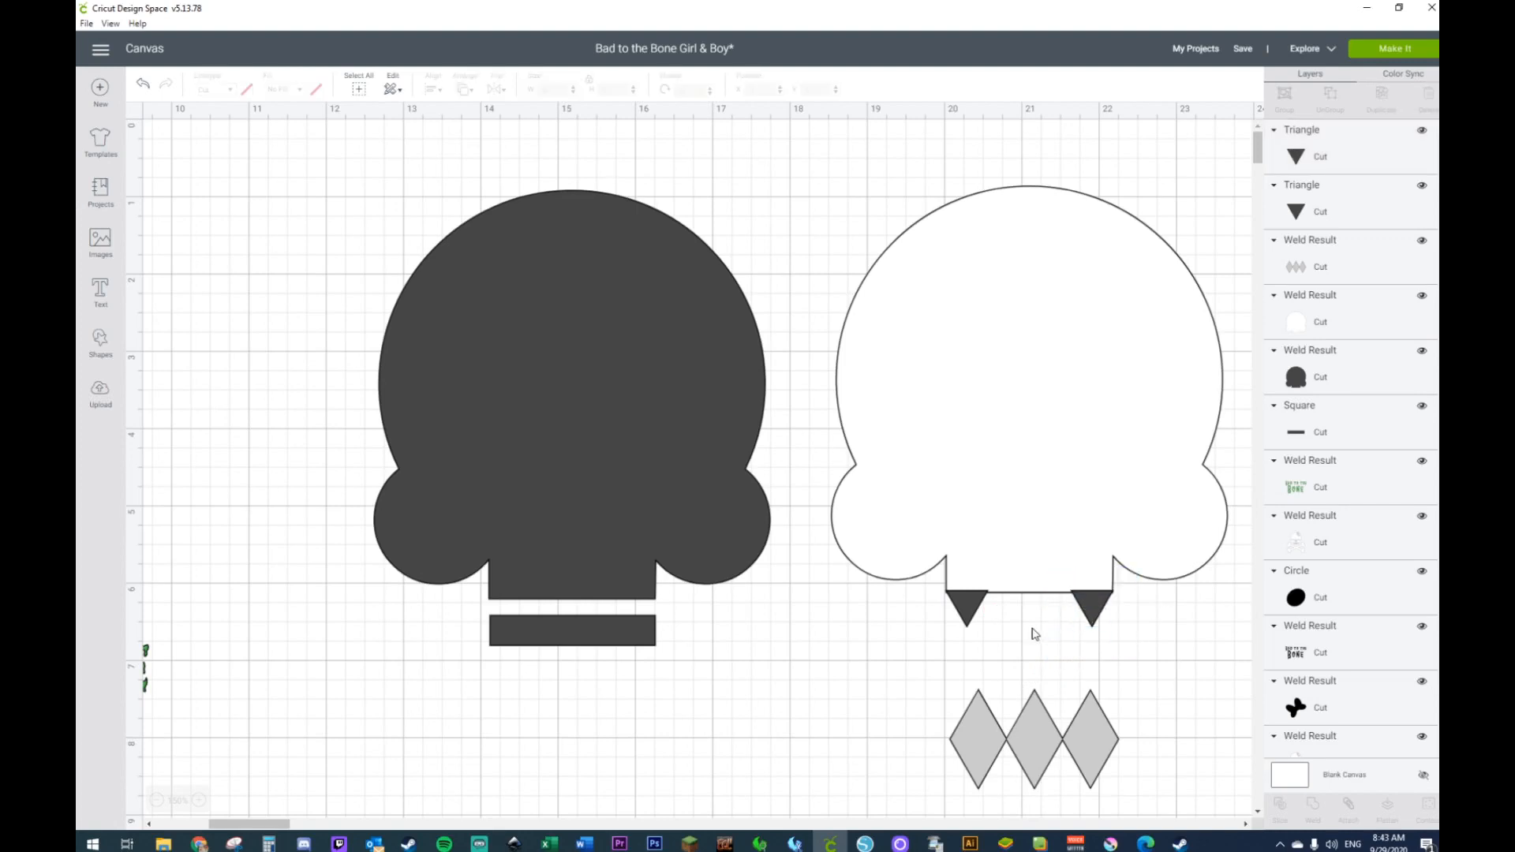
Step: Align the two fang triangles along their bottom edges
click(964, 610)
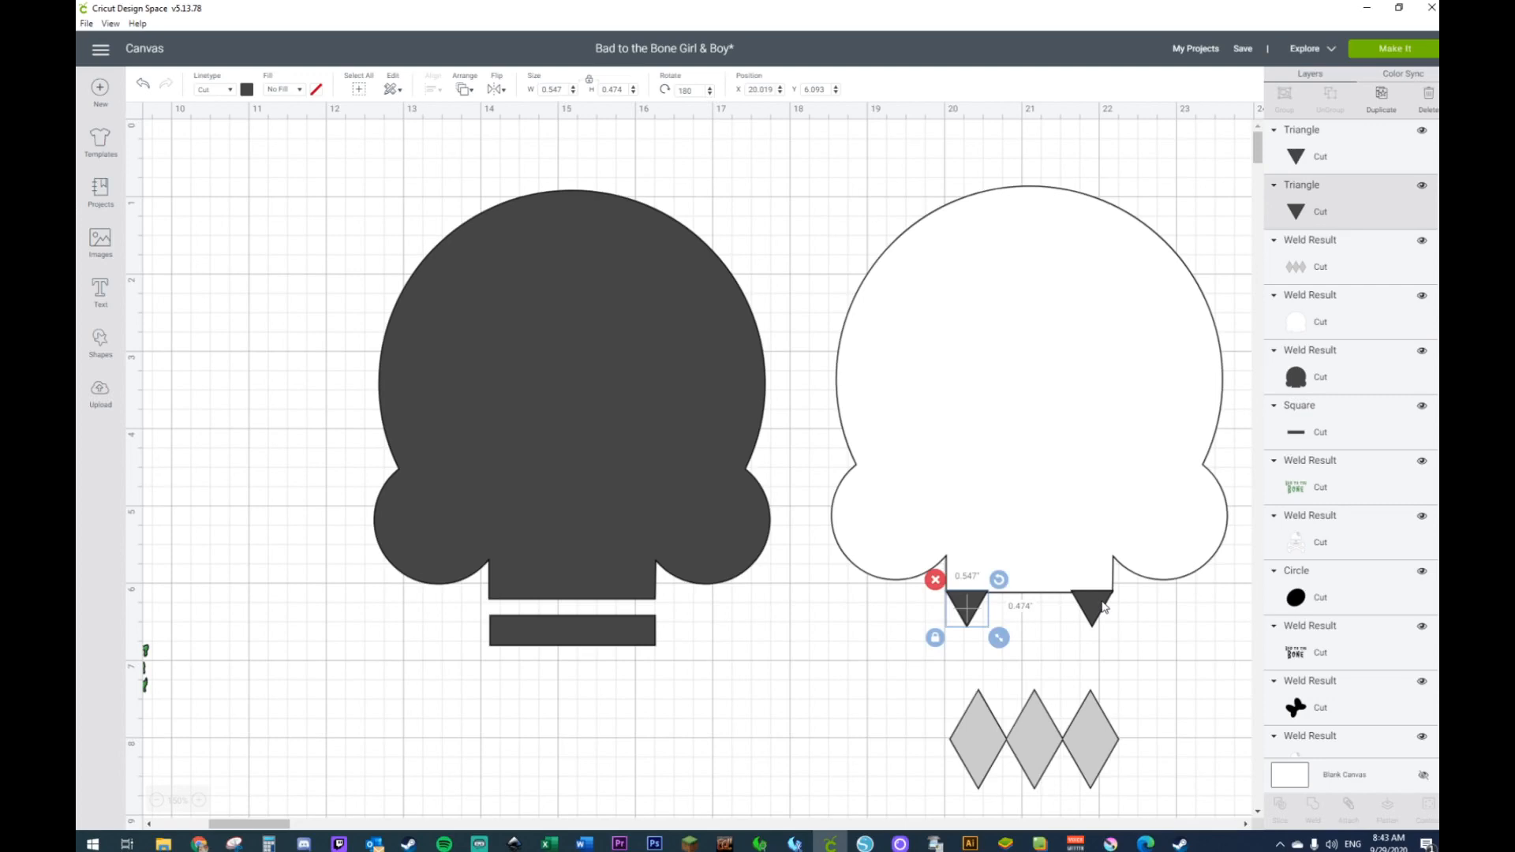
shift+click(1103, 606)
click(431, 93)
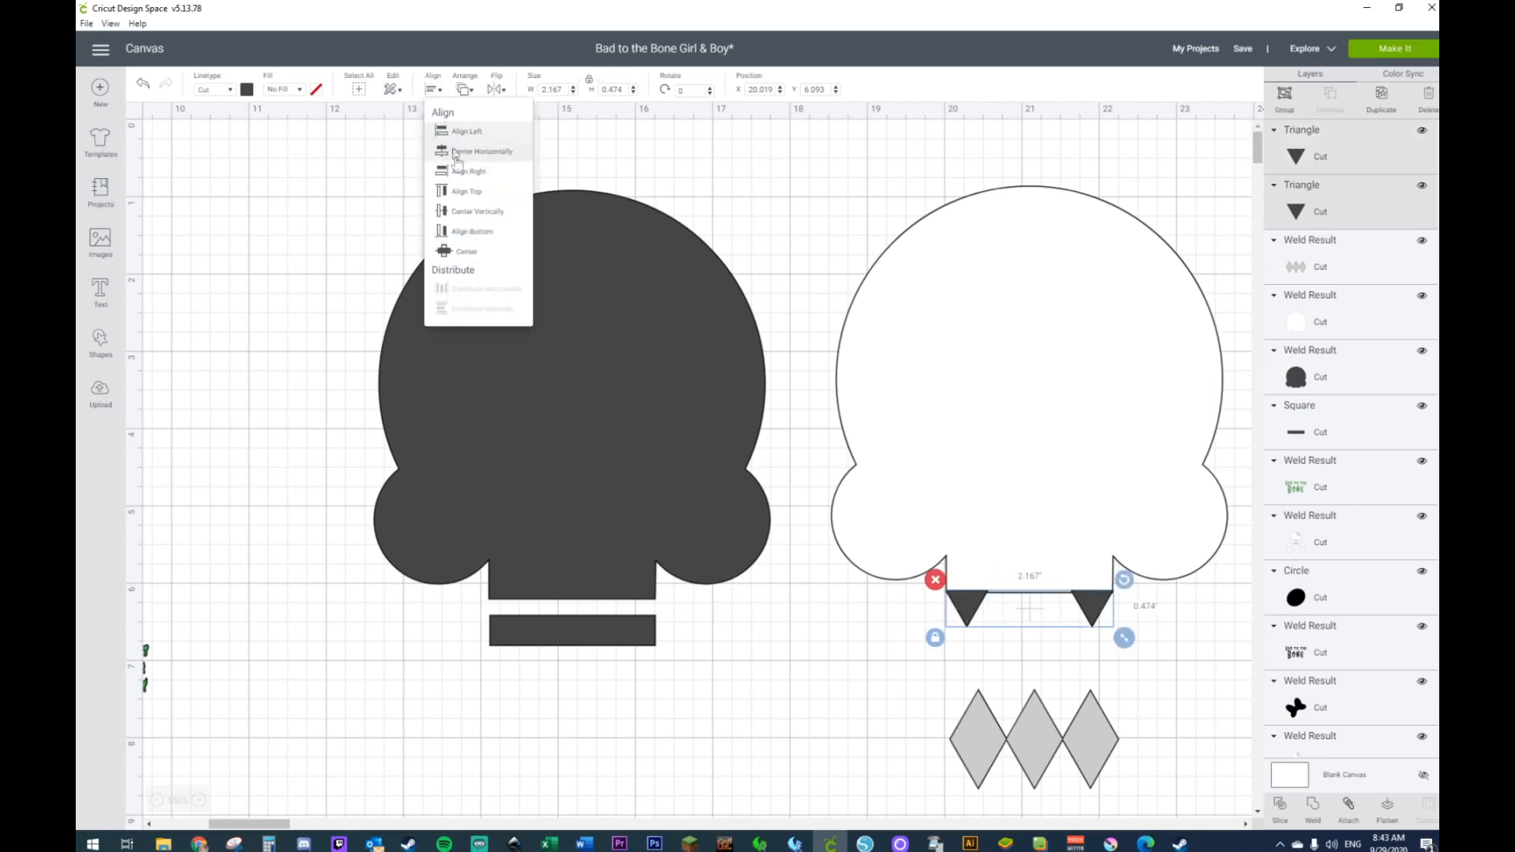
click(463, 233)
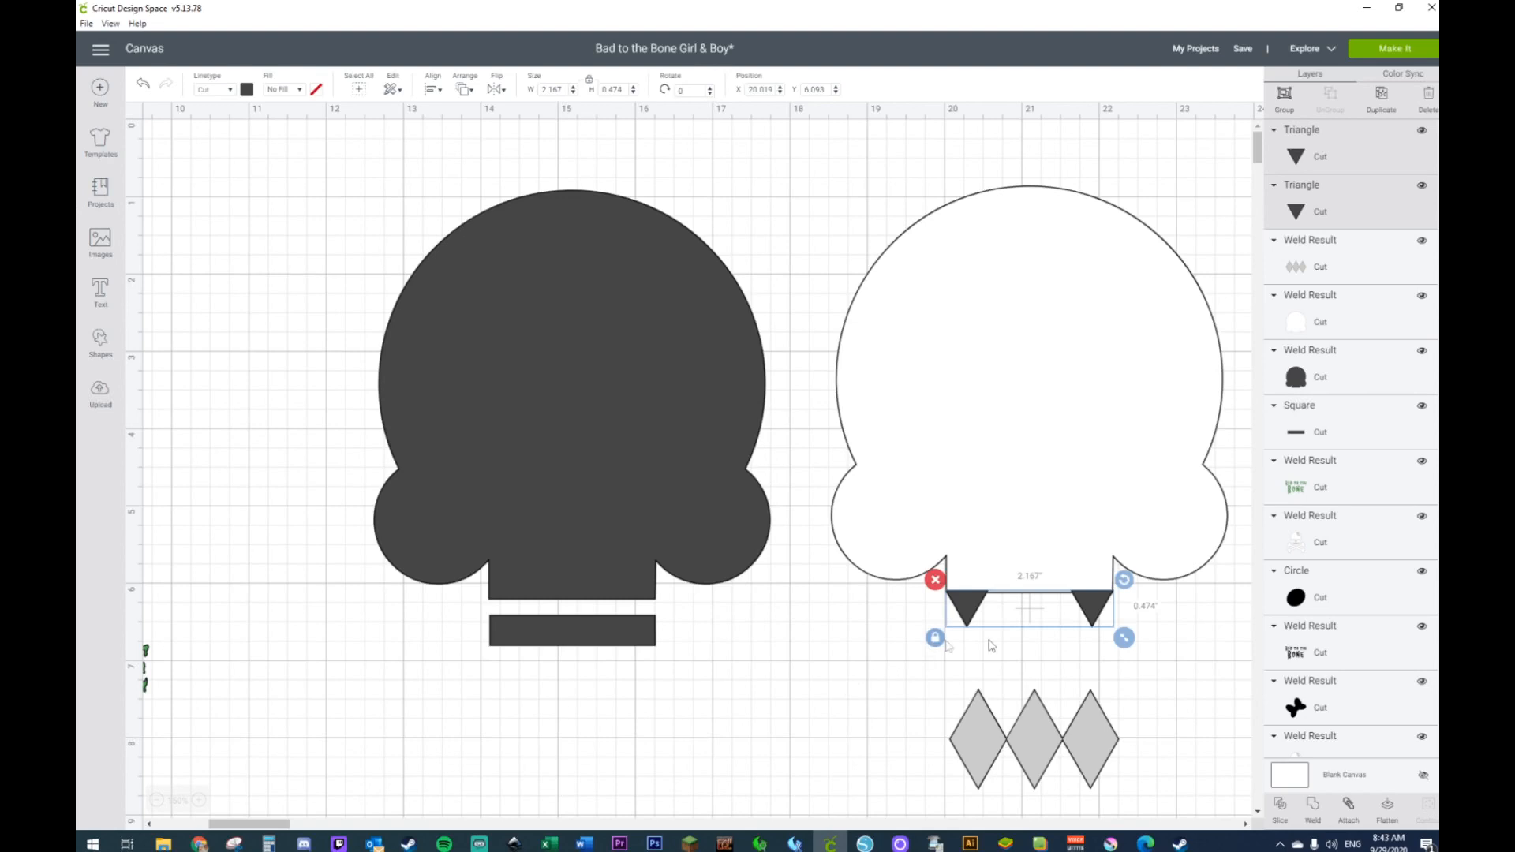
Step: Weld the two fang triangles to the white skull and delete the gray diamond row
click(1023, 447)
right_click(1024, 447)
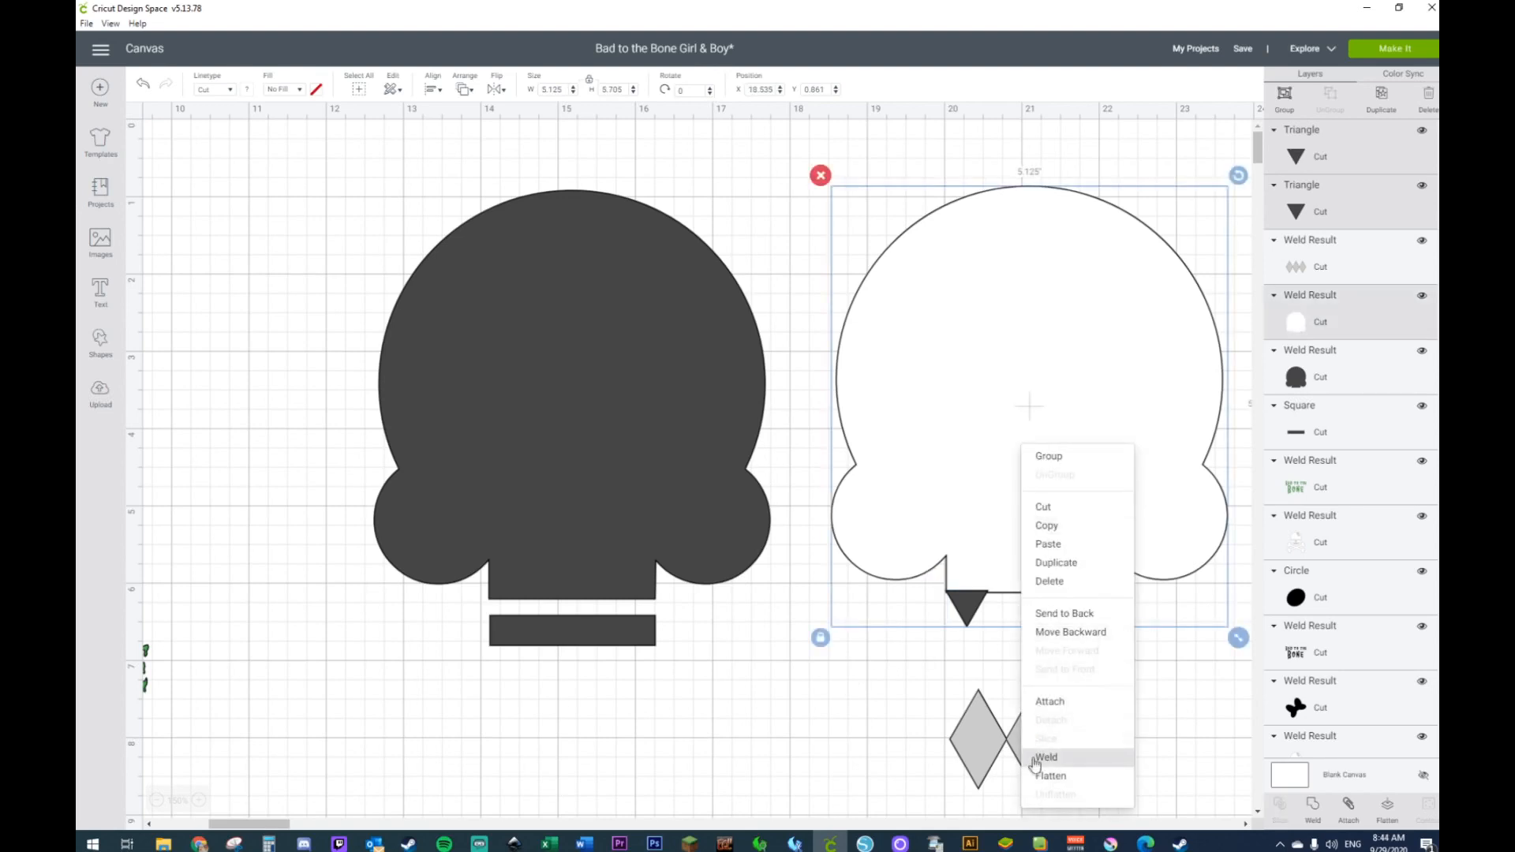
click(1034, 761)
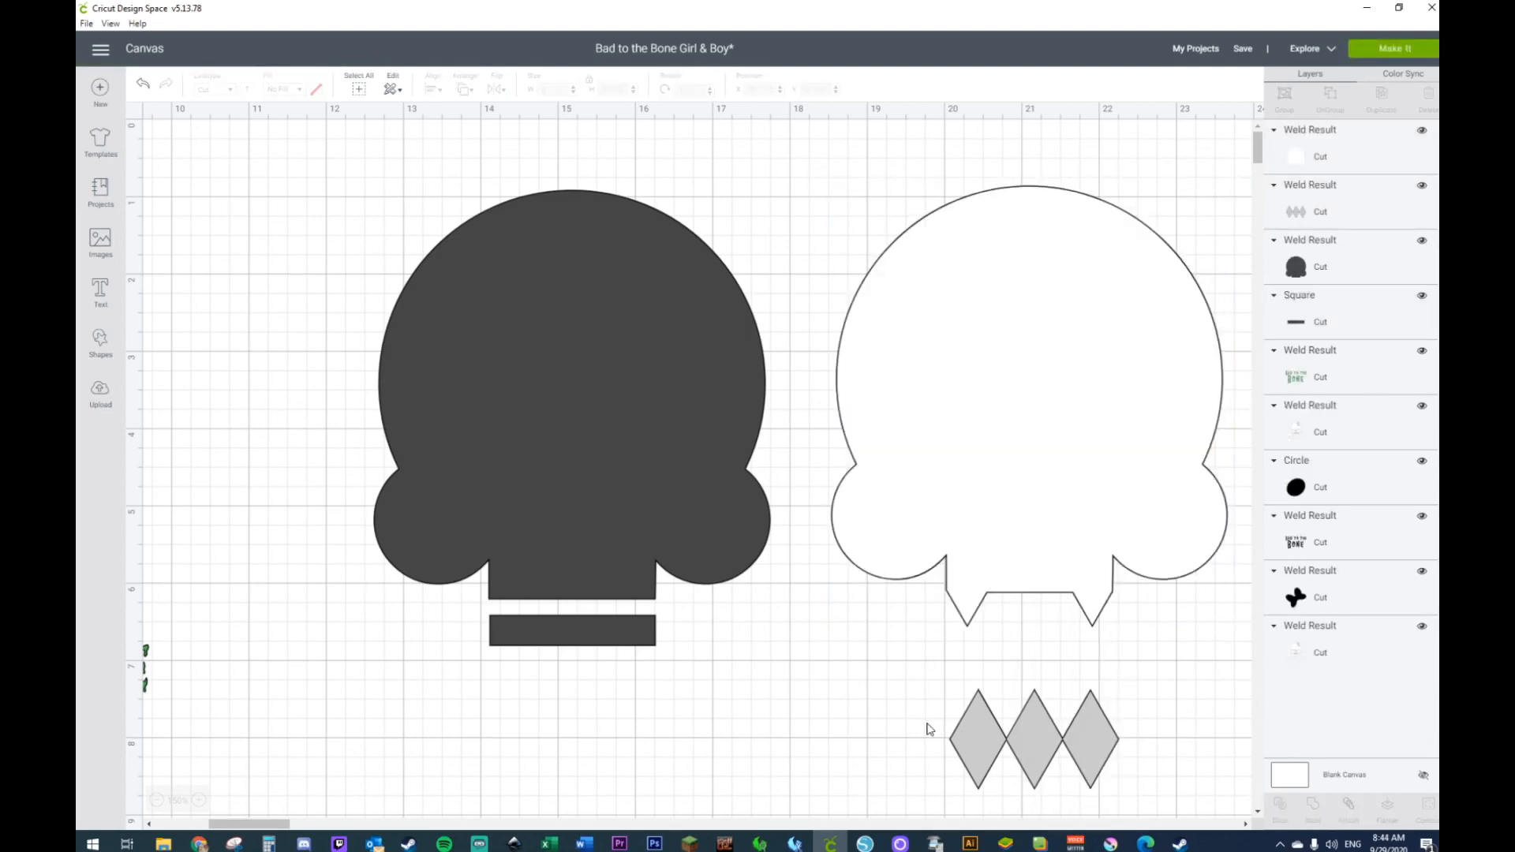
drag(908, 696, 1100, 818)
key(Delete)
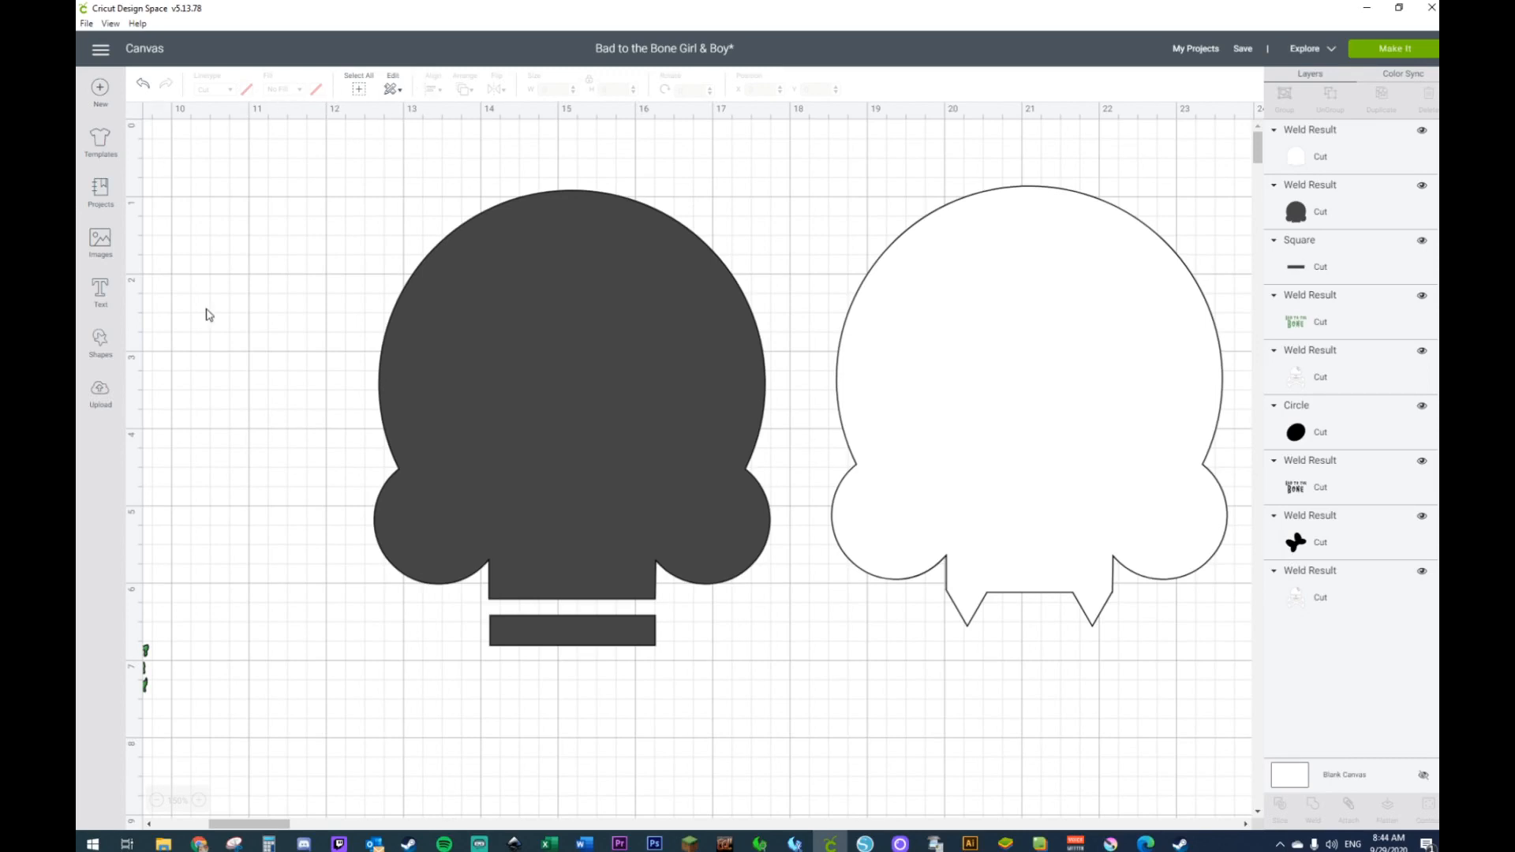
Step: Examine the finished Bad to the Bone skull designs for comparison with the two new skull shapes
click(156, 801)
click(155, 802)
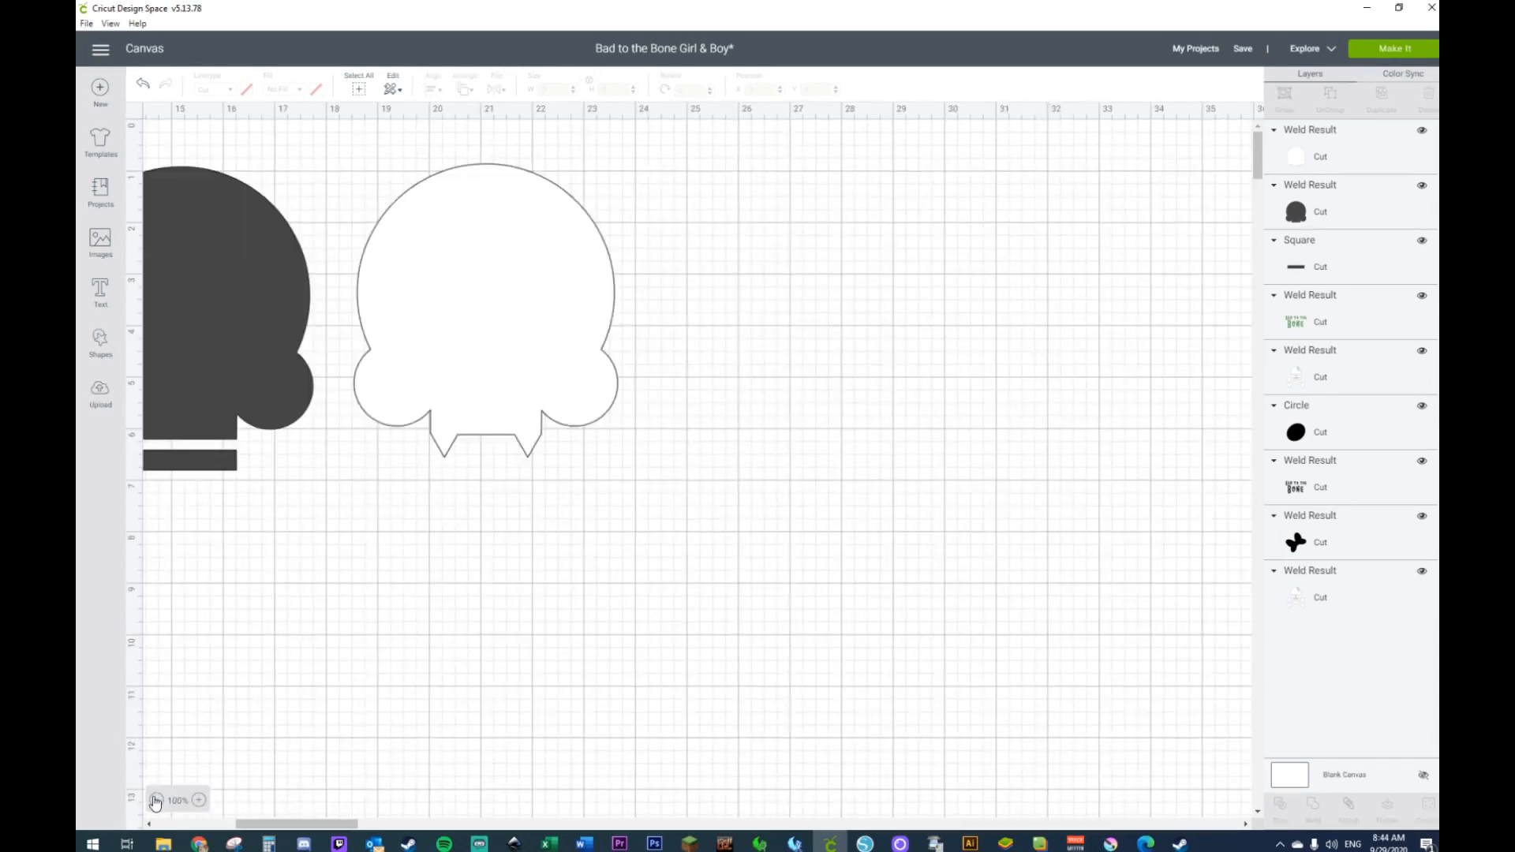
click(155, 801)
drag(397, 823, 292, 819)
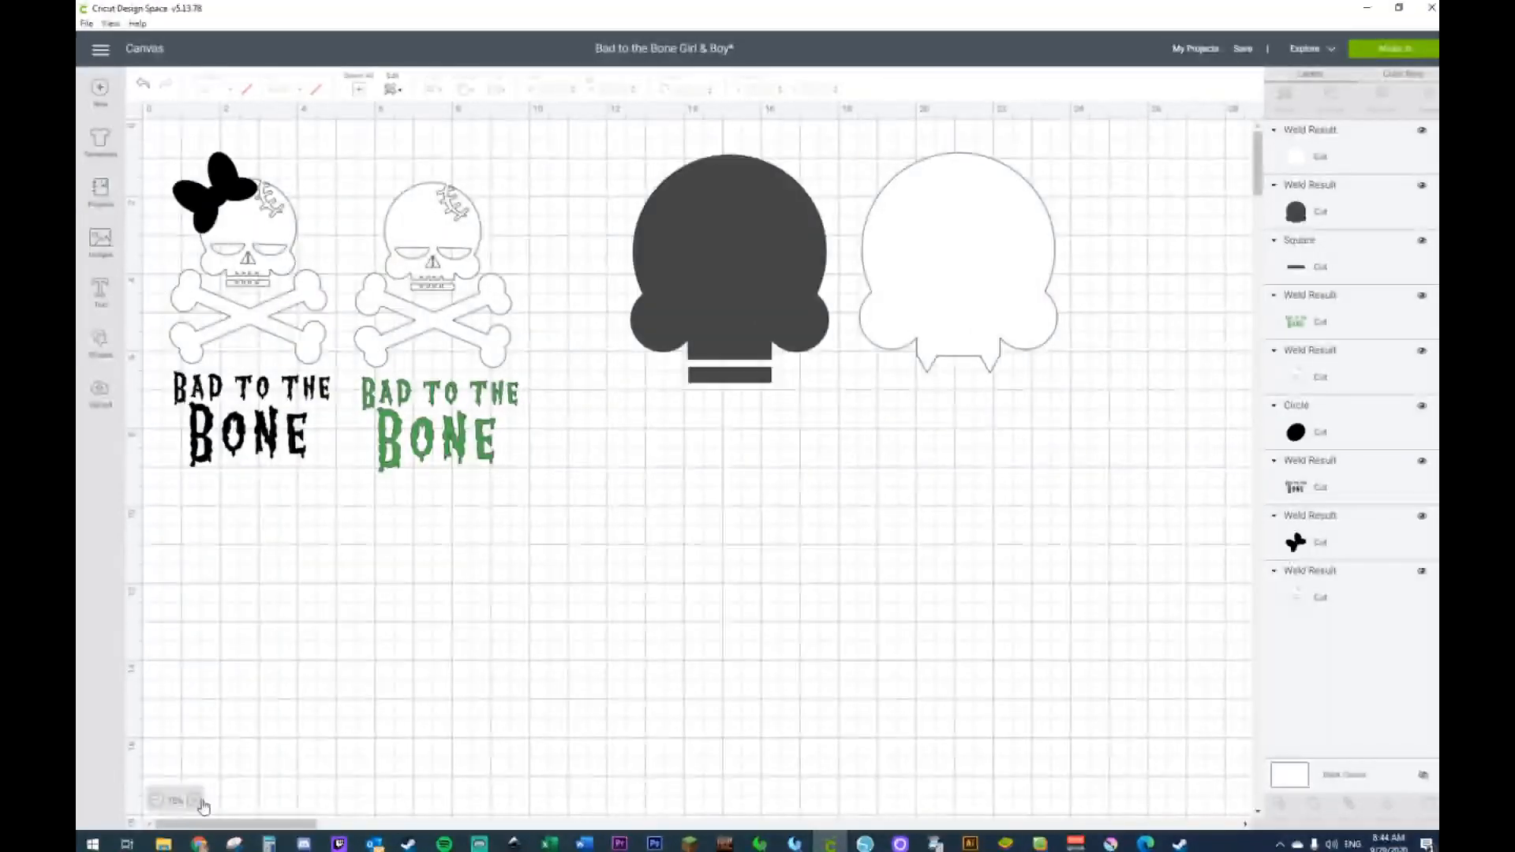
click(200, 802)
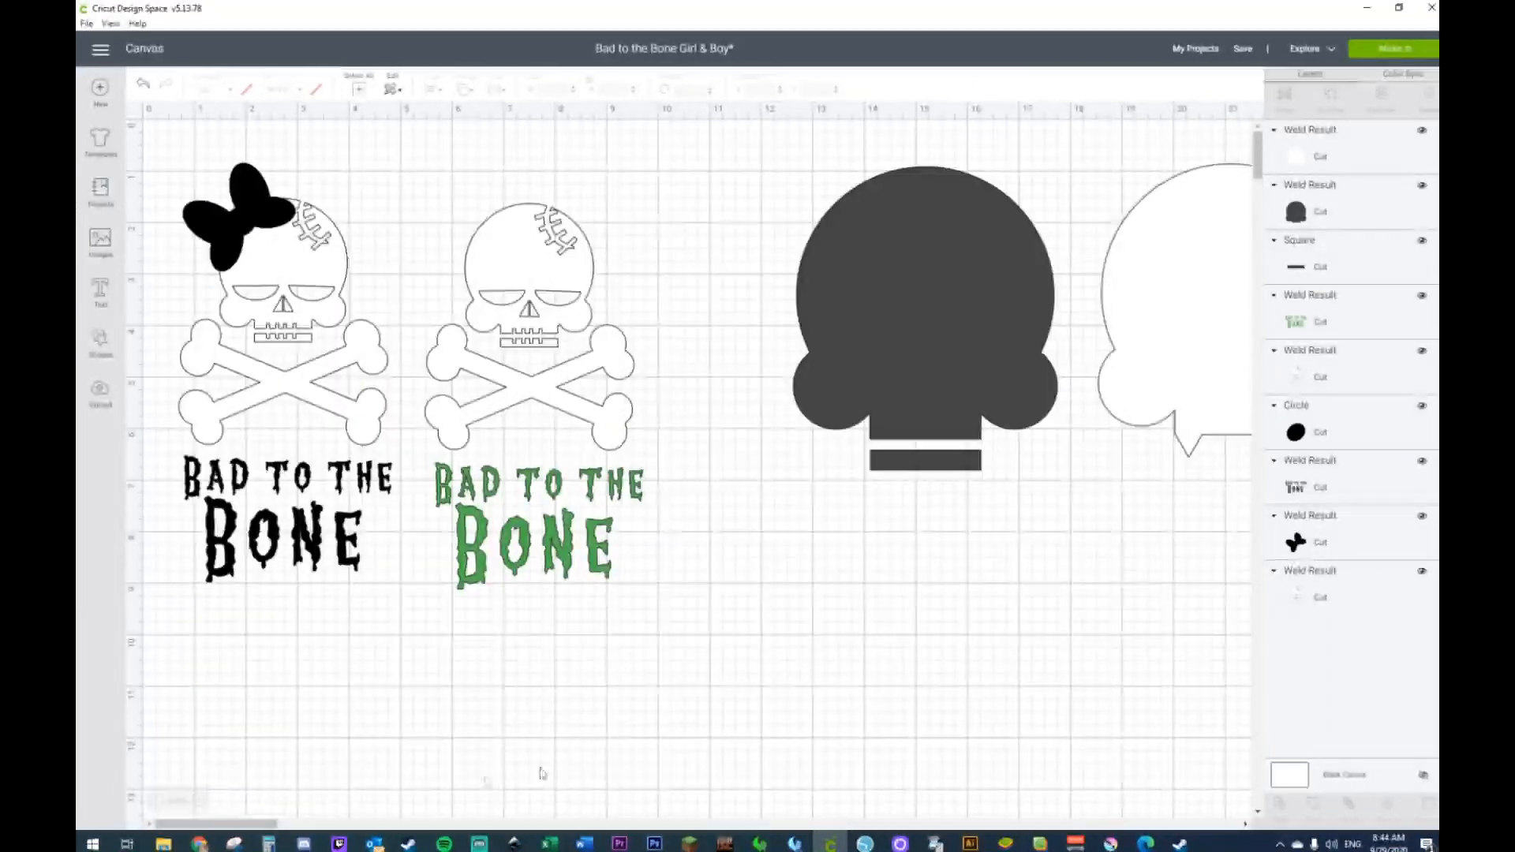
drag(256, 824, 290, 823)
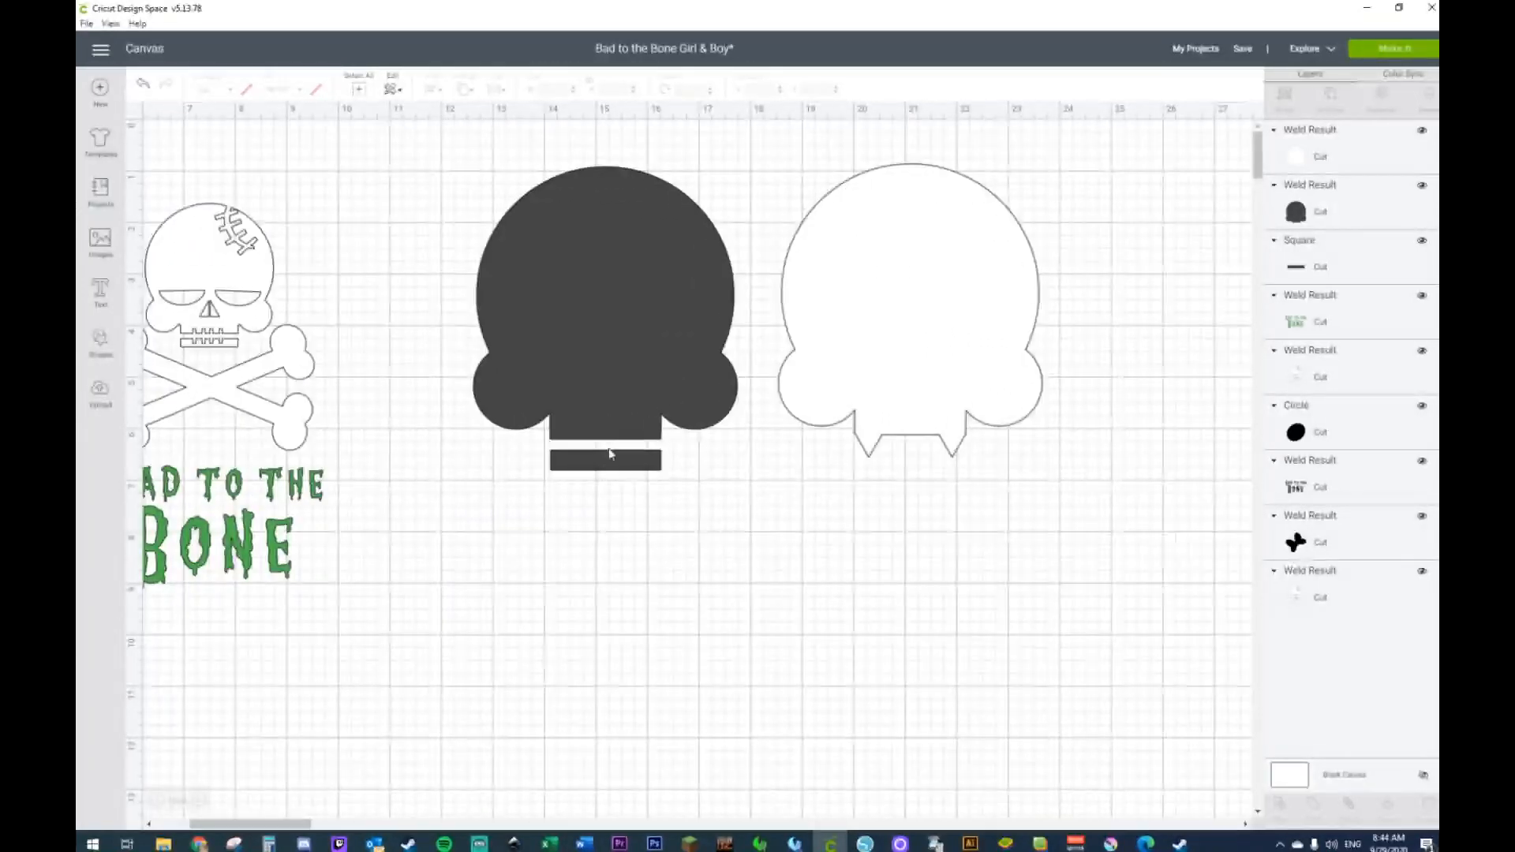
Step: Add a square resized to about 0.222 by 0.667 inches across the gap between the gray skull's jaw and the bar below
click(100, 339)
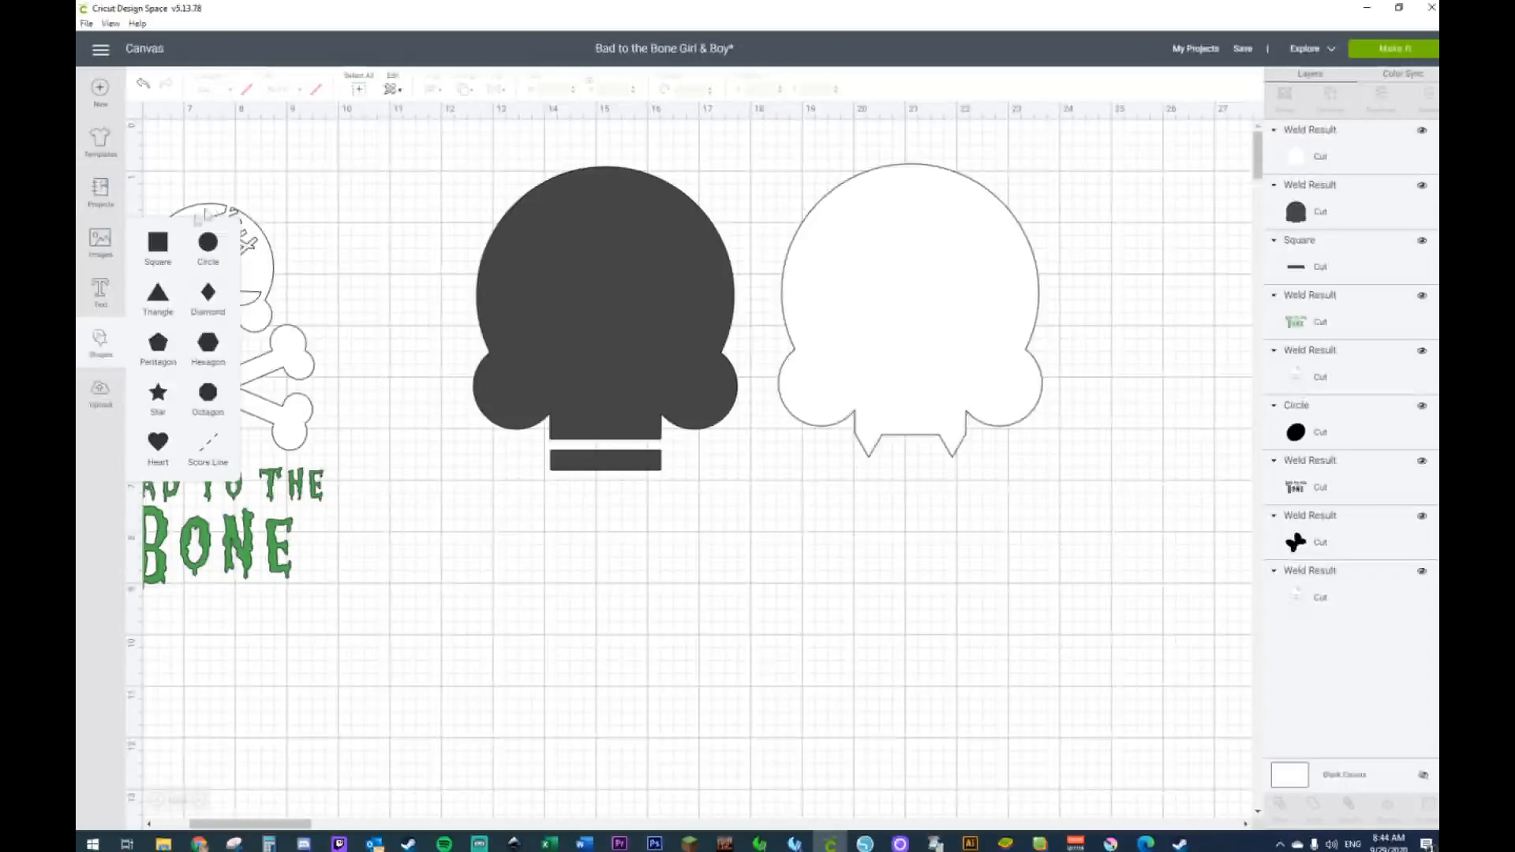
click(166, 252)
drag(300, 273, 485, 573)
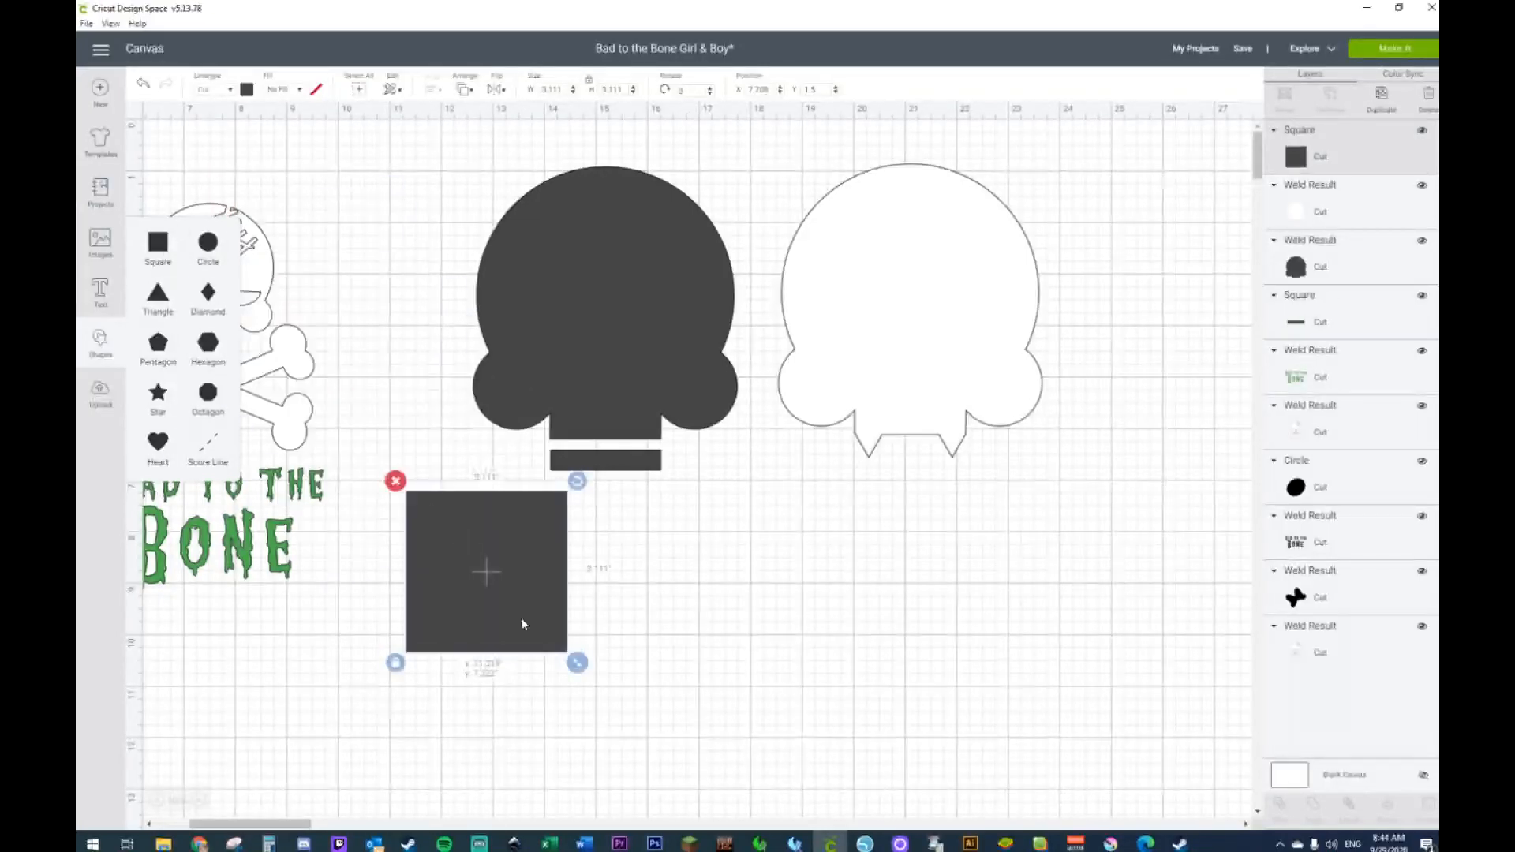
drag(578, 663, 567, 444)
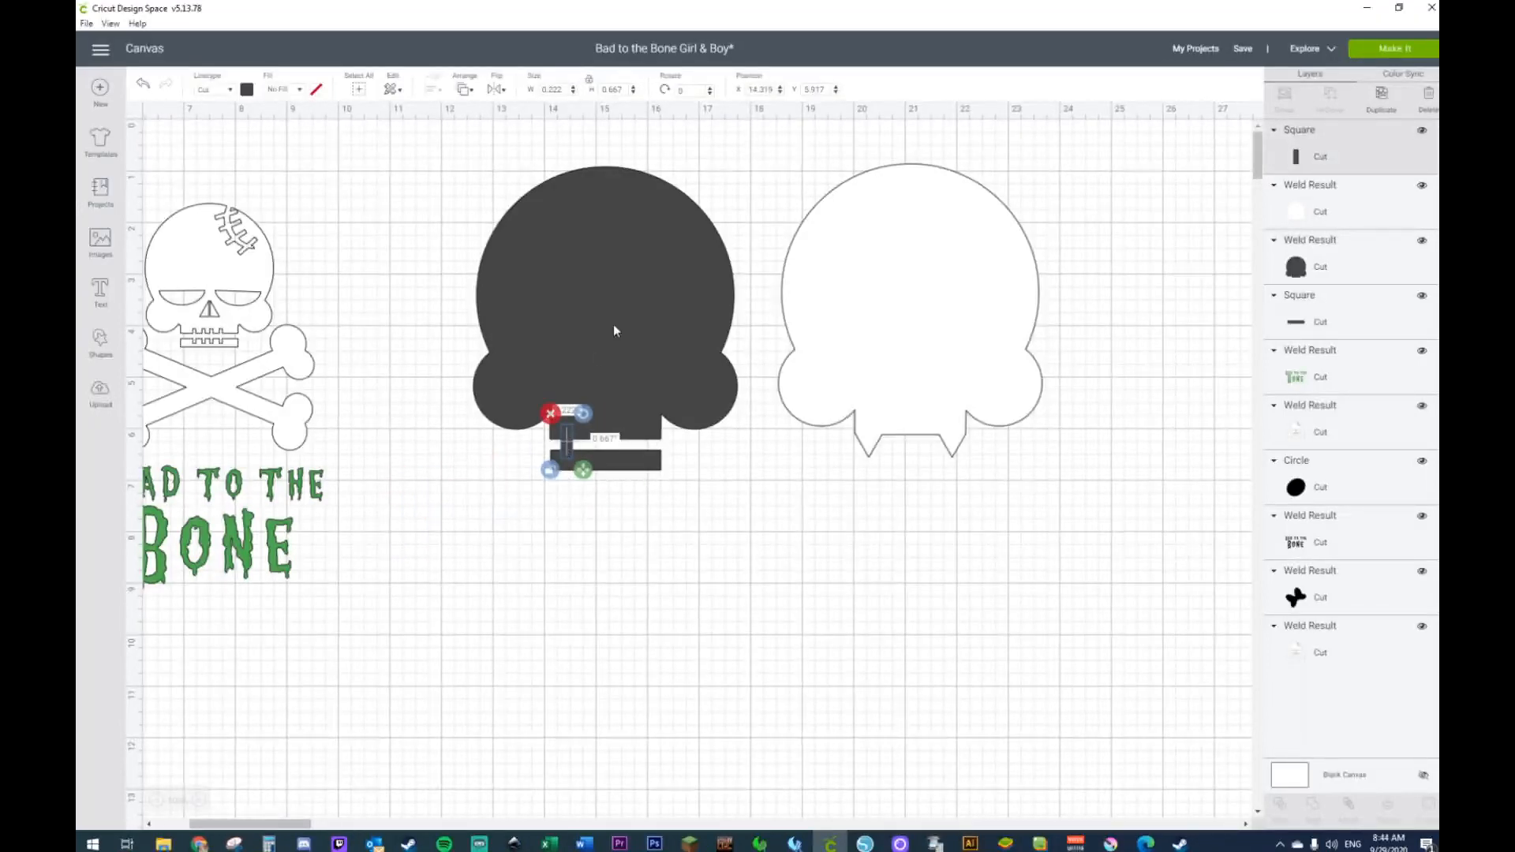
Step: Recolor the gray skull and its lower jaw bar white
click(613, 326)
shift+click(607, 462)
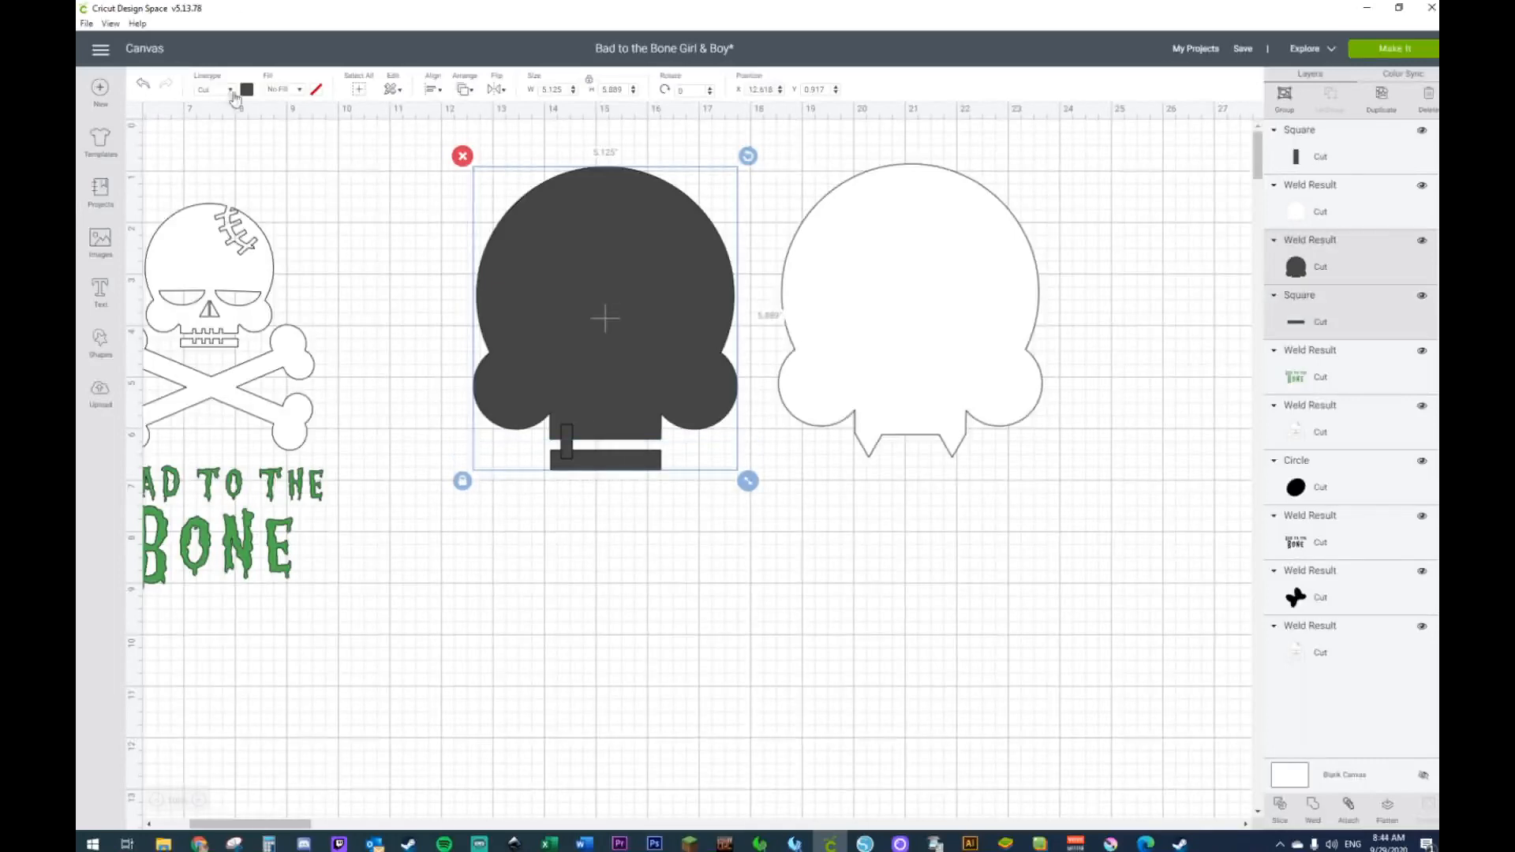
click(247, 90)
click(261, 219)
click(474, 619)
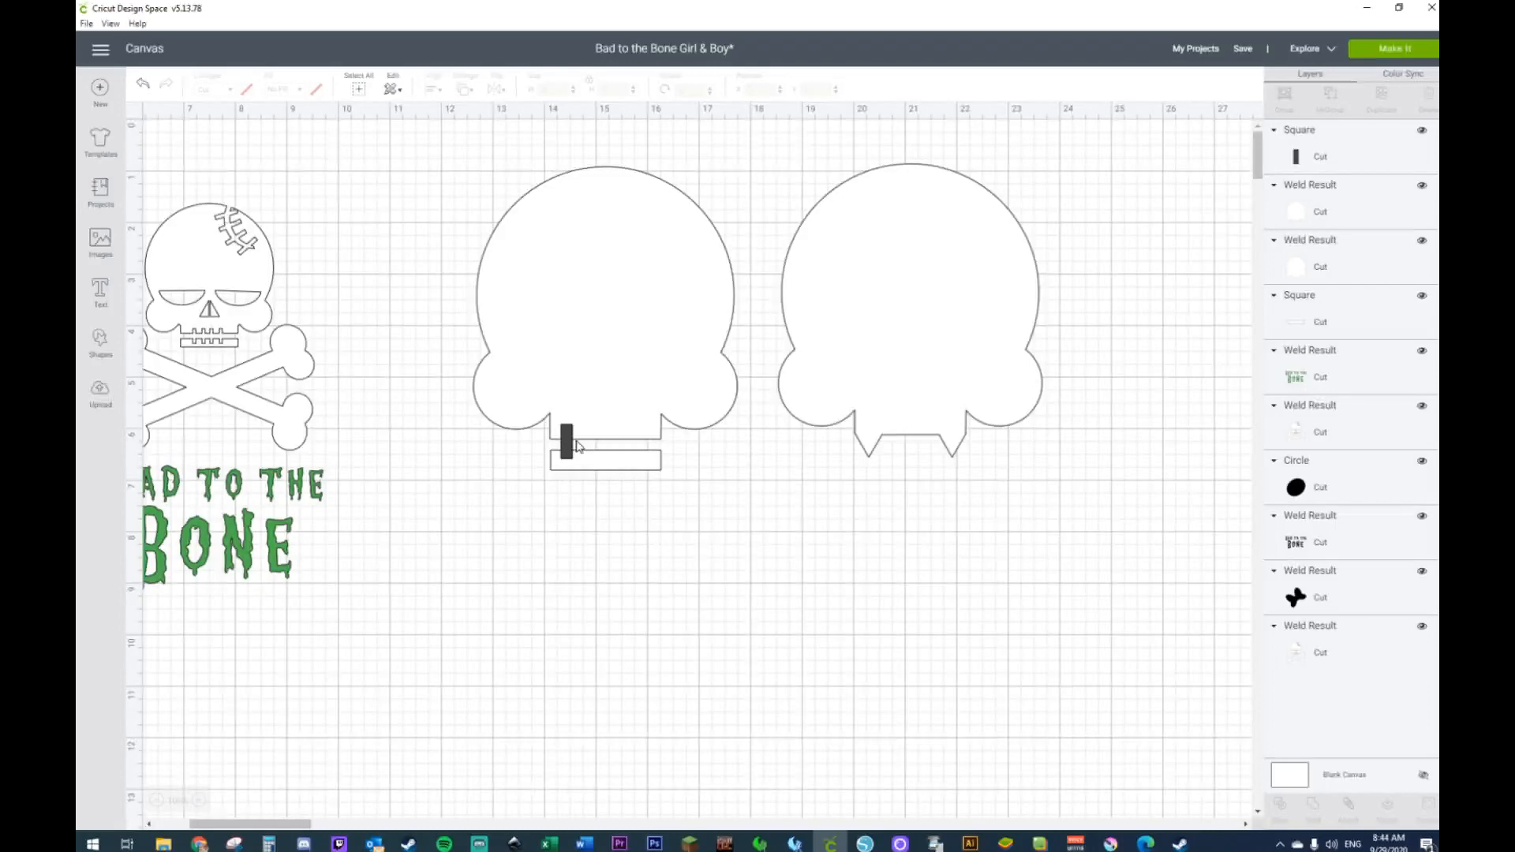
Step: Duplicate the small dark bar twice and space the copies in a row across the jaw gap
click(568, 446)
key(ctrl+d)
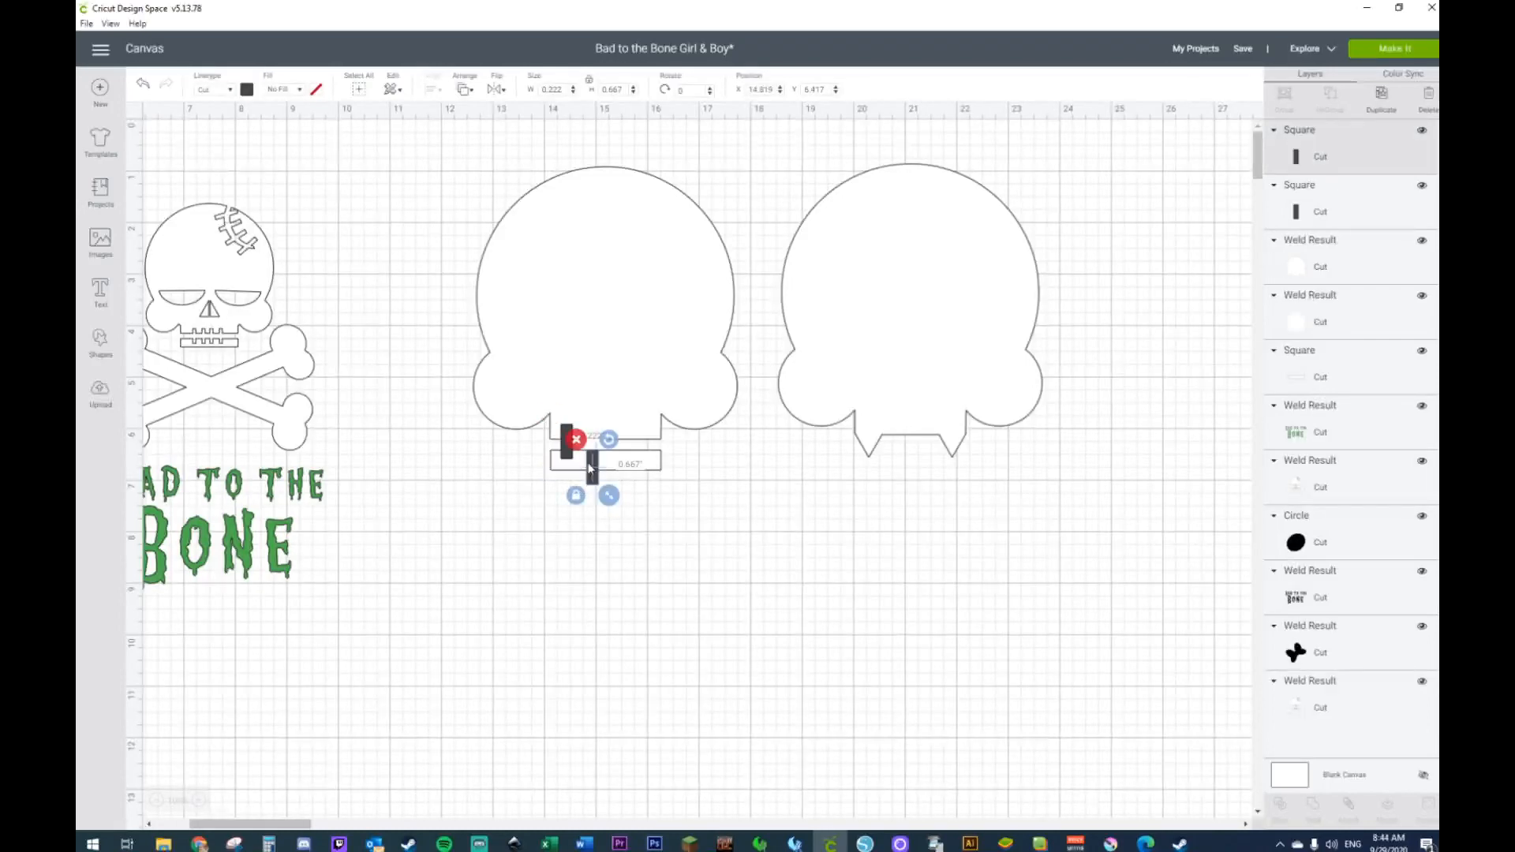
drag(593, 469, 607, 442)
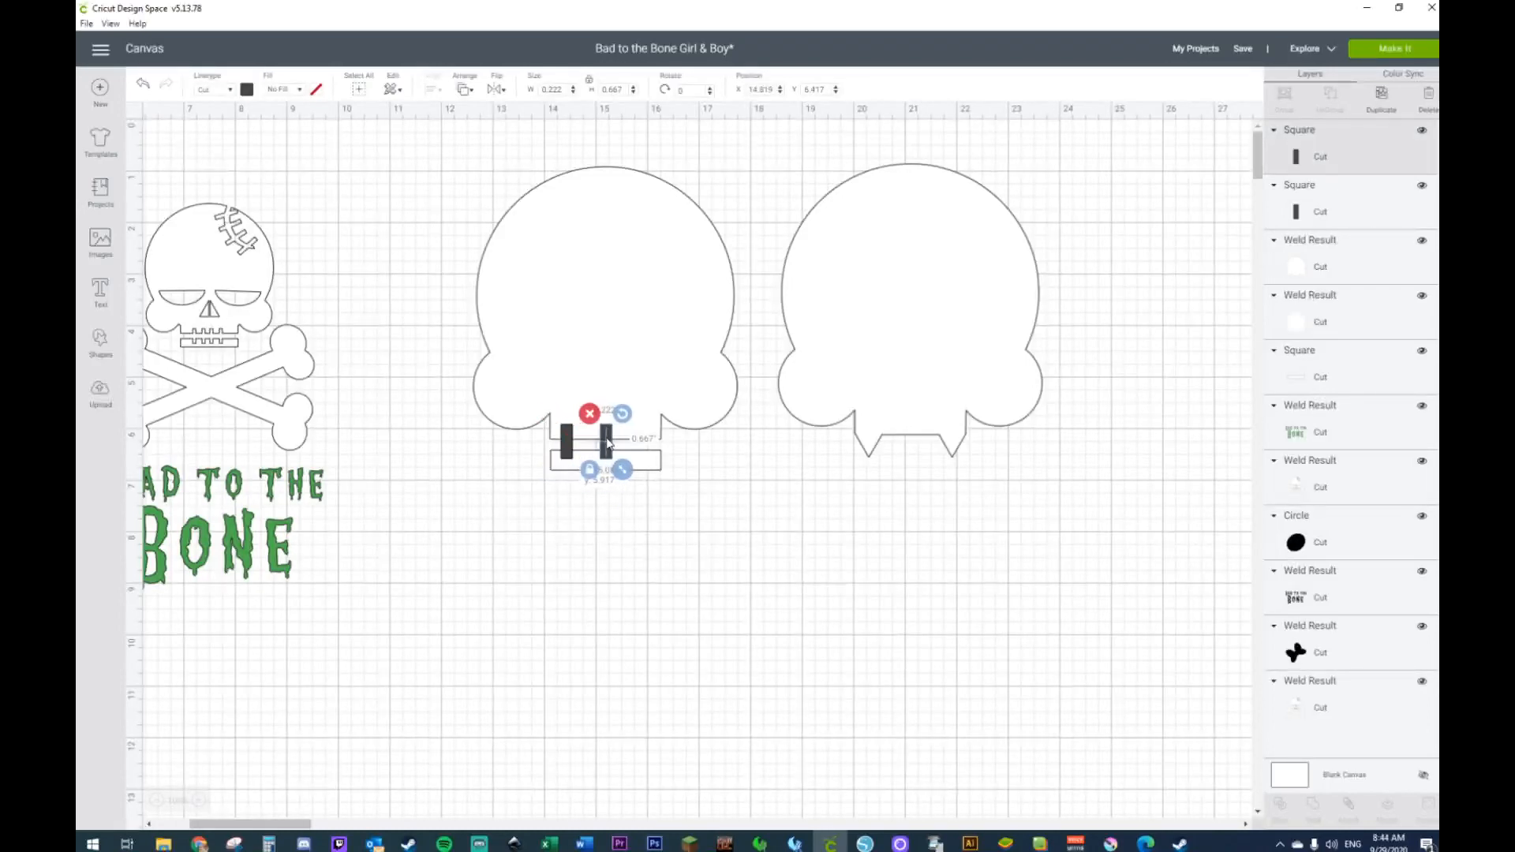
key(ctrl+d)
drag(635, 479, 648, 452)
click(636, 584)
Step: Align the three small dark bars along their bottom edges
click(566, 453)
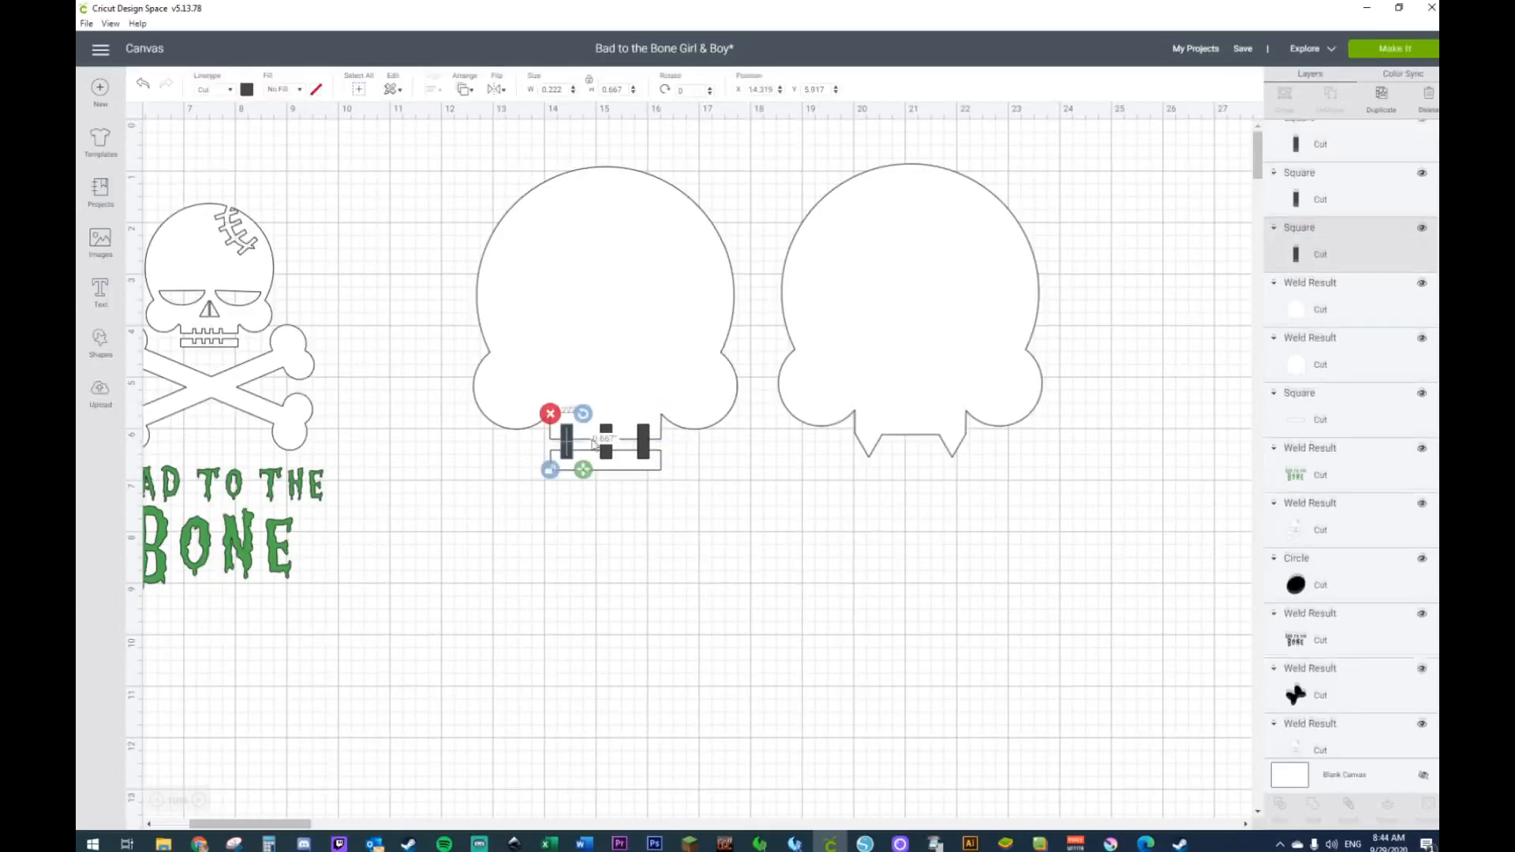
shift+click(607, 433)
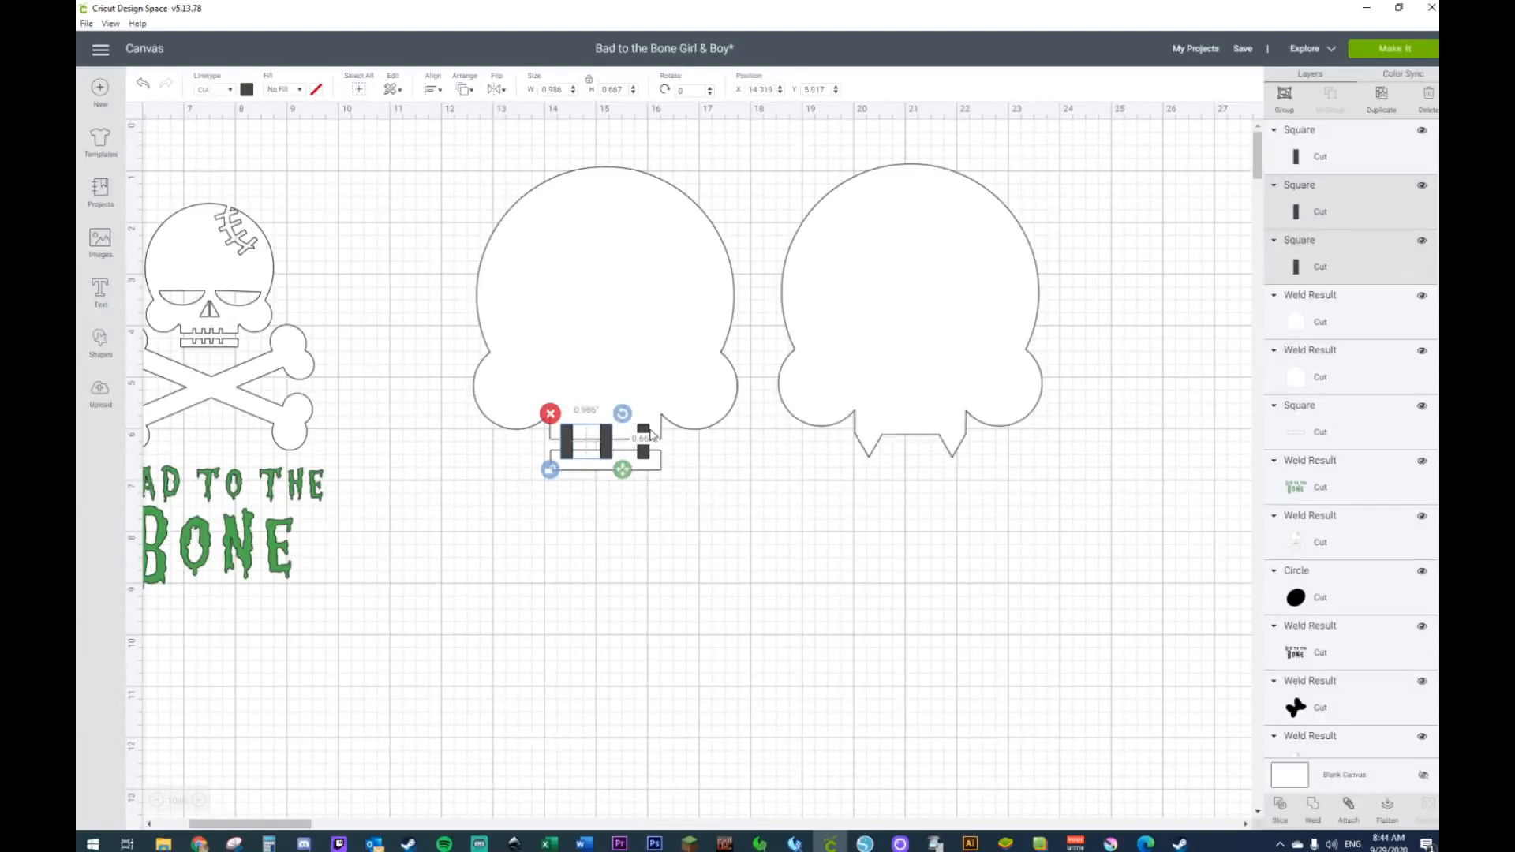
shift+click(651, 434)
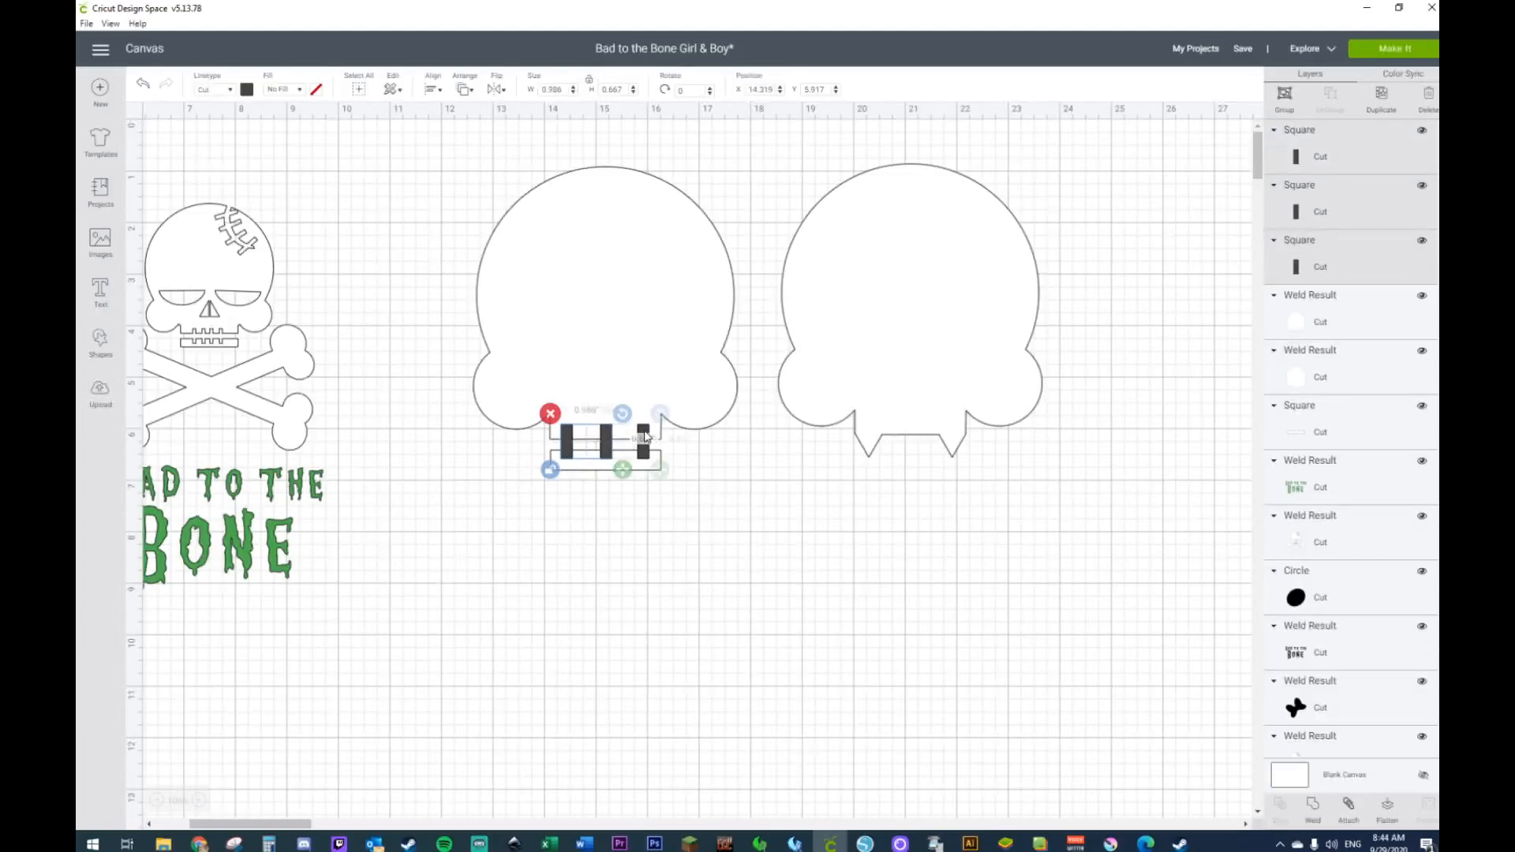
click(434, 90)
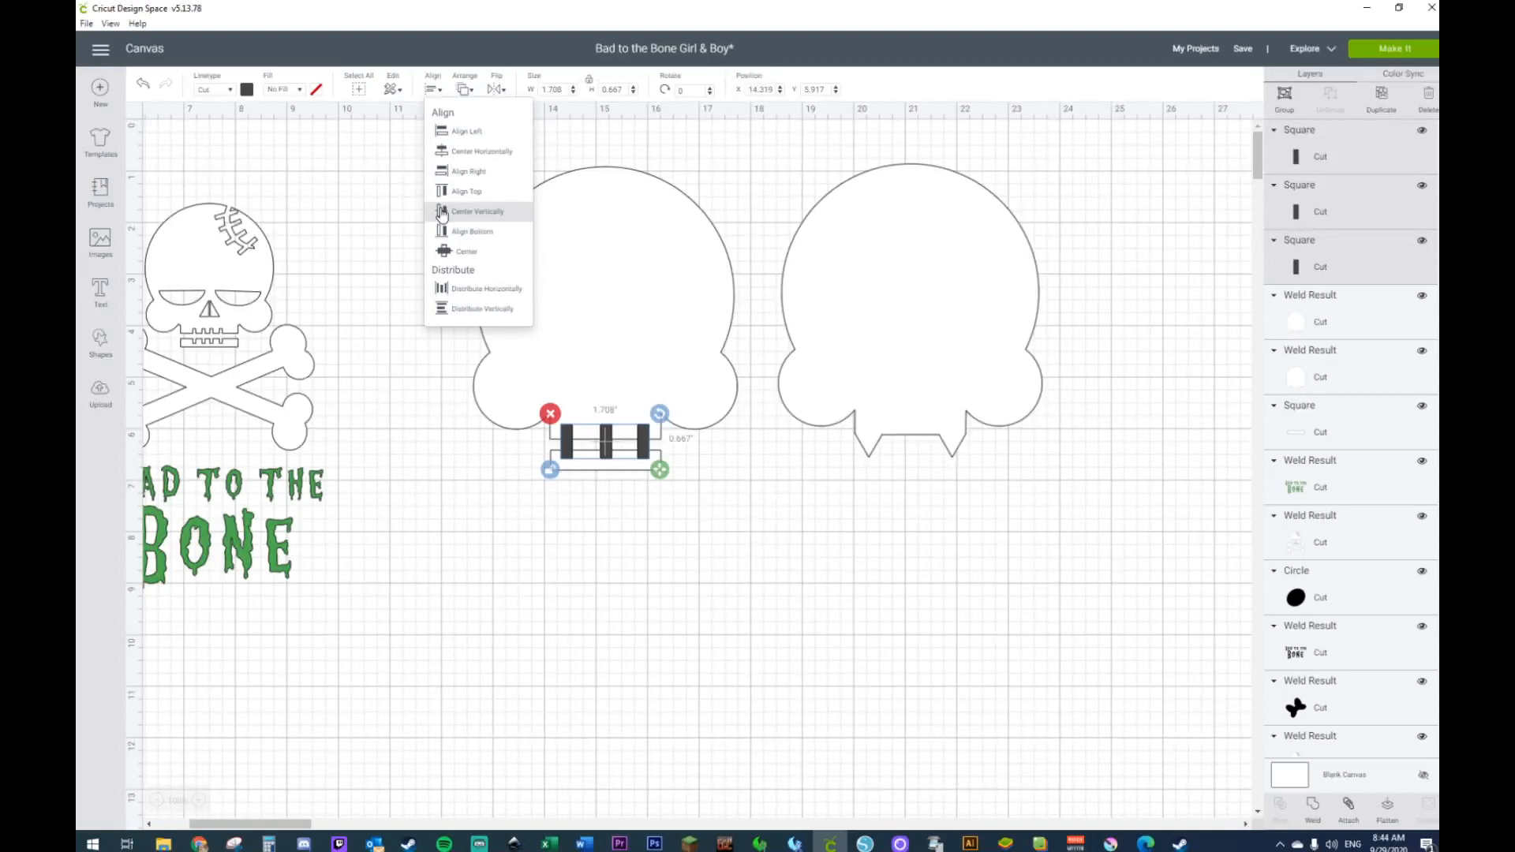
click(448, 239)
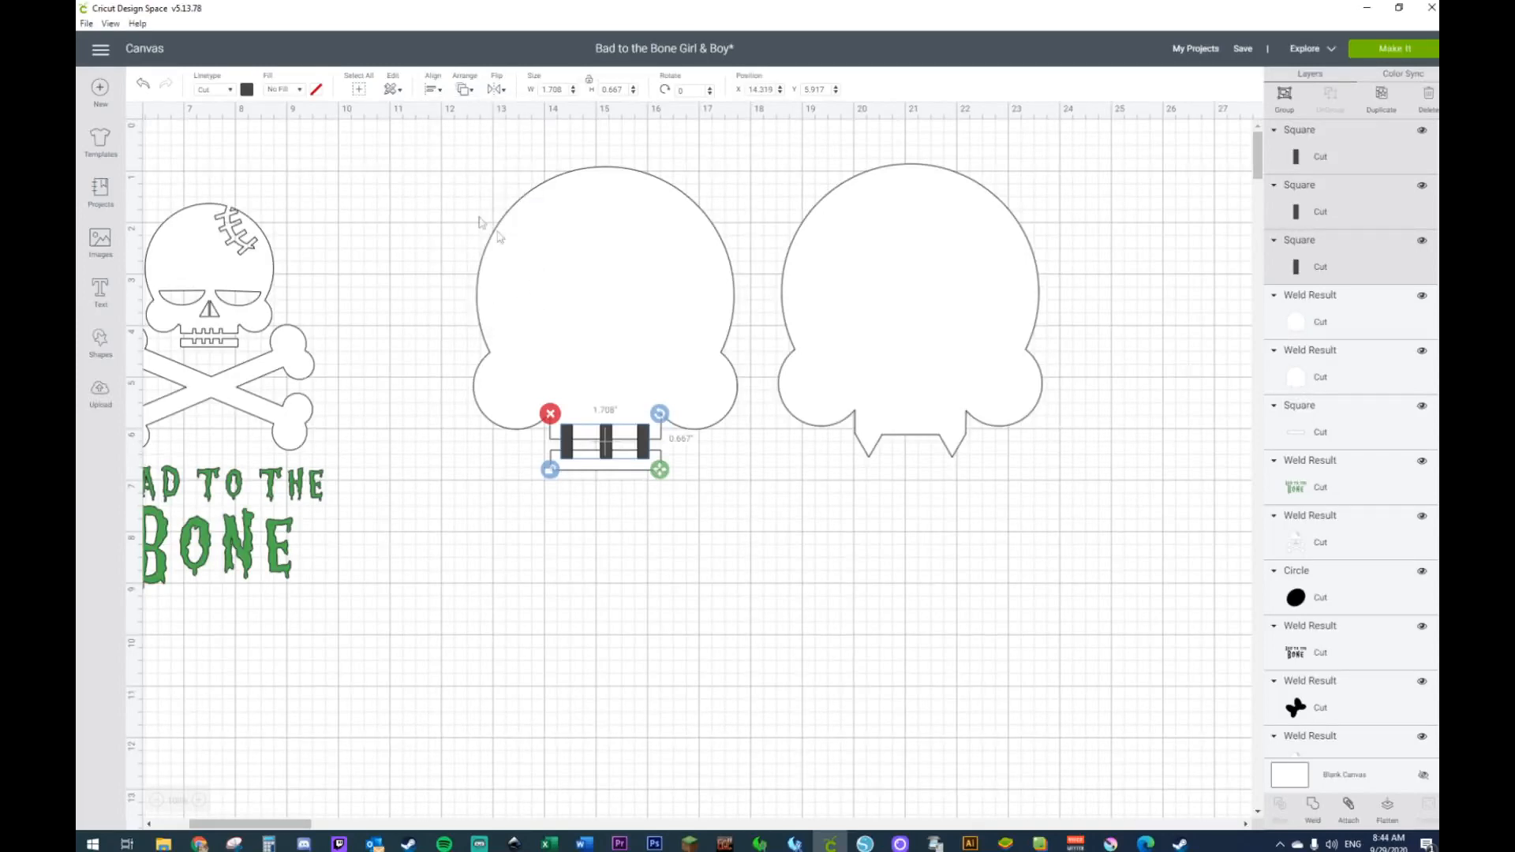
click(619, 604)
Step: Try to slice the separate dark bars out of the toothed skull's head shape
click(567, 439)
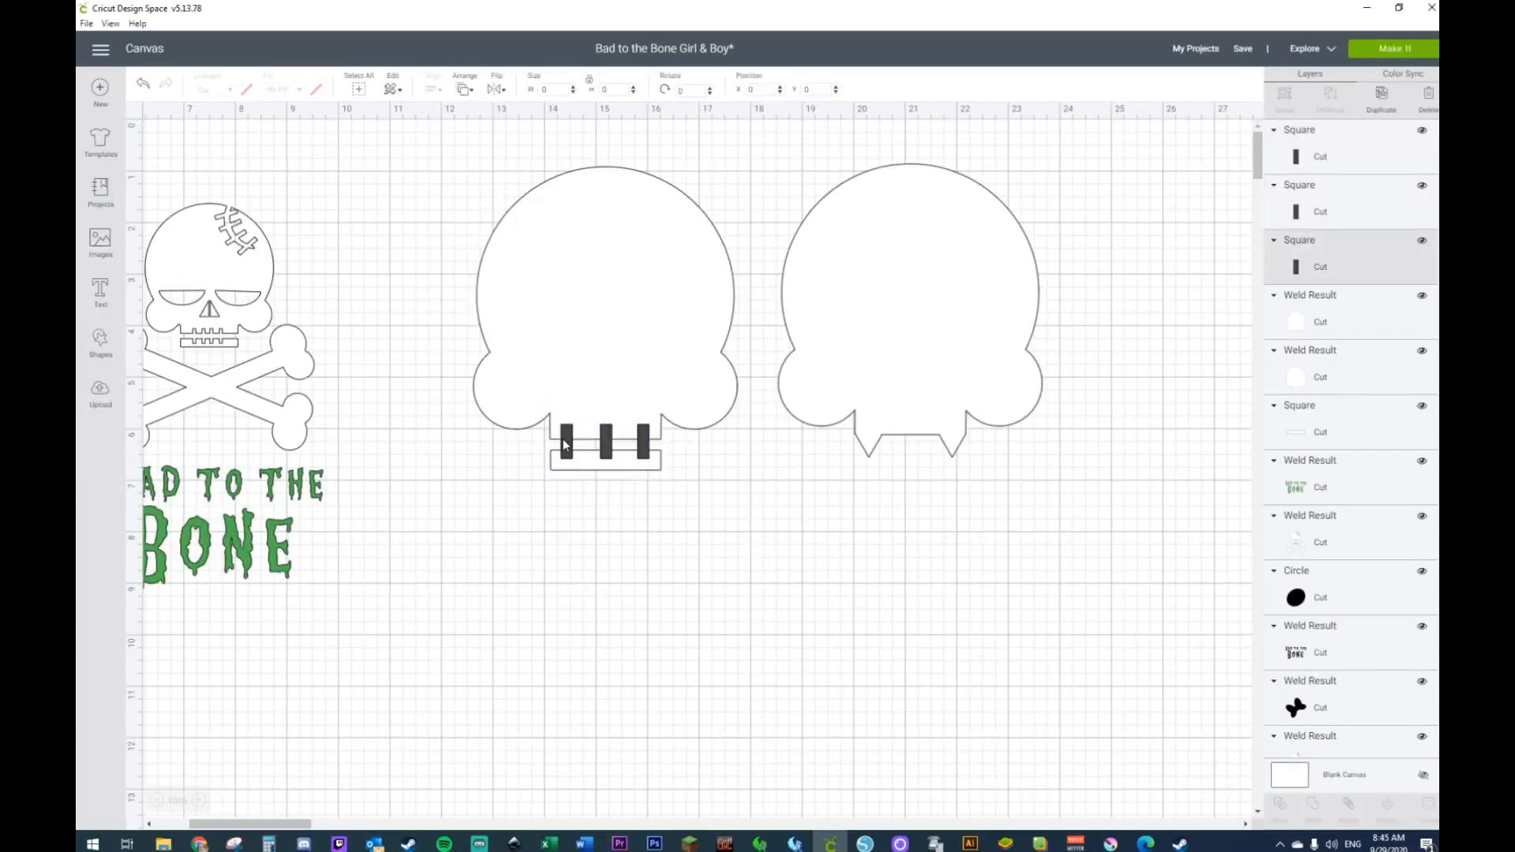
shift+click(606, 426)
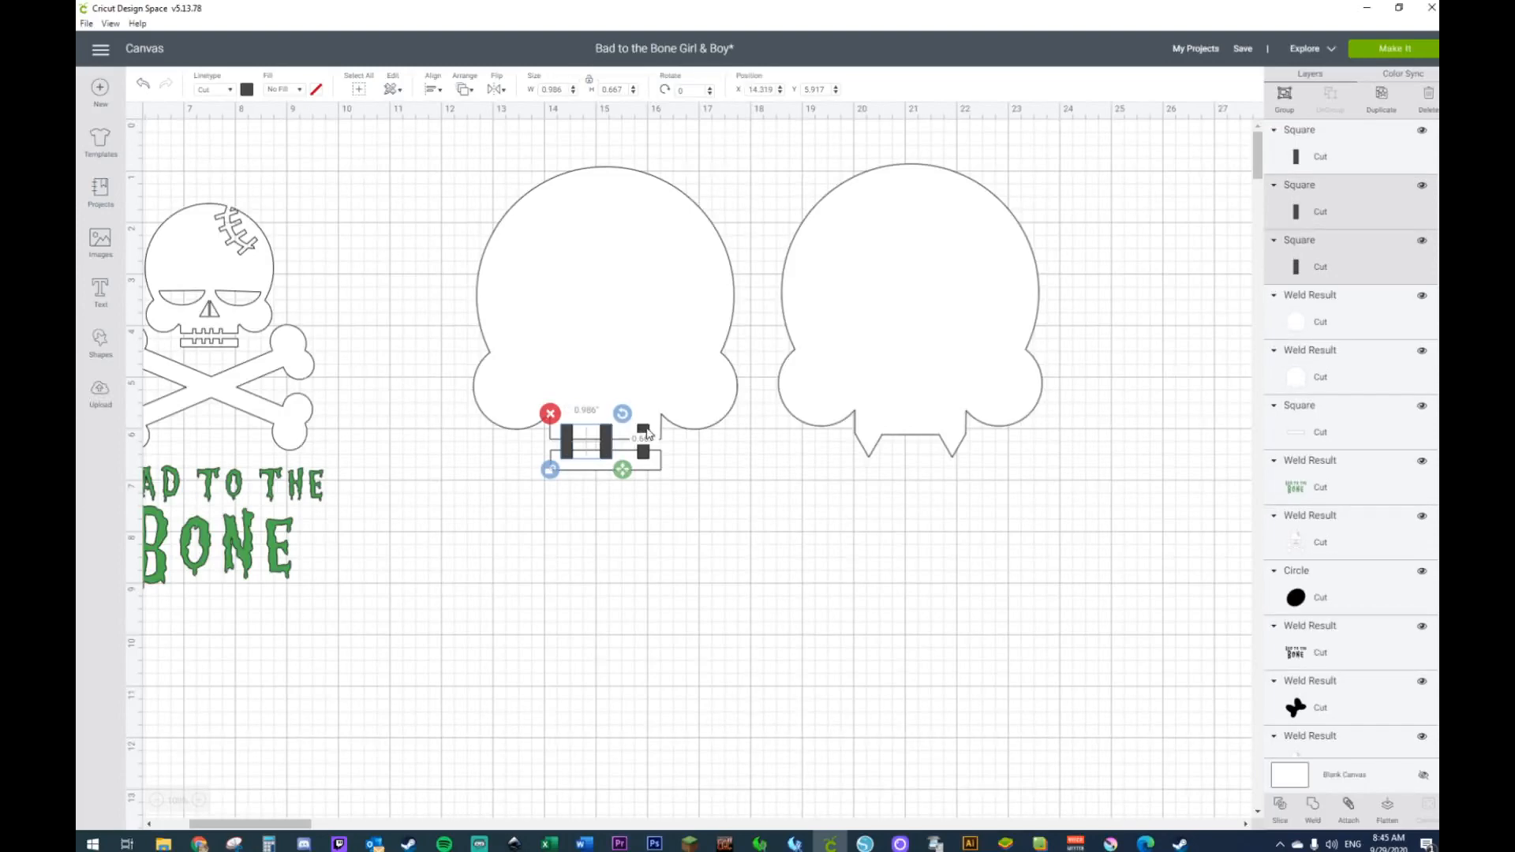
shift+click(636, 382)
right_click(630, 349)
click(654, 637)
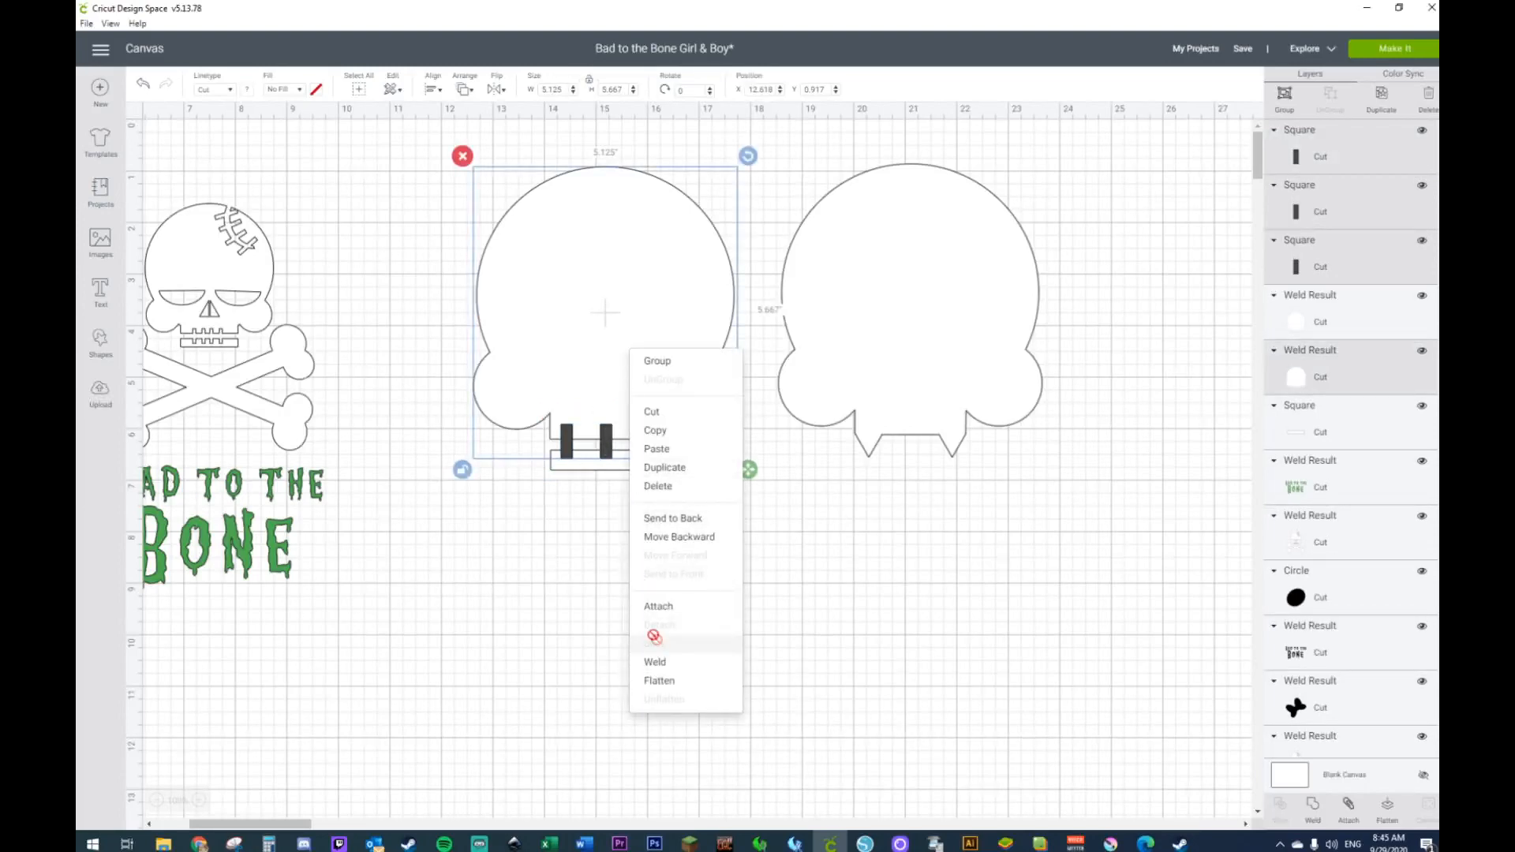
Step: Weld the three small dark bars into one shape
click(570, 440)
shift+click(606, 436)
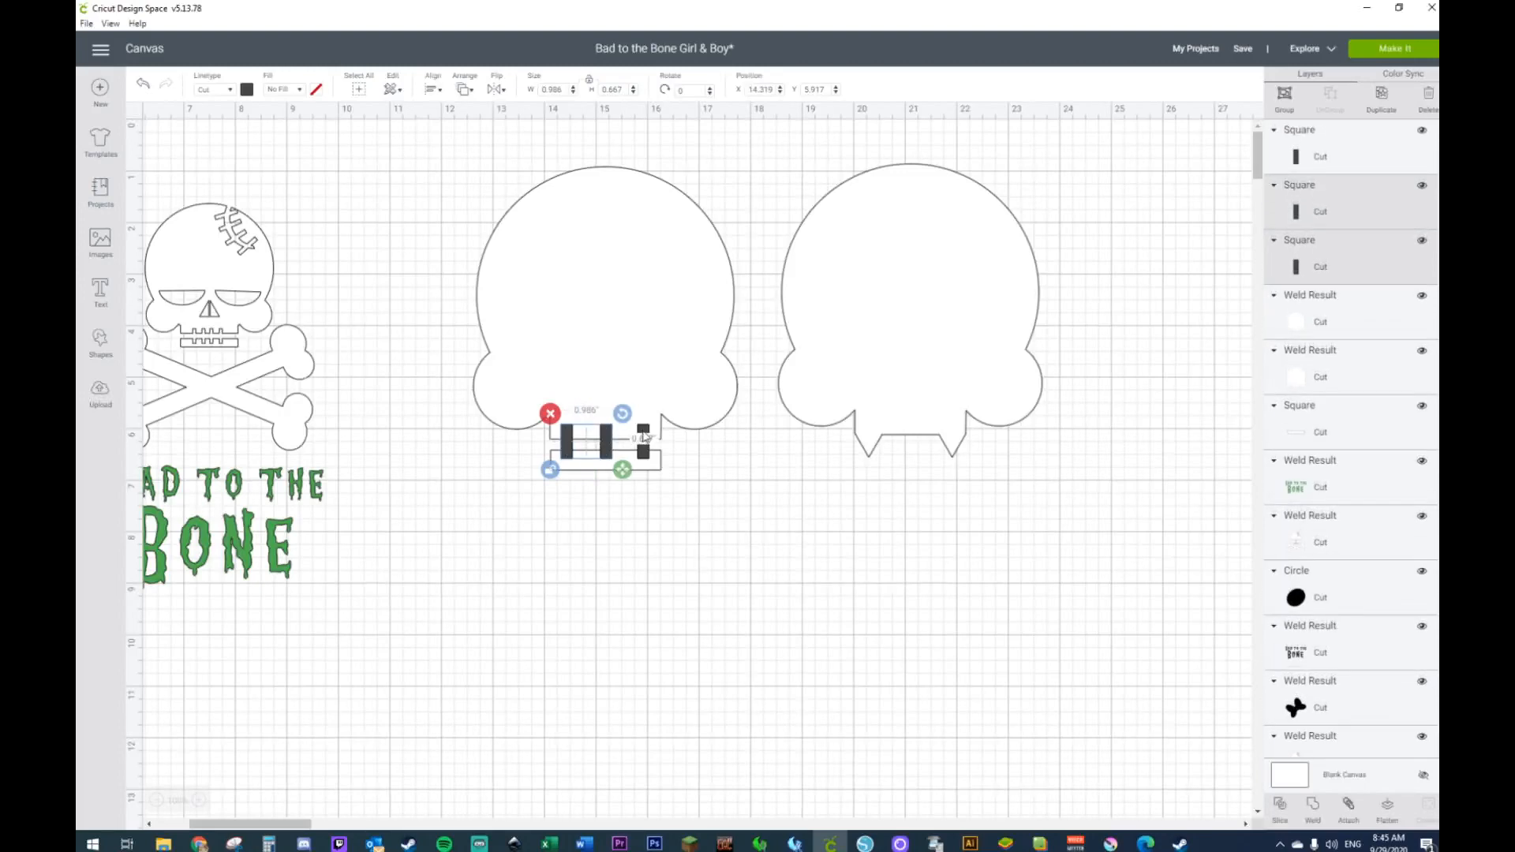
shift+click(644, 439)
right_click(647, 436)
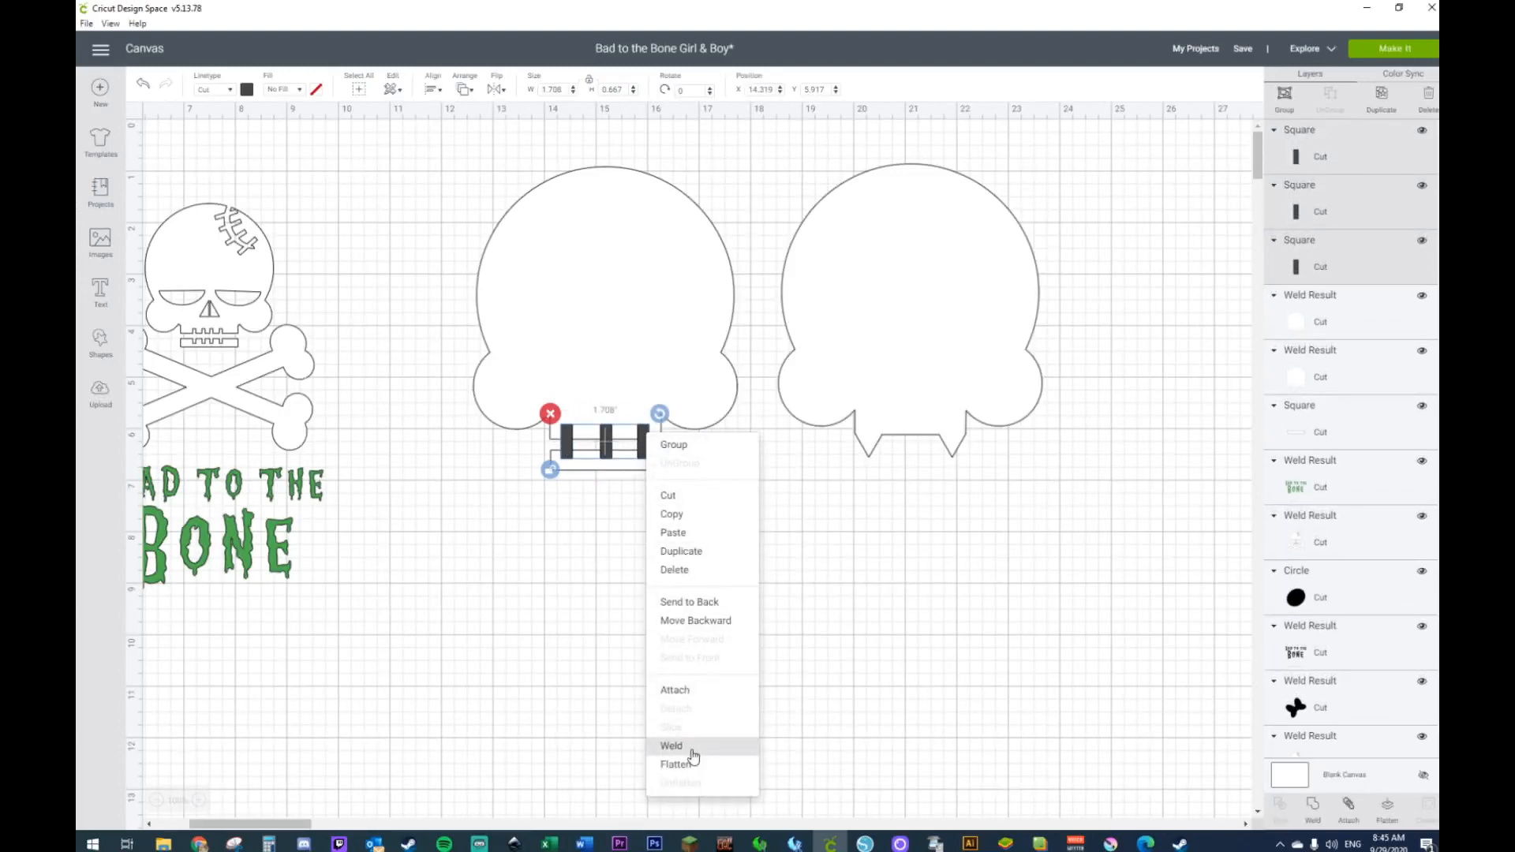
click(689, 743)
Step: Slice the welded bars out of the skull's upper jaw
click(565, 443)
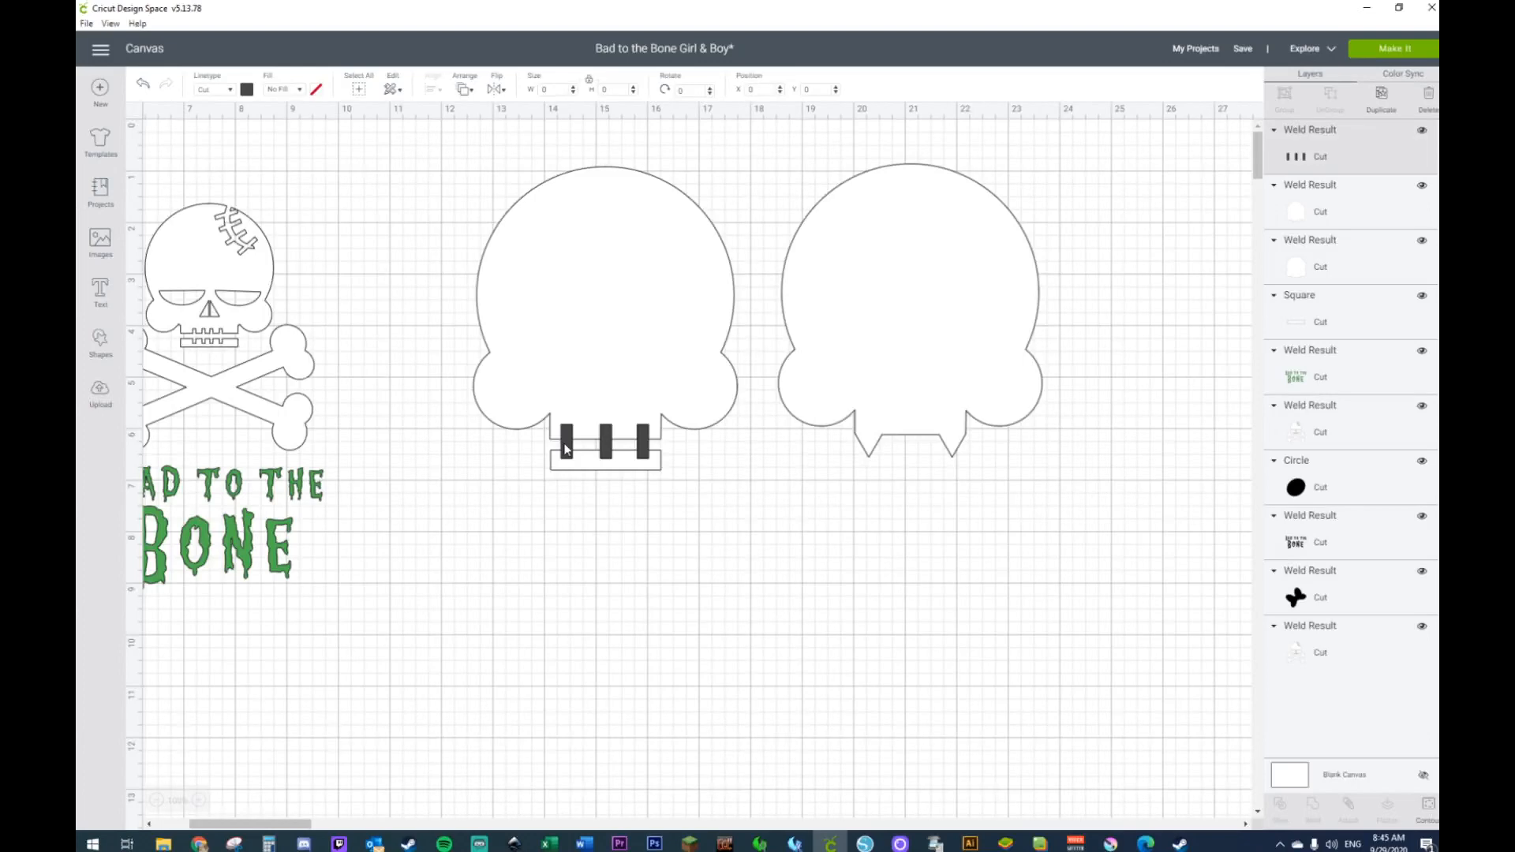
shift+click(582, 329)
right_click(580, 328)
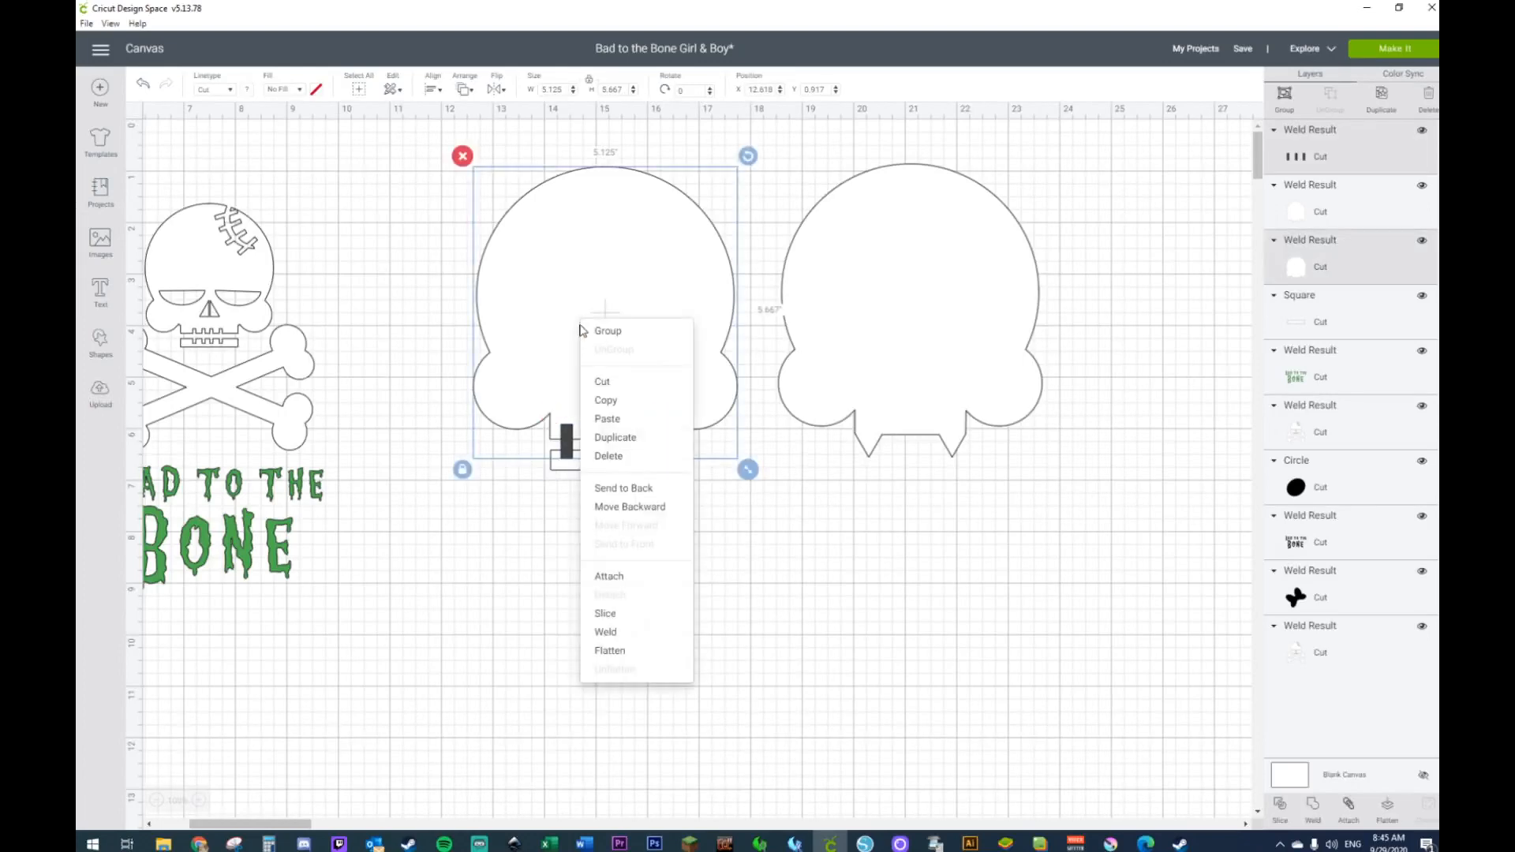
click(605, 614)
Step: Slice the remaining dark bar pieces out of the lower jaw bar
click(567, 460)
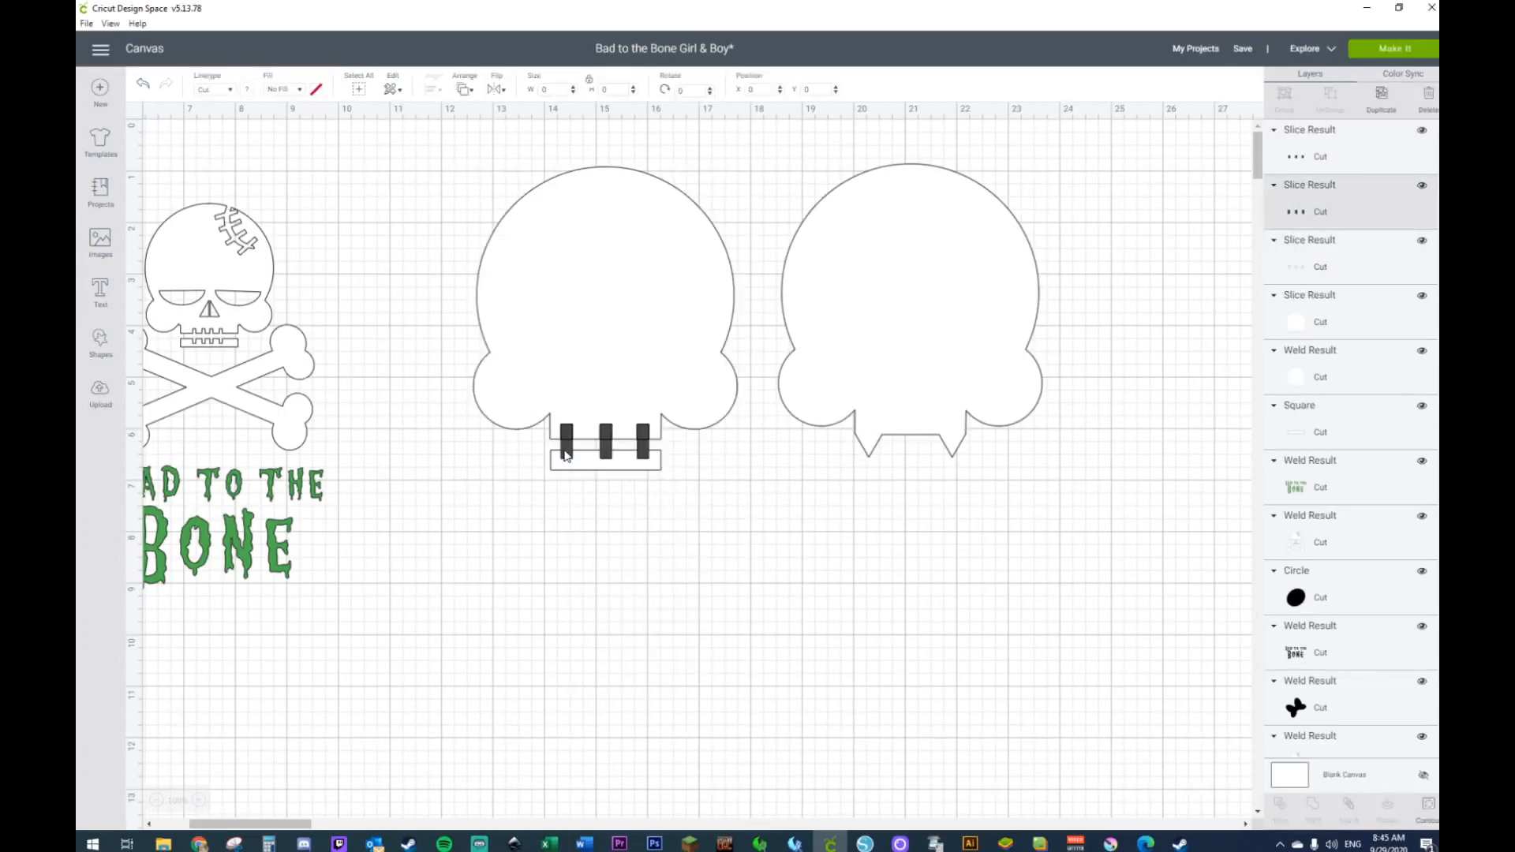
shift+click(574, 470)
right_click(575, 471)
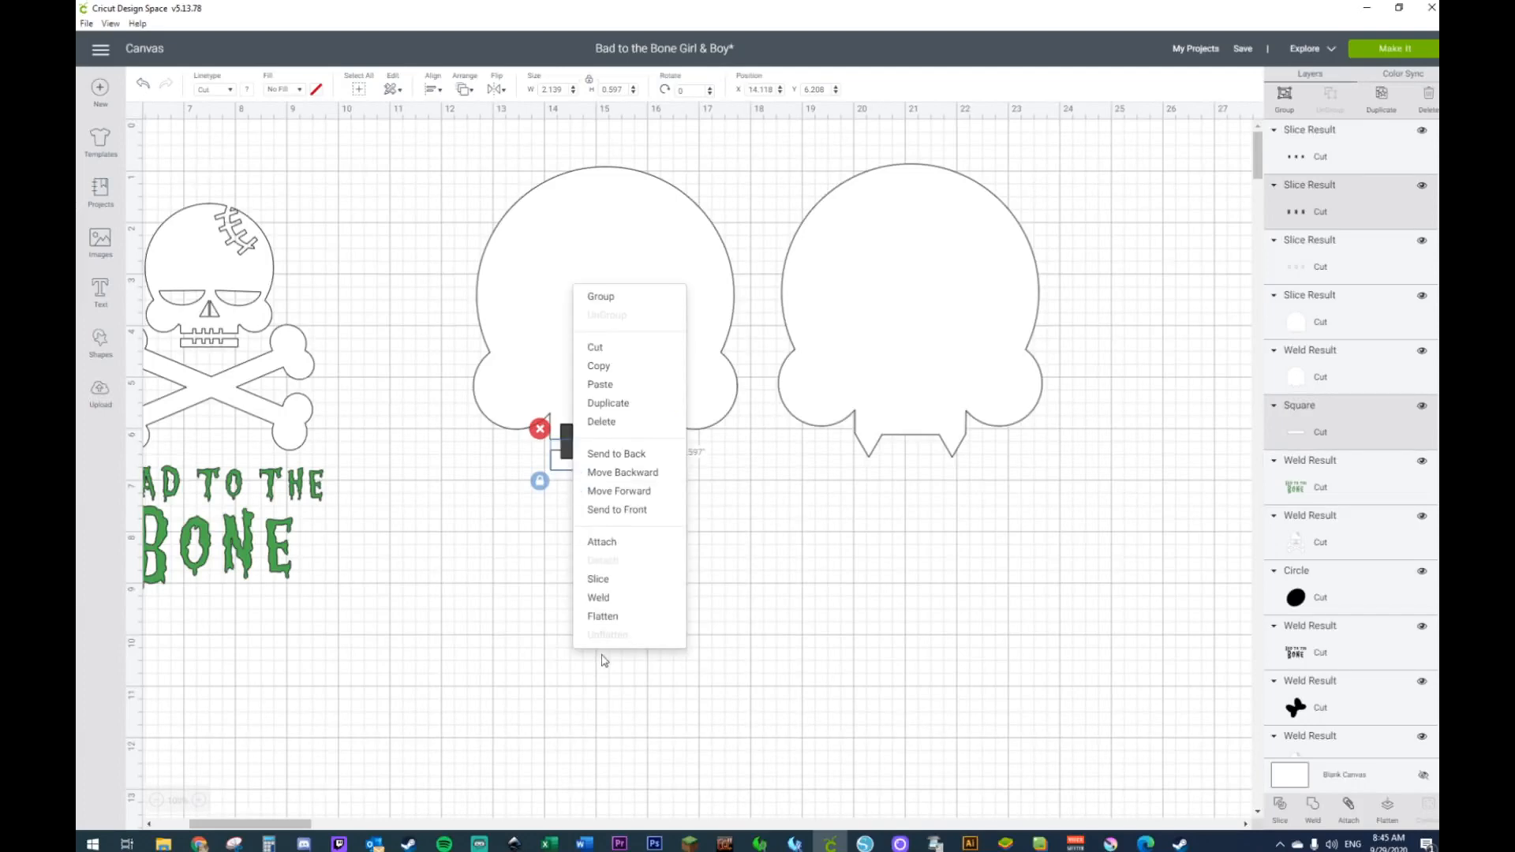
click(596, 580)
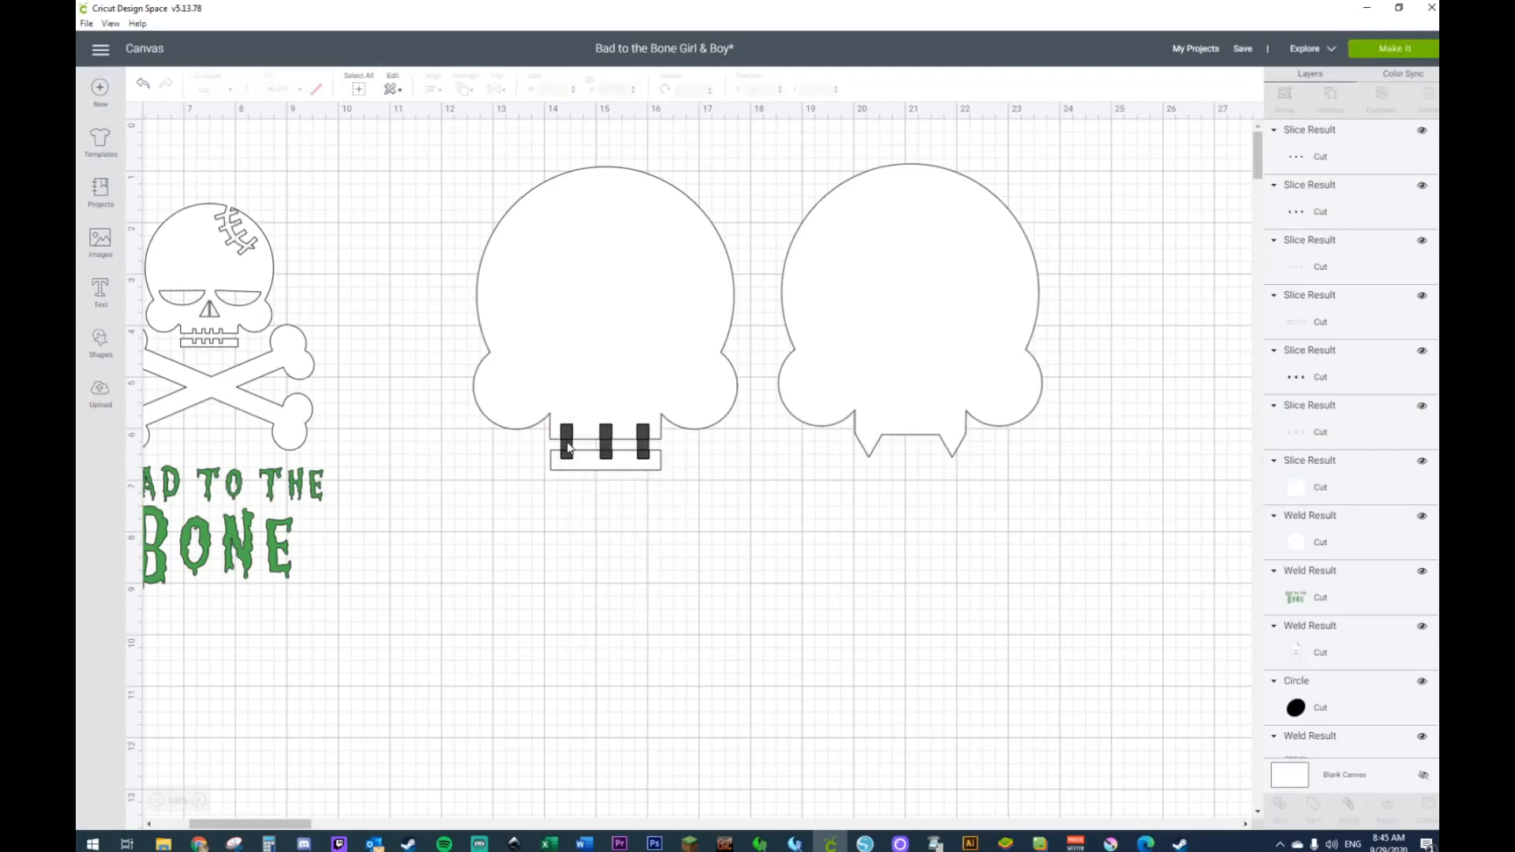
Step: Delete all leftover slice pieces from the tooth gaps in the upper and lower jaw
click(568, 449)
key(Delete)
click(568, 439)
key(Delete)
click(567, 439)
key(Delete)
click(572, 457)
key(Delete)
click(572, 457)
key(Delete)
Step: Nudge the lower jaw bar up by 0.1 inch to a Y position of 6.317
click(593, 470)
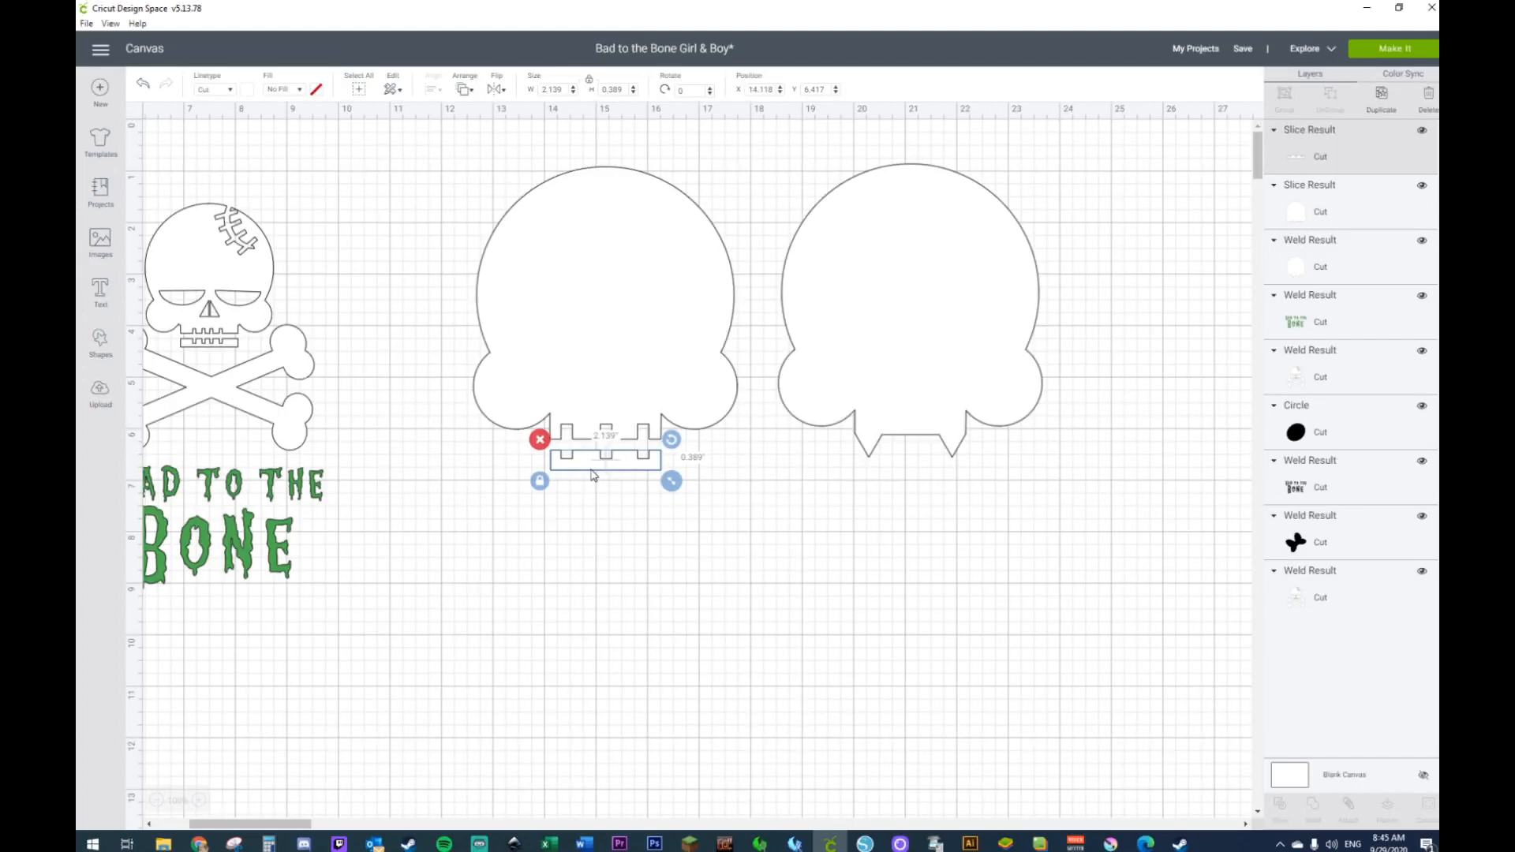
key(Up)
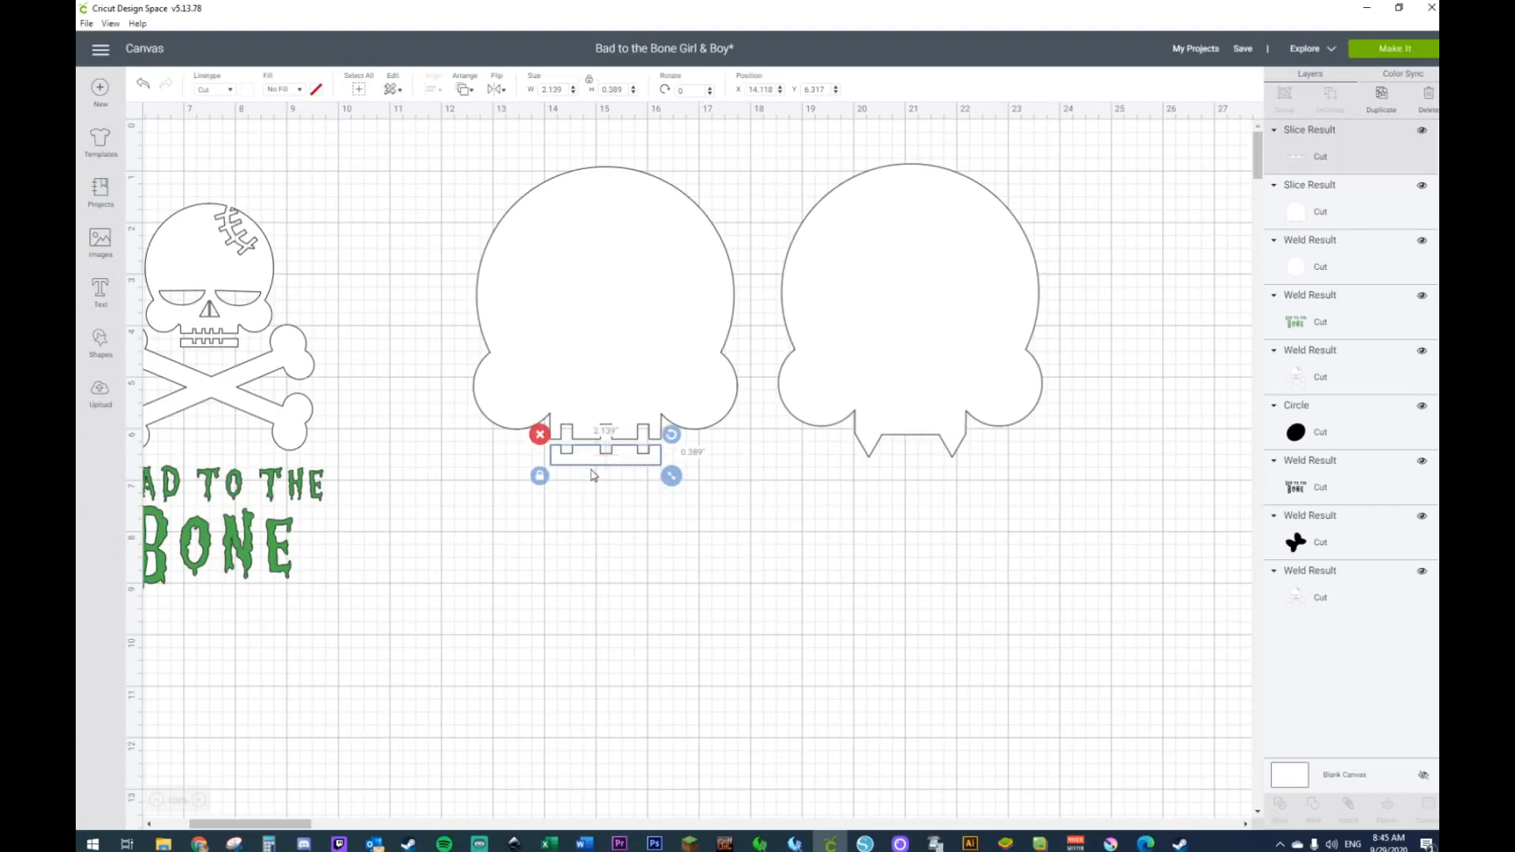
click(639, 651)
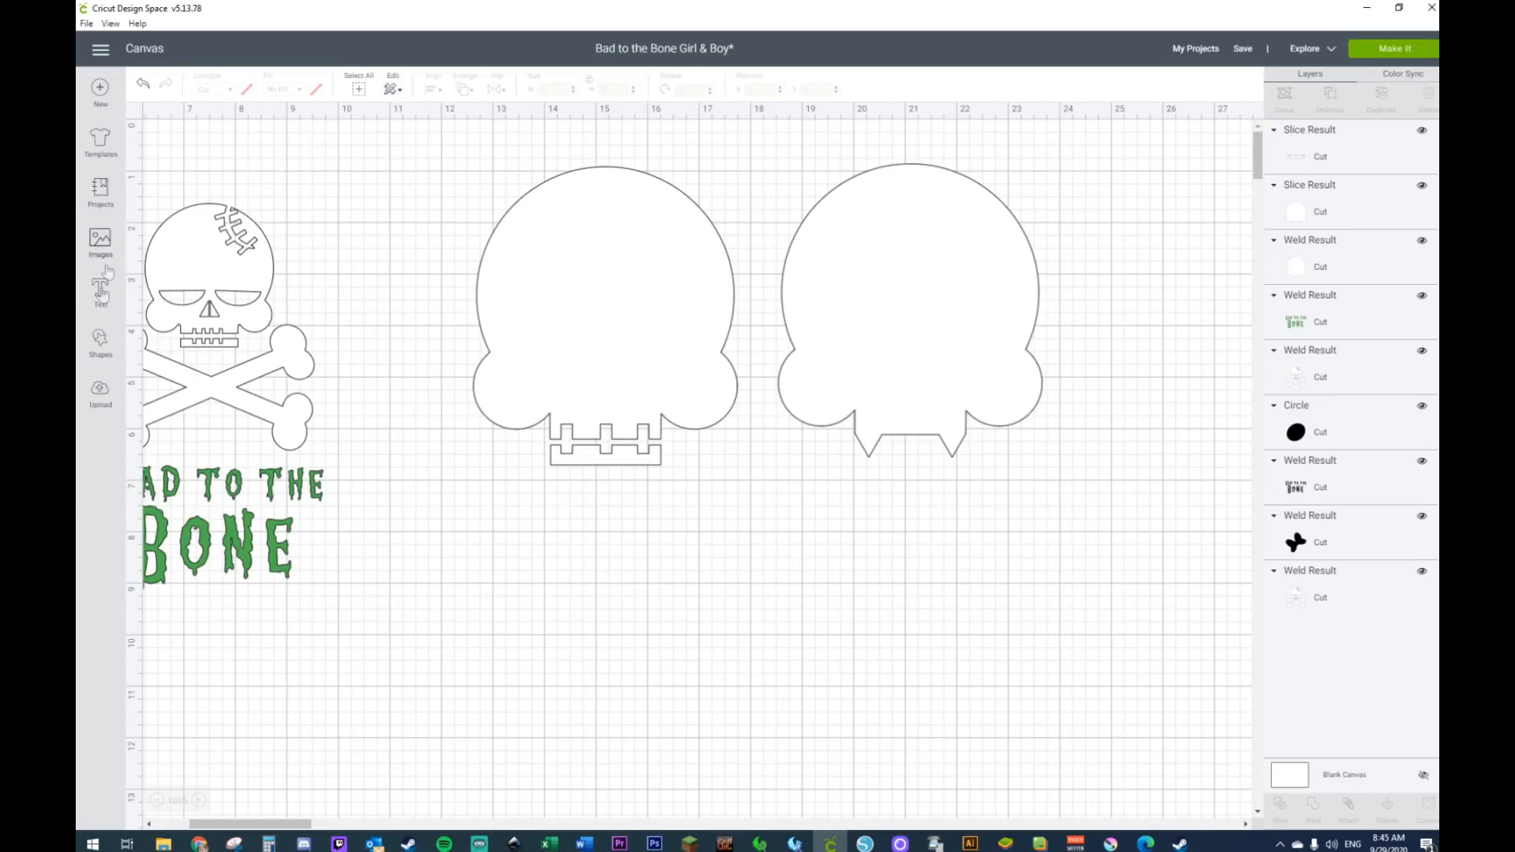
Step: Add a heart and a triangle and place them side by side below the two skulls
click(106, 347)
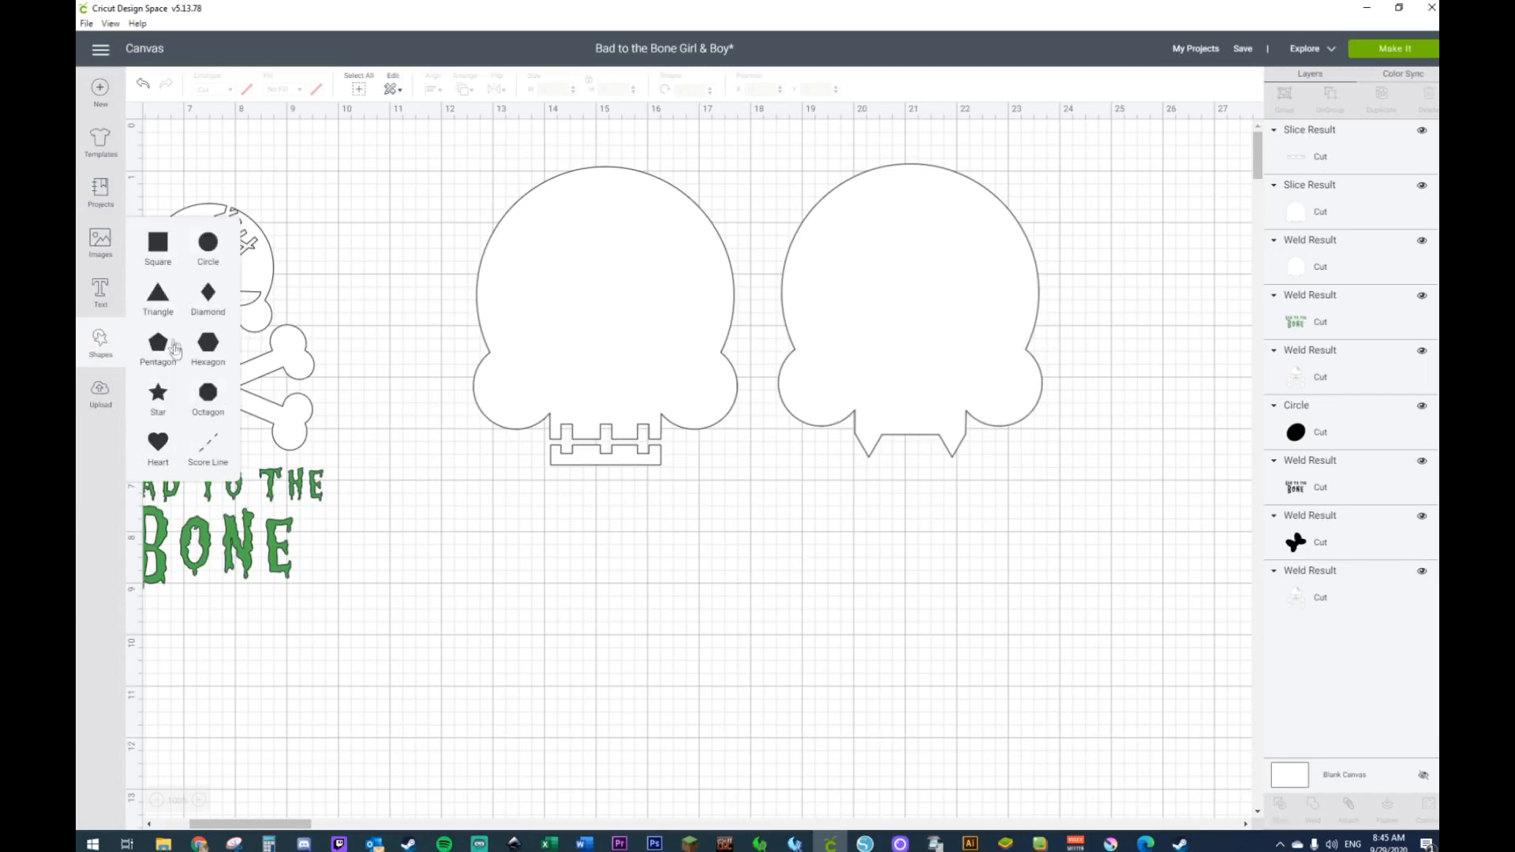
click(158, 442)
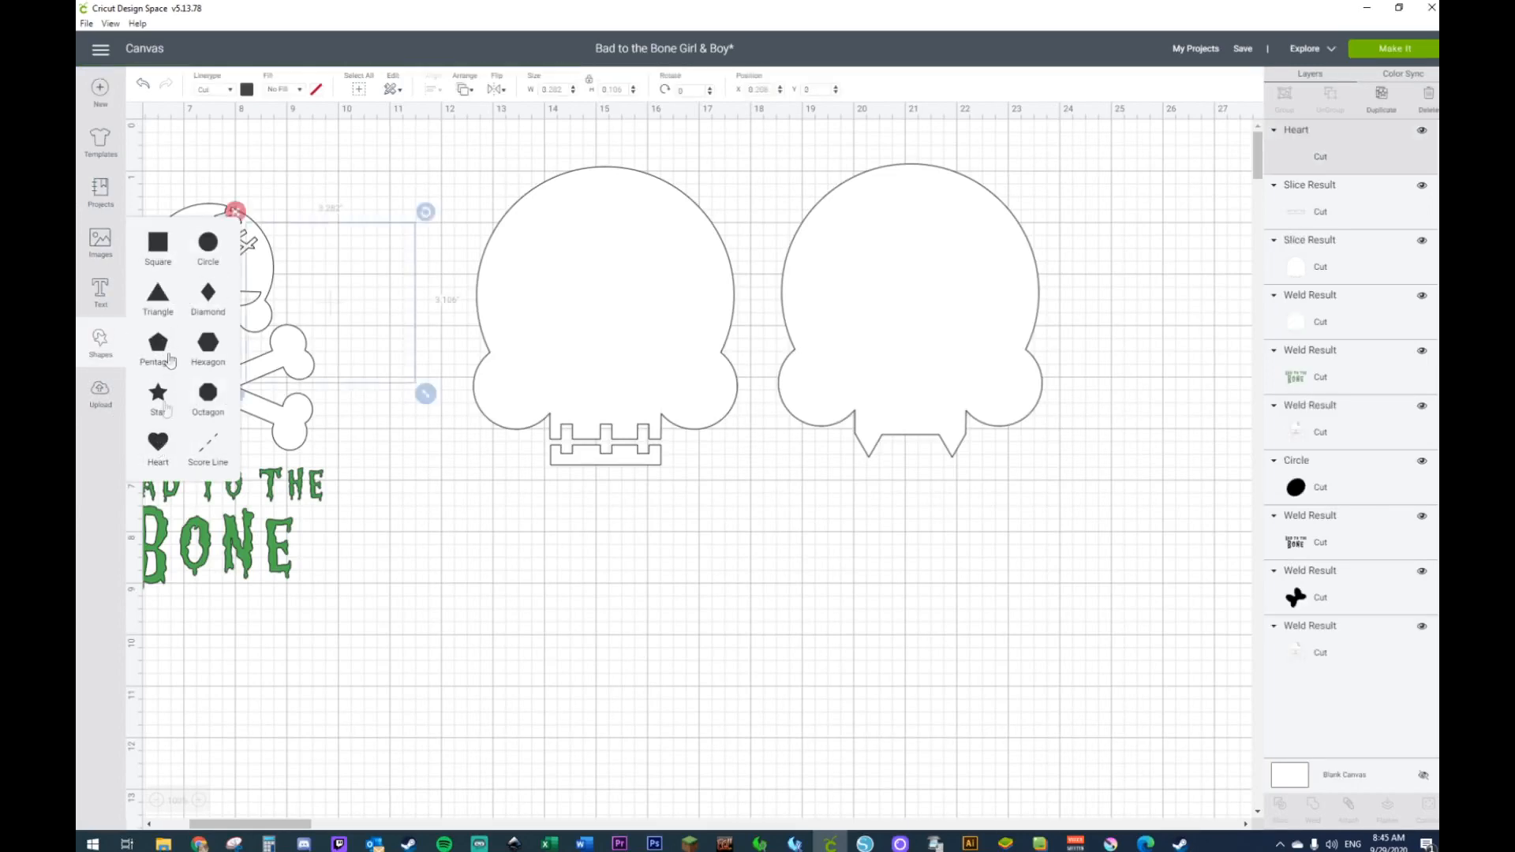
click(167, 293)
drag(339, 346, 465, 539)
drag(367, 288, 853, 603)
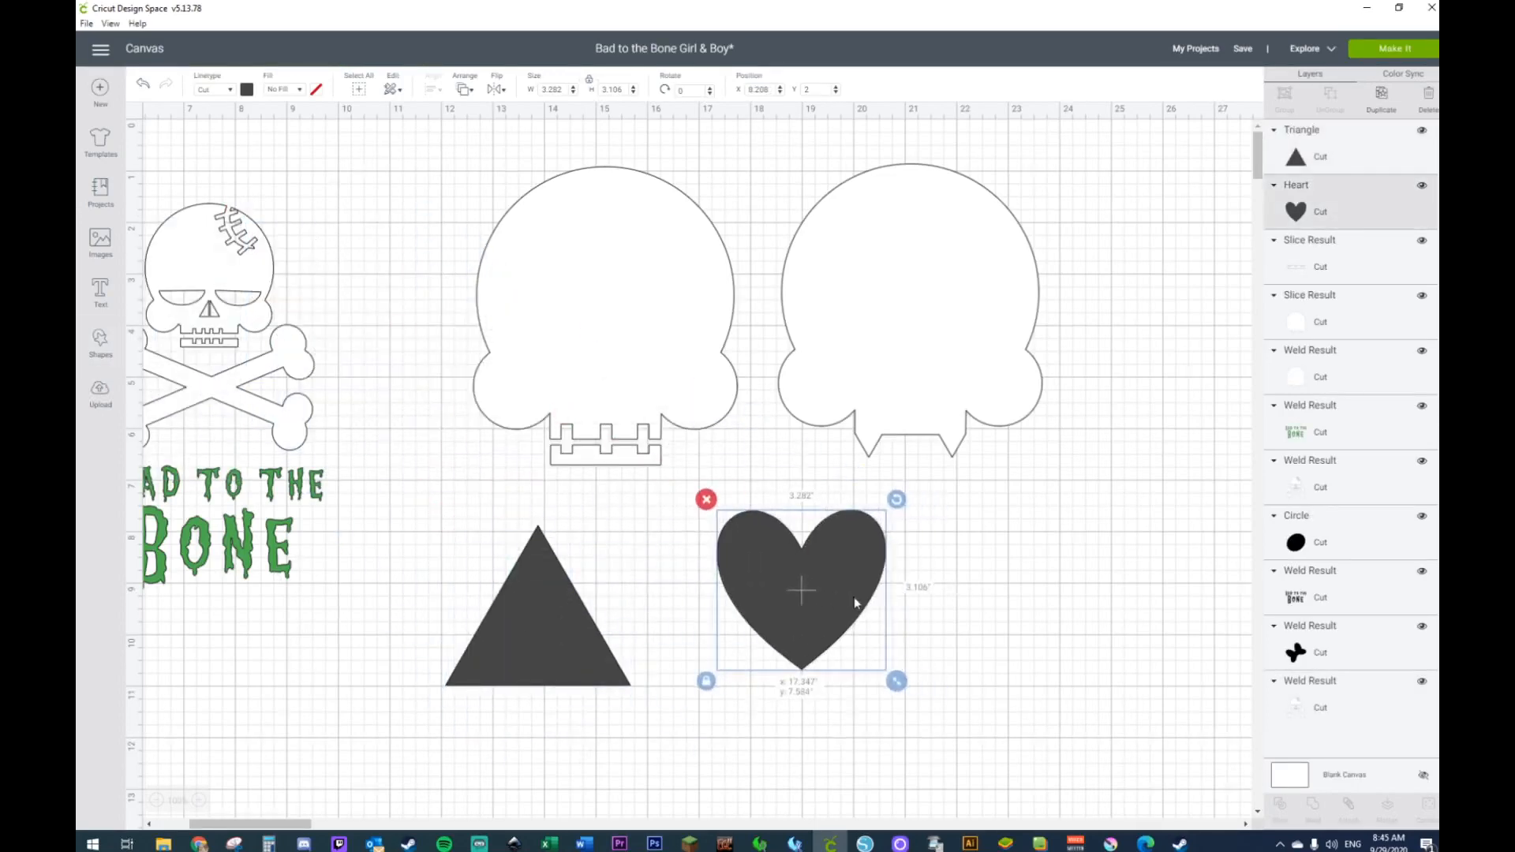
Step: Flip the heart vertically, shrink it and place it as the nose on the fanged skull
click(488, 94)
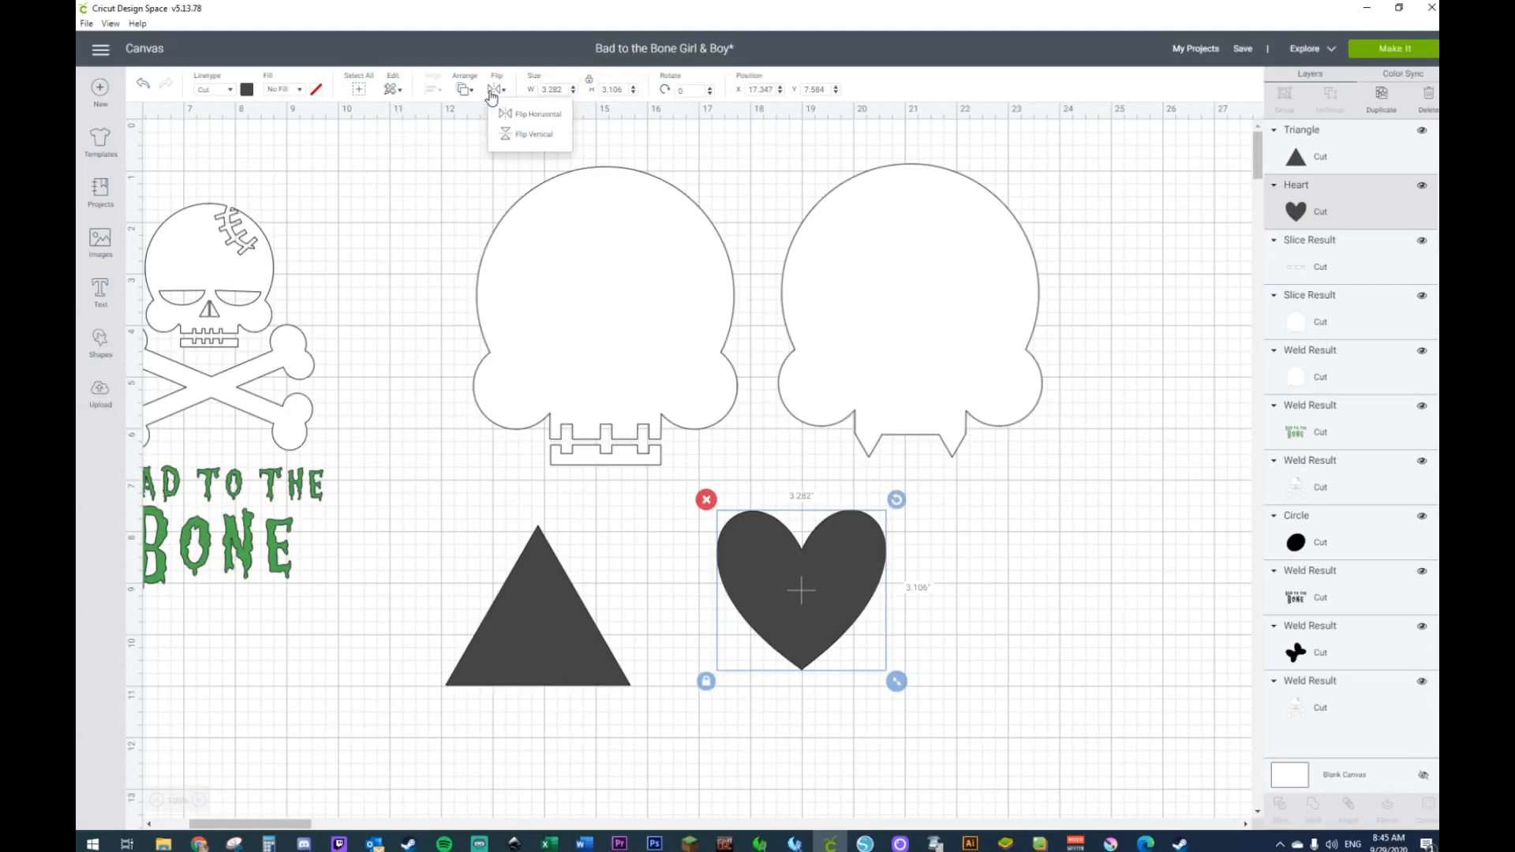
click(536, 145)
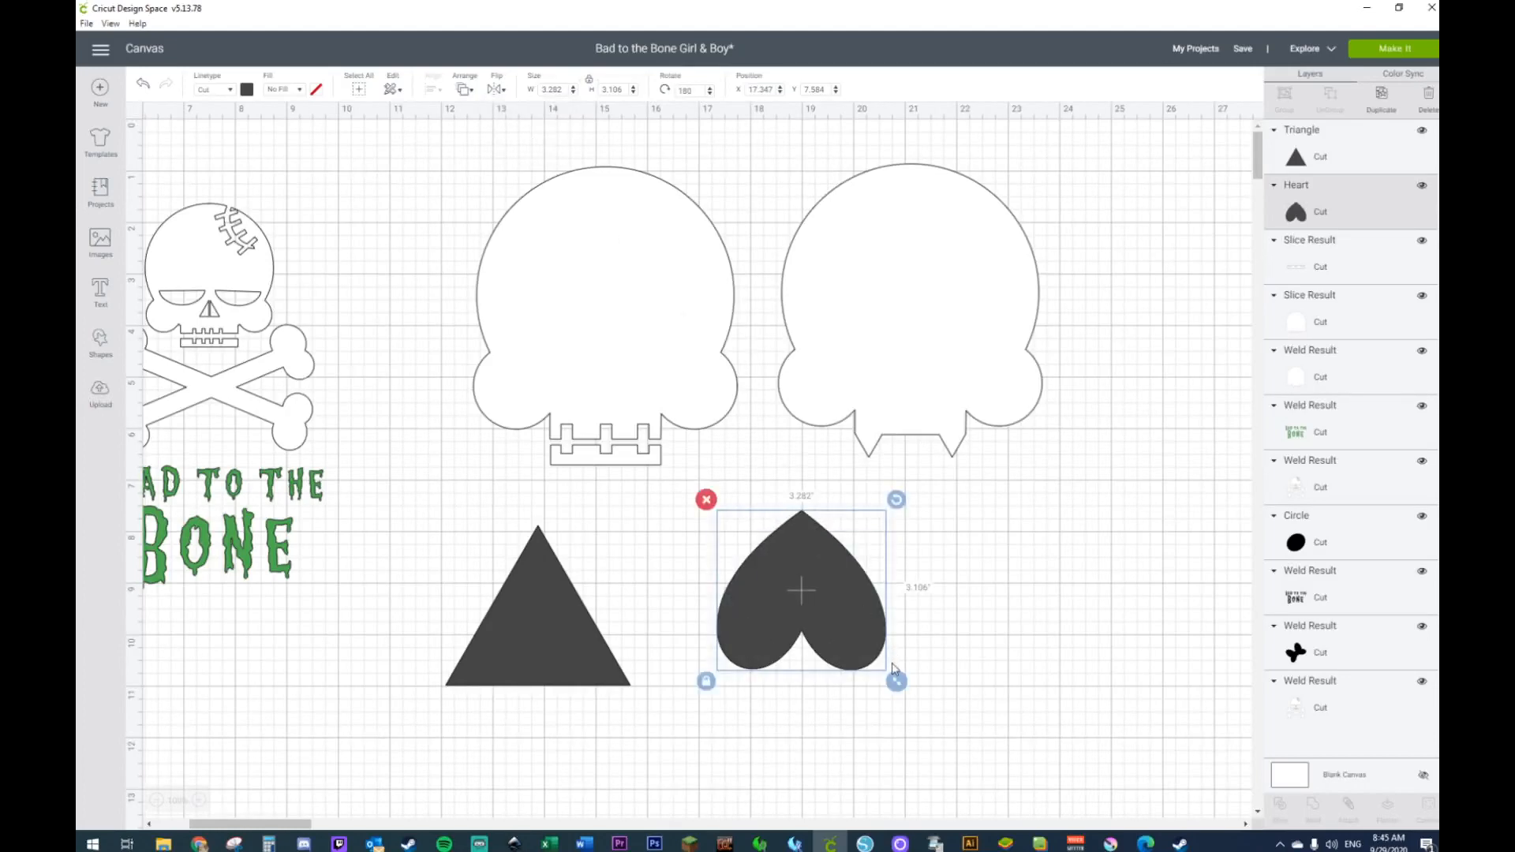
mouse_move(896, 693)
mouse_down()
mouse_move(788, 578)
mouse_move(804, 499)
mouse_move(924, 364)
mouse_up()
click(740, 643)
Step: Shrink the triangle to about 1.329 by 1.151 inches and place it below the toothed skull
click(526, 637)
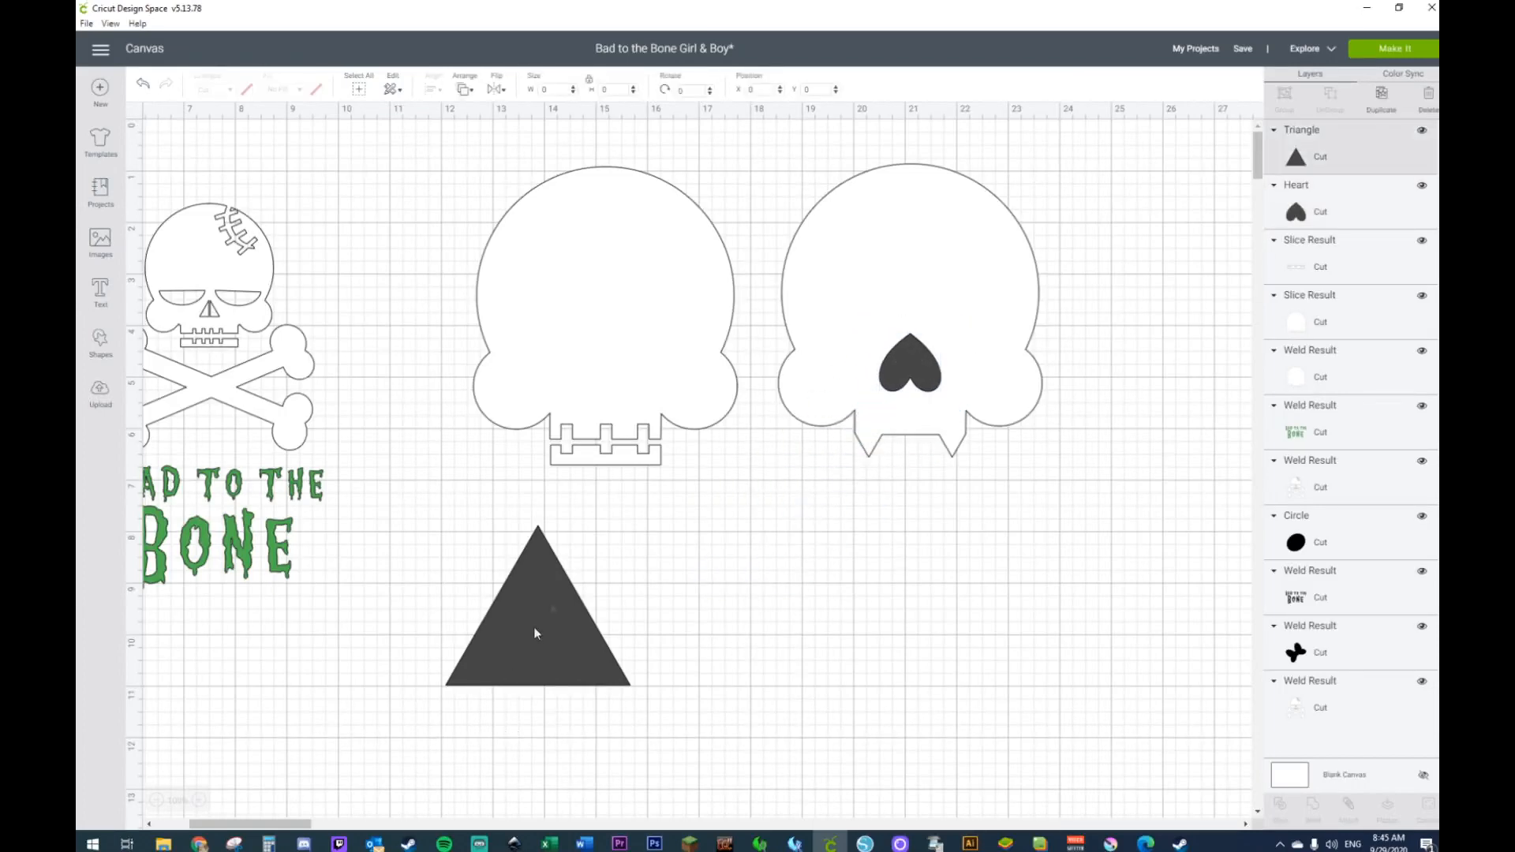
drag(528, 643, 649, 557)
drag(761, 609, 617, 604)
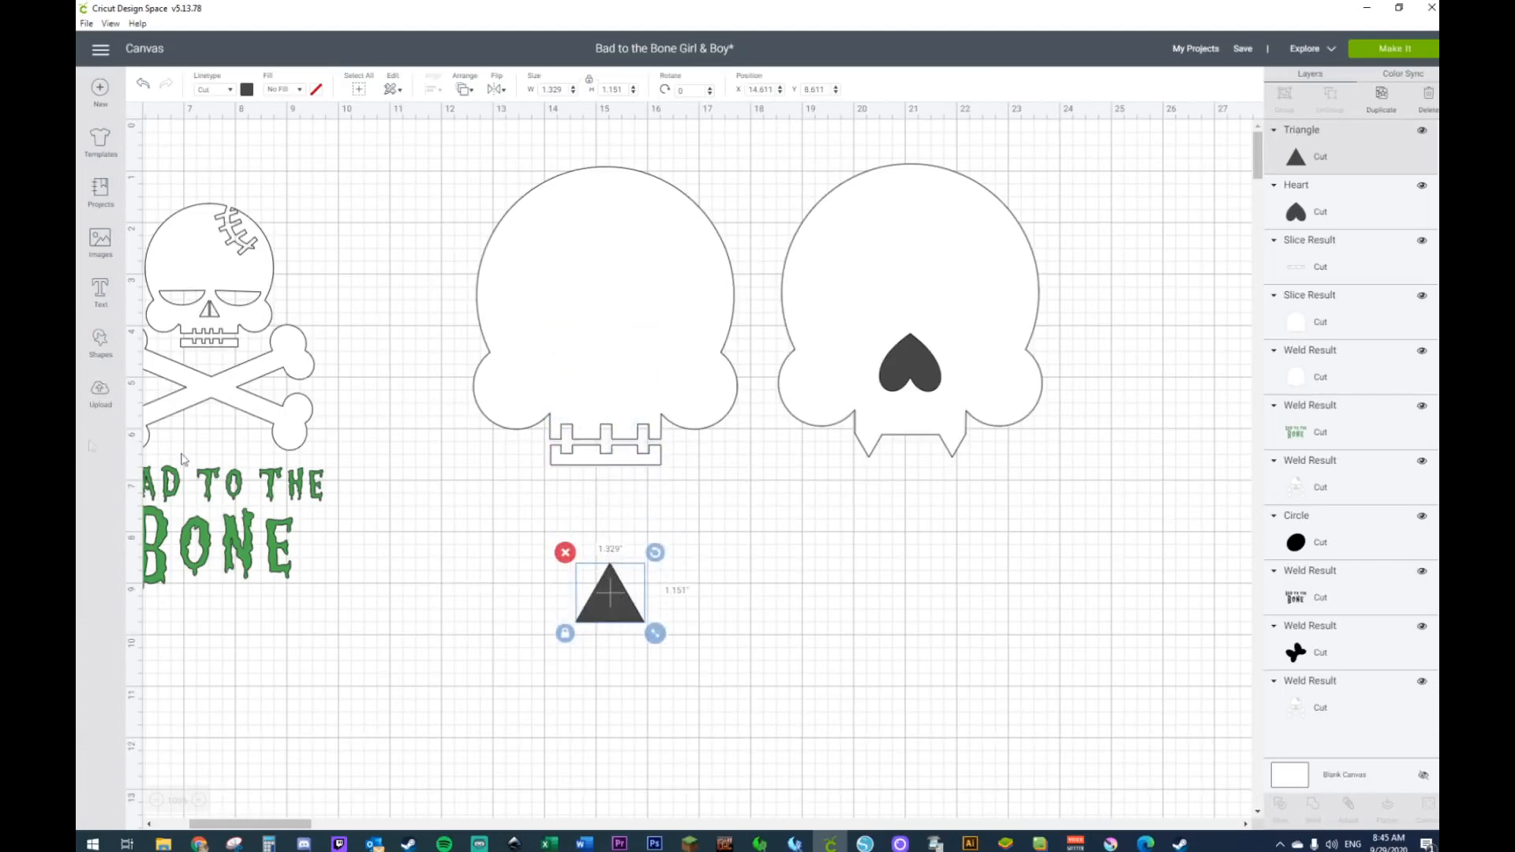
Step: Add a square reshaped into a thin vertical bar about 2.042 inches tall and place it across the middle of the triangle
click(99, 335)
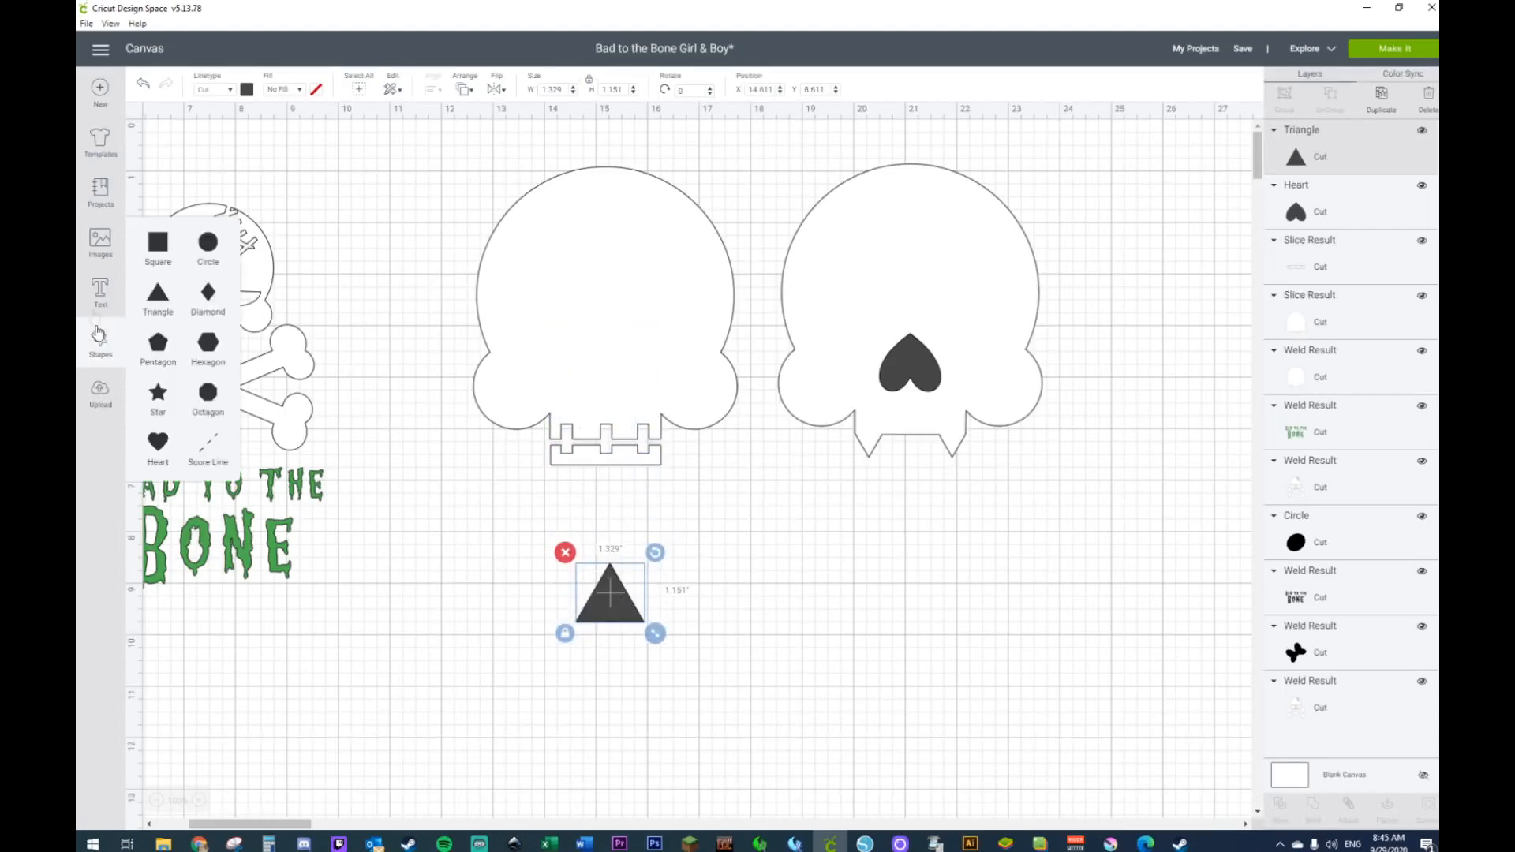
click(155, 246)
drag(412, 376, 458, 533)
click(332, 598)
drag(514, 599, 608, 625)
Step: Center the thin vertical bar and the triangle on each other
drag(752, 568, 560, 655)
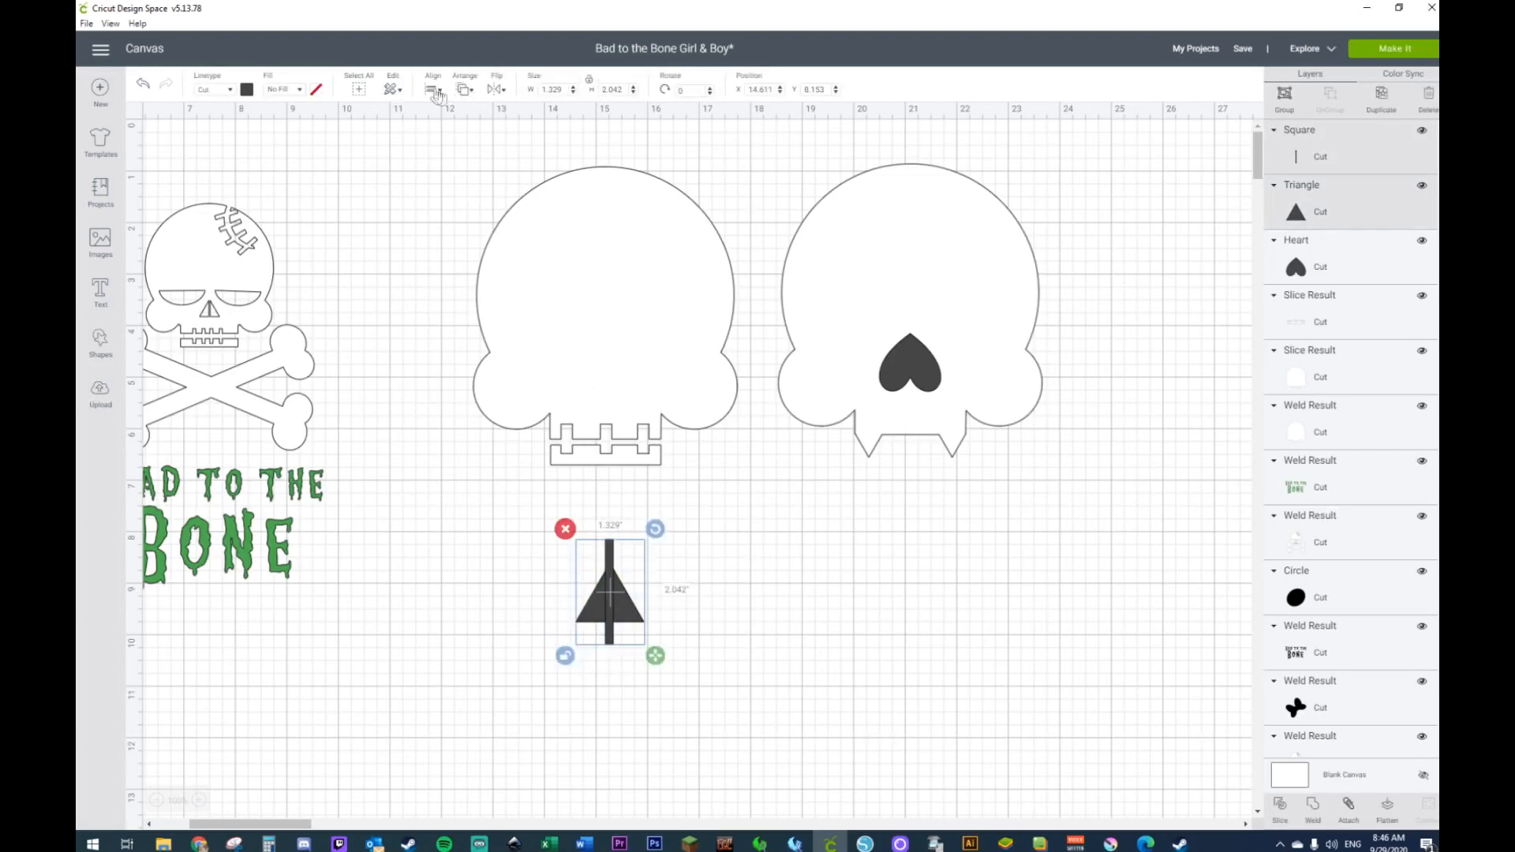
click(405, 103)
click(490, 248)
Step: Slice the bar out of the triangle and keep only the split triangle, placed as the nose on the toothed skull
right_click(661, 624)
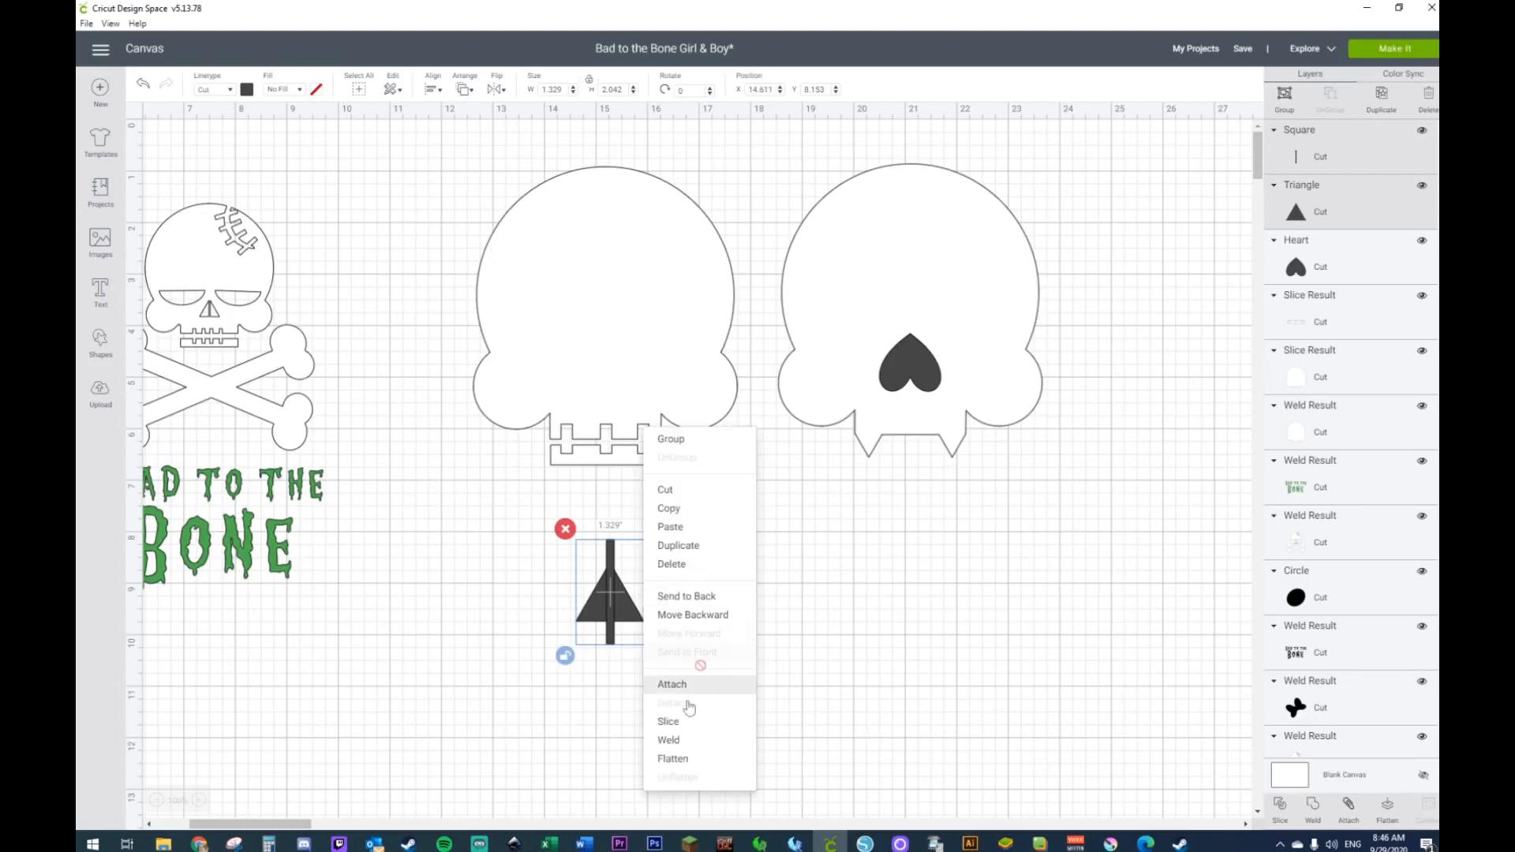
click(691, 723)
drag(633, 610, 615, 355)
drag(550, 543, 662, 674)
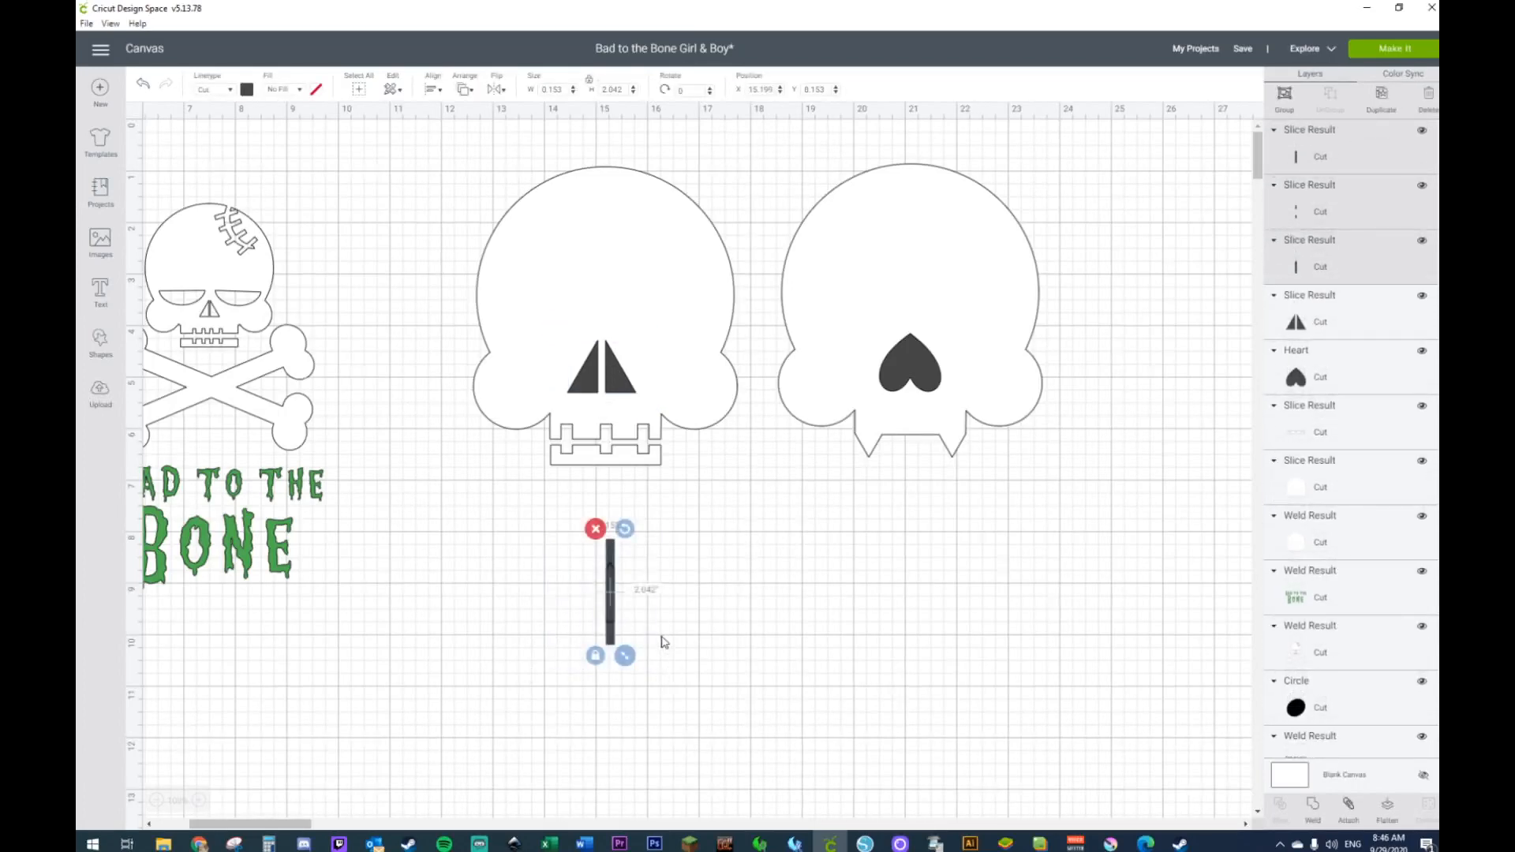
key(Delete)
Step: Slightly shrink the toothed skull's split-triangle nose, and shrink the fanged skull's heart nose to about 0.949 by 0.898 inches
click(639, 390)
drag(653, 410, 627, 386)
click(837, 596)
click(915, 369)
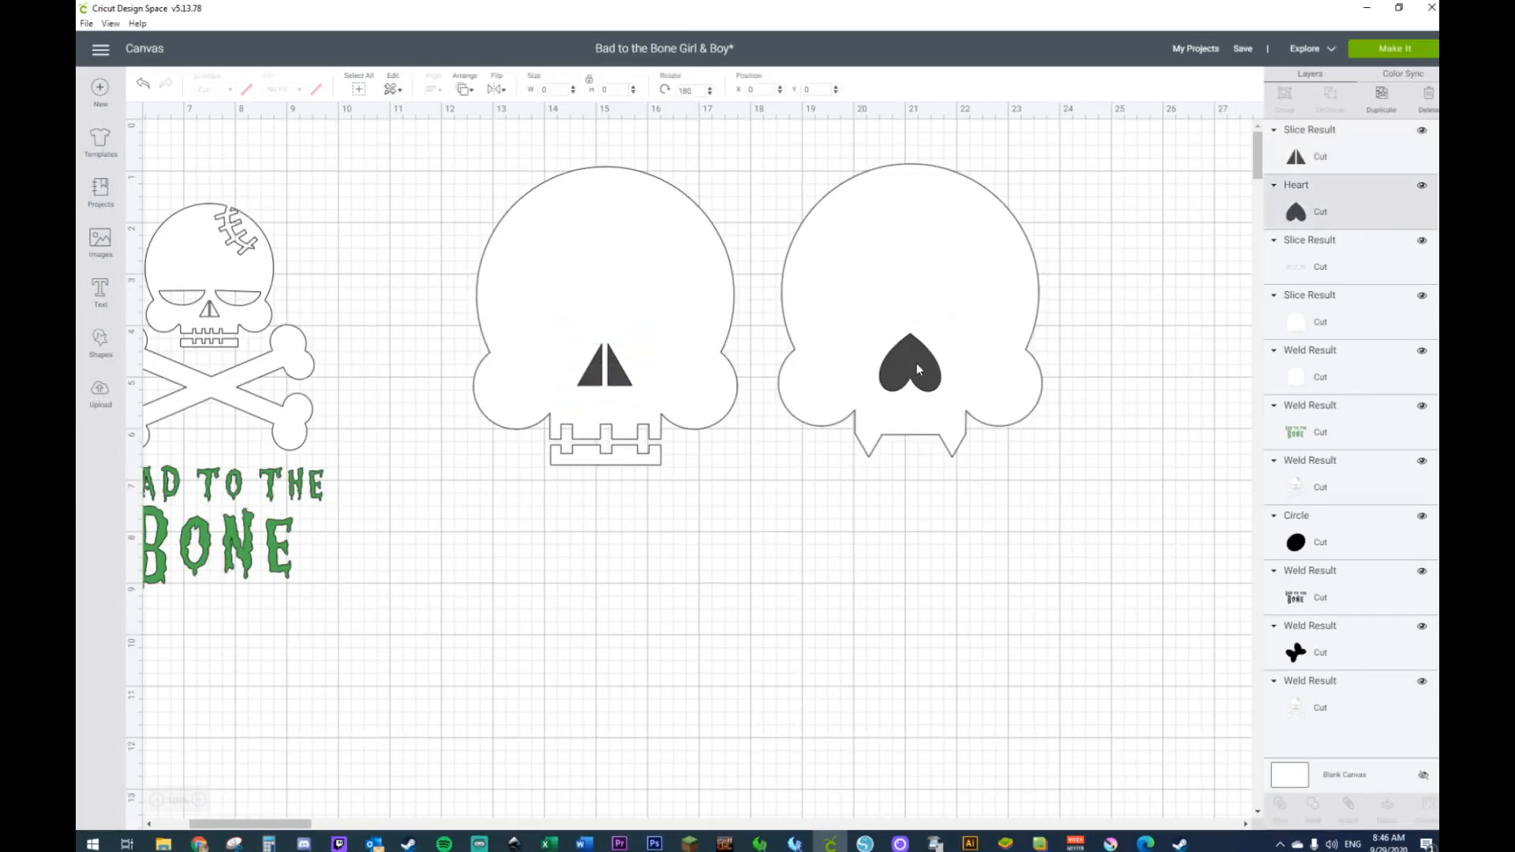
drag(952, 403, 932, 375)
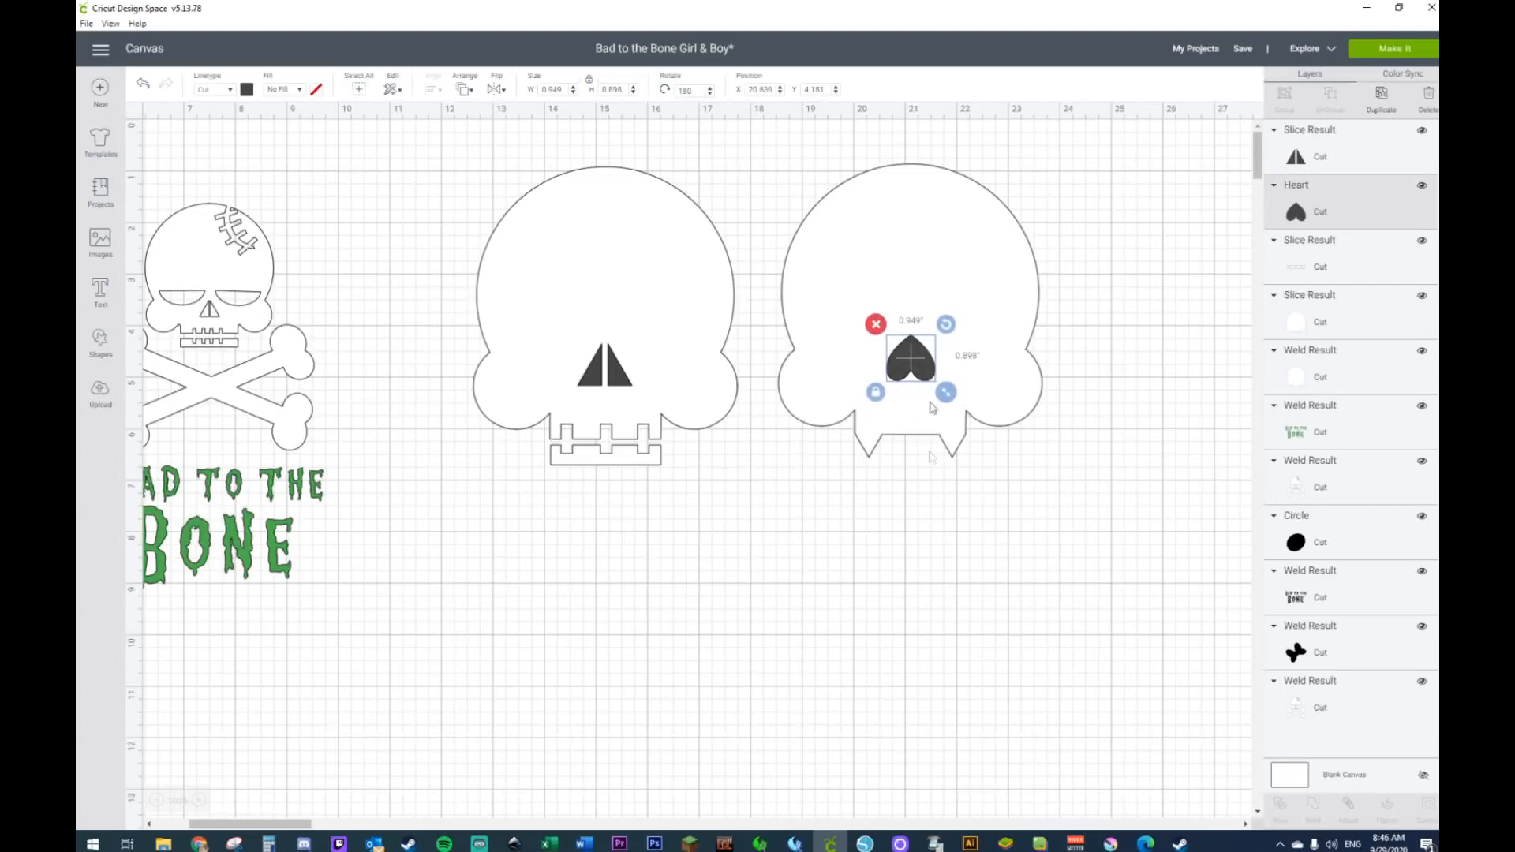
click(861, 583)
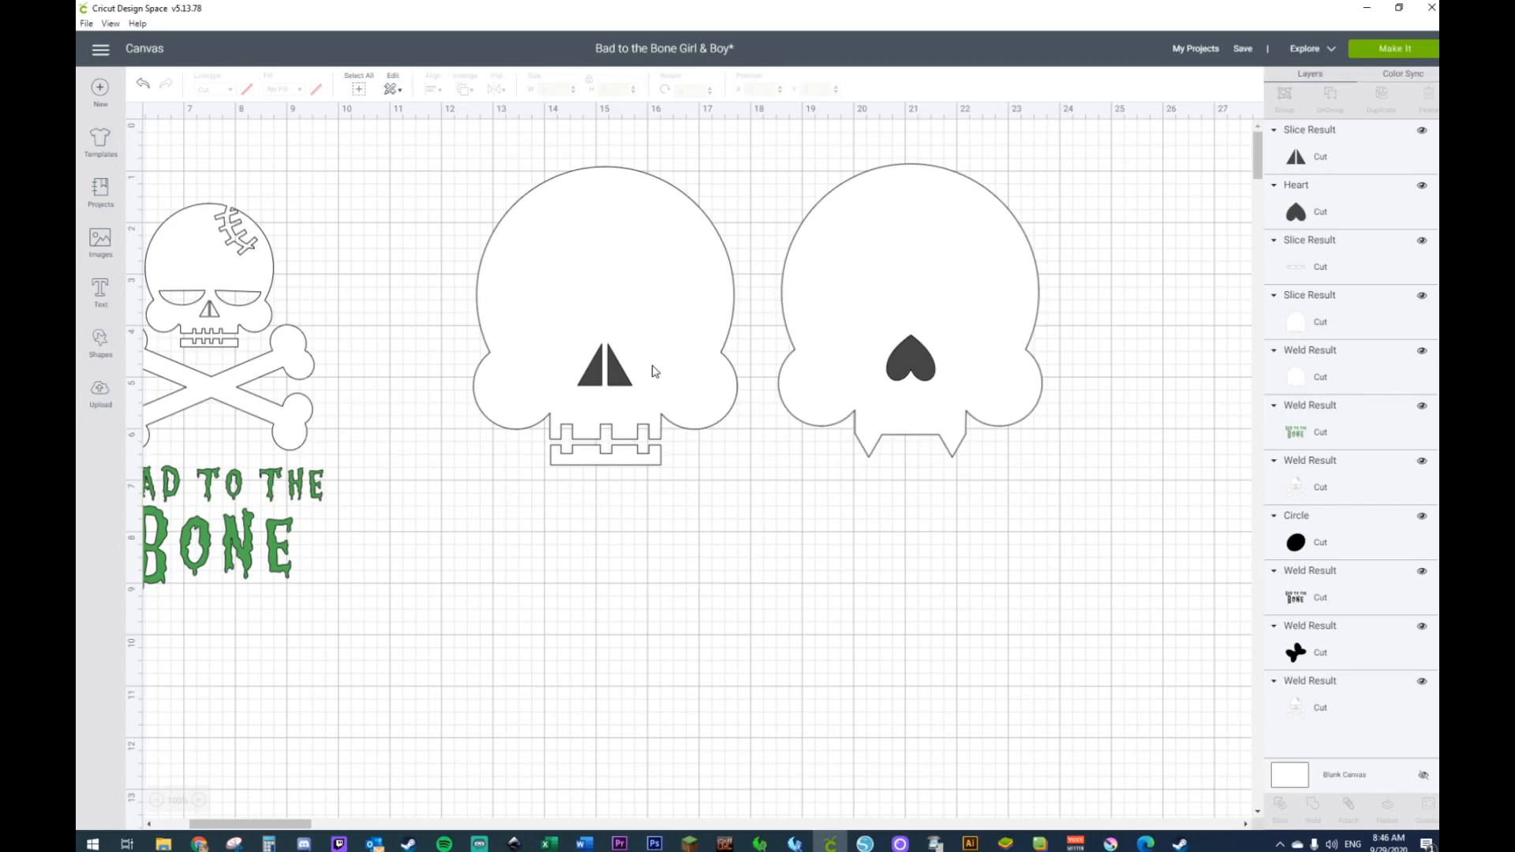
Step: Center the split-triangle nose horizontally on the toothed skull
drag(431, 251, 628, 386)
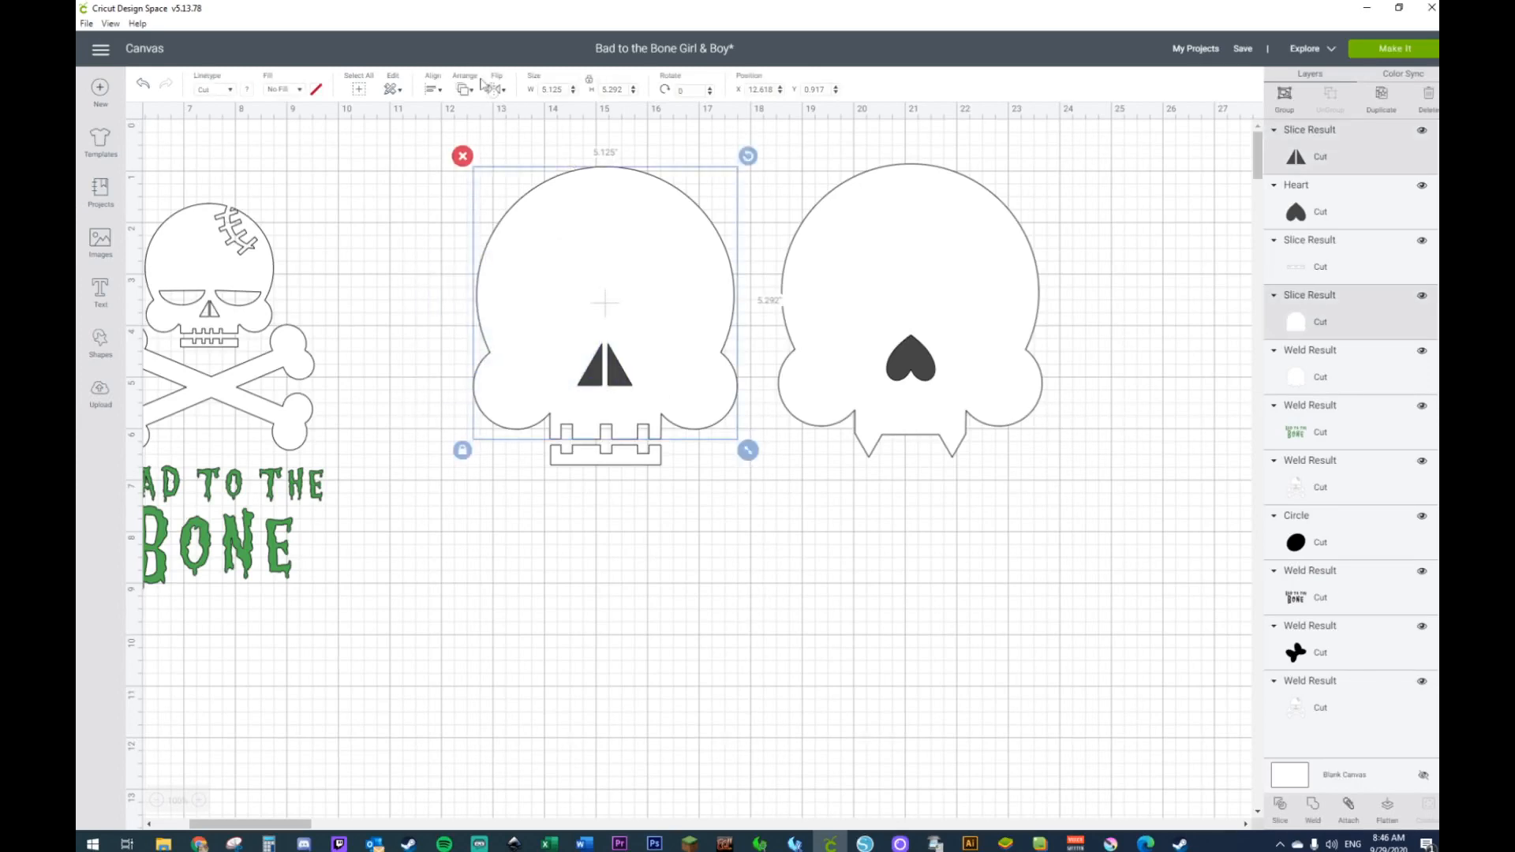
click(433, 91)
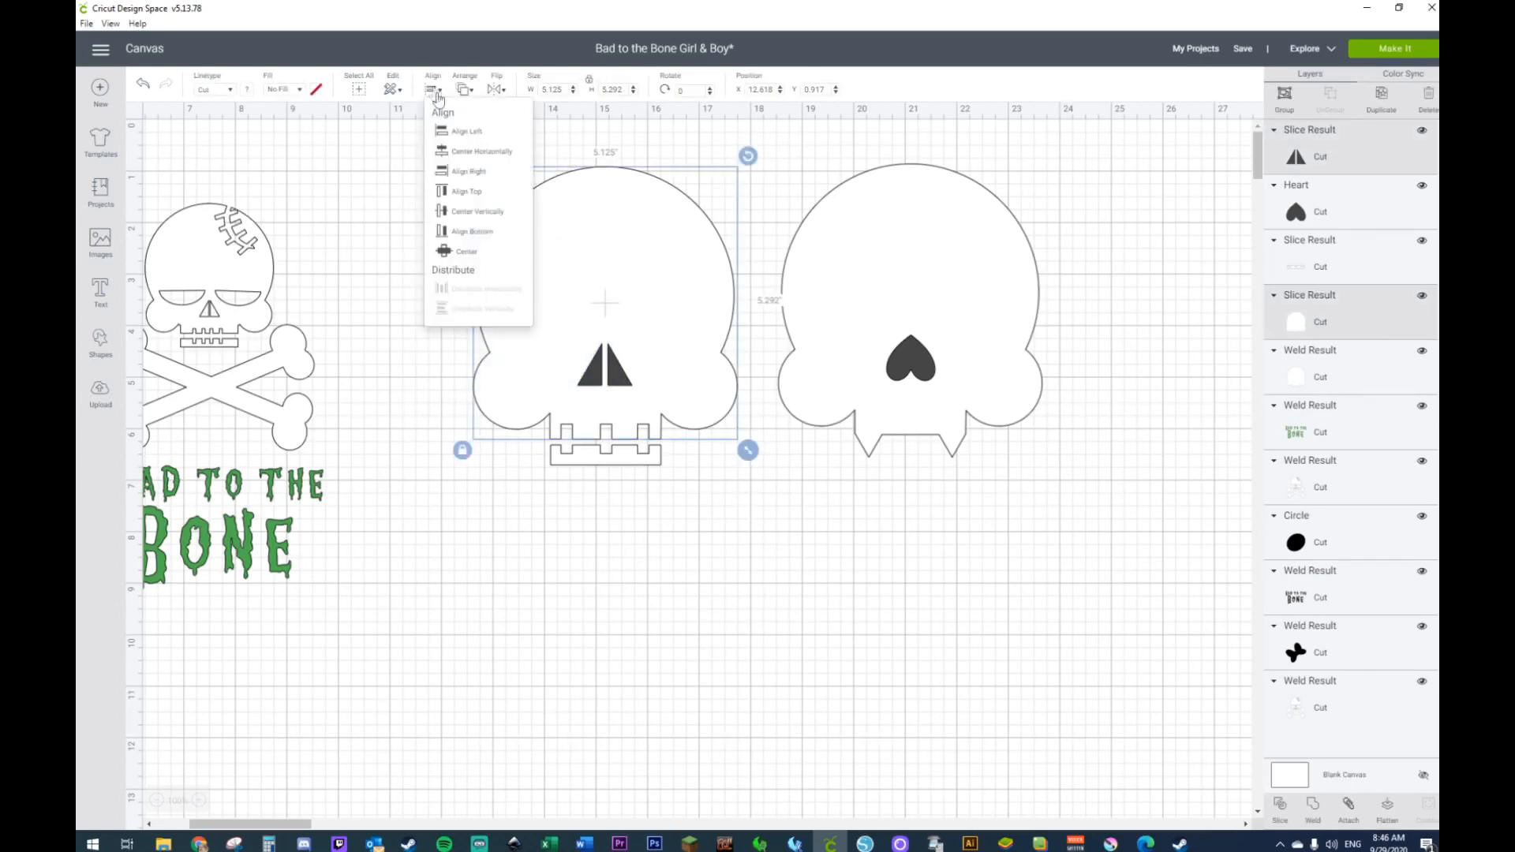
click(466, 155)
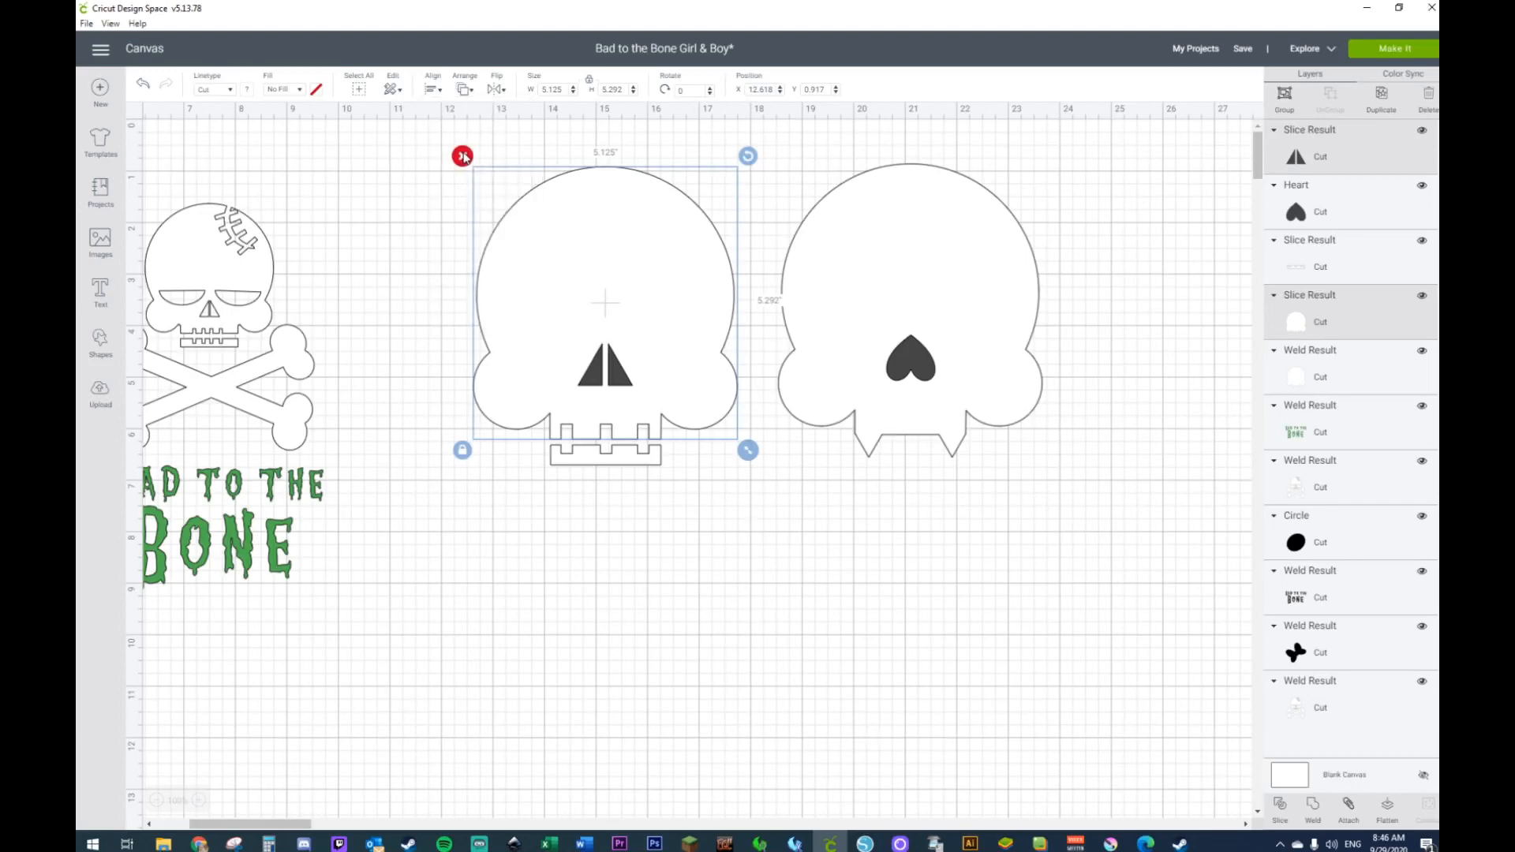
Step: Slice the split-triangle nose out of the toothed skull and delete the cut-out pieces
right_click(572, 300)
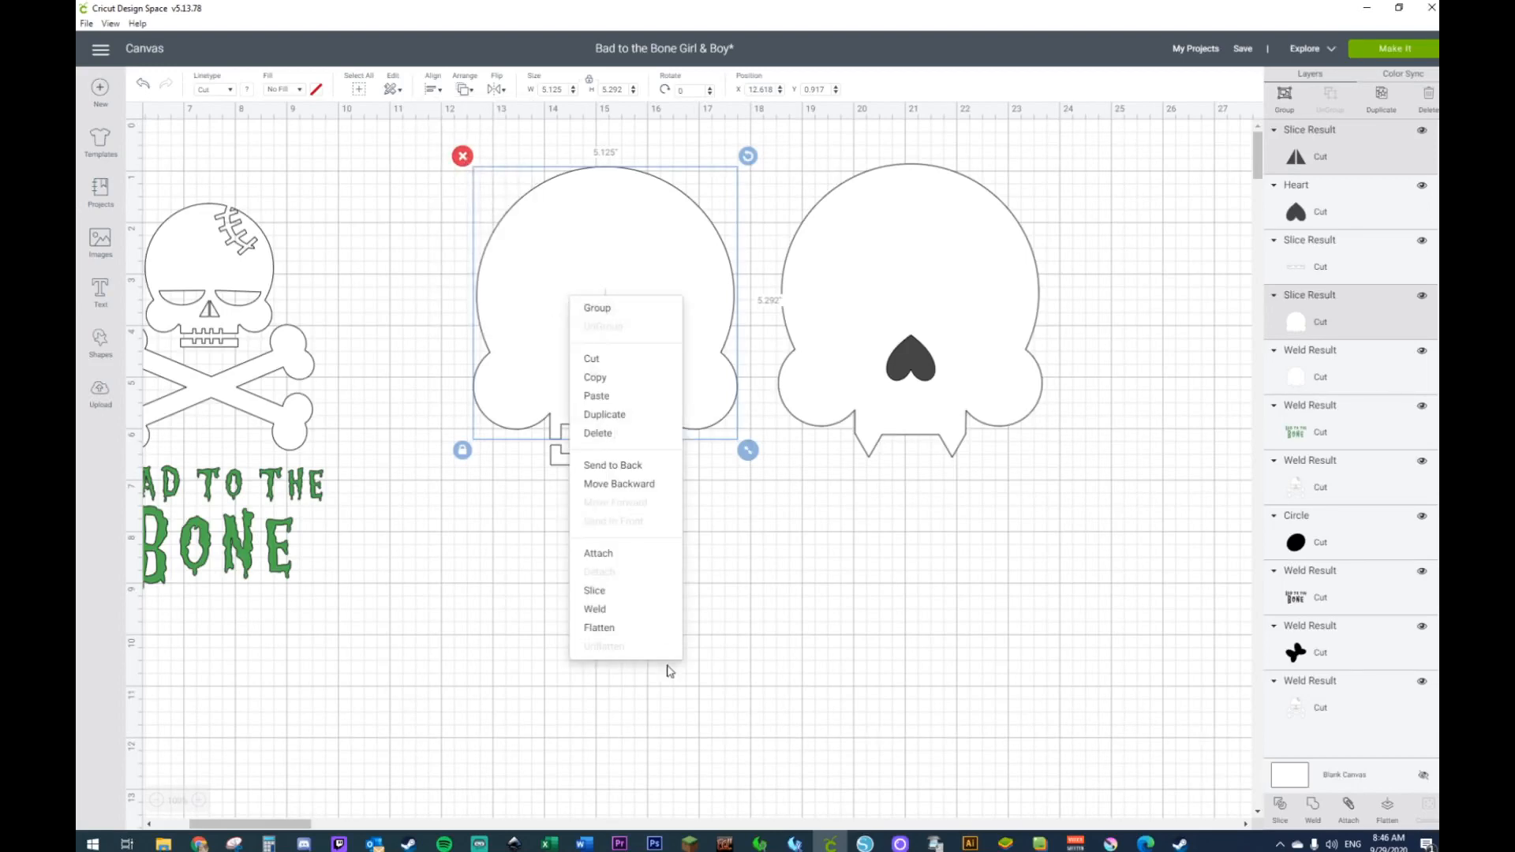
click(614, 593)
click(621, 379)
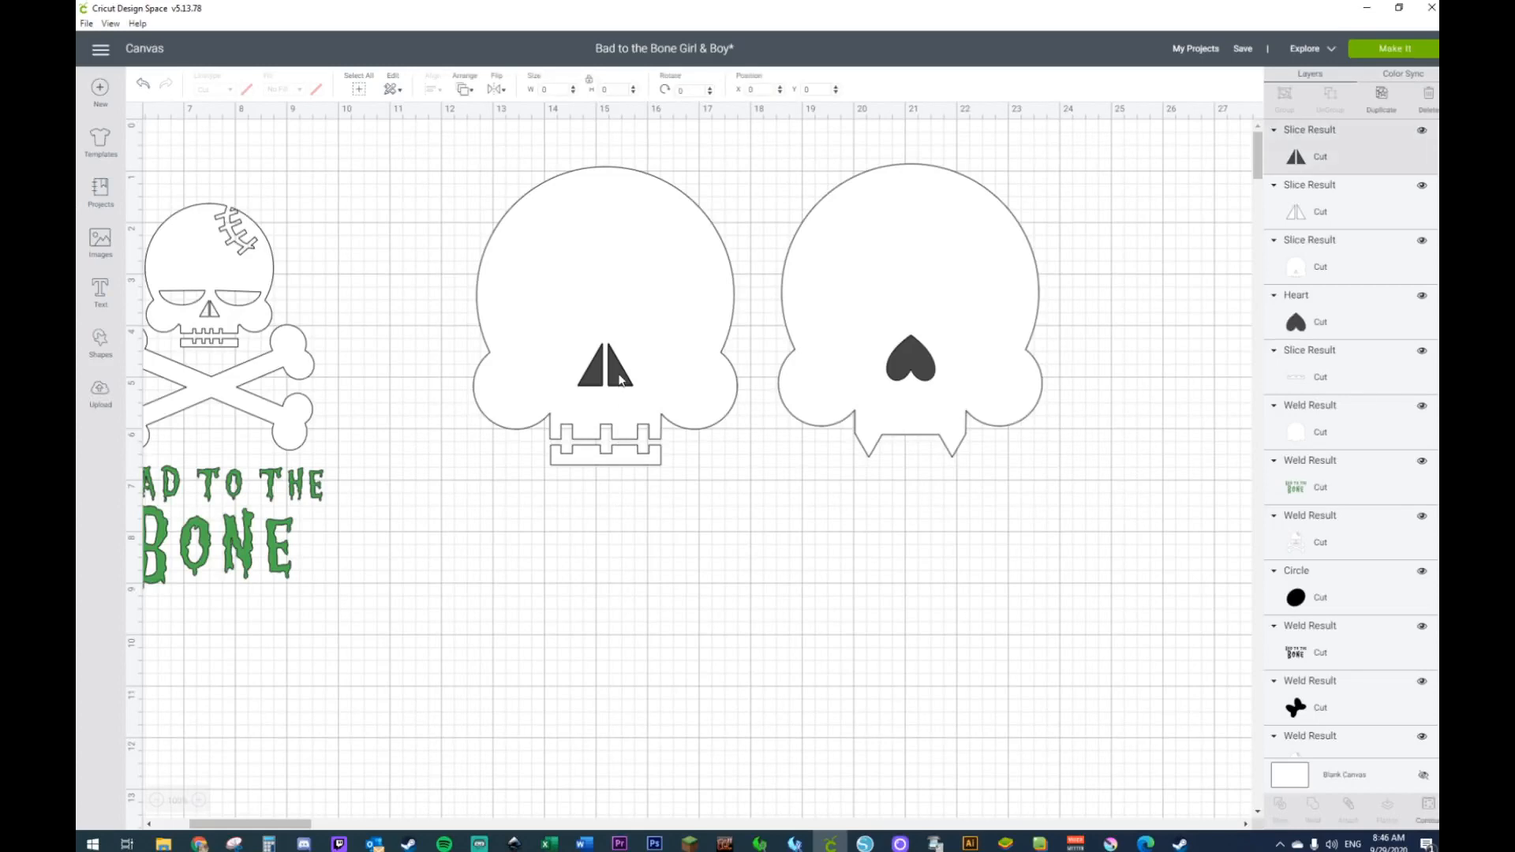
key(Delete)
click(621, 379)
key(Delete)
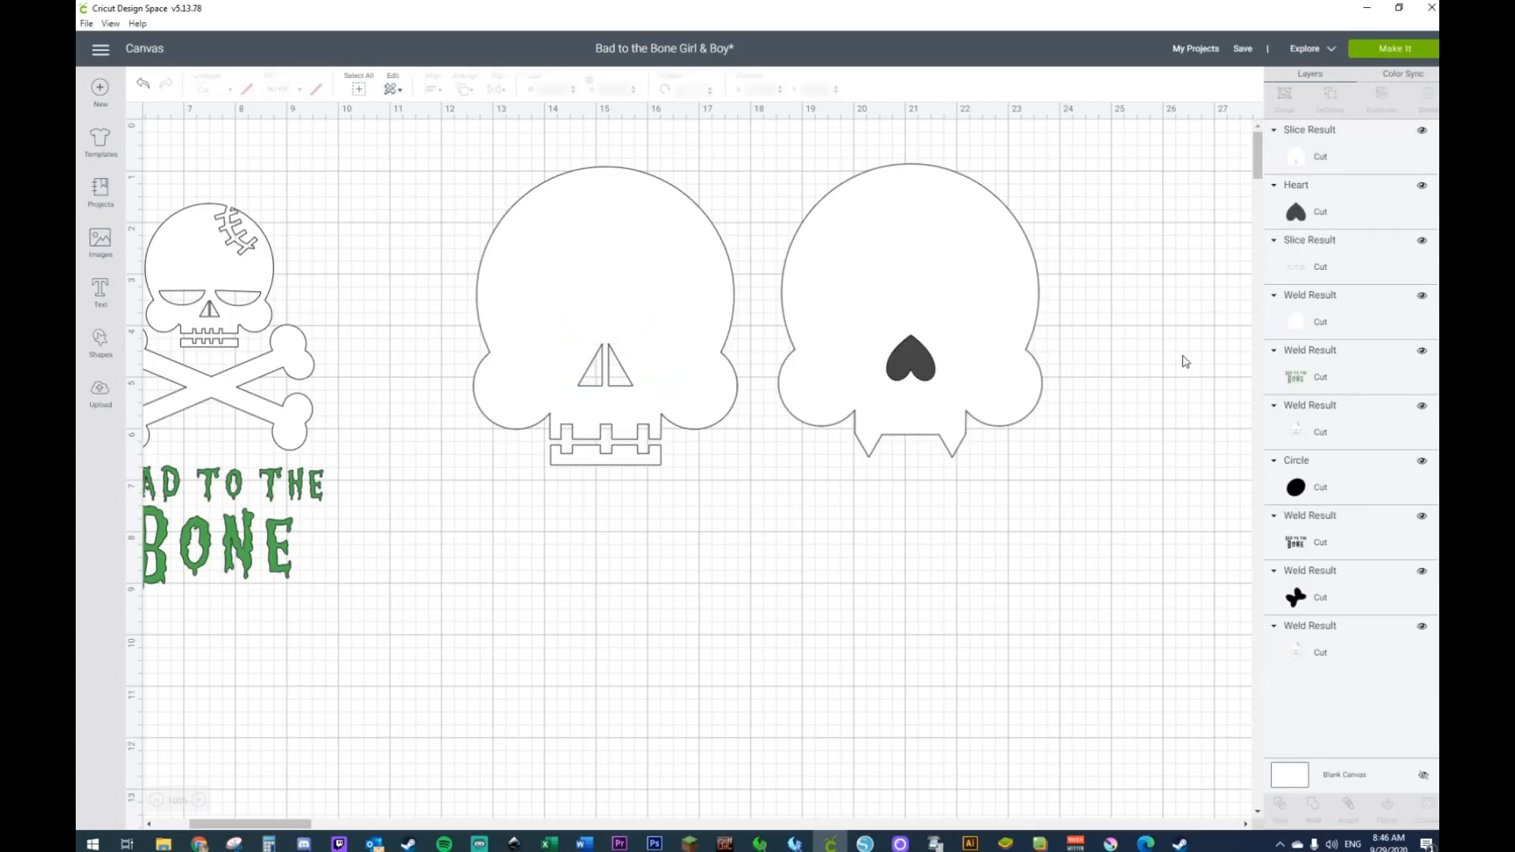
Step: Center the heart nose horizontally on the fanged skull
drag(1119, 346, 869, 410)
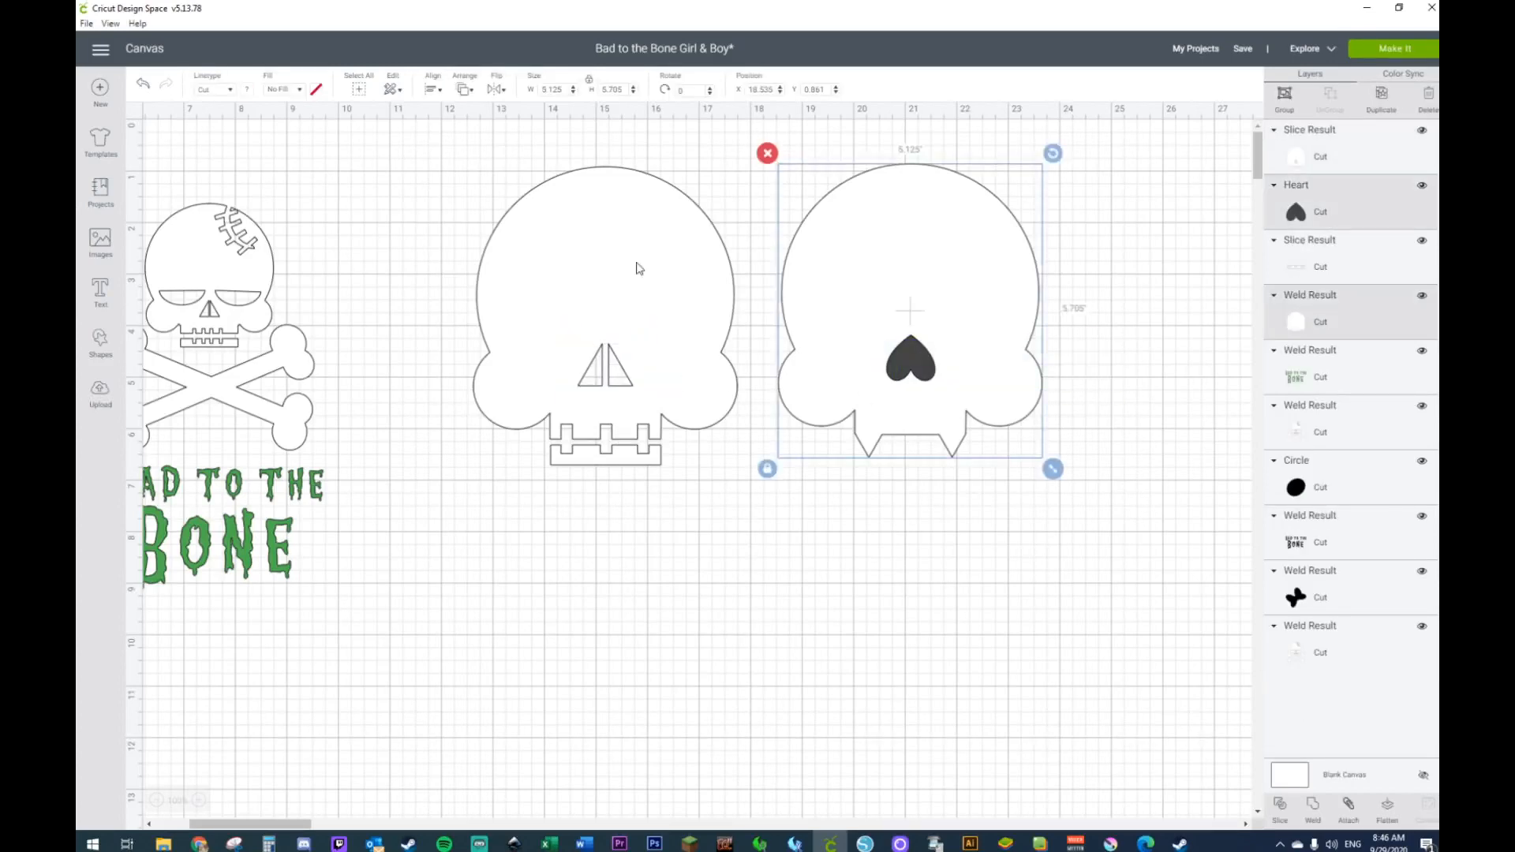
click(431, 93)
click(478, 150)
Step: Slice the heart nose out of the fanged skull and delete the cut-out pieces
right_click(970, 372)
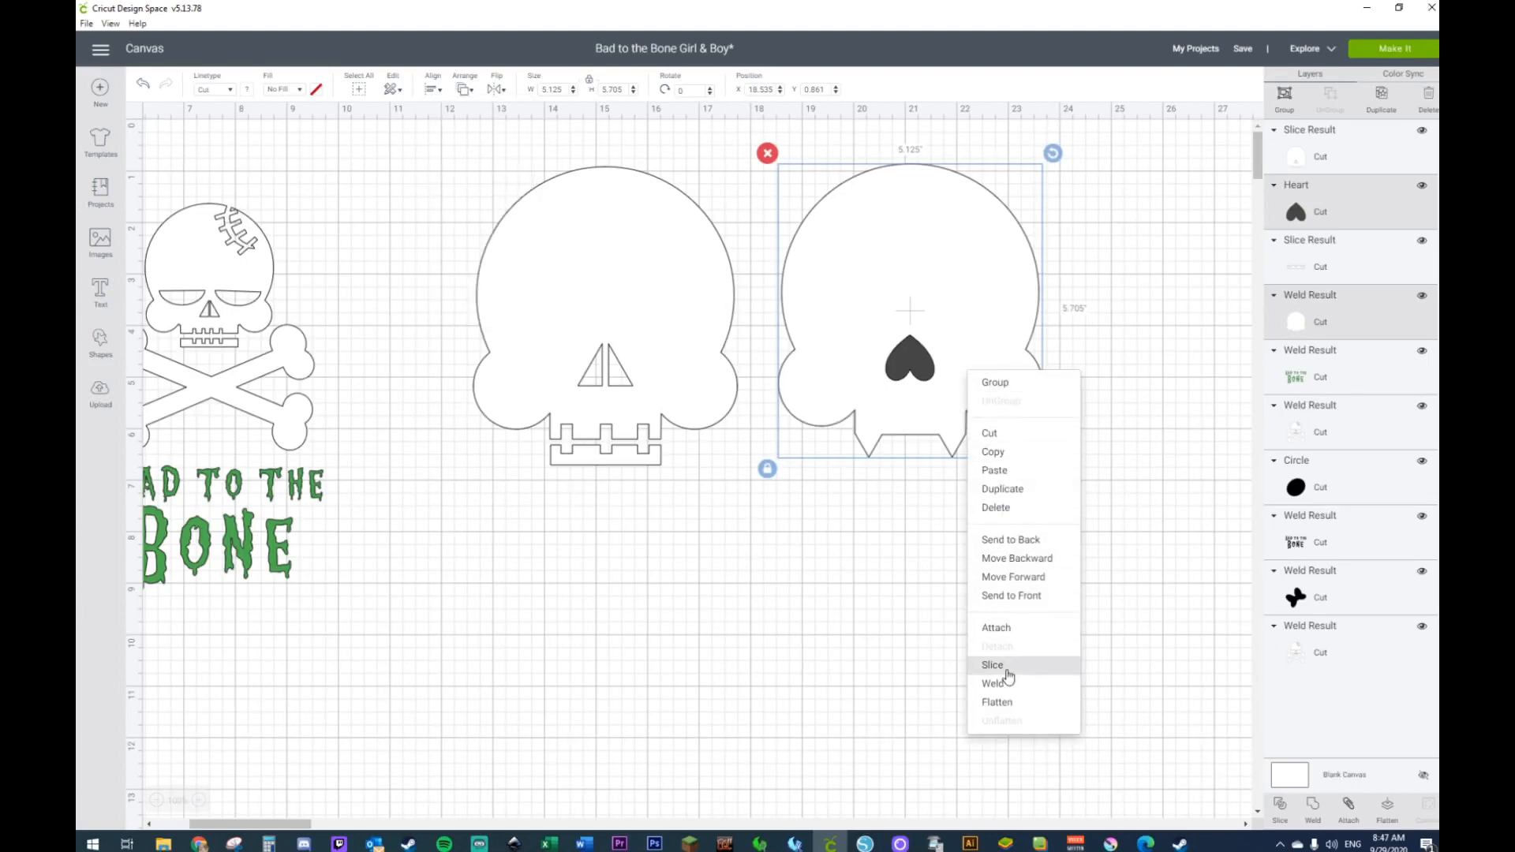
click(993, 665)
click(915, 347)
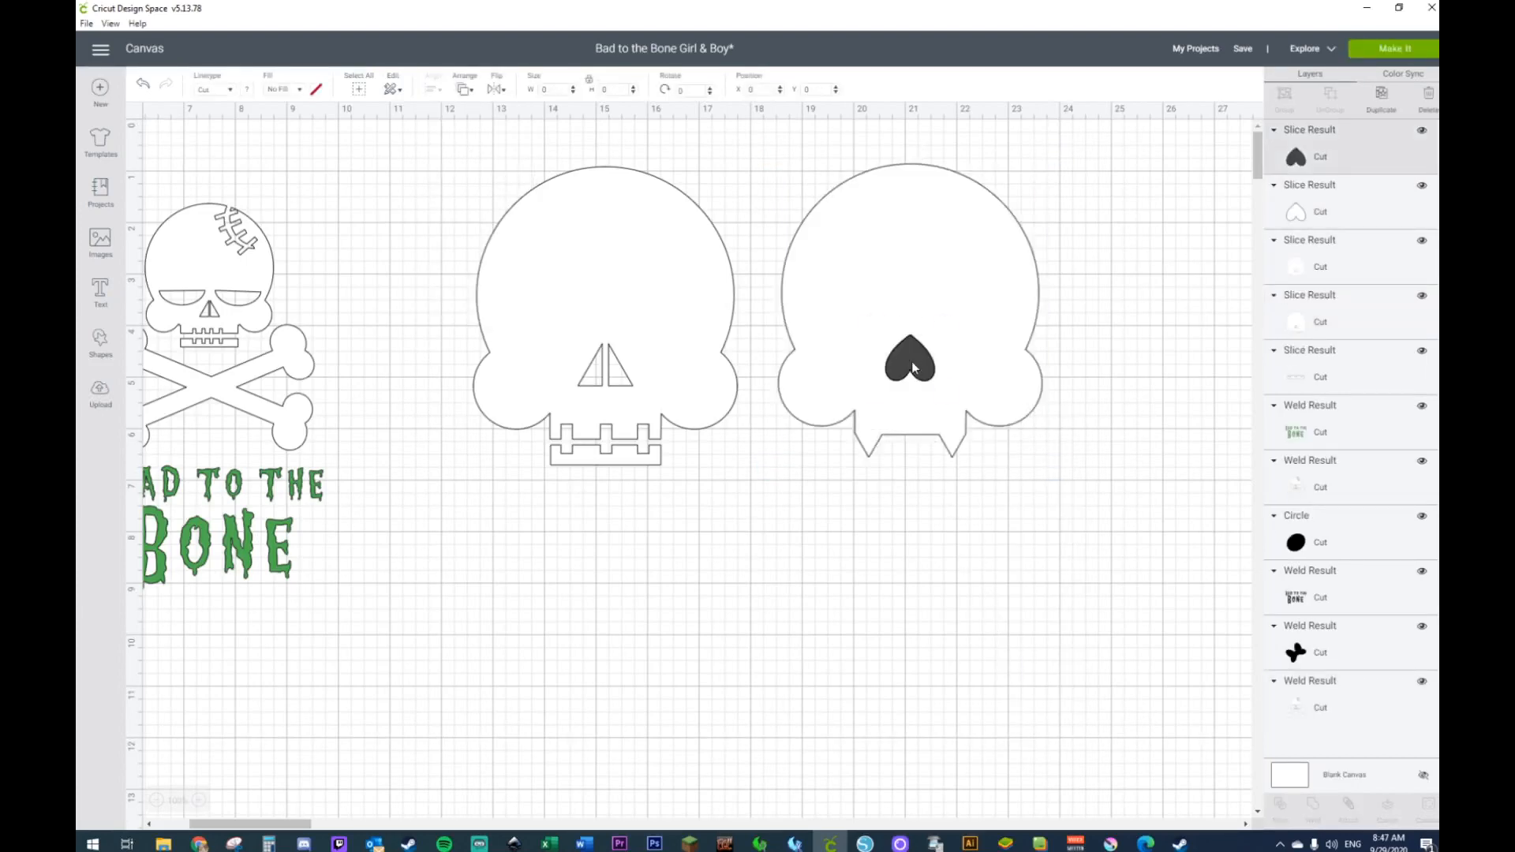
key(Delete)
click(914, 359)
key(Delete)
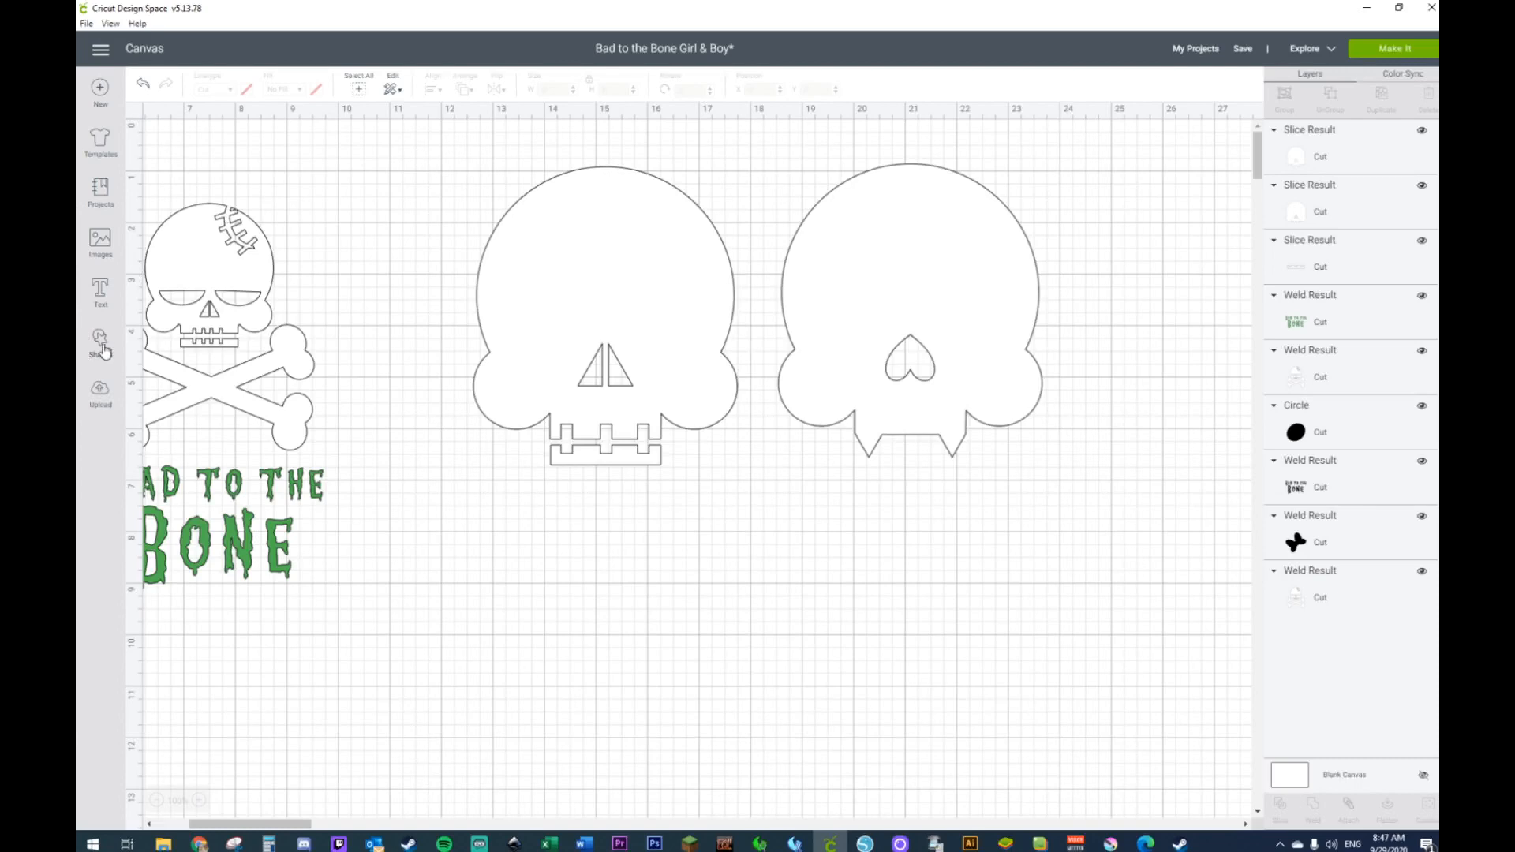
Step: Add a circle and place it in the empty area below the toothed skull
mouse_move(251, 826)
mouse_down()
mouse_move(214, 826)
mouse_move(282, 825)
mouse_move(242, 825)
mouse_up()
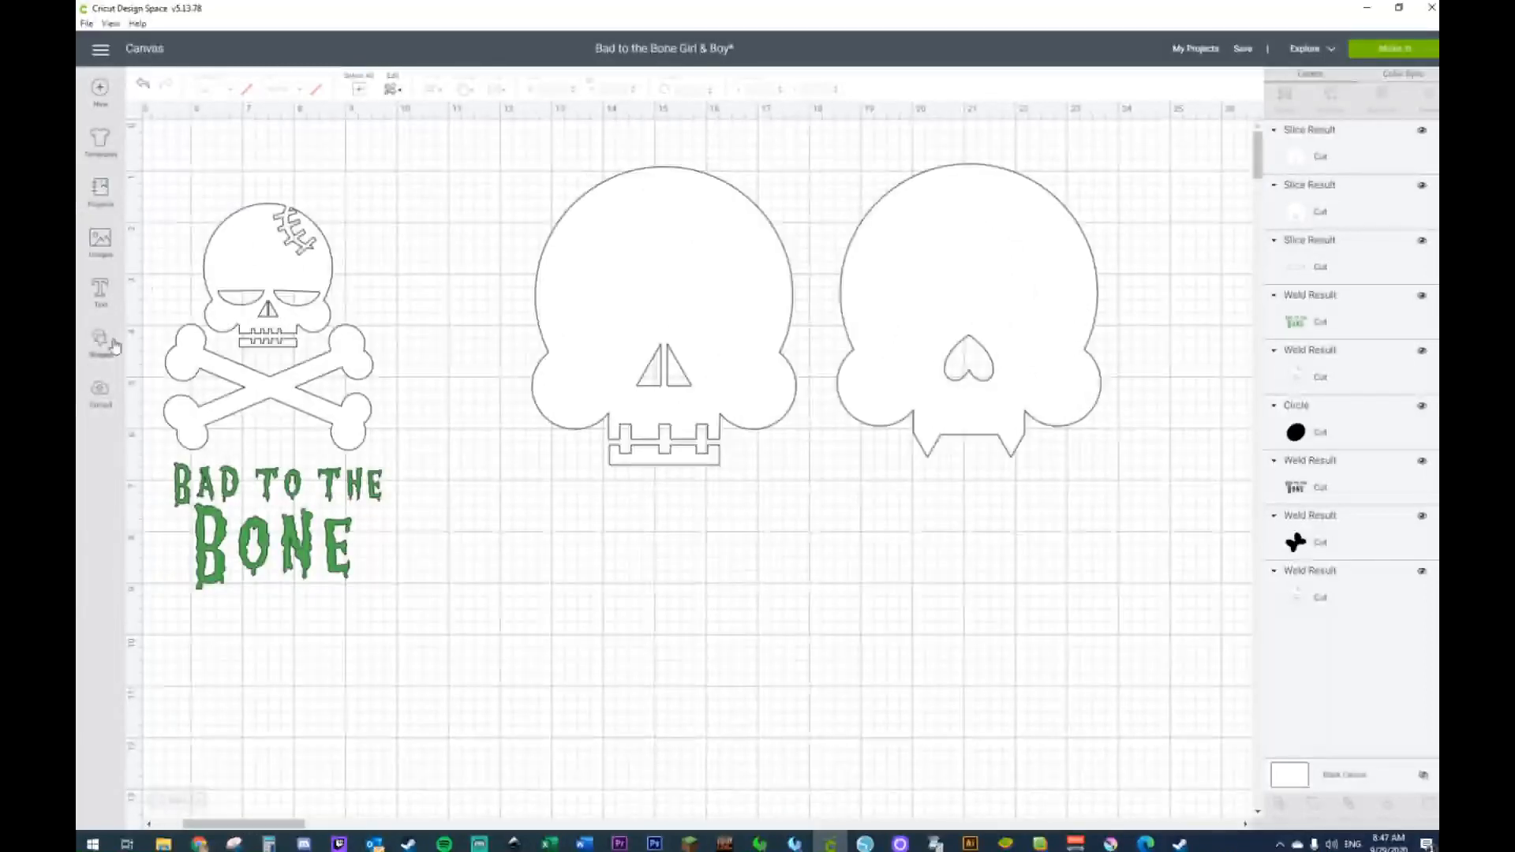
click(112, 344)
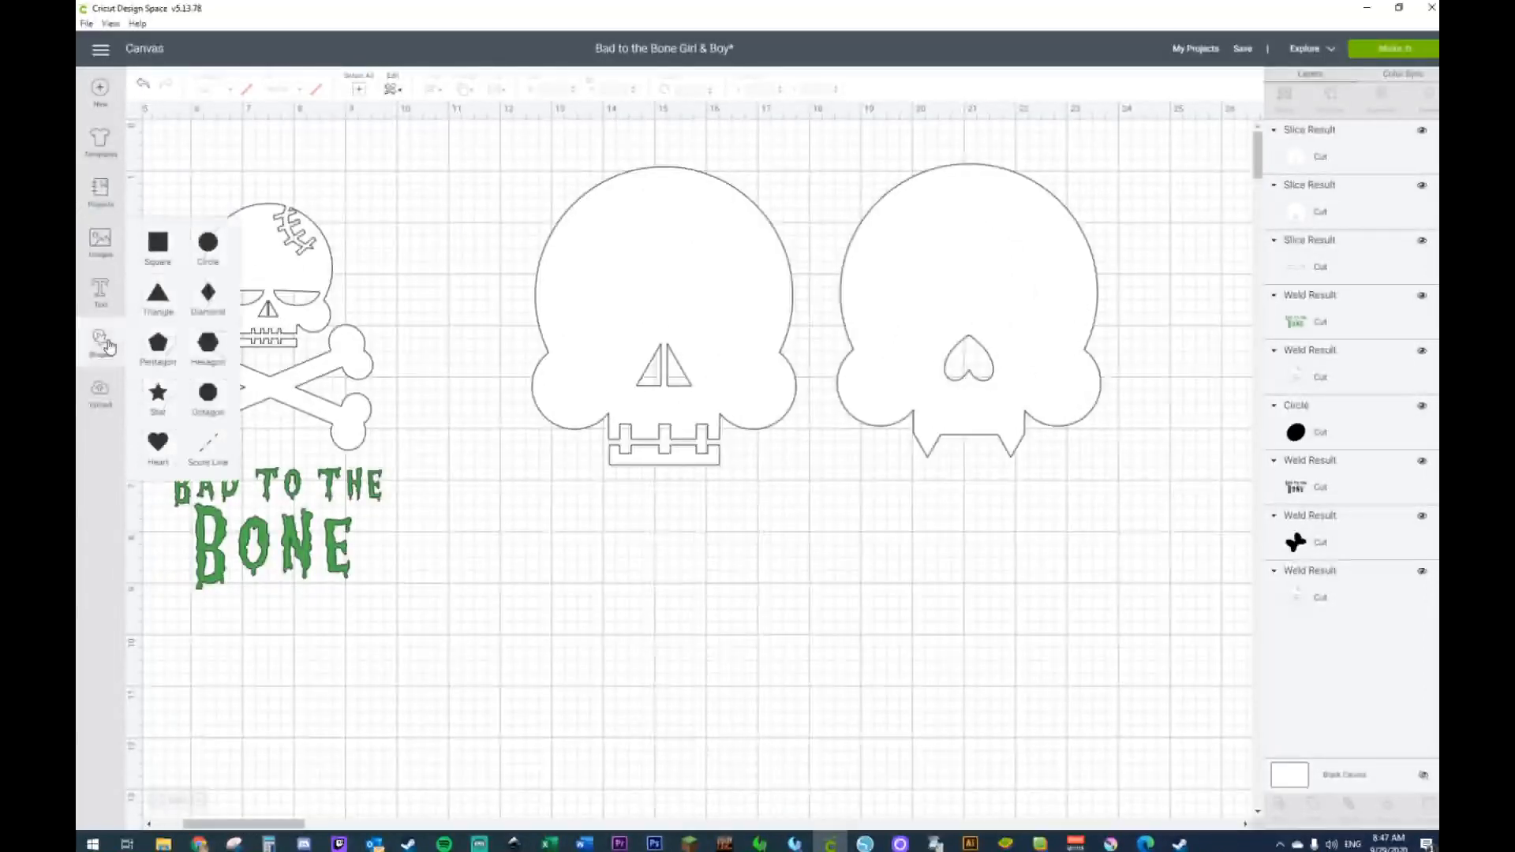
click(203, 245)
drag(300, 277, 611, 644)
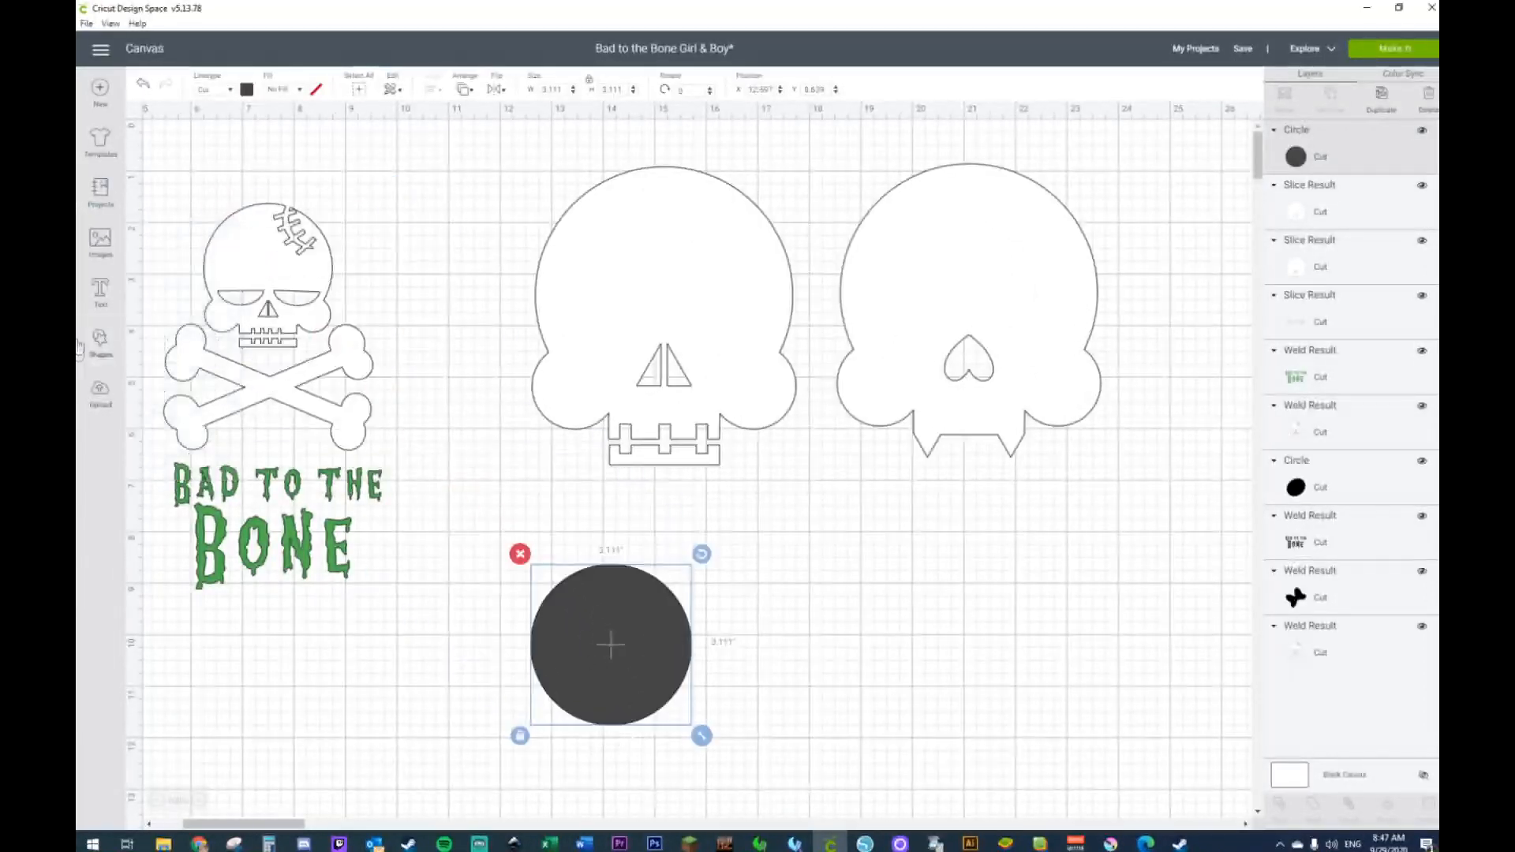
Step: Add a square over the upper part of the circle and stretch it to about 5.861 by 3.181 inches
click(94, 349)
click(158, 242)
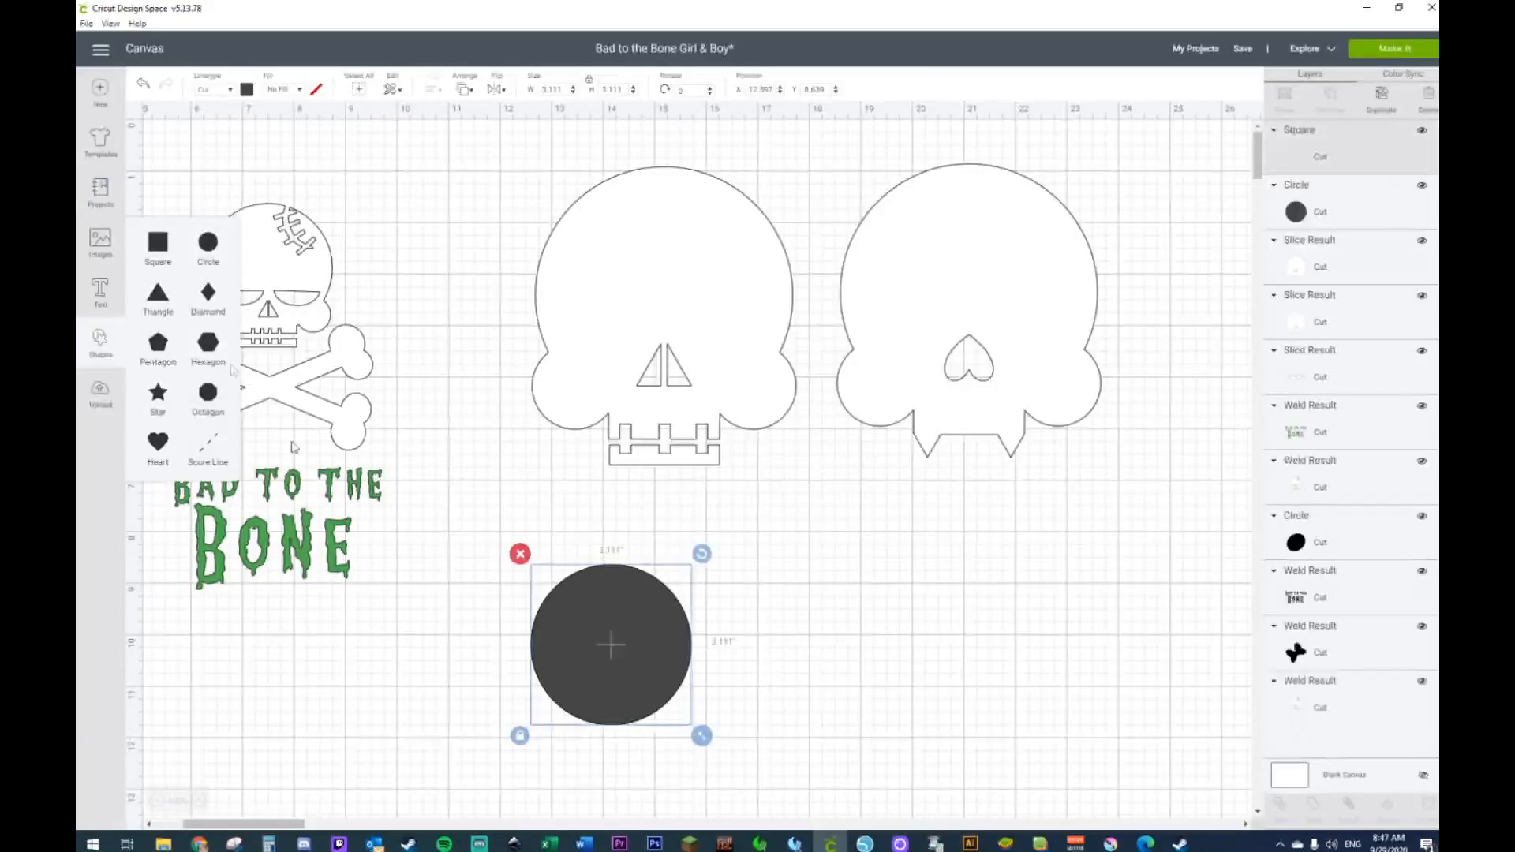
drag(328, 371, 558, 663)
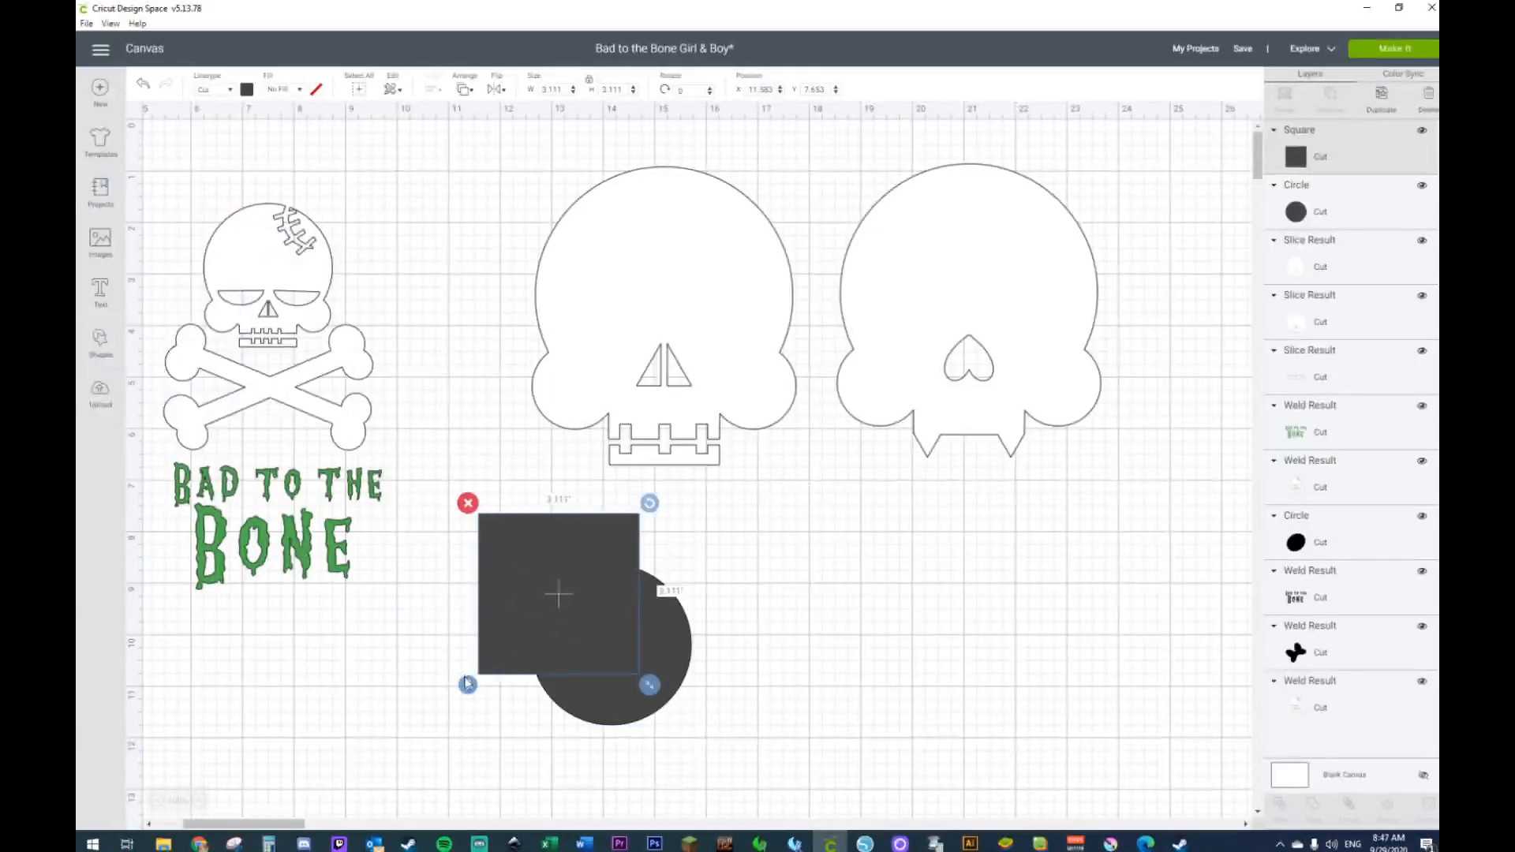
drag(649, 685, 792, 689)
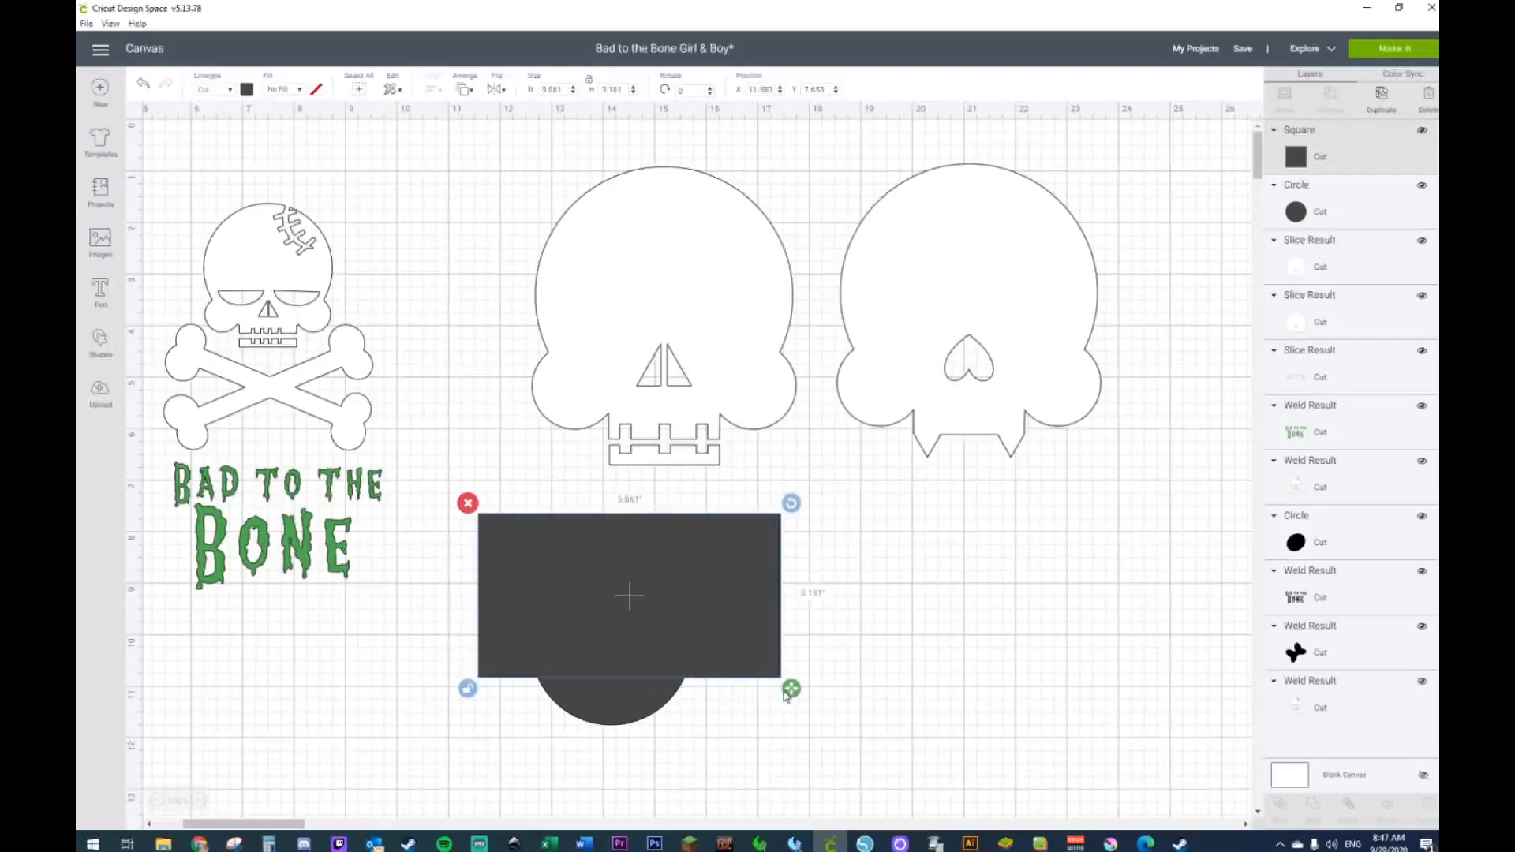
Step: Slice the circle with the rectangle and keep only the circle's lower segment, deleting the other pieces
drag(620, 785, 607, 617)
right_click(607, 617)
click(658, 736)
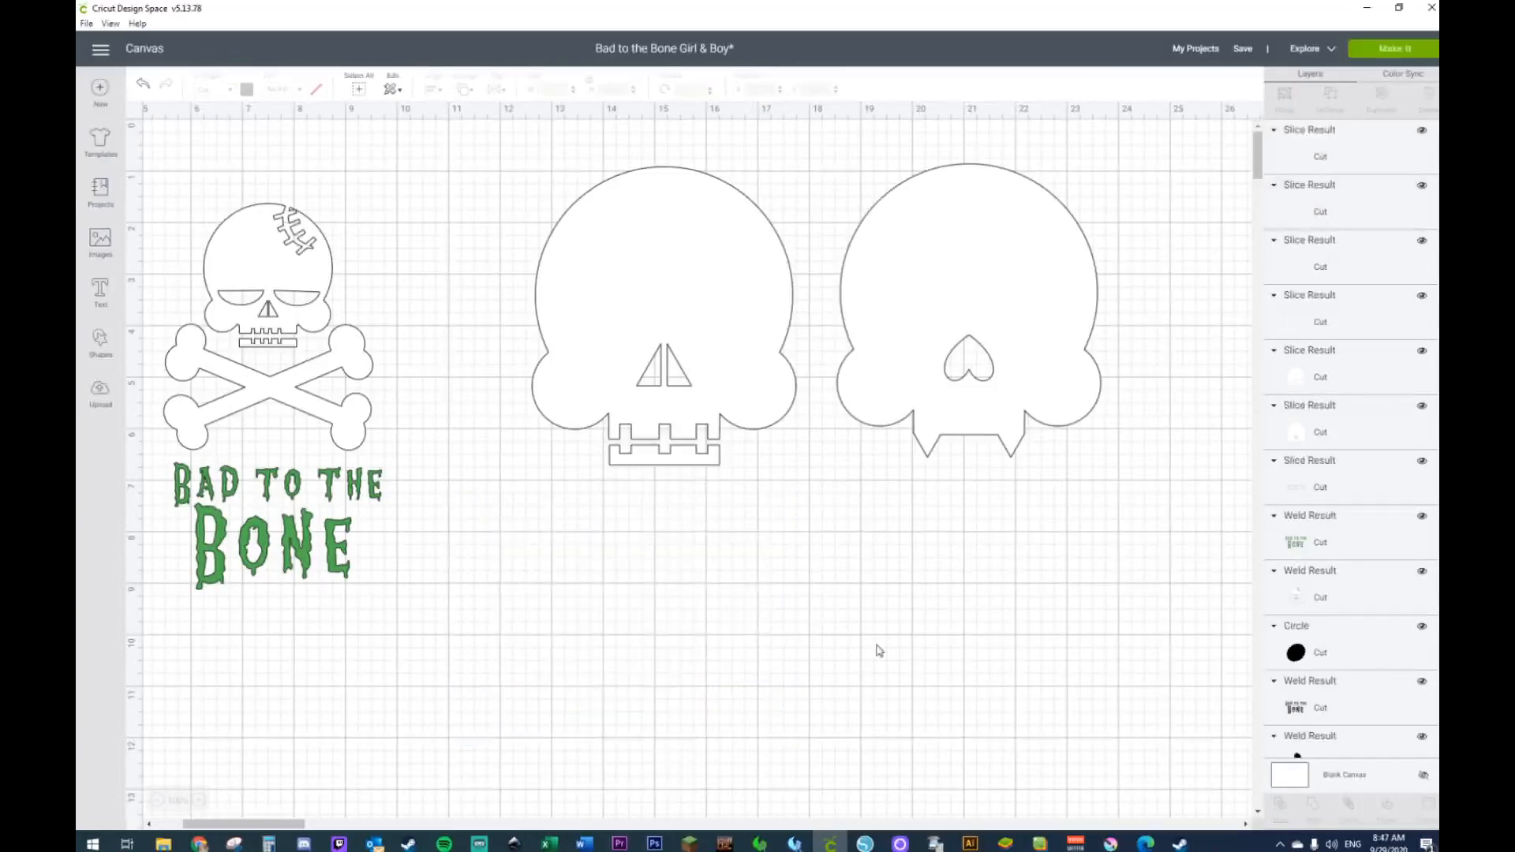
drag(585, 710, 948, 643)
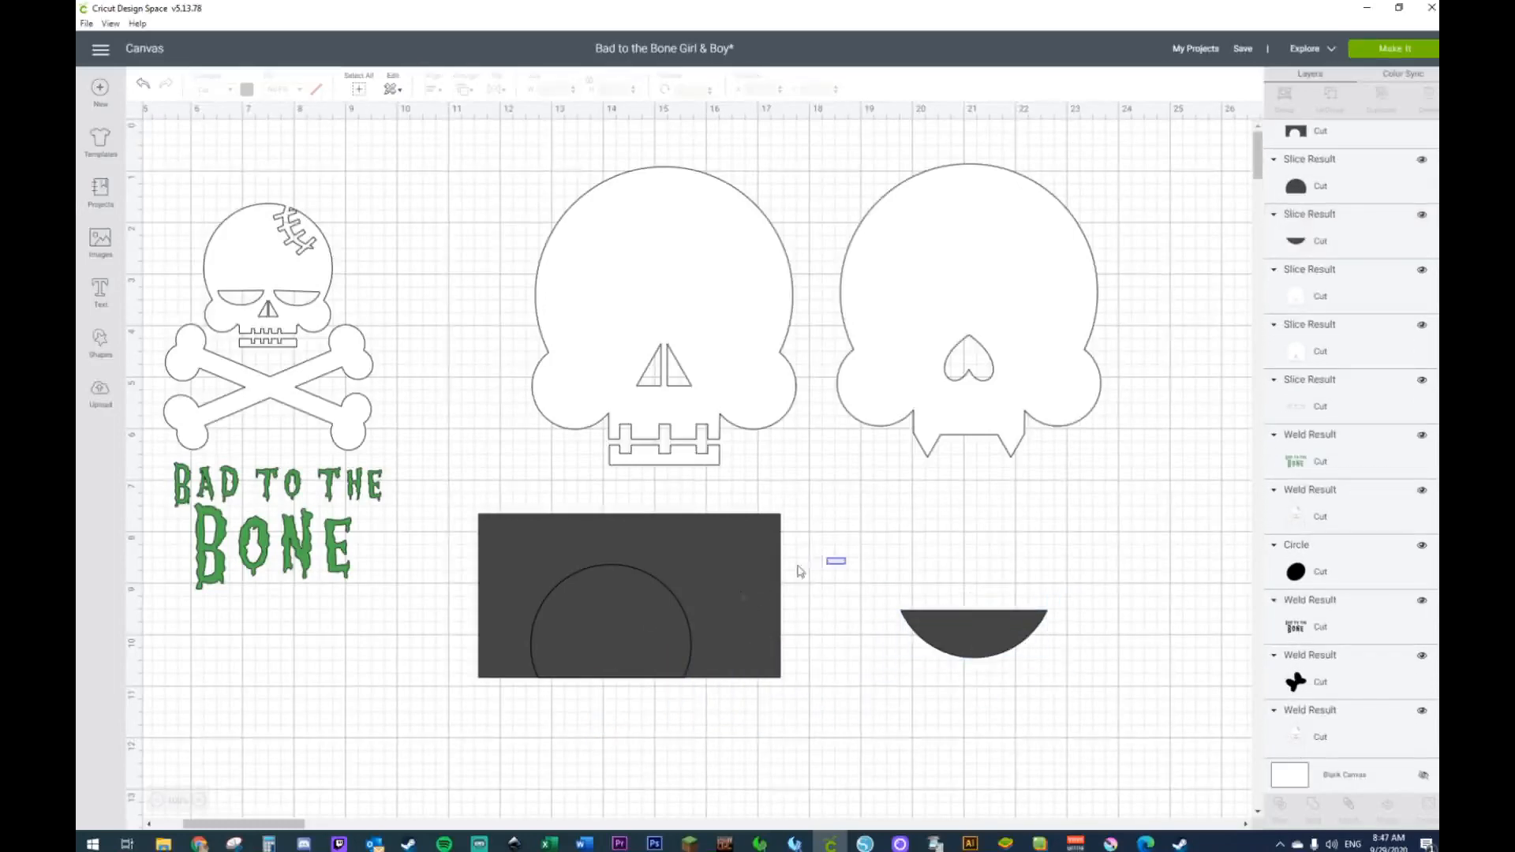
drag(825, 558, 413, 714)
key(Delete)
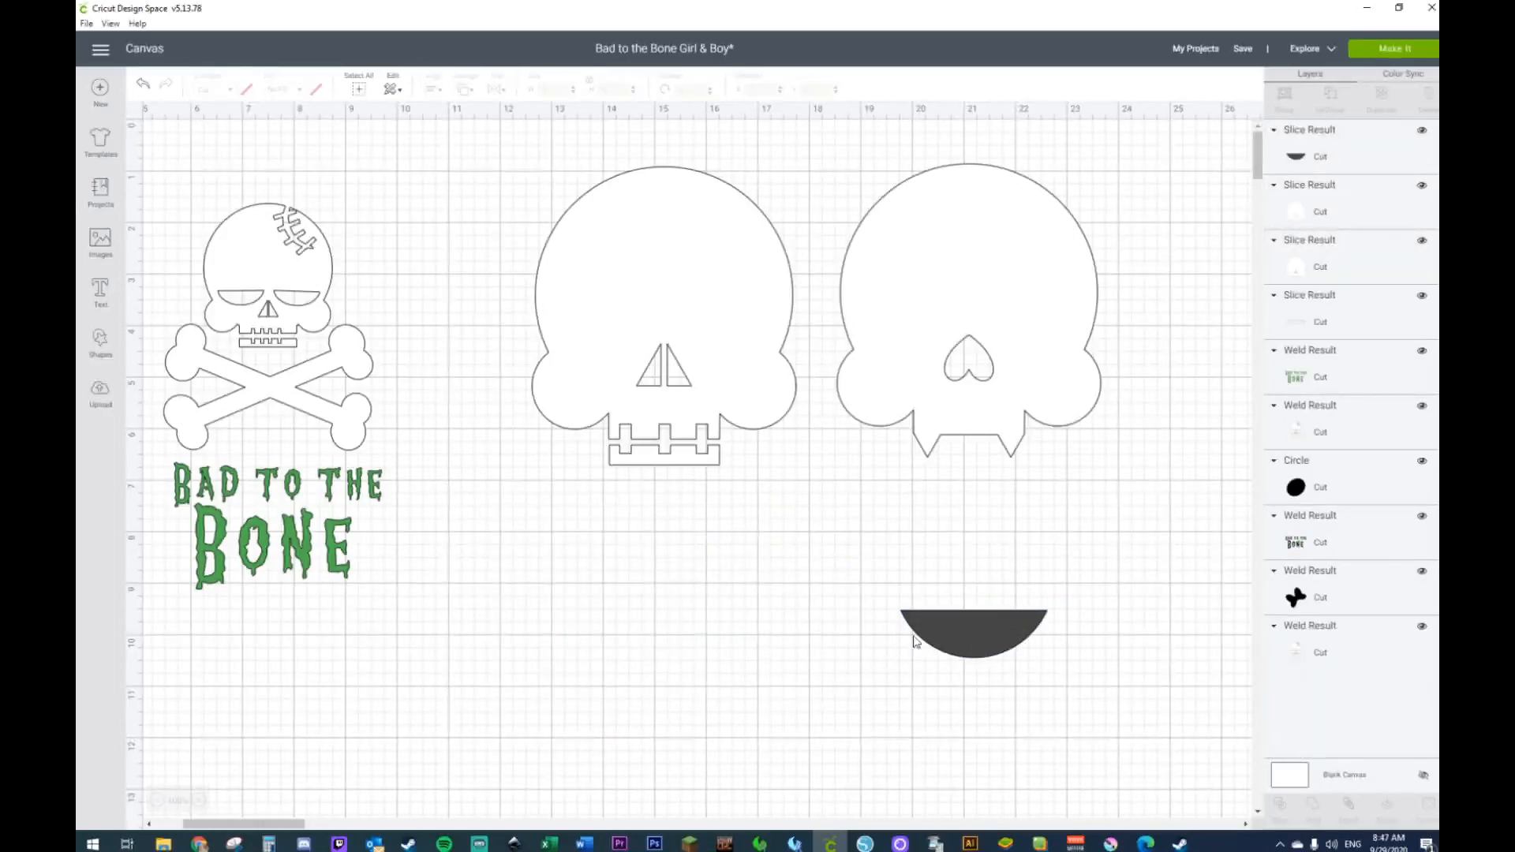
Step: Shrink the circle segment to about 1.671 by 0.547 inches as the toothed skull's left eye and duplicate it for the right eye
drag(971, 638, 584, 348)
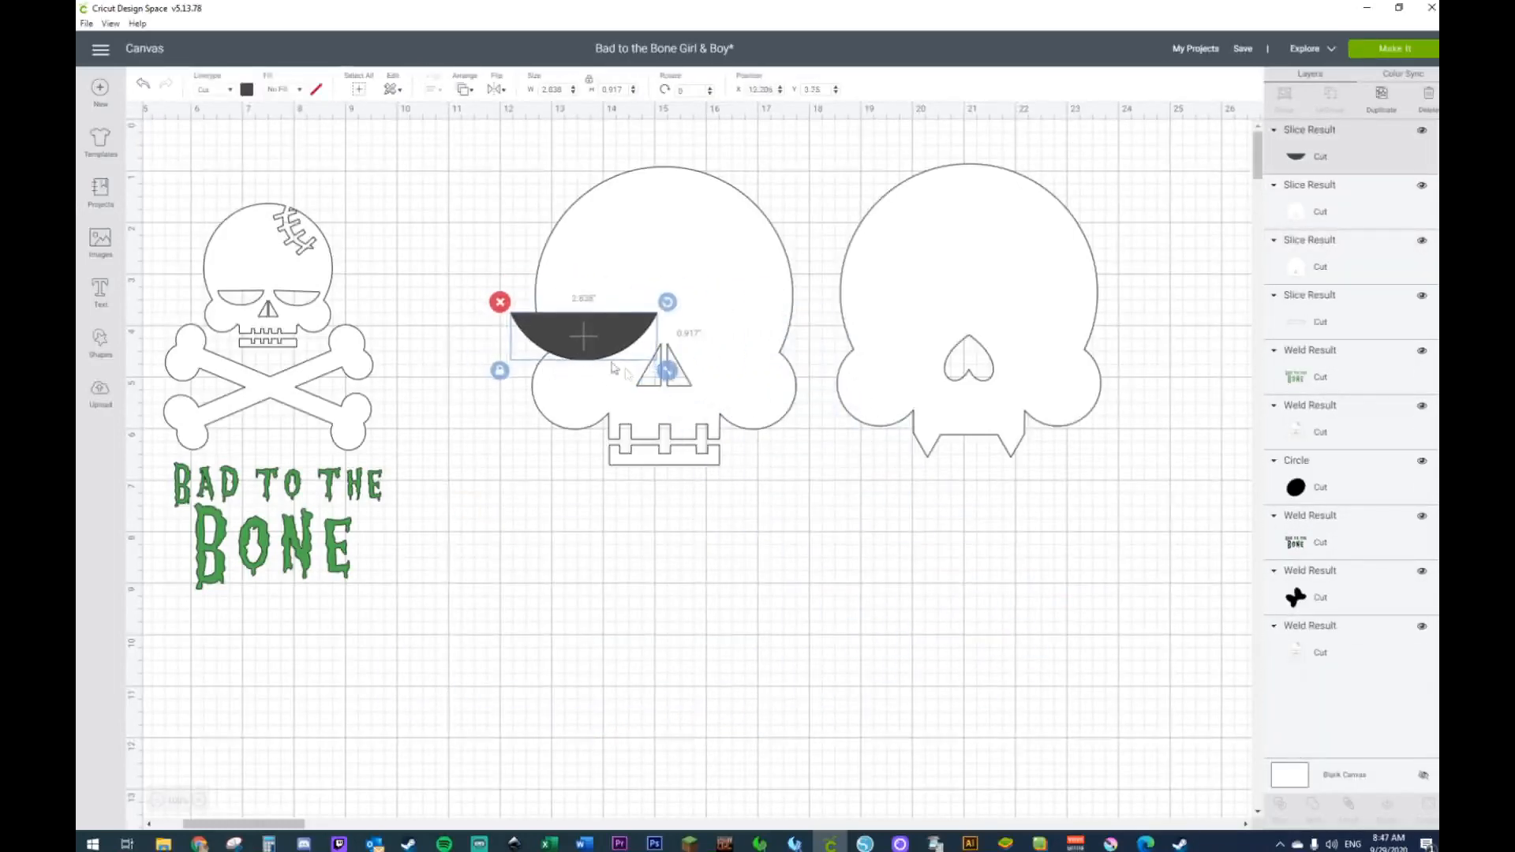
drag(665, 377, 596, 328)
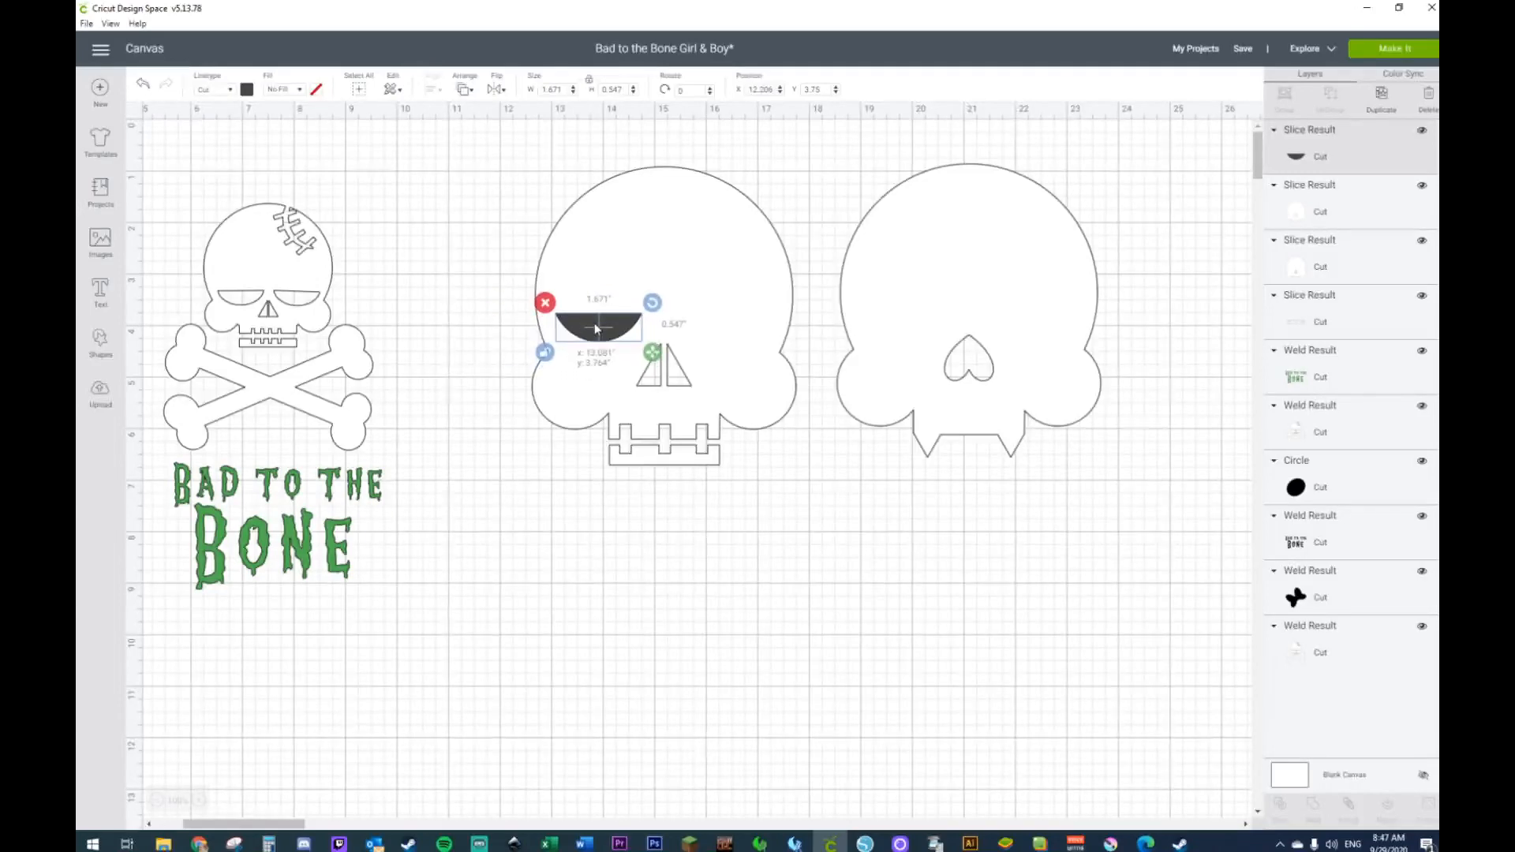
key(ctrl+d)
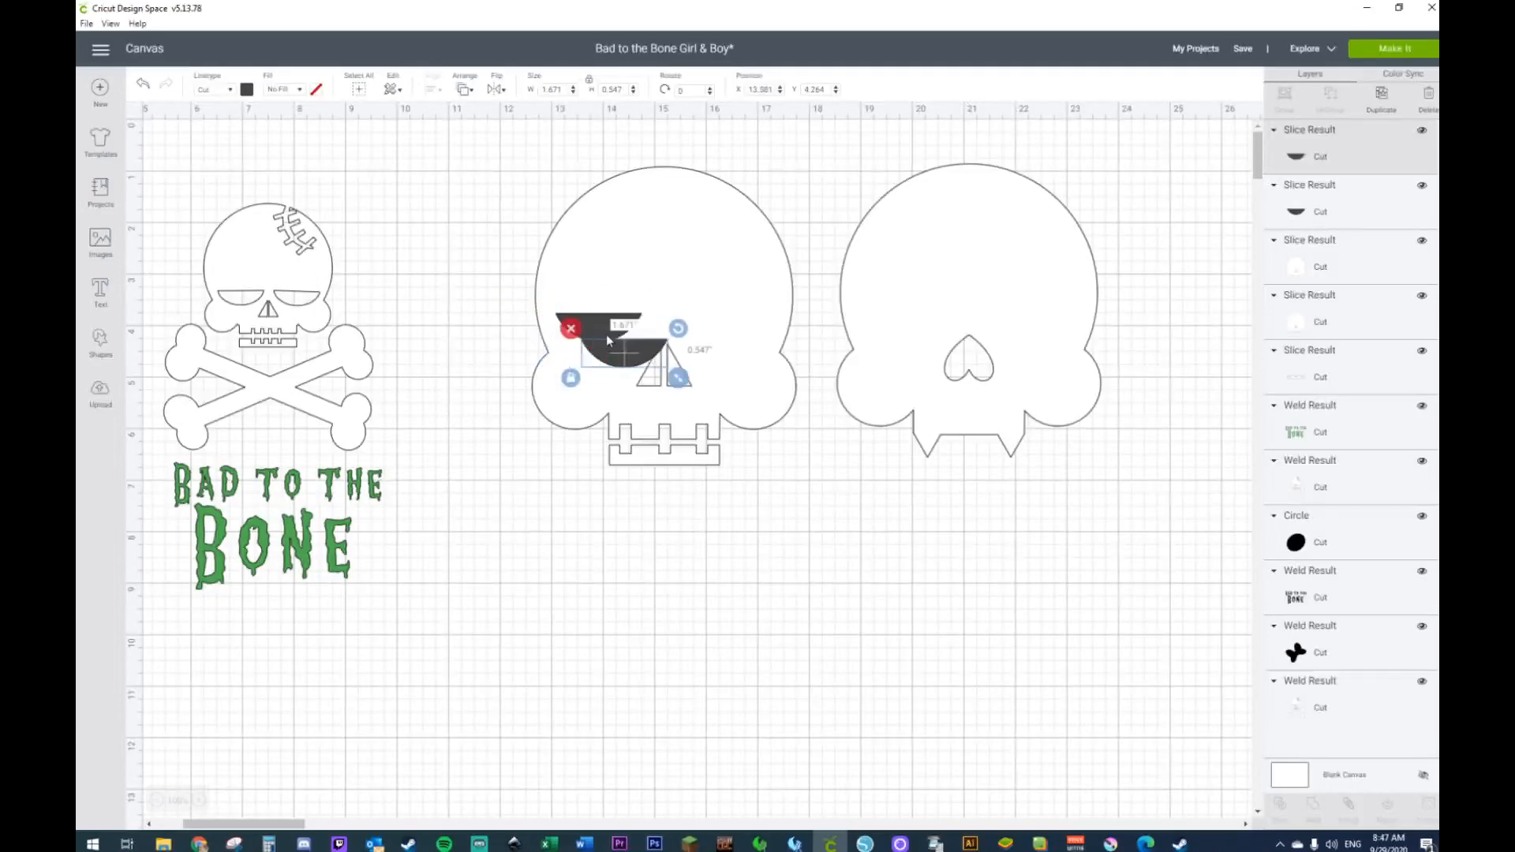
drag(624, 359, 722, 337)
Step: Align the two eyes along their bottom edges, then resize the pair to about 4.254 by 0.573 inches, slightly lower on the skull
shift+click(624, 335)
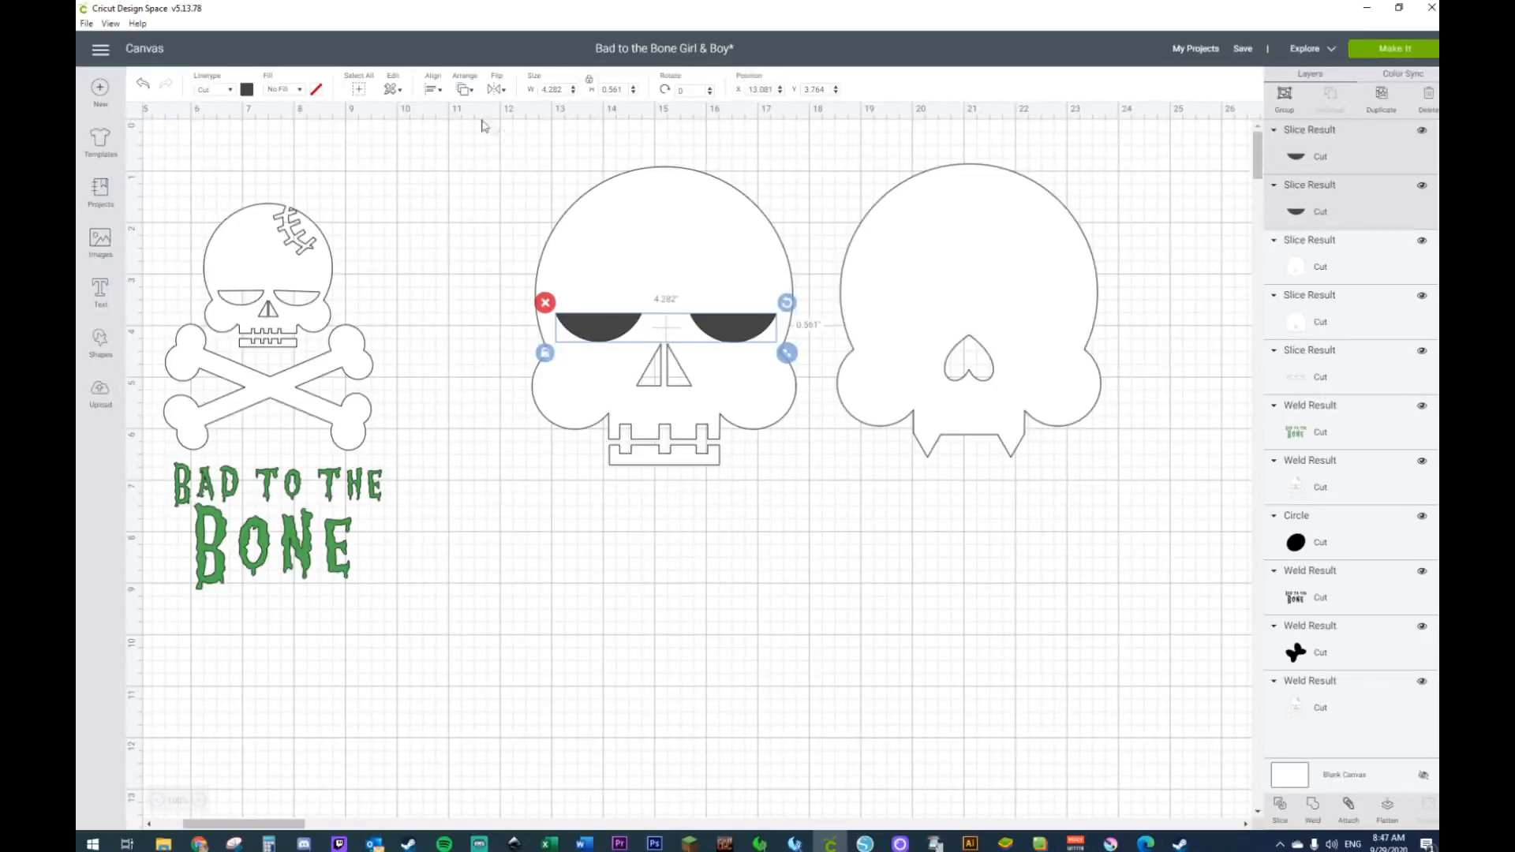
click(436, 92)
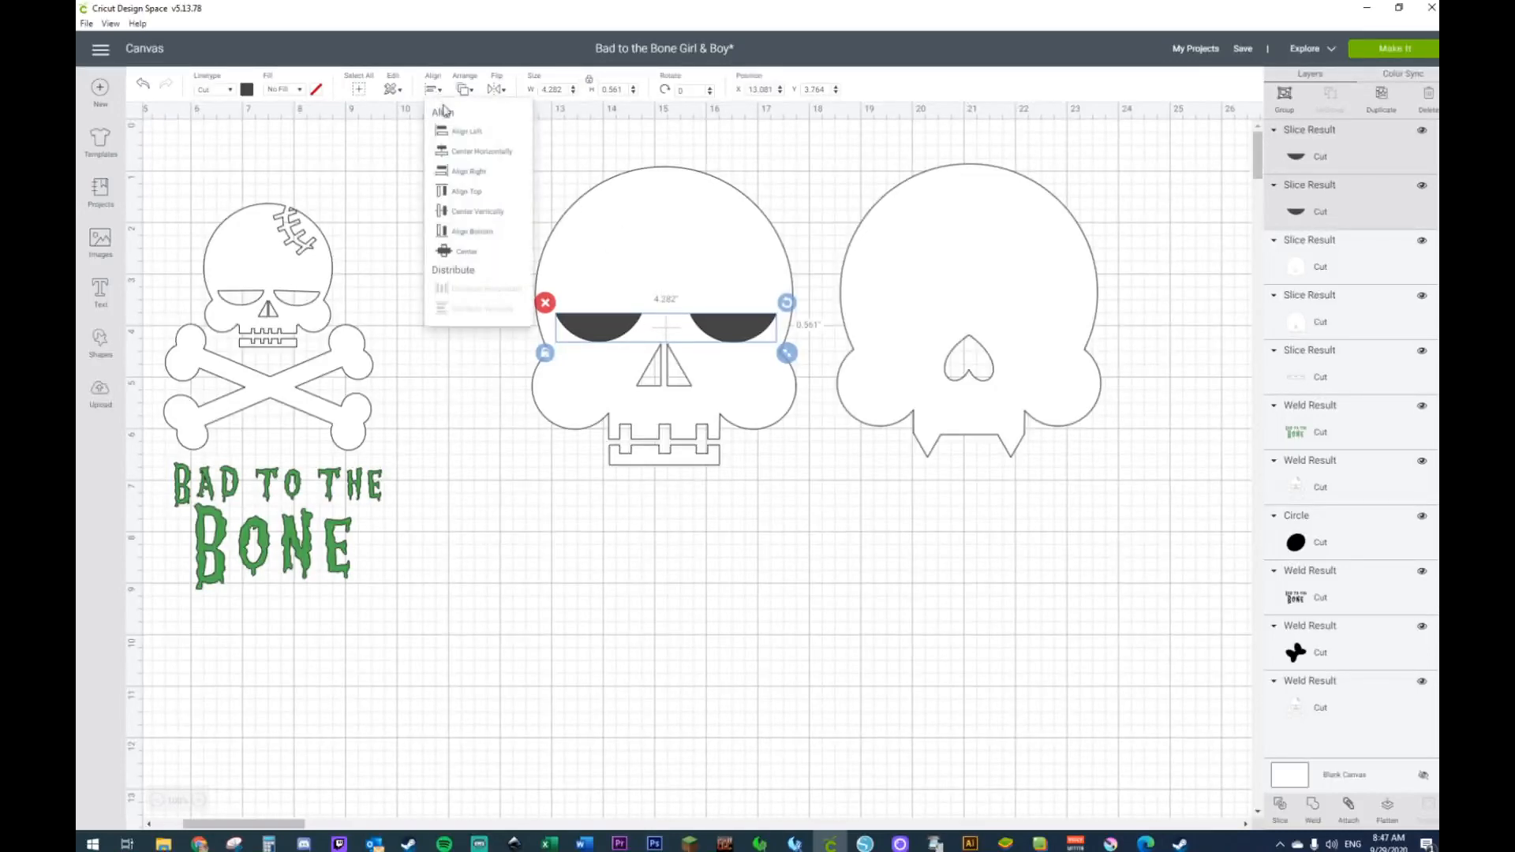
click(474, 231)
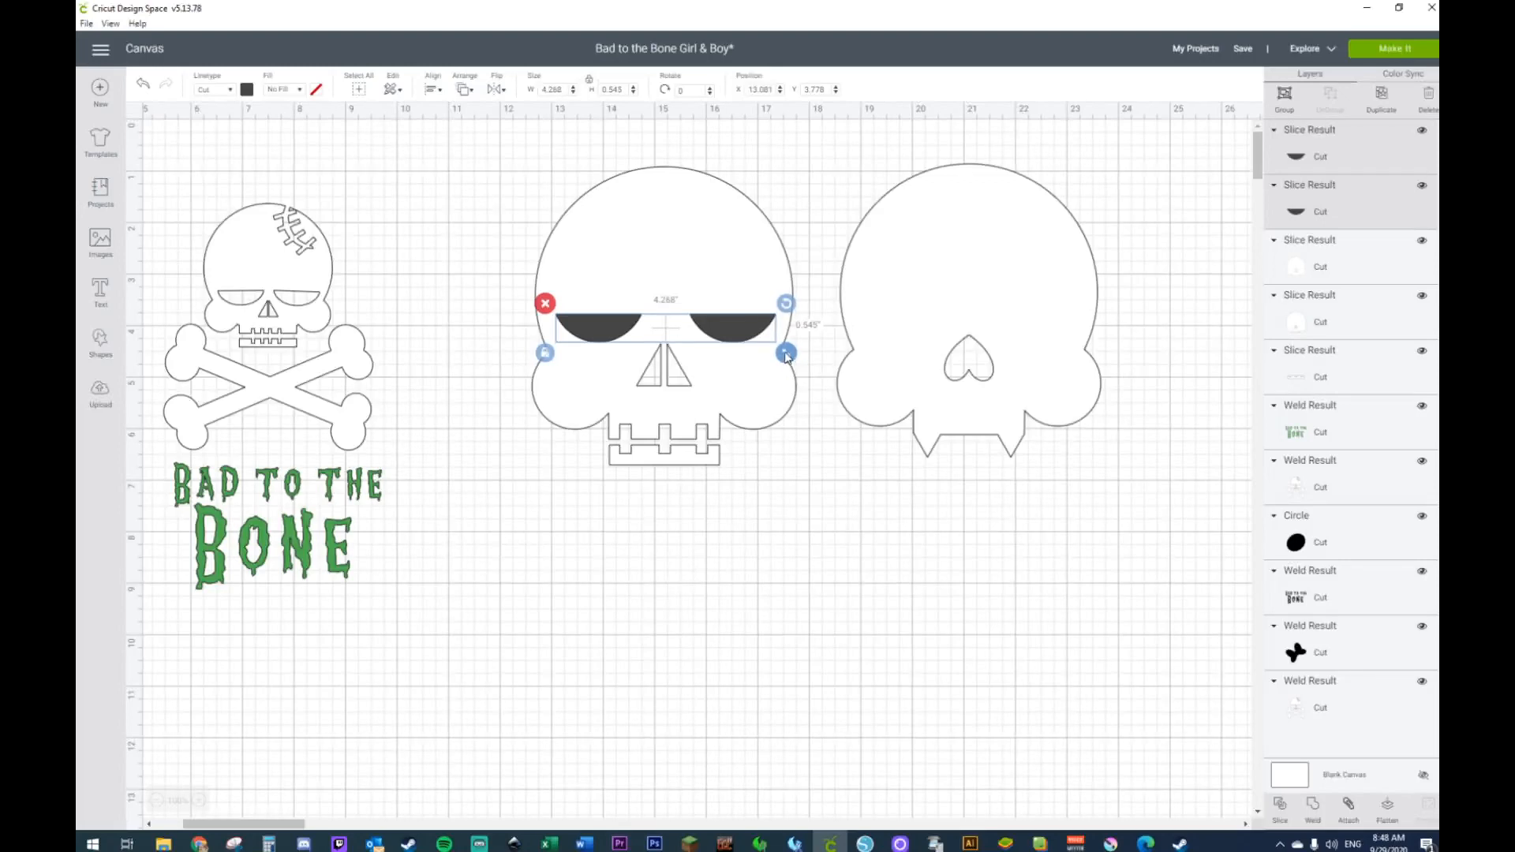
drag(788, 354, 793, 368)
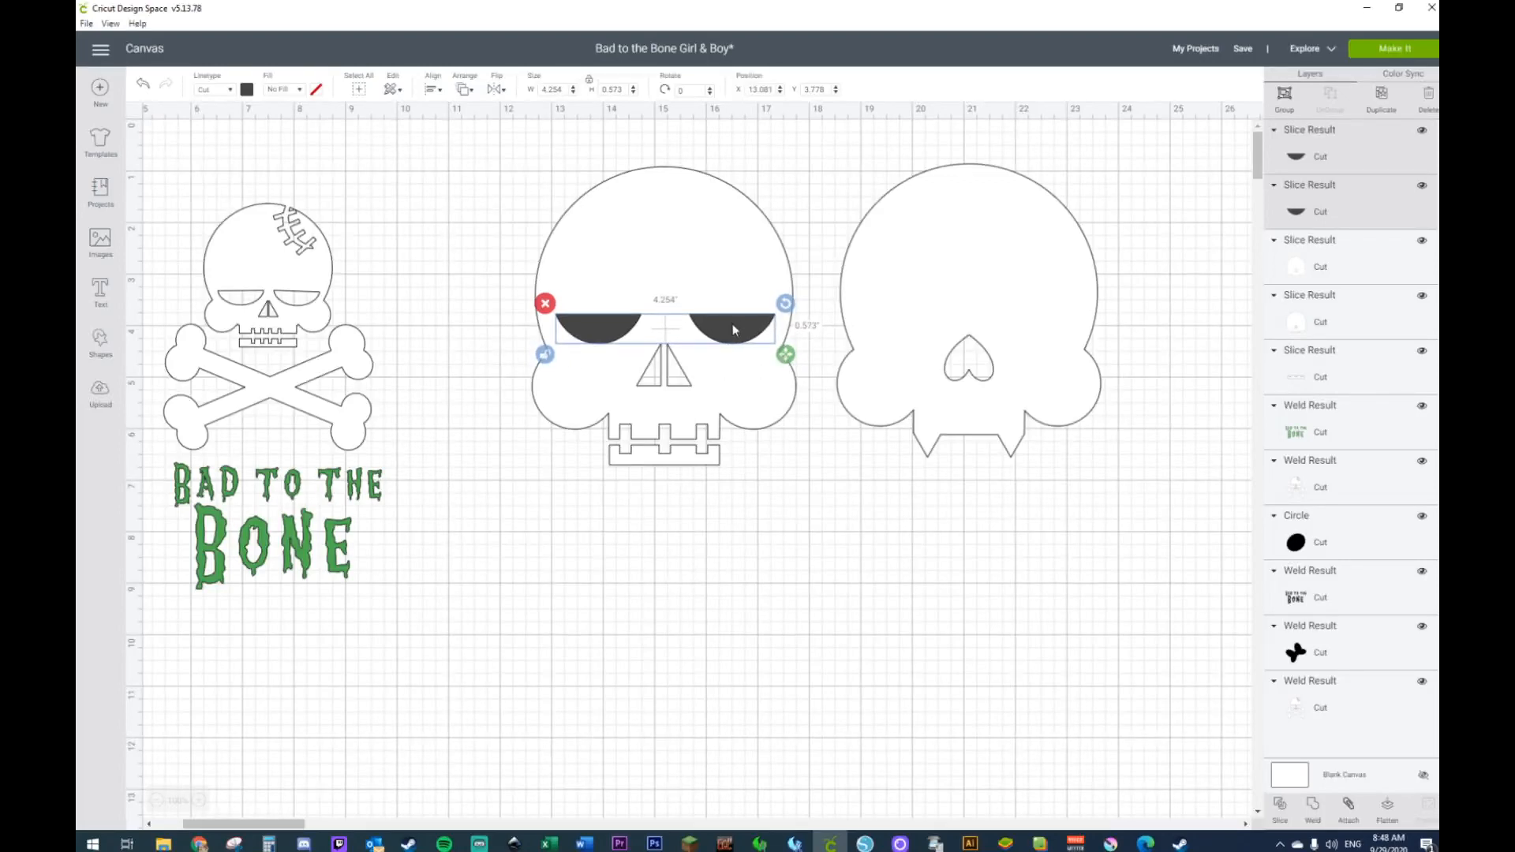
drag(732, 329, 734, 340)
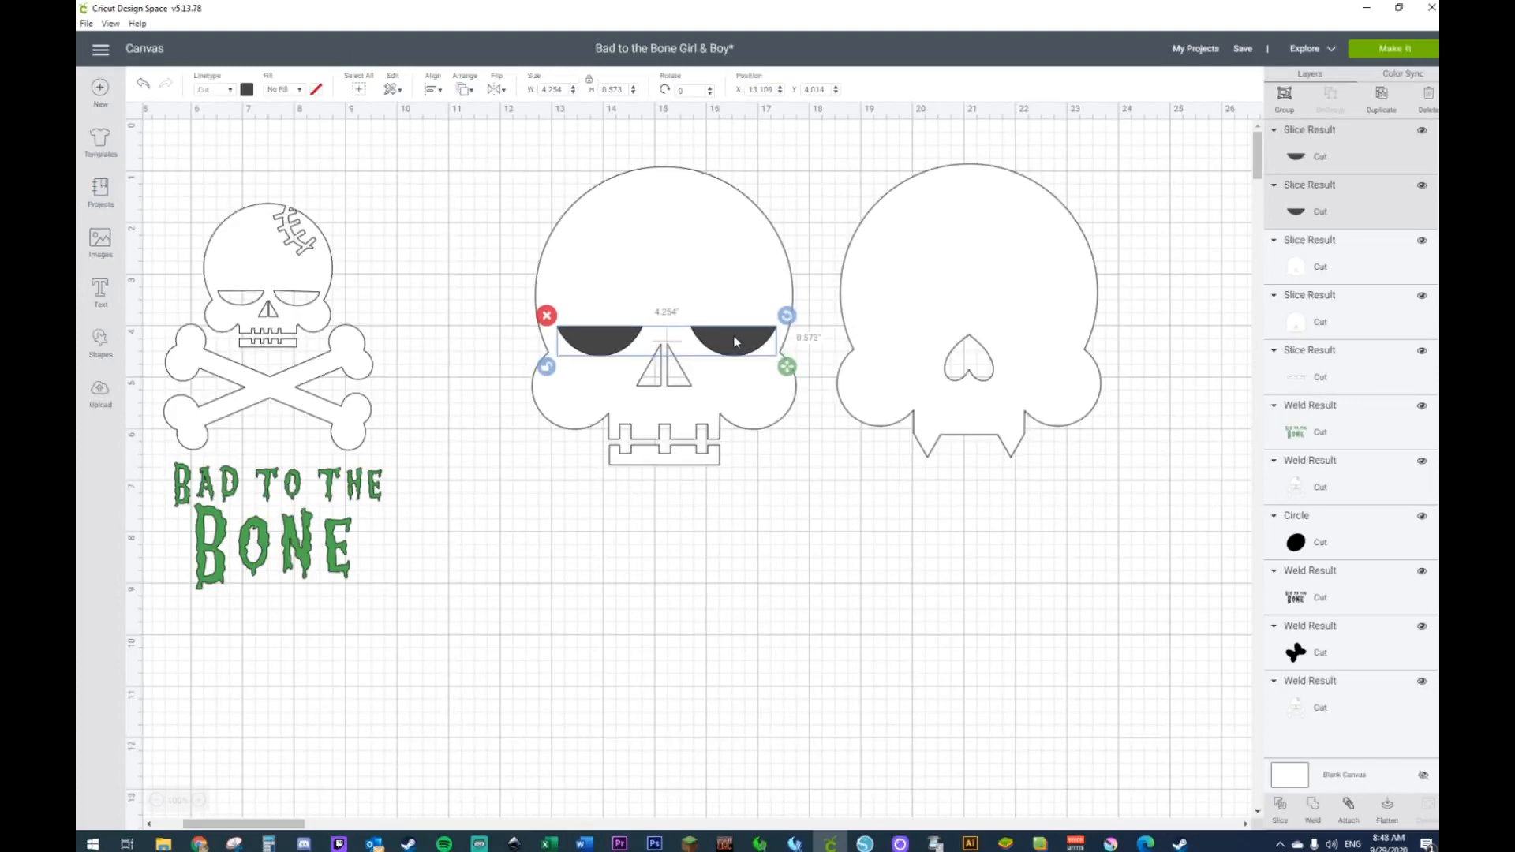
Step: Copy the pair of eyes and place the copy at eye level on the fanged skull
key(ctrl+c)
key(ctrl+v)
drag(776, 372, 1050, 340)
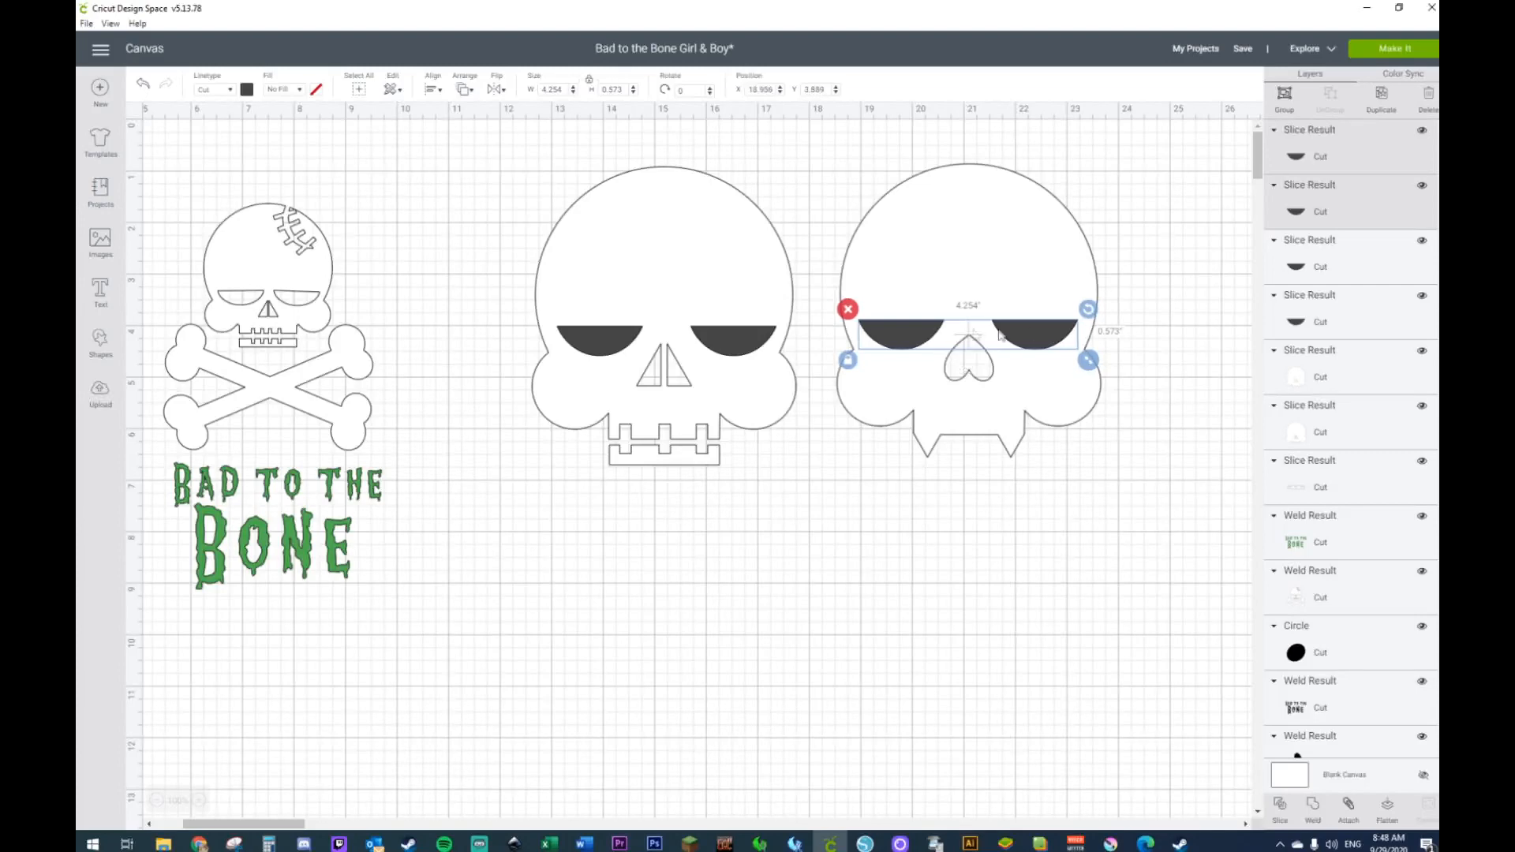
Step: Align the toothed skull's eyes along their bottom edges and nudge its right eye inward to X 15.603
click(757, 485)
click(629, 349)
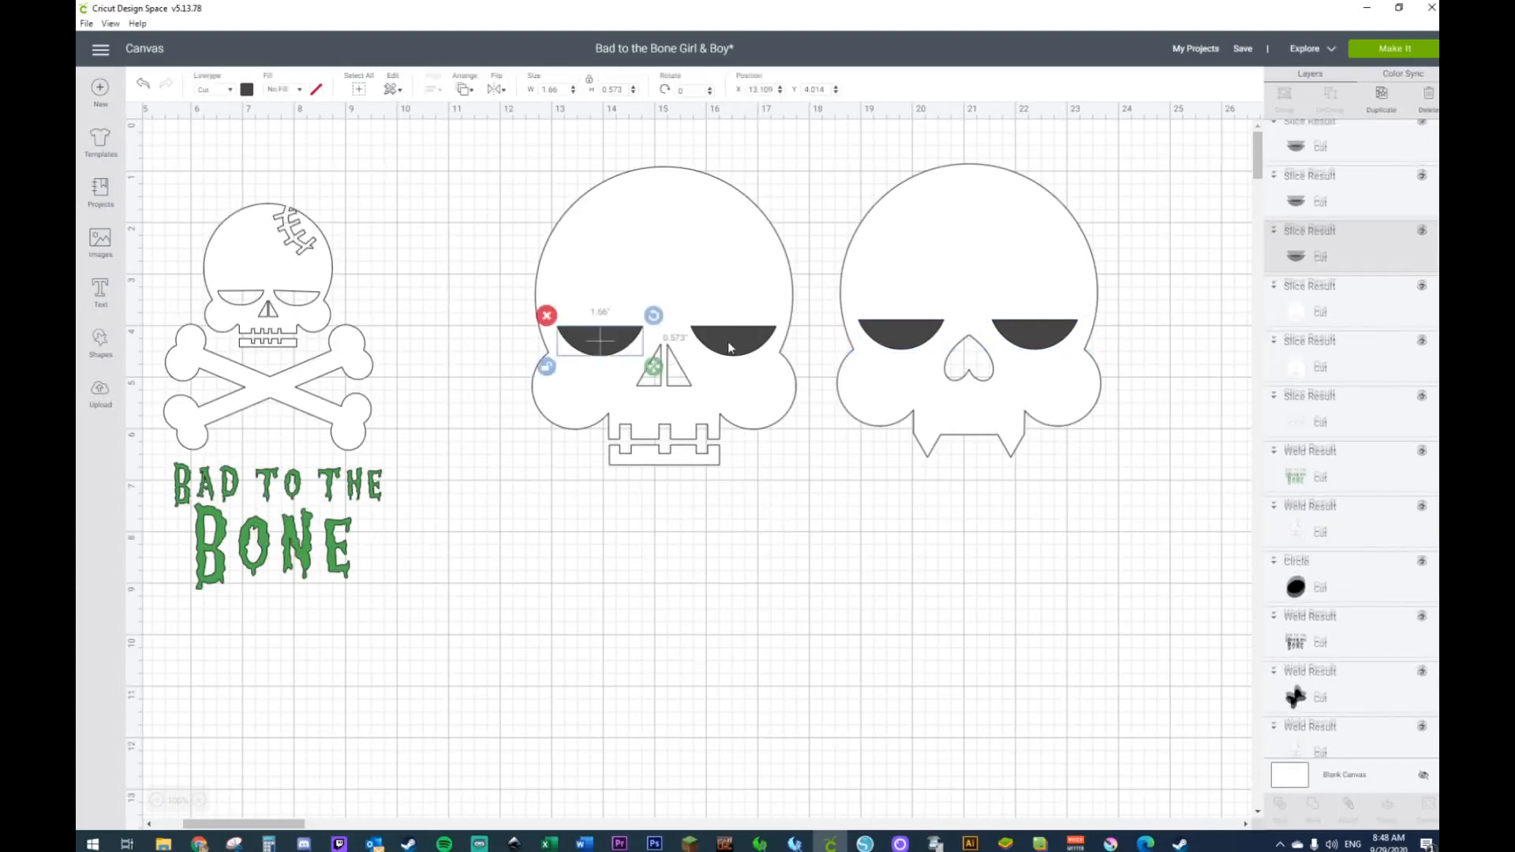
click(435, 90)
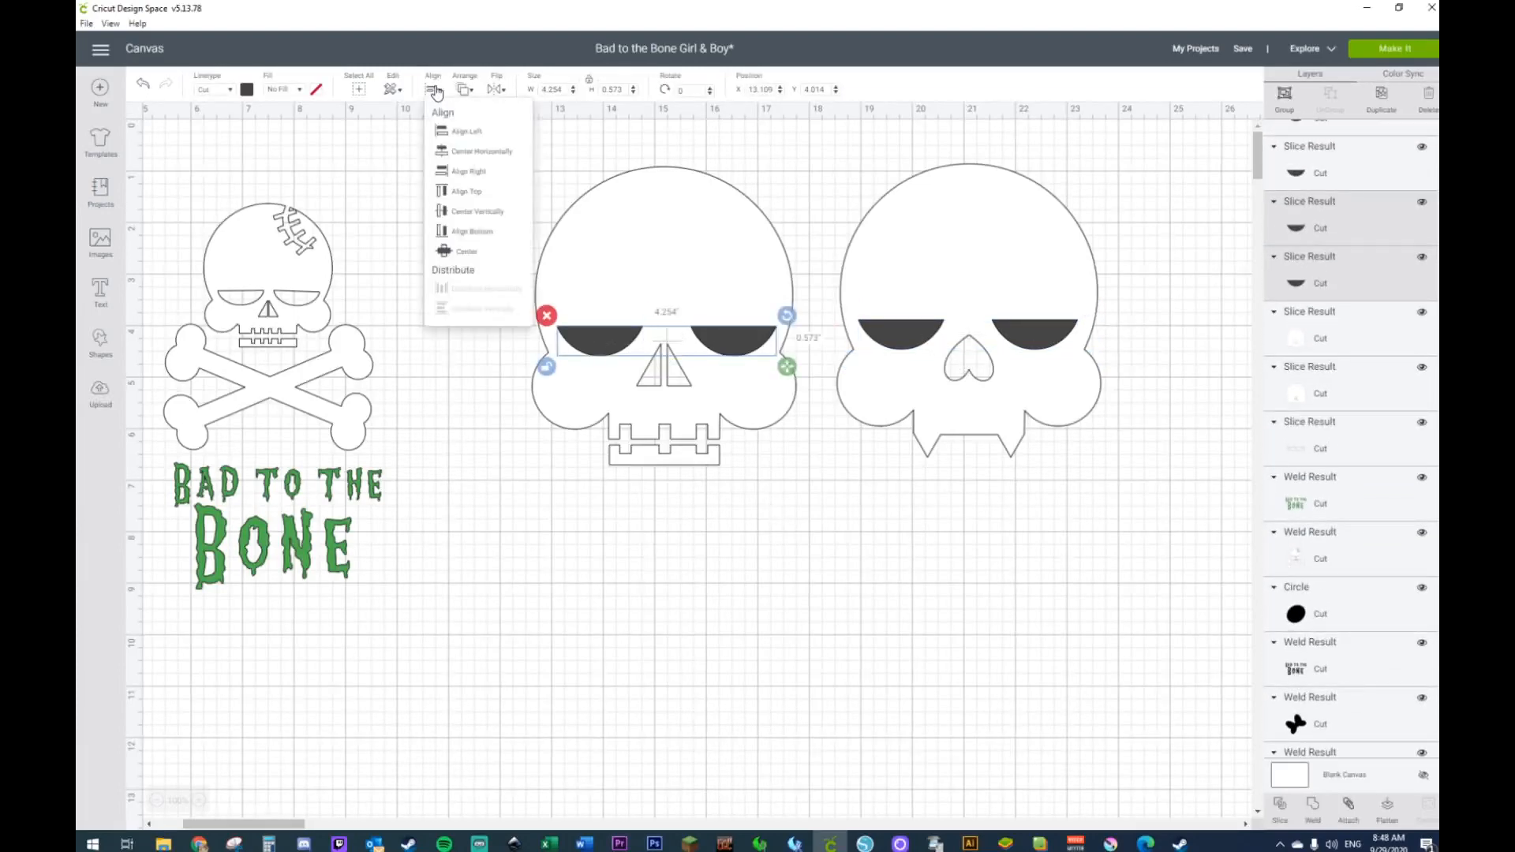
click(454, 231)
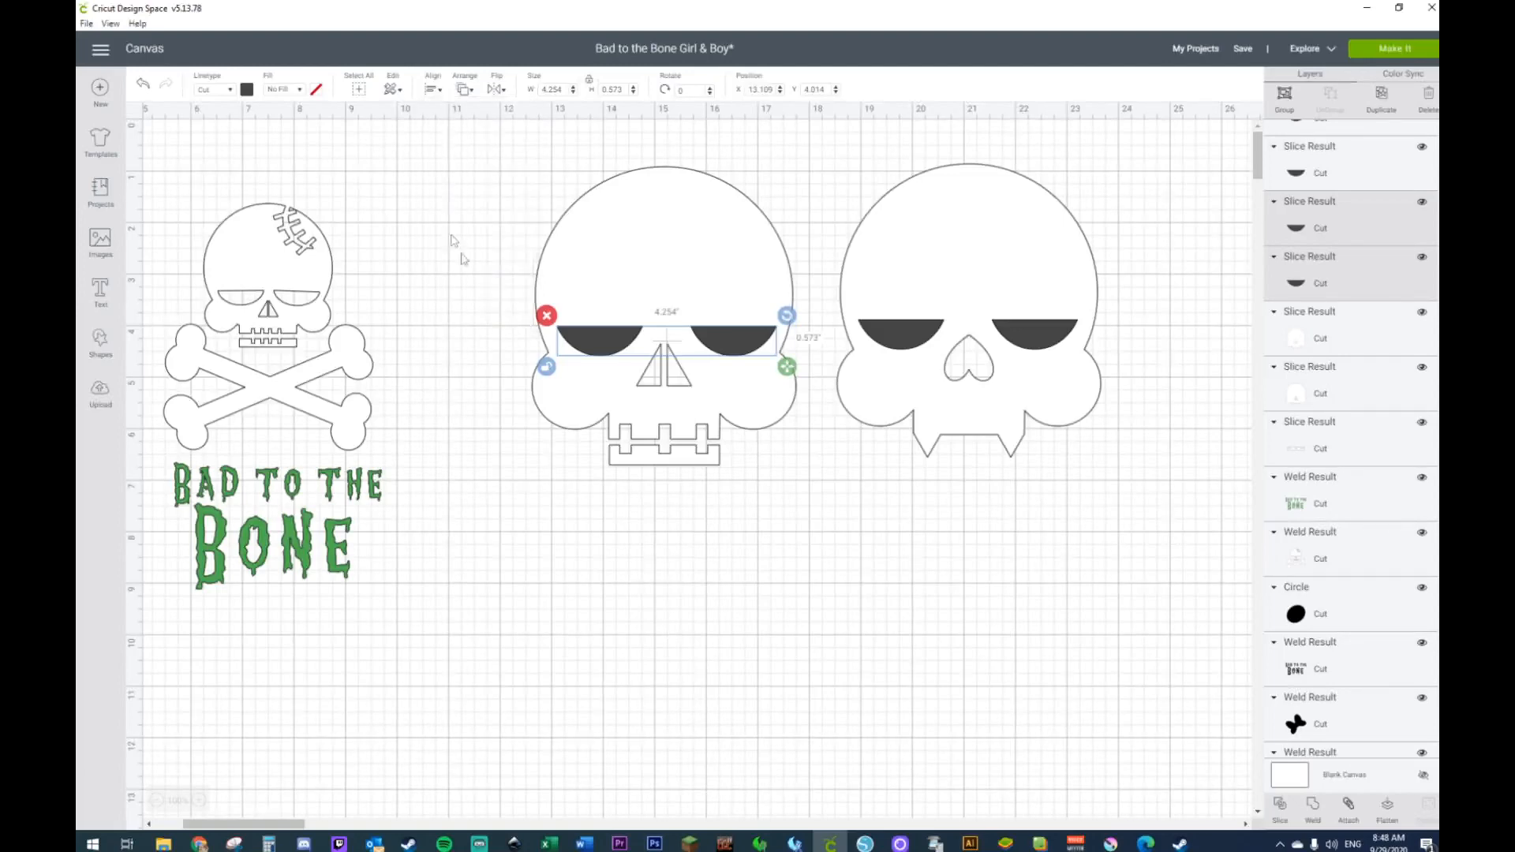
click(656, 541)
click(716, 353)
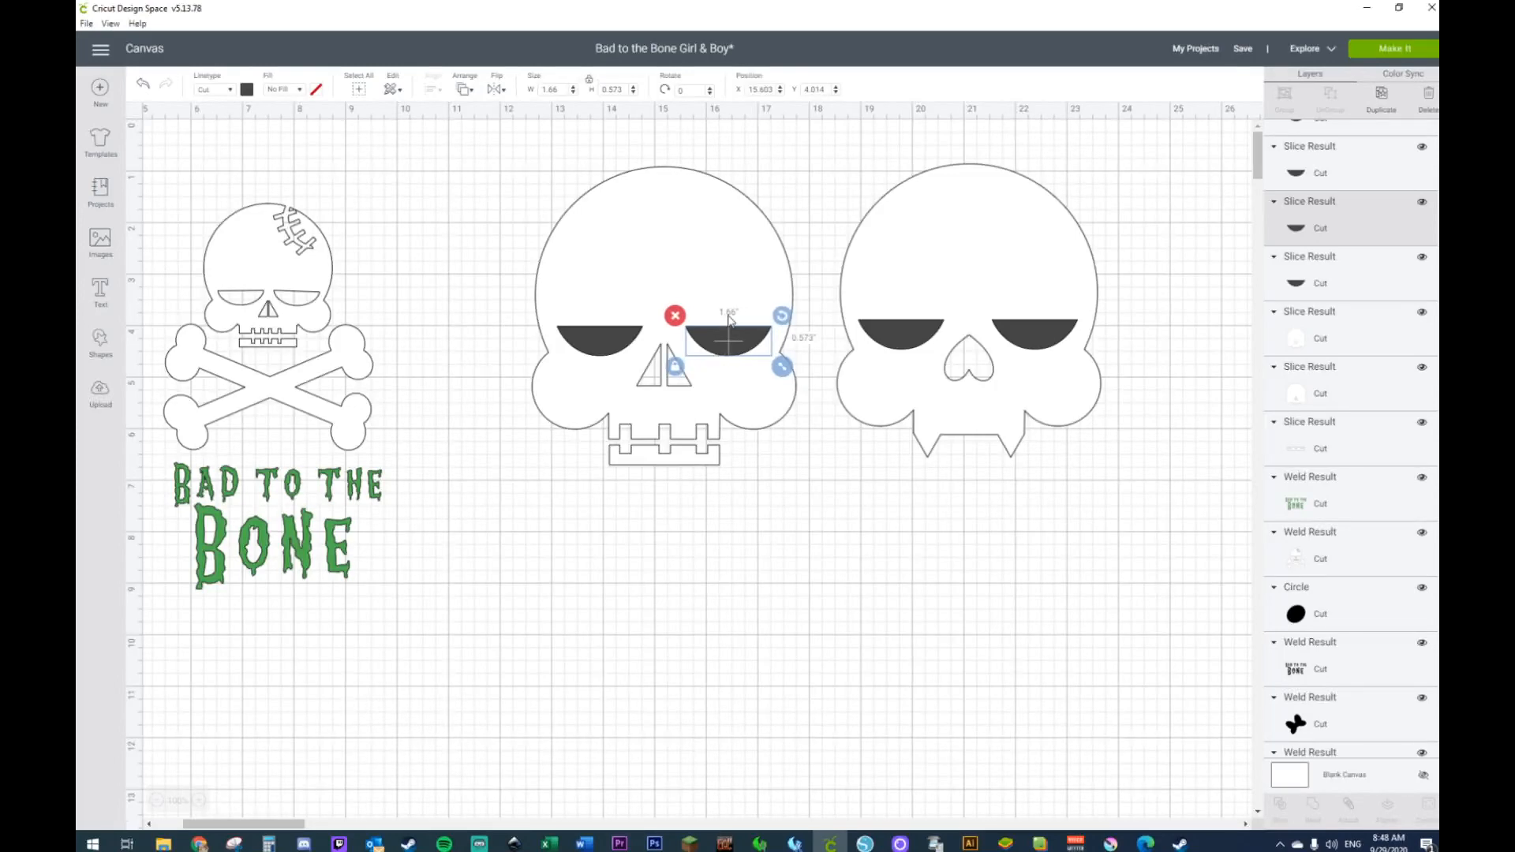
Step: Nudge both of the fanged skull's eyes slightly inward toward the nose, with the left eye at X 19.056
click(1021, 350)
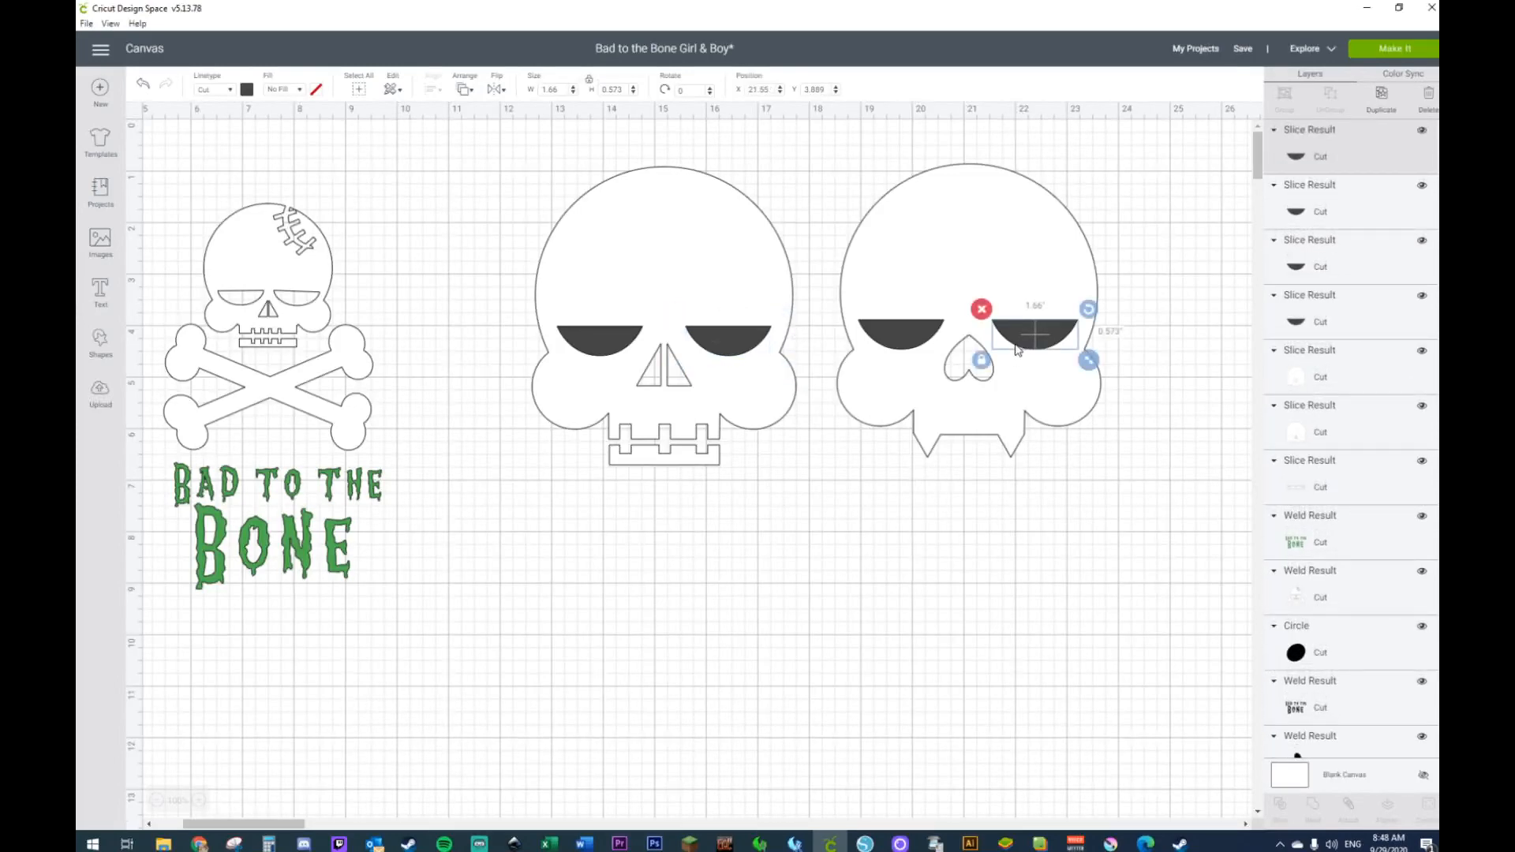
key(Left)
click(918, 333)
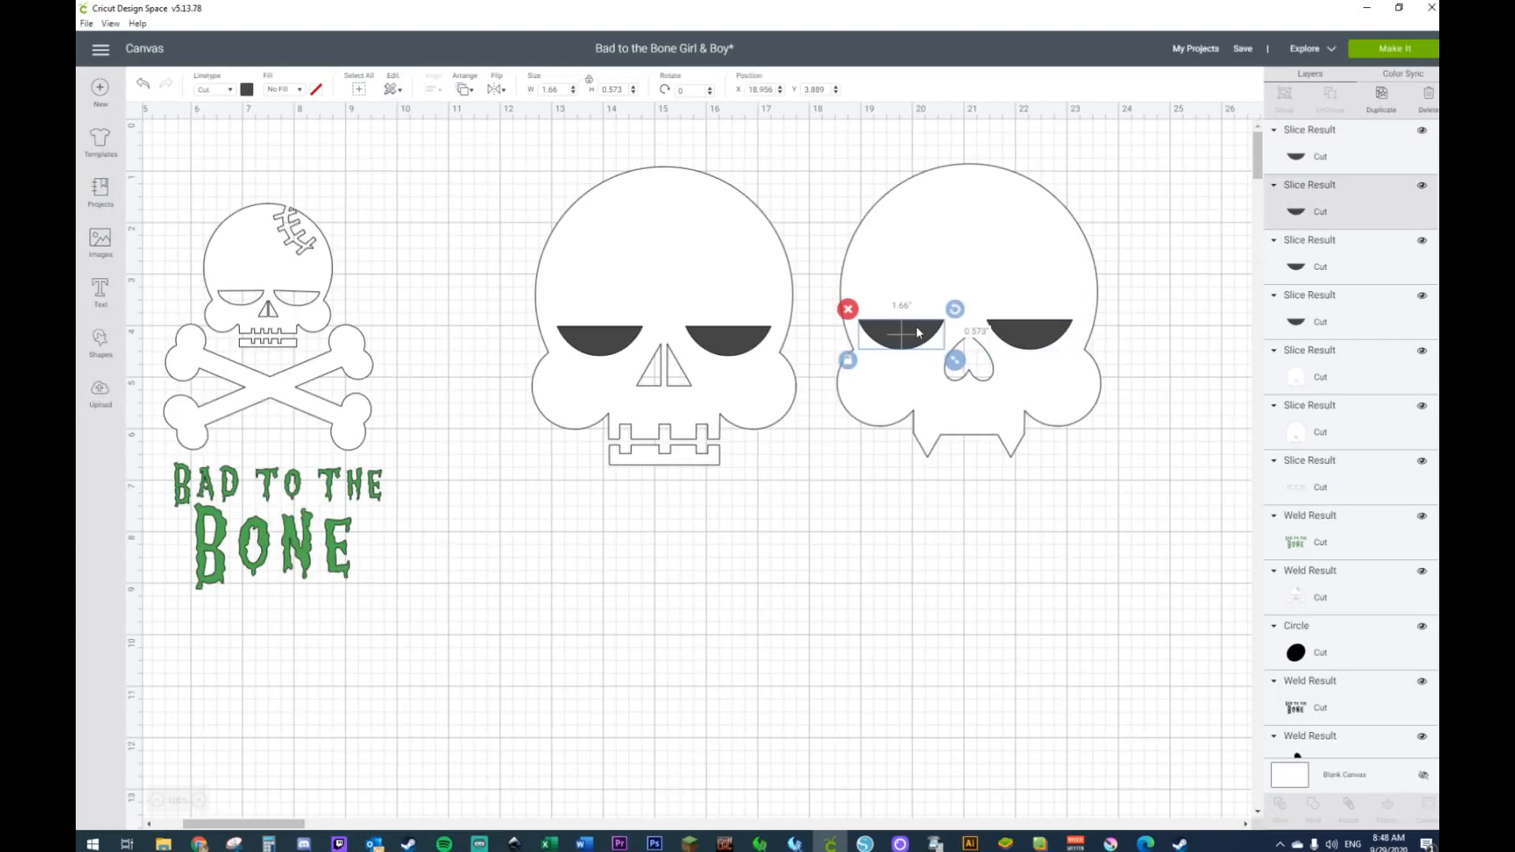
key(Right)
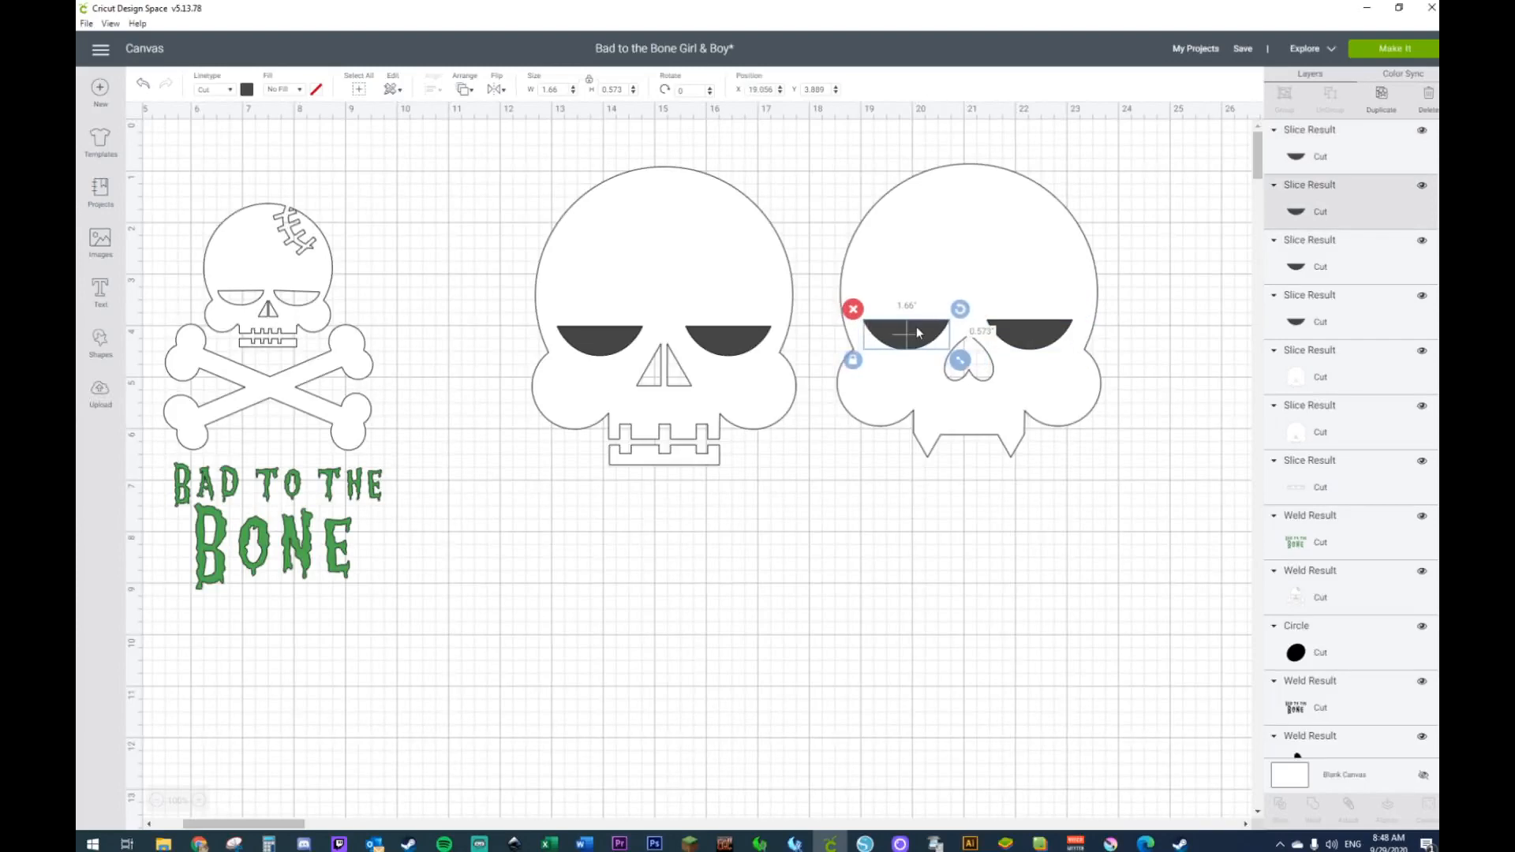
click(1041, 640)
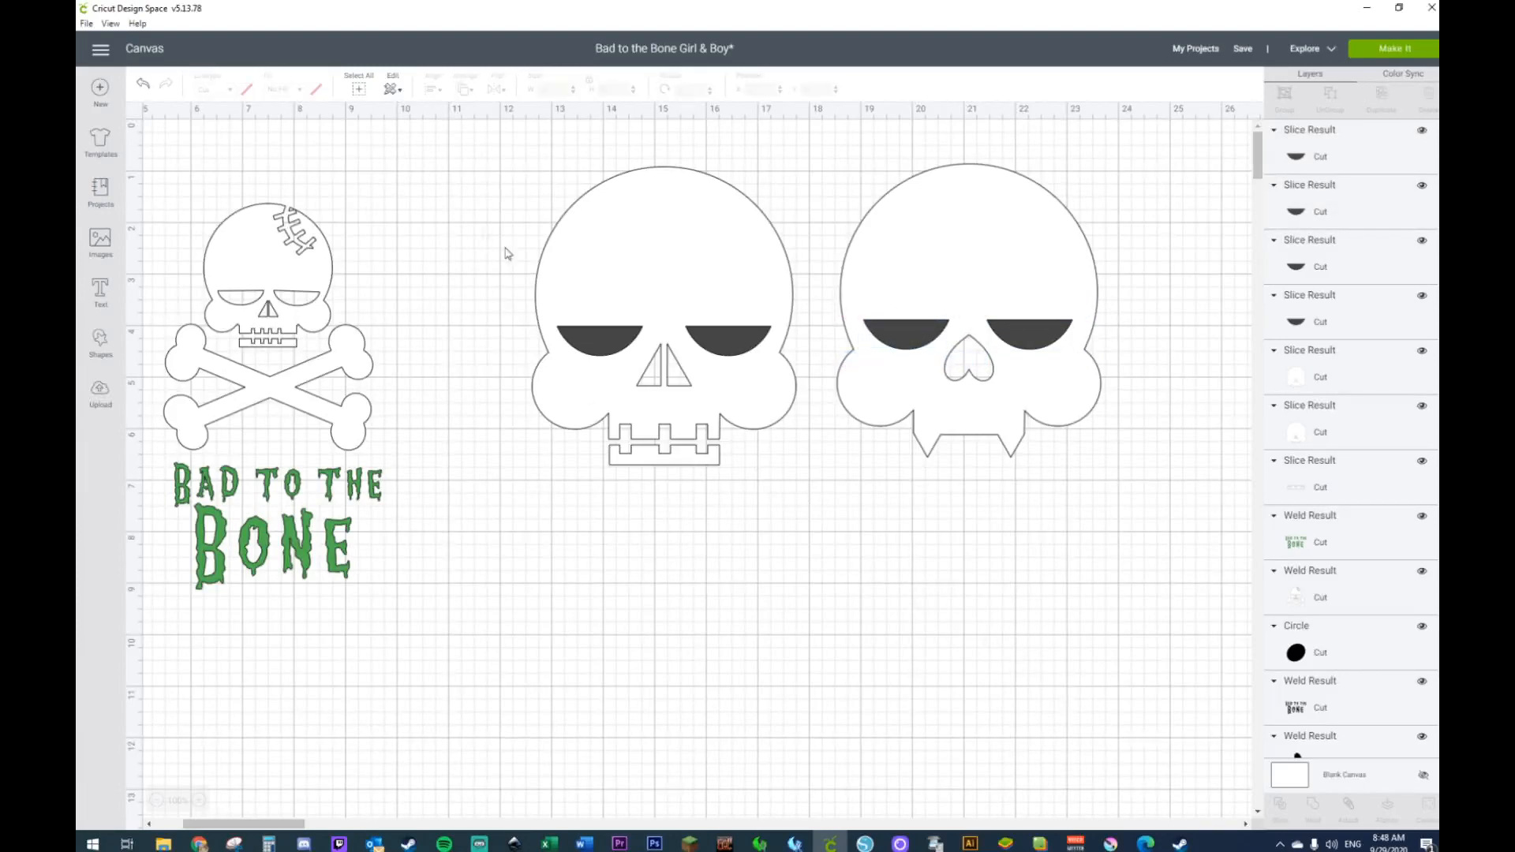
drag(508, 252, 739, 393)
right_click(737, 395)
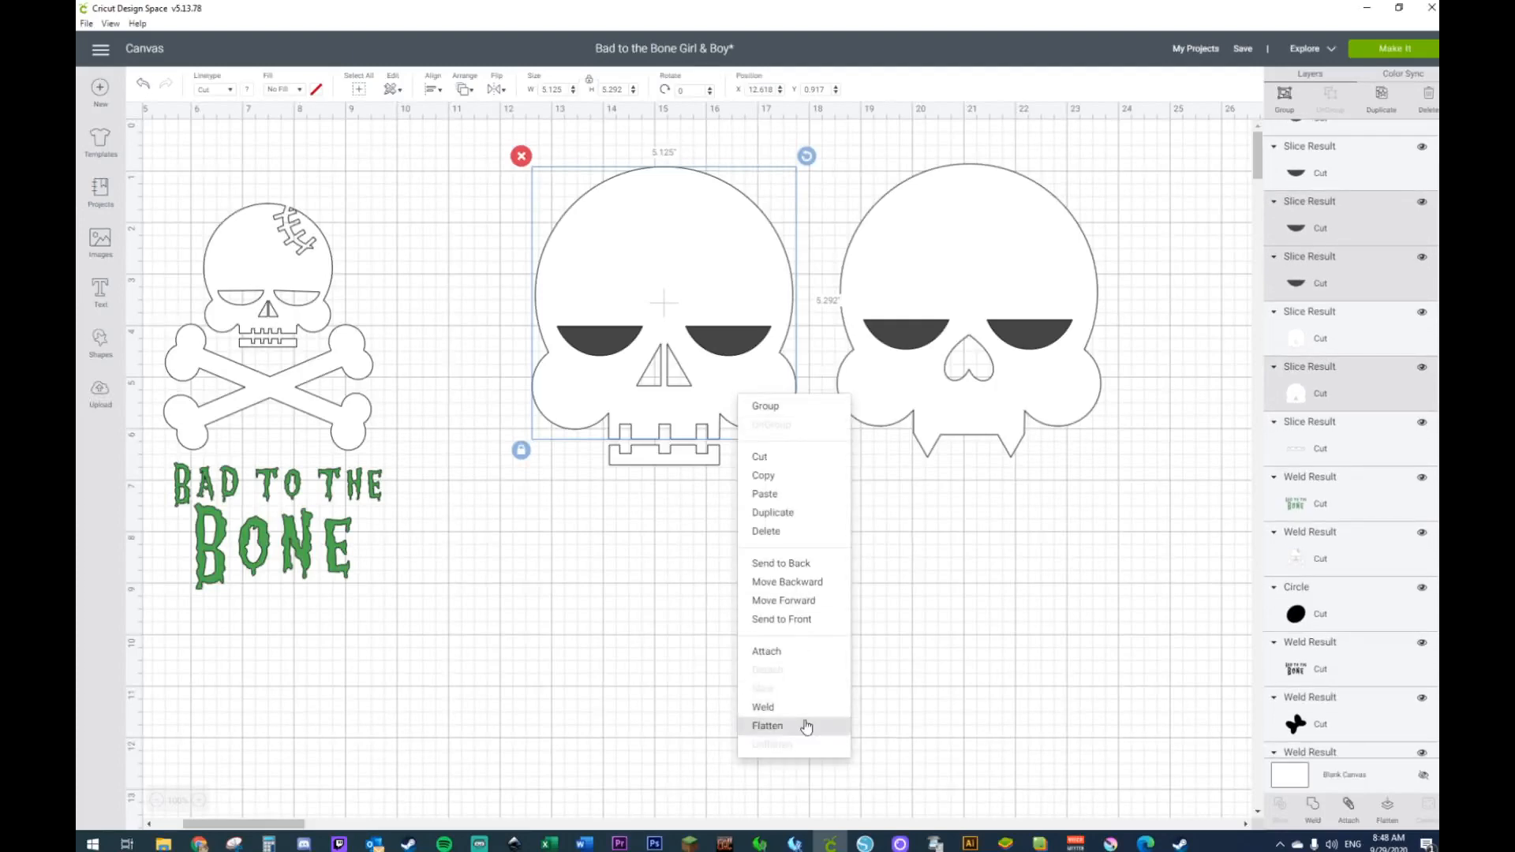
click(965, 609)
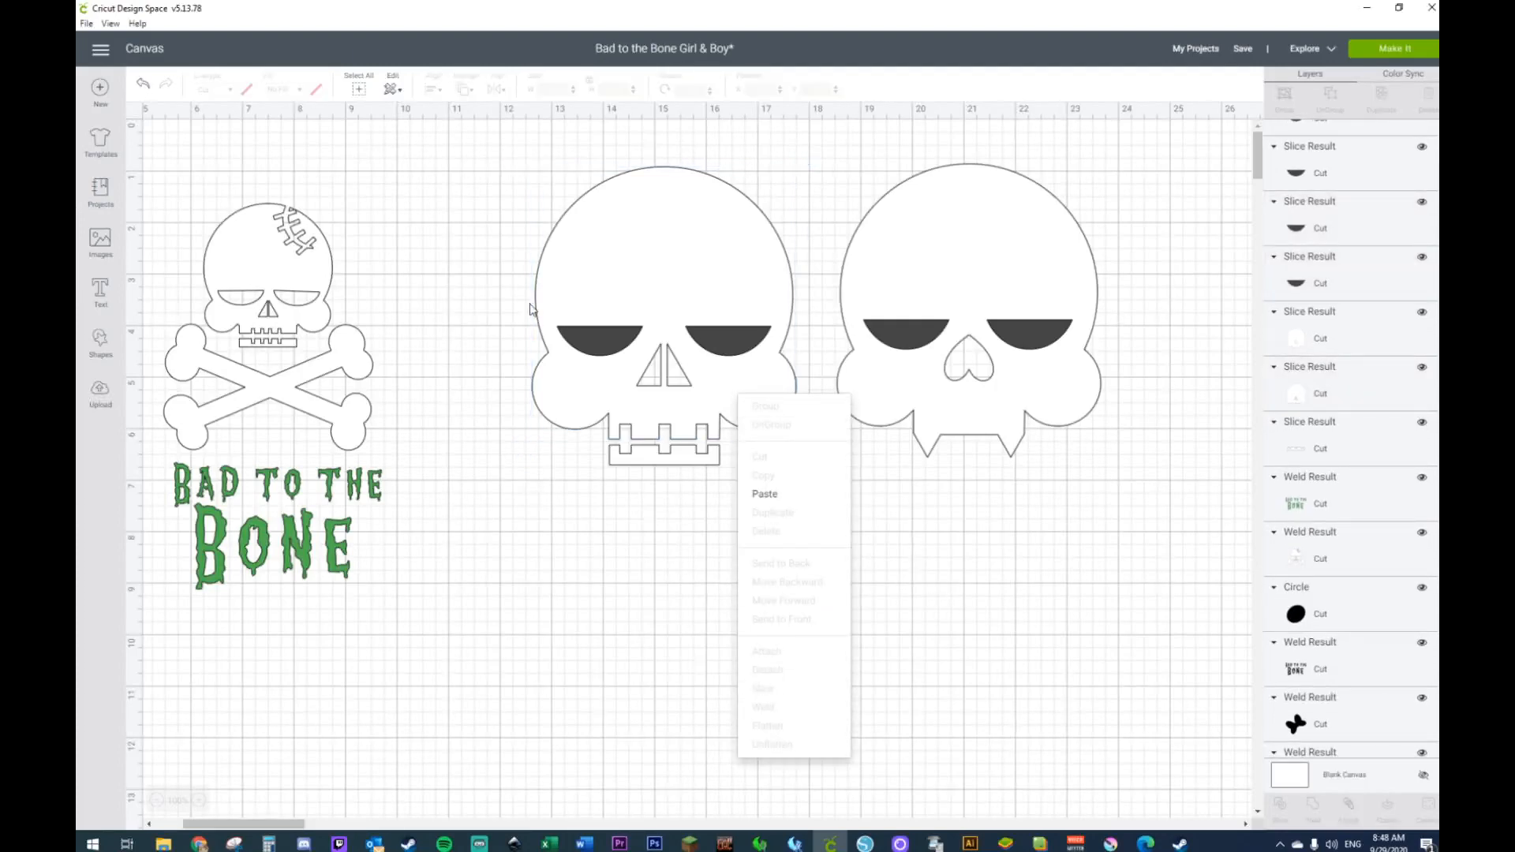
Step: Weld the toothed skull's two eyes into one shape, and weld the fanged skull's eye pair the same way
click(592, 342)
shift+click(730, 341)
right_click(733, 350)
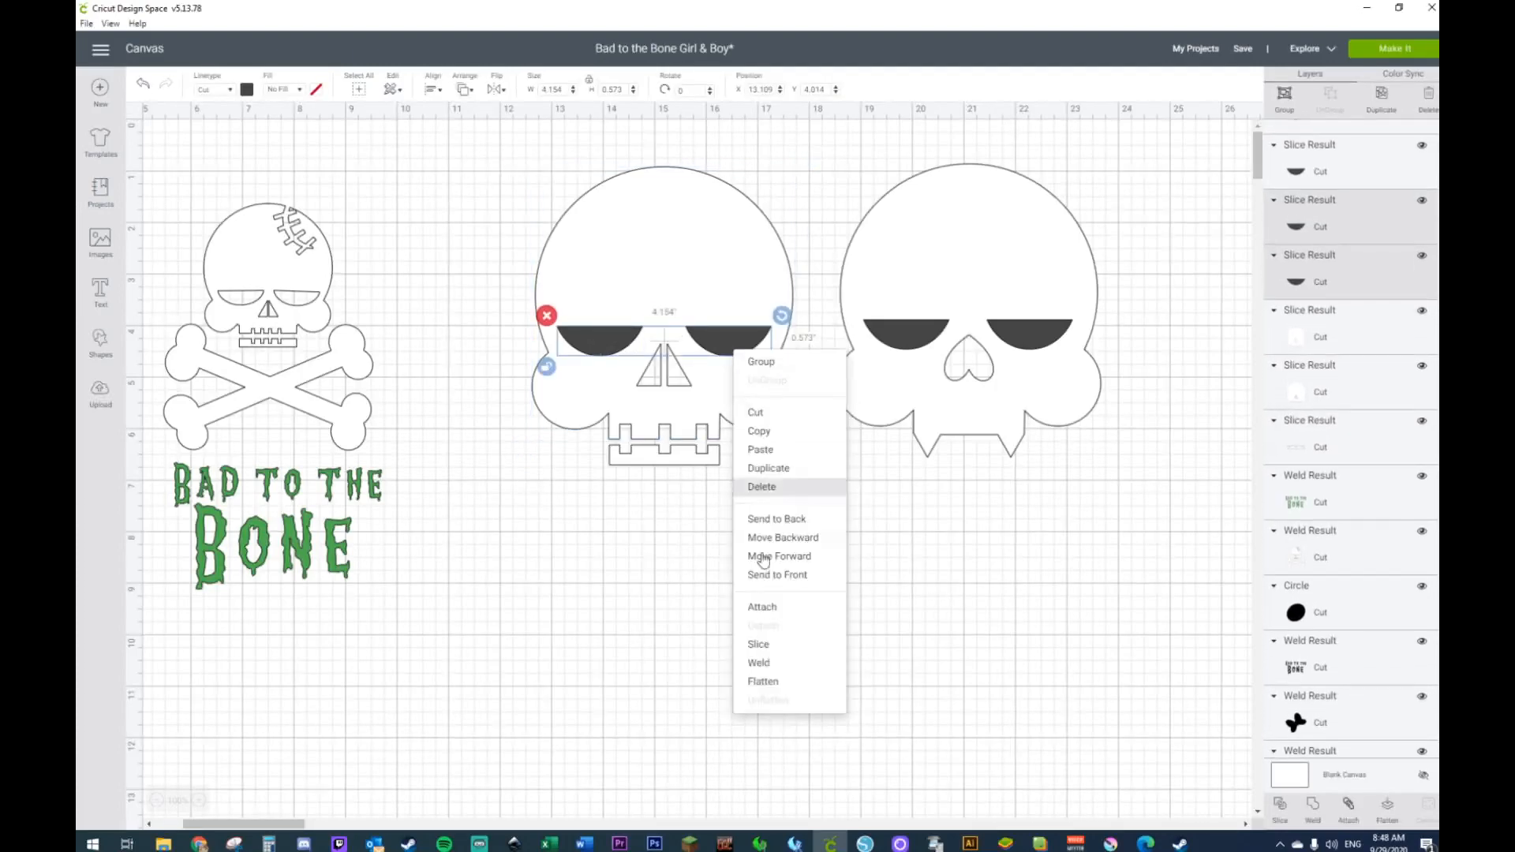
click(760, 663)
click(906, 335)
shift+click(1054, 345)
right_click(1054, 345)
click(1076, 658)
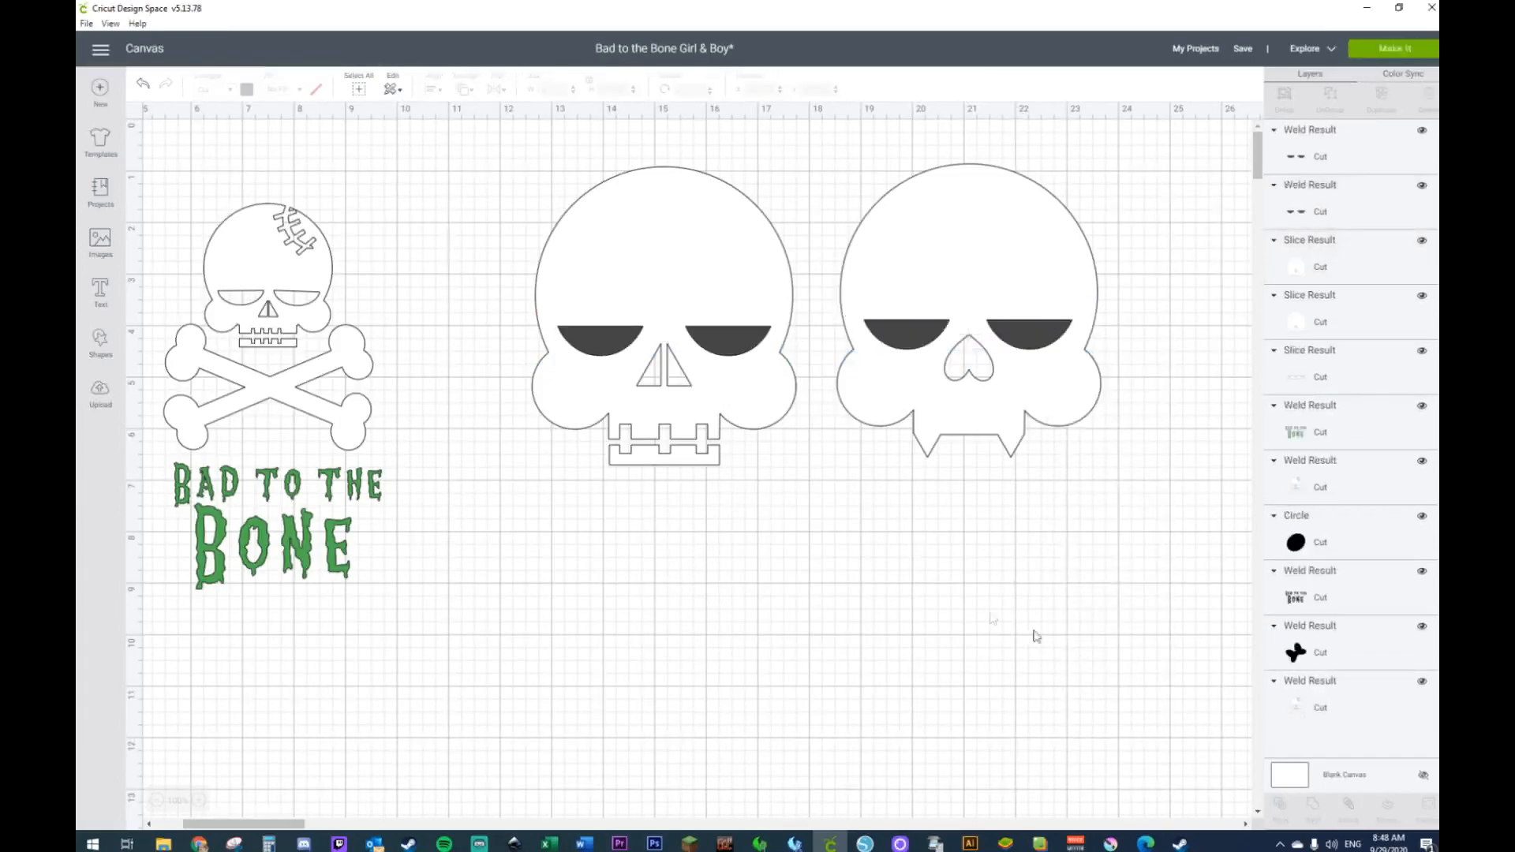
Step: Slice the welded eyes out of the toothed skull and delete the cut-out eye pieces
drag(509, 210, 715, 396)
right_click(717, 368)
click(751, 661)
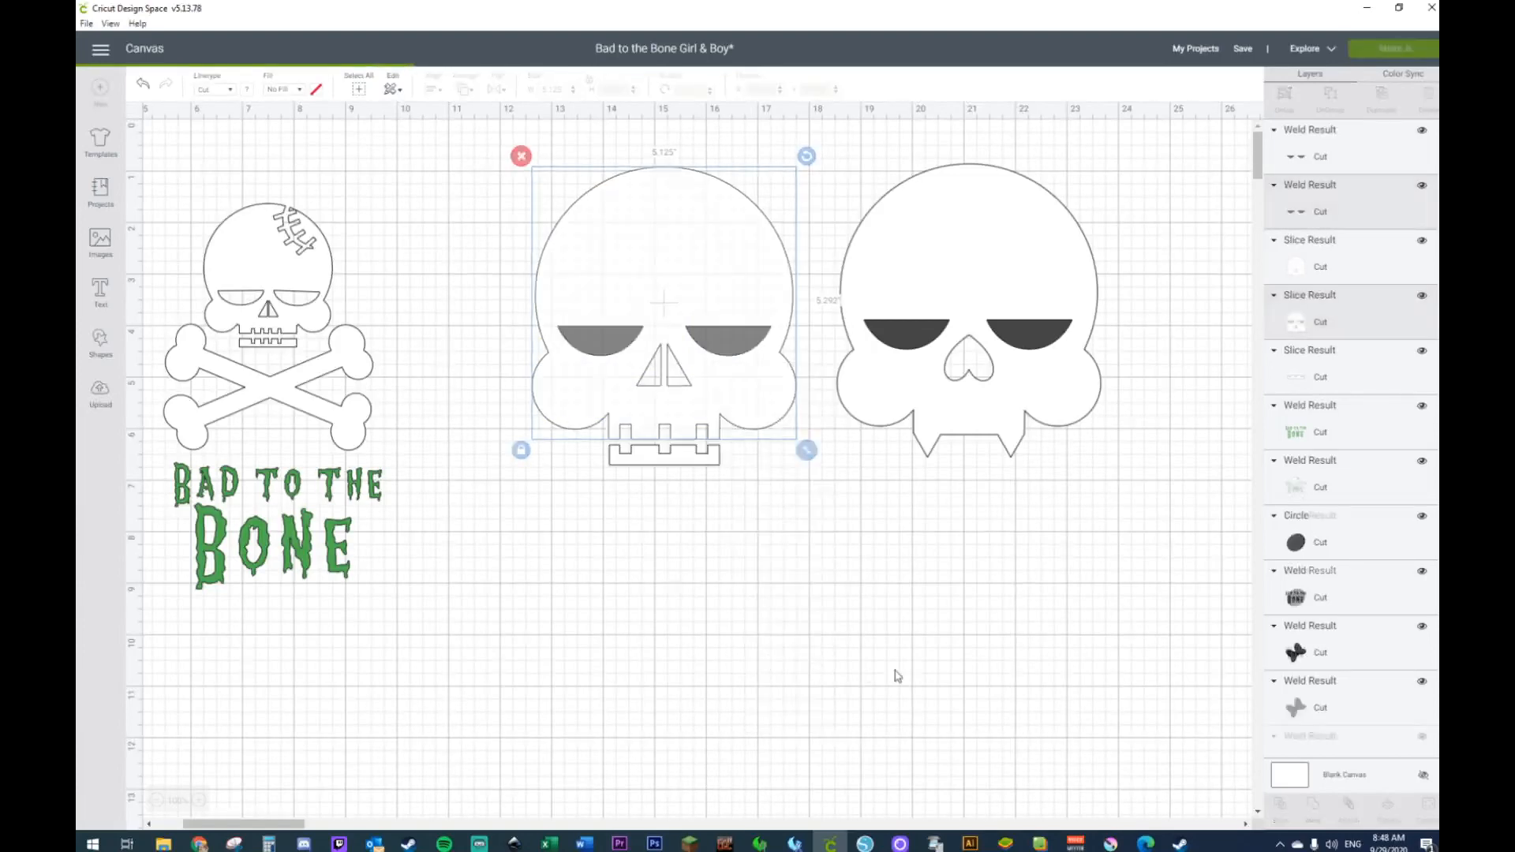
click(718, 357)
key(Delete)
click(718, 358)
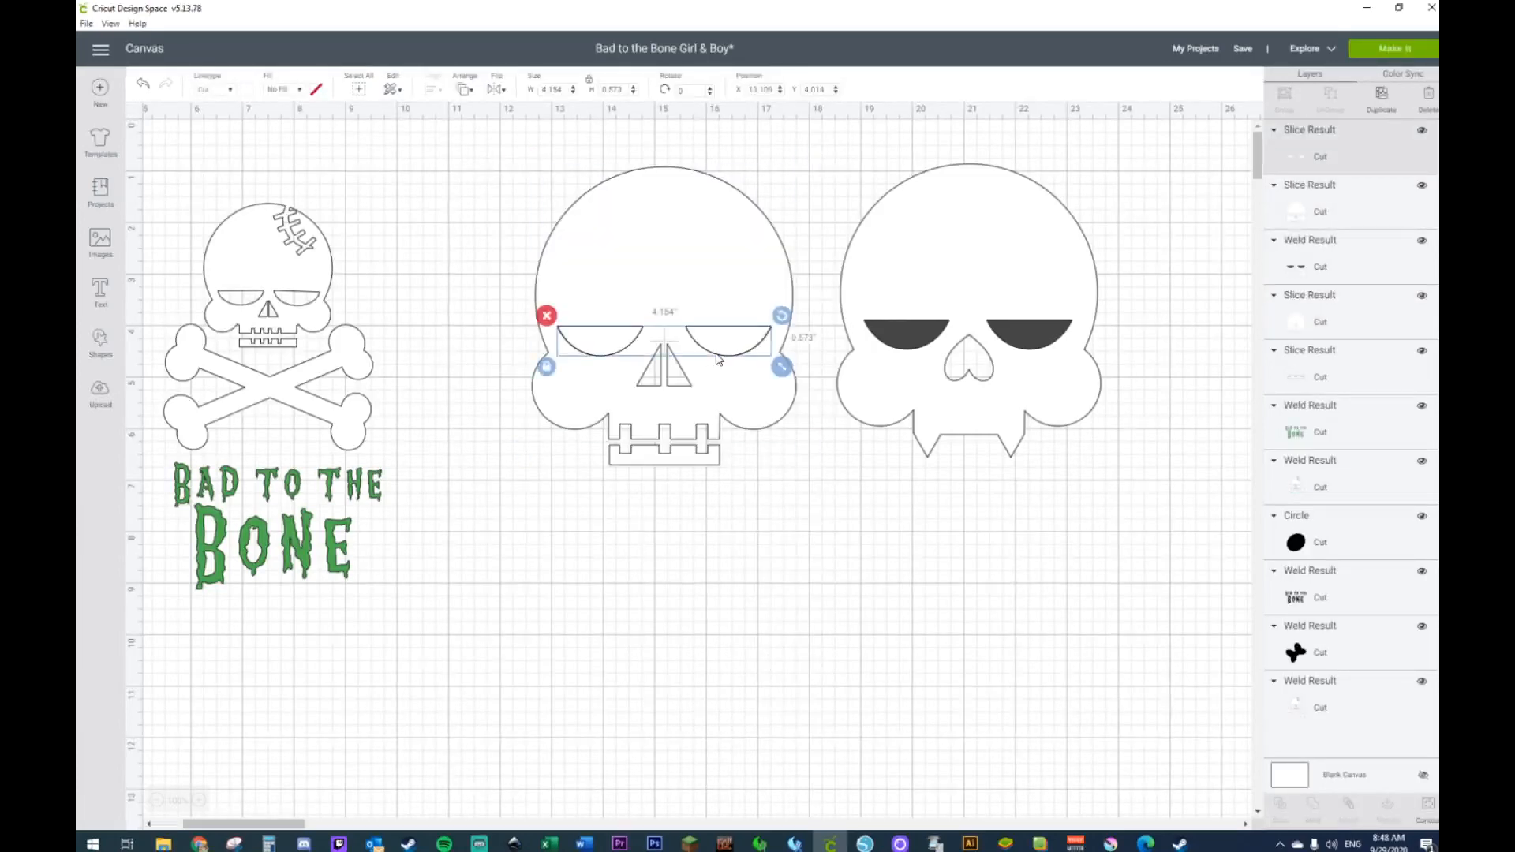
key(Delete)
Step: Slice the welded eyes out of the fanged skull and delete the cut-out eye pieces
click(914, 330)
drag(1168, 238, 1016, 408)
right_click(1015, 408)
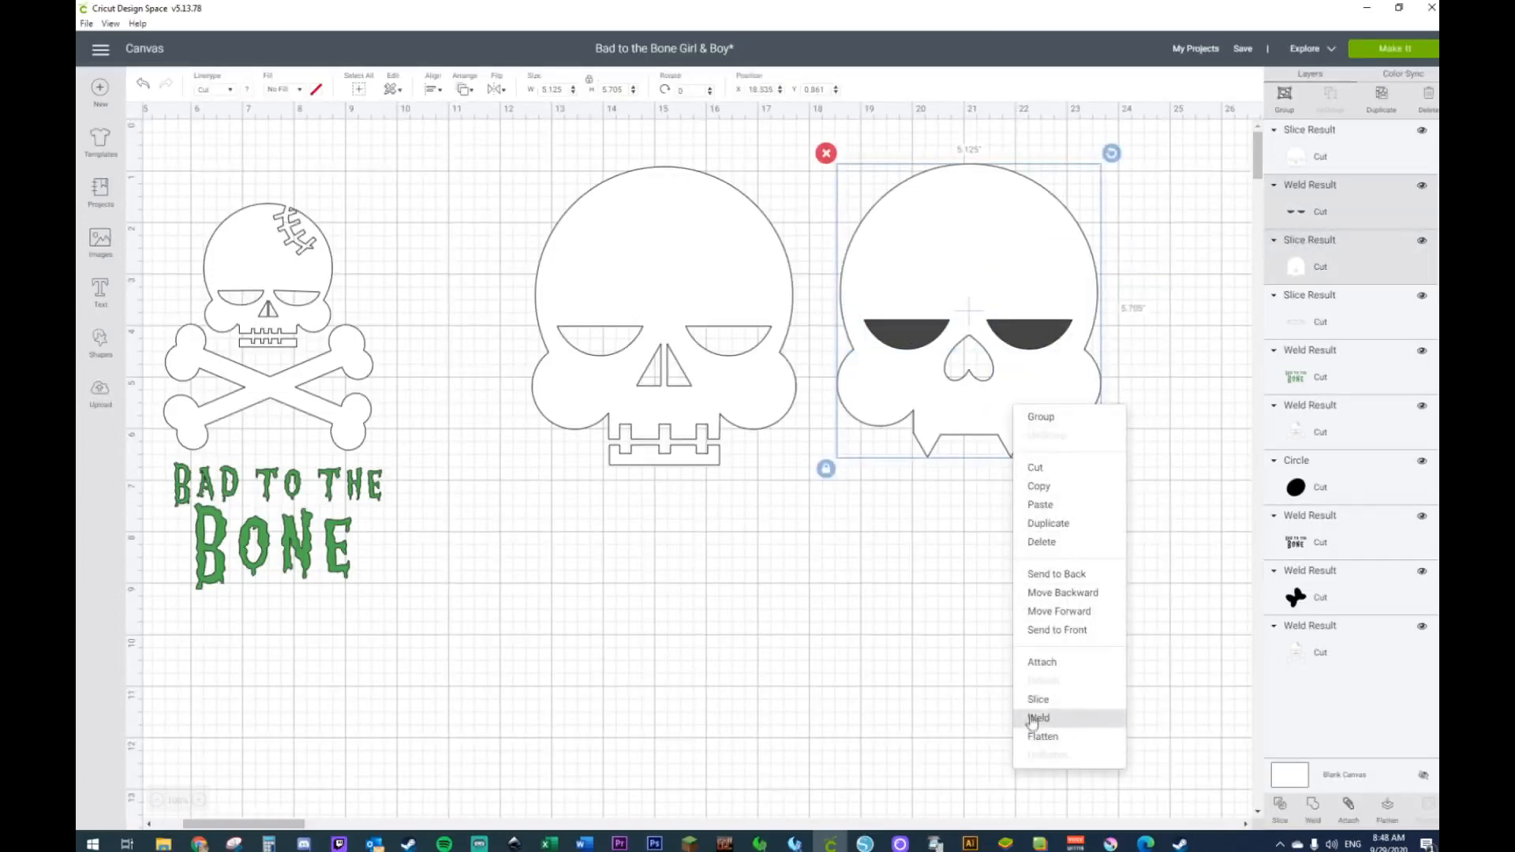
click(1043, 700)
click(907, 331)
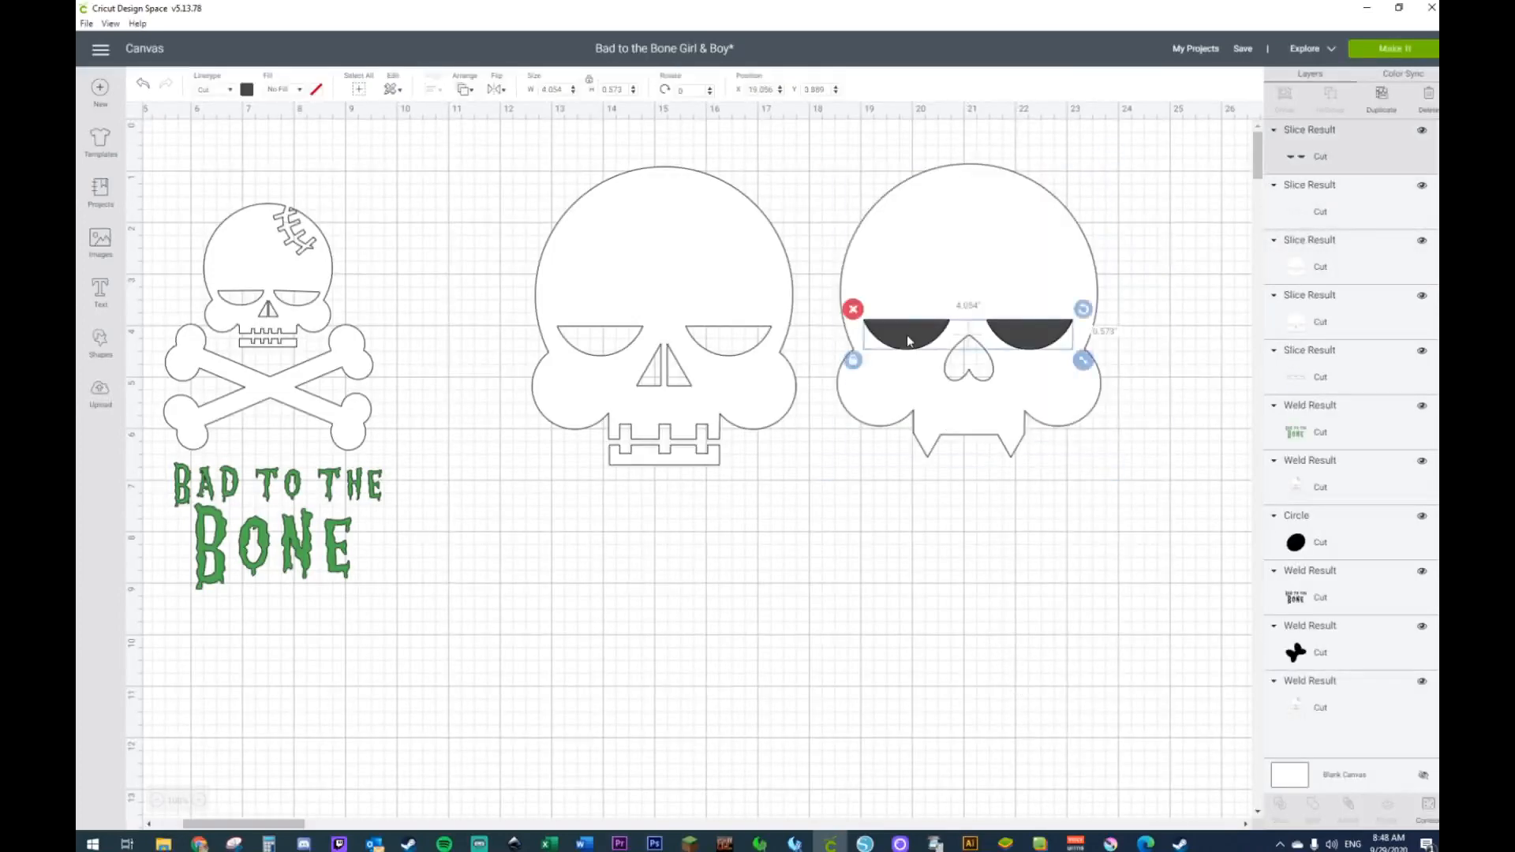
key(Delete)
click(908, 338)
key(Delete)
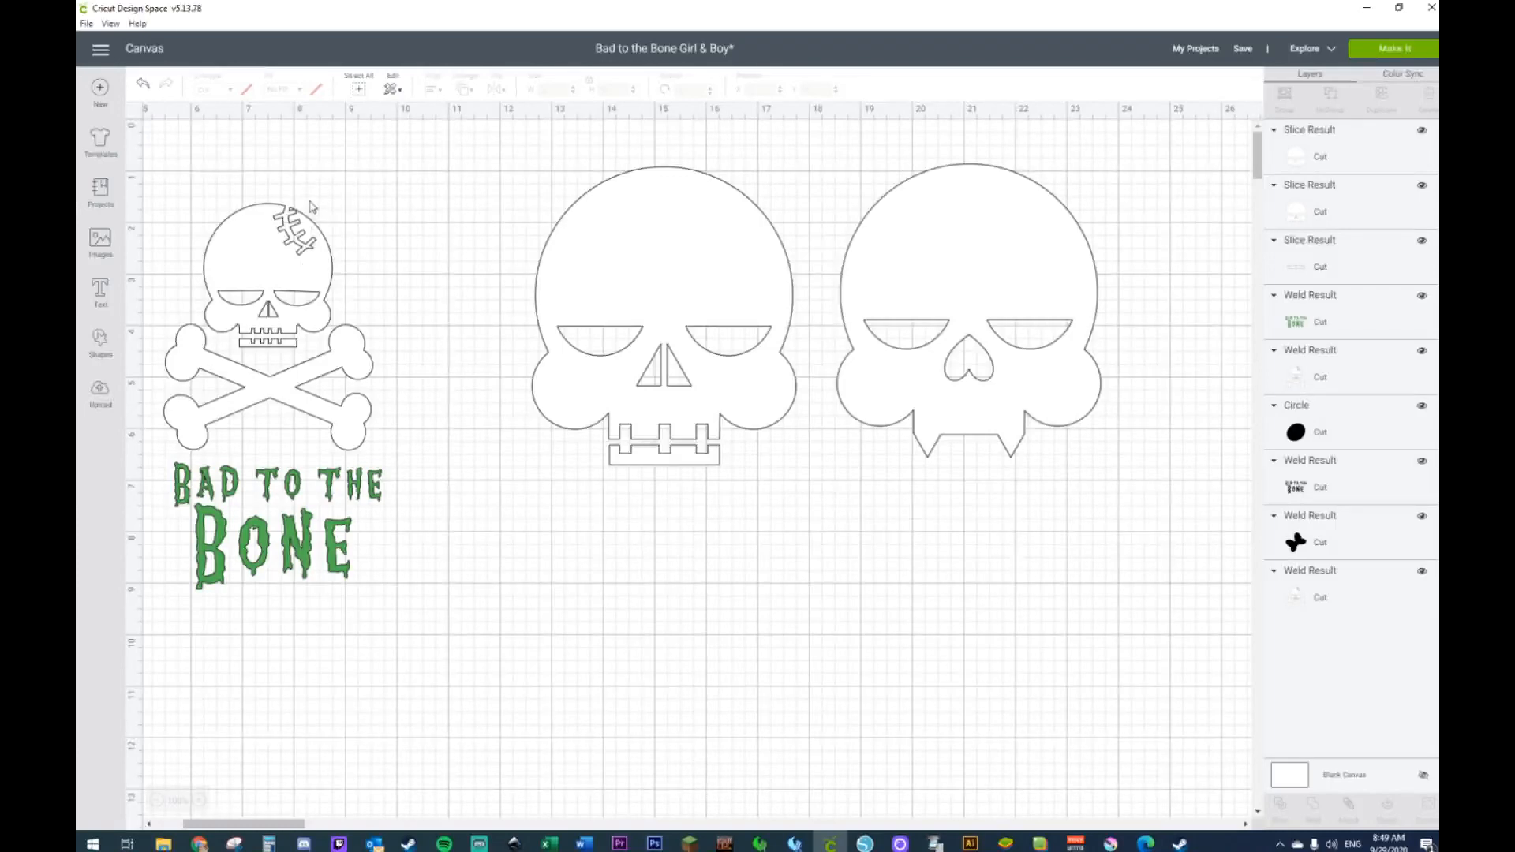
Step: Add a 3.111-inch circle below the toothed skull and duplicate it so the copy overlaps slightly up and to the right
click(100, 344)
click(210, 249)
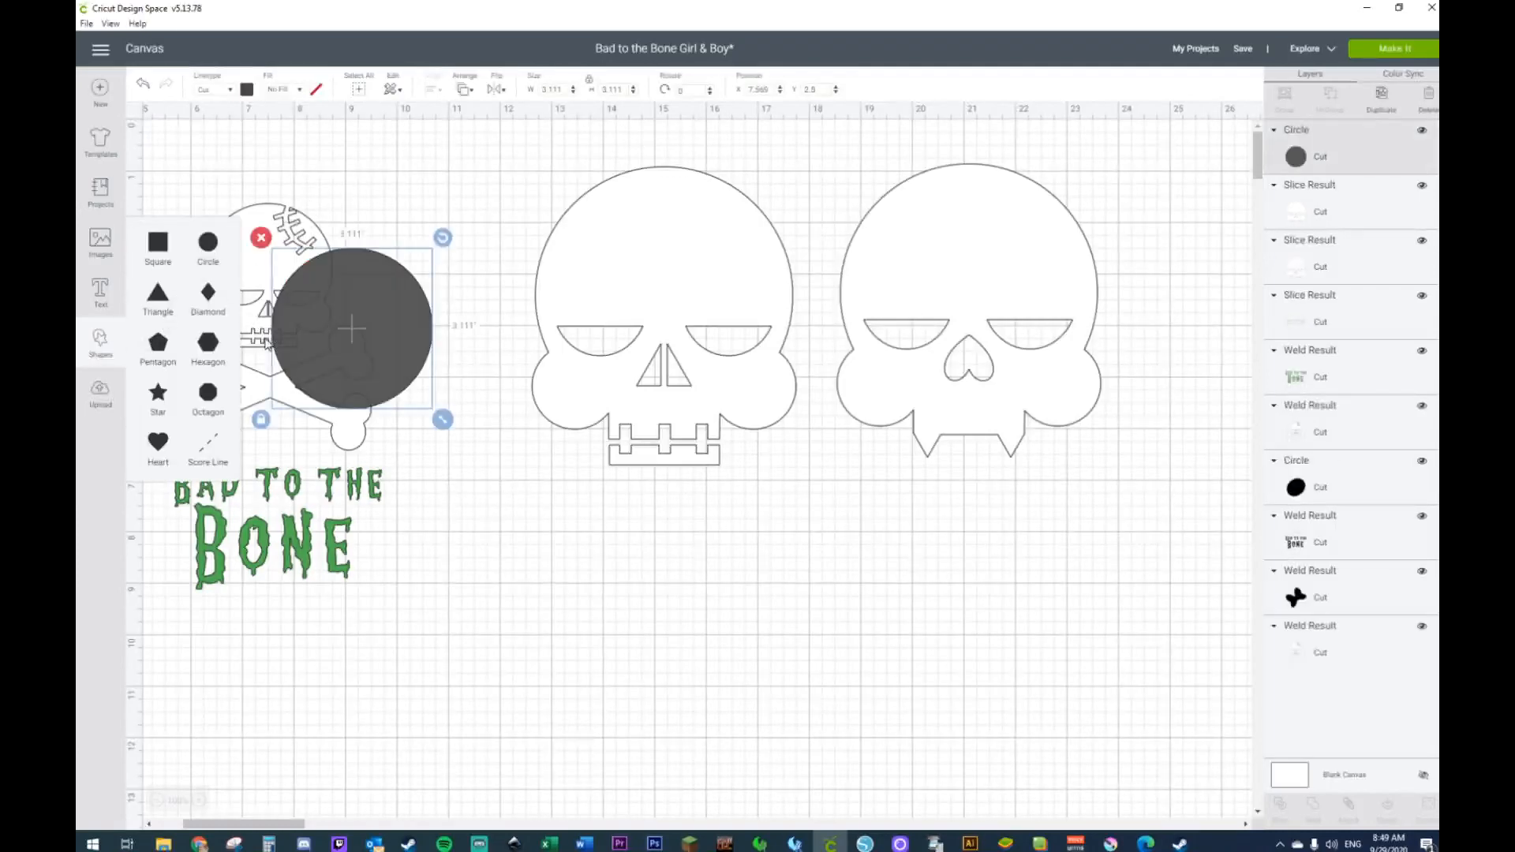
drag(352, 325, 593, 567)
key(ctrl+d)
click(790, 603)
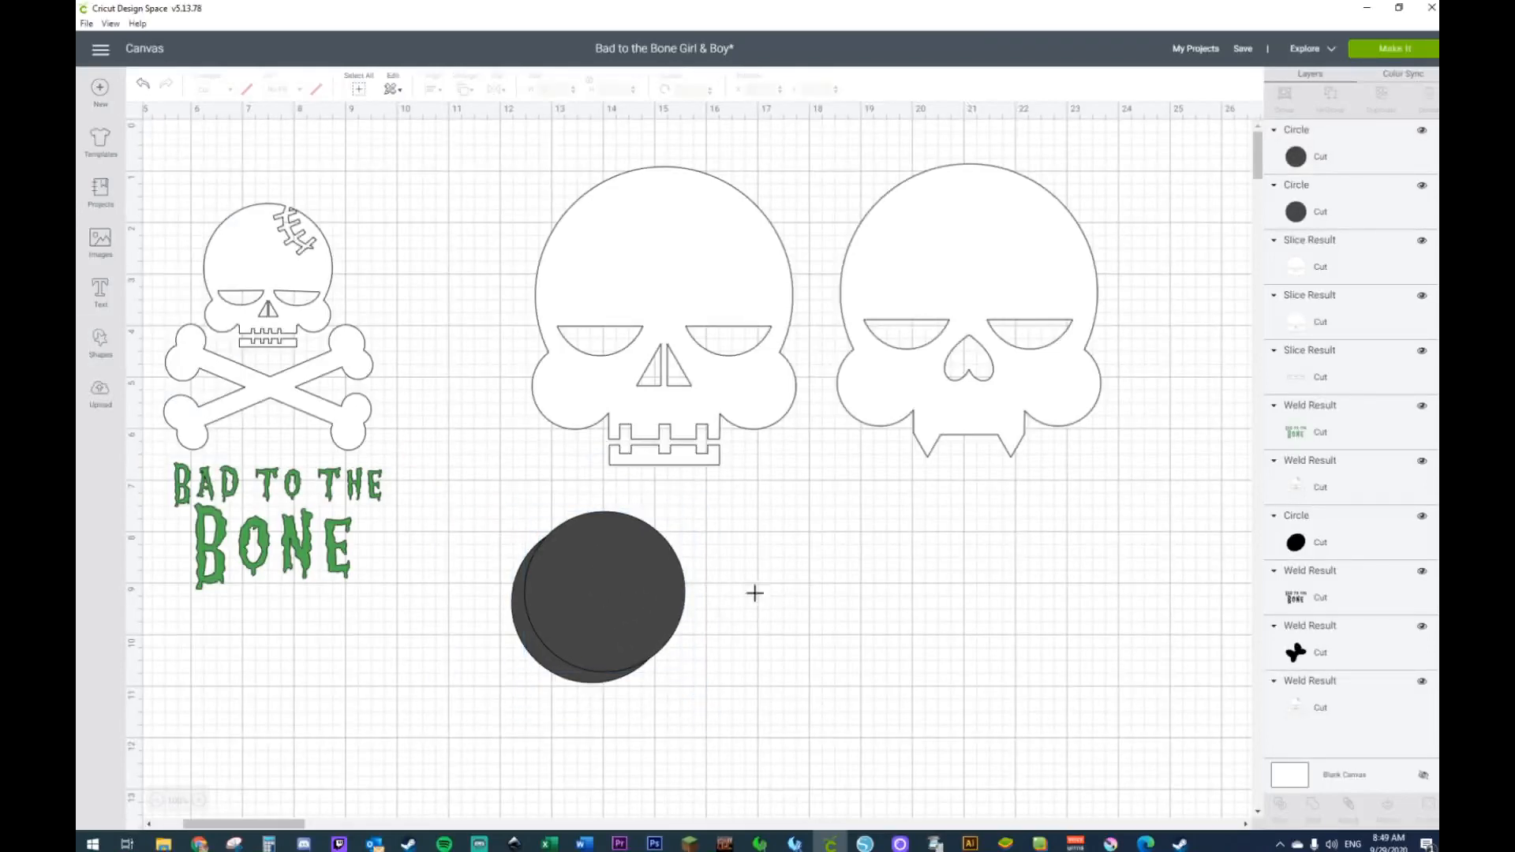
Step: Slice the two overlapping circles to form a crescent on each side
drag(758, 595, 474, 698)
right_click(571, 659)
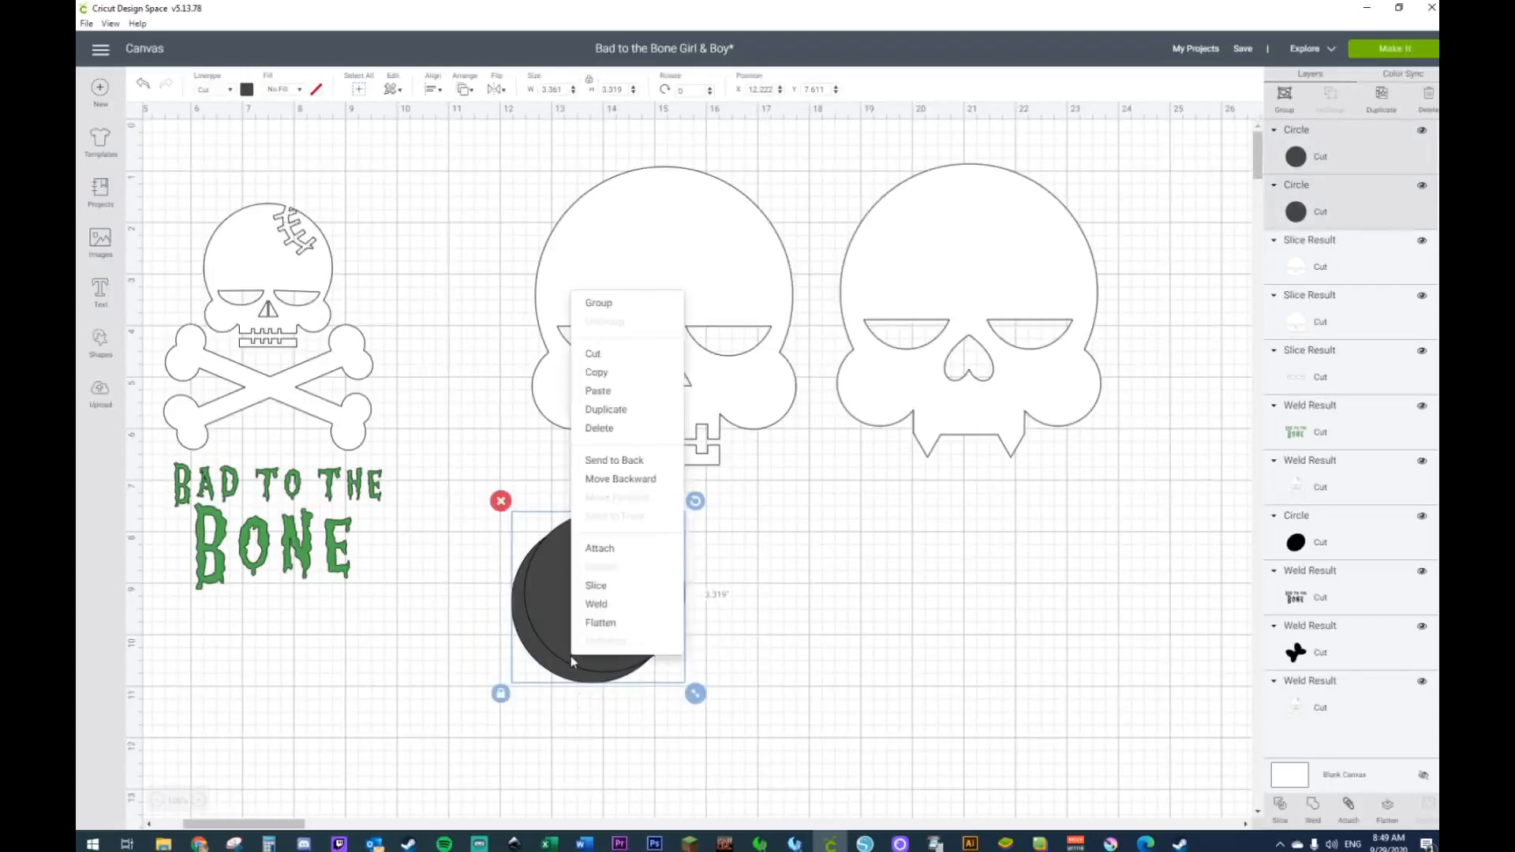
click(595, 586)
drag(538, 641, 788, 612)
key(Delete)
Step: Move the right-hand crescent away from the circle, flip it horizontally, and rotate it to match the left-hand crescent
drag(675, 582, 804, 586)
right_click(802, 584)
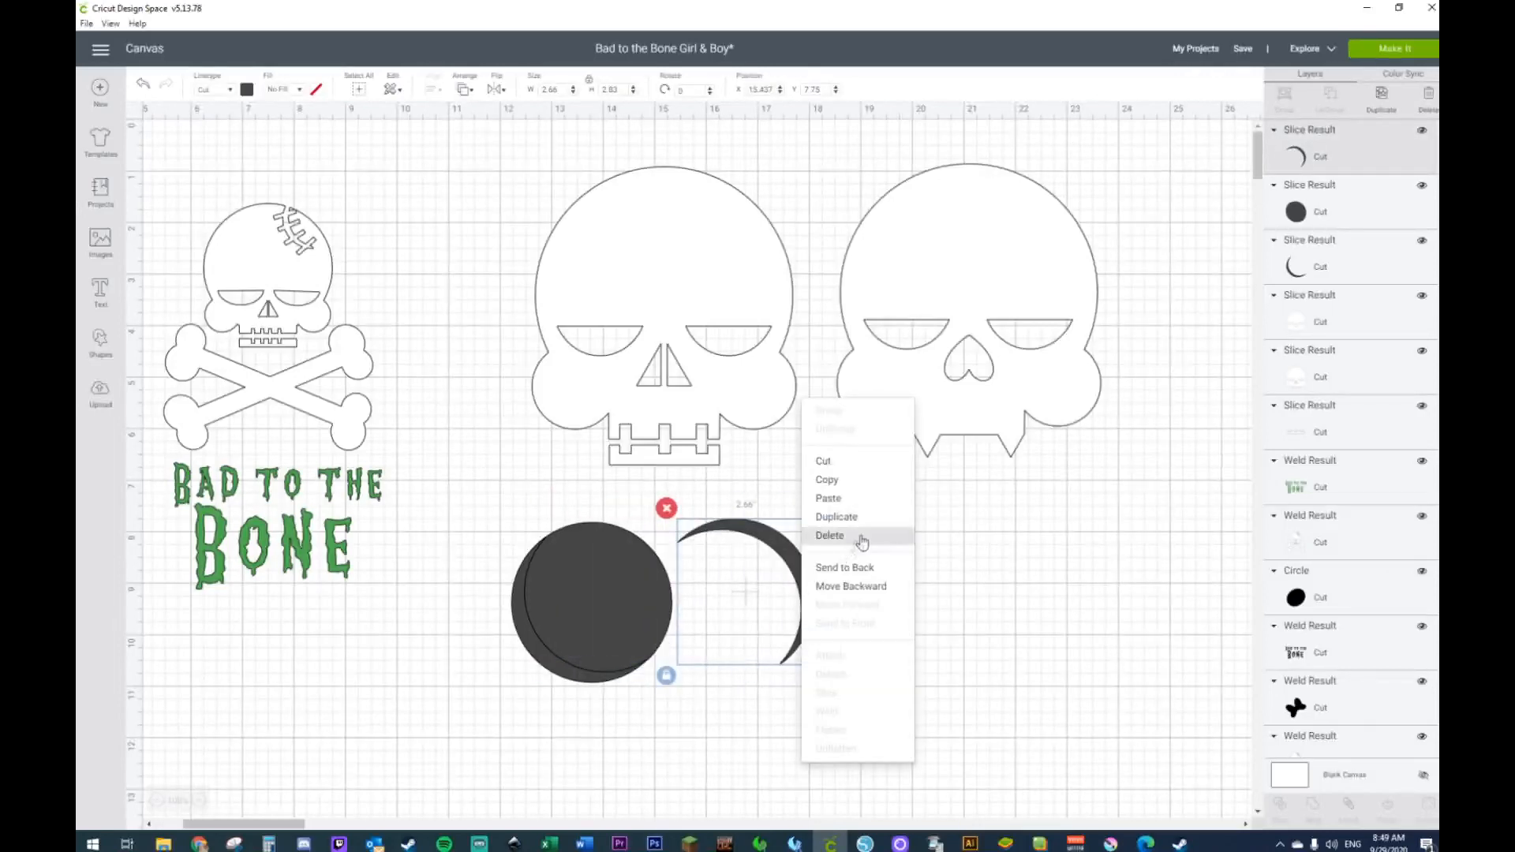
click(506, 99)
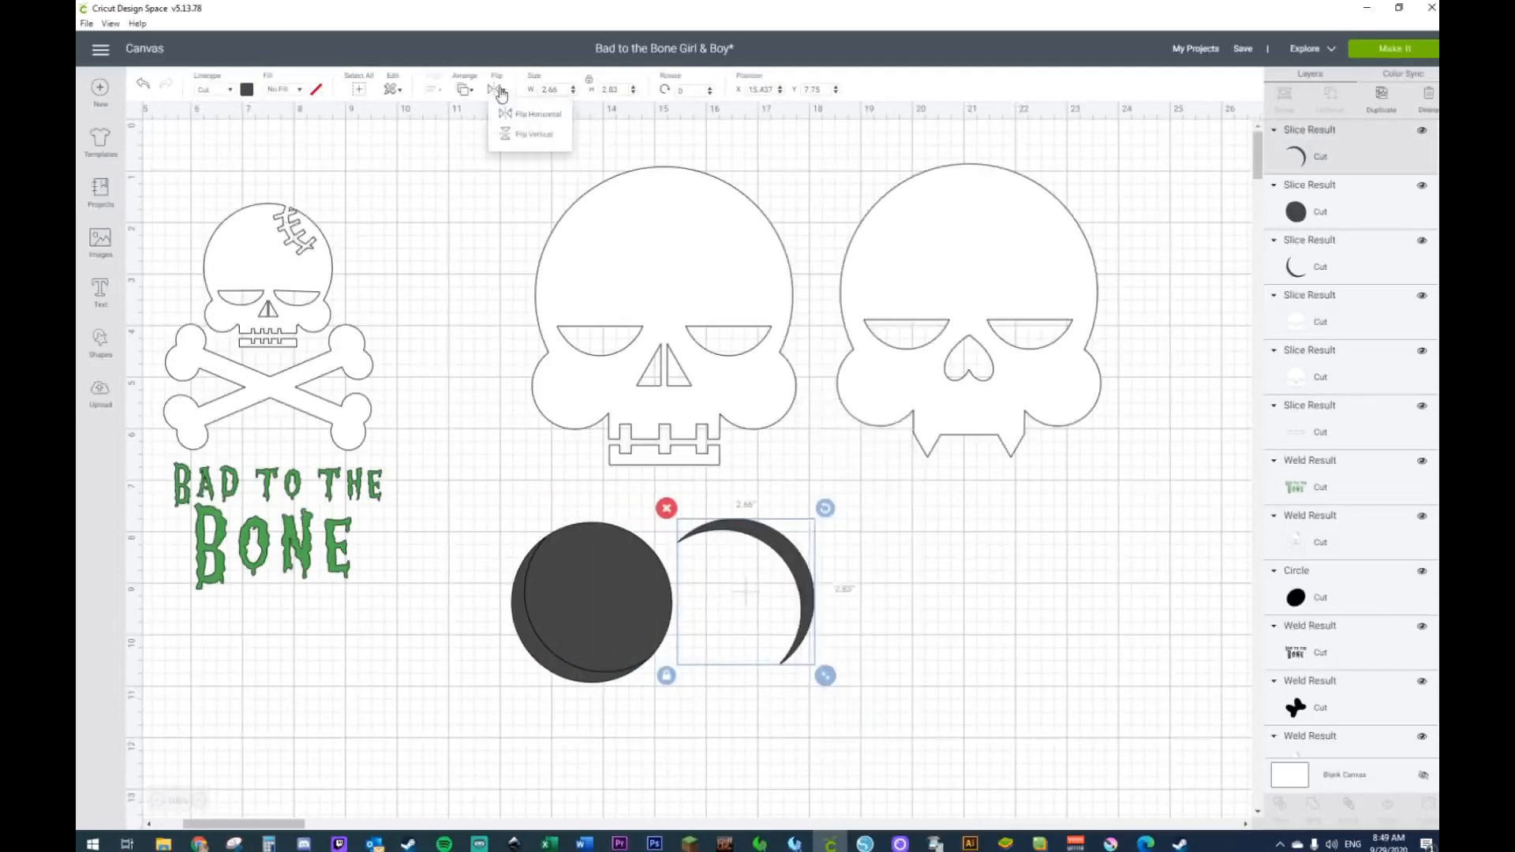
click(534, 119)
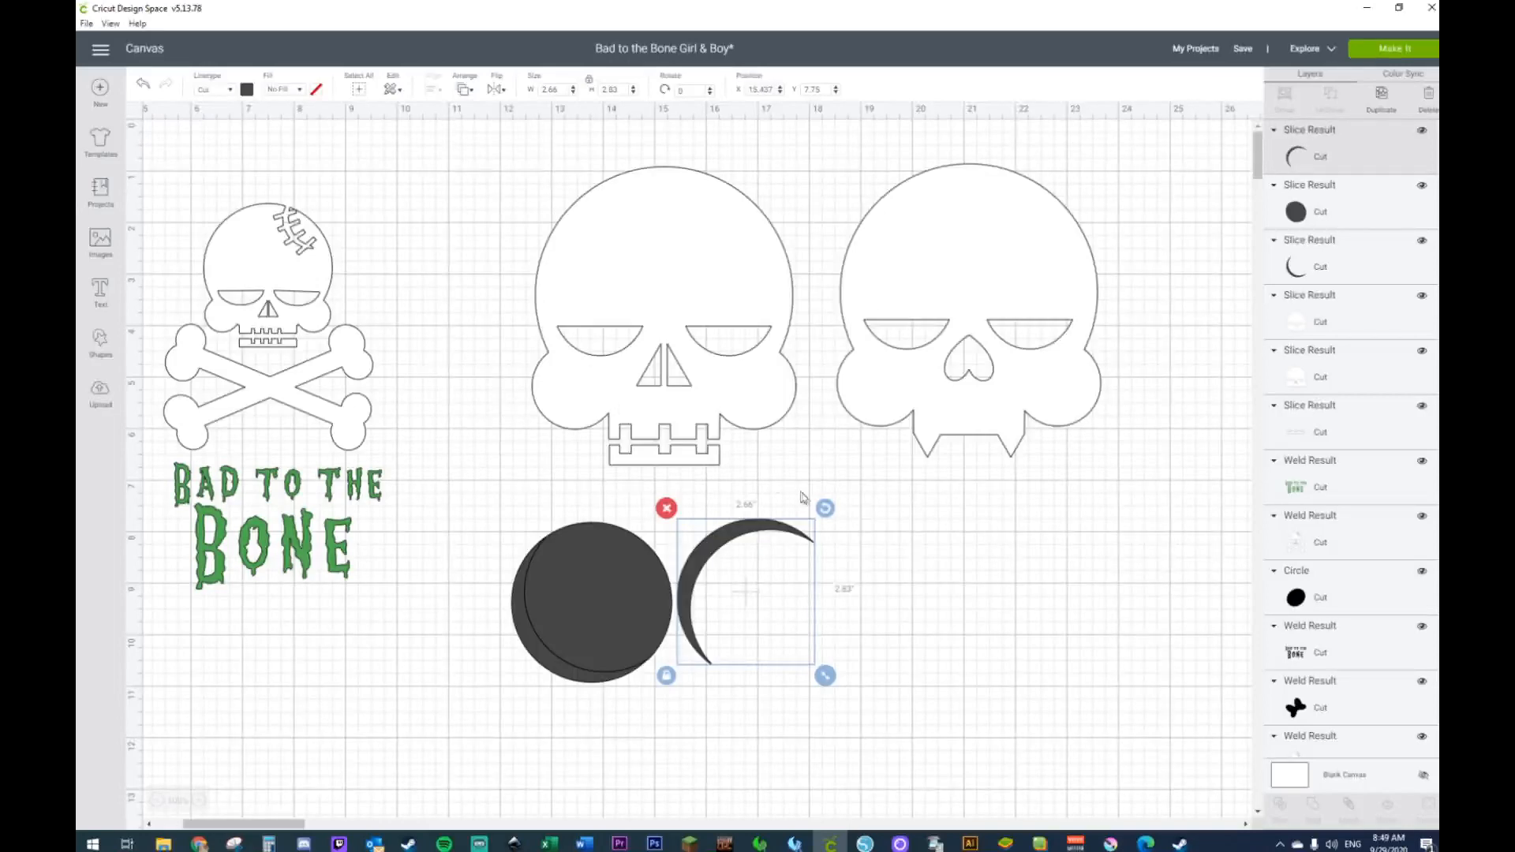
drag(825, 508, 682, 494)
drag(740, 661, 825, 662)
Step: Delete the central circle piece and the flipped crescent, and move the remaining crescent below the toothed skull's mouth
click(648, 631)
key(Delete)
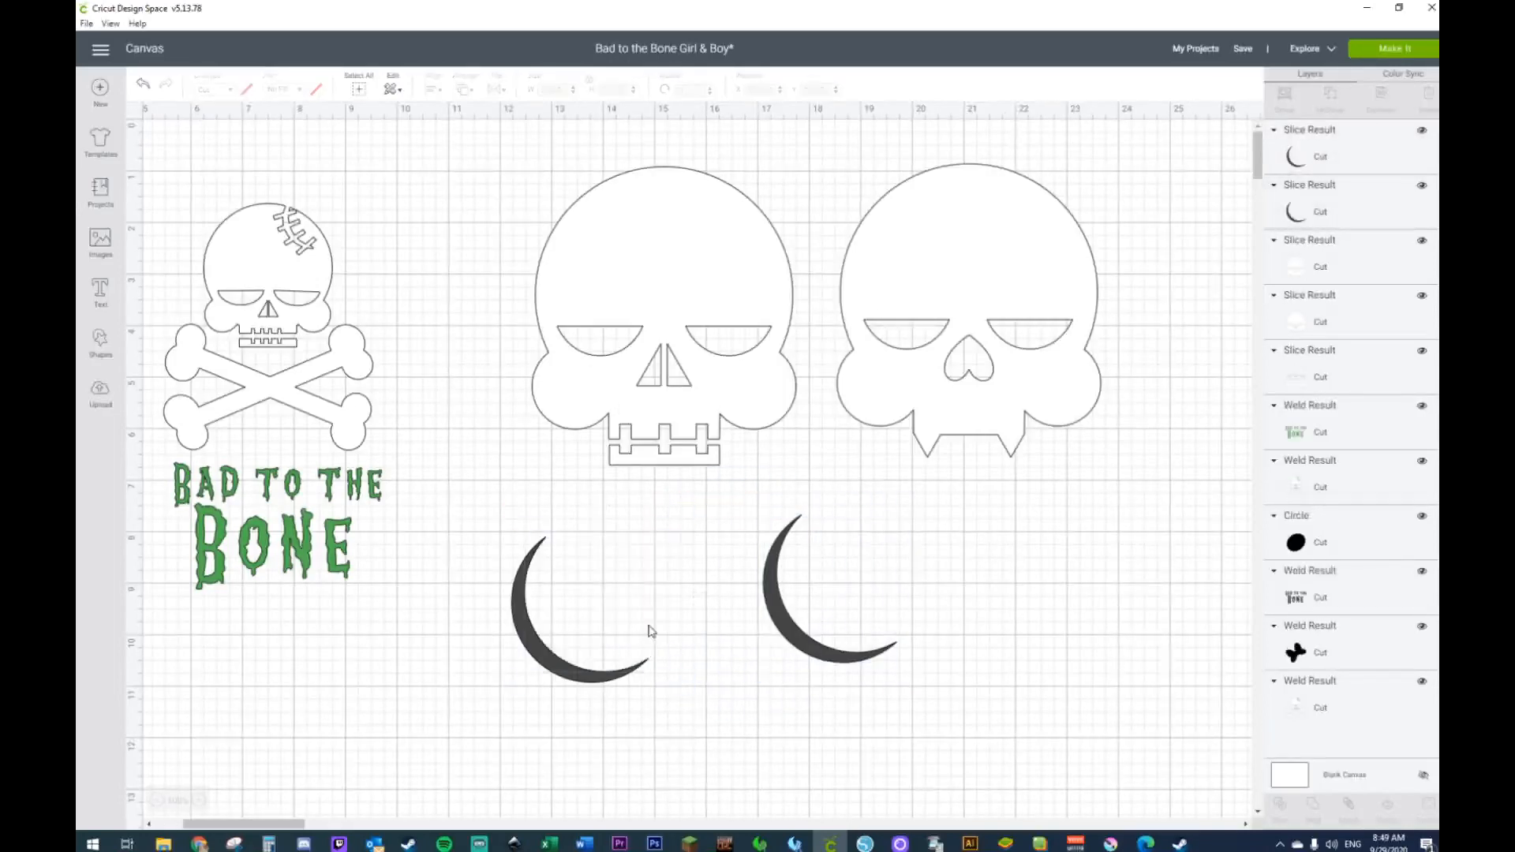
click(819, 632)
key(Delete)
drag(530, 652, 689, 578)
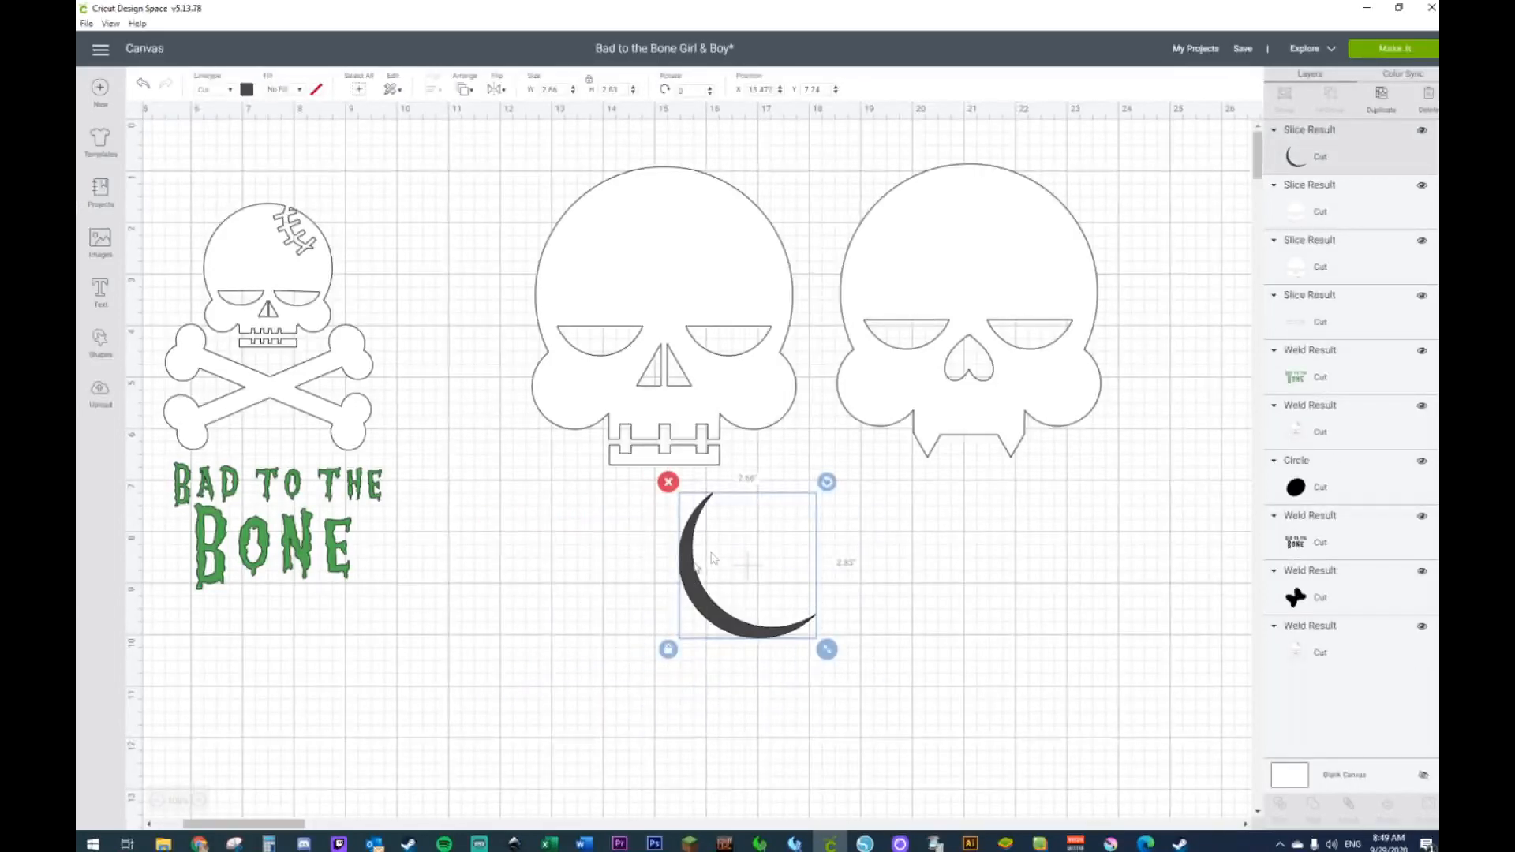
Step: Add a square, reshape it into a narrow bar about 0.94 inches tall, and rotate it 67.87 degrees across the crescent's upper part
click(100, 344)
click(154, 246)
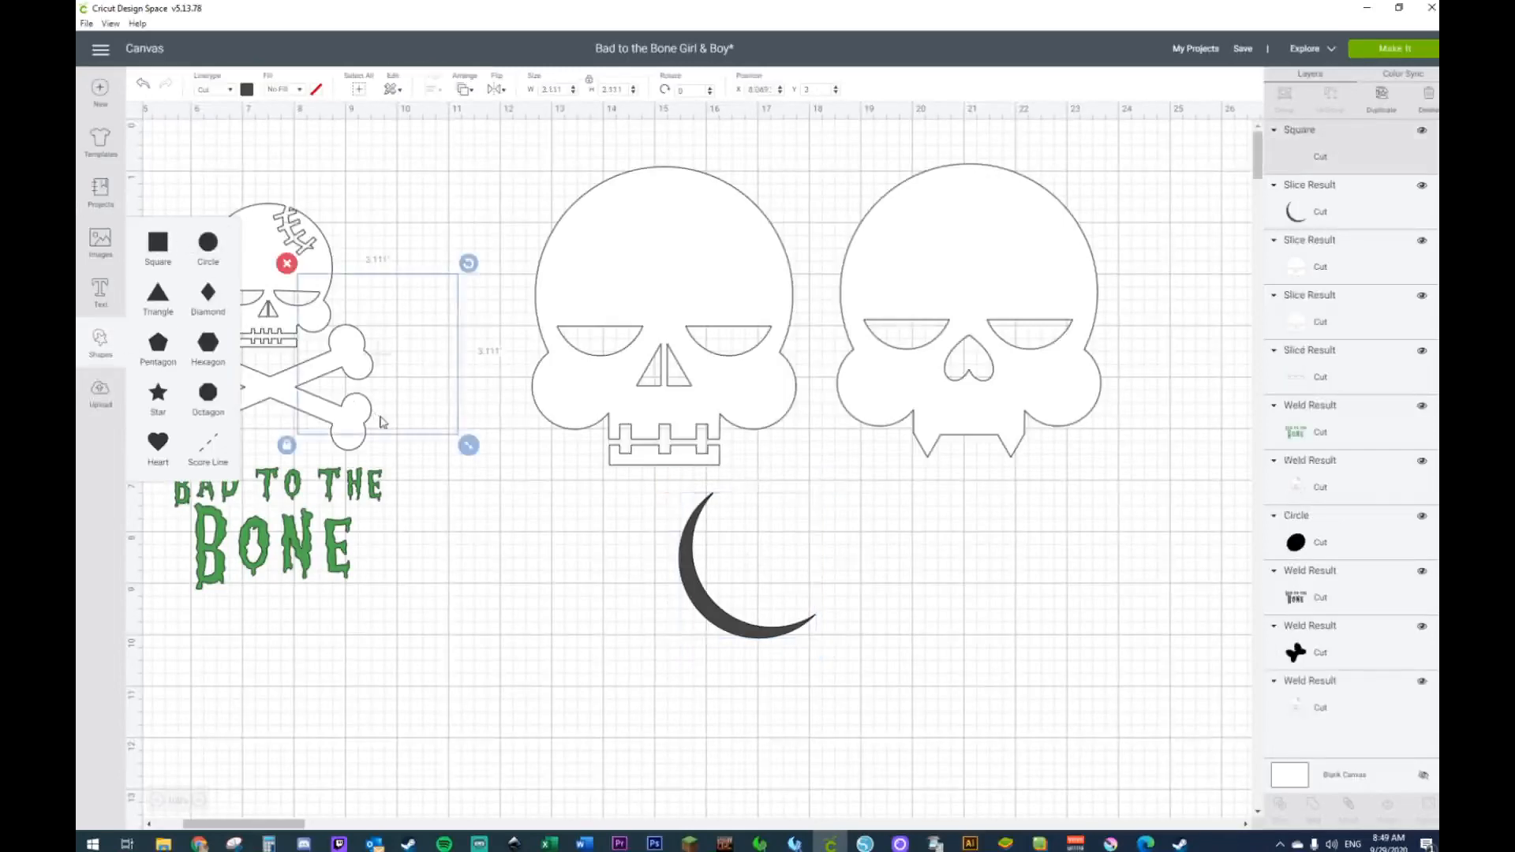
drag(390, 401, 575, 737)
click(503, 721)
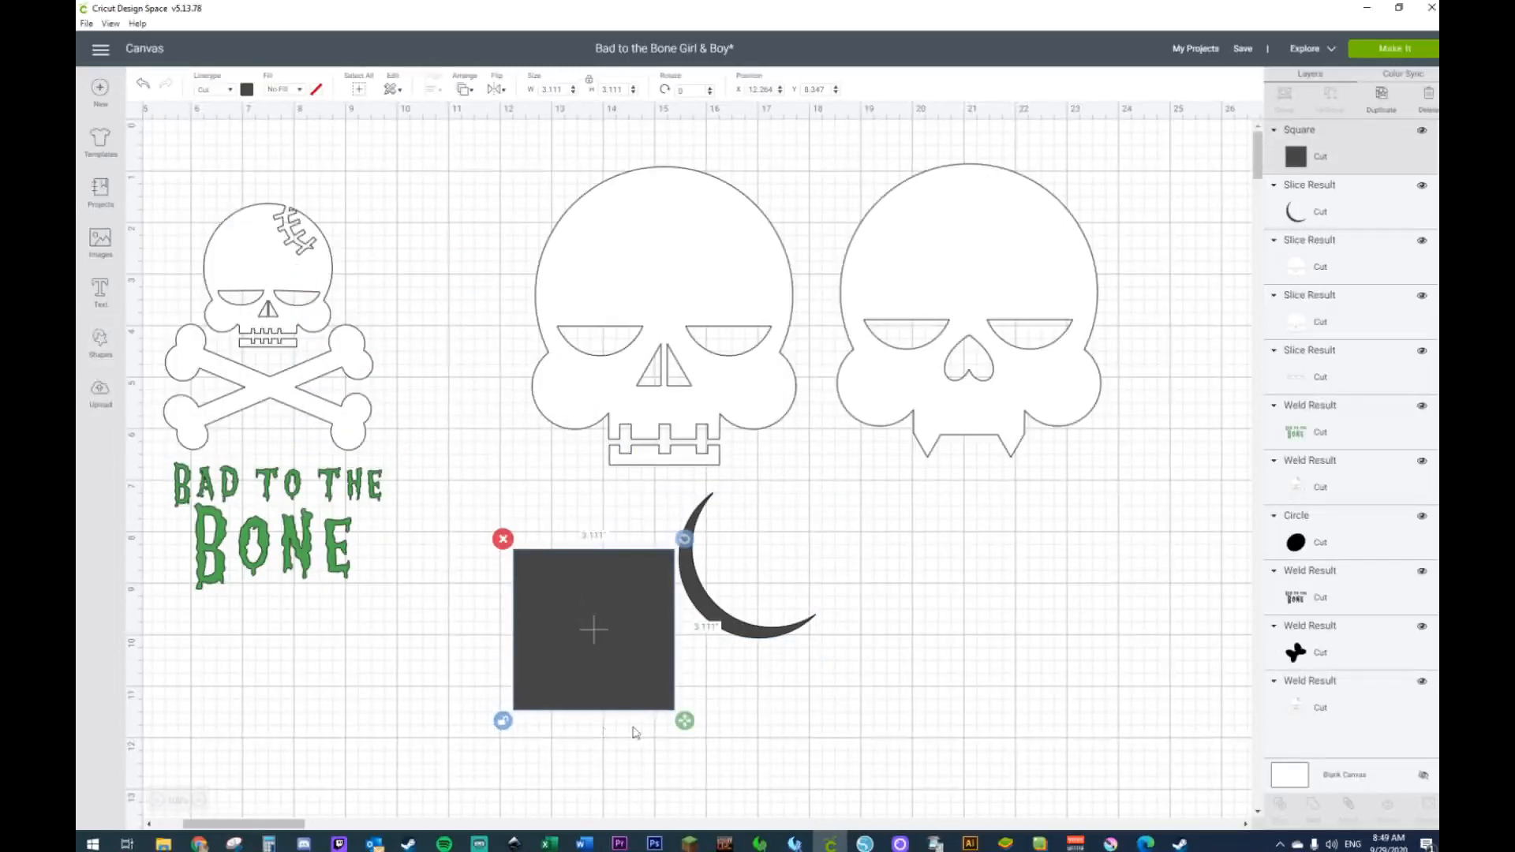
drag(685, 720, 541, 609)
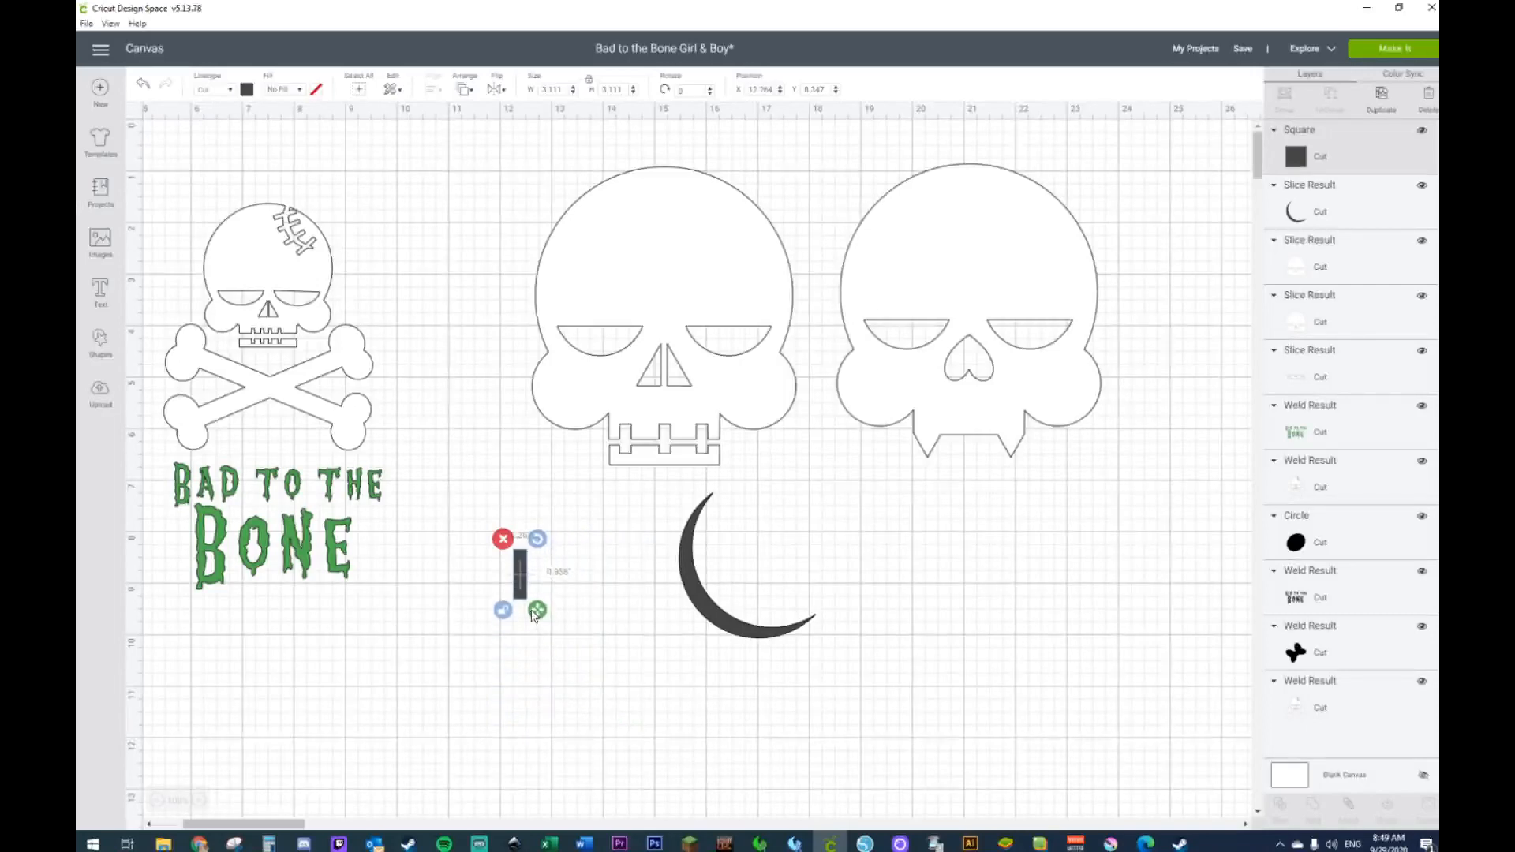
drag(541, 540, 683, 544)
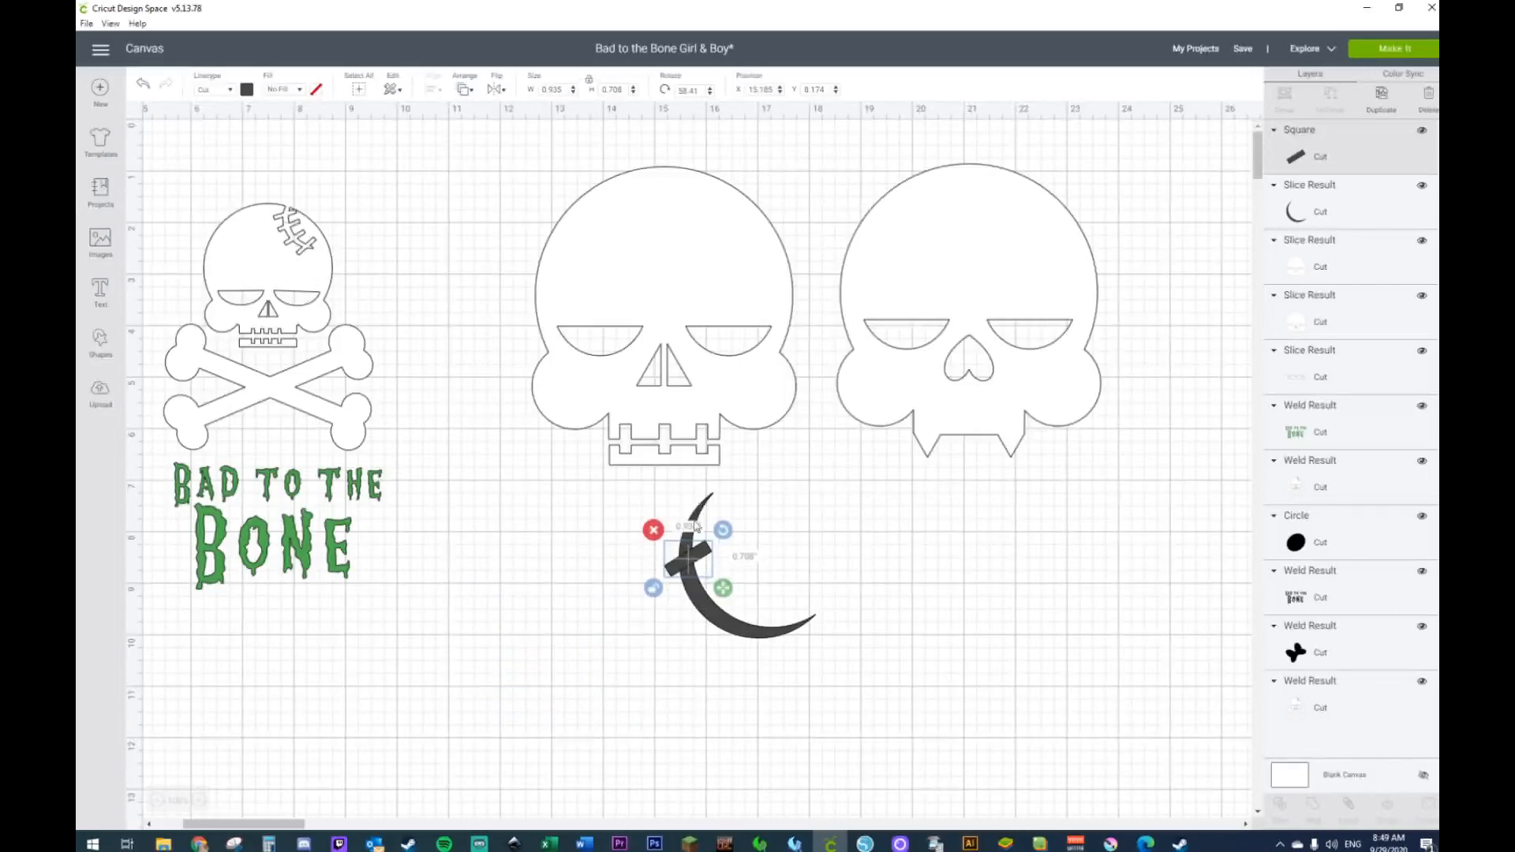
drag(724, 529, 696, 543)
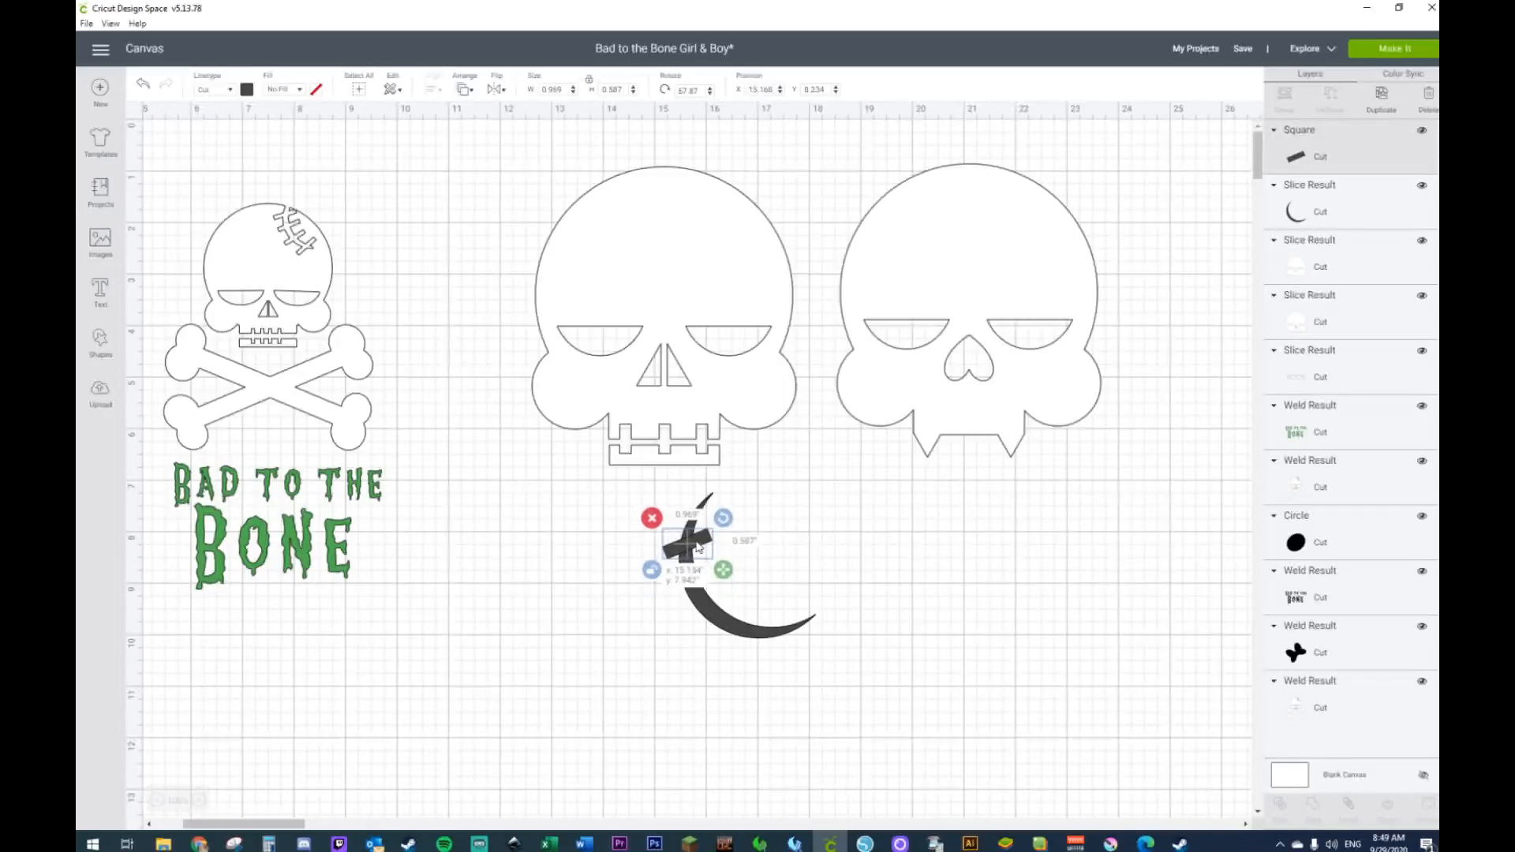
Step: Make two copies of the stitch bar and place them farther down the crescent, angling each to cross its curve
key(ctrl+v)
mouse_move(719, 574)
mouse_down()
mouse_move(687, 580)
mouse_move(708, 588)
mouse_up()
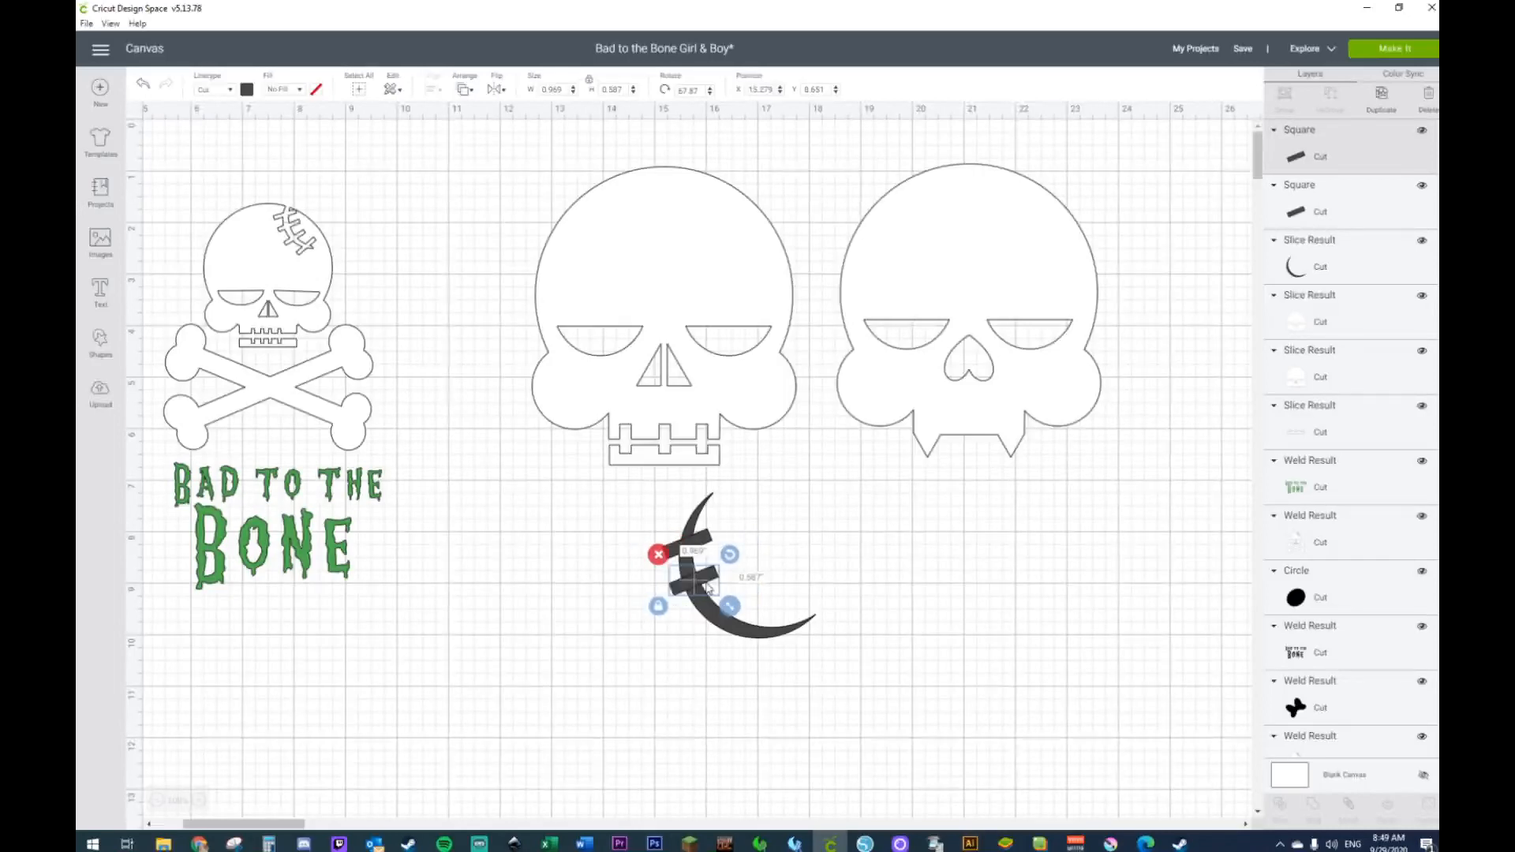
key(ctrl+v)
drag(736, 605, 726, 554)
click(703, 578)
click(715, 627)
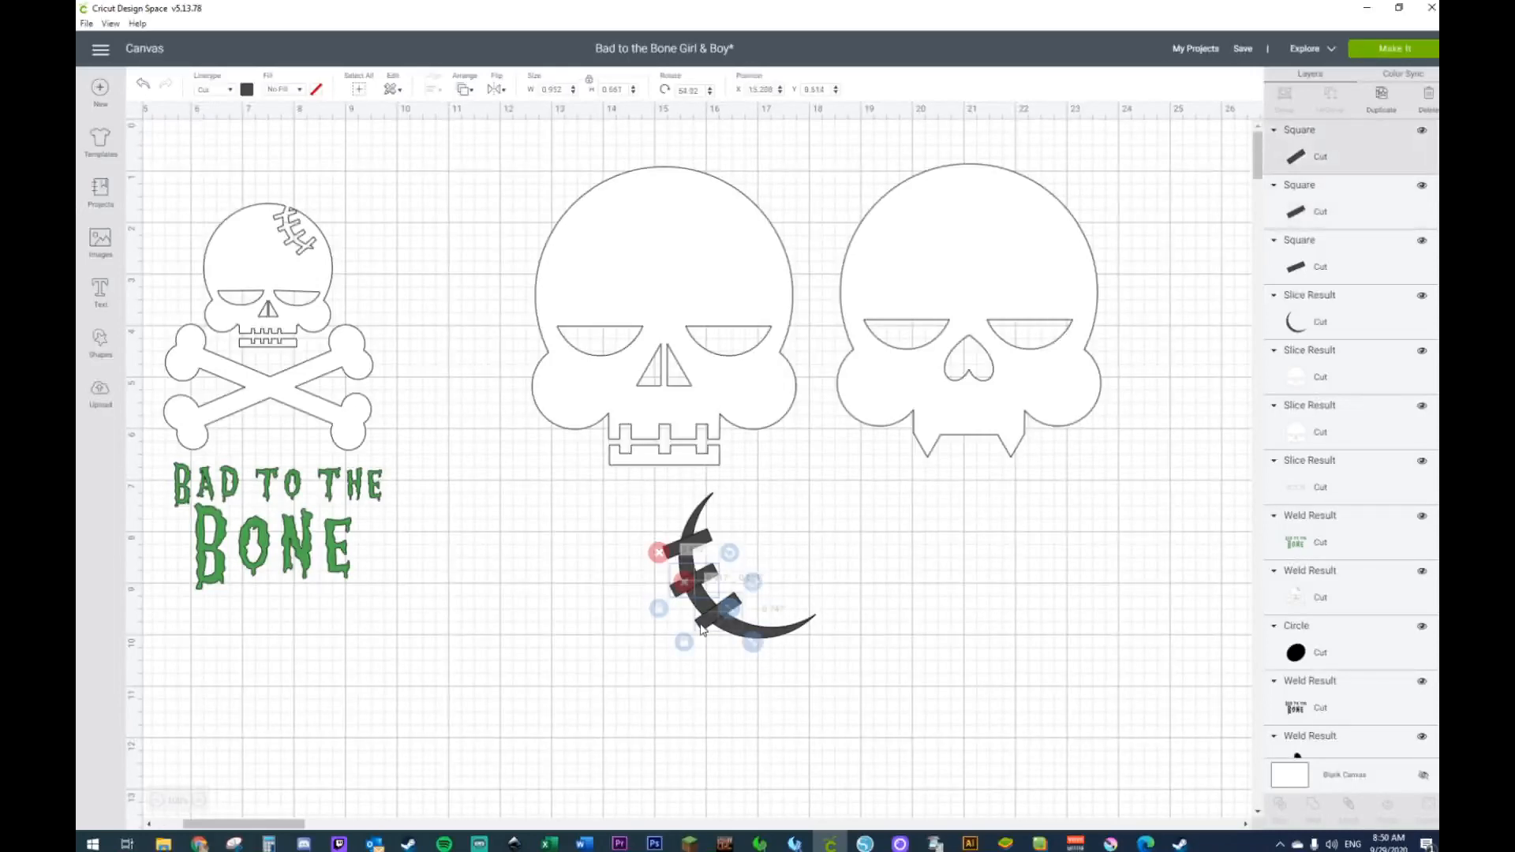
Step: Duplicate a fourth stitch bar onto the crescent's lower curve at about 33 degrees, and rotate the third bar to 47.16 degrees
key(ctrl+d)
drag(781, 606, 761, 645)
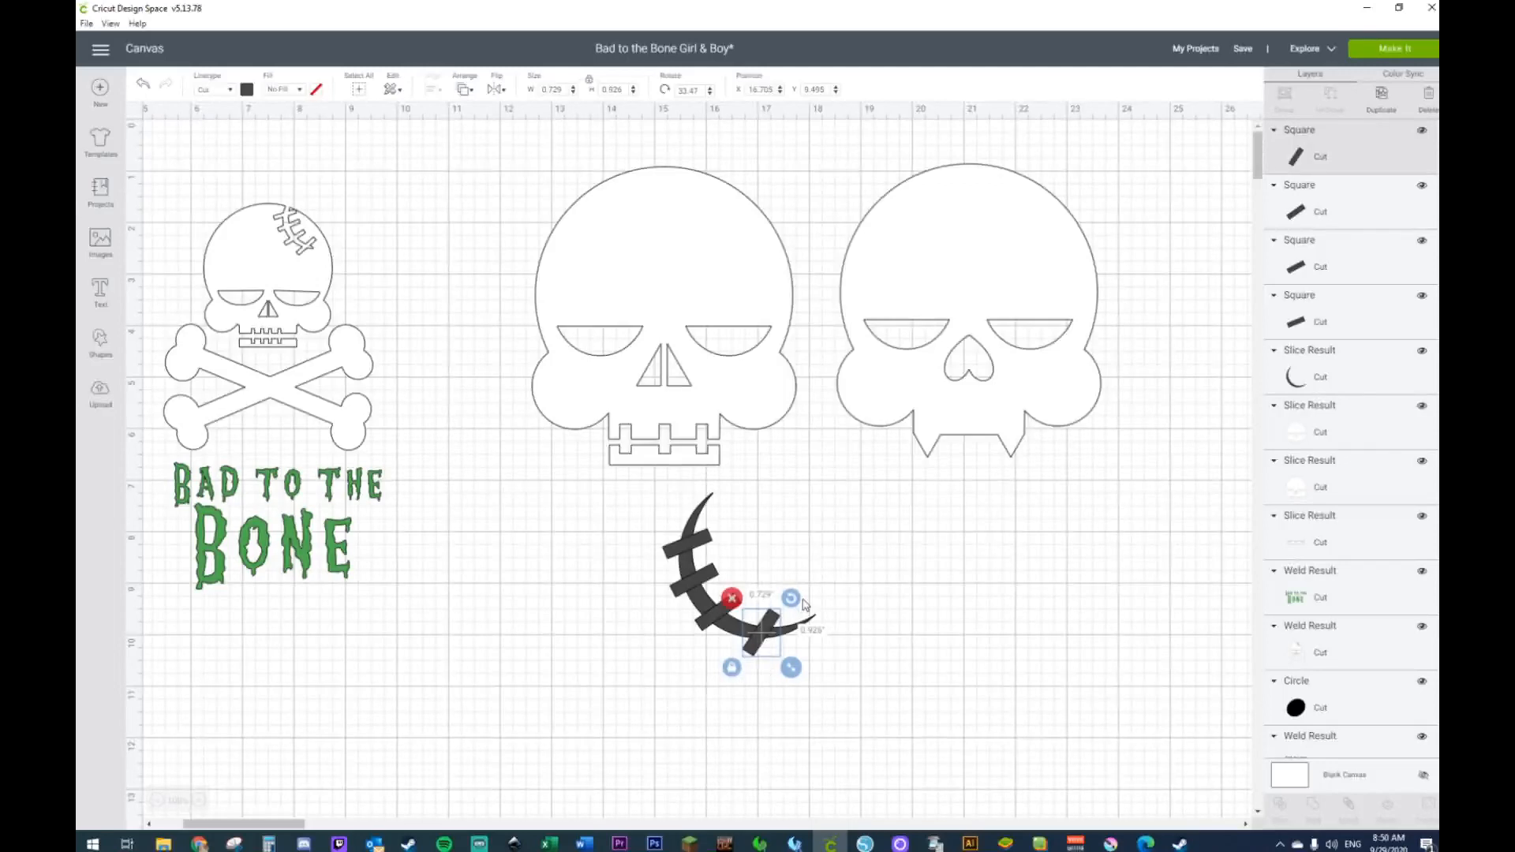
click(738, 606)
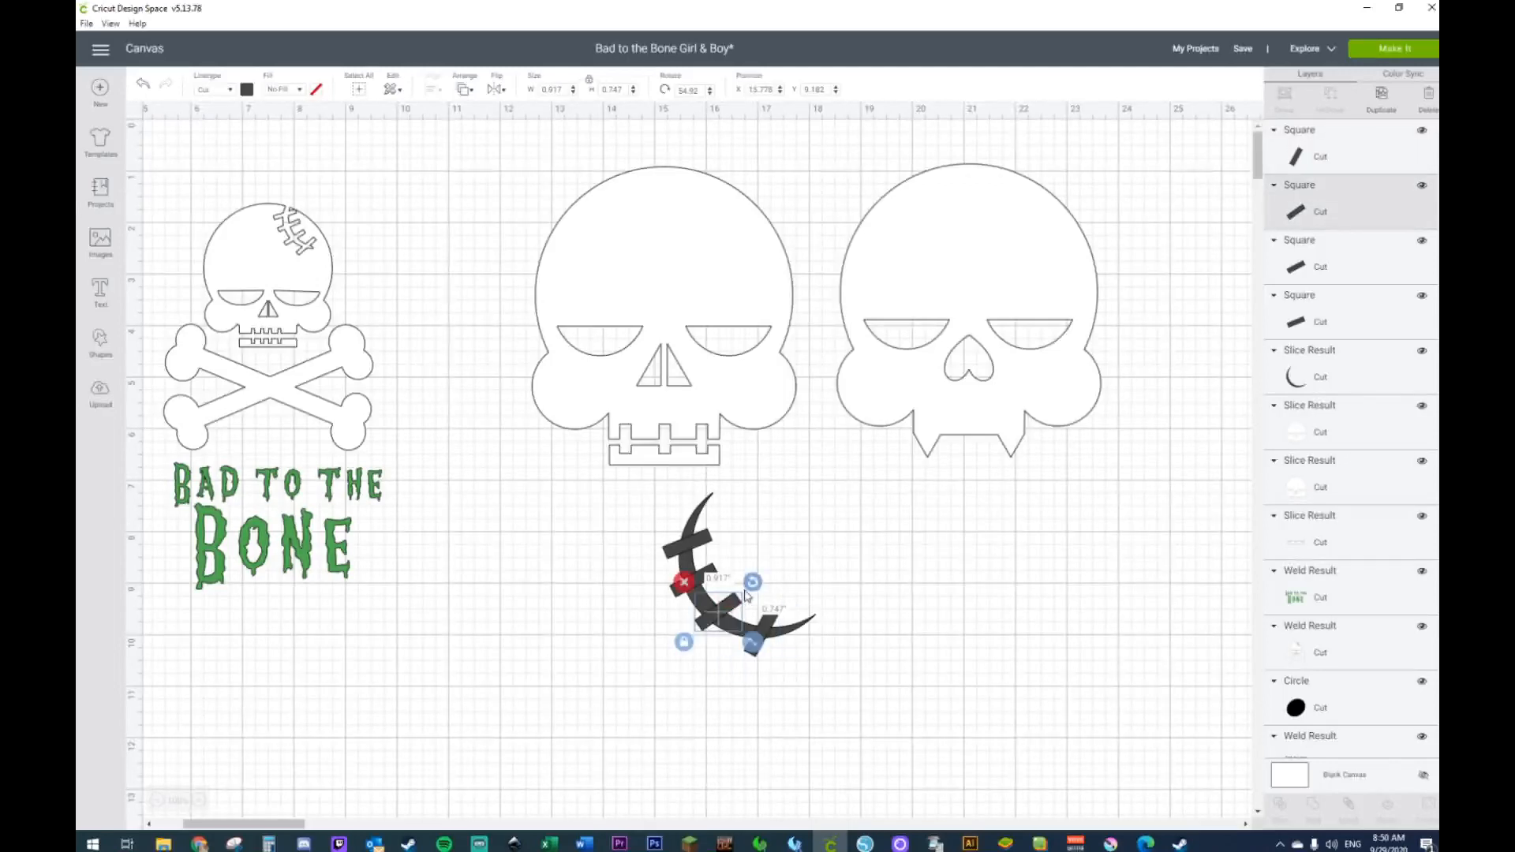
drag(755, 584, 750, 581)
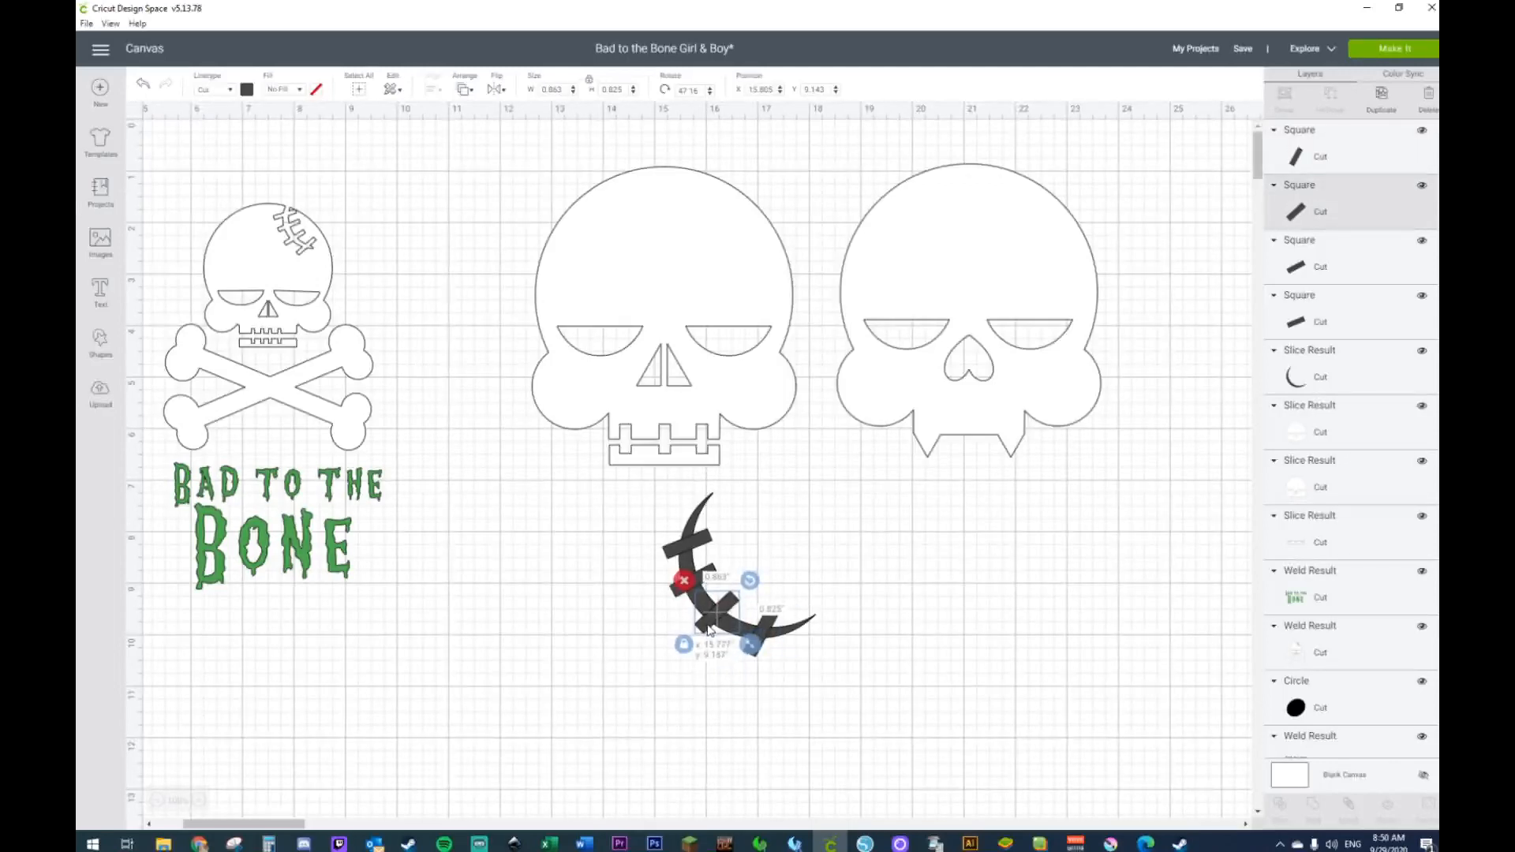
Step: Weld the crescent and its four stitch bars into a single scar shape
click(706, 573)
drag(617, 508, 824, 657)
right_click(787, 657)
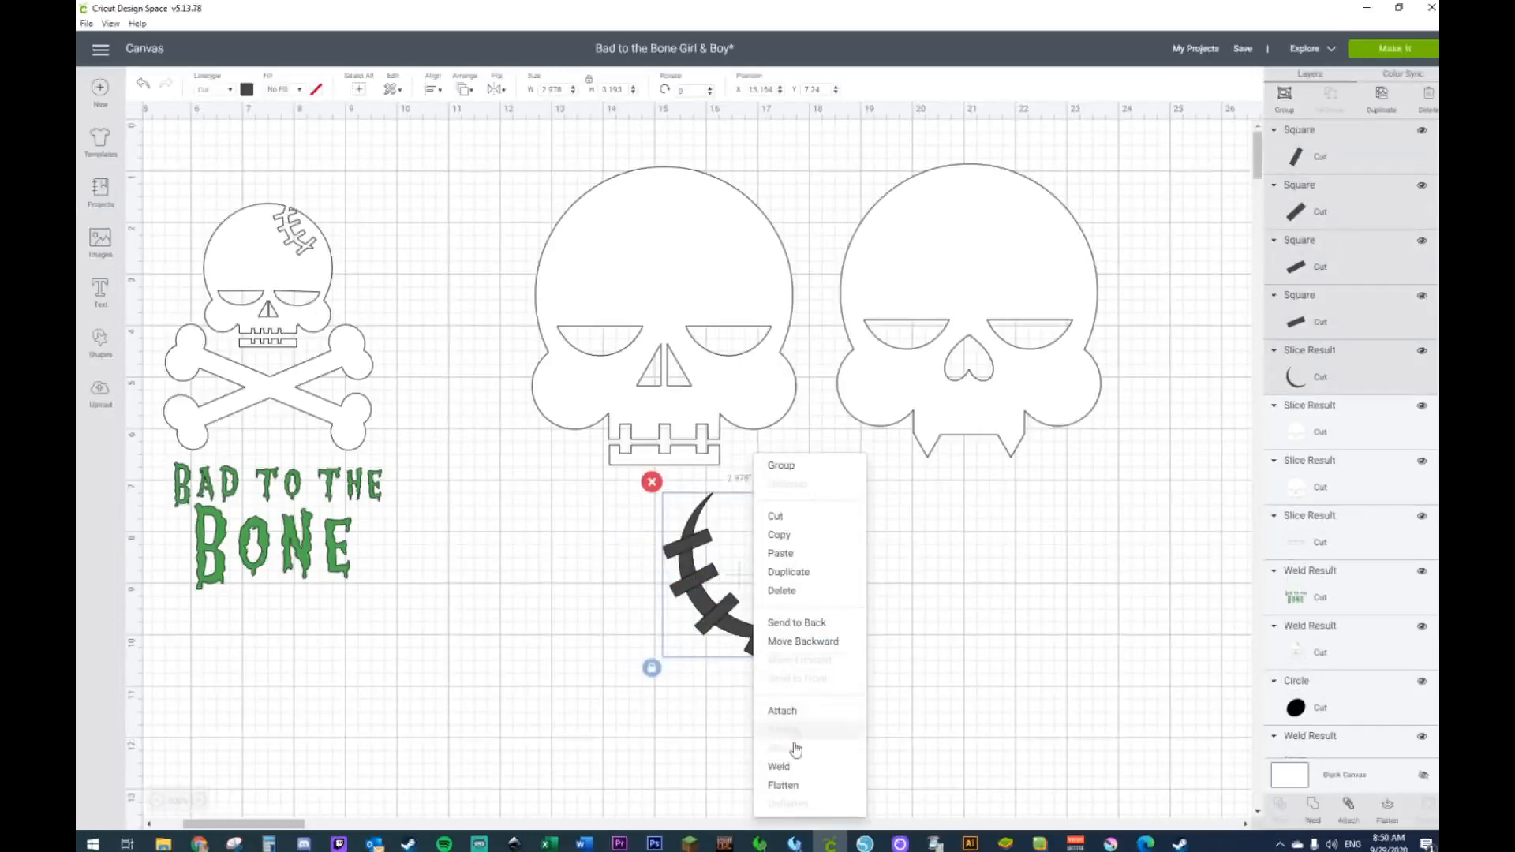
click(792, 772)
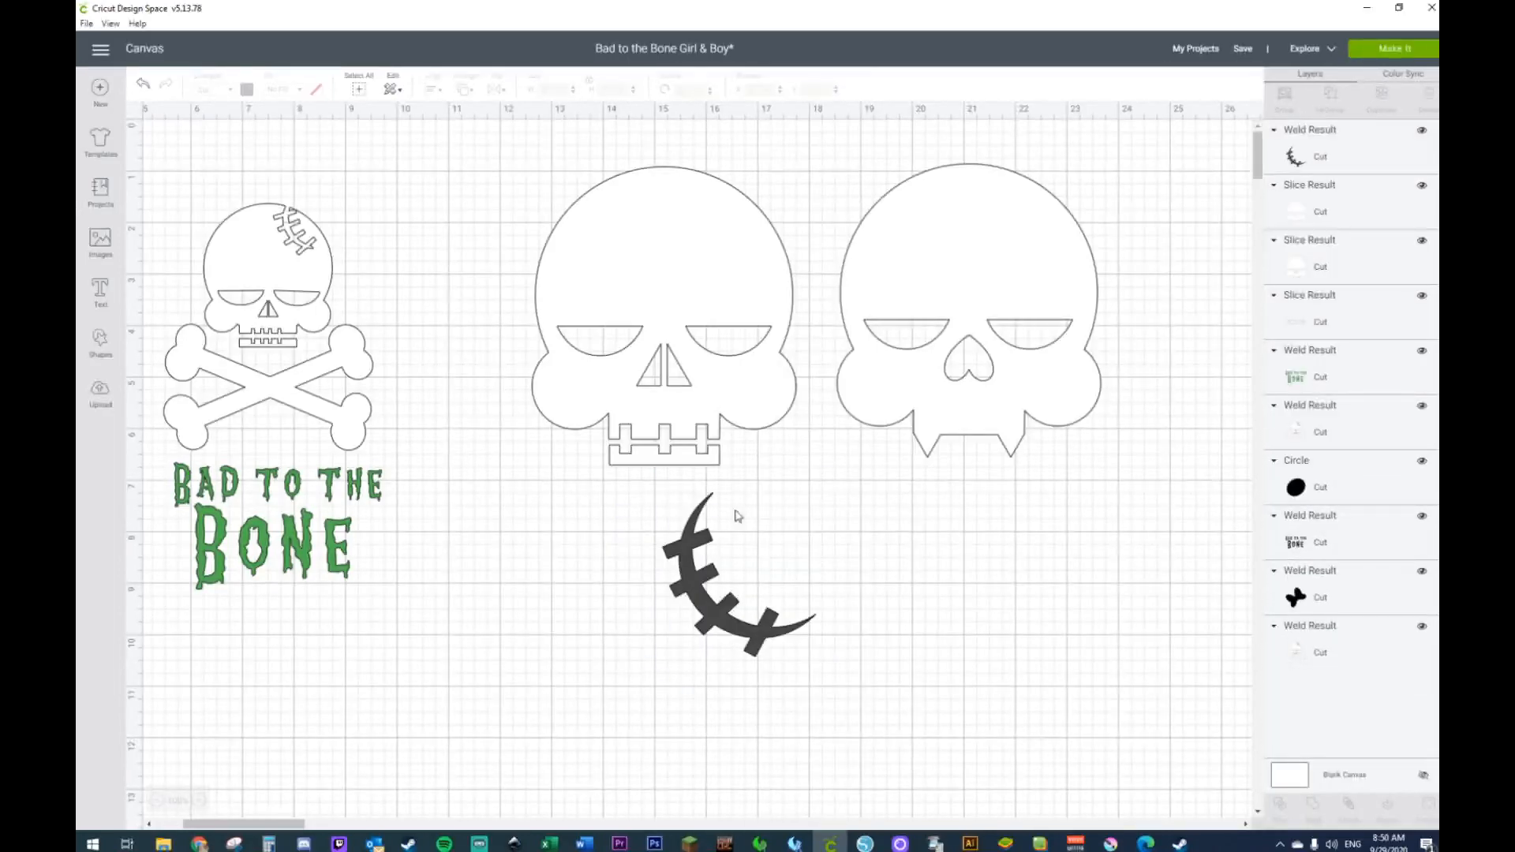
click(712, 518)
key(ctrl+d)
drag(852, 507, 762, 475)
drag(792, 652, 998, 643)
drag(1089, 546, 1085, 541)
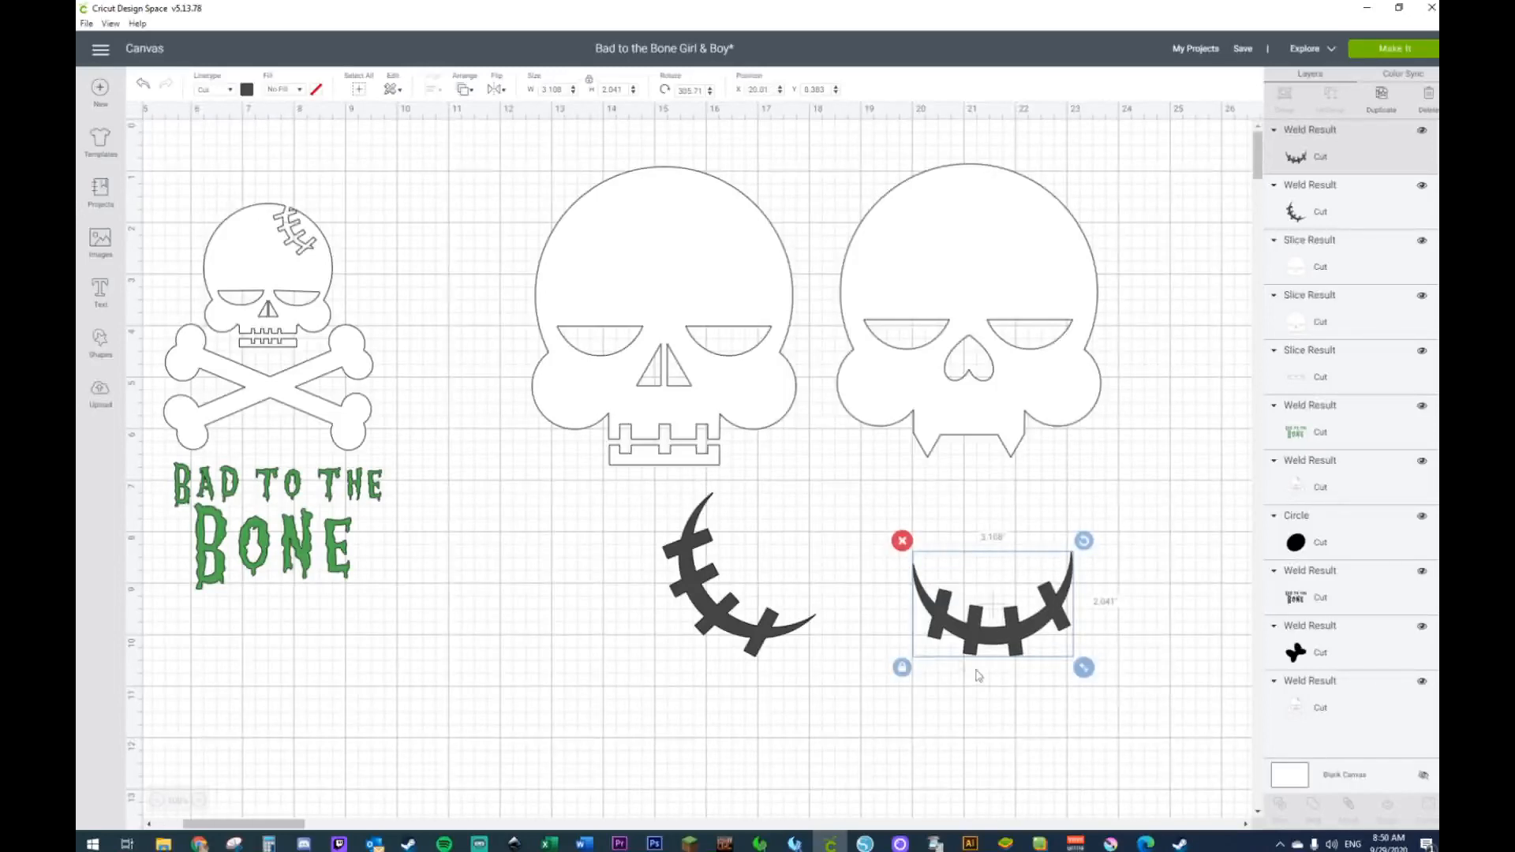
click(902, 541)
Step: Place the scar over the fanged skull's upper forehead, shrink it to about 2.41 by 2.58 inches, and shift both shapes slightly down
drag(693, 605, 1048, 215)
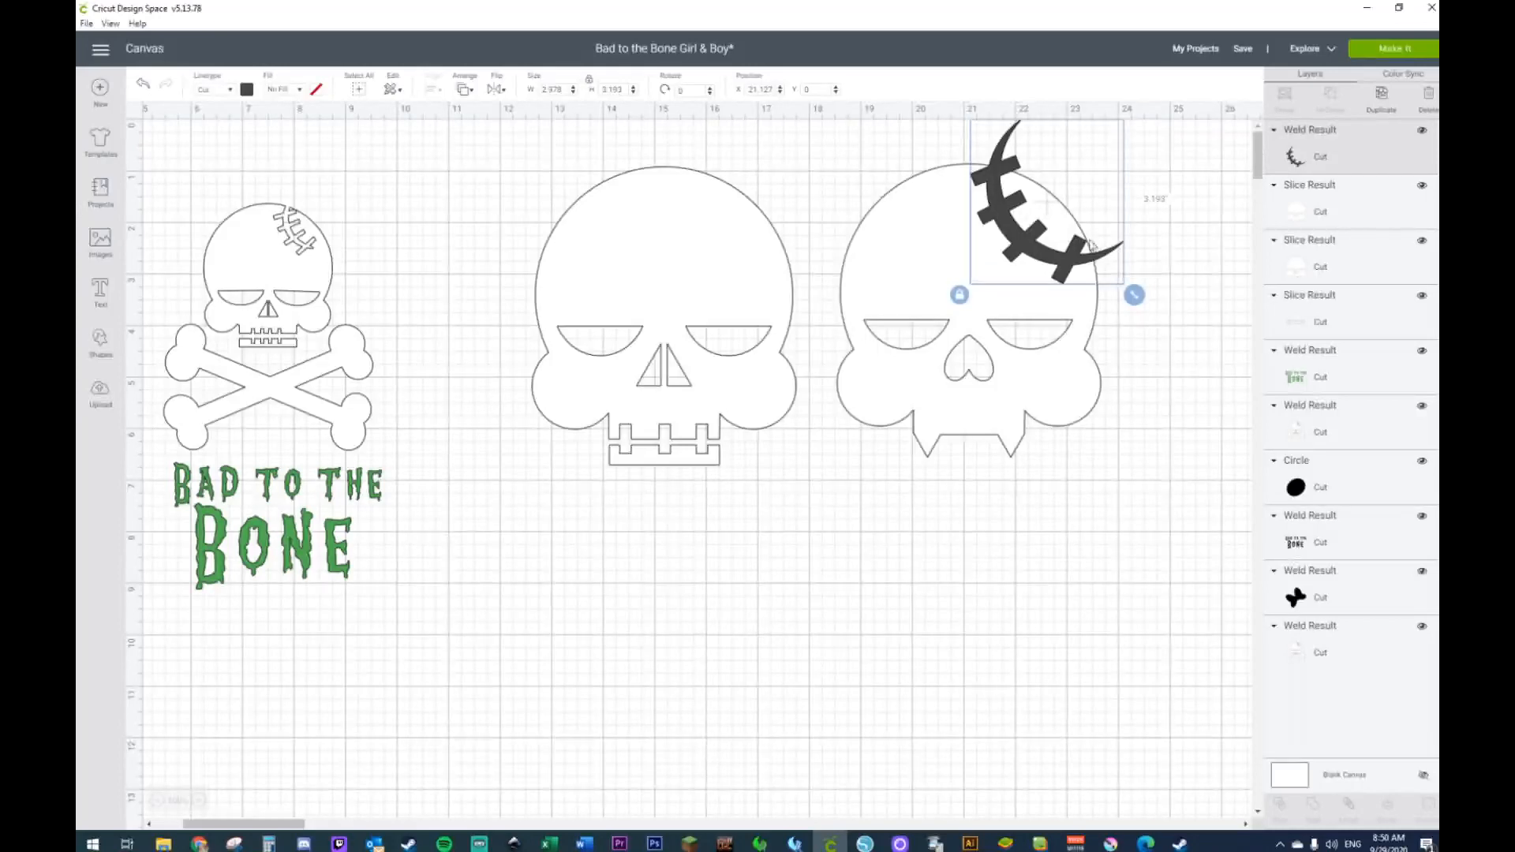
drag(1134, 295, 1105, 263)
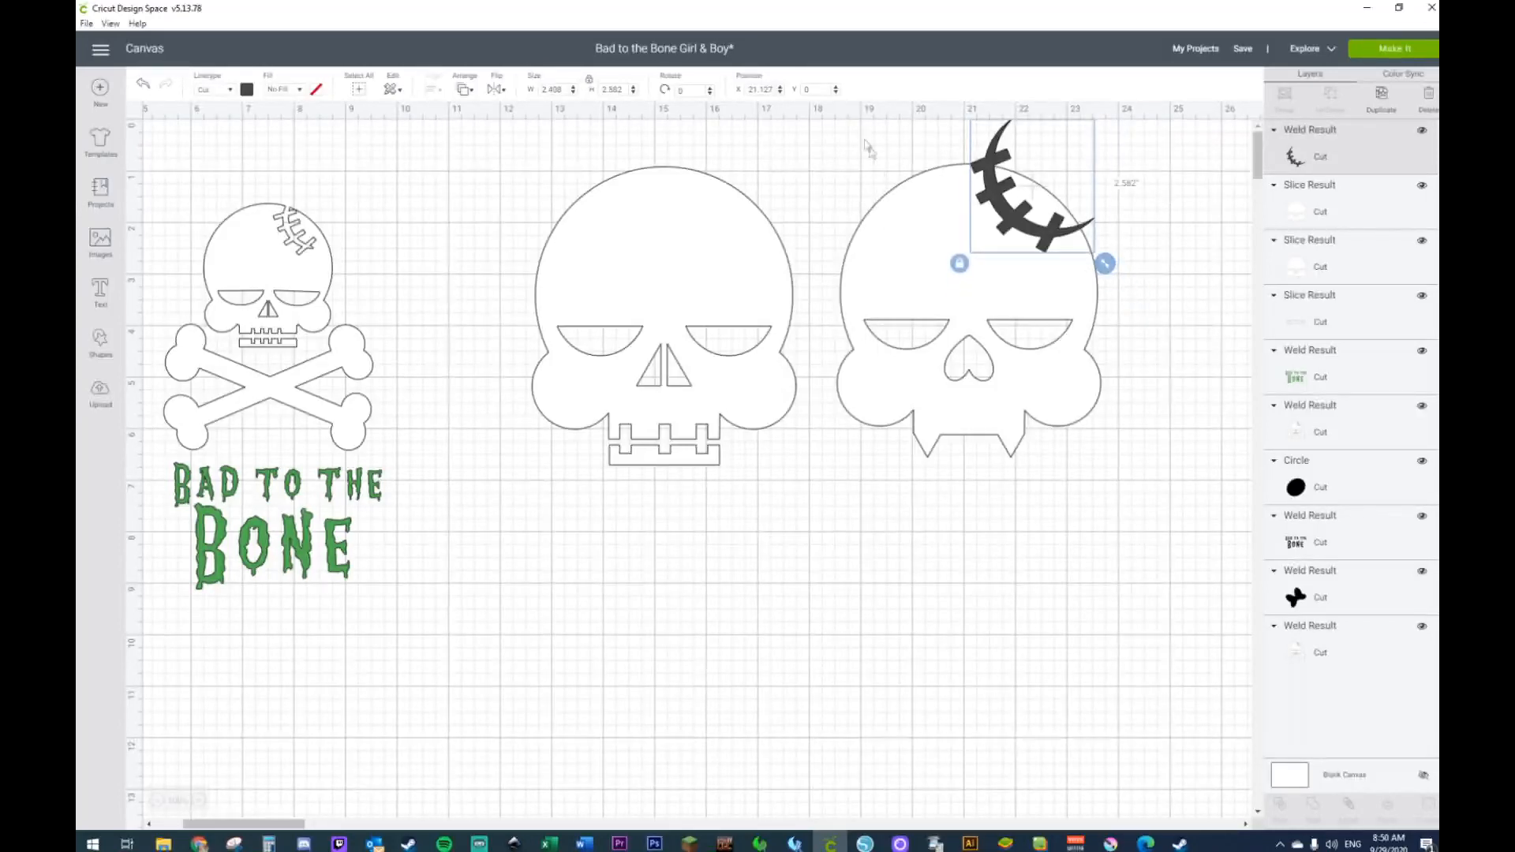
shift+click(1076, 288)
drag(1076, 287, 1082, 314)
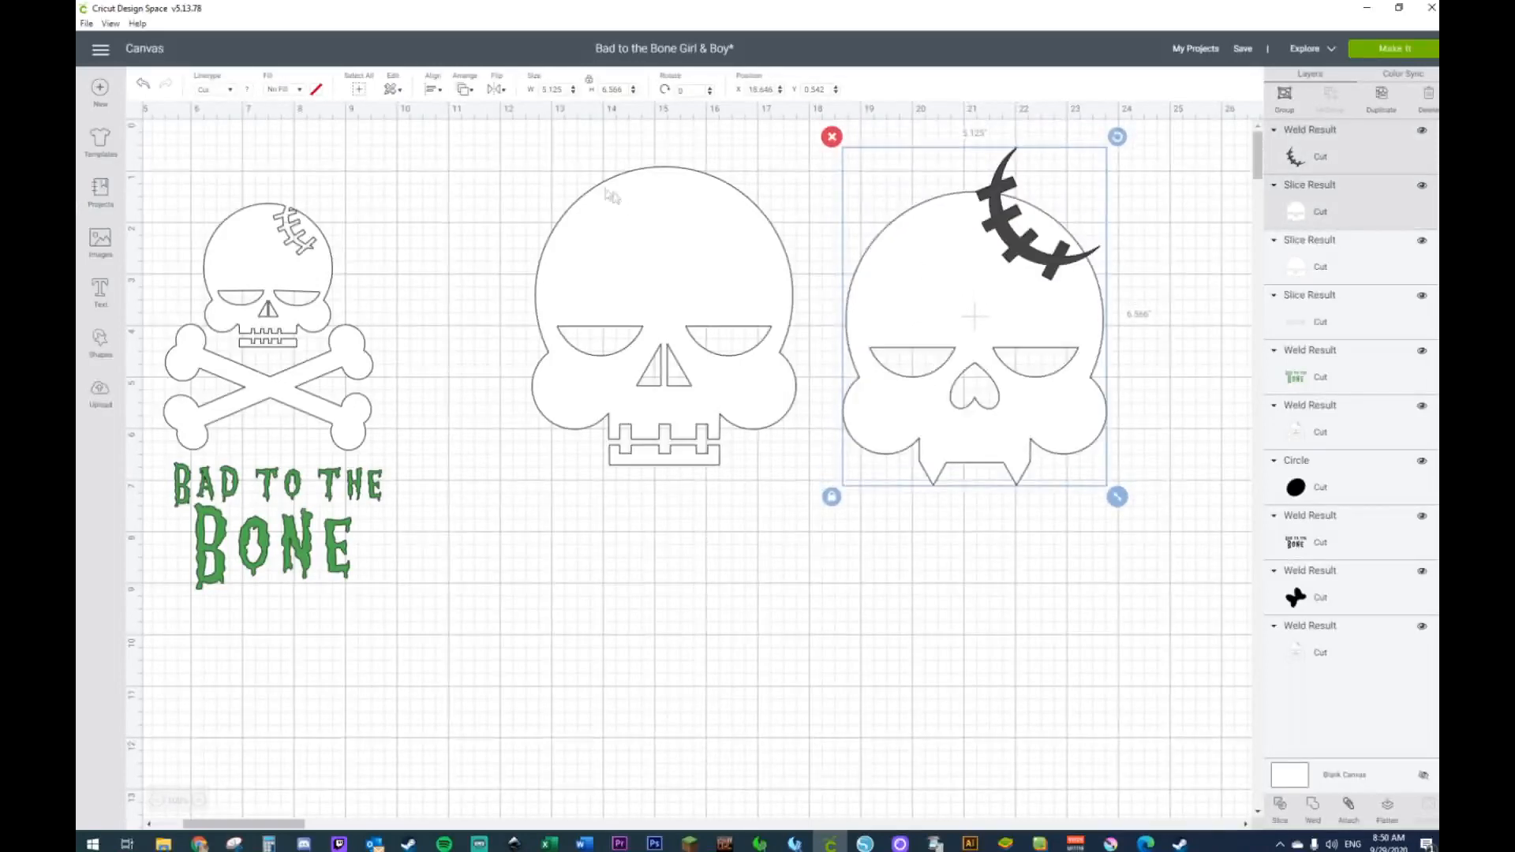
Step: Move the toothed skull and its teeth slightly down and weld them into one shape
click(641, 251)
drag(477, 198, 727, 595)
drag(702, 375, 705, 392)
right_click(705, 392)
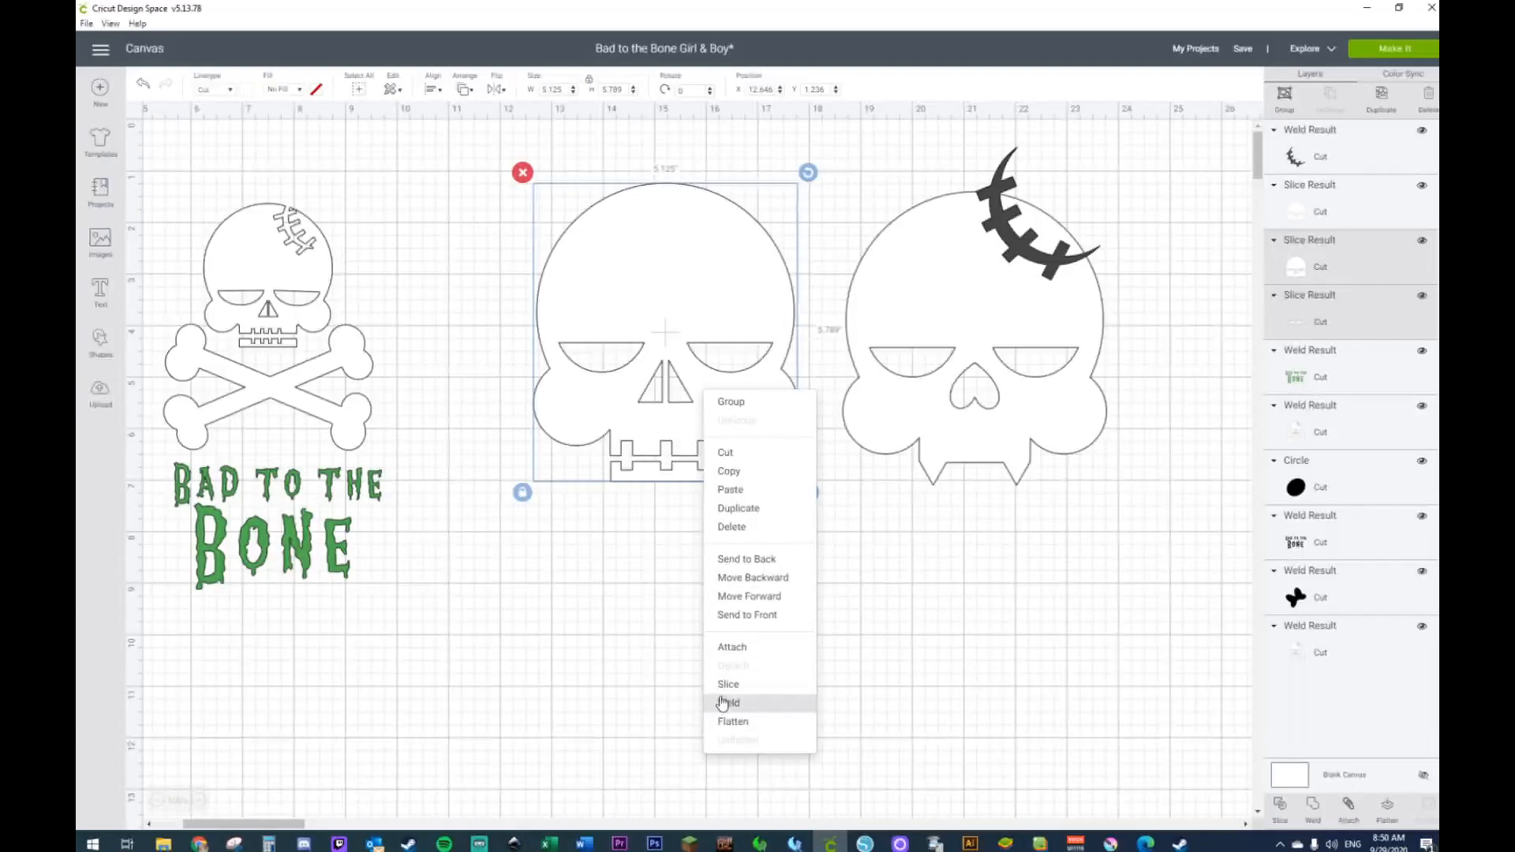
click(722, 703)
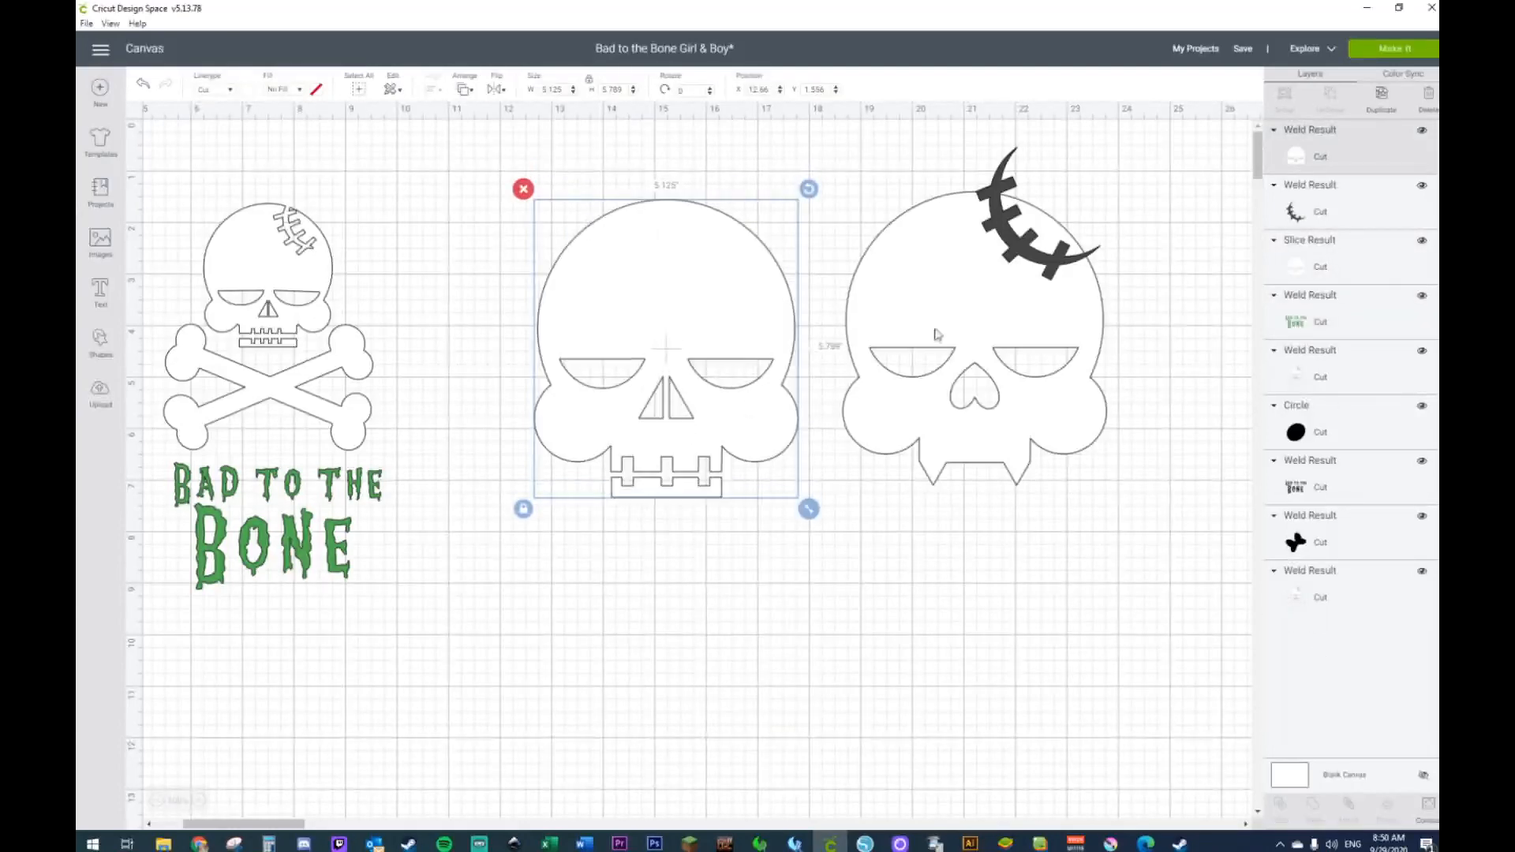
Step: Rotate the scar to about 14 degrees, shrink it to about 1.54 by 1.94 inches, and set it across the fanged skull's upper edge
click(1014, 152)
click(1015, 156)
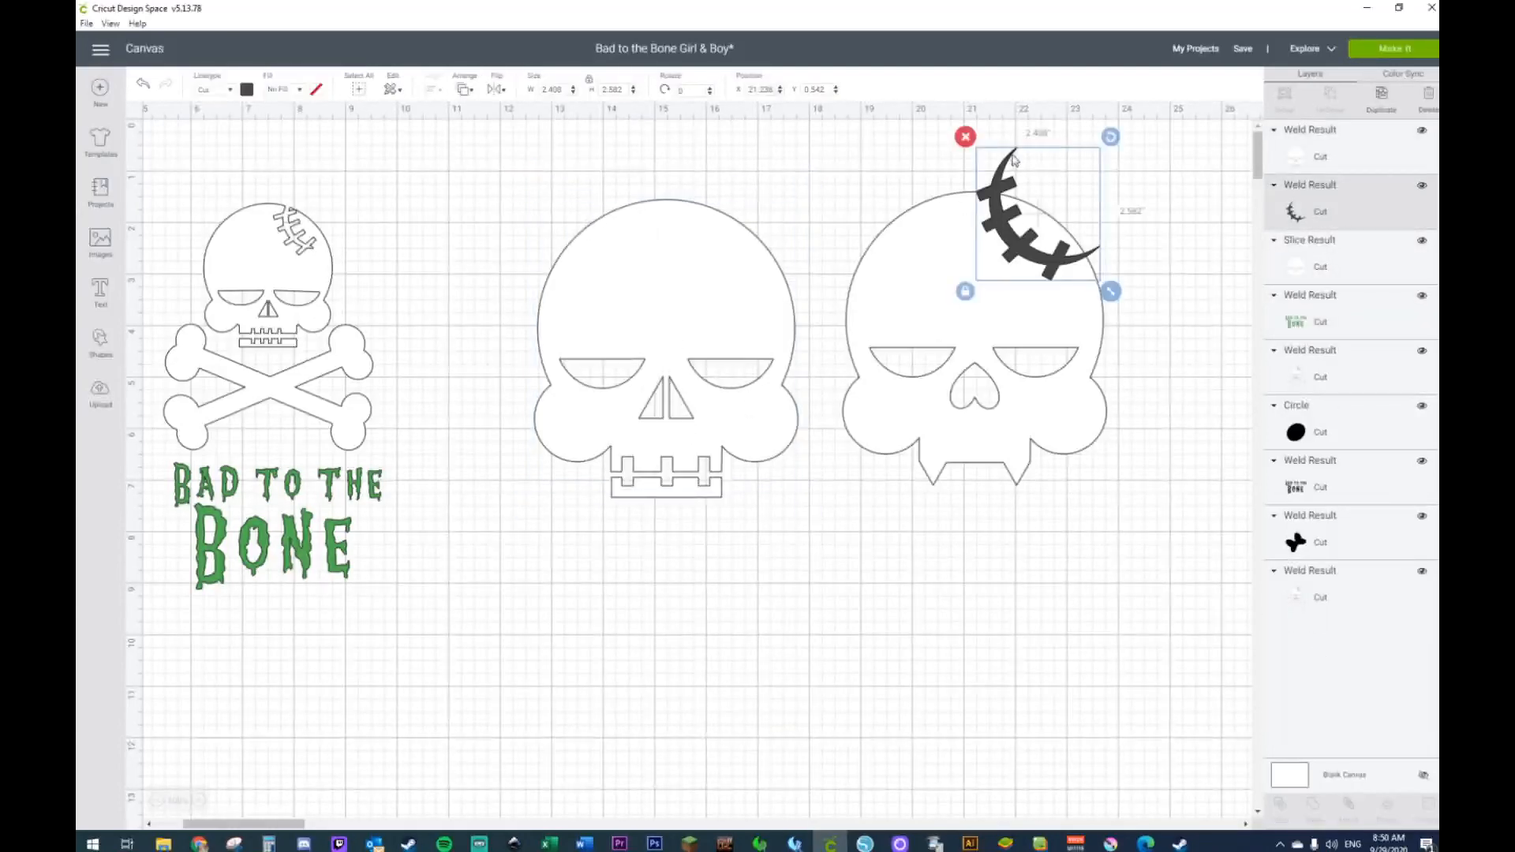
drag(1110, 137, 1138, 169)
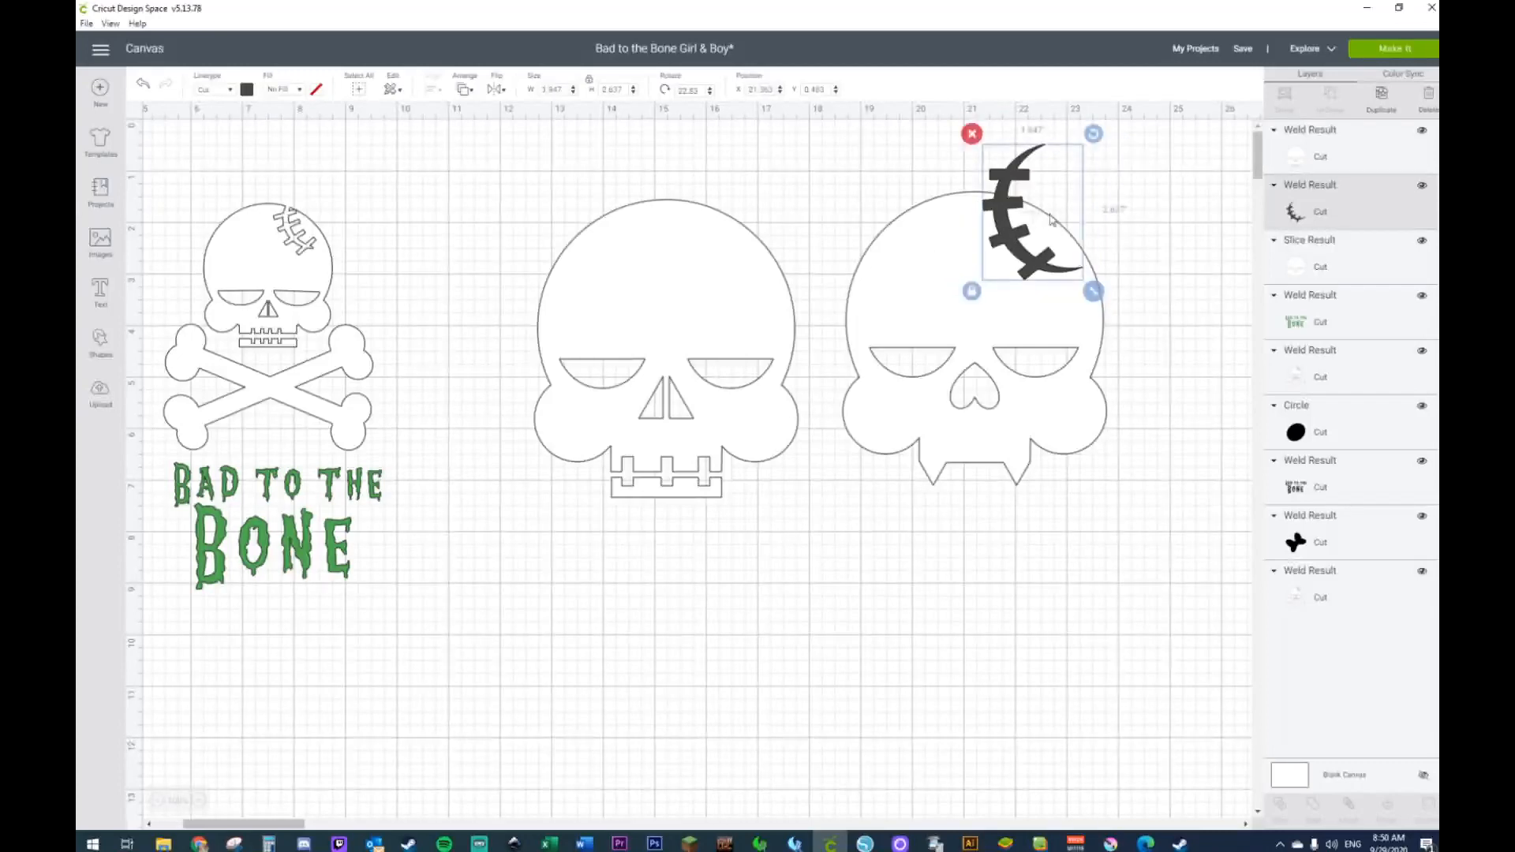
drag(1014, 220, 1009, 246)
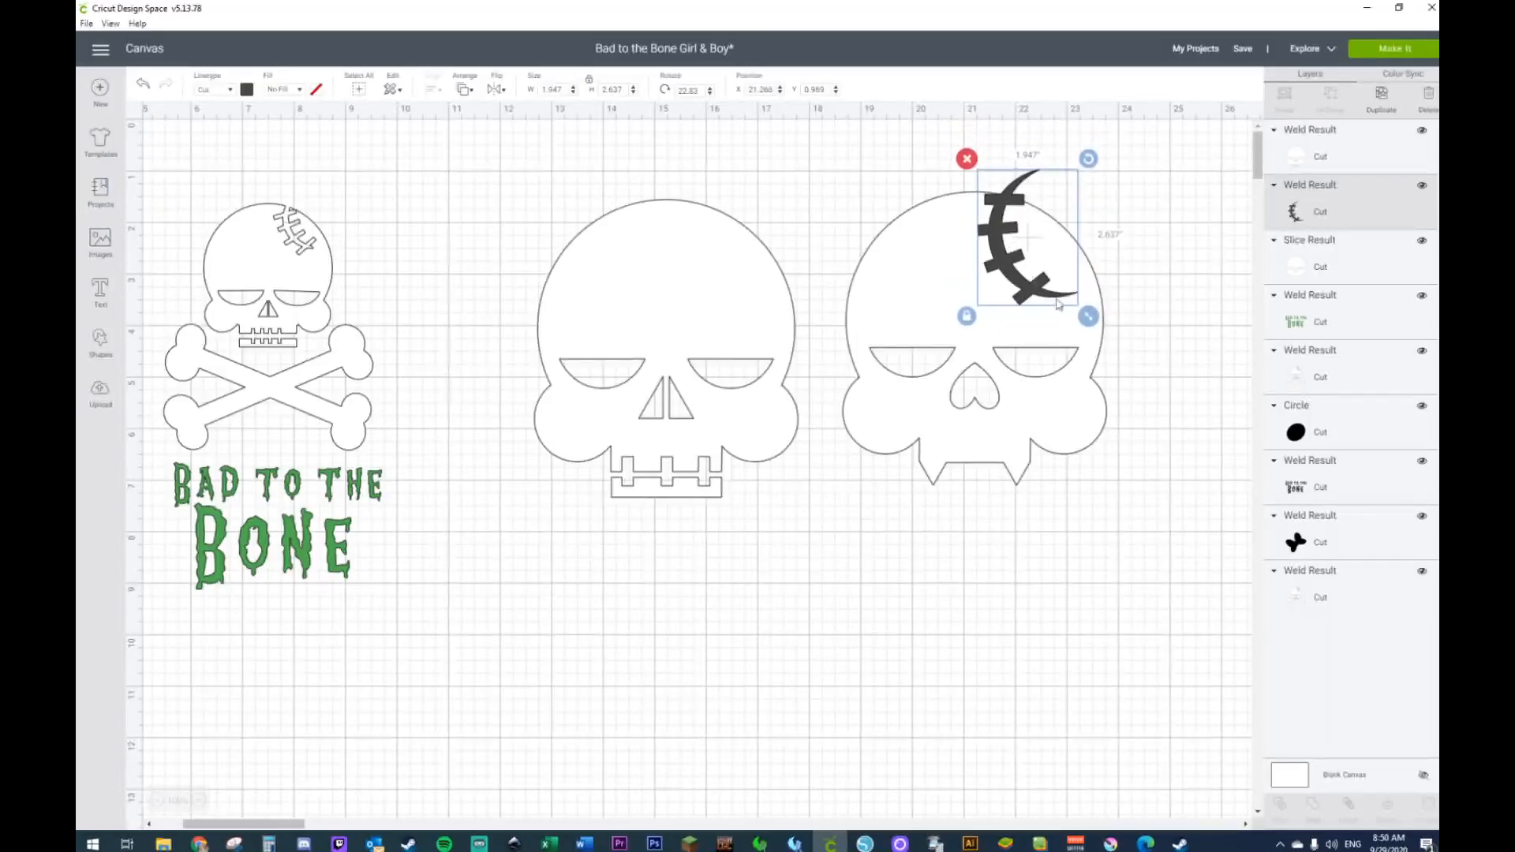
drag(1089, 321, 1079, 305)
drag(1067, 286, 1065, 284)
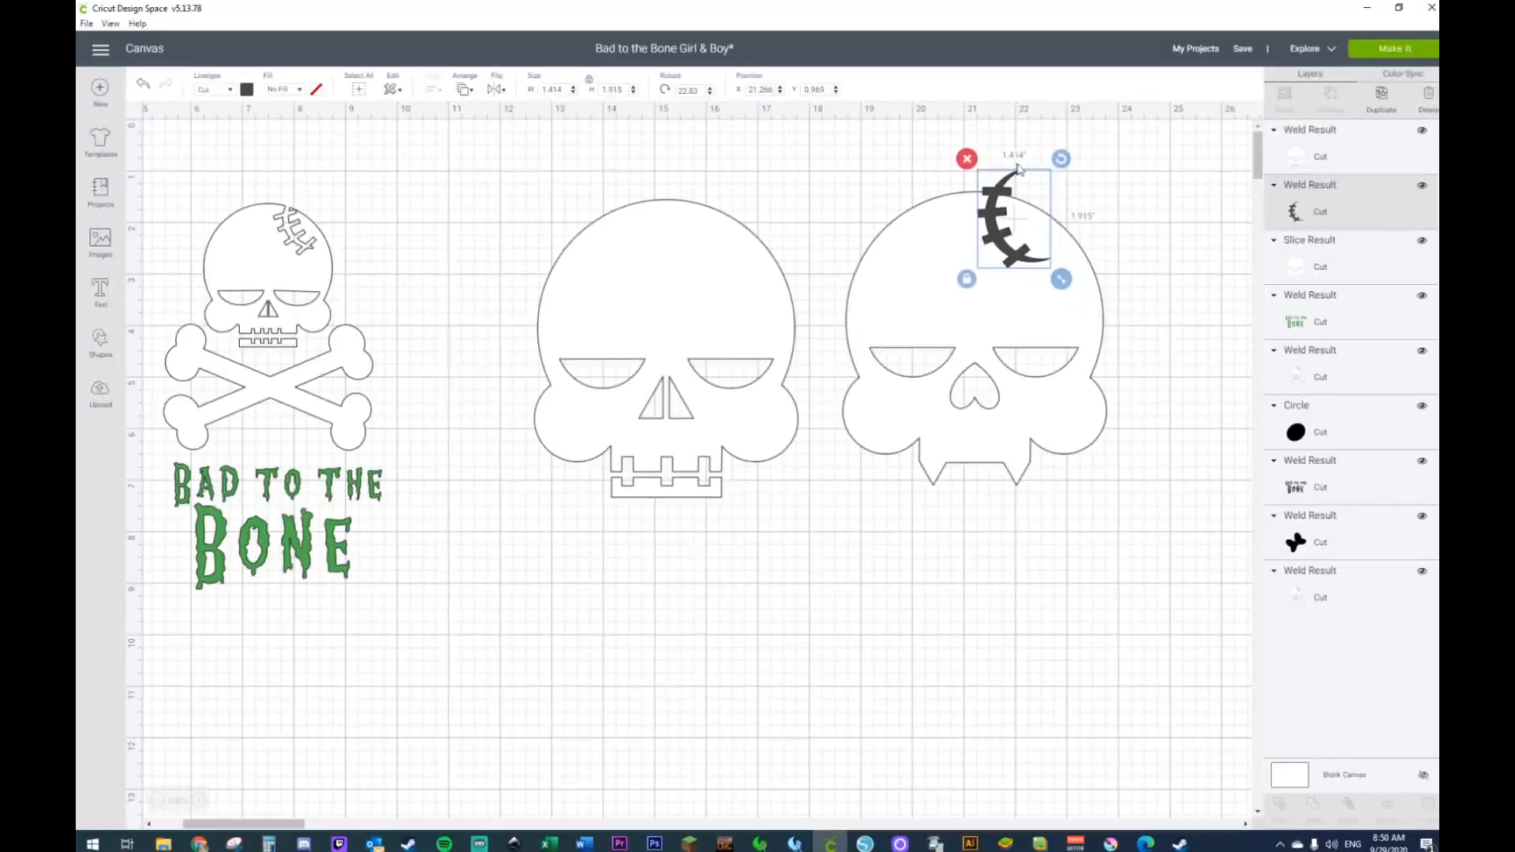
drag(988, 228, 999, 239)
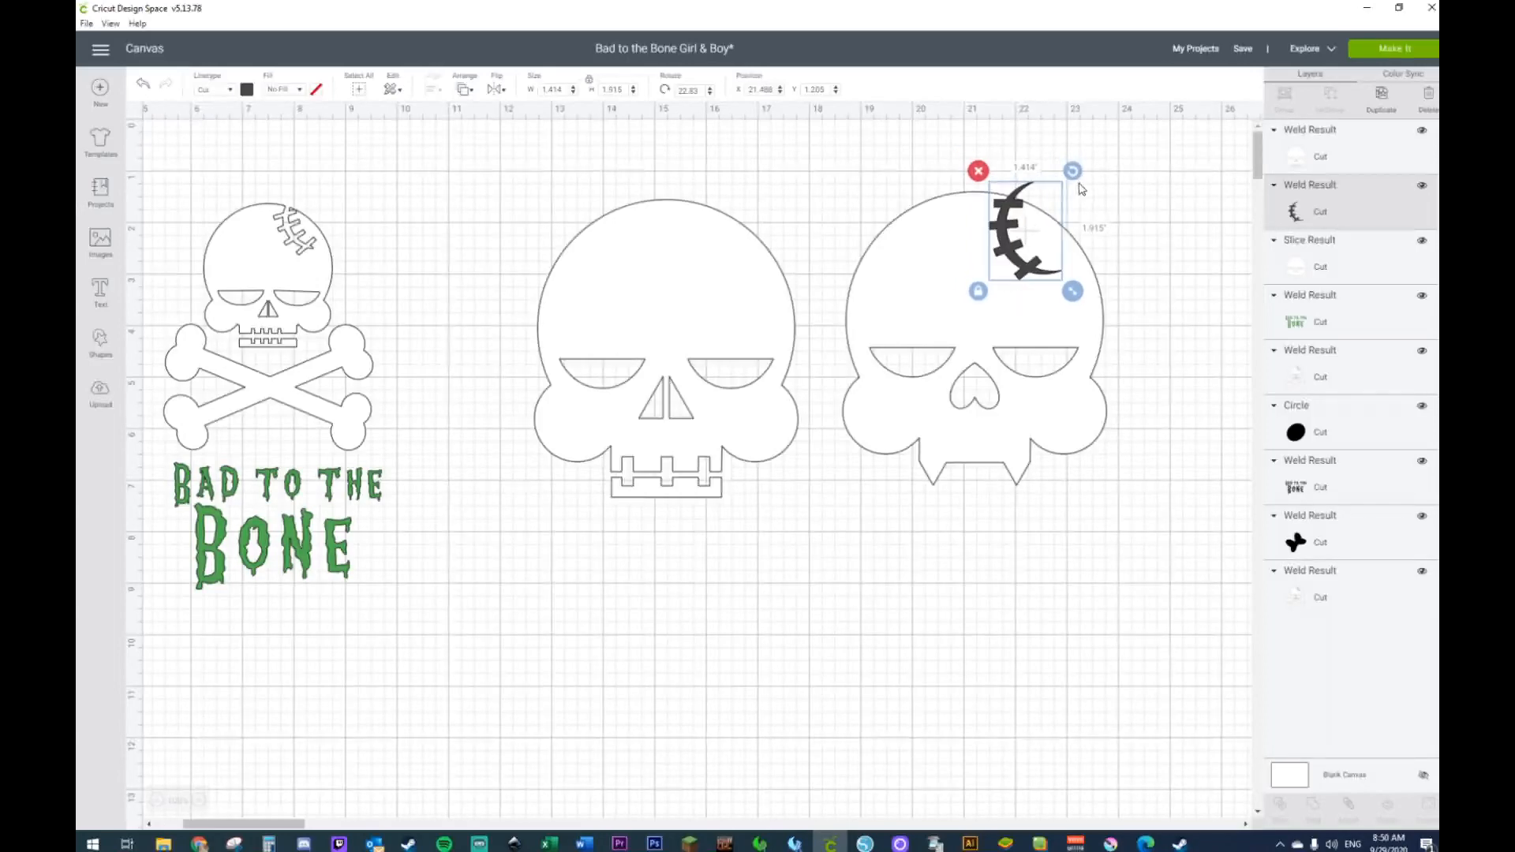
drag(1069, 173, 1062, 177)
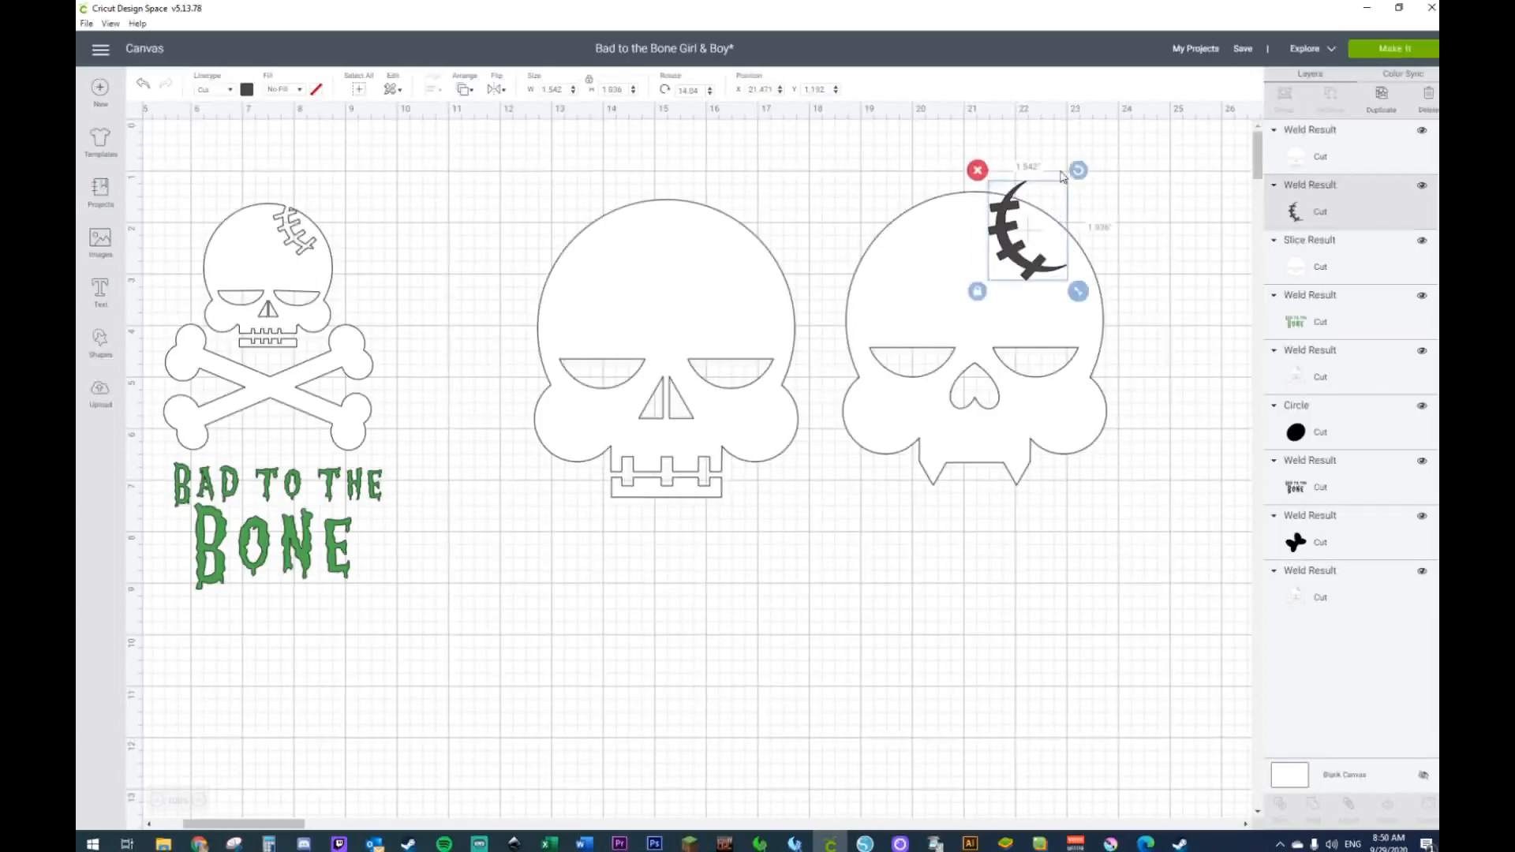
Step: Duplicate the scar onto the toothed skull's upper forehead and slice it out of that skull
key(ctrl+d)
drag(1020, 261, 687, 245)
drag(552, 156, 702, 261)
key(alt+Tab)
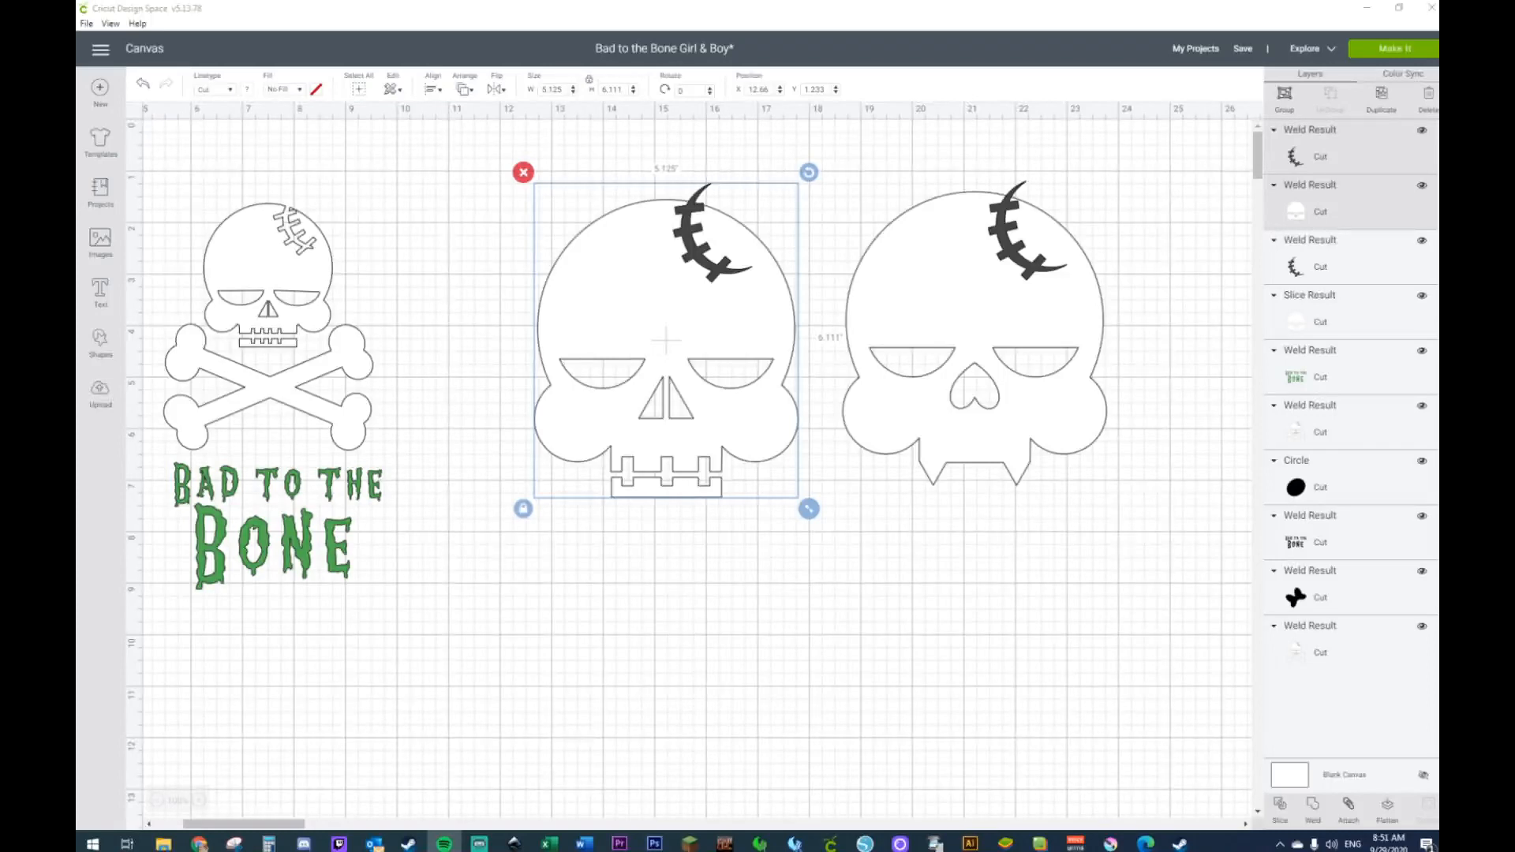
click(1393, 216)
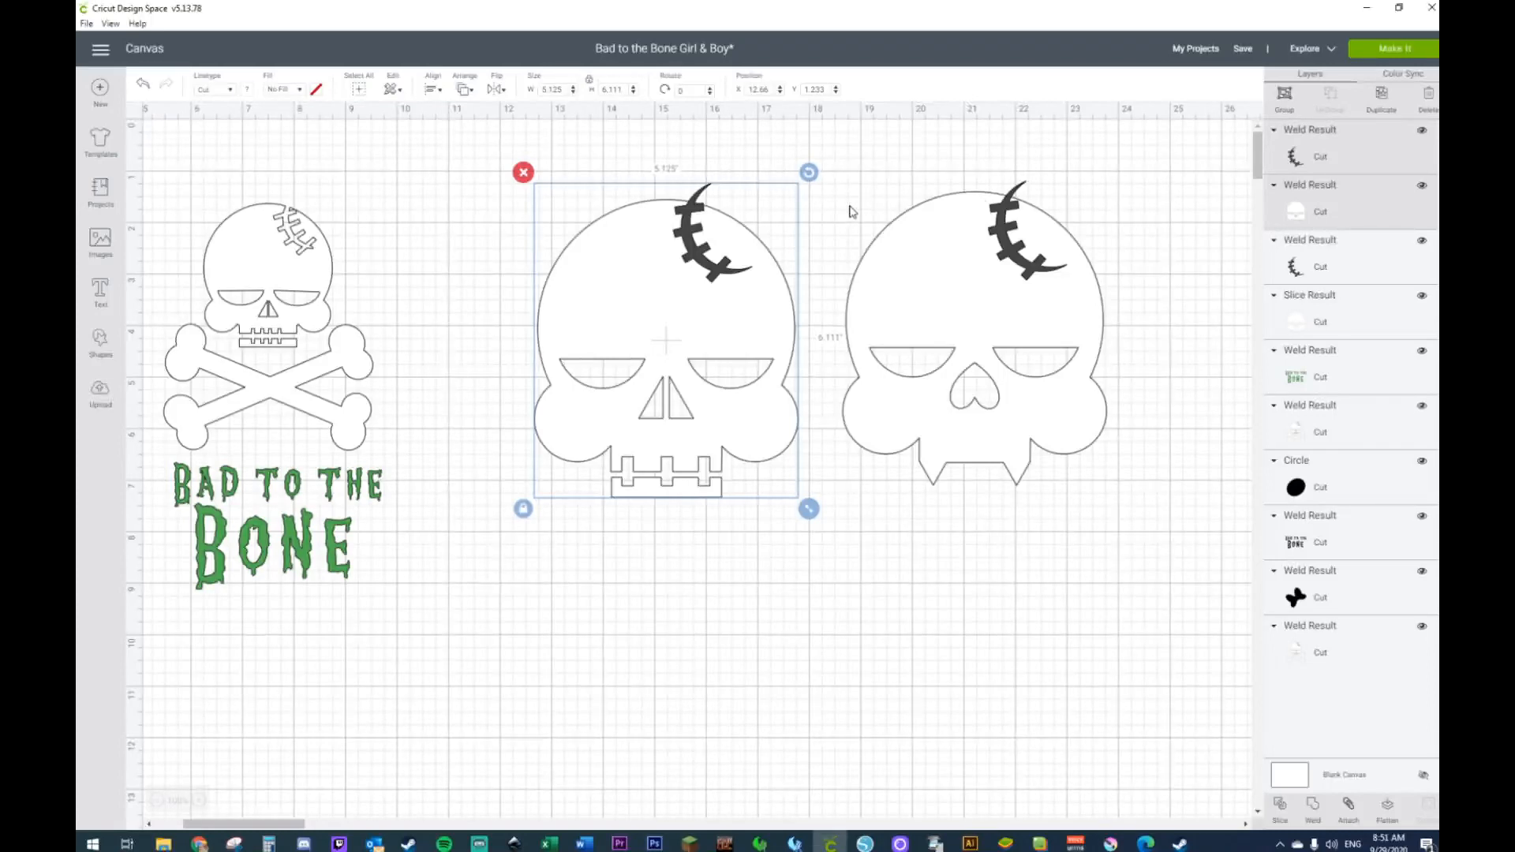
drag(432, 166, 748, 401)
right_click(746, 400)
click(805, 697)
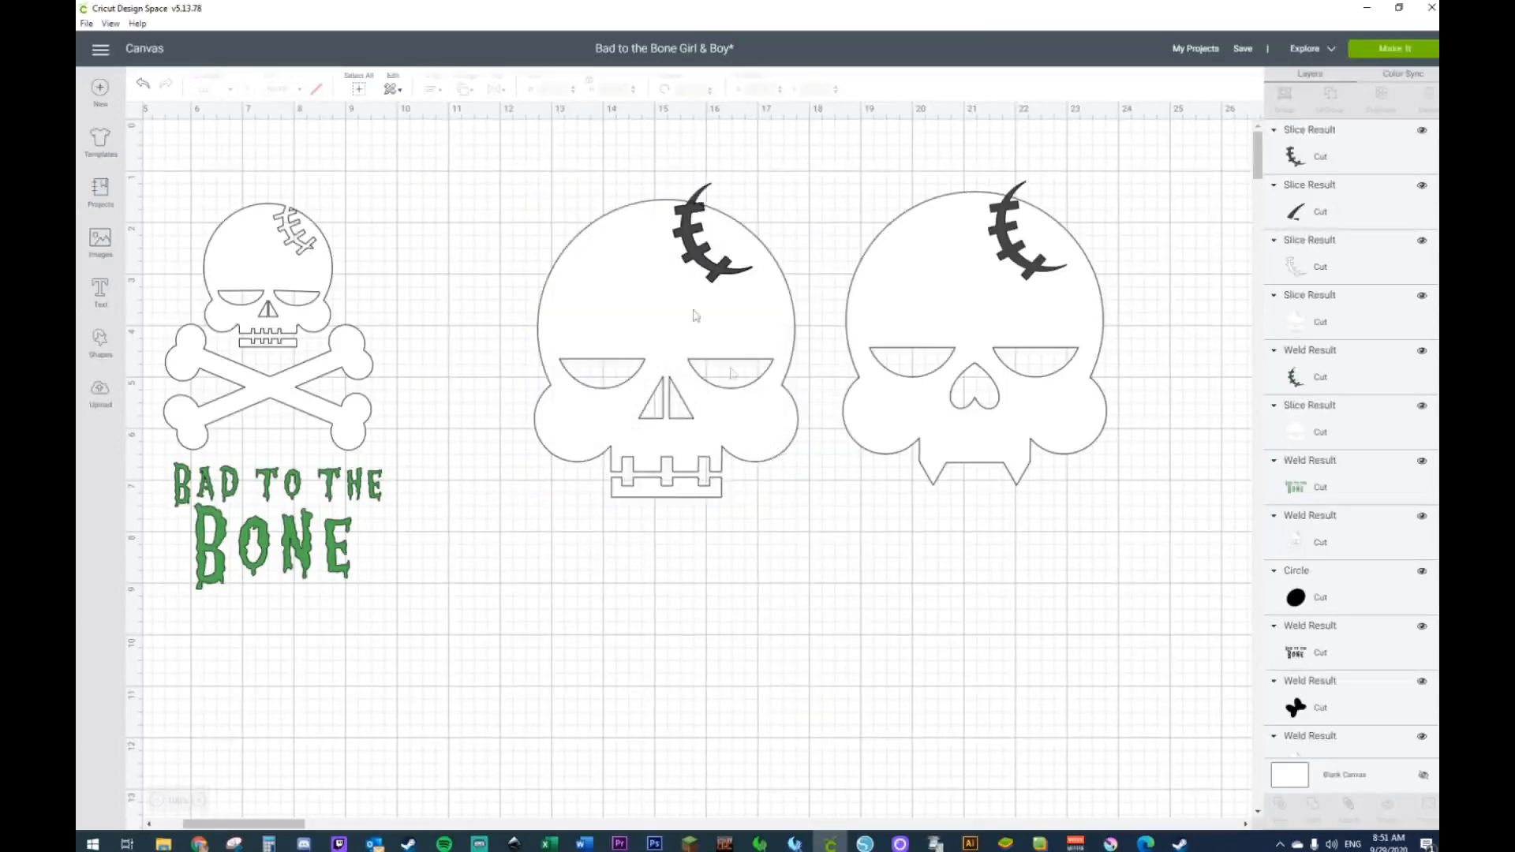
Step: Delete the three leftover slice pieces from the toothed skull's scar
click(699, 205)
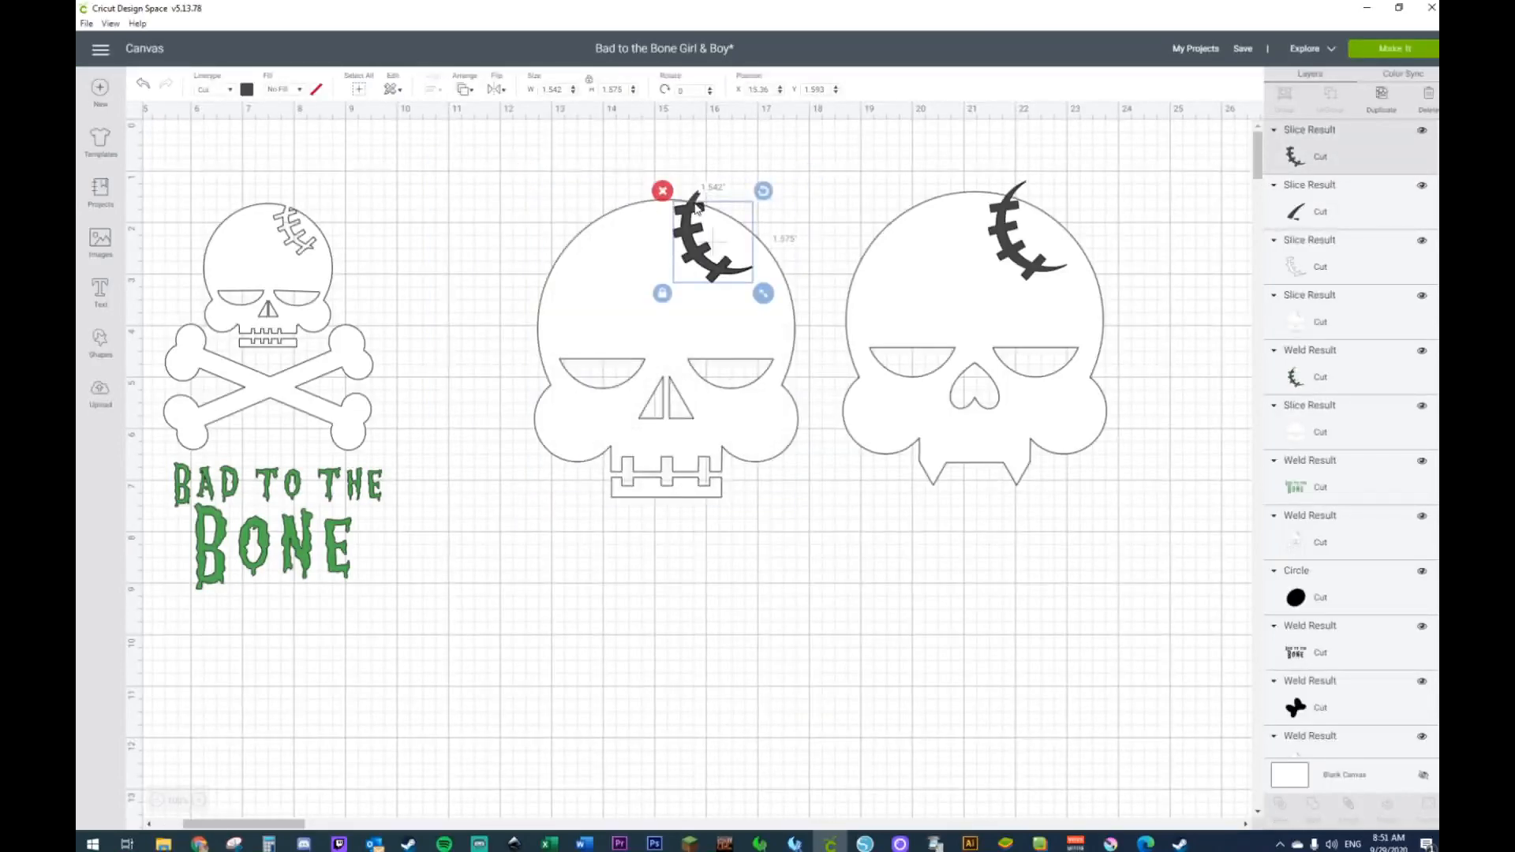
key(Delete)
click(697, 194)
key(Delete)
click(695, 225)
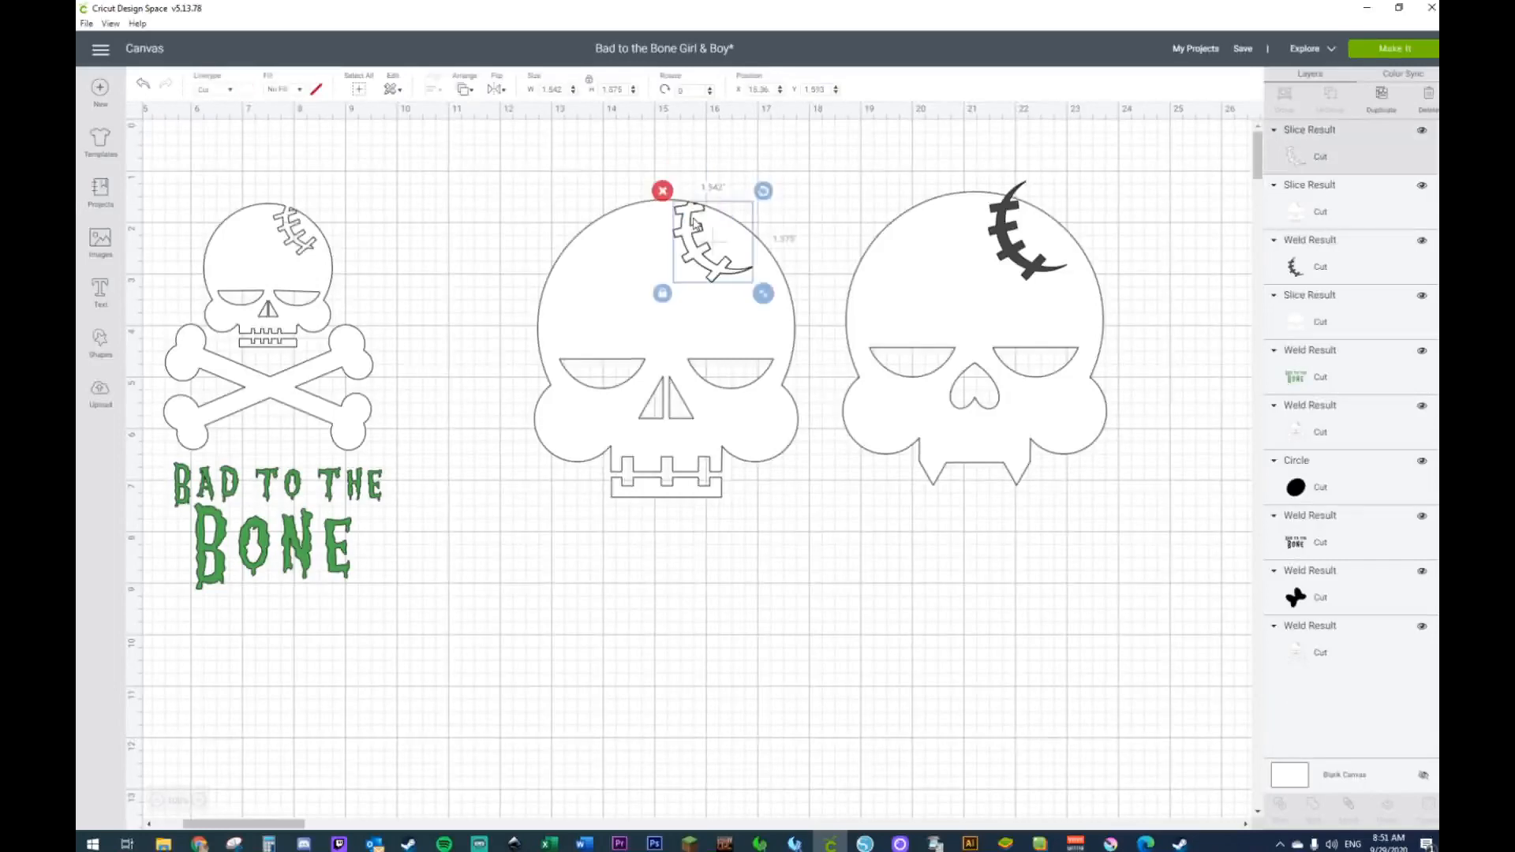
key(Delete)
Step: Slice the scar out of the fanged skull and delete the leftover pieces
drag(971, 172, 1082, 294)
right_click(1086, 296)
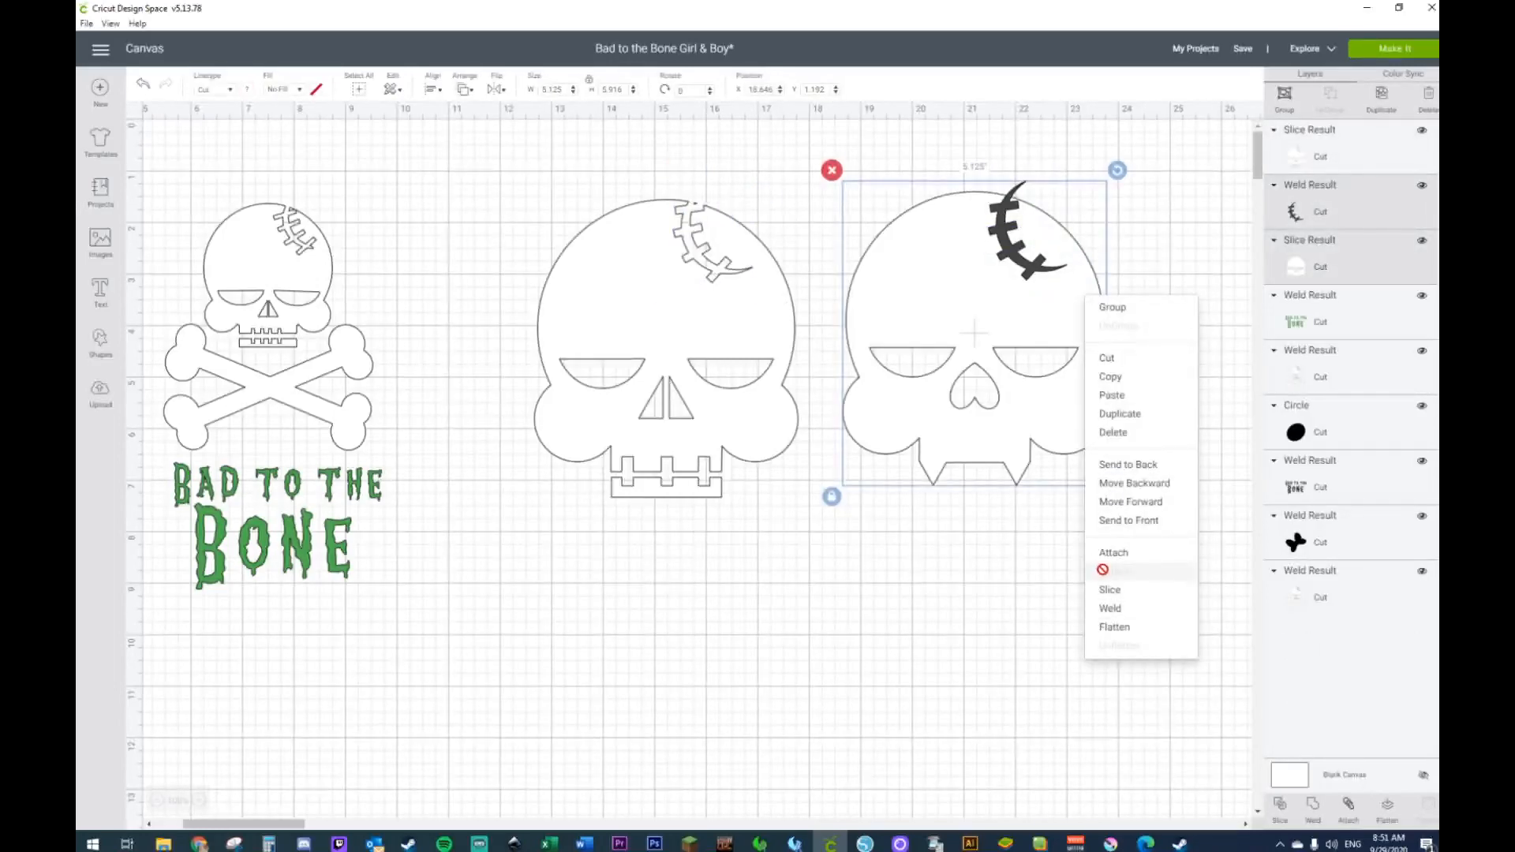
click(1109, 590)
click(1013, 222)
key(Delete)
click(1011, 213)
key(Delete)
click(1019, 186)
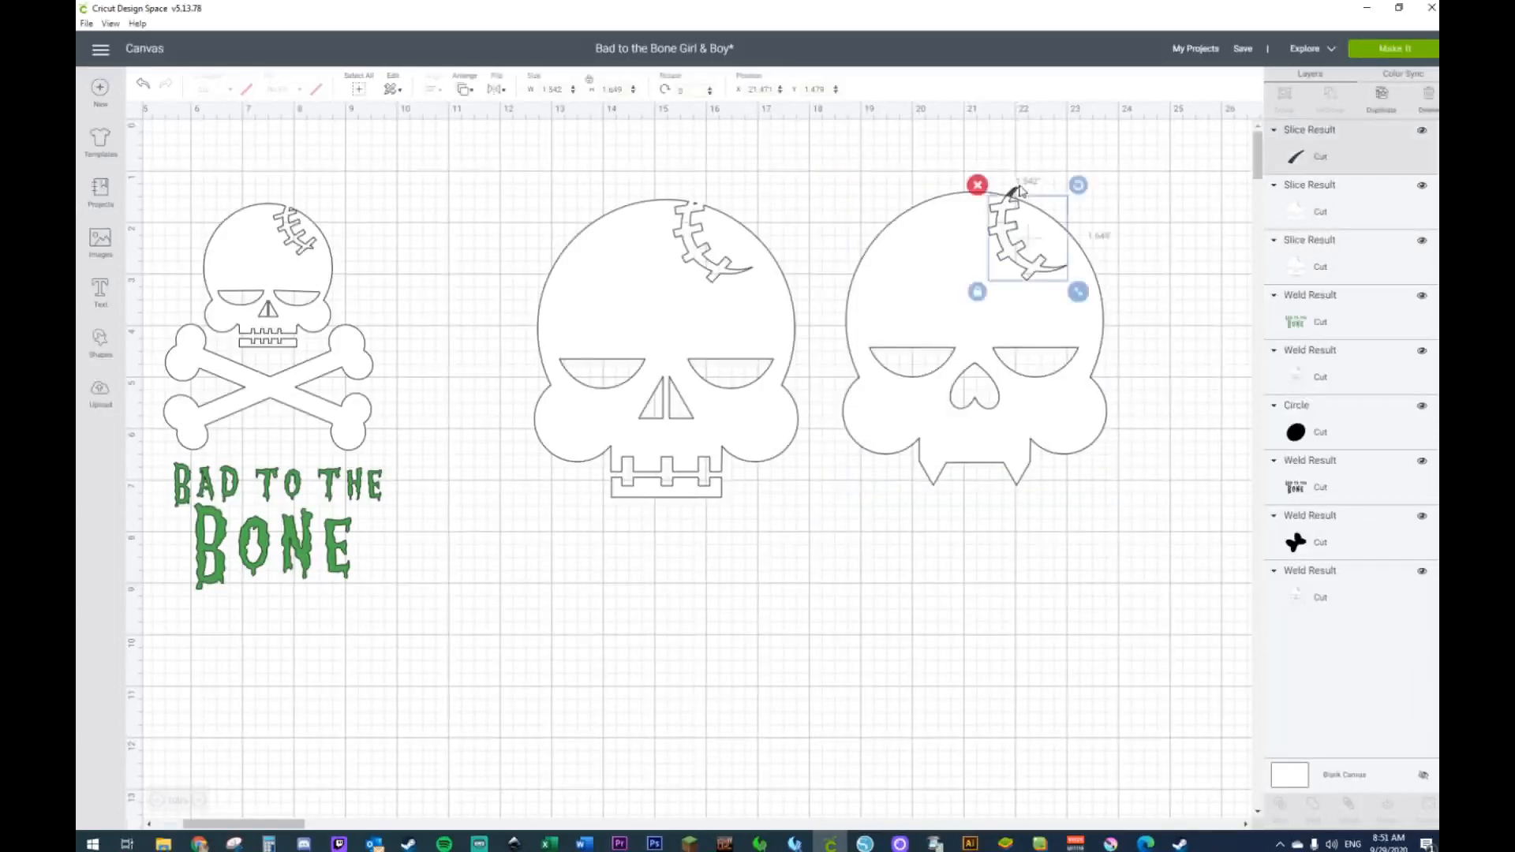
key(Delete)
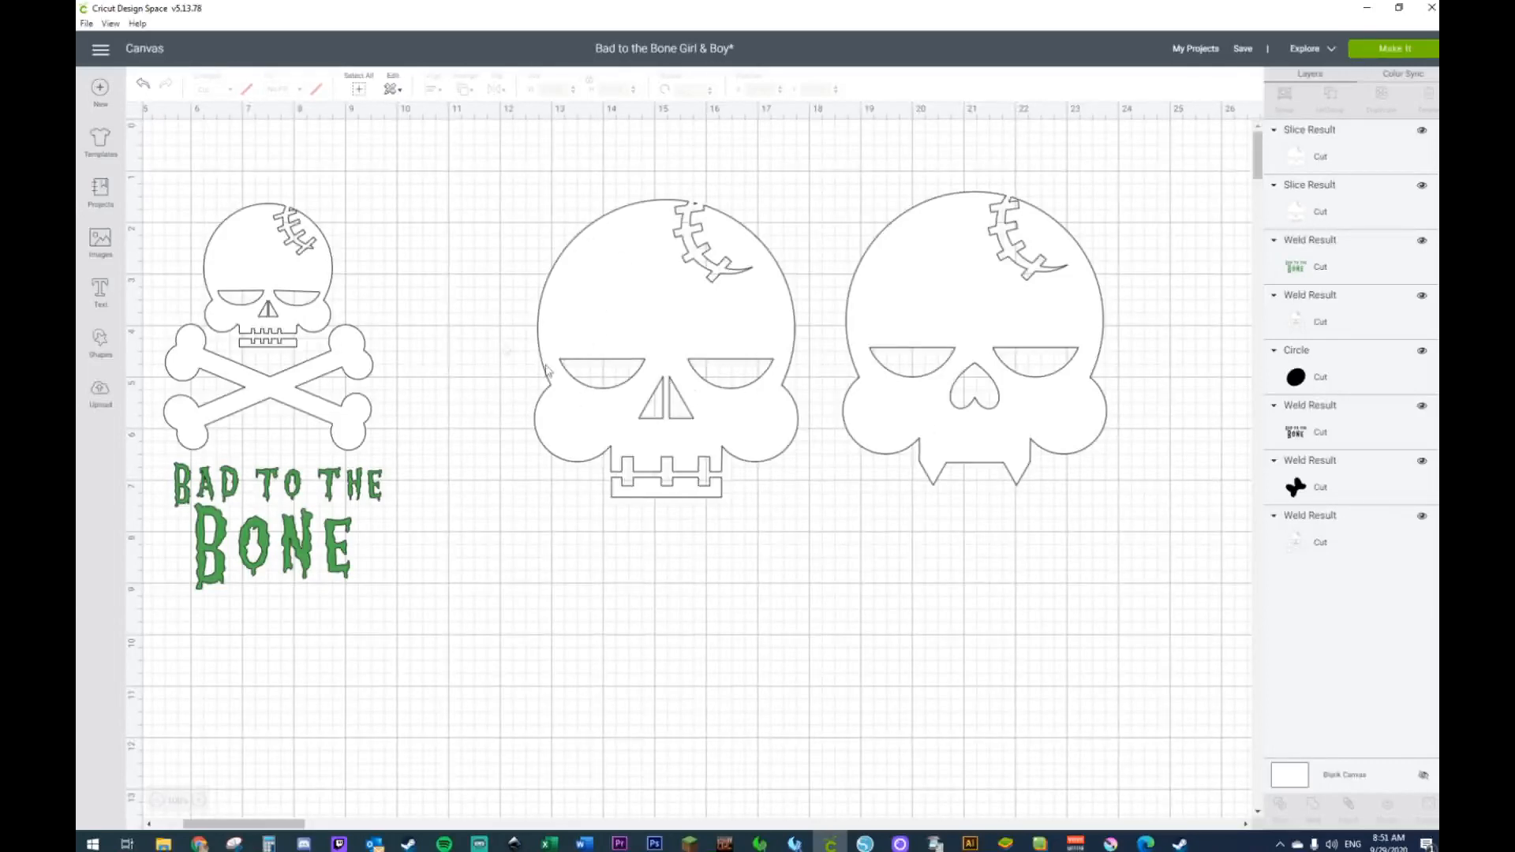
Step: Add a circle and place it below the toothed skull's mouth
click(100, 343)
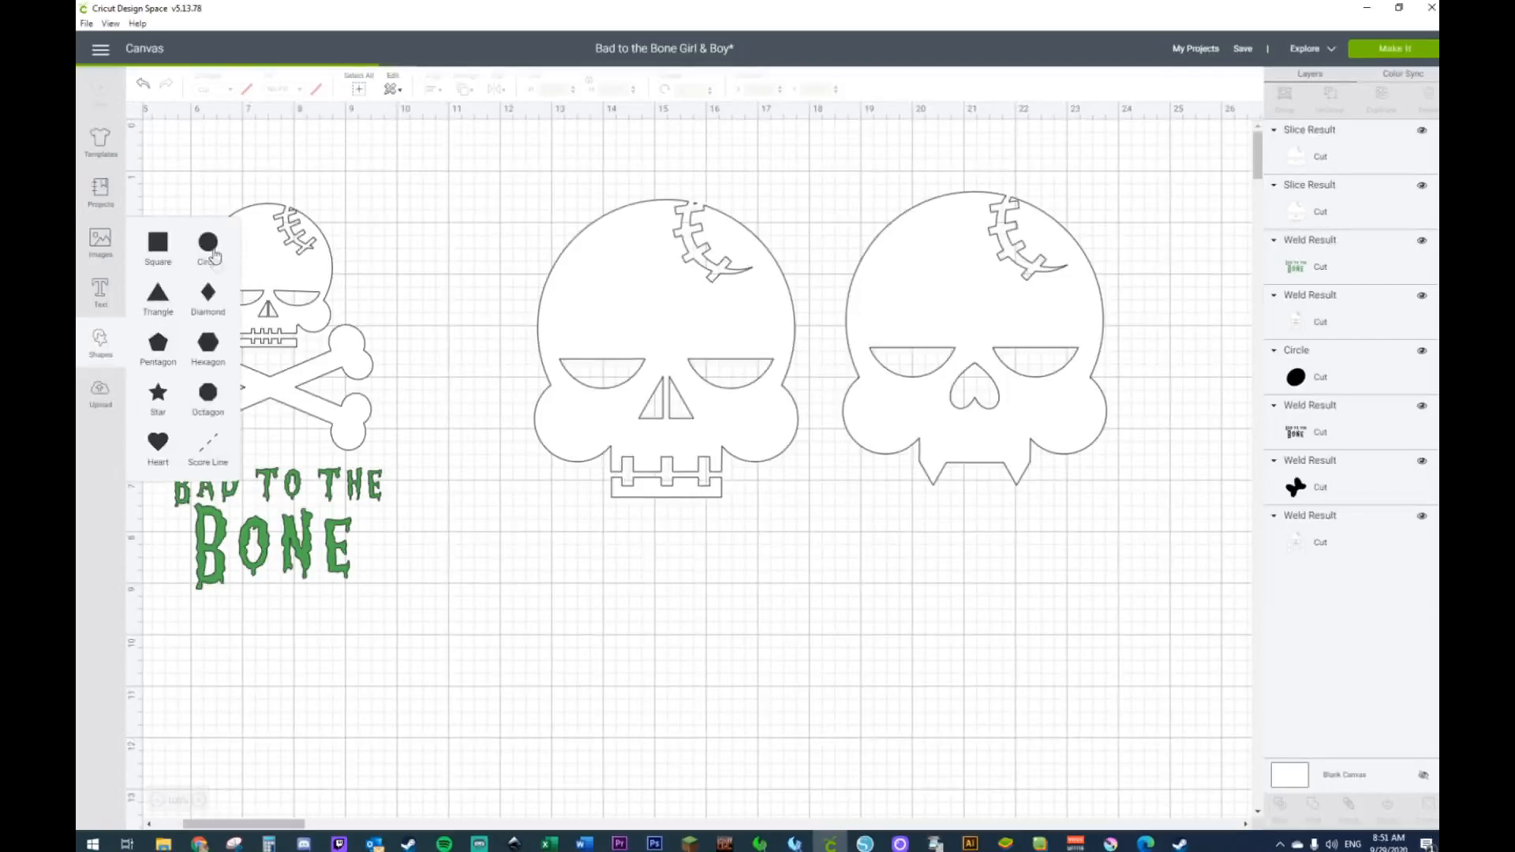
click(208, 242)
drag(400, 391, 621, 597)
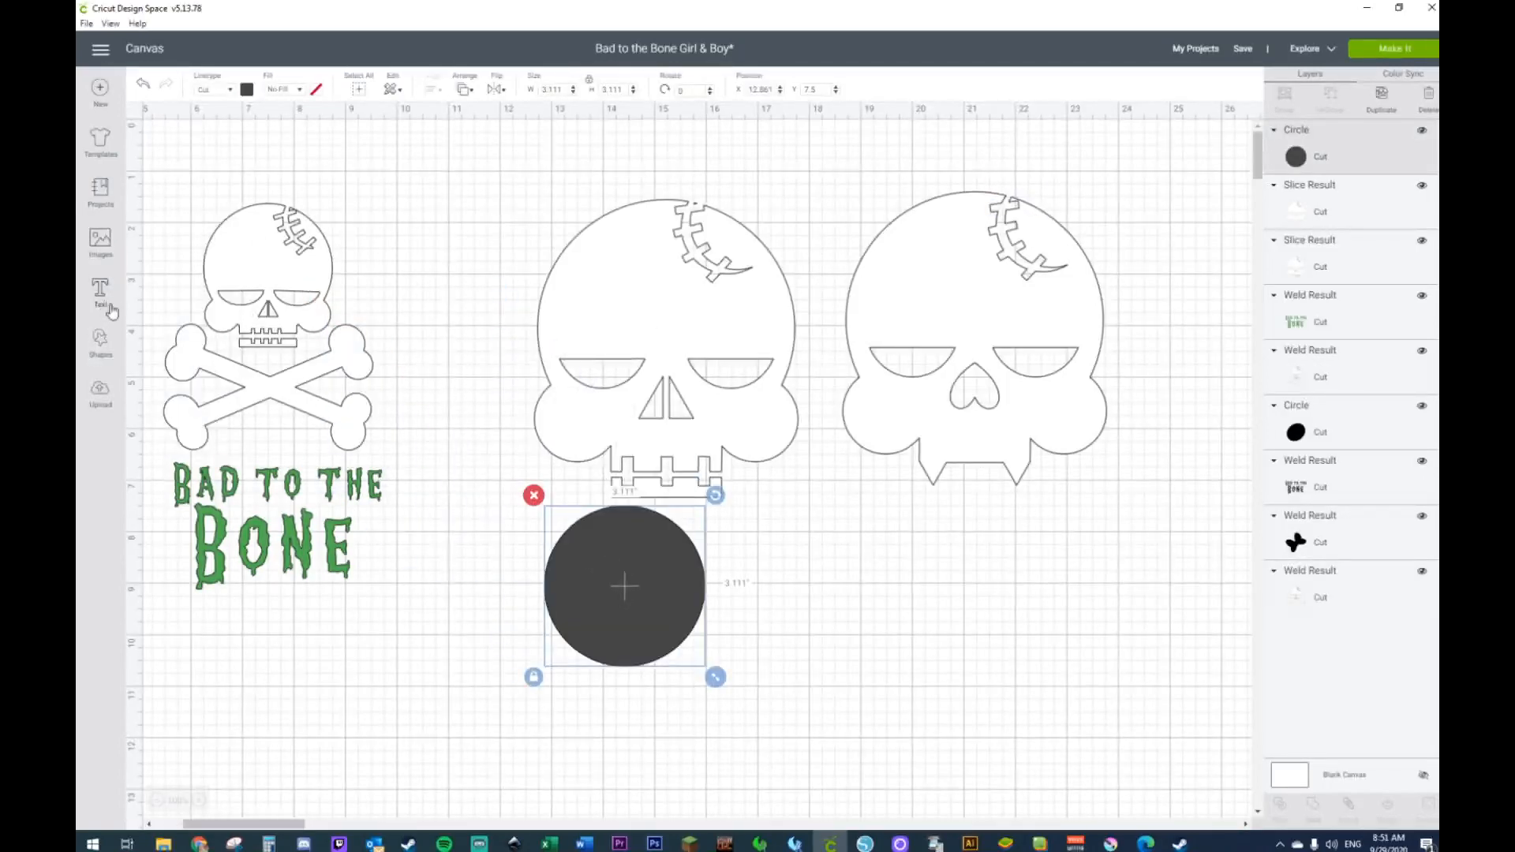
Step: Add a square, stretch it into a long narrow bar, and rotate it diagonally below the fanged skull as a bone shaft
click(115, 335)
click(157, 244)
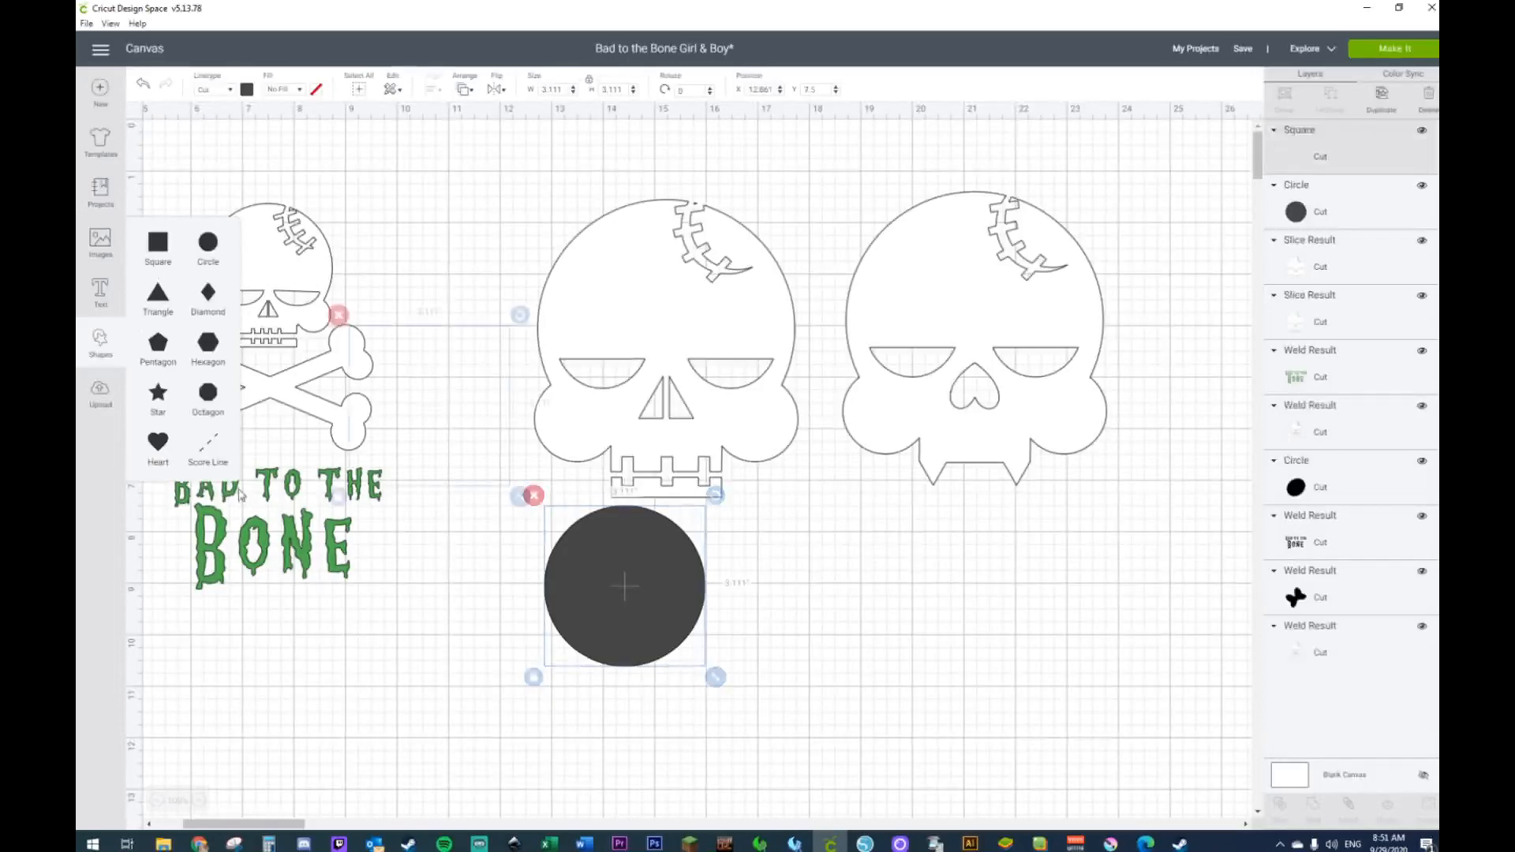
drag(452, 422, 1015, 572)
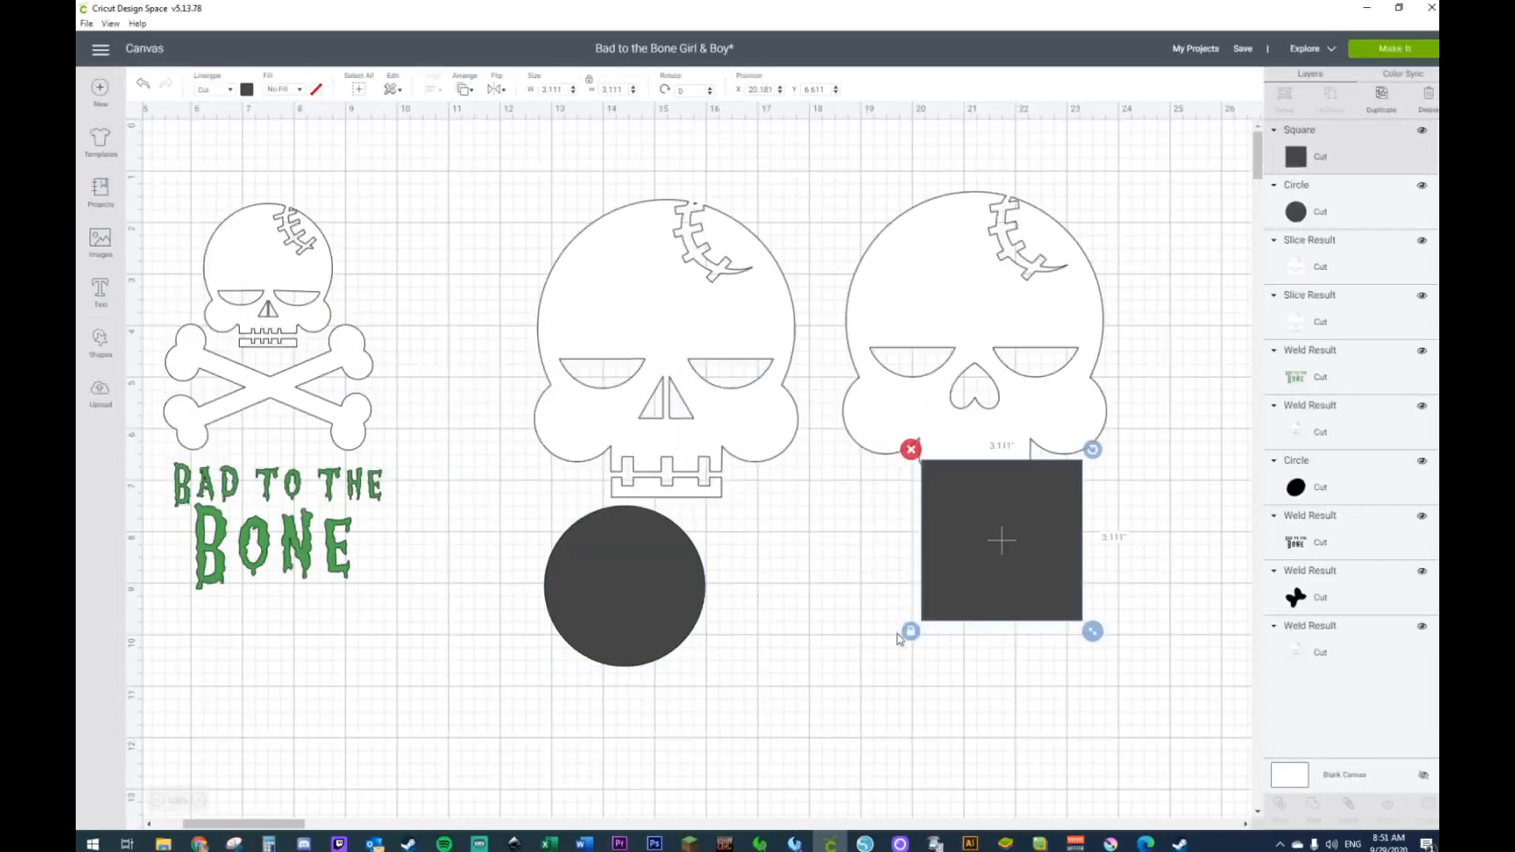
drag(1093, 631, 956, 733)
drag(954, 449, 863, 483)
drag(896, 588, 878, 709)
Step: Shrink the circle to about 1.17 inches at the shaft's upper end and add a copy of about 0.83 inches beside it
click(593, 609)
drag(718, 678, 618, 578)
drag(568, 527, 786, 590)
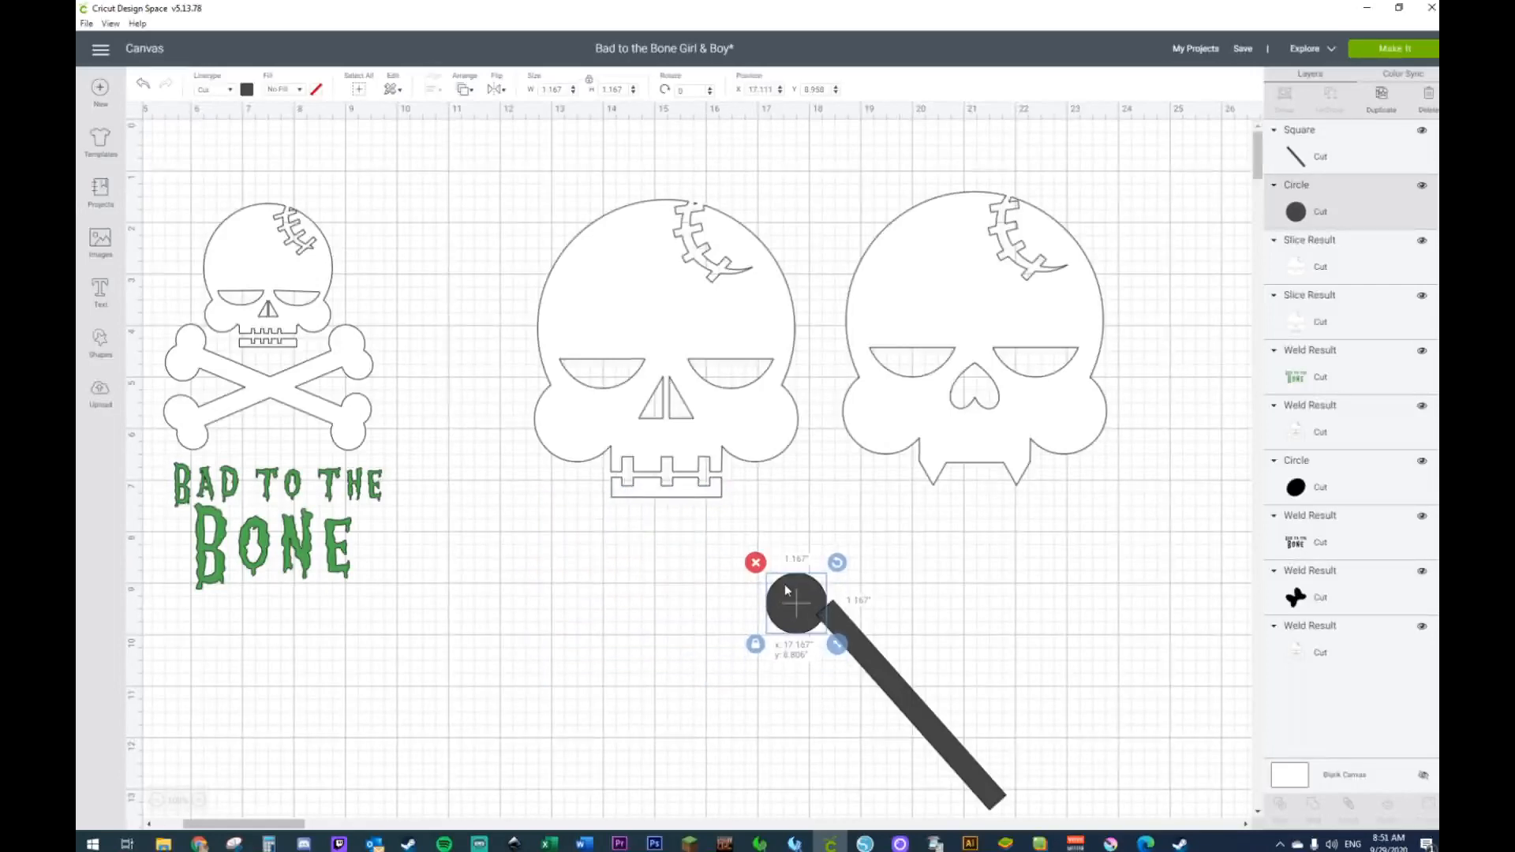
key(ctrl+v)
drag(833, 633, 872, 630)
drag(834, 590, 830, 581)
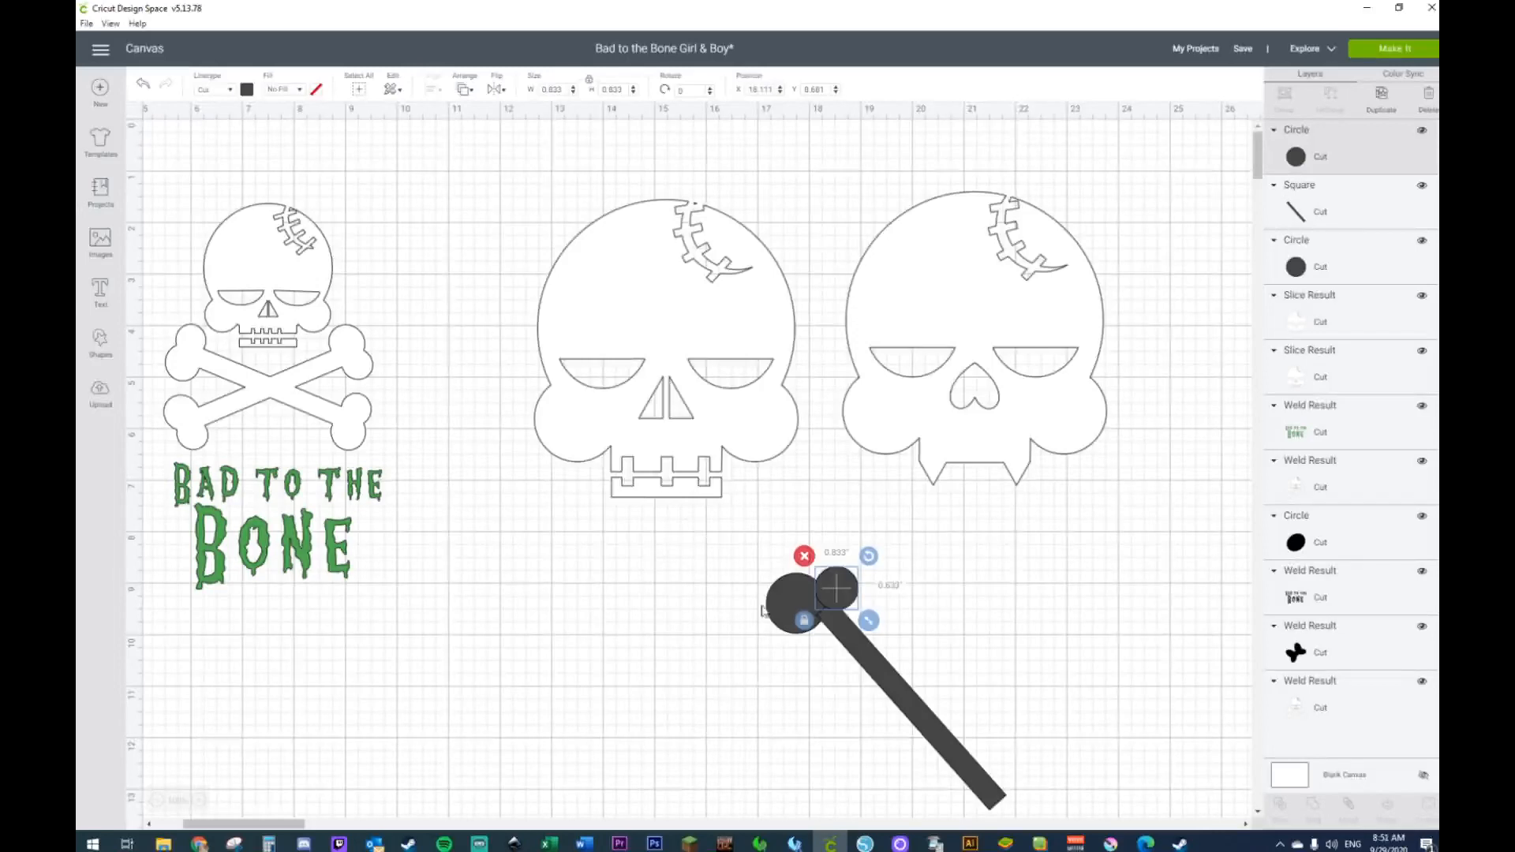
Step: Shrink the larger knob circle to about 0.99 inches and move it against the shaft's upper end
click(729, 616)
click(758, 602)
drag(837, 644, 829, 643)
drag(795, 612, 809, 614)
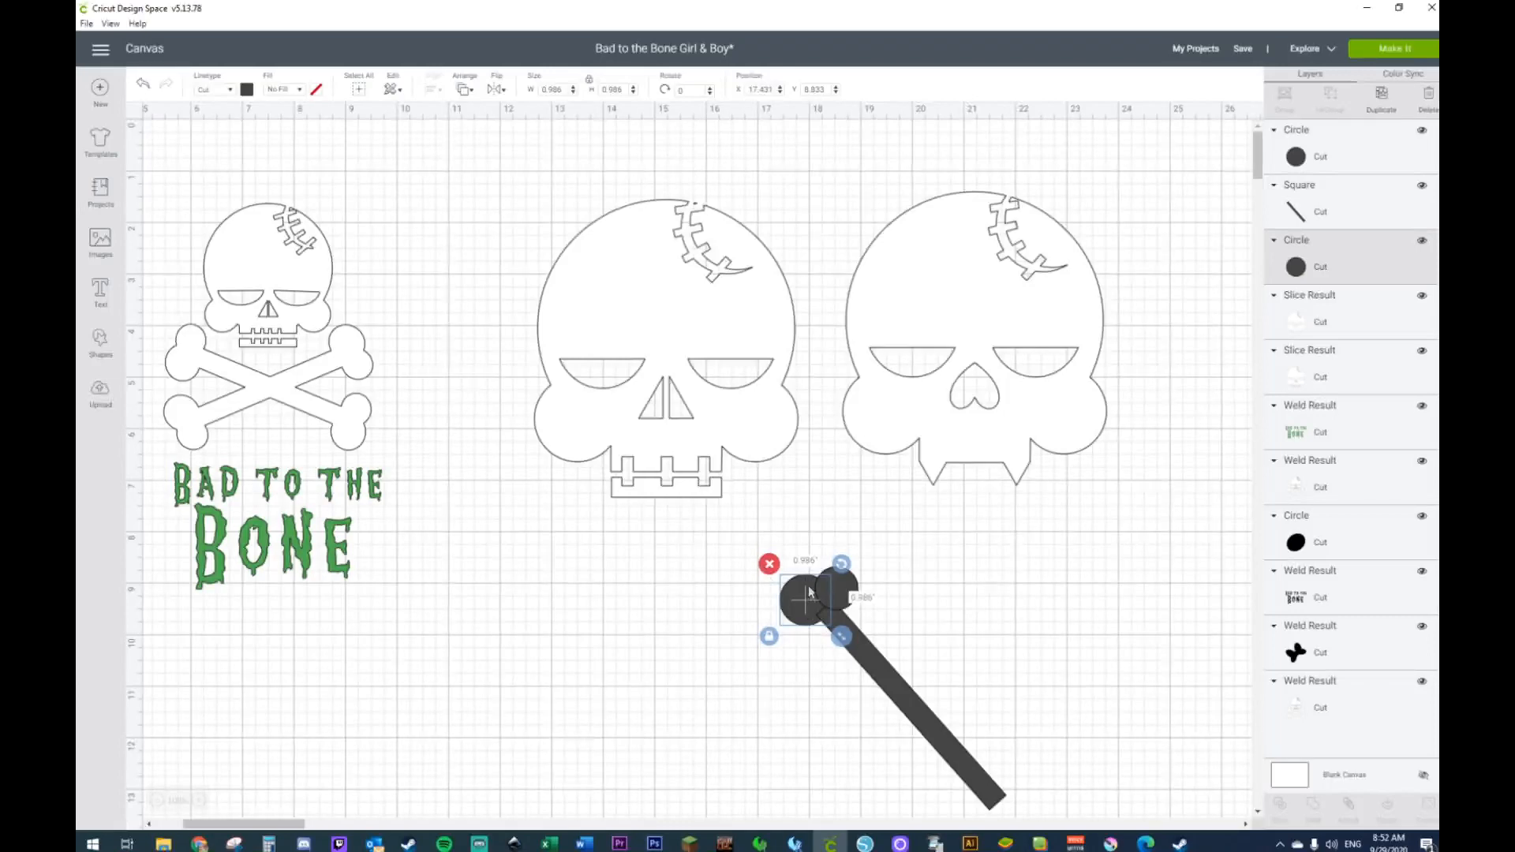
Step: Duplicate the two knob circles, then rotate and position the pair on the shaft's lower end
shift+click(829, 591)
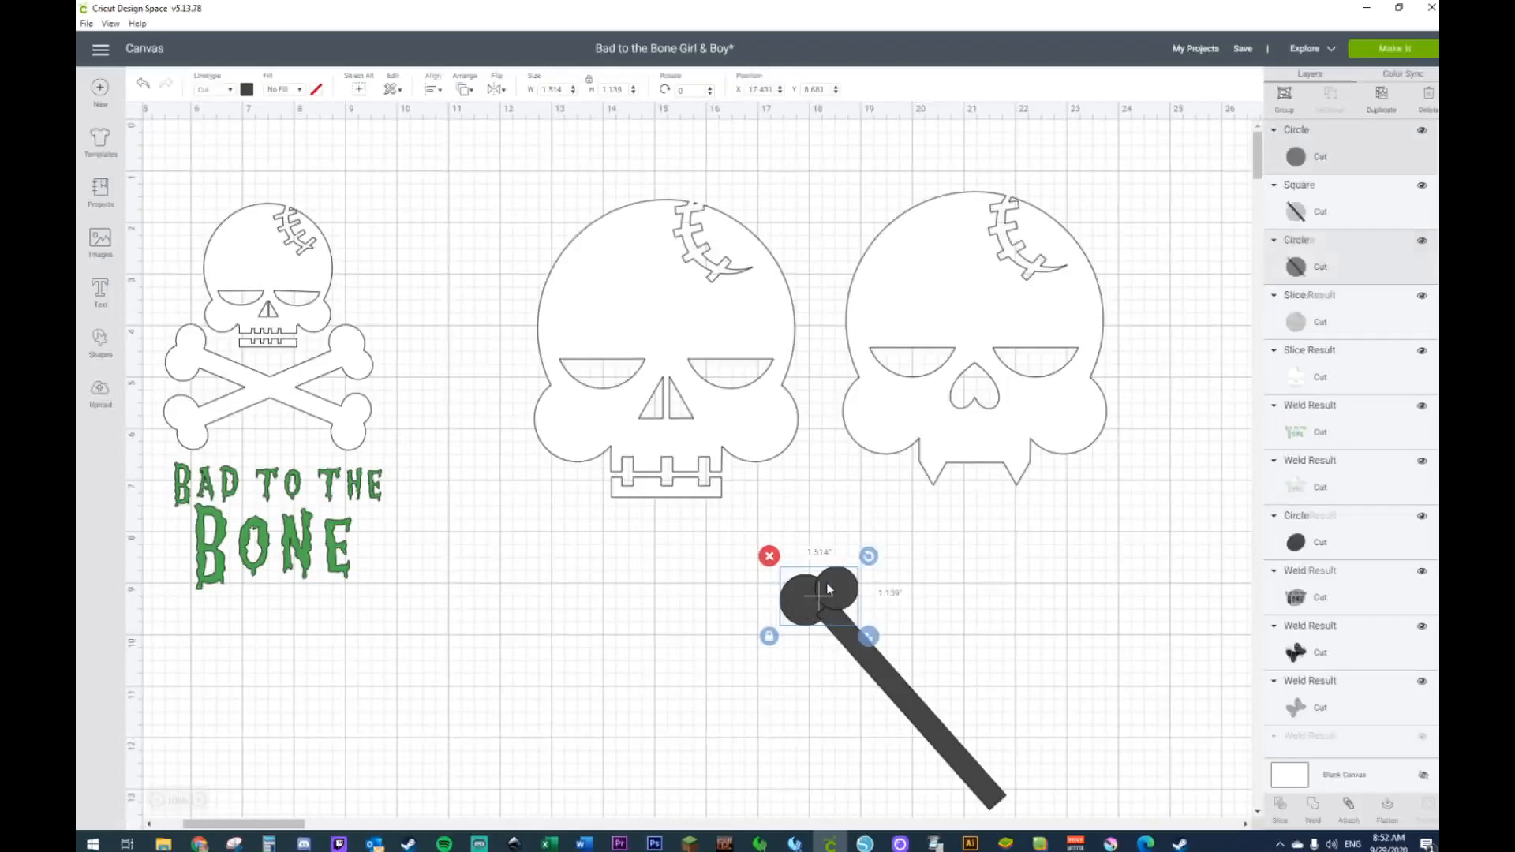
key(ctrl+d)
right_click(876, 626)
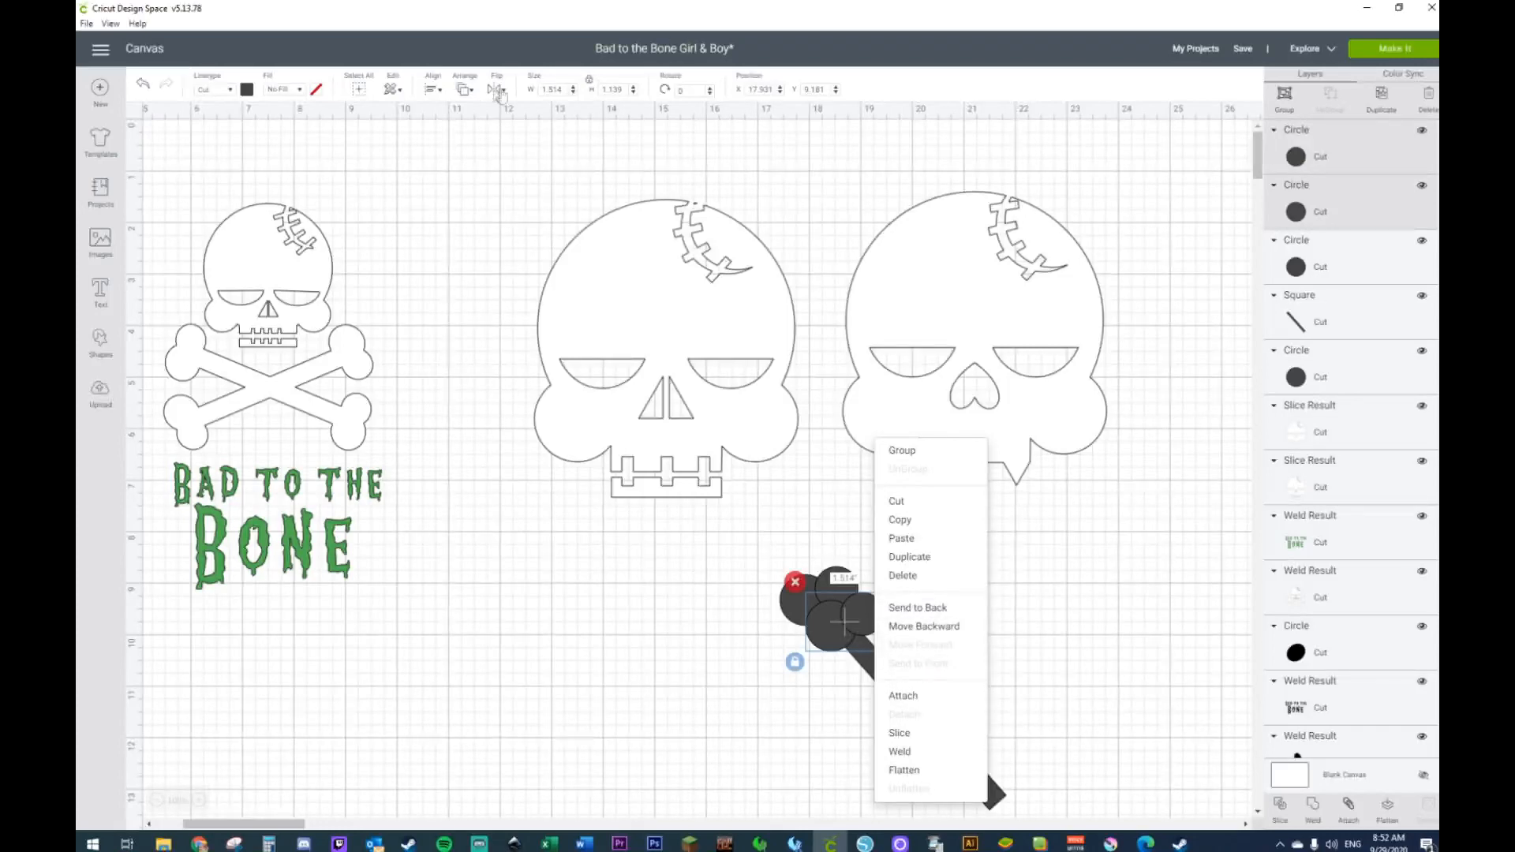
click(496, 91)
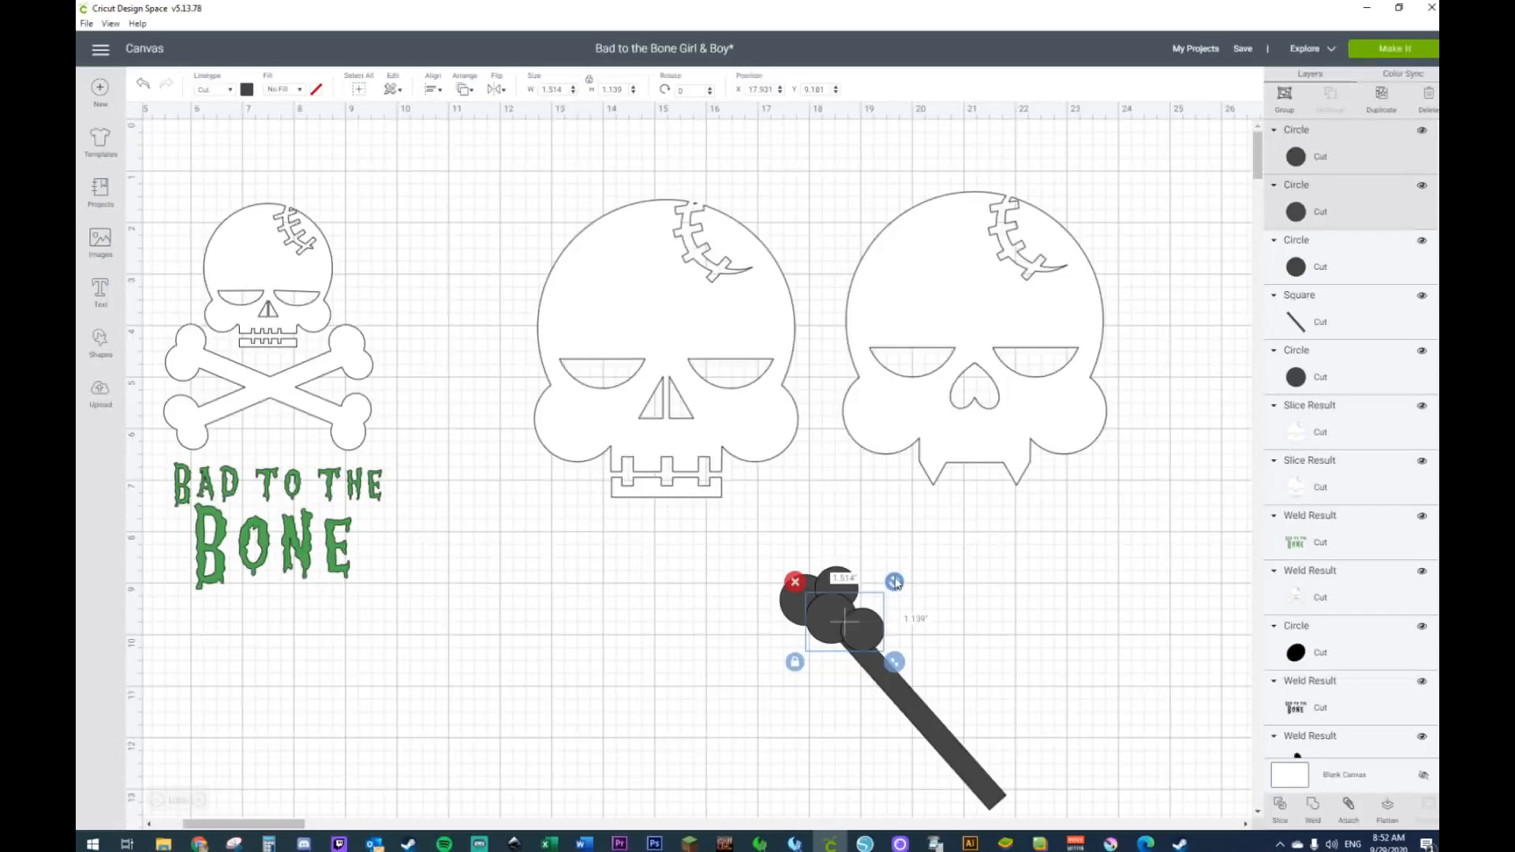
drag(843, 616, 1010, 668)
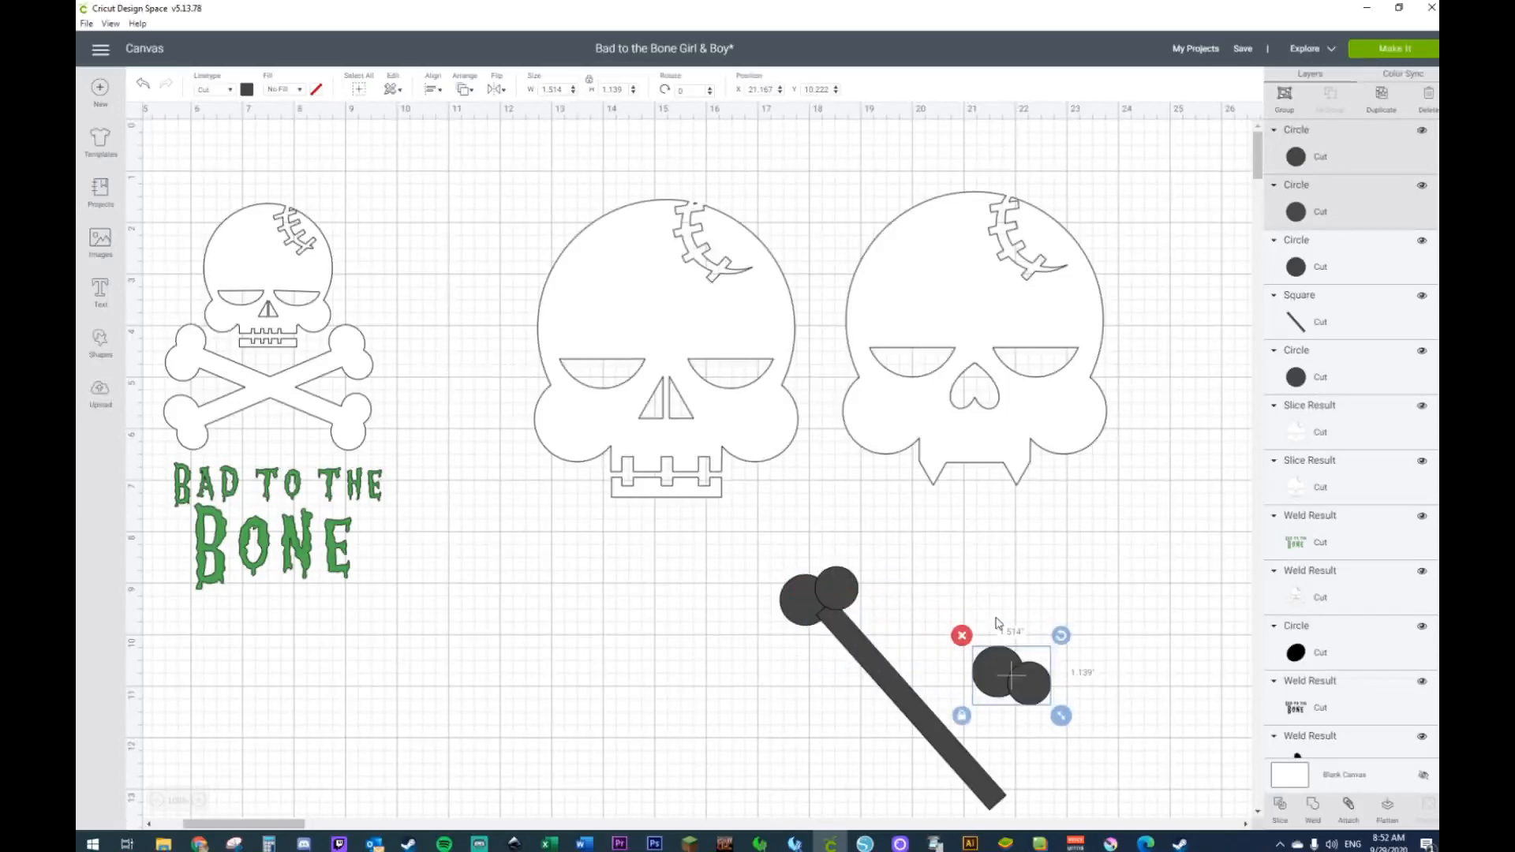
scroll(995, 612, down, 3)
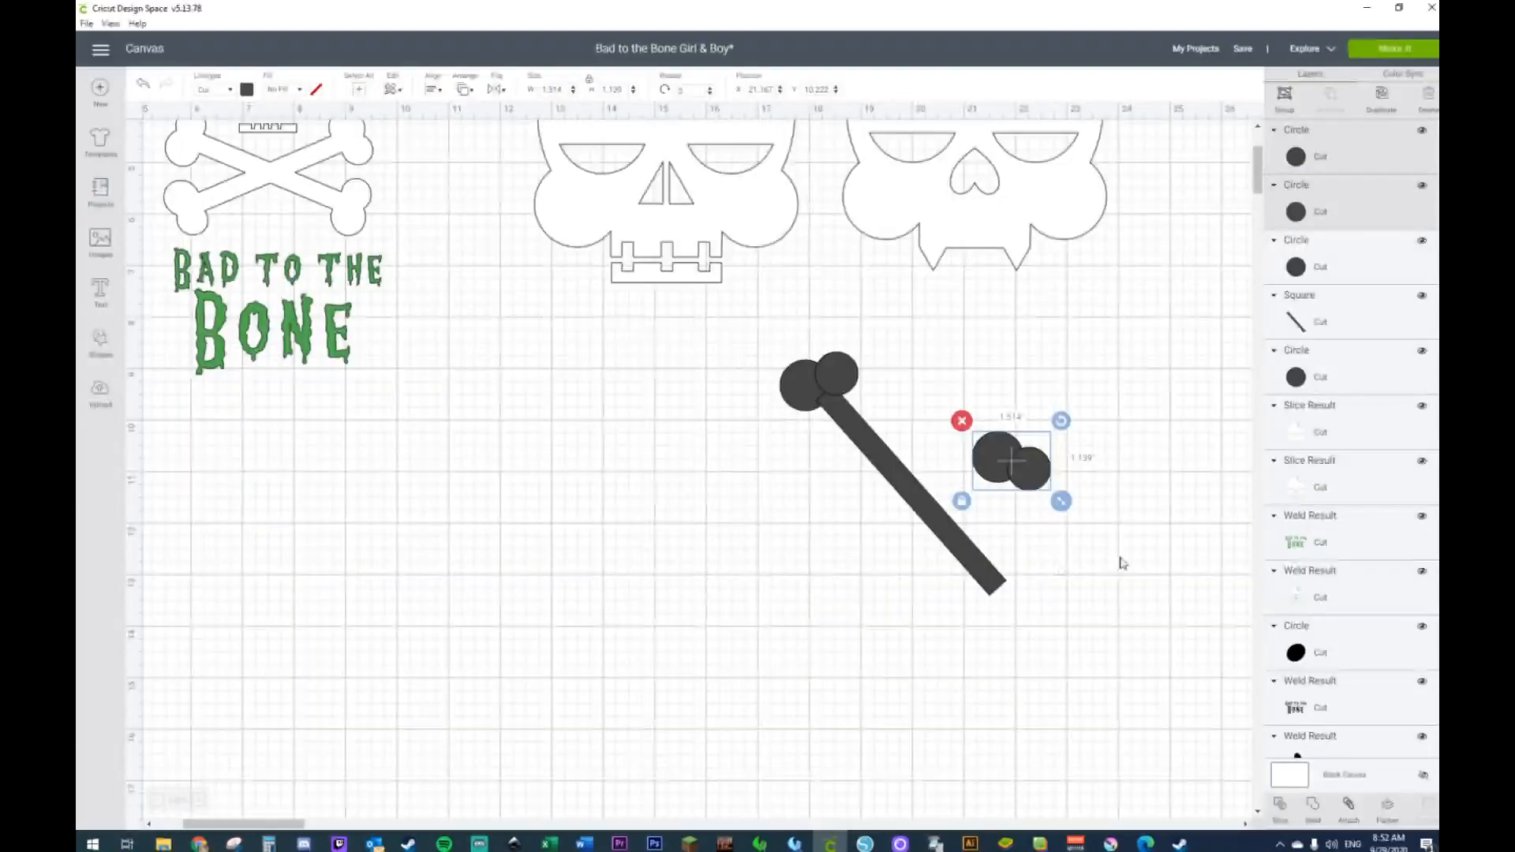
drag(1071, 429, 1015, 391)
drag(998, 479, 988, 608)
Step: Weld the shaft and all four knob circles into a single bone shape
drag(740, 327, 1092, 713)
right_click(994, 582)
click(1045, 705)
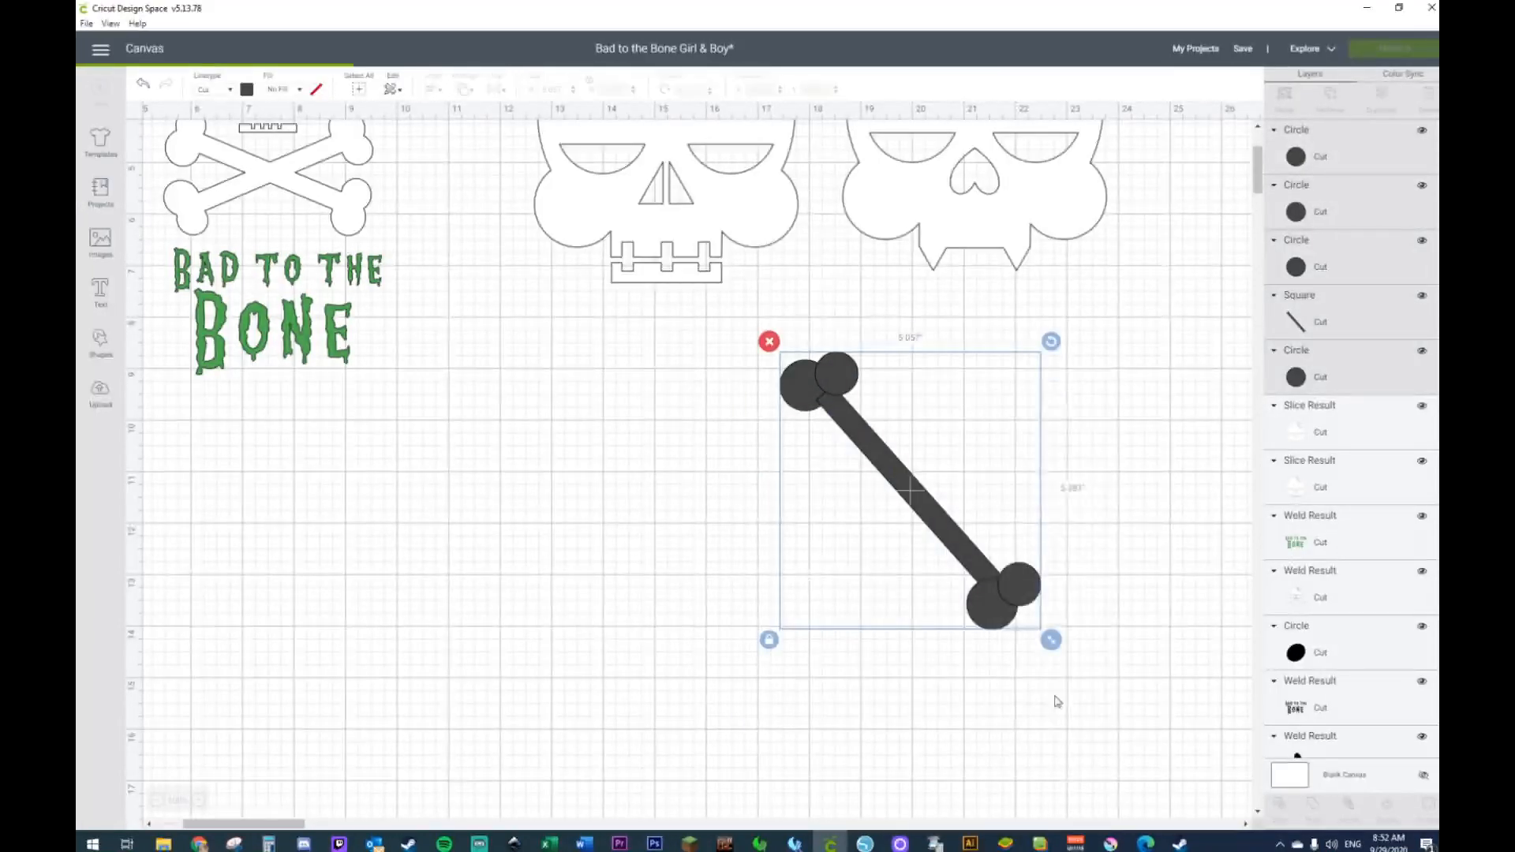
Step: Move the welded bone below the first skull and rotate it about 30 degrees counterclockwise to a flatter angle
drag(846, 418, 580, 394)
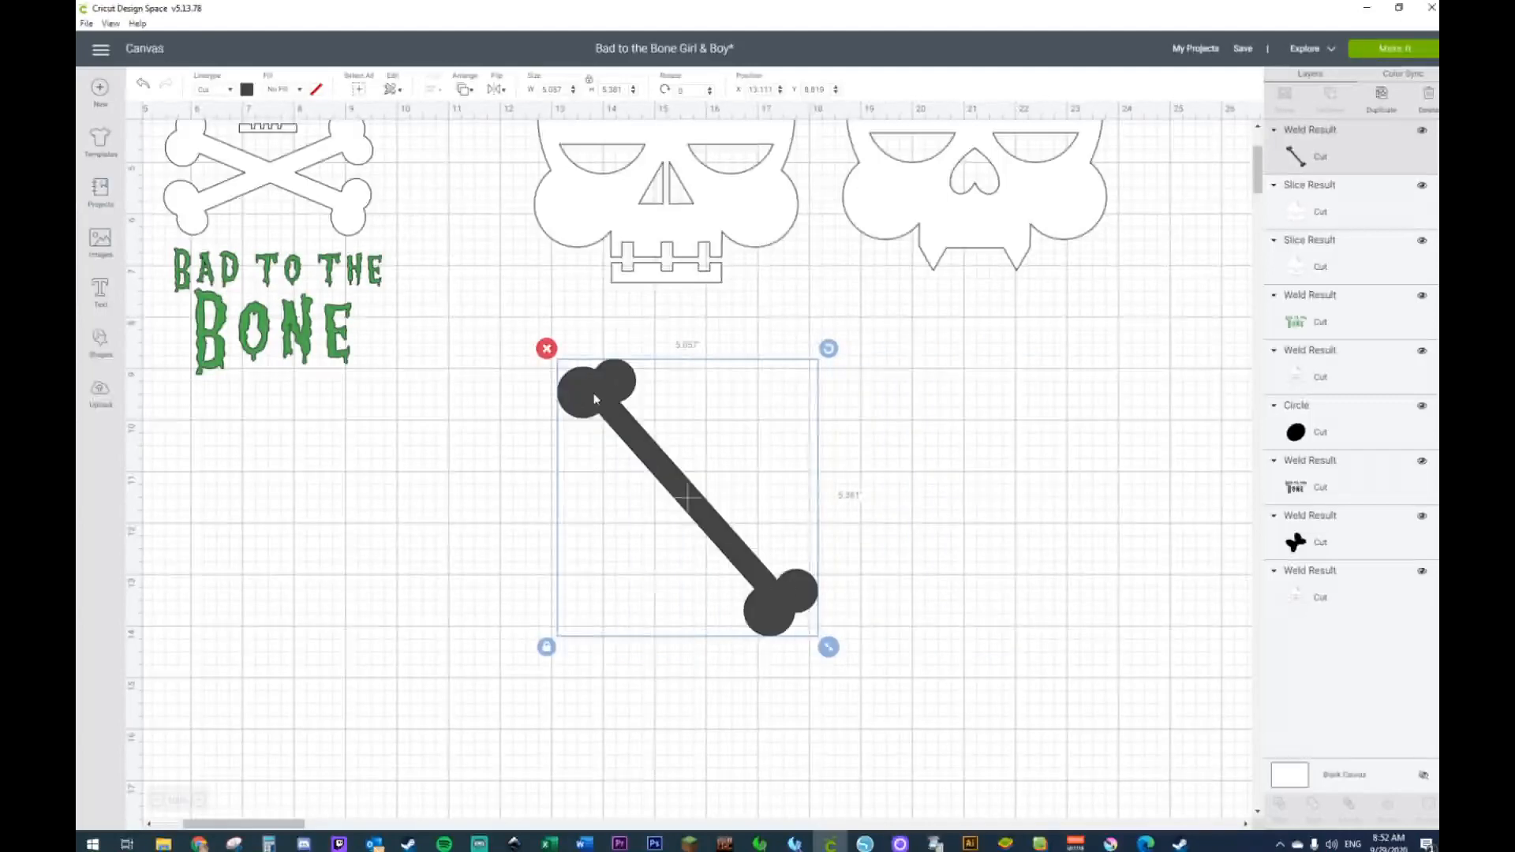
drag(829, 348, 735, 297)
drag(785, 574, 735, 442)
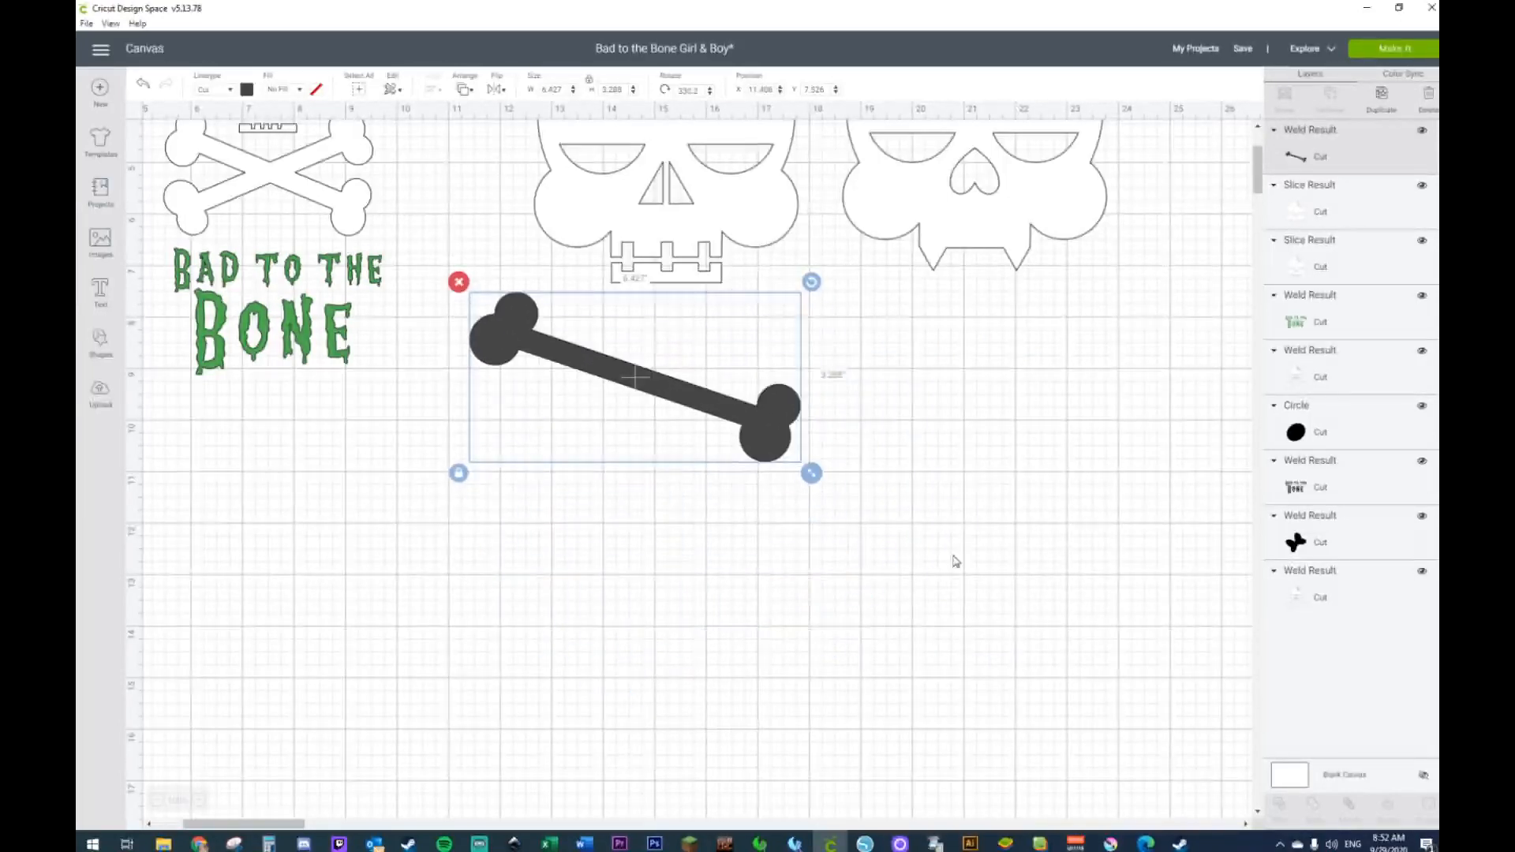
Step: Scale both large skulls down together and reposition the fanged skull beside the stitched-mouth skull
scroll(956, 561, up, 3)
drag(522, 199, 973, 377)
click(973, 377)
drag(889, 338, 1006, 389)
Step: Move the bone under the stitched-mouth skull, duplicate it, flip the copy horizontally and lay it across the original
drag(662, 610, 649, 509)
key(ctrl+d)
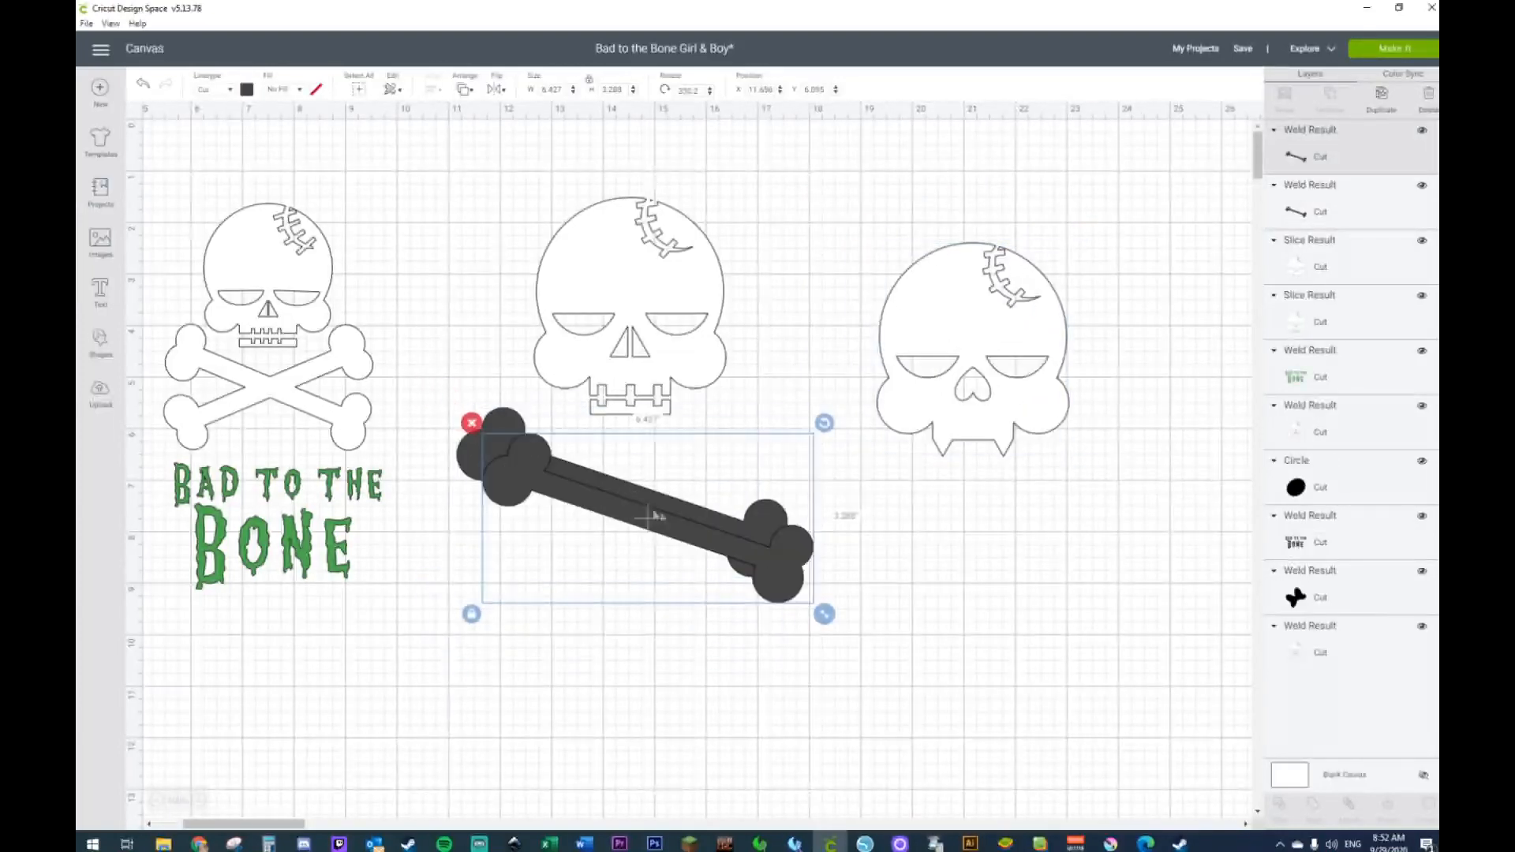
click(496, 88)
click(525, 114)
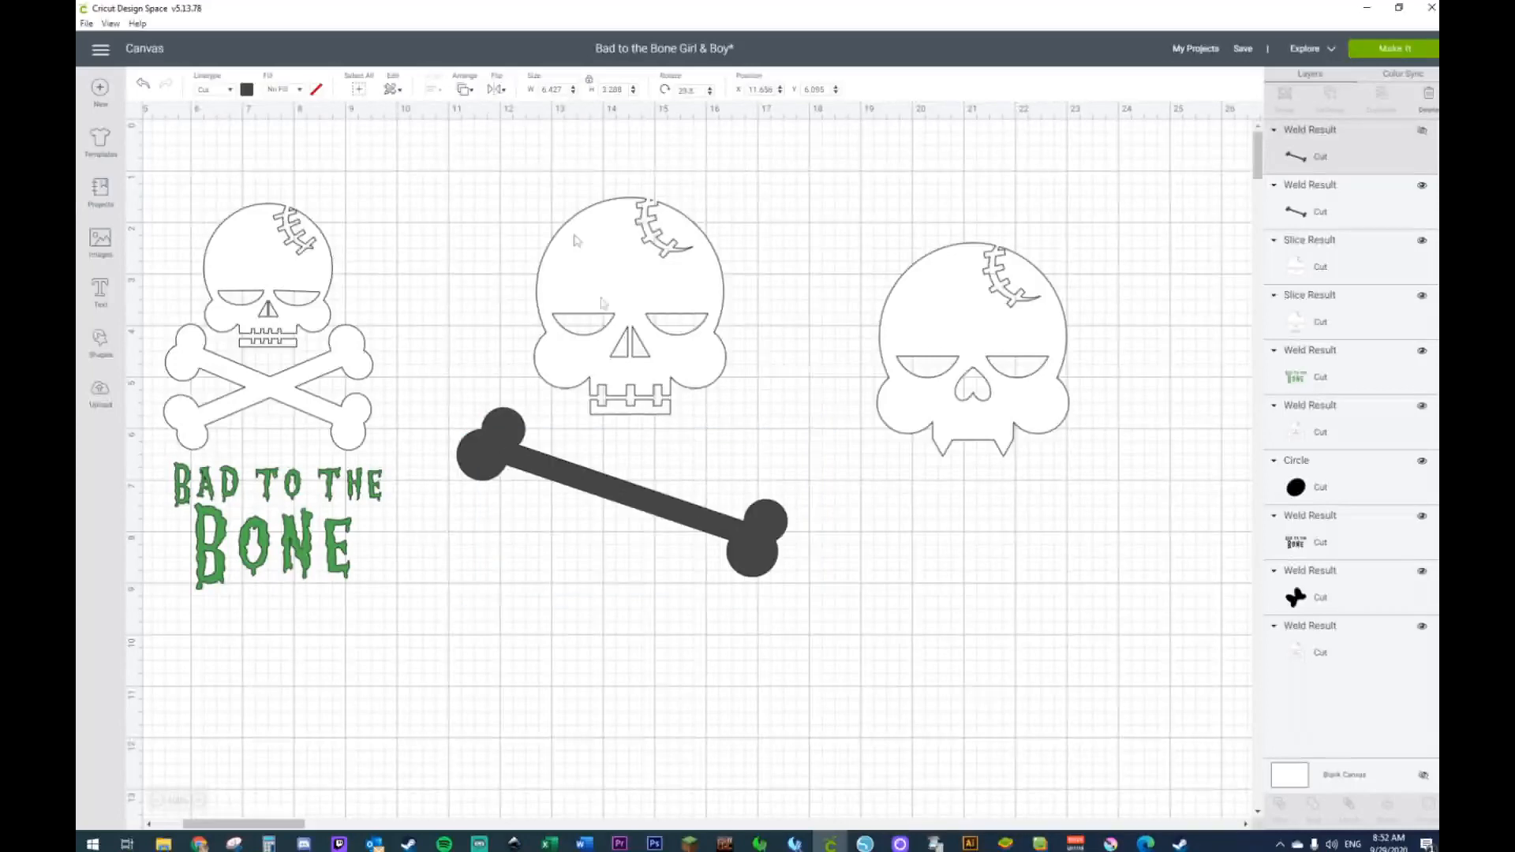
drag(674, 518, 659, 488)
mouse_move(755, 555)
mouse_down()
mouse_move(765, 572)
mouse_move(746, 531)
mouse_up()
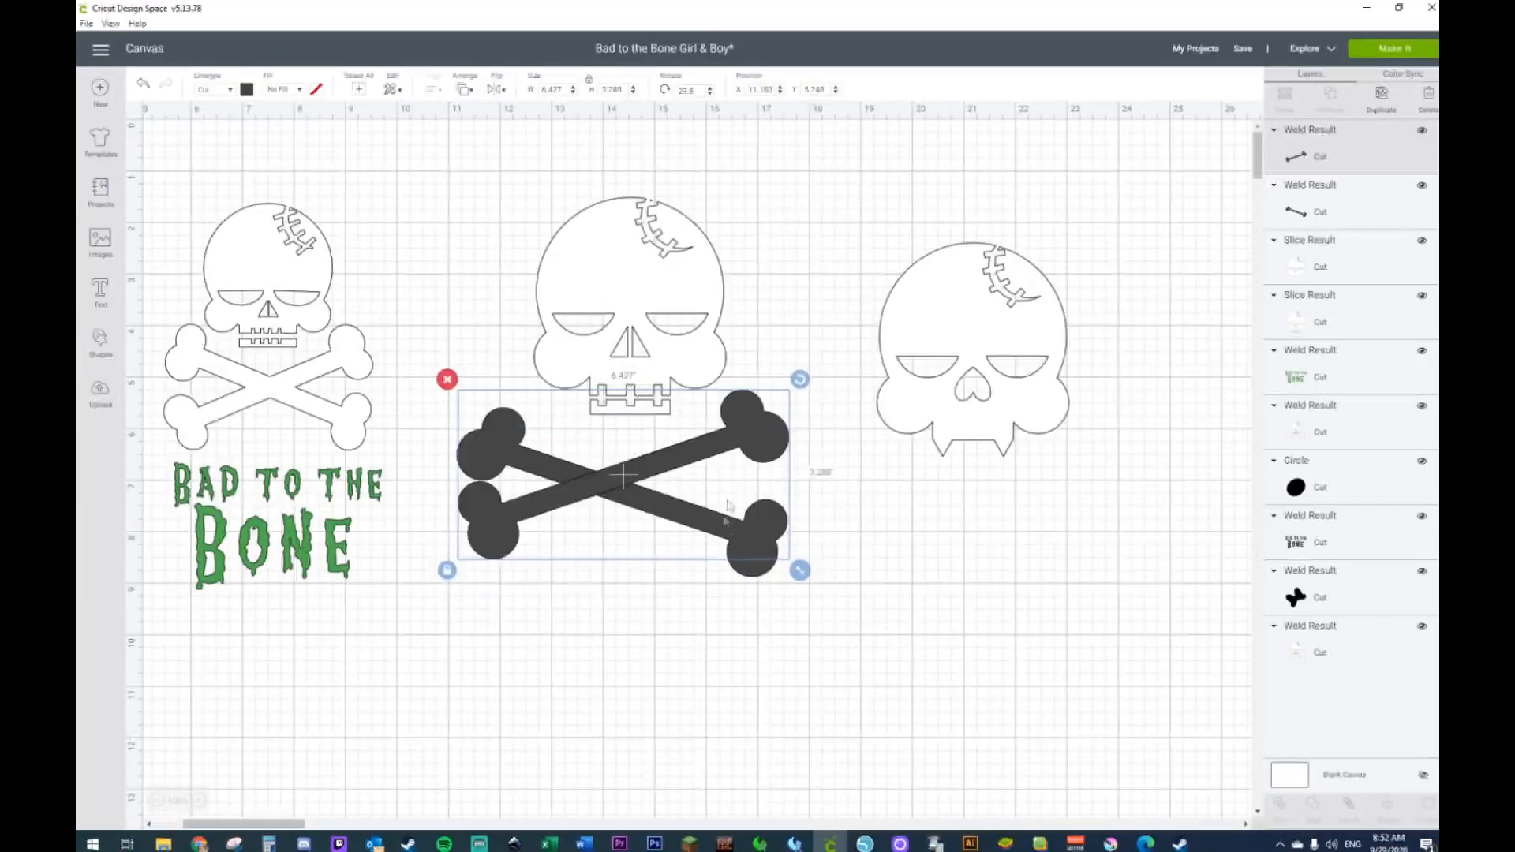
Step: Rotate both bones to steeper matching angles and align them on their common center to form an X
drag(799, 382, 780, 352)
click(778, 546)
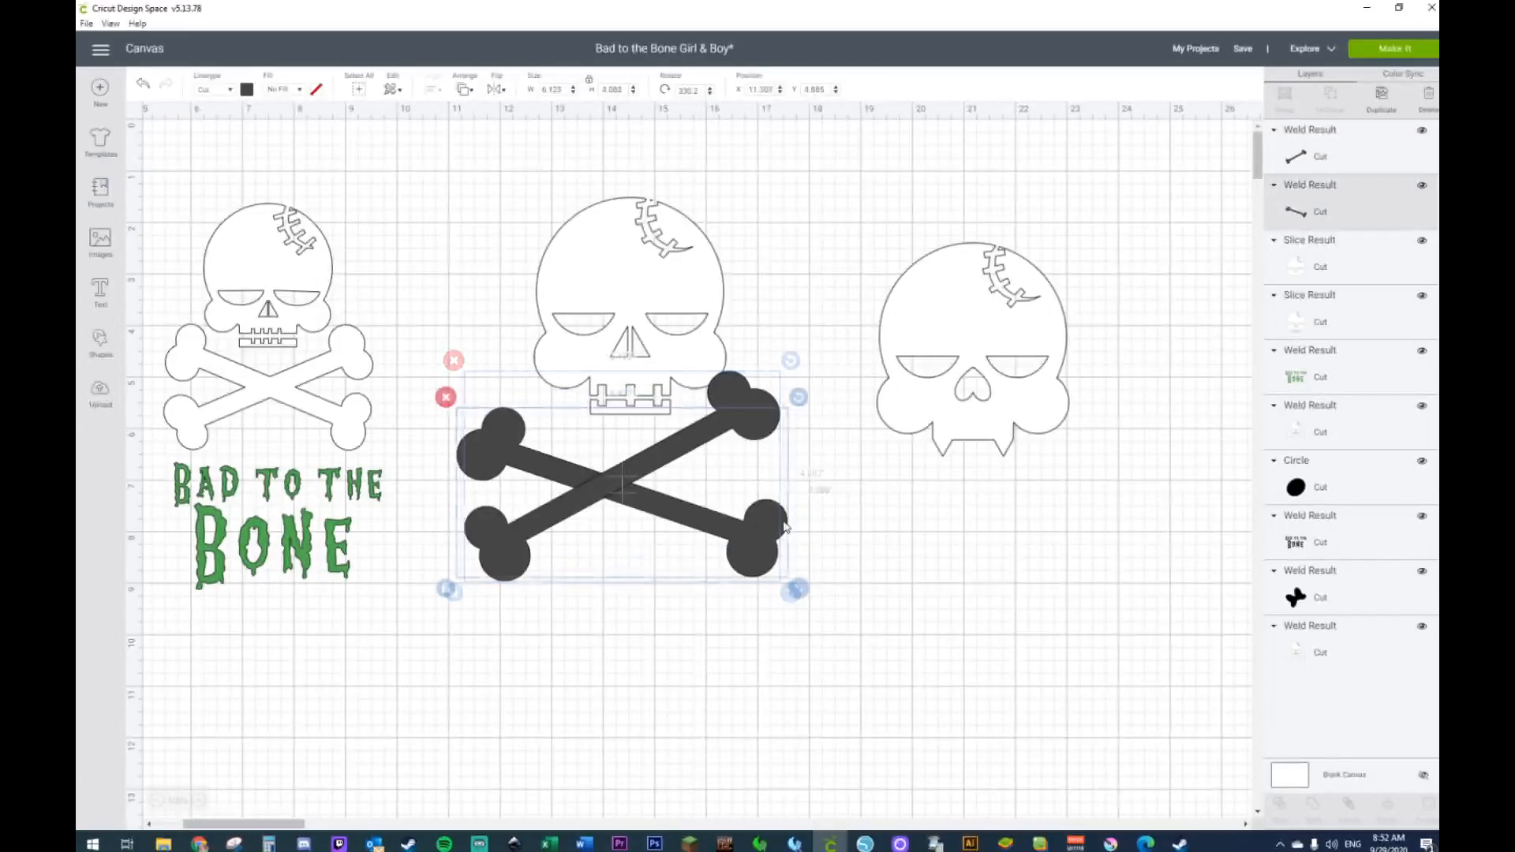
drag(799, 399, 813, 431)
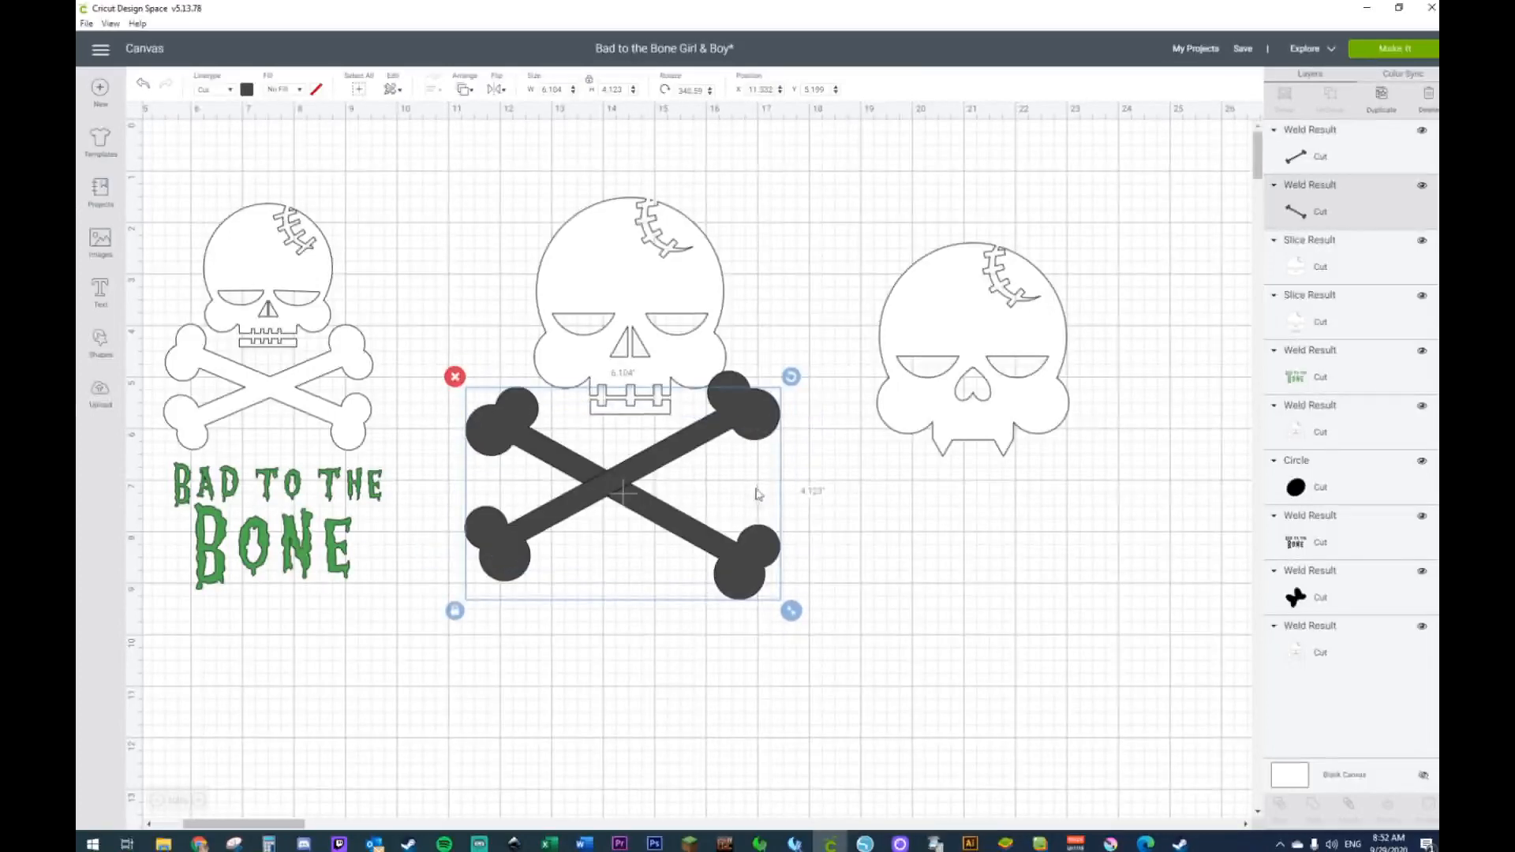
shift+click(759, 438)
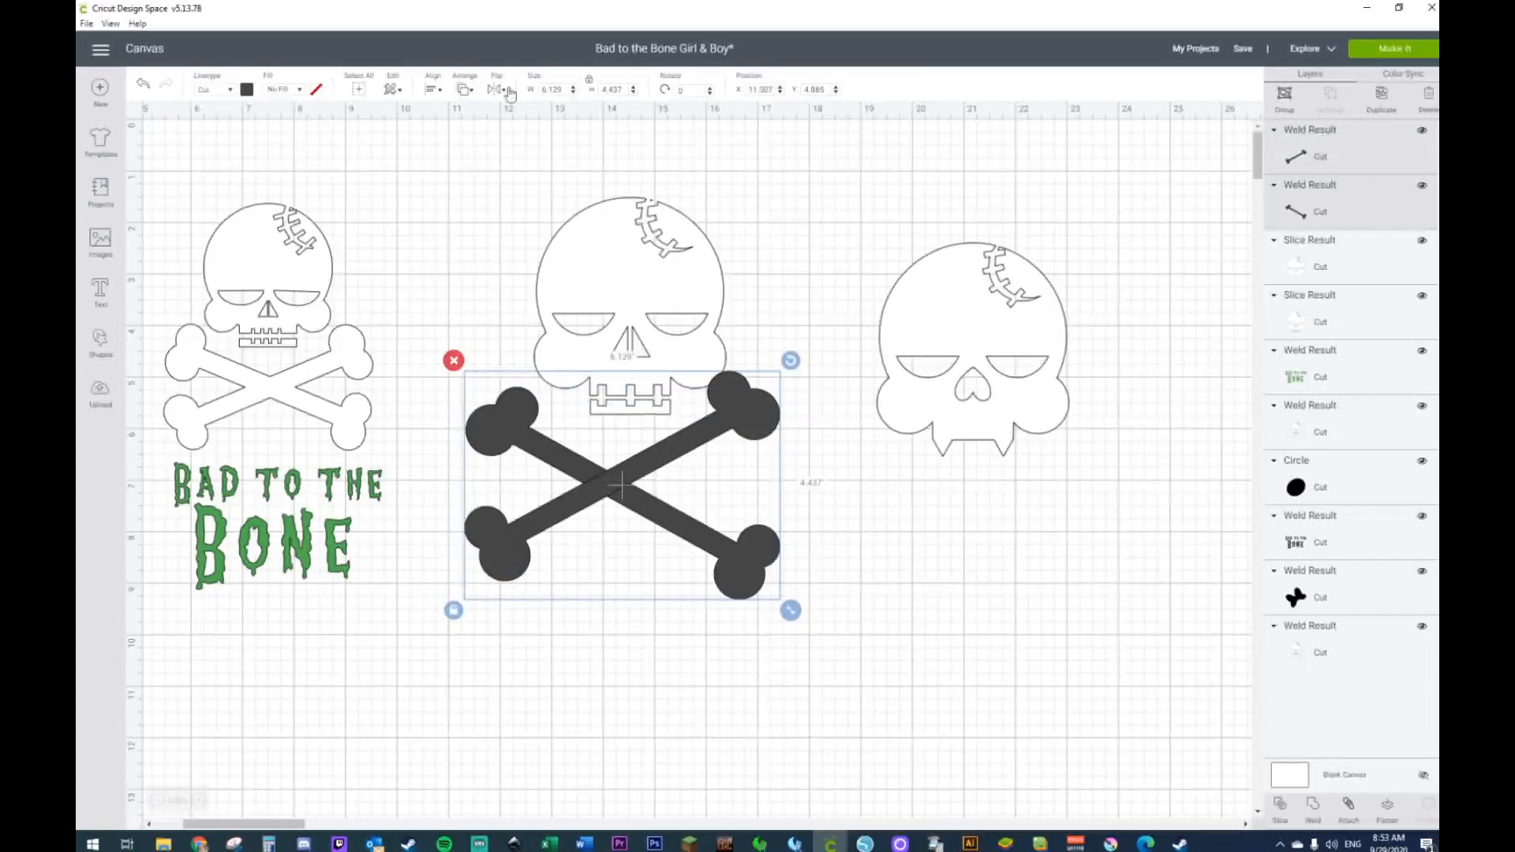
click(440, 93)
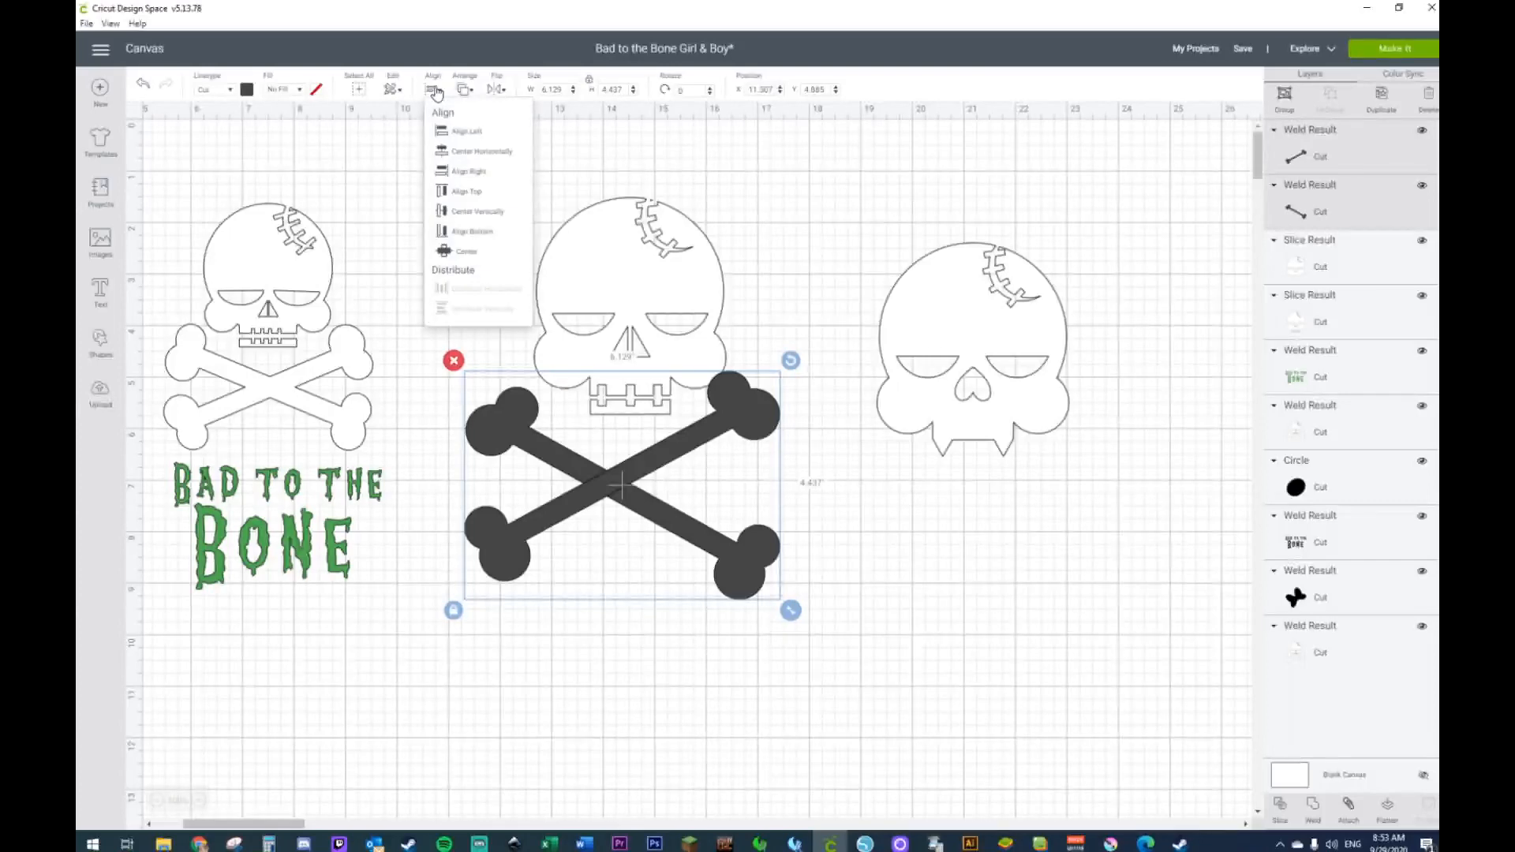
click(457, 251)
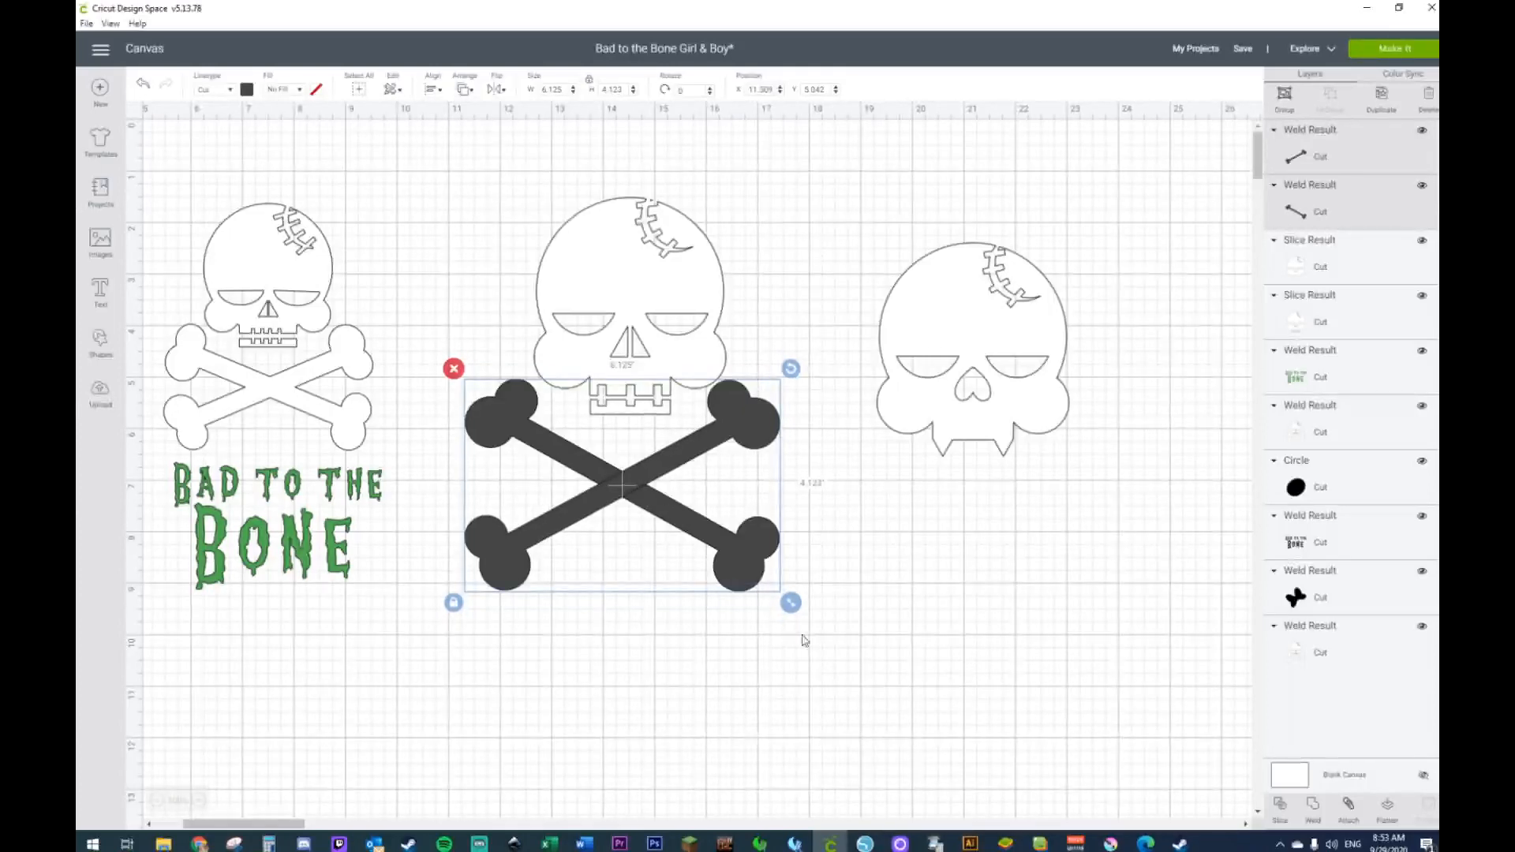
Step: Move the crossed bones below the skull's teeth and weld them into one shape
drag(729, 572, 748, 590)
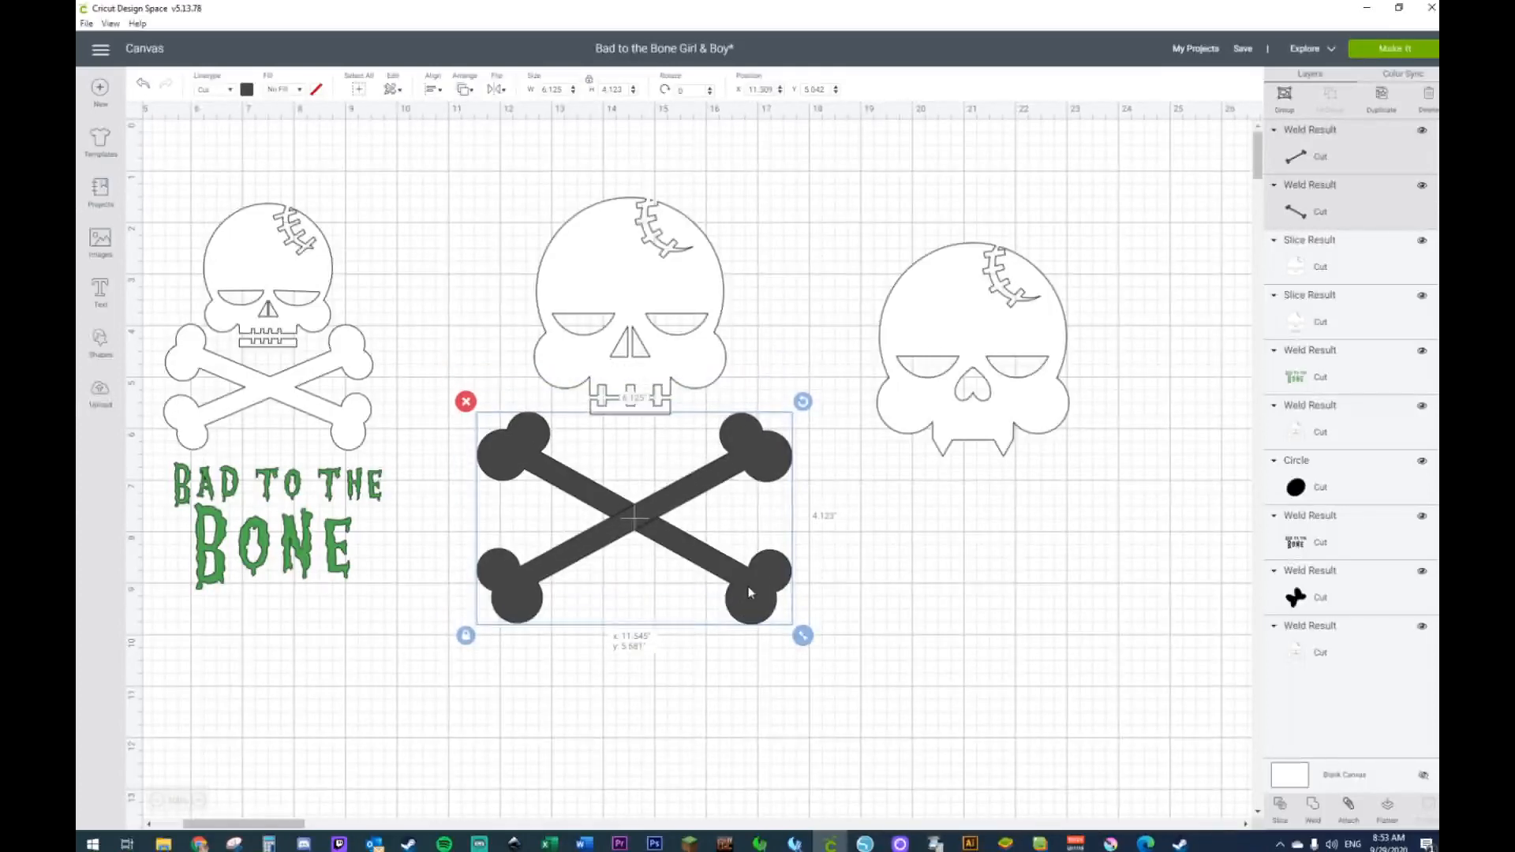
right_click(748, 586)
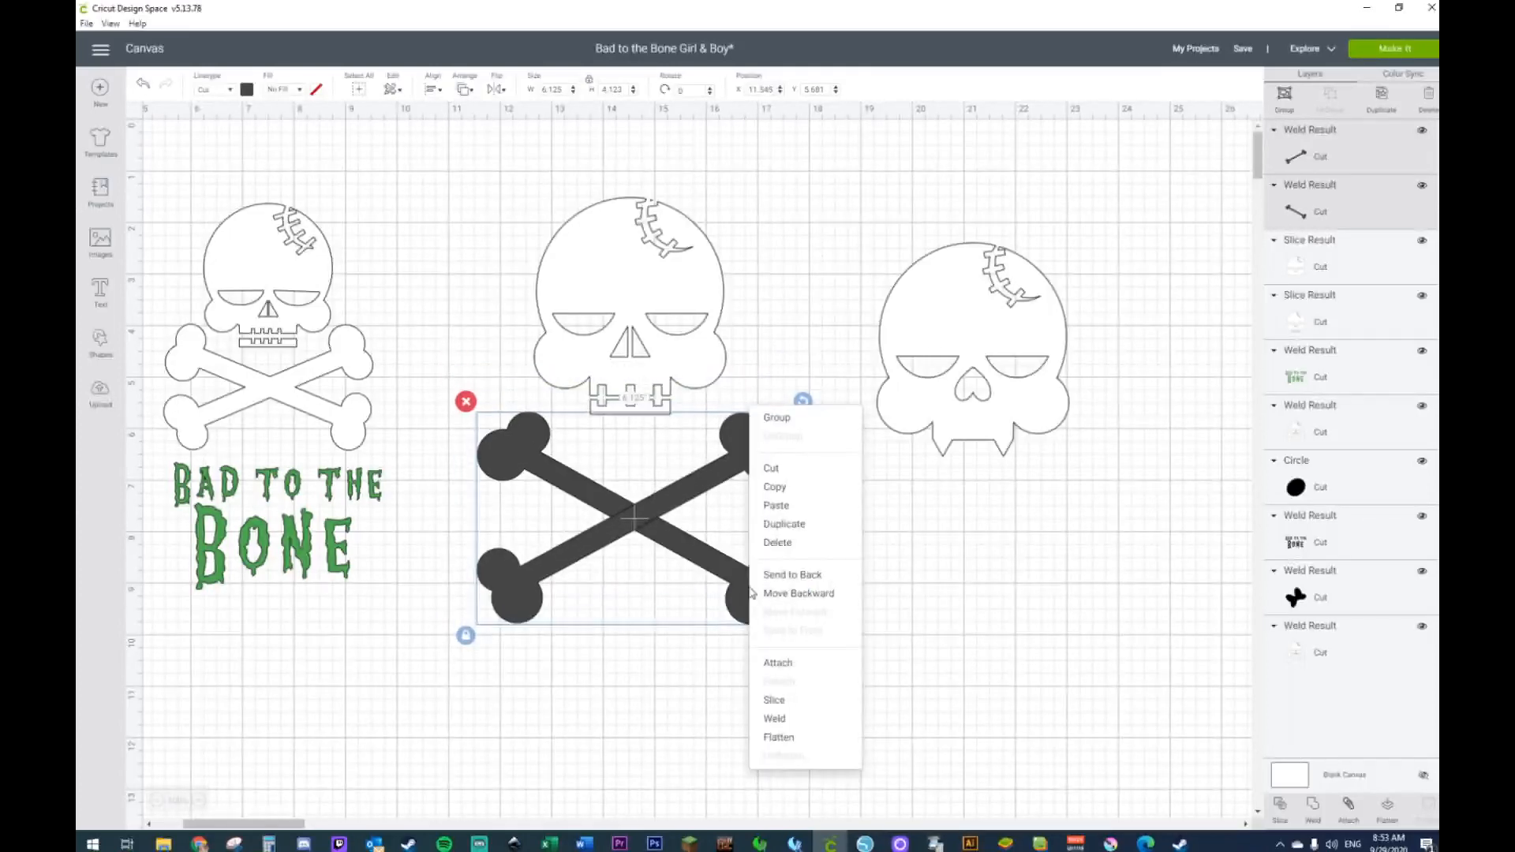
click(793, 721)
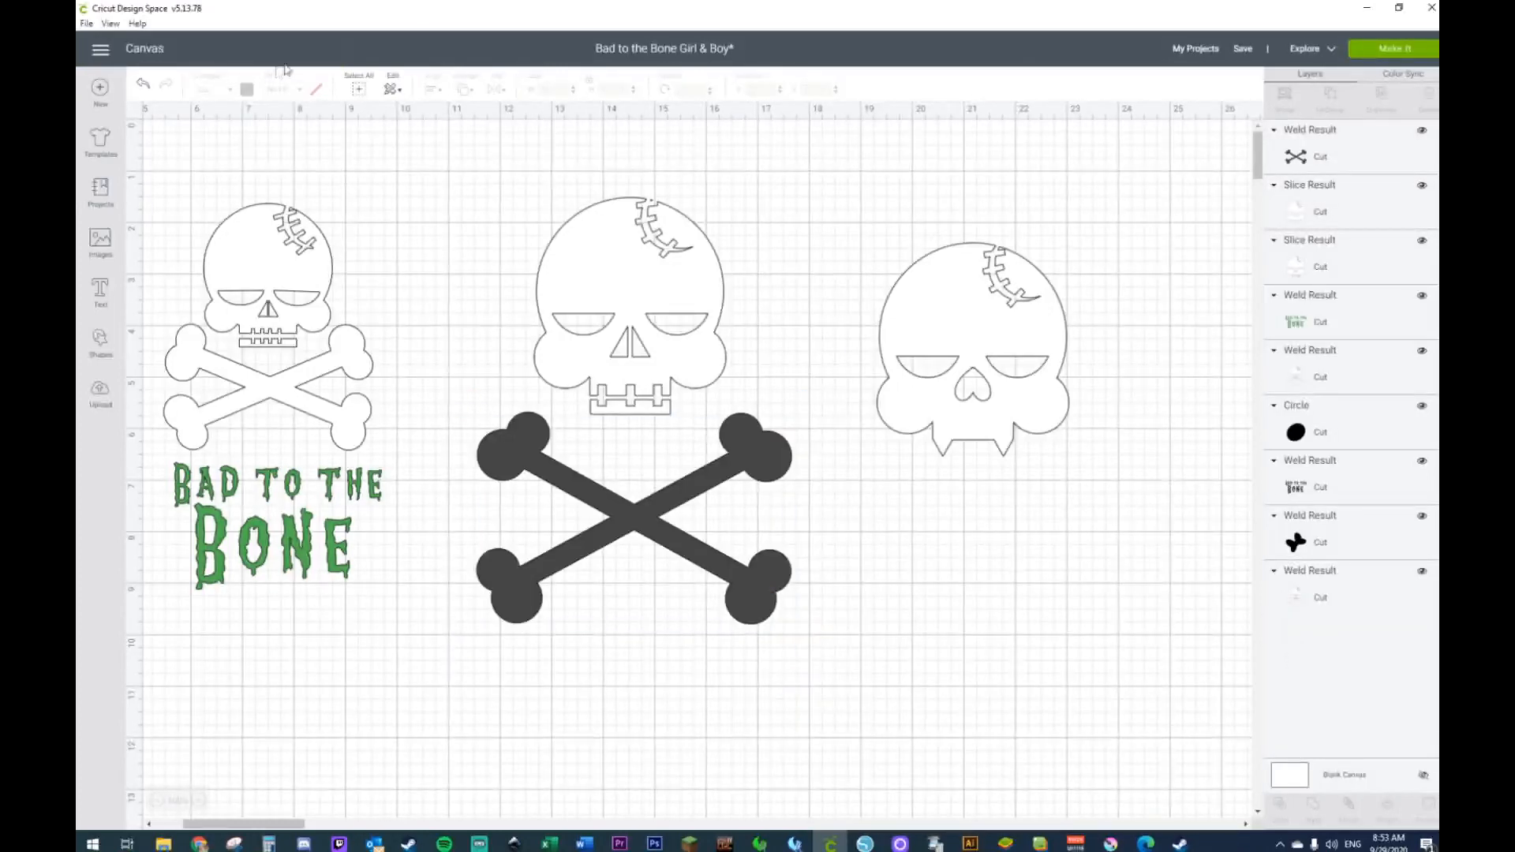
Step: Change the welded crossbones' material color to white
click(527, 459)
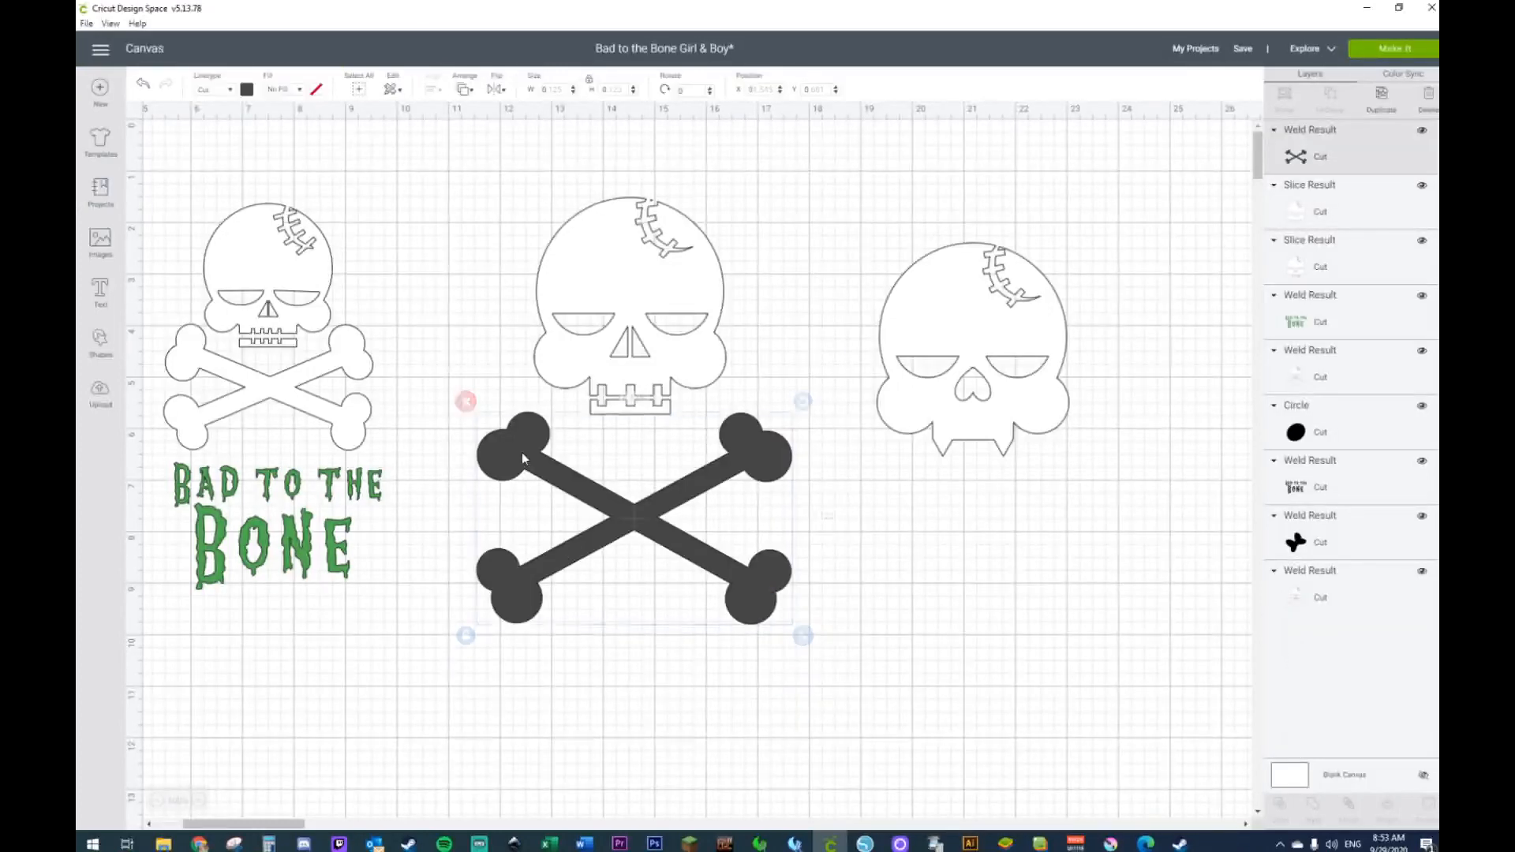
click(247, 90)
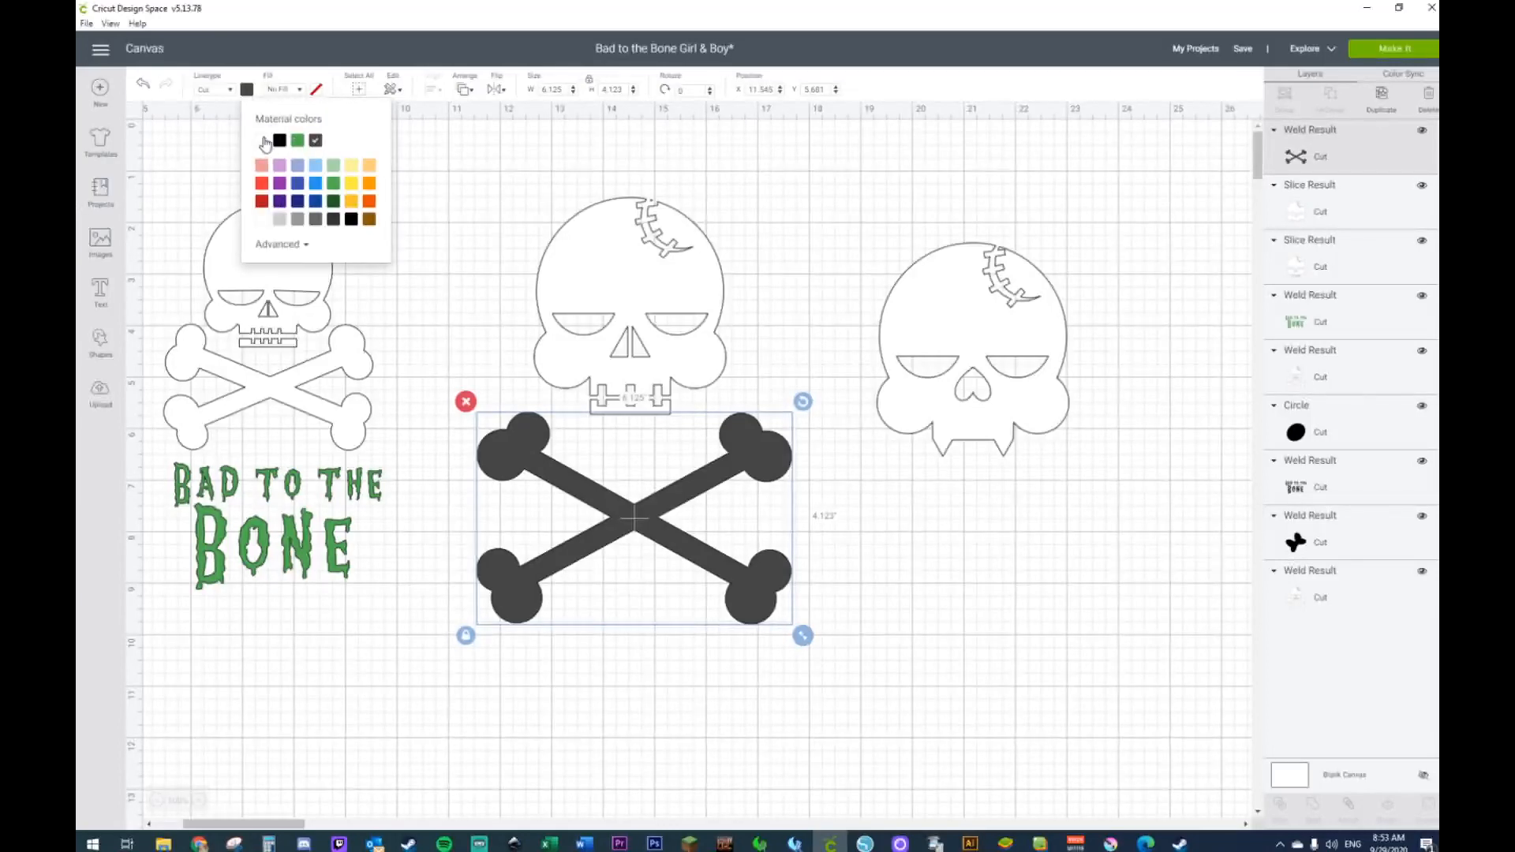
click(264, 141)
click(670, 714)
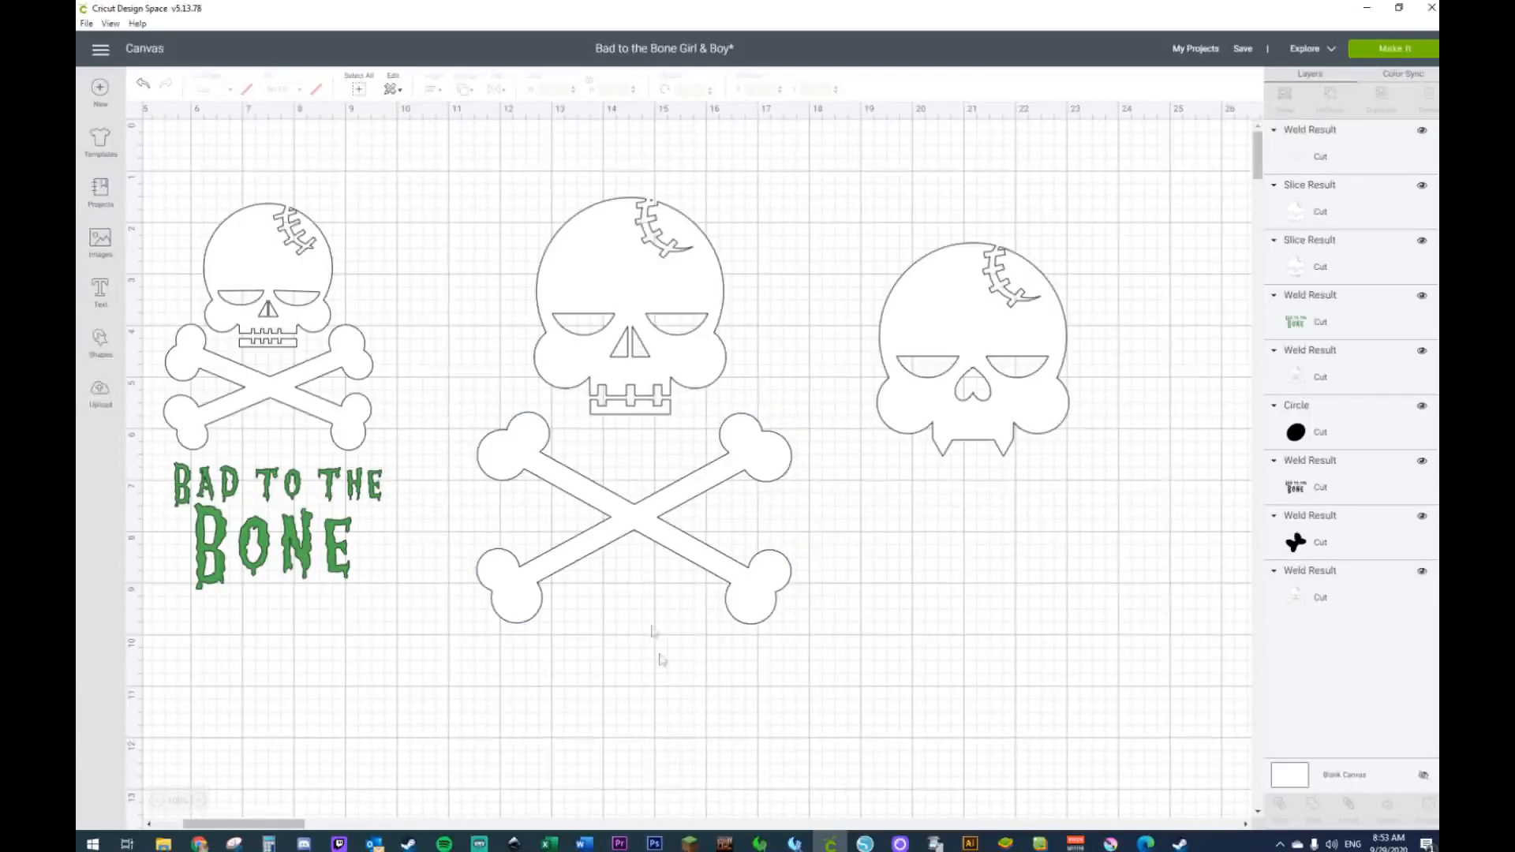
Step: Duplicate the crossbones and position one set beneath each of the two large skulls
drag(636, 538, 1003, 546)
key(ctrl+d)
click(1090, 288)
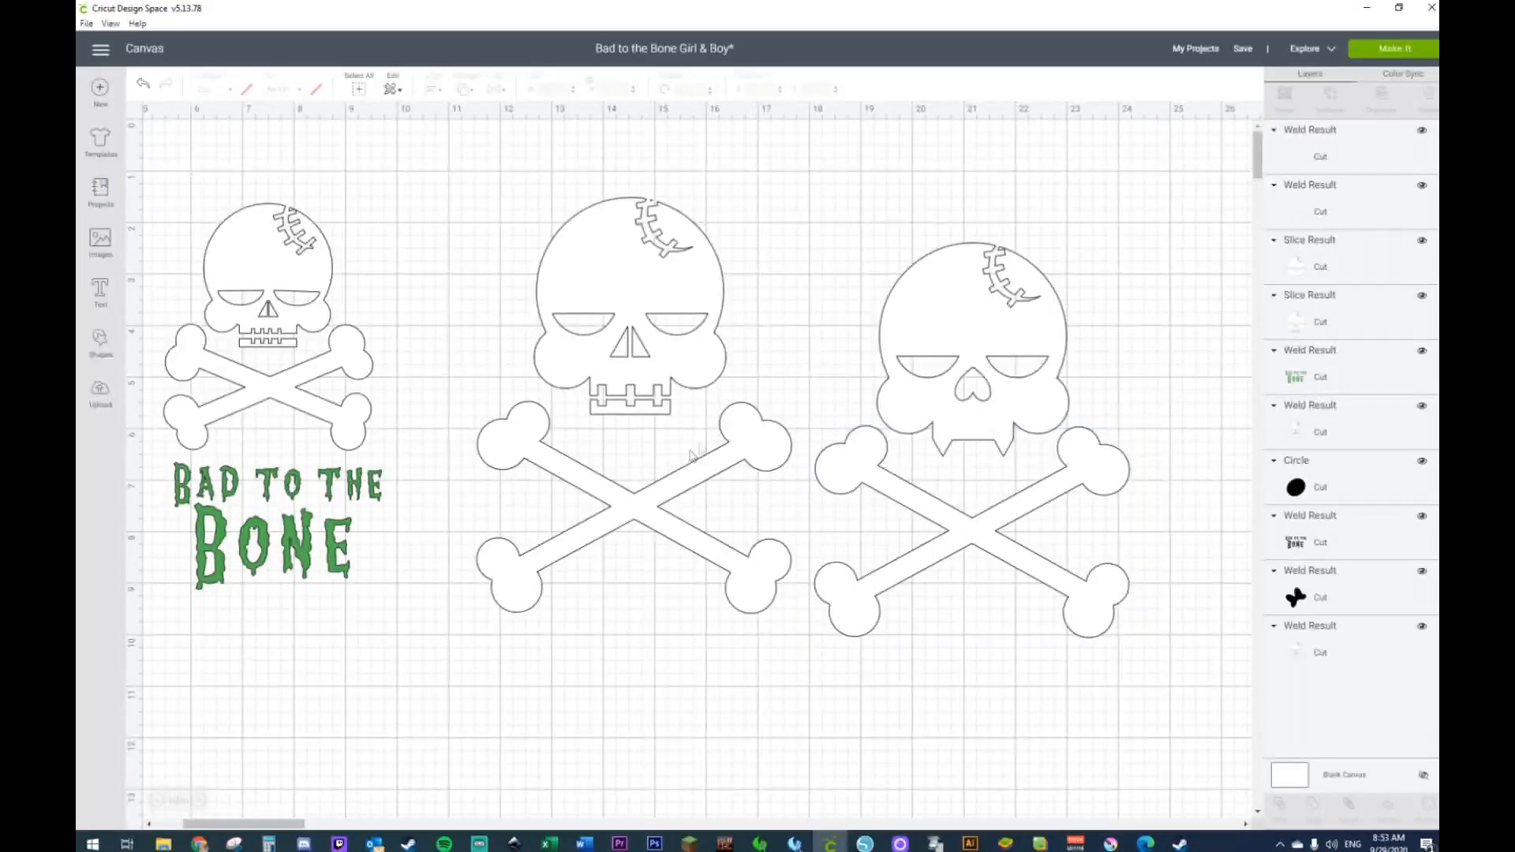
drag(647, 497, 642, 486)
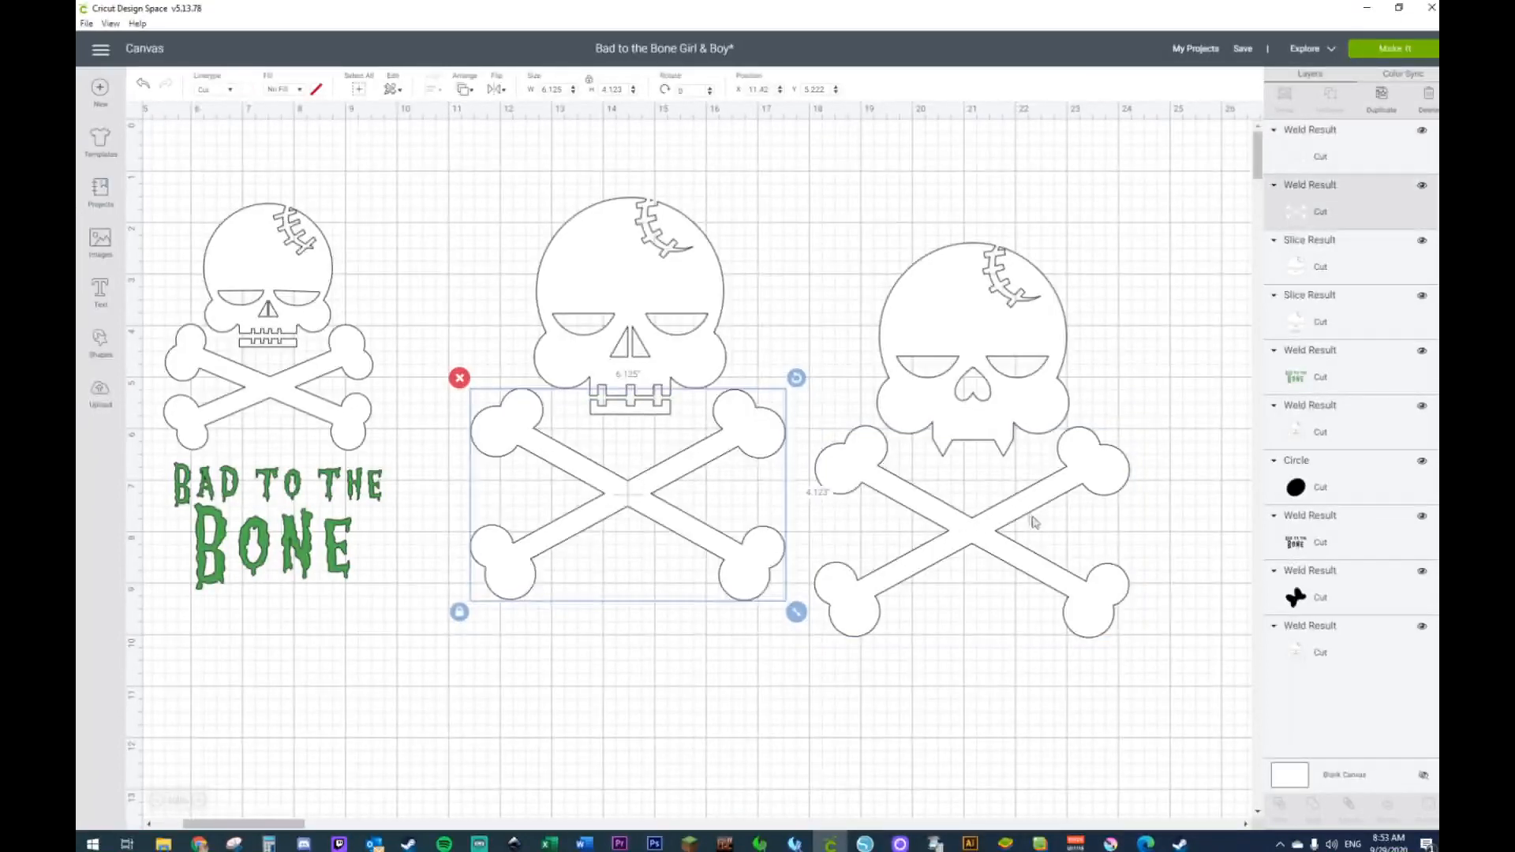
drag(1013, 527, 1016, 525)
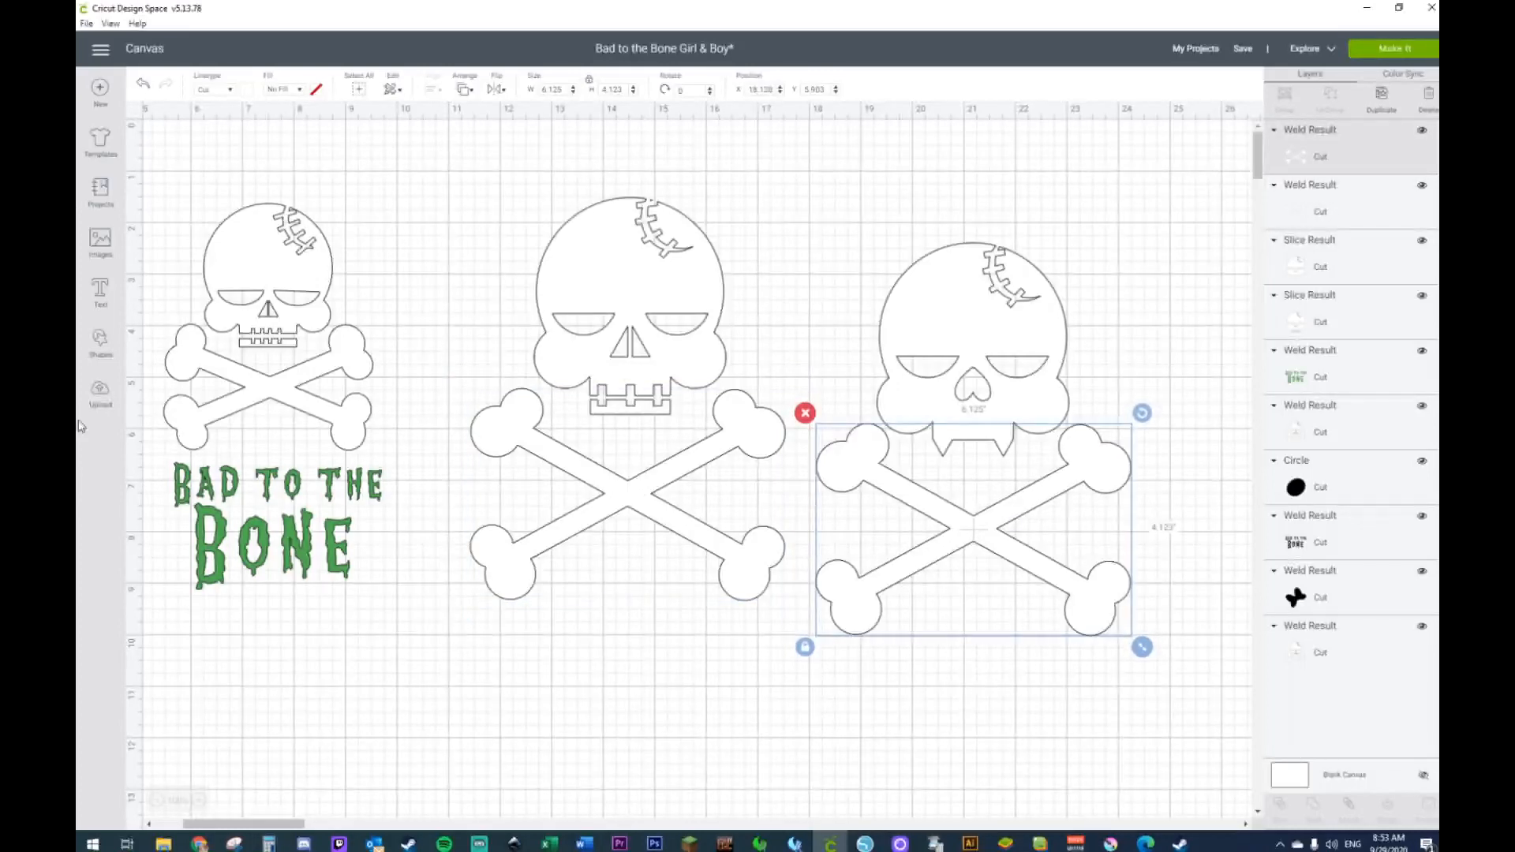
Step: Add a circle below the designs, unlock its proportions, and make it a tilted ellipse spanning about 1.76 by 2.73 inches
click(100, 342)
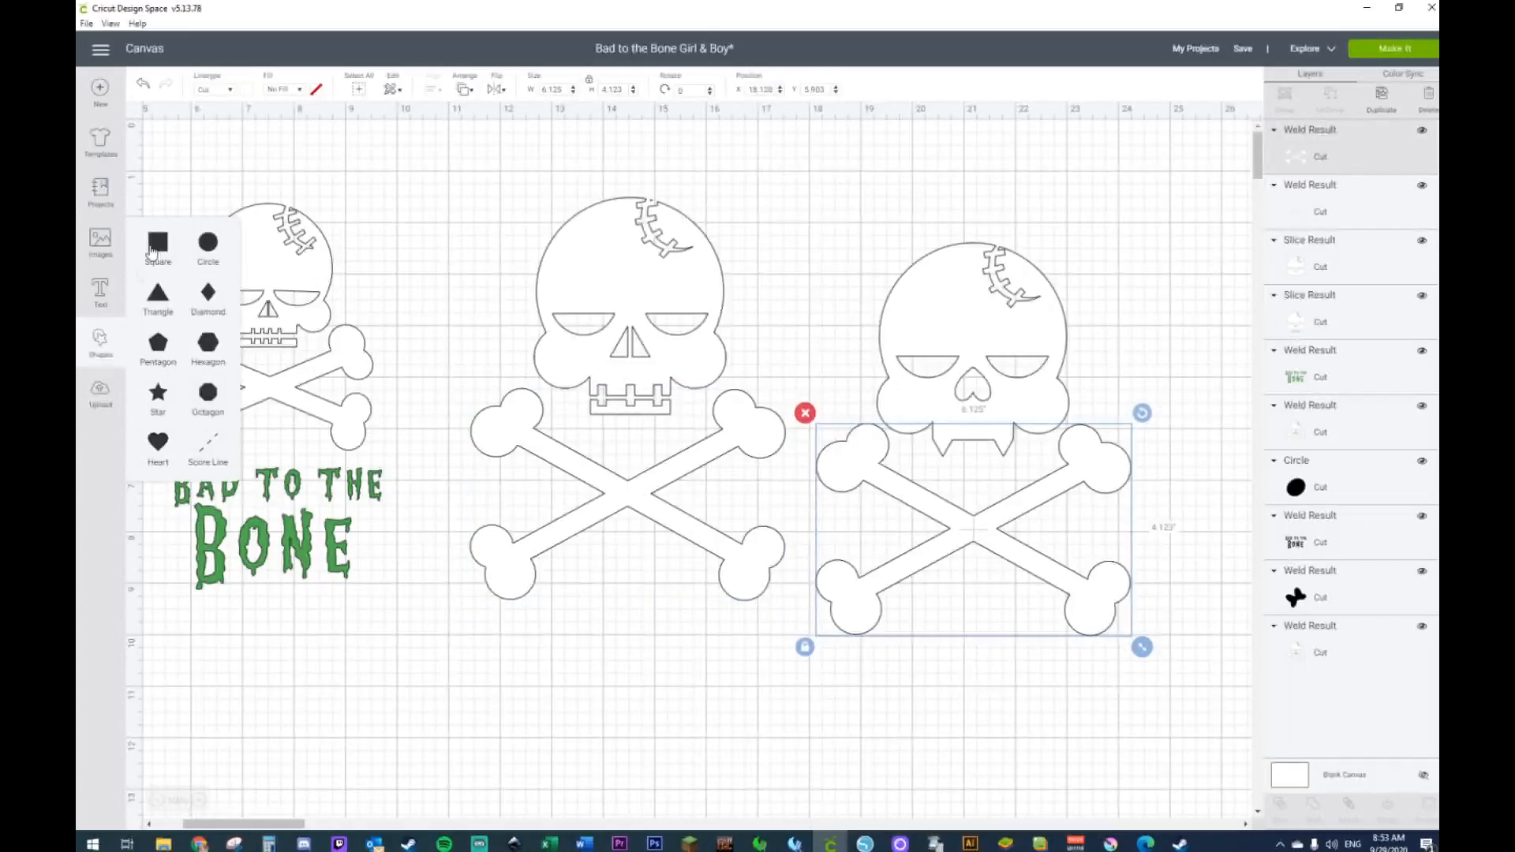
click(208, 261)
drag(337, 234, 467, 729)
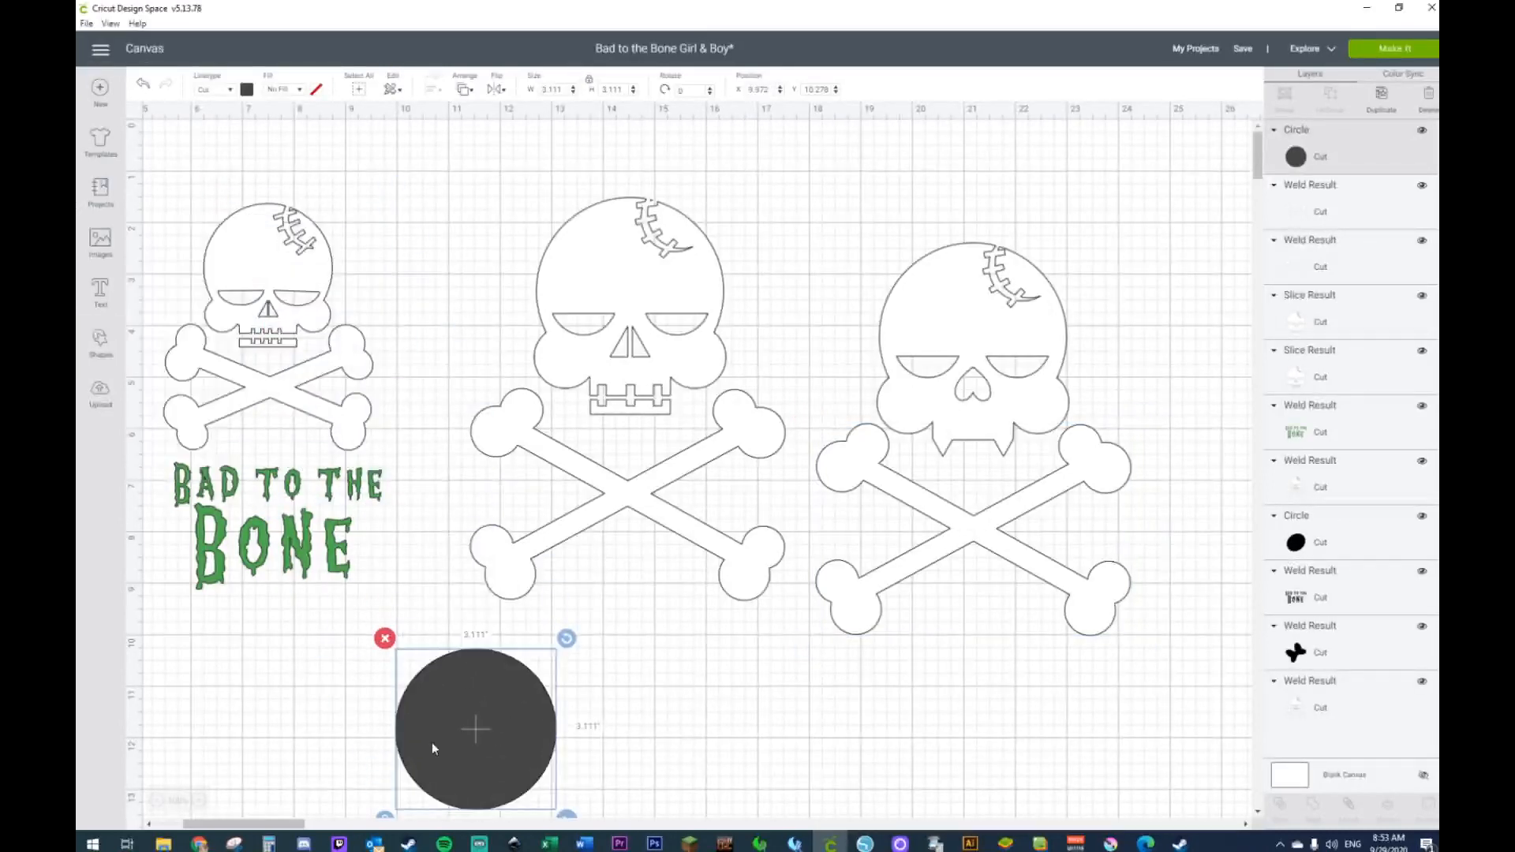
scroll(469, 707, down, 3)
click(386, 535)
drag(567, 534, 493, 524)
drag(486, 355, 453, 342)
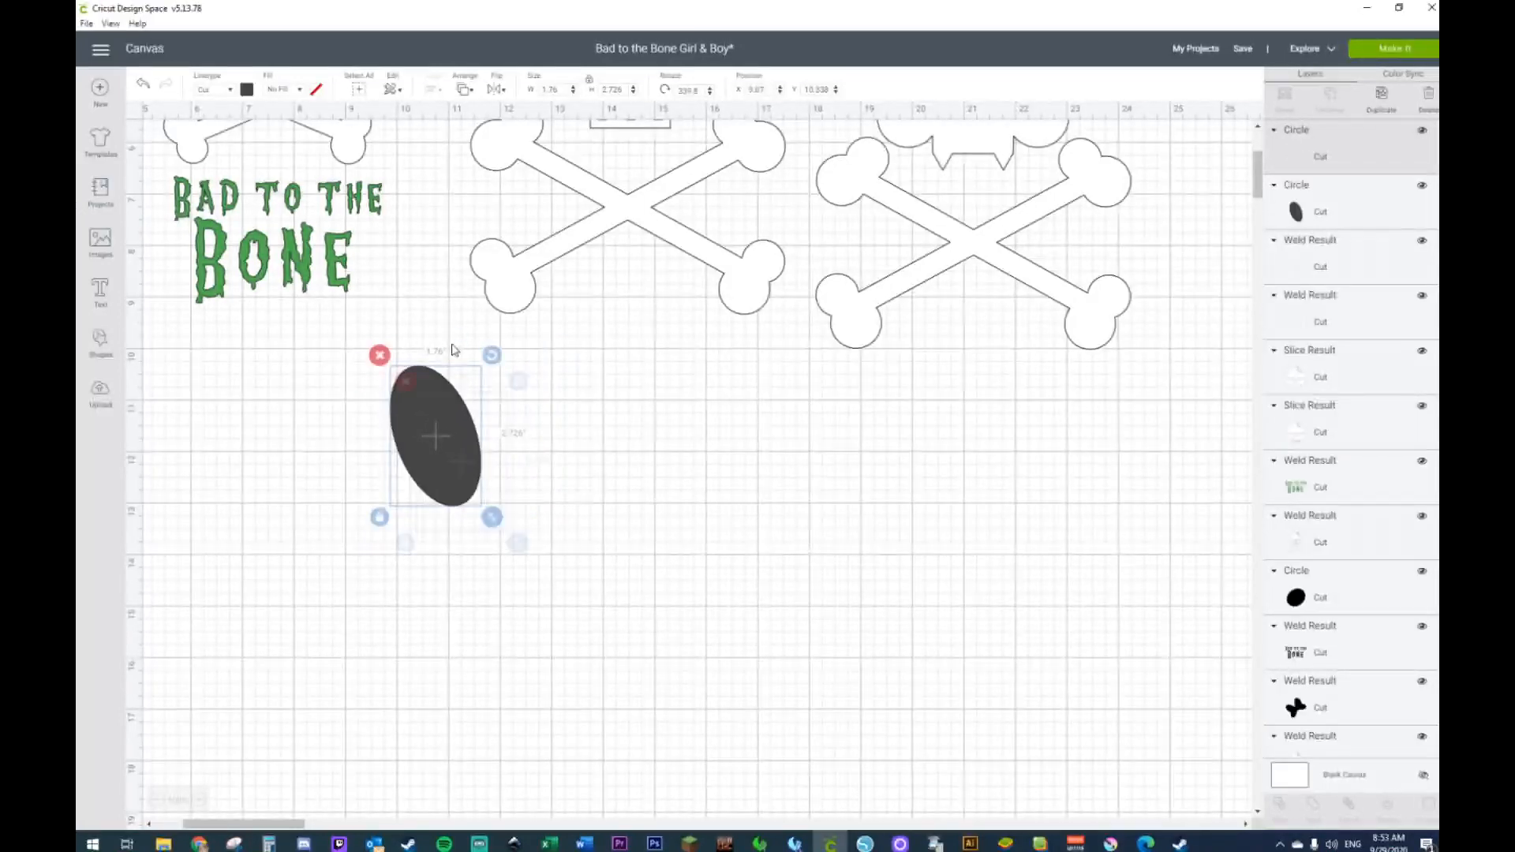
Step: Duplicate the tilted ellipse and flip the copy vertically
key(ctrl+d)
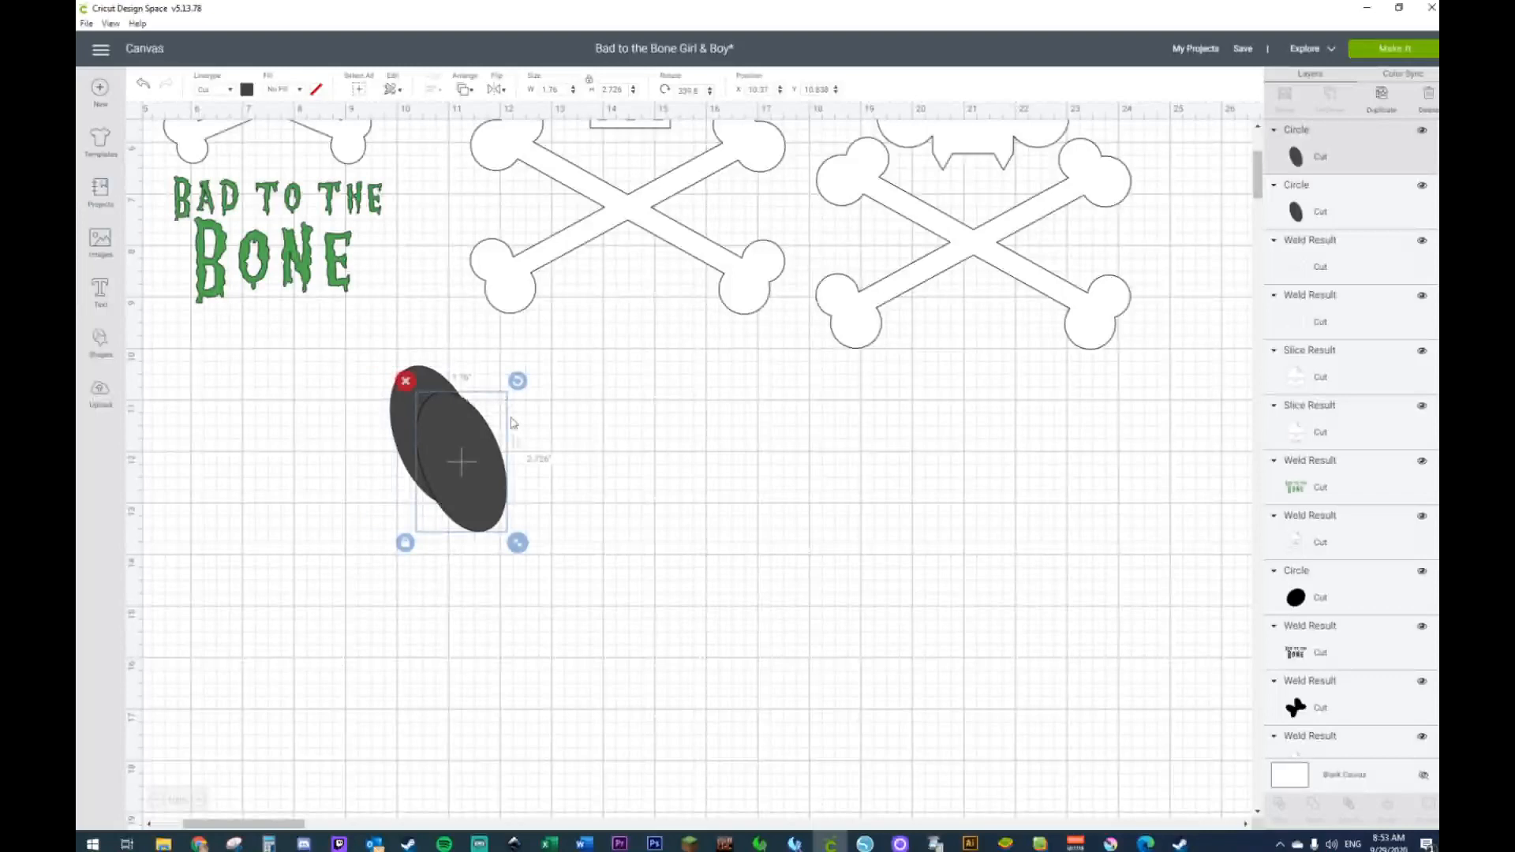
right_click(464, 430)
click(517, 81)
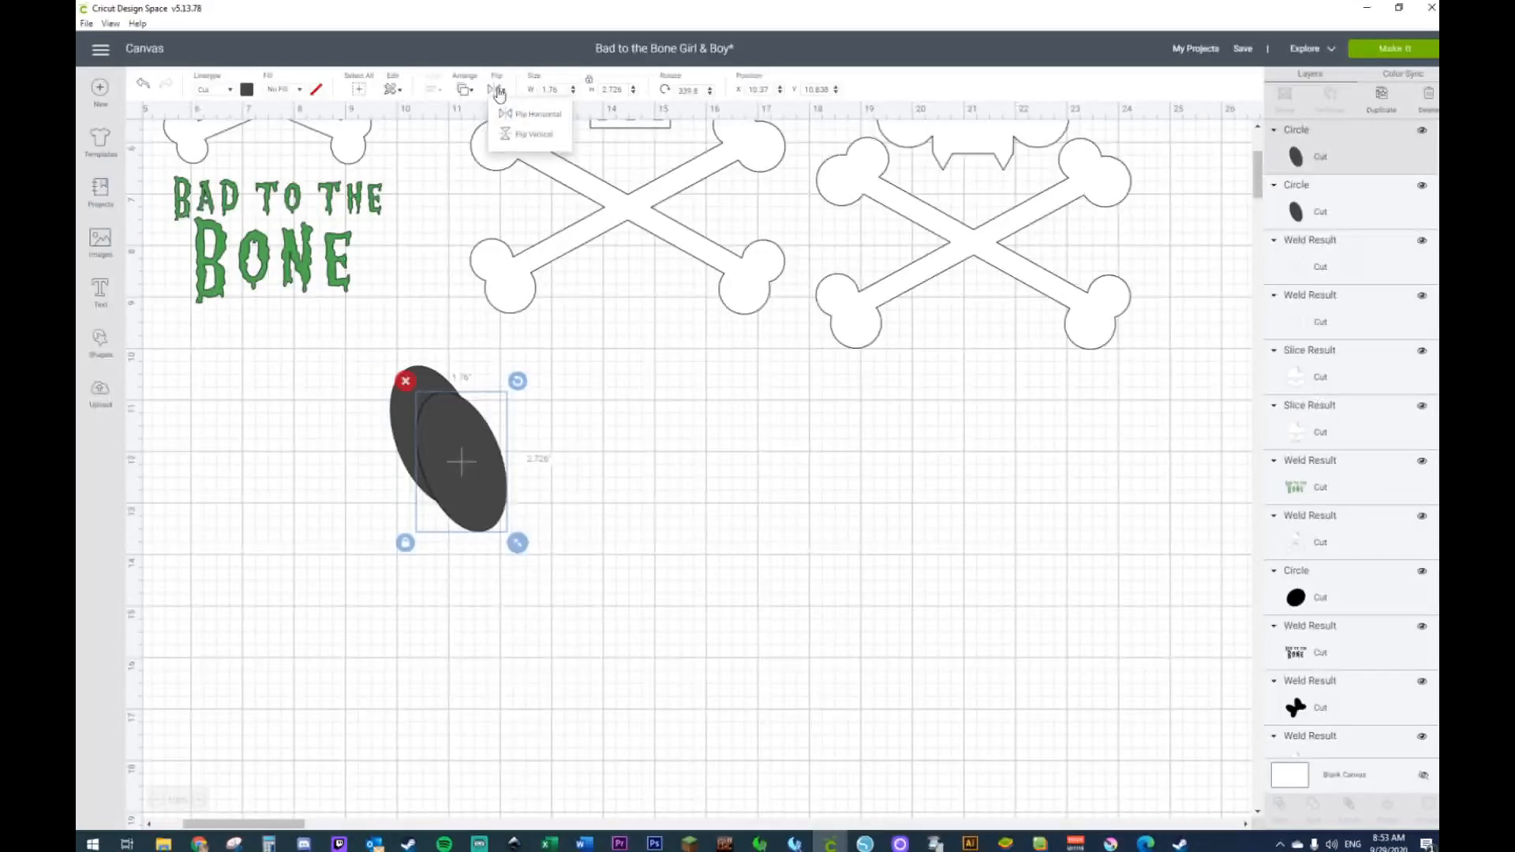
click(521, 127)
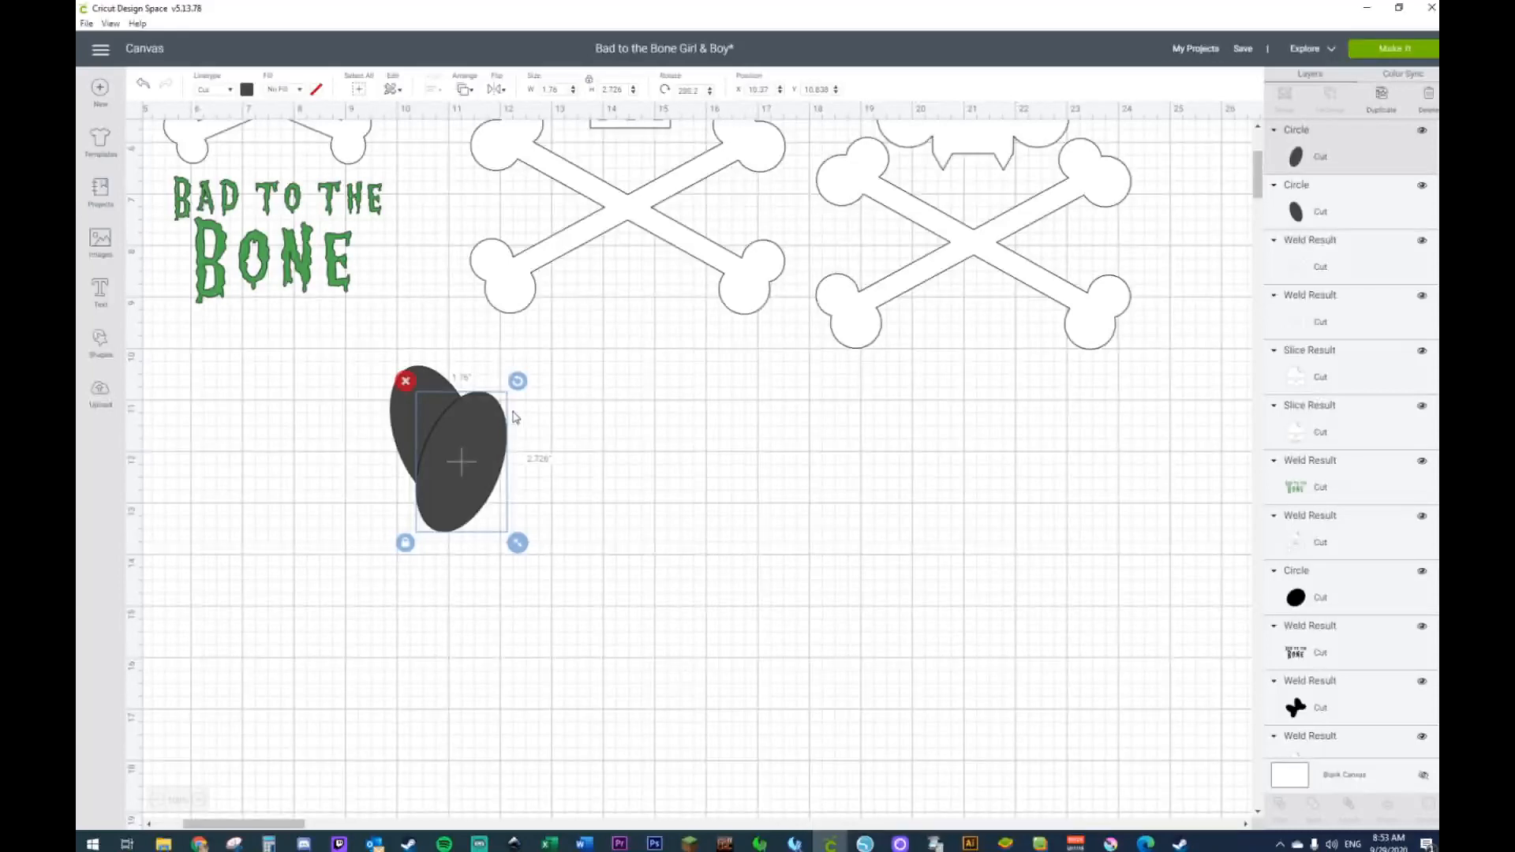
Step: Shrink the flipped ellipse and overlap it with the first ellipse's lower end, adjusting both to form a two-lobed bow half
drag(489, 451, 452, 486)
drag(480, 577, 454, 540)
drag(419, 482, 481, 505)
click(432, 407)
mouse_move(482, 356)
mouse_down()
mouse_move(472, 347)
mouse_move(483, 352)
mouse_up()
click(416, 514)
drag(477, 448, 485, 463)
Step: Weld the upper and lower ellipses into a single bow half
drag(339, 371, 474, 545)
right_click(460, 473)
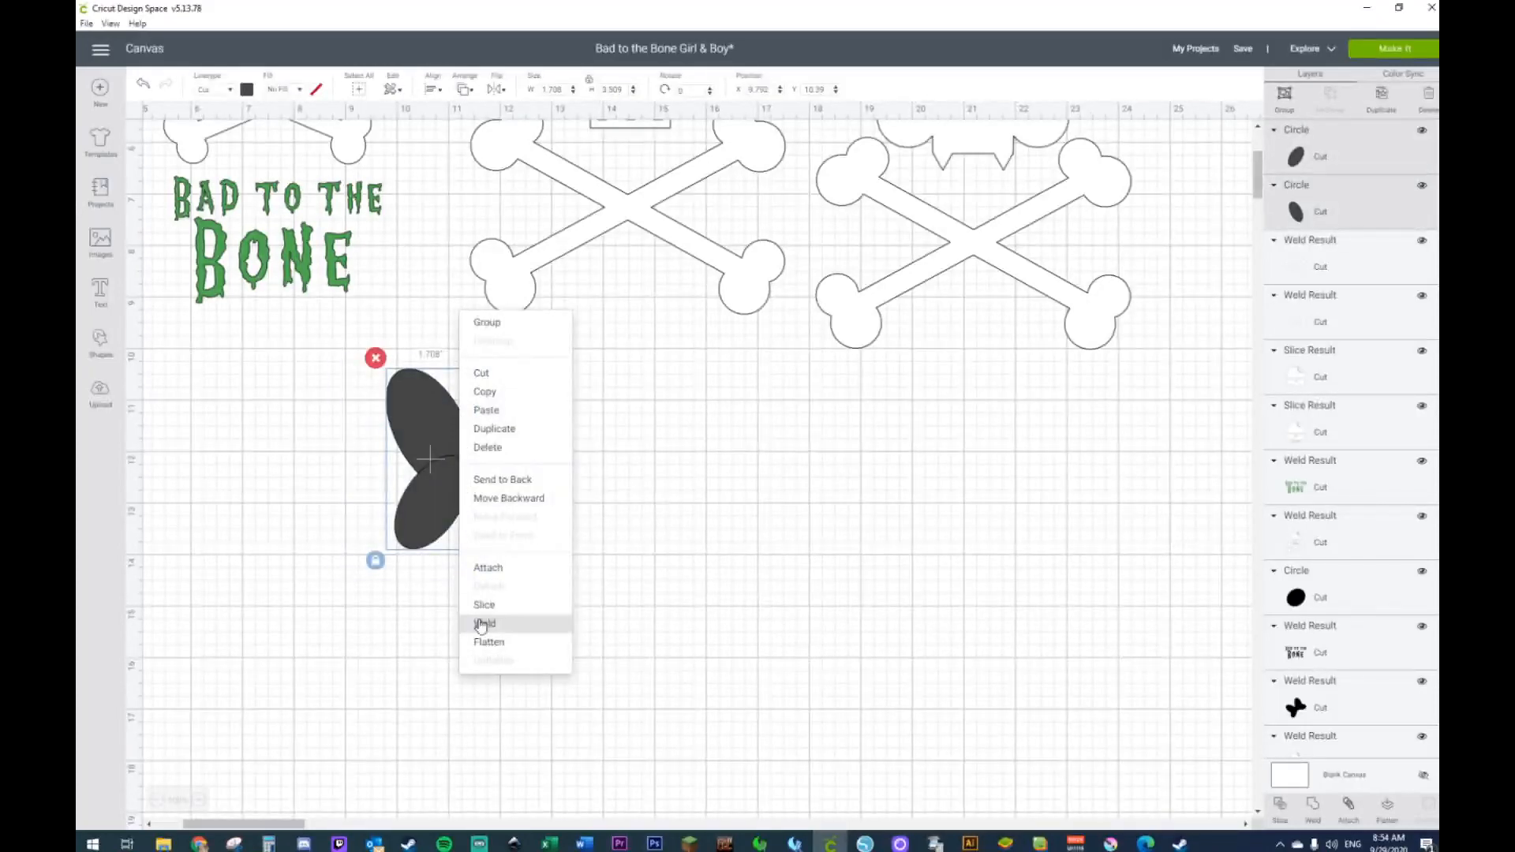
click(484, 623)
Step: Duplicate the welded bow half, flip the copy horizontally and place it opposite the original
key(ctrl+d)
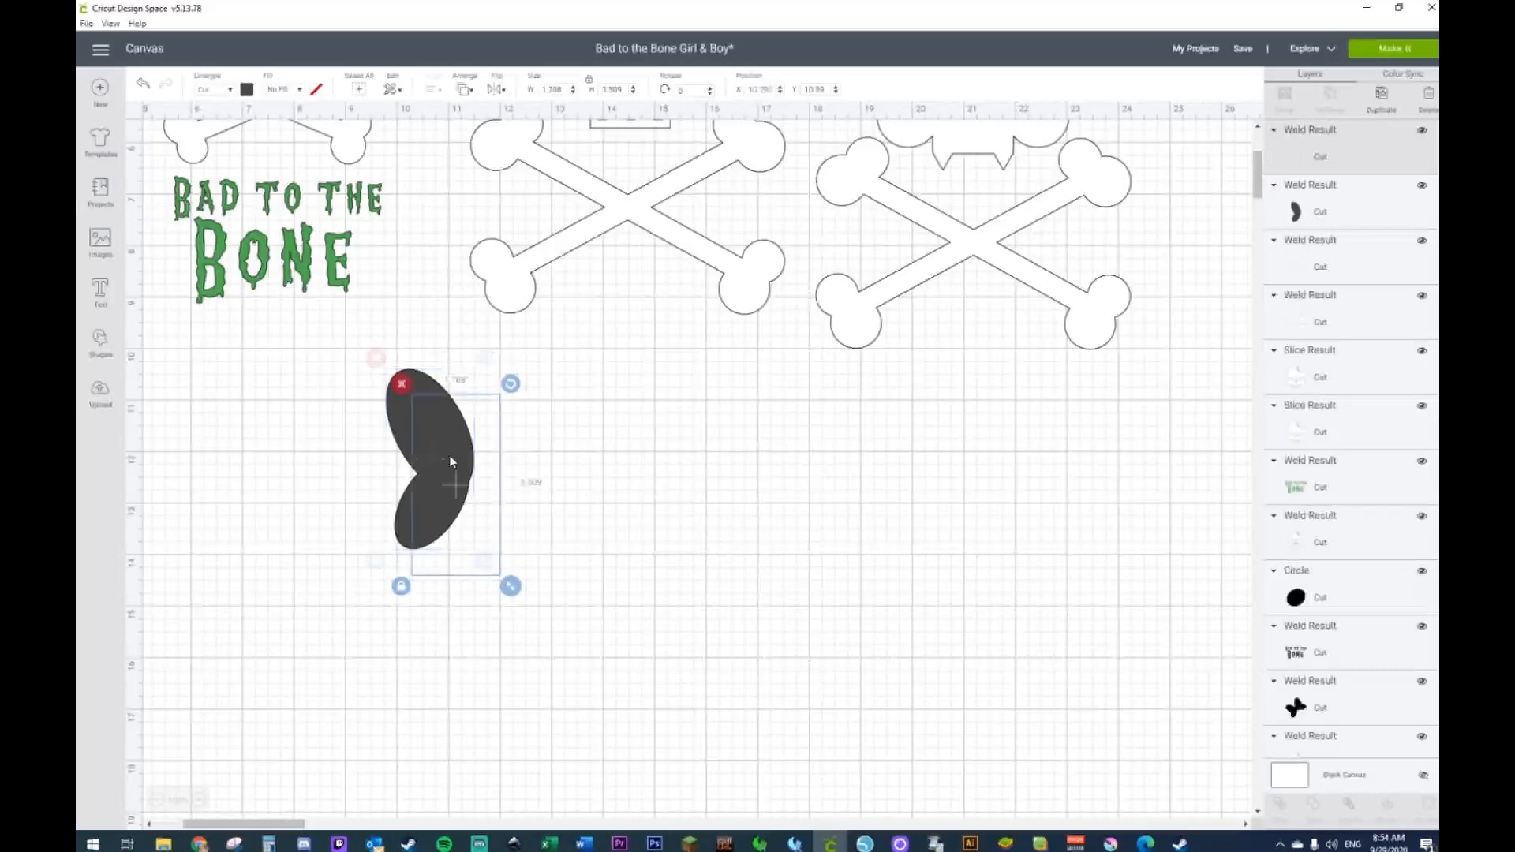
click(502, 93)
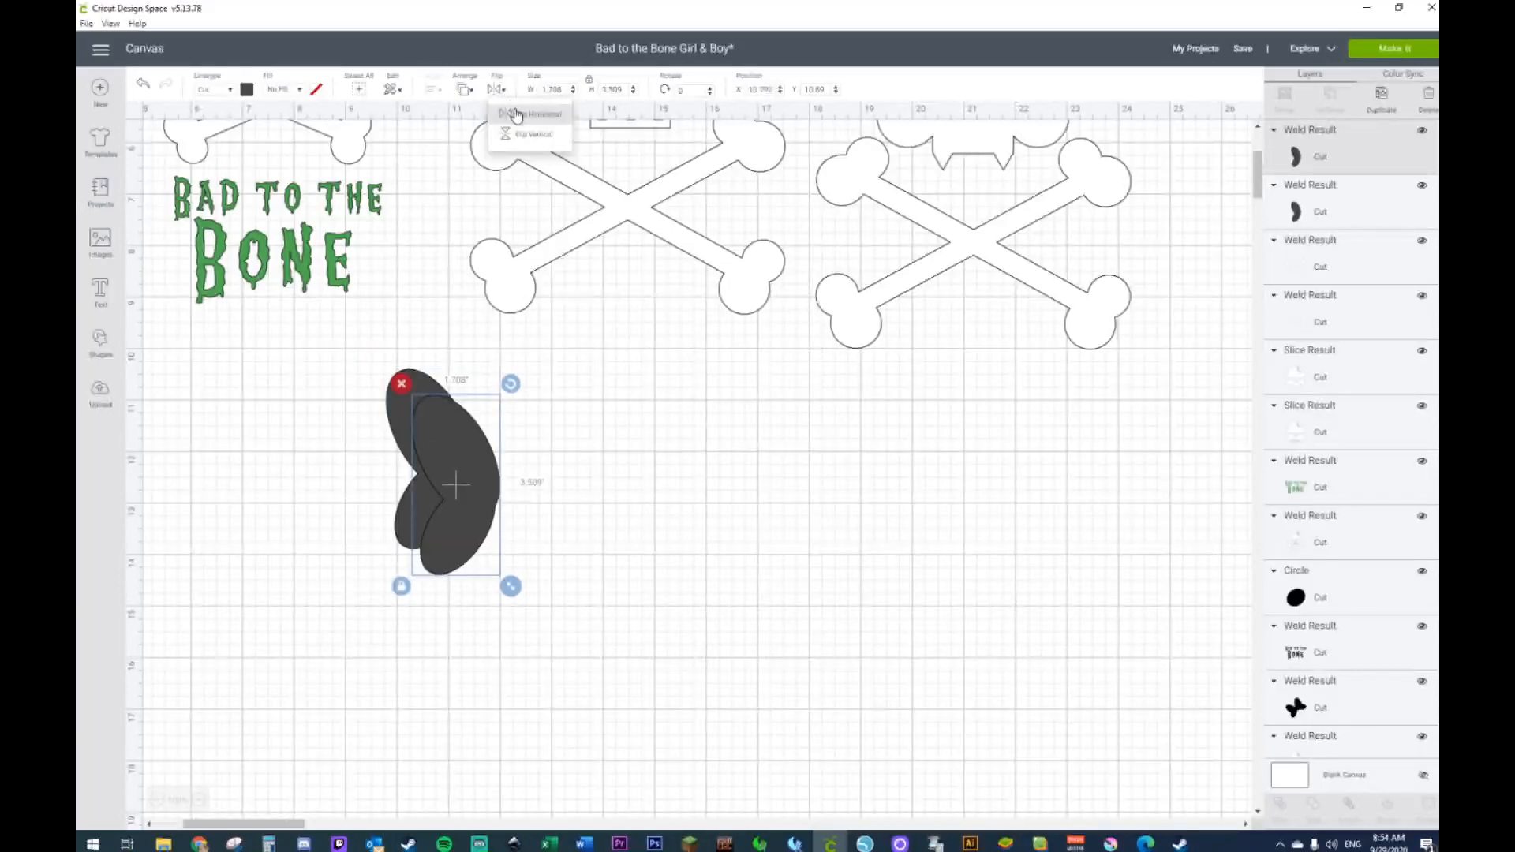
click(521, 111)
drag(435, 493, 544, 443)
click(350, 427)
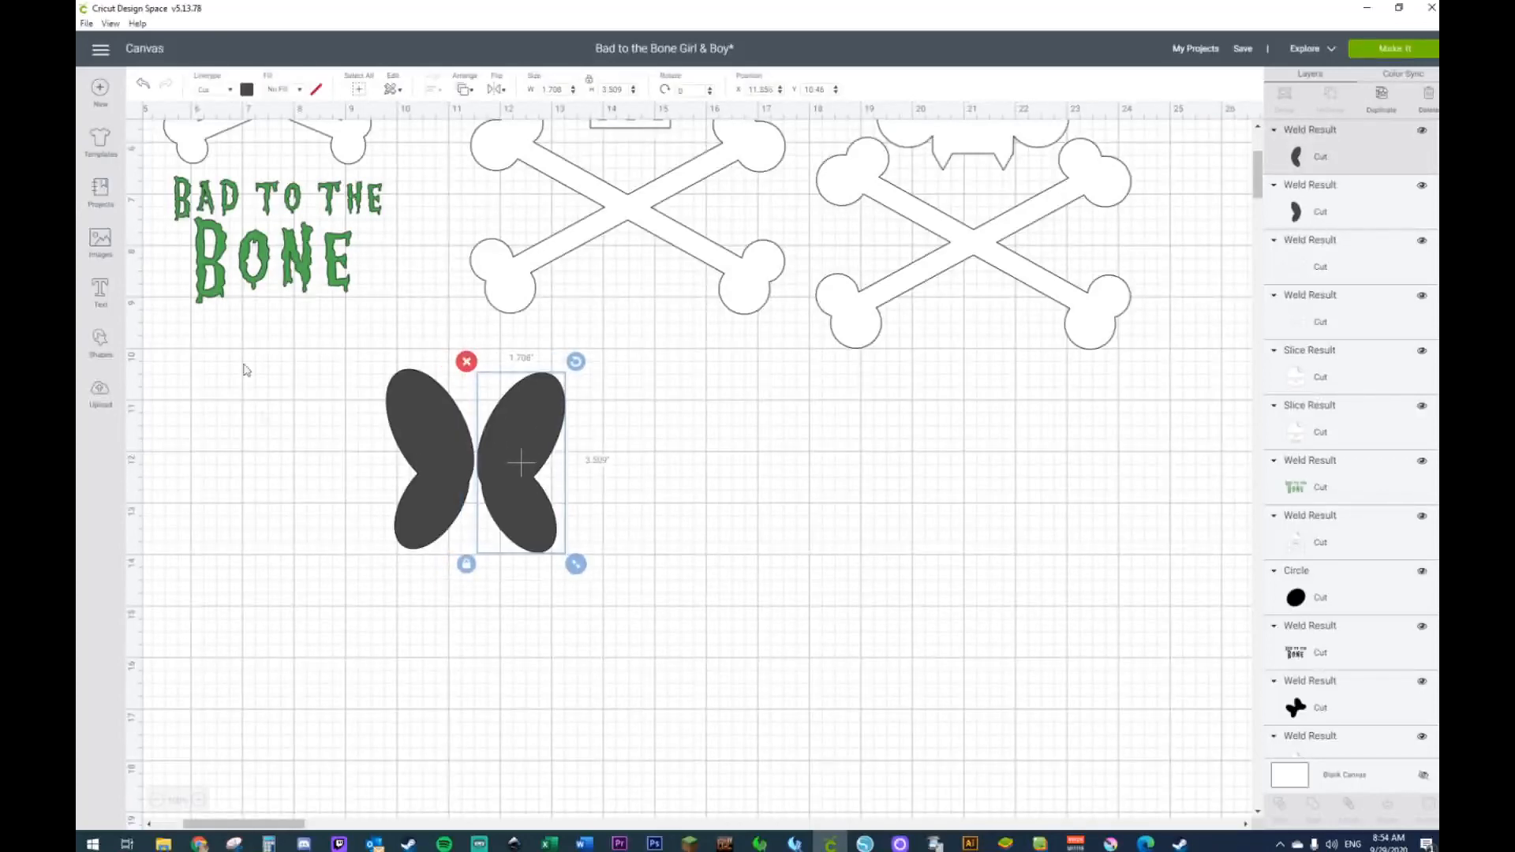
Step: Add a circle of about 0.99 inches at the center of the bow and set a duplicate of it aside
click(197, 348)
click(108, 339)
click(202, 254)
drag(305, 270, 435, 479)
drag(526, 569, 753, 497)
key(ctrl+d)
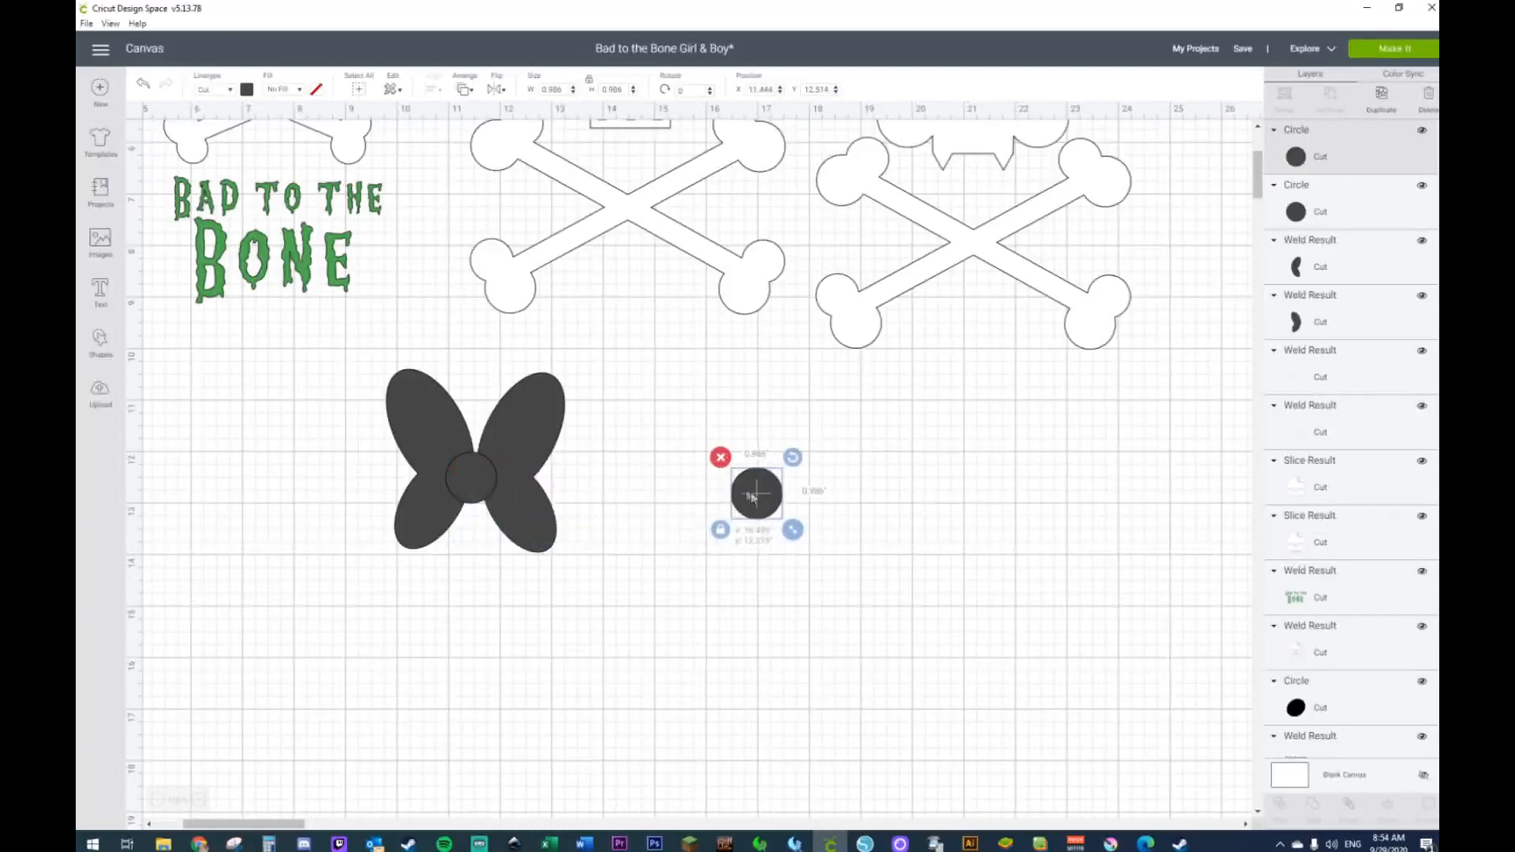
Step: Select only the two bow halves and align them by their bottom edges
drag(274, 361, 678, 631)
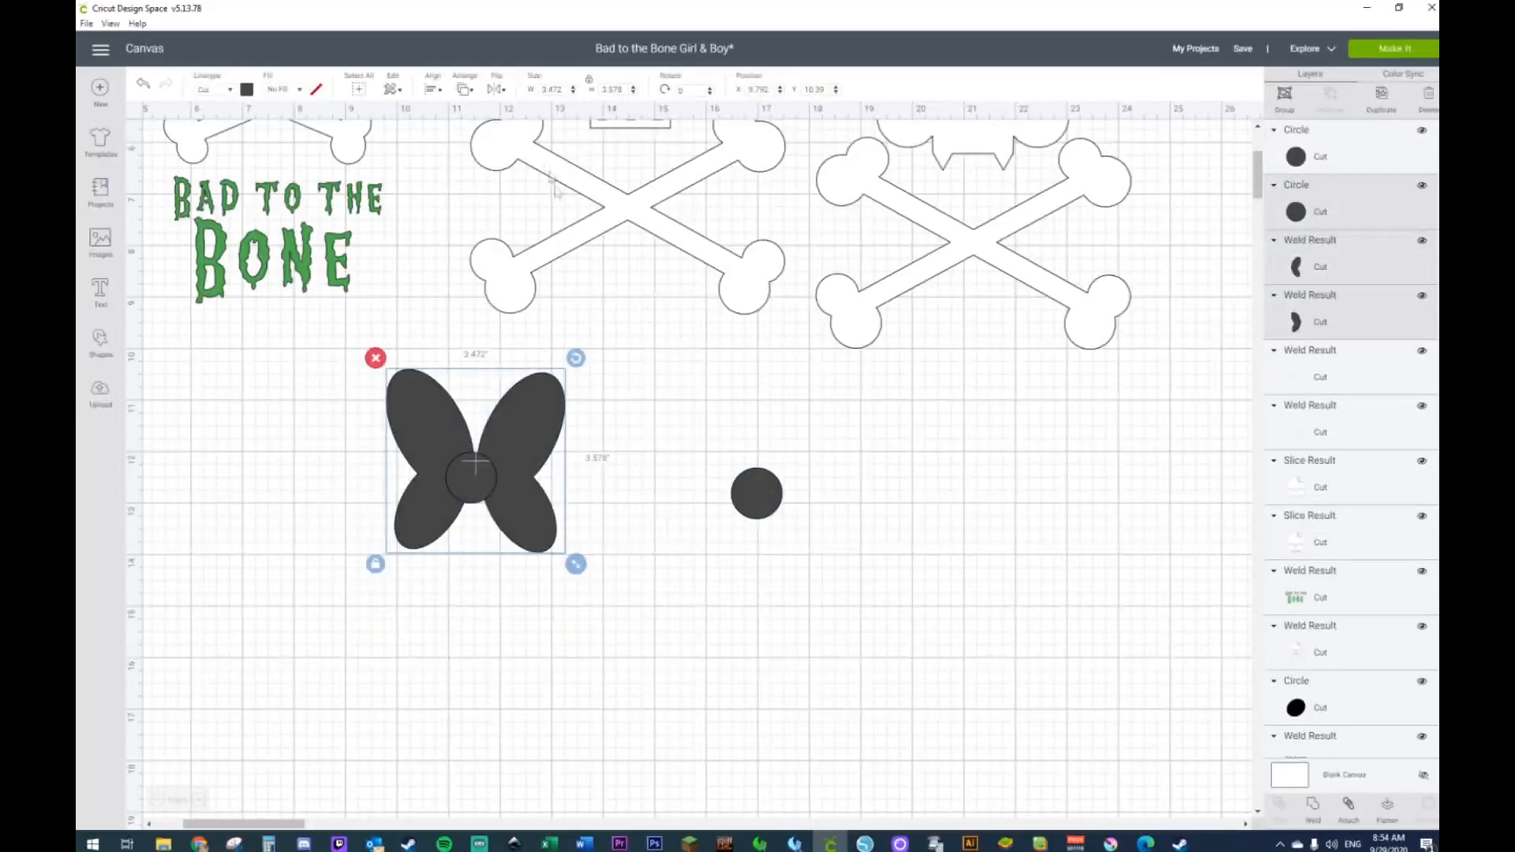
click(265, 507)
click(405, 412)
shift+click(540, 394)
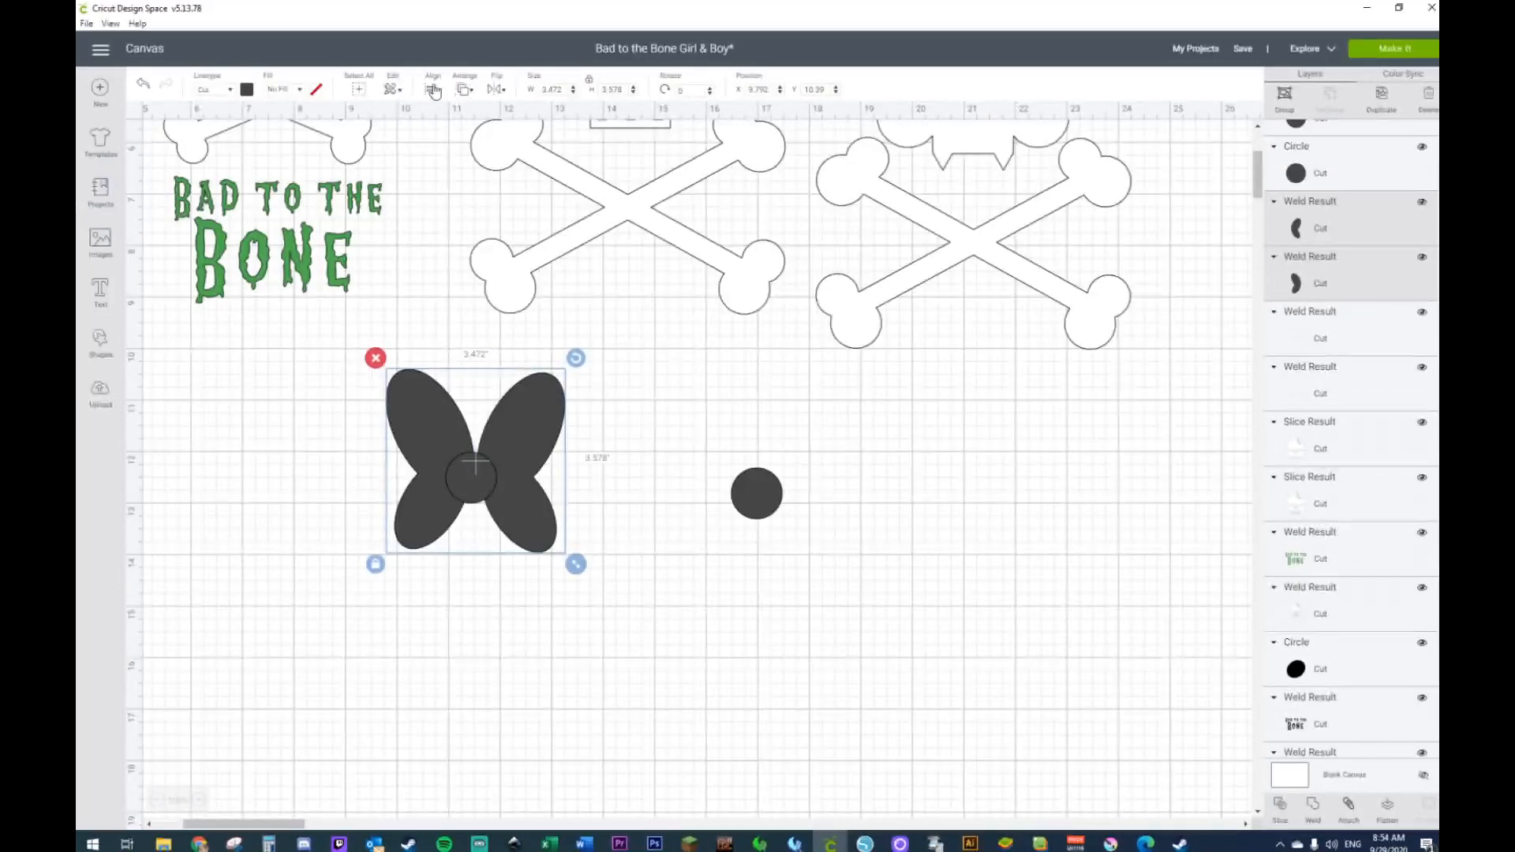
click(433, 89)
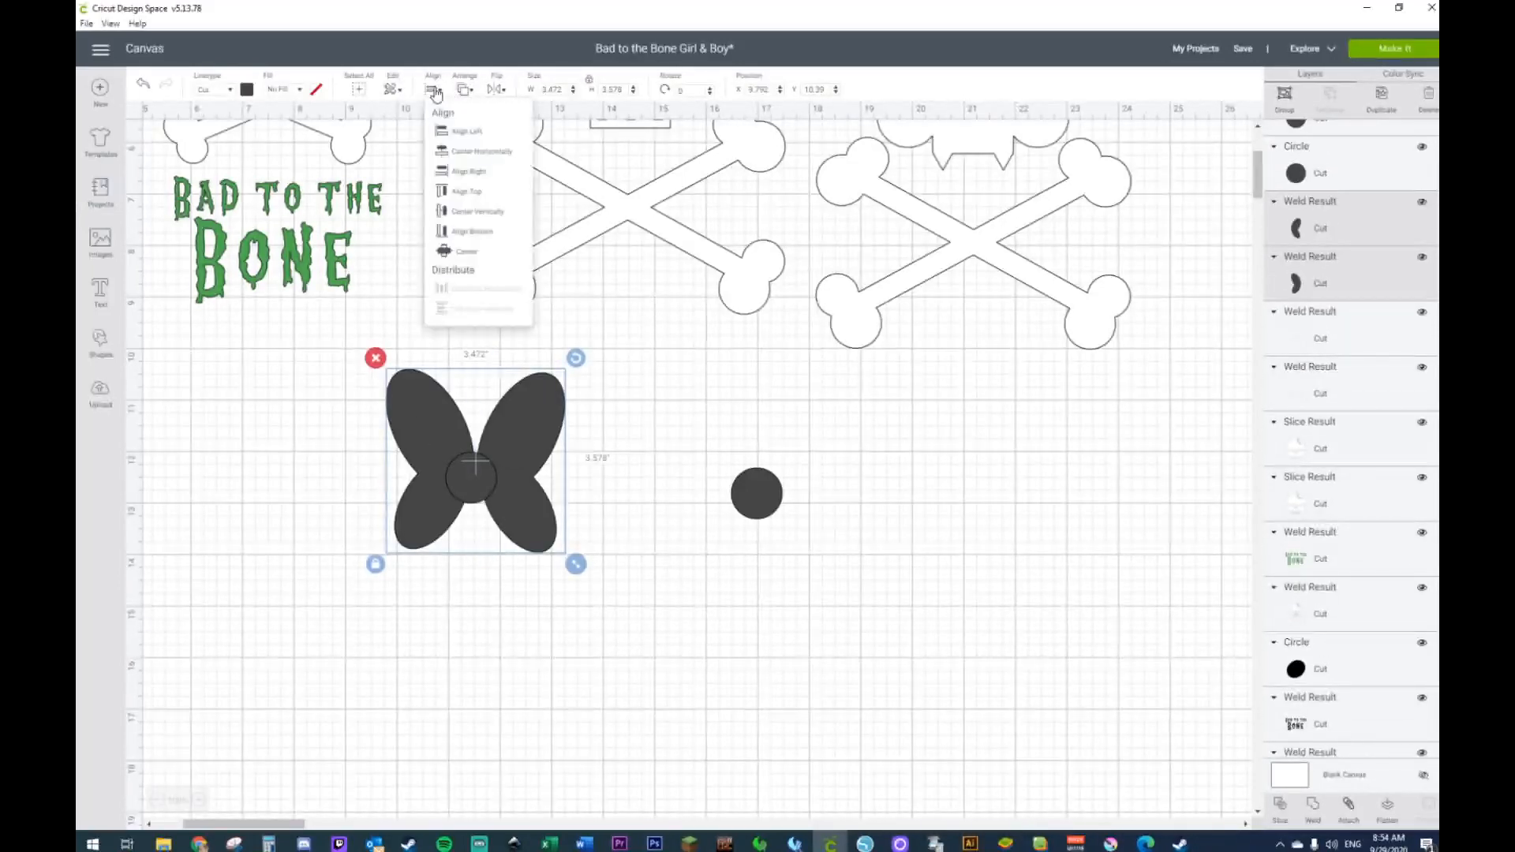
click(464, 233)
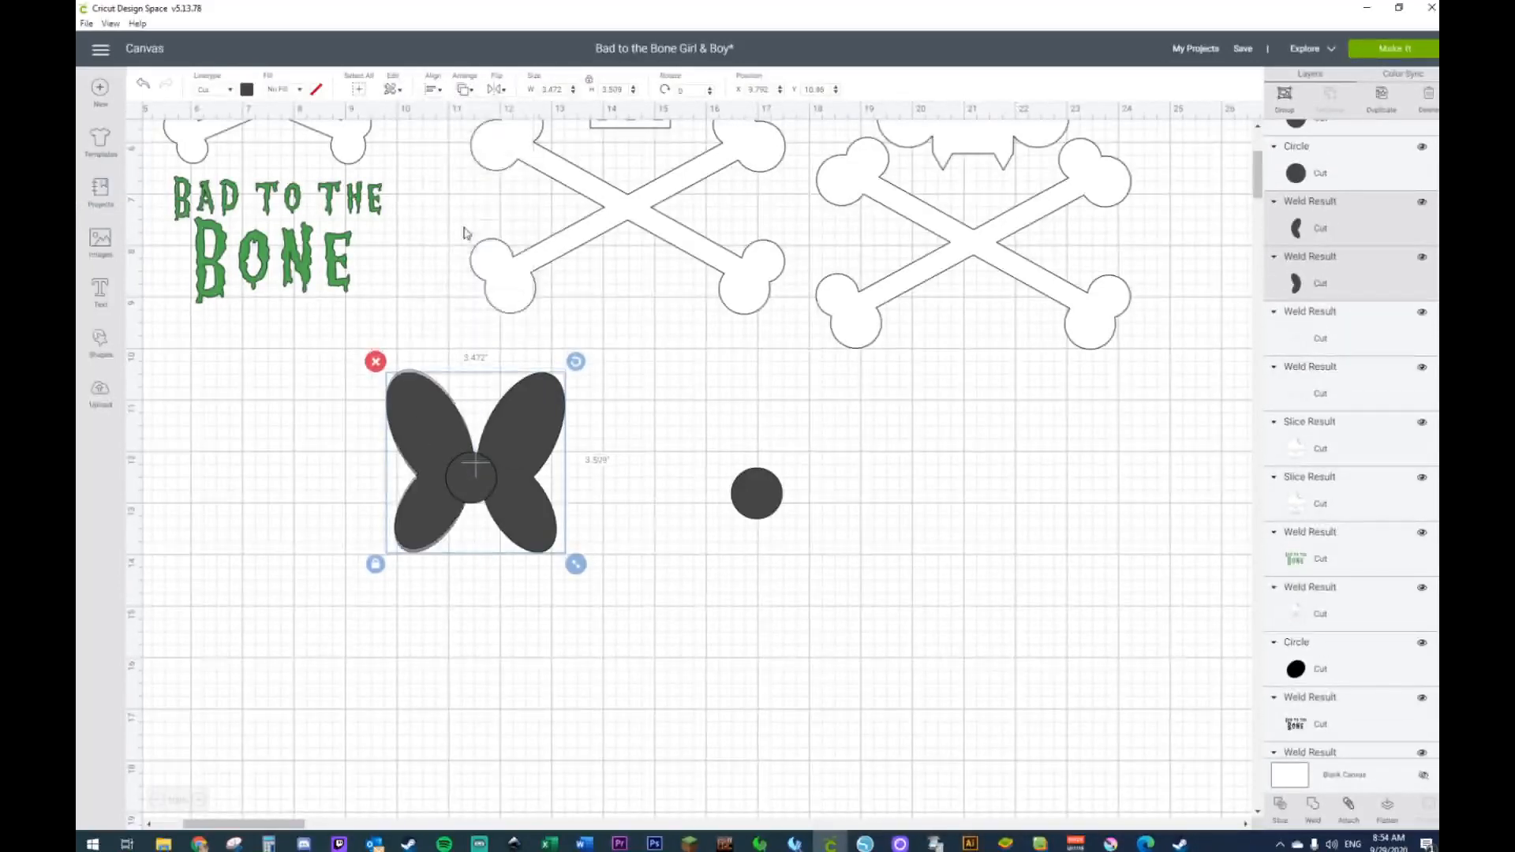
Step: Weld the two bow halves into one shape and send it behind the center circle
click(471, 482)
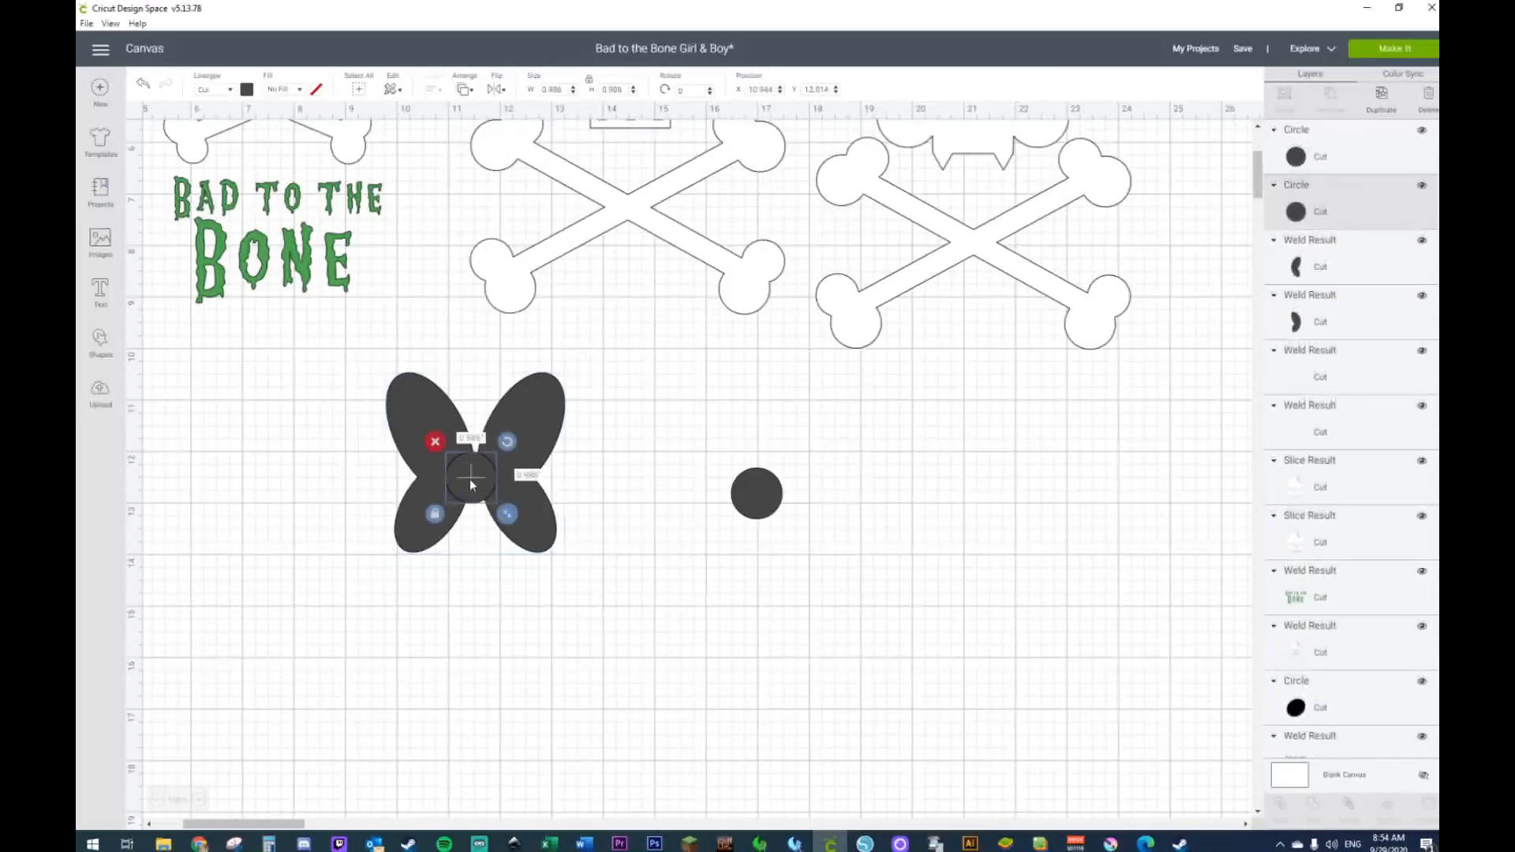
shift+click(441, 416)
shift+click(522, 390)
right_click(522, 390)
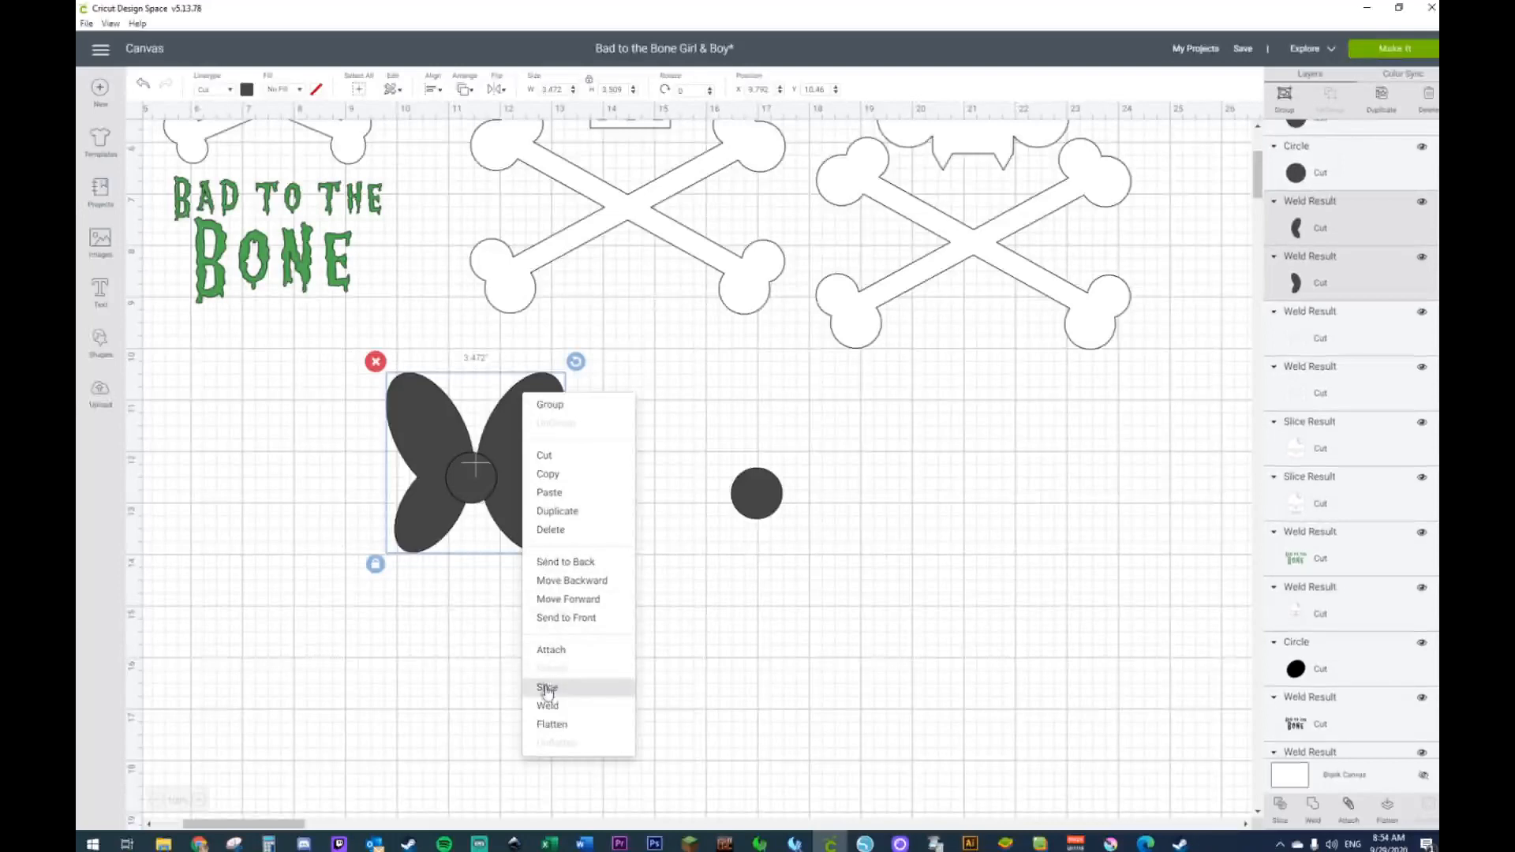
click(548, 705)
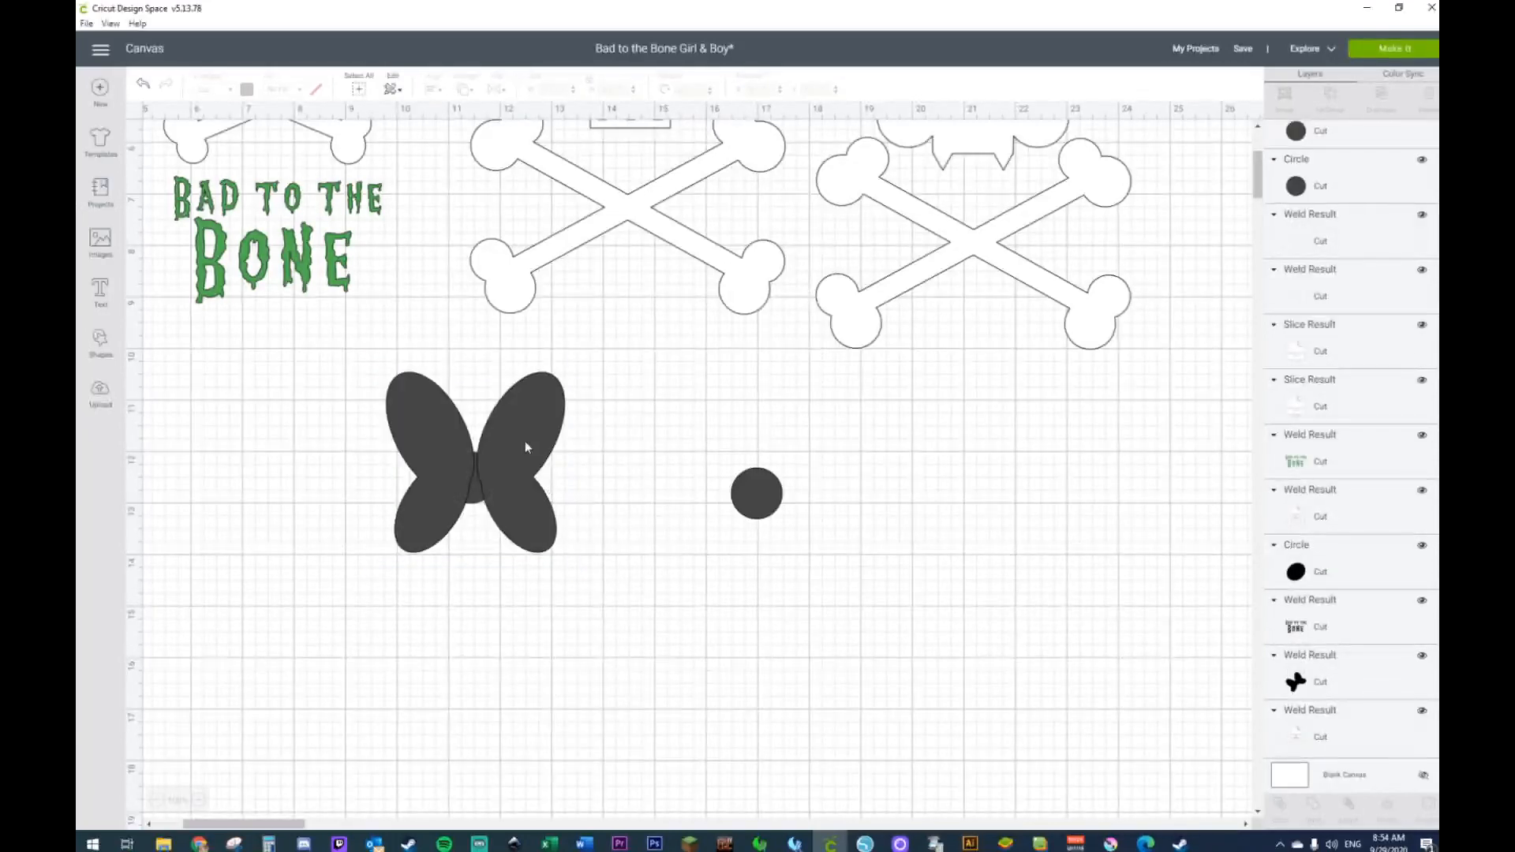
right_click(526, 446)
click(576, 612)
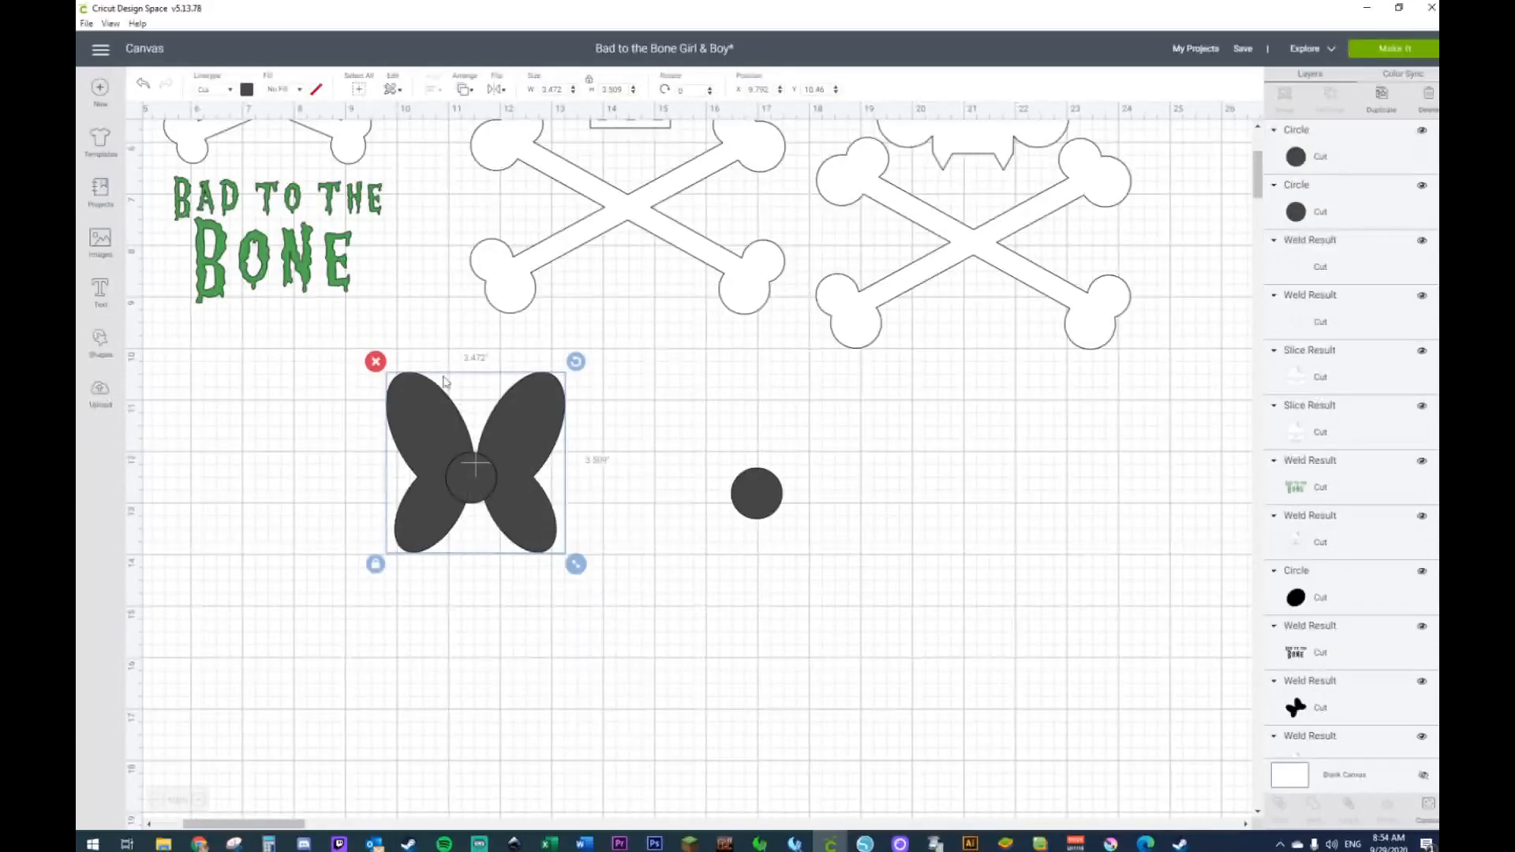
Step: Center the circle on the bow shape both ways and weld them into a single bow
drag(314, 353, 620, 615)
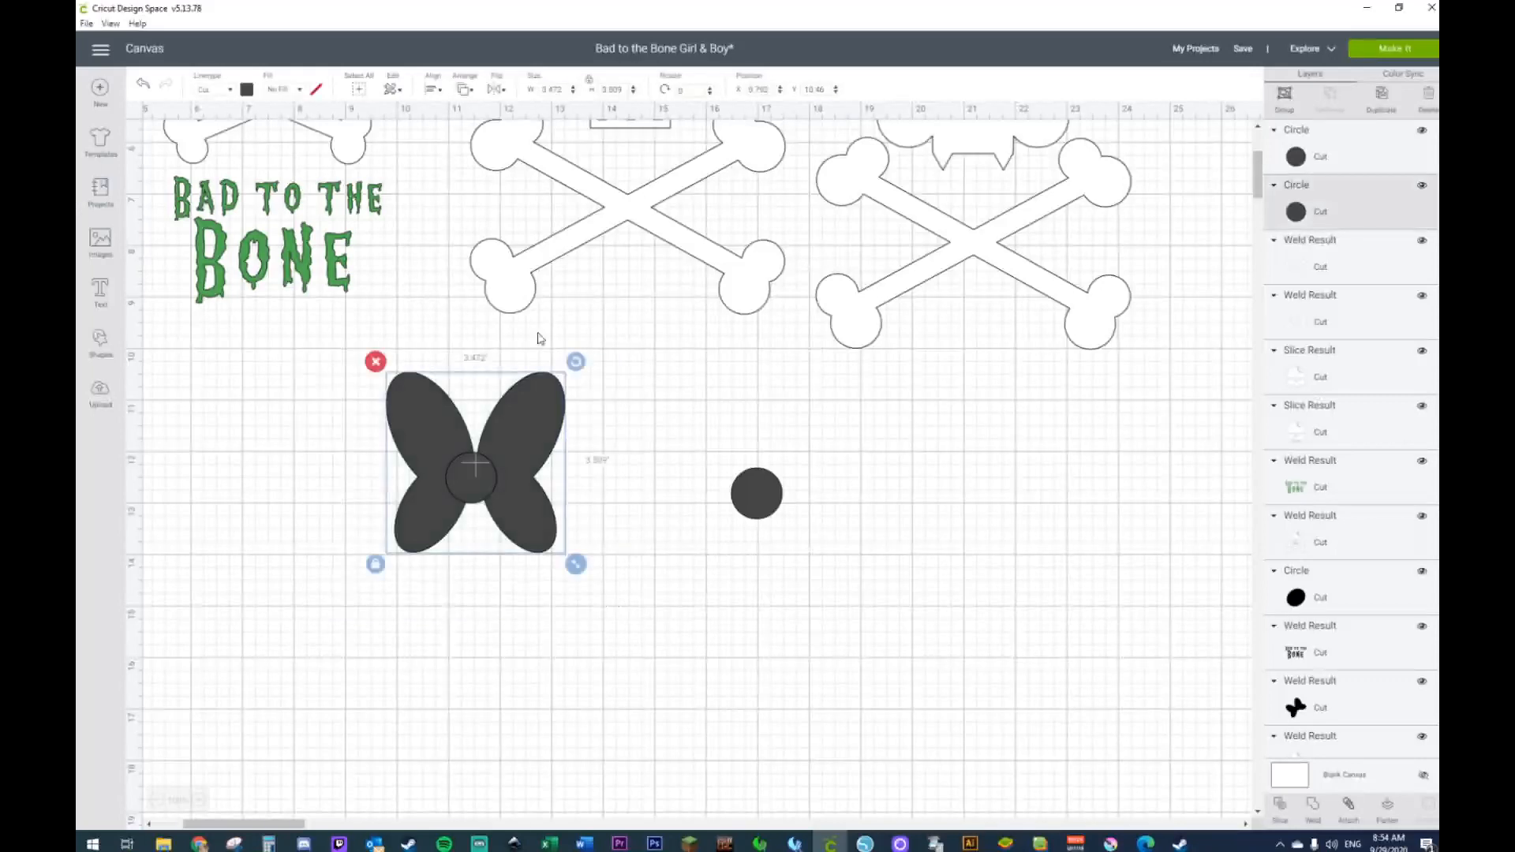
click(431, 91)
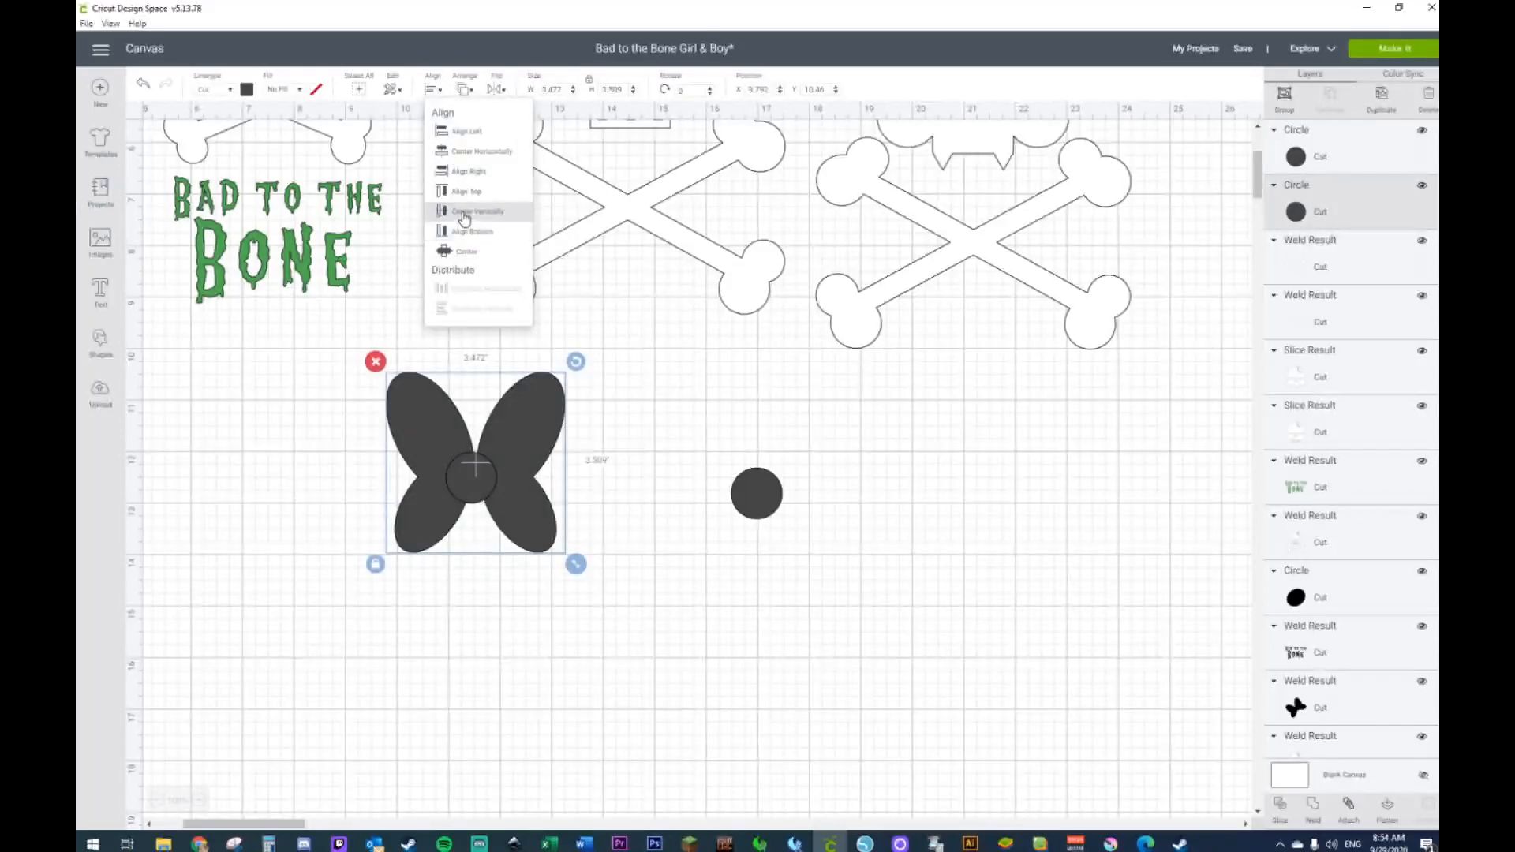
click(462, 254)
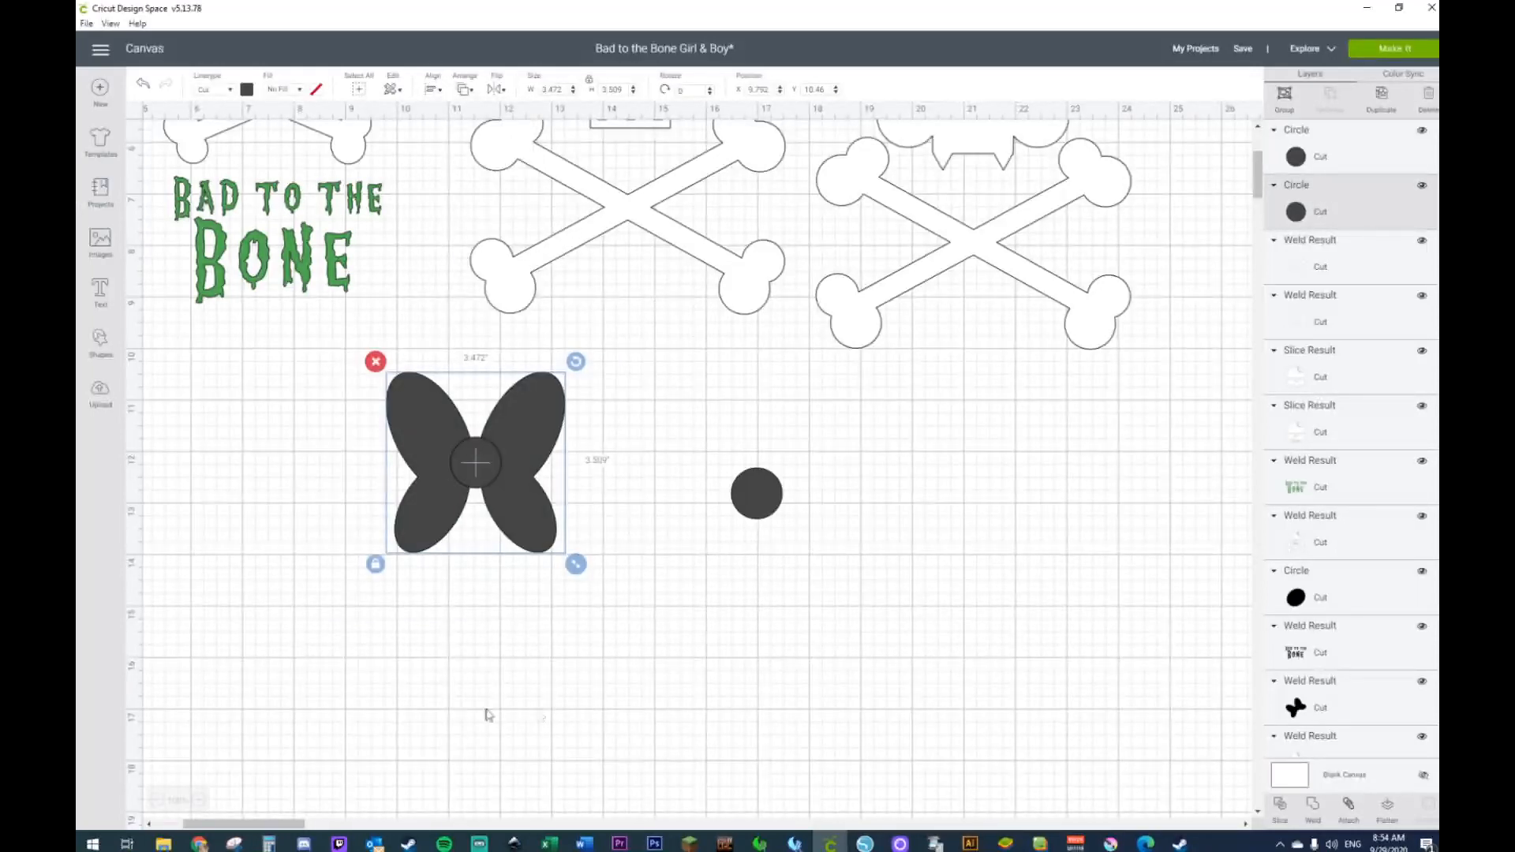
click(527, 569)
drag(306, 345, 561, 592)
right_click(536, 525)
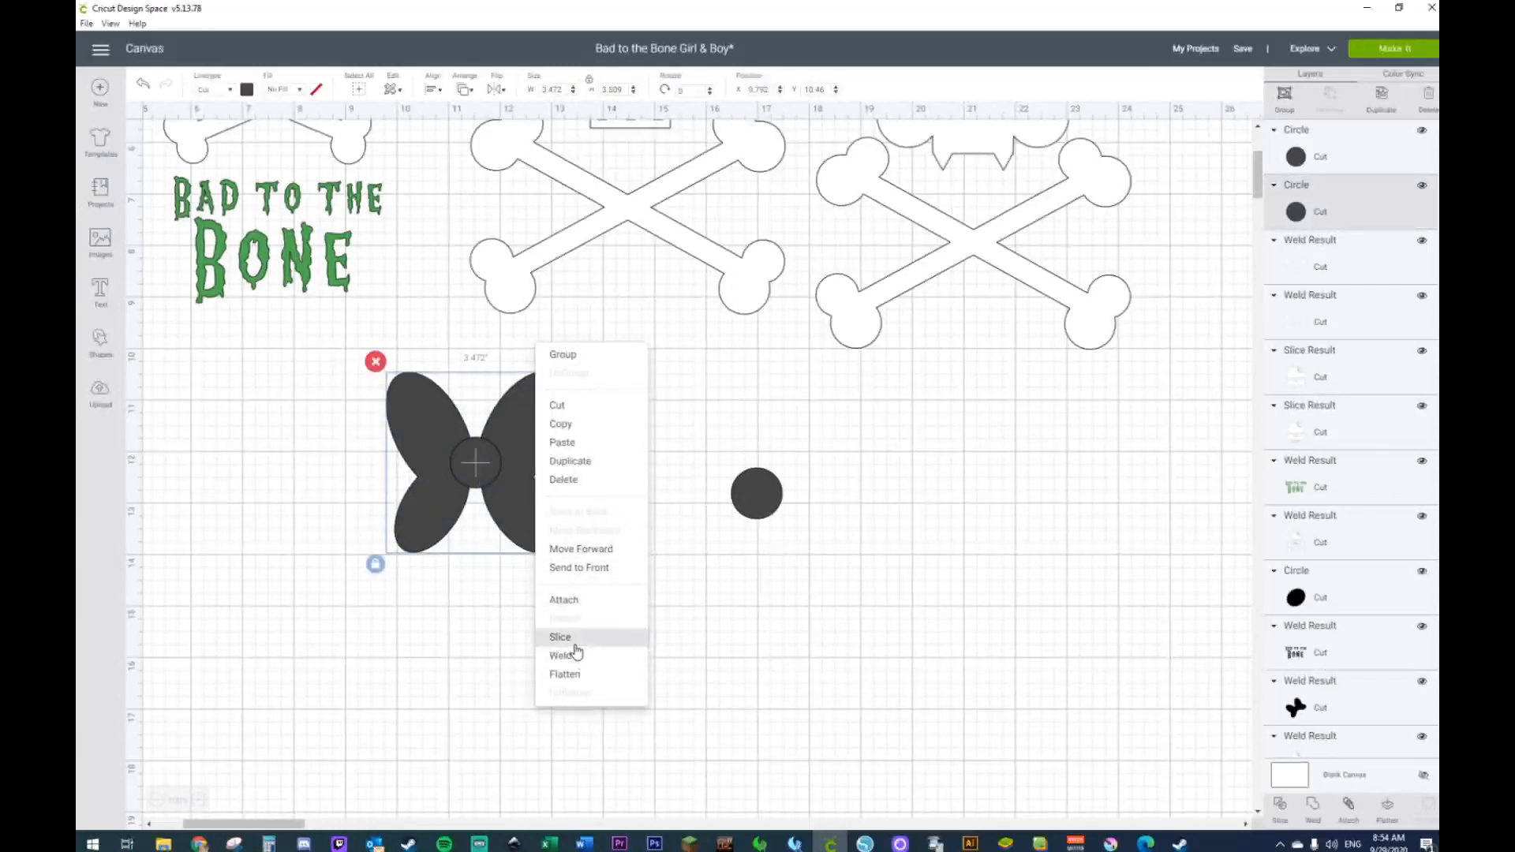
click(577, 656)
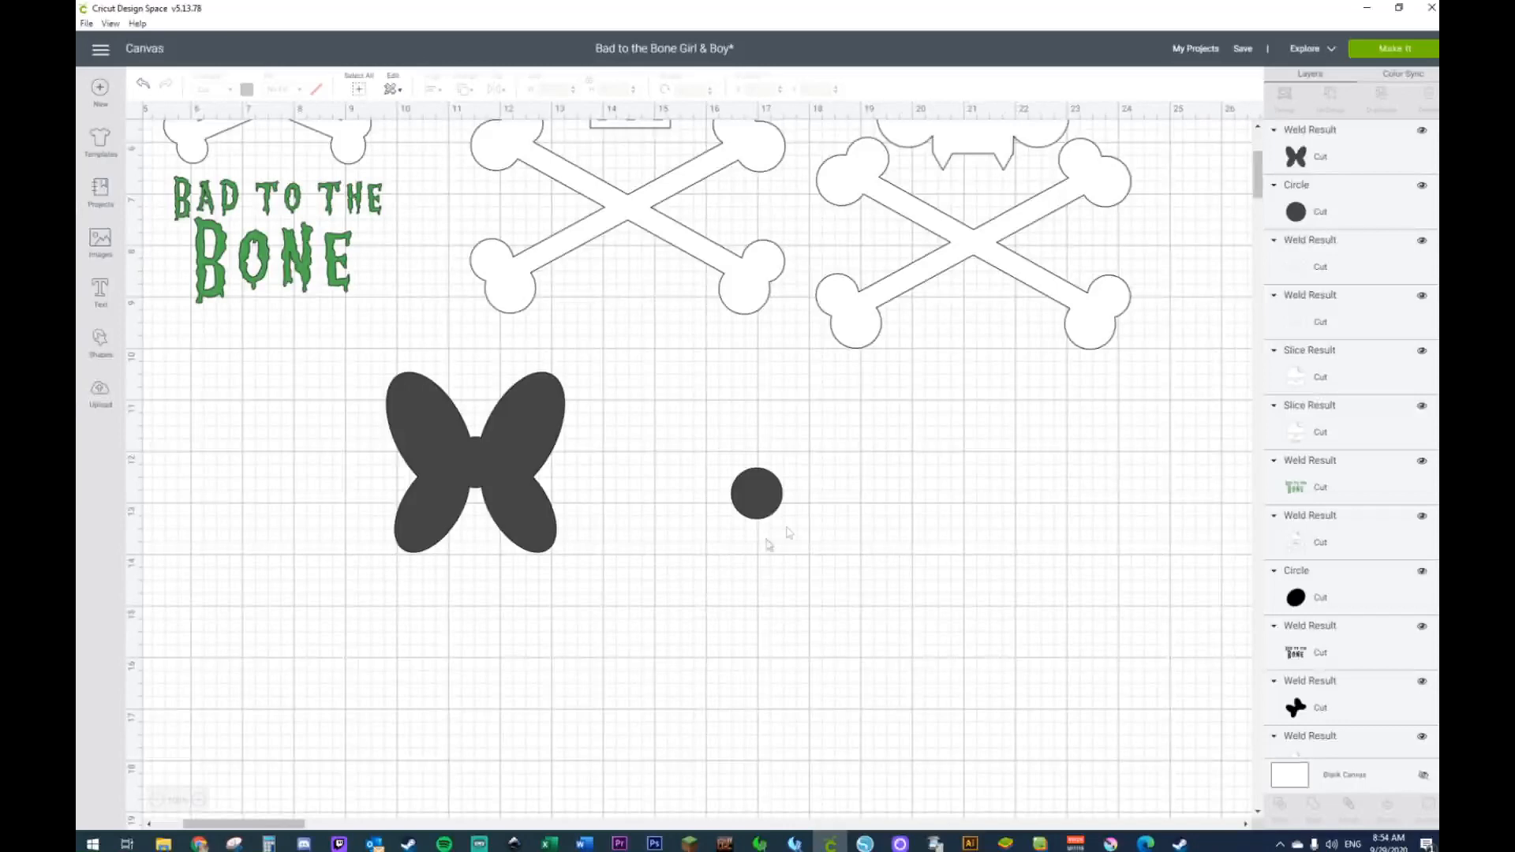
Step: Place the spare circle over the middle of the welded bow as its knot and bring it to the front
drag(753, 496, 475, 475)
right_click(583, 509)
click(592, 542)
click(824, 527)
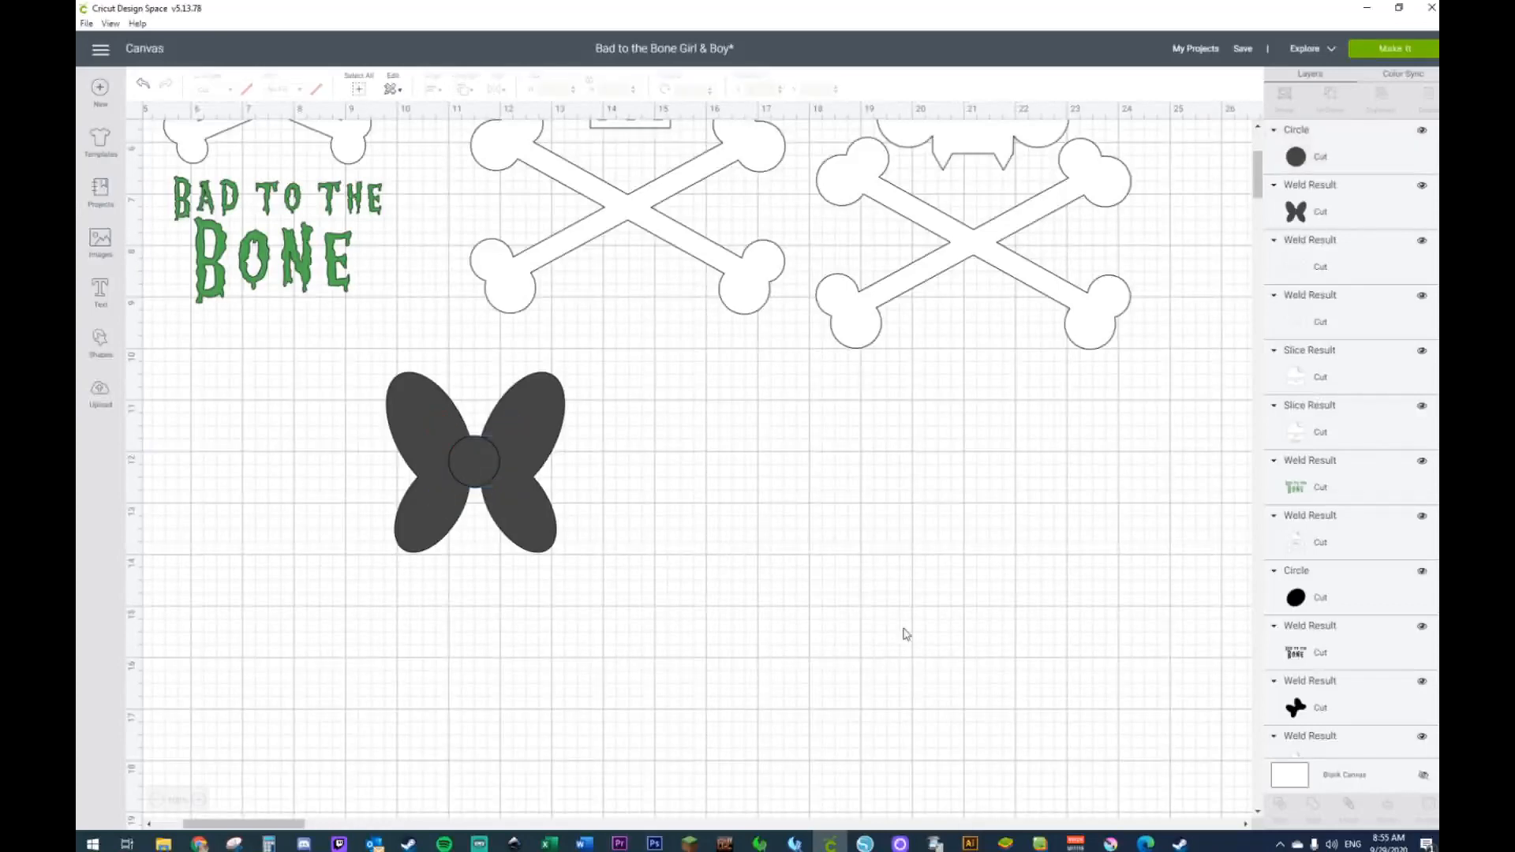
mouse_move(484, 463)
mouse_down()
mouse_move(595, 517)
mouse_move(488, 467)
mouse_up()
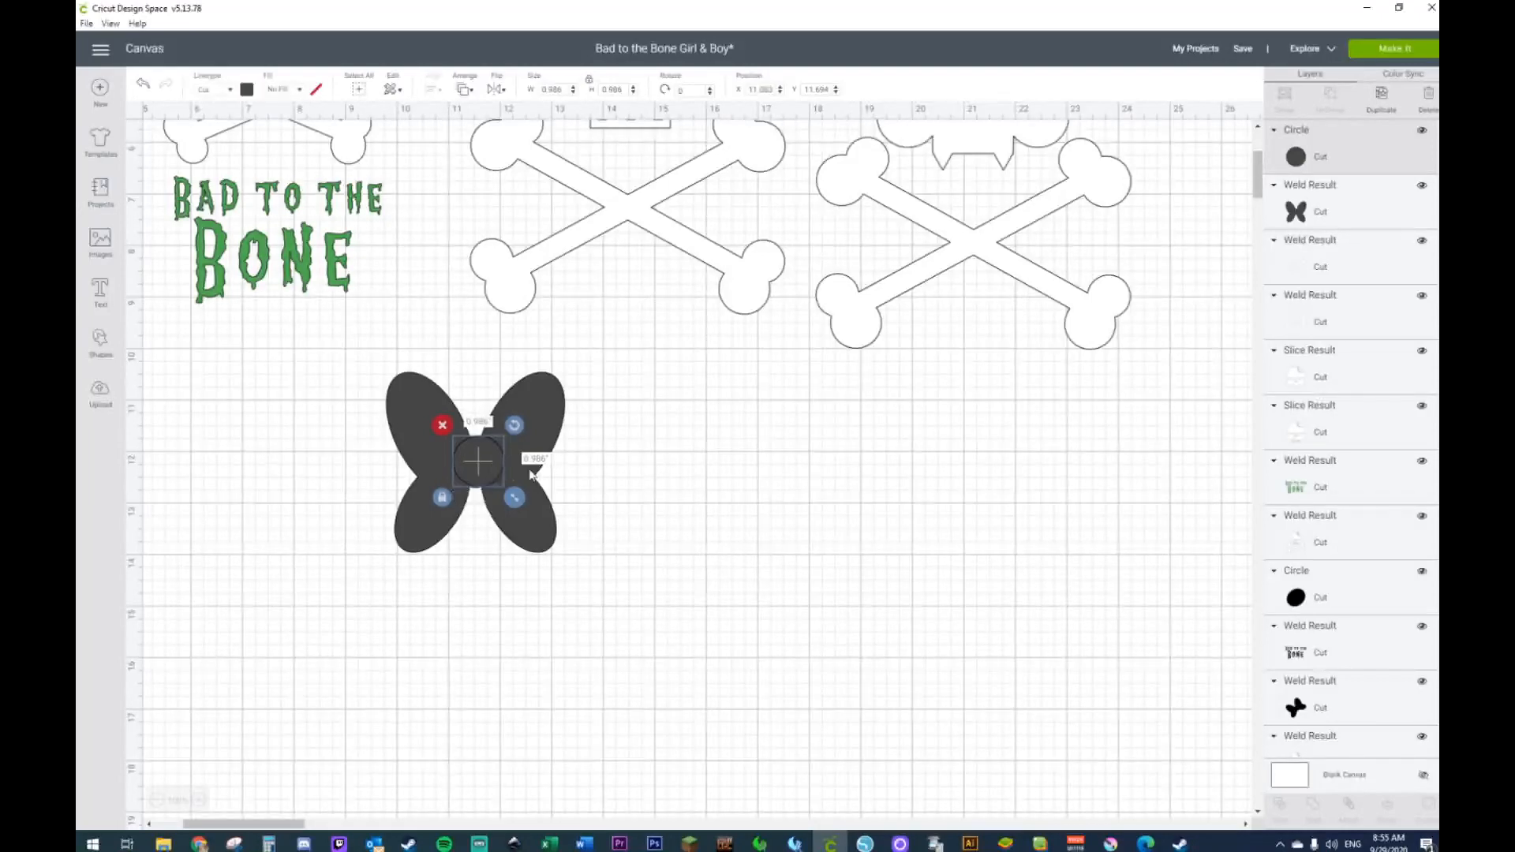
click(631, 483)
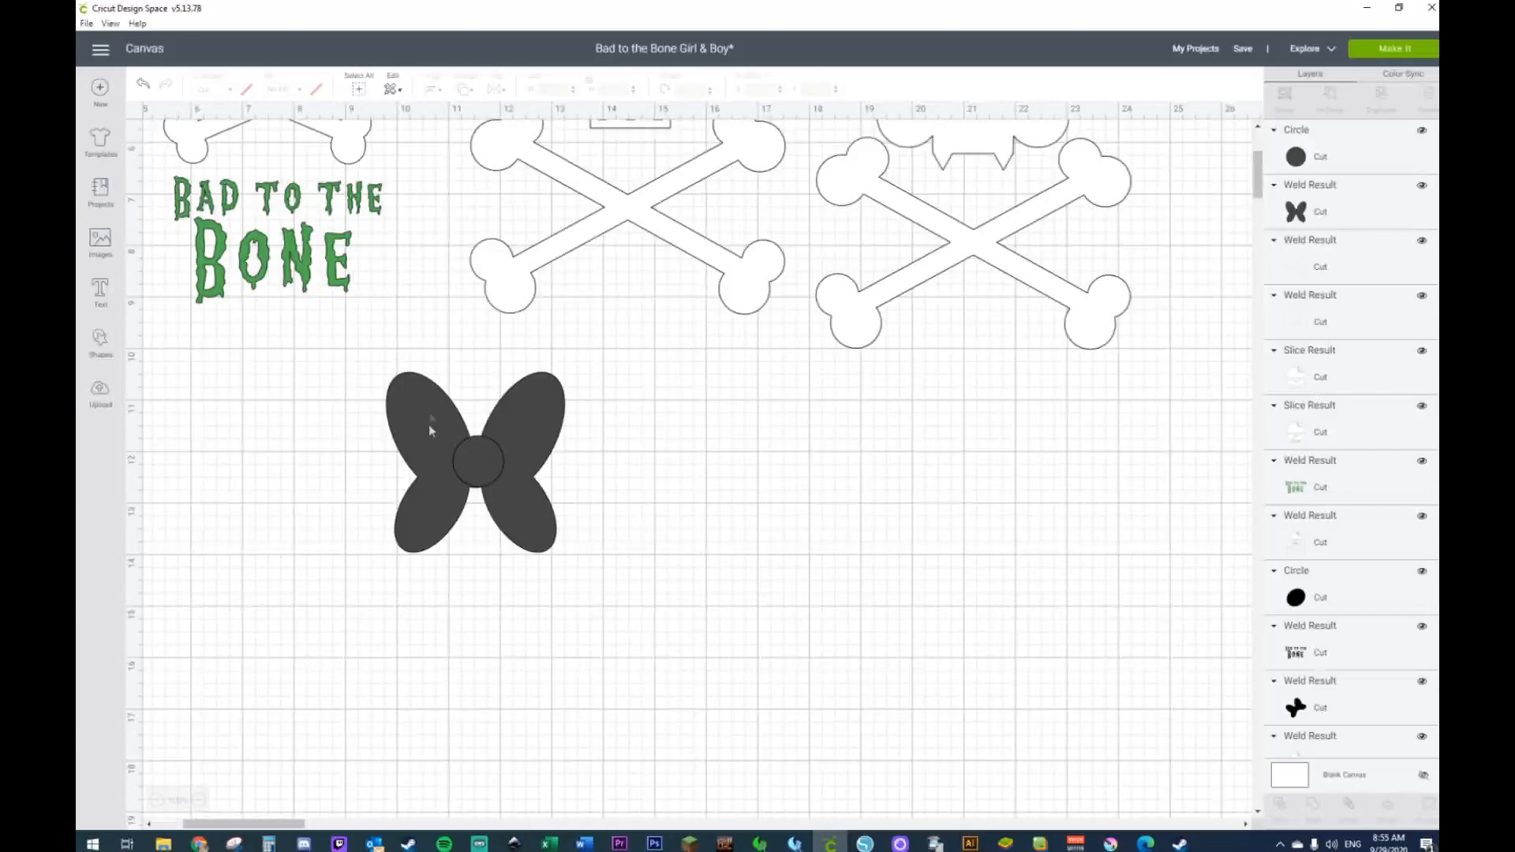
Step: Try to rotate the bow and its knot counterclockwise together and scale them down proportionally
drag(355, 361, 613, 572)
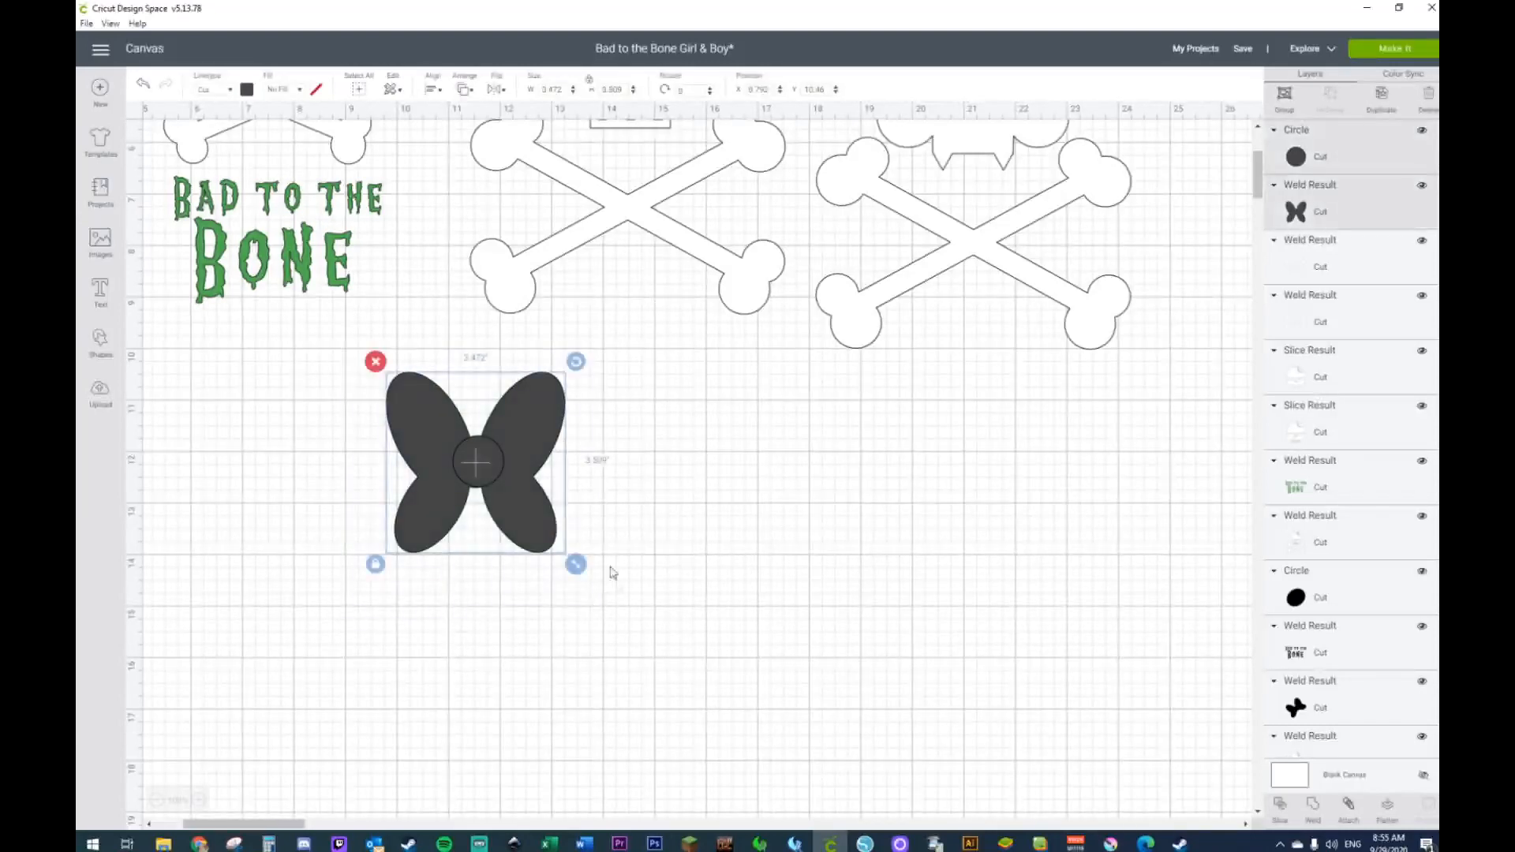
click(156, 803)
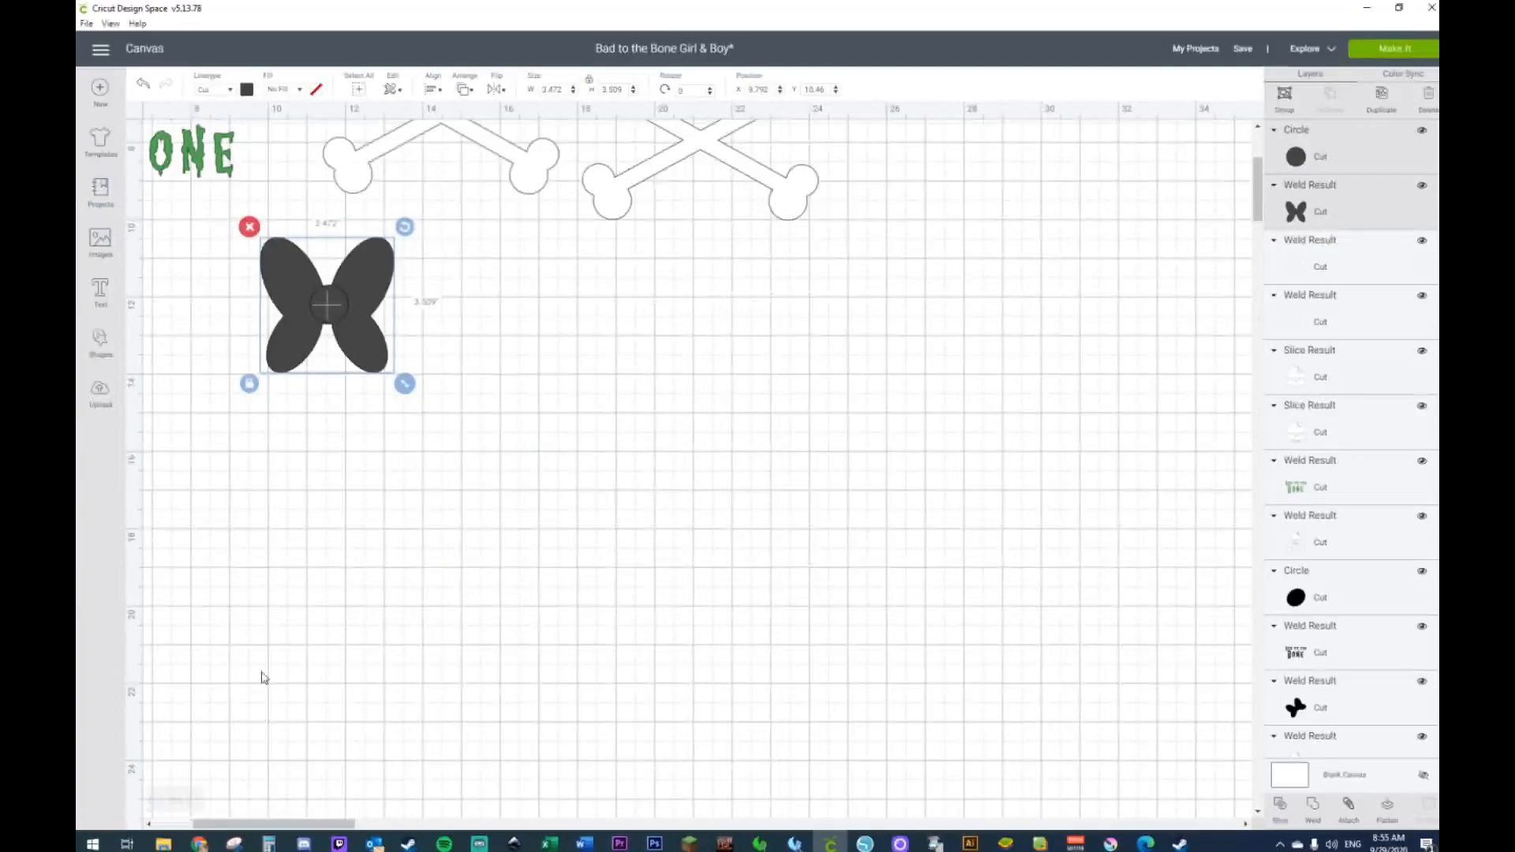
scroll(260, 673, up, 3)
drag(336, 823, 296, 823)
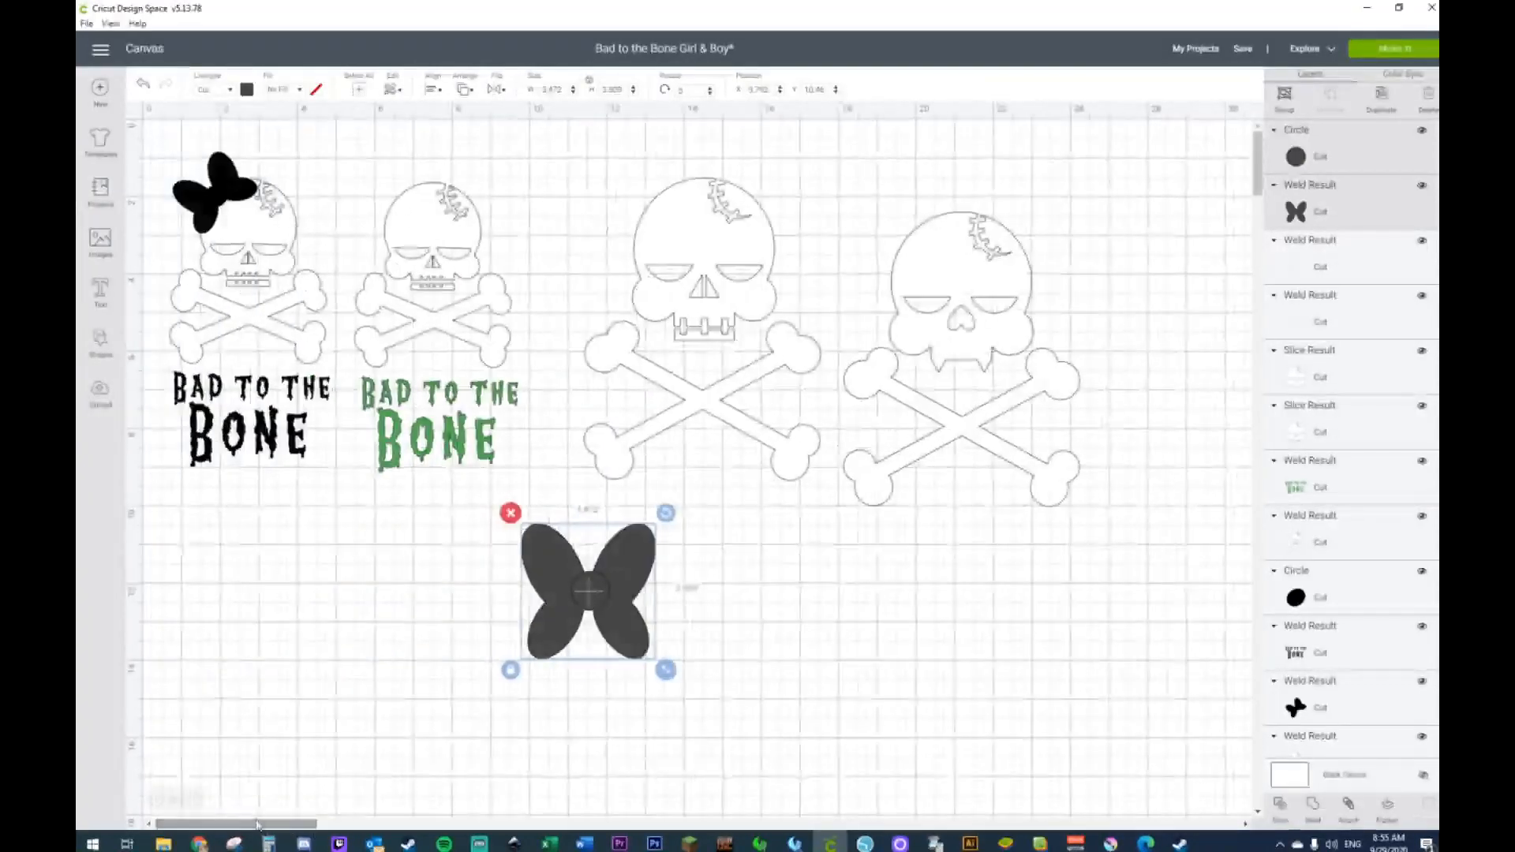
click(489, 554)
click(553, 568)
drag(667, 516, 603, 497)
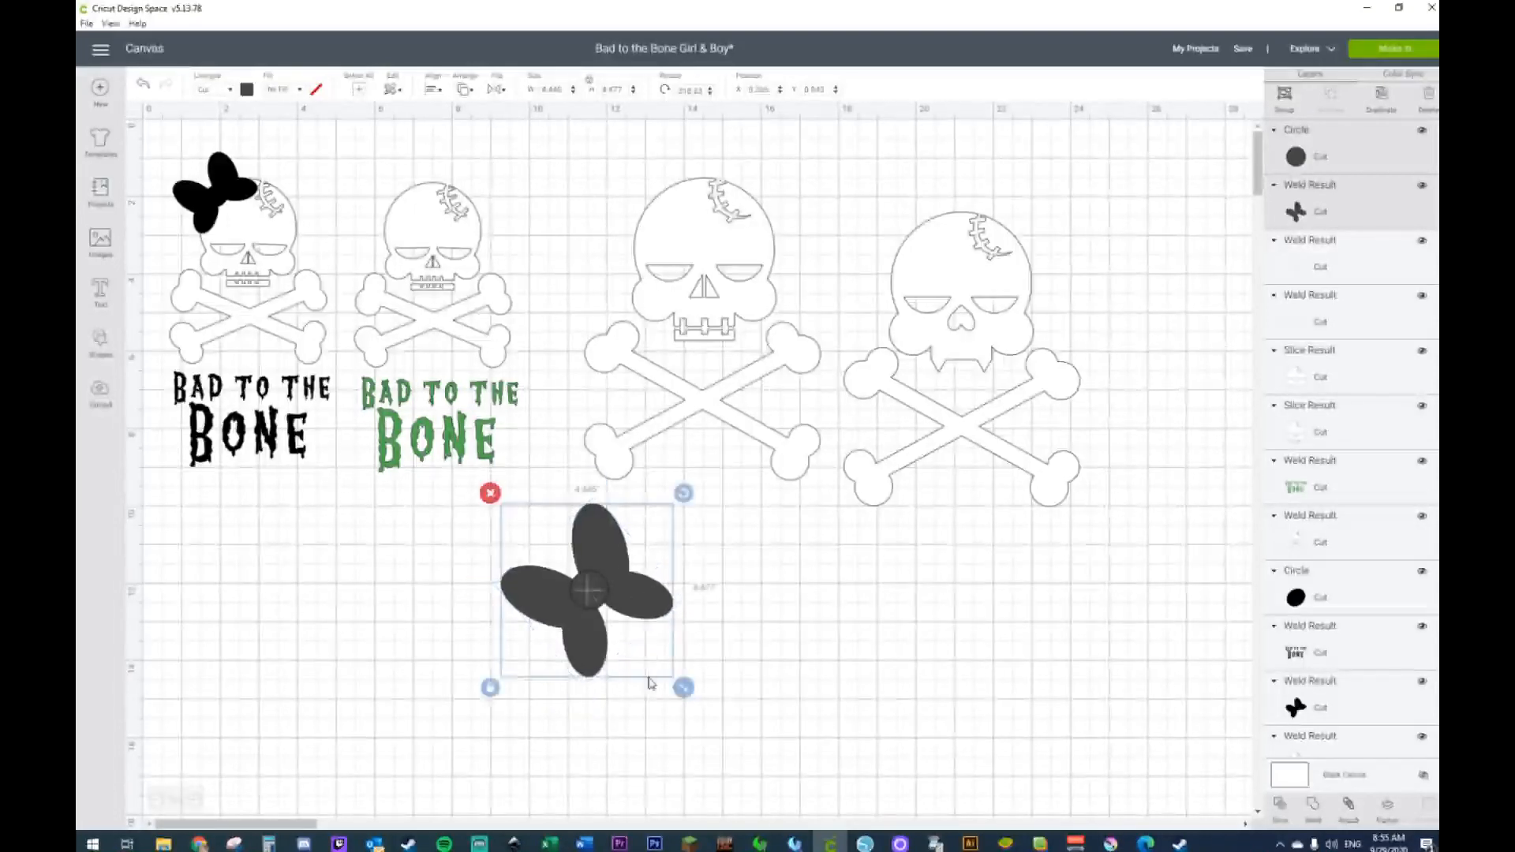
drag(684, 688, 613, 626)
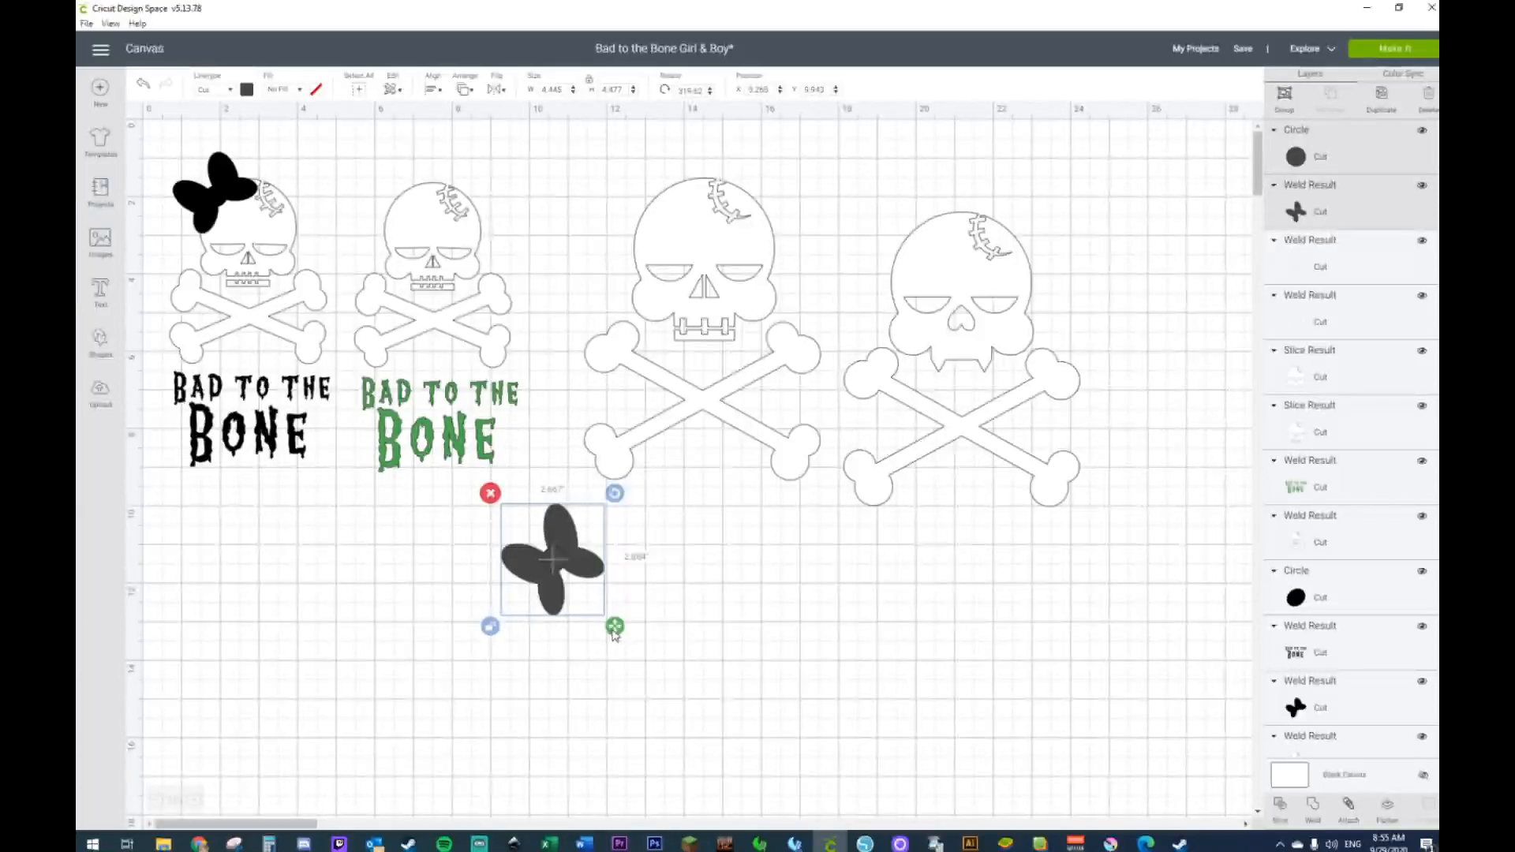
click(146, 87)
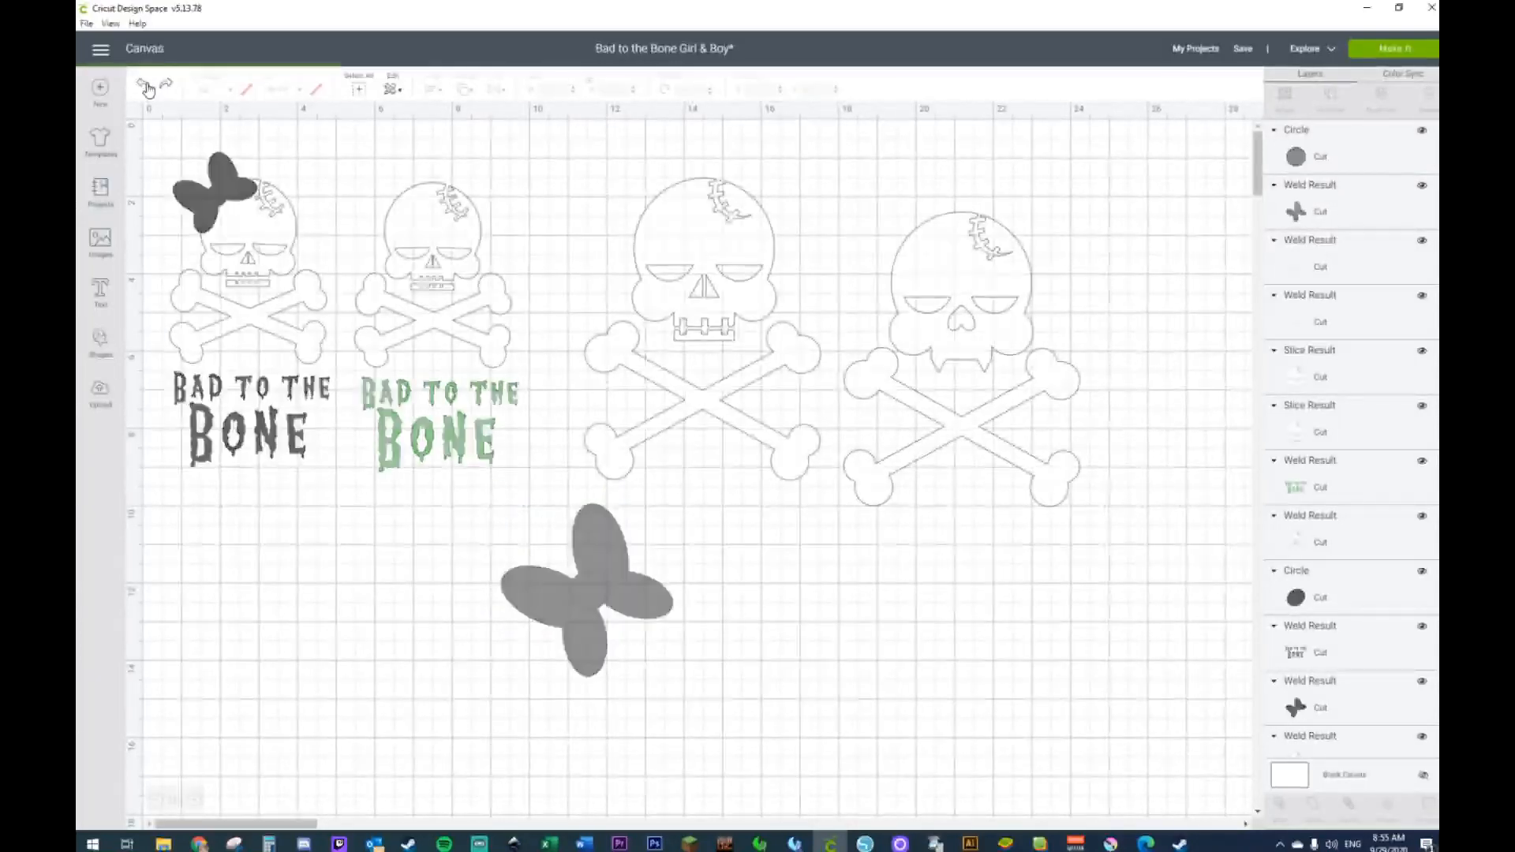
Step: Stretch the bow and its knot together to about 3.84 by 2.34 inches and color them black
drag(456, 494, 772, 730)
drag(667, 672, 685, 630)
click(782, 579)
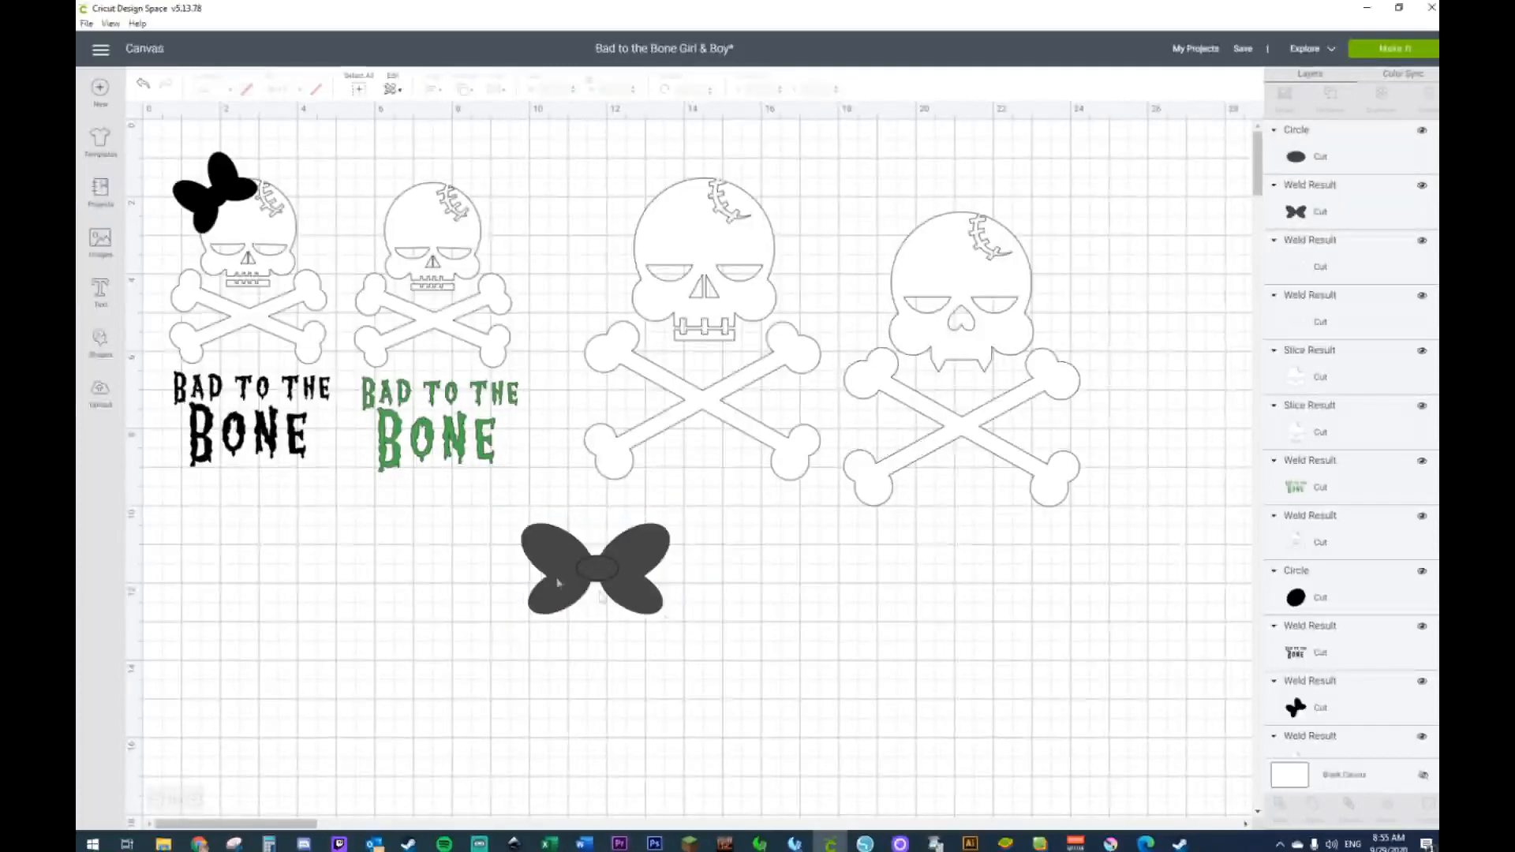
click(593, 588)
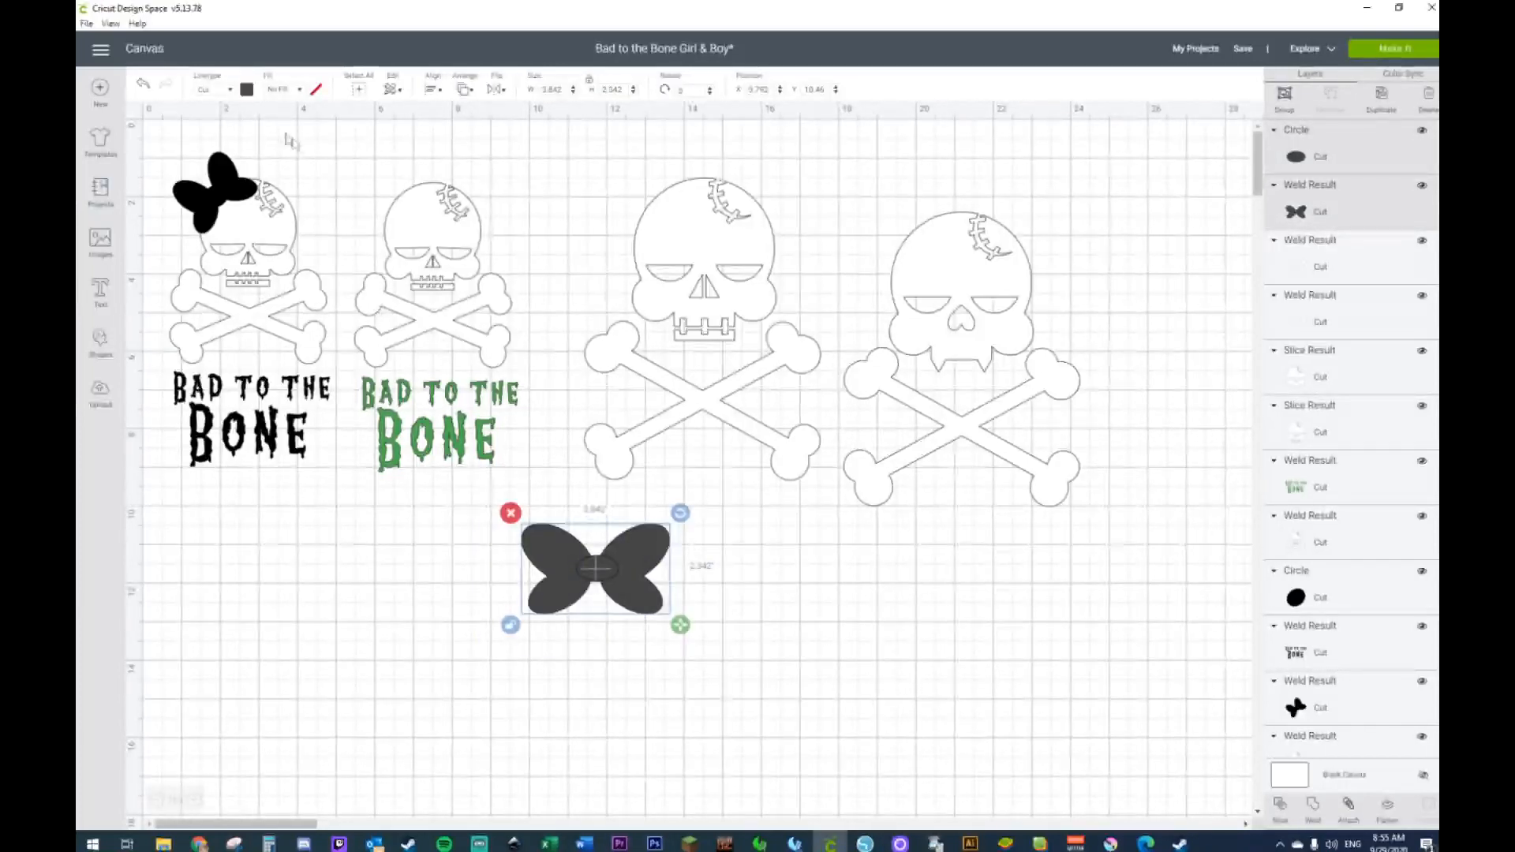
click(248, 91)
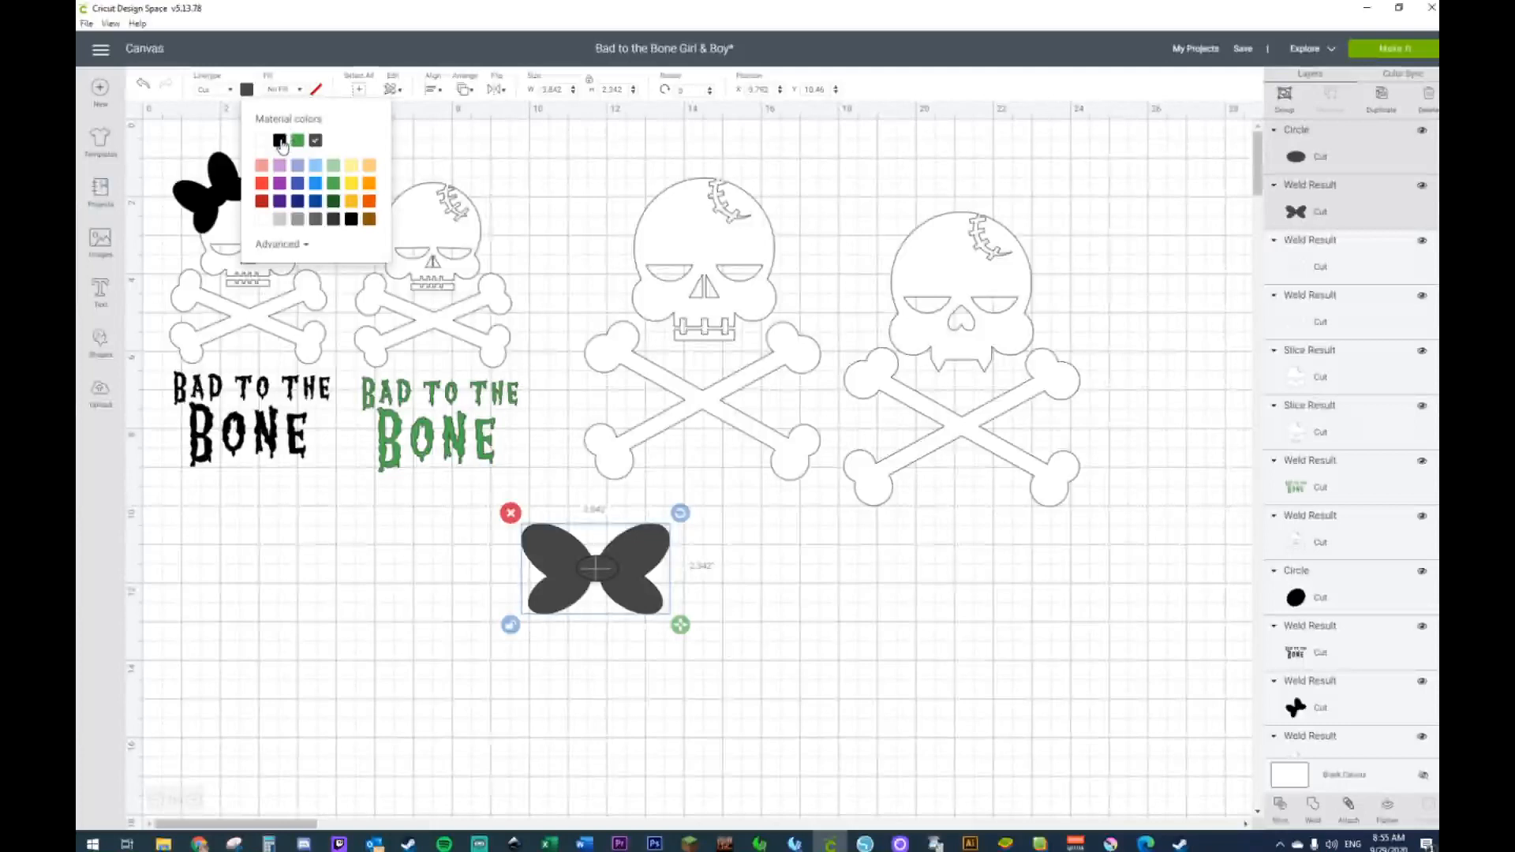
click(280, 141)
Step: Place the bow on the upper left of the square-toothed large skull, tilted counterclockwise and scaled down to about 2.67 inches wide
drag(677, 518, 698, 156)
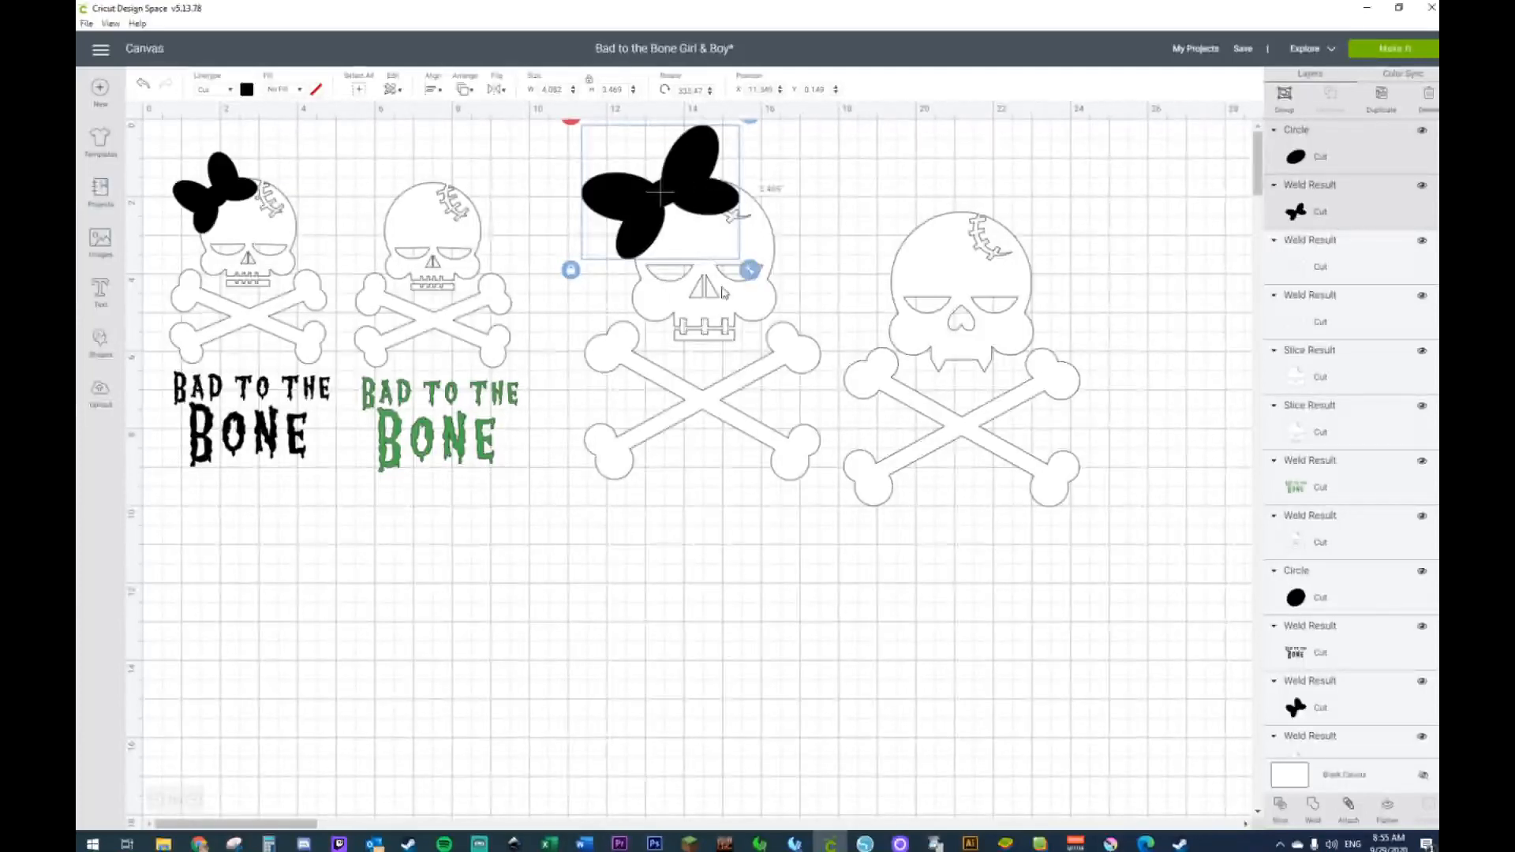
drag(750, 270, 697, 227)
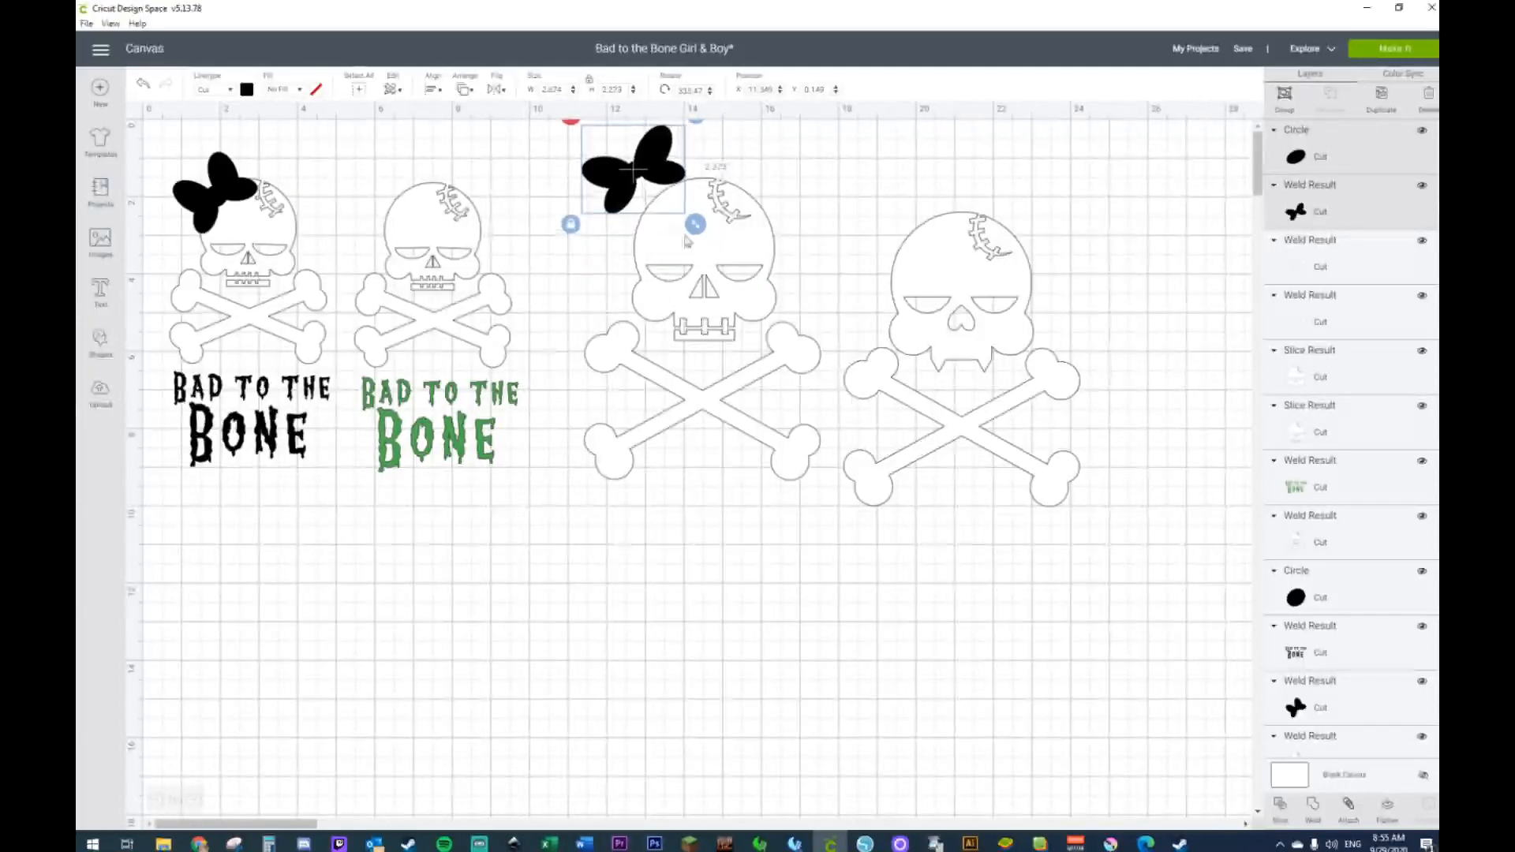
drag(629, 191, 656, 219)
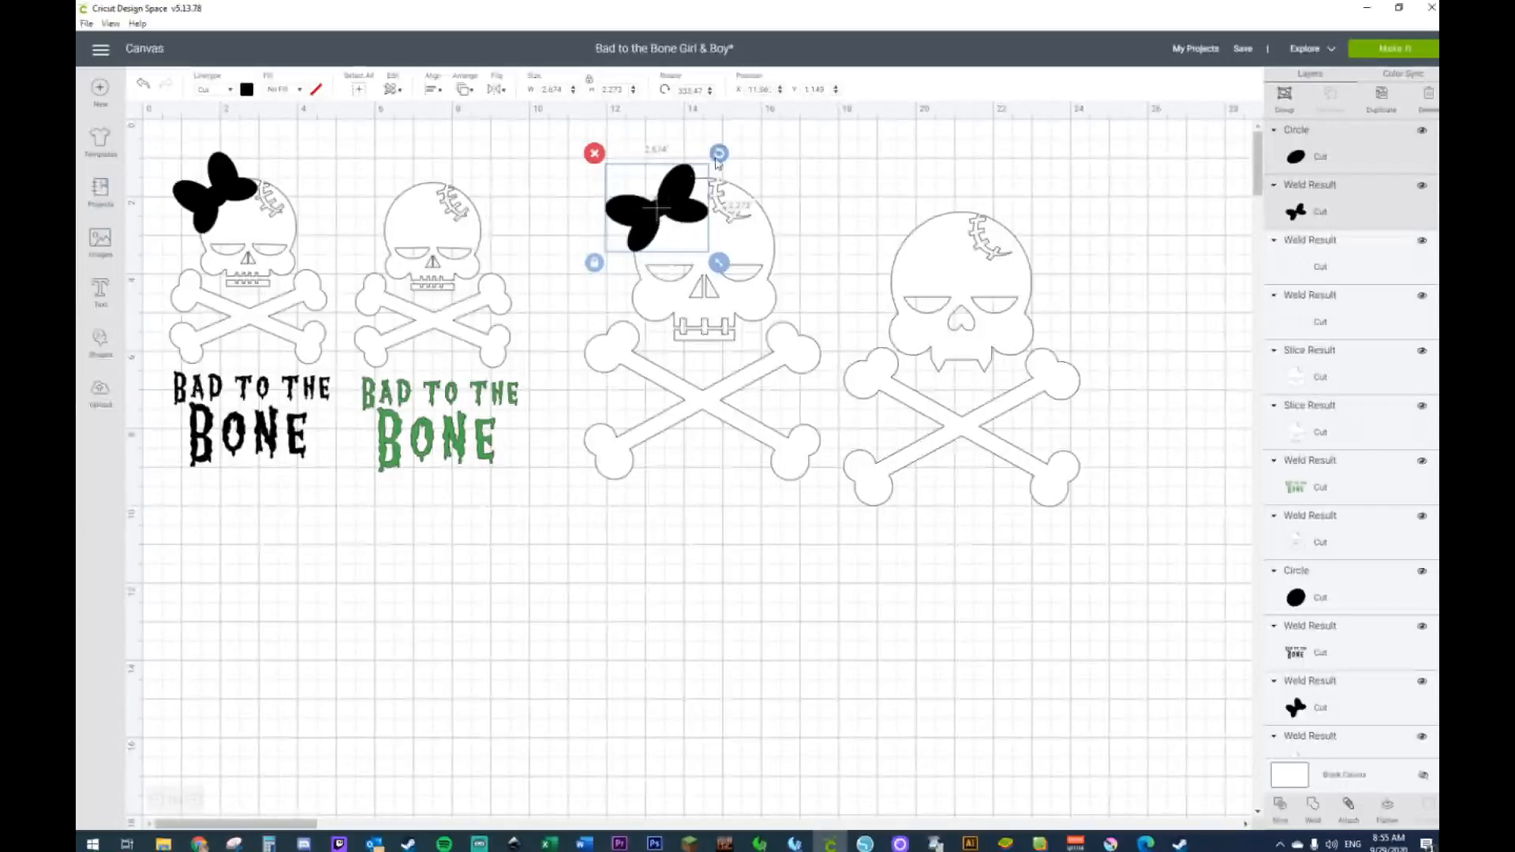
drag(719, 158, 665, 180)
click(846, 182)
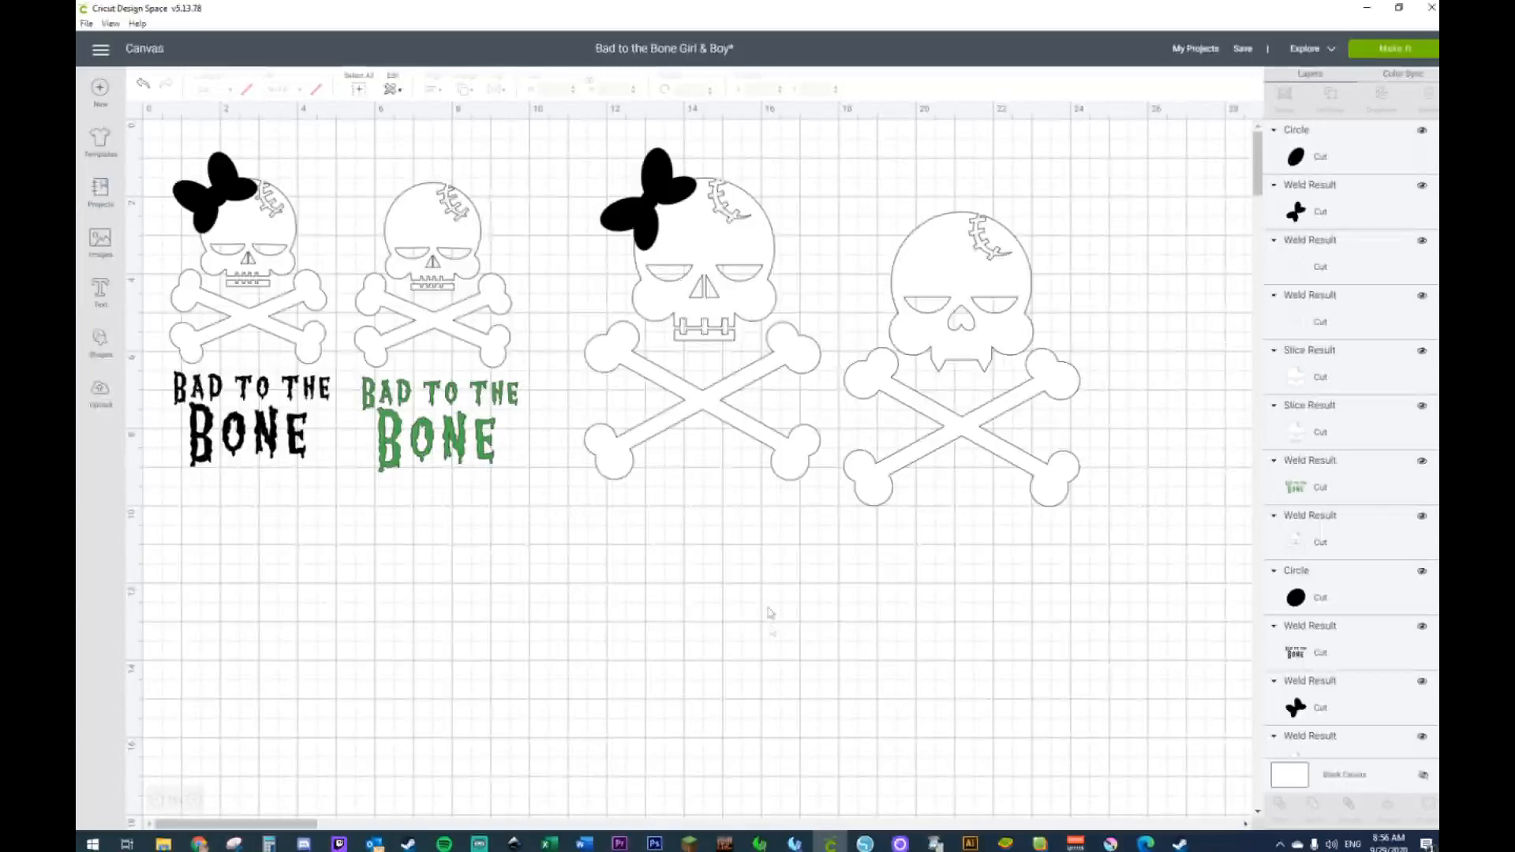
Step: Nudge the crossbones beneath the two large skulls slightly to adjust their placement
click(689, 424)
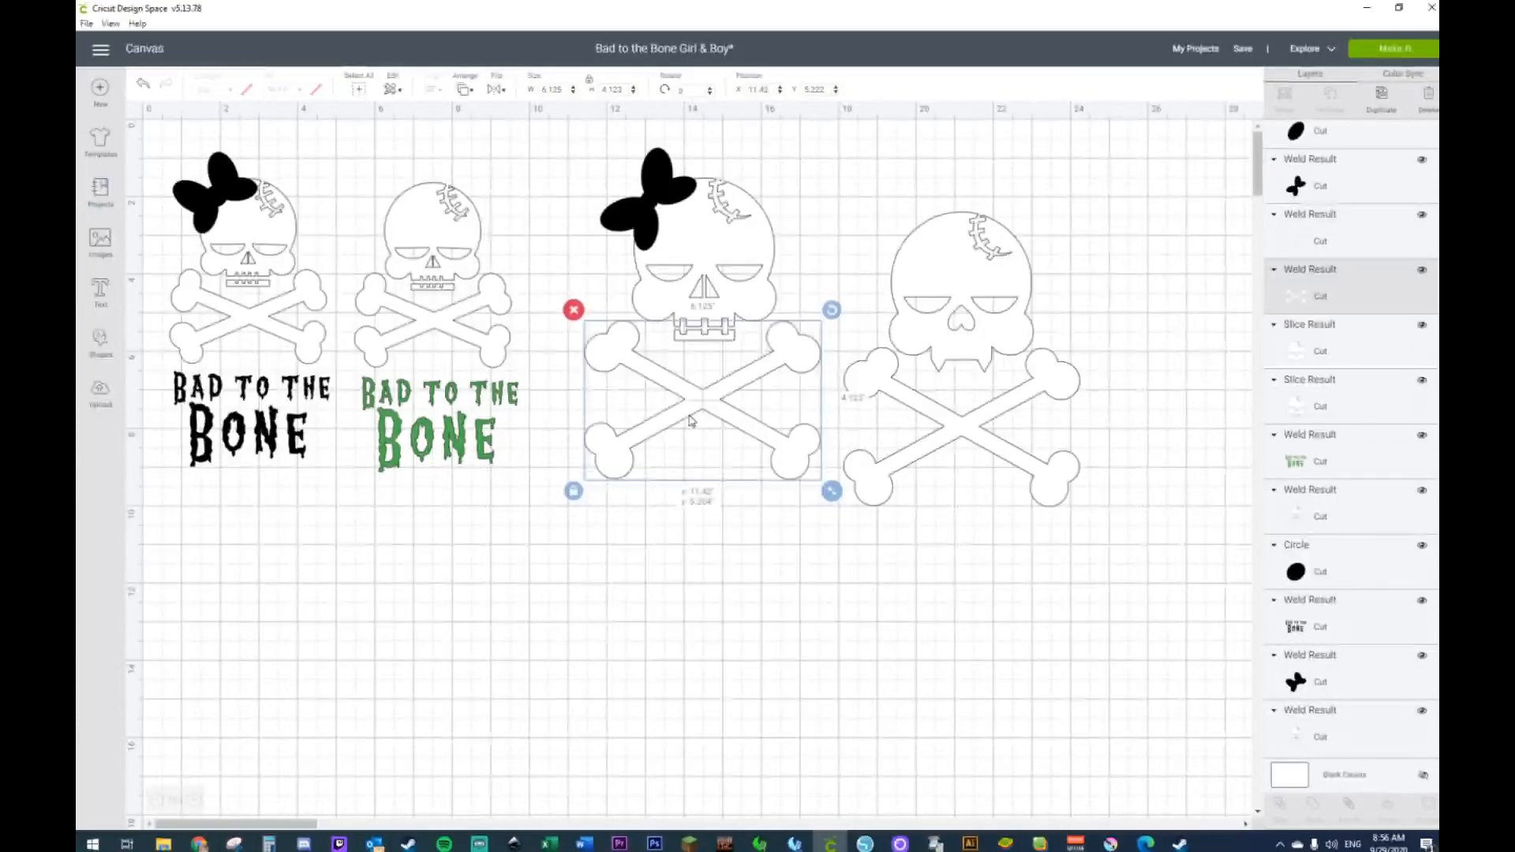
drag(932, 409, 931, 416)
click(868, 651)
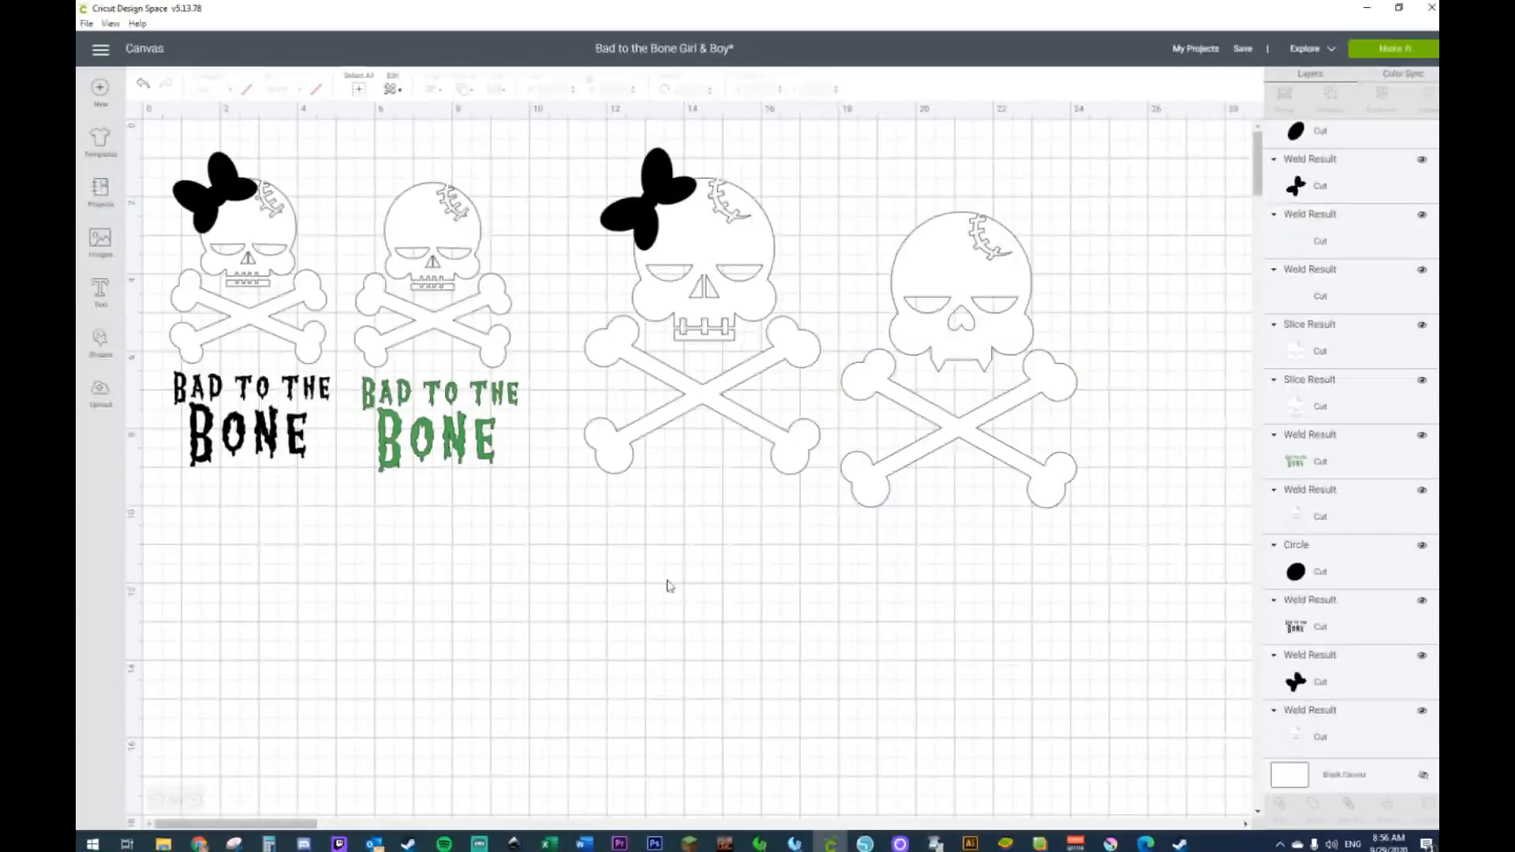
Step: Add a text object below the designs reading "To Cute To Spook", with "Spook" on a second line
click(101, 347)
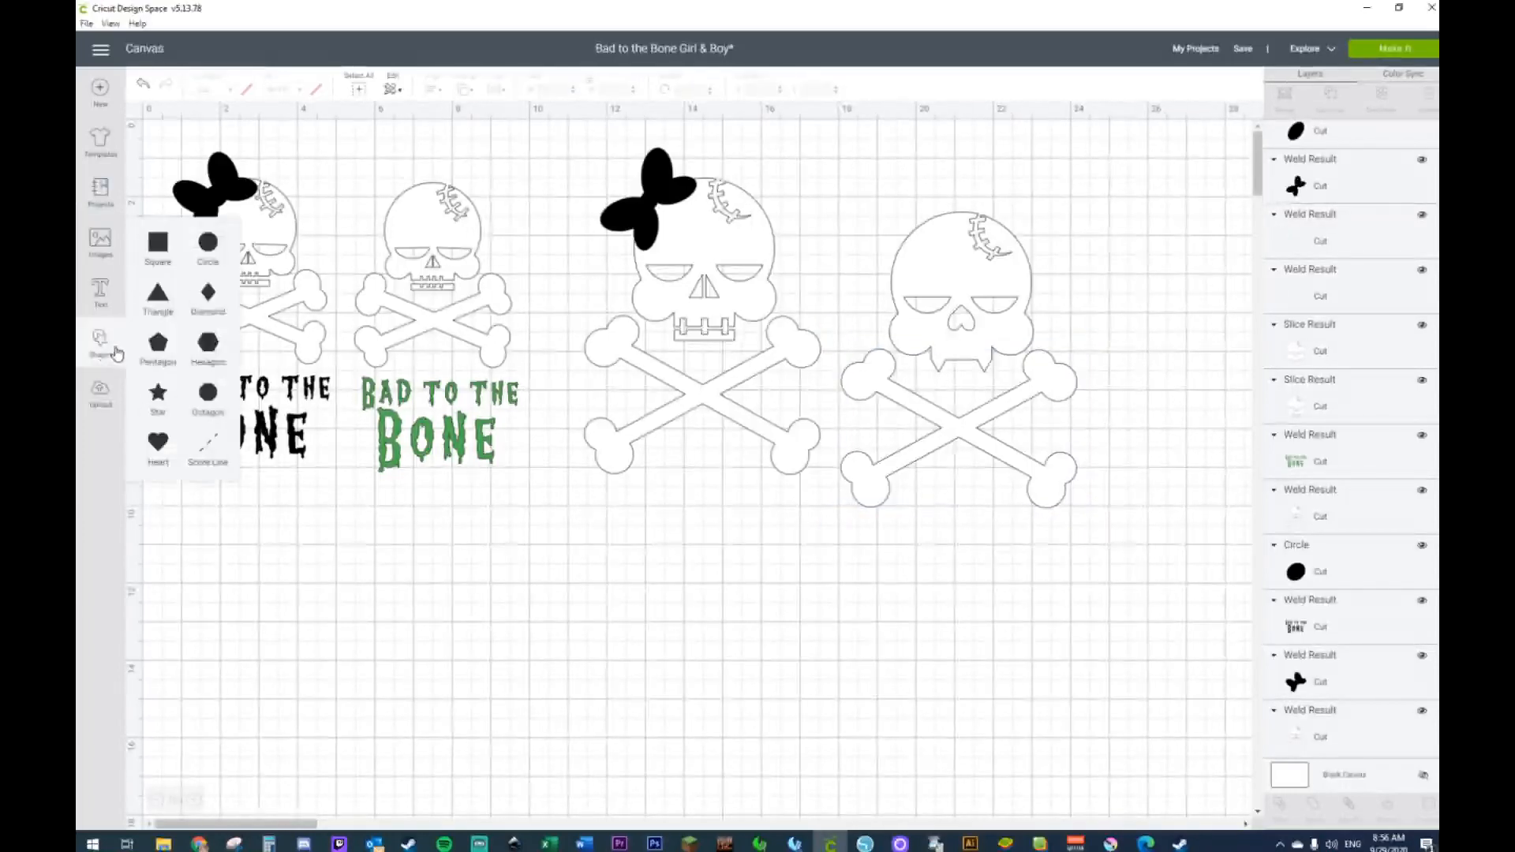
click(99, 309)
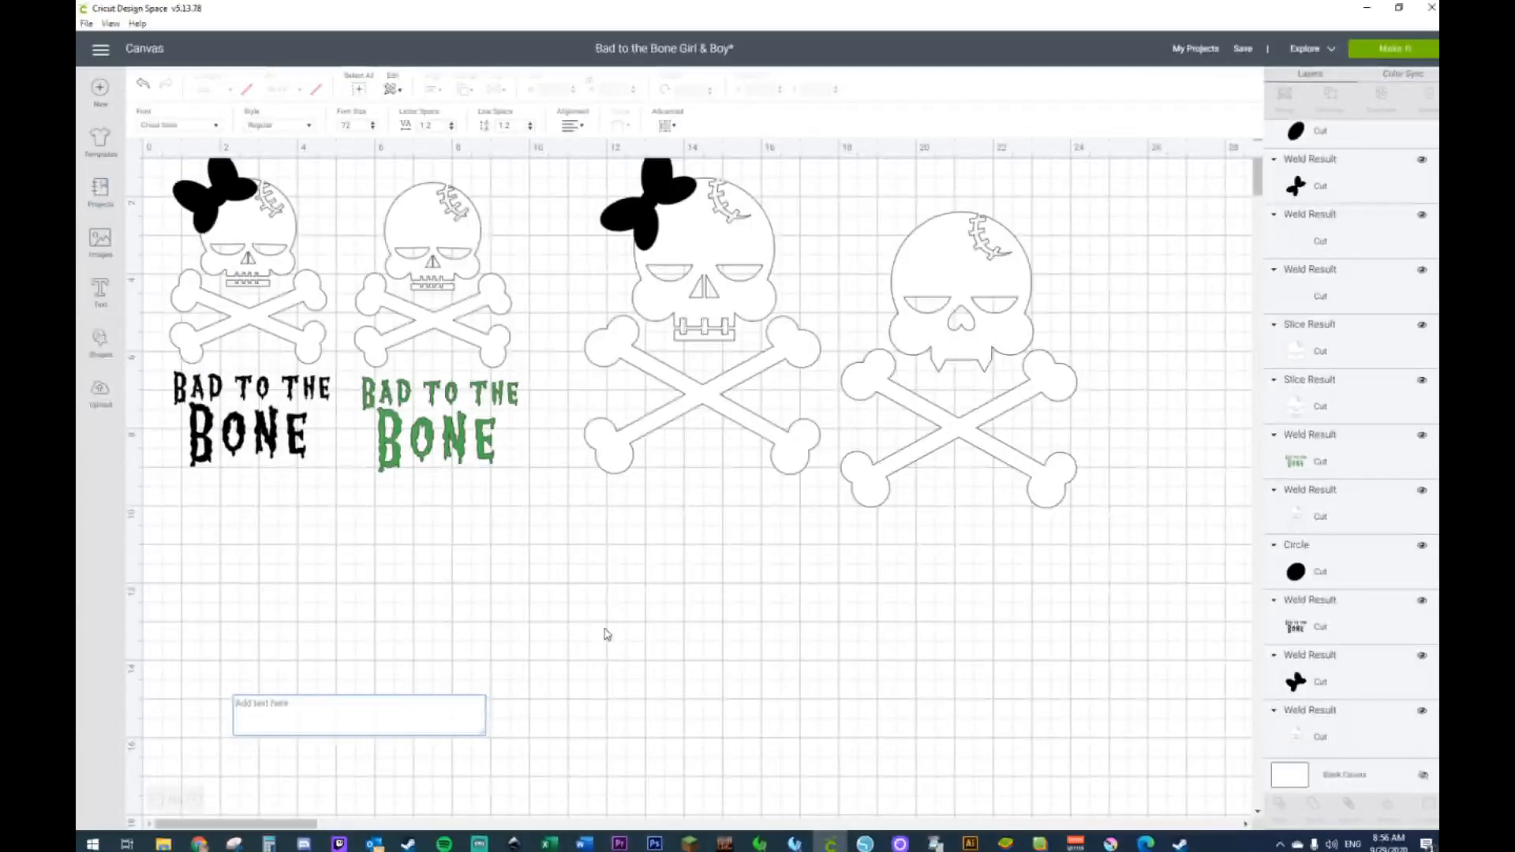
text(To)
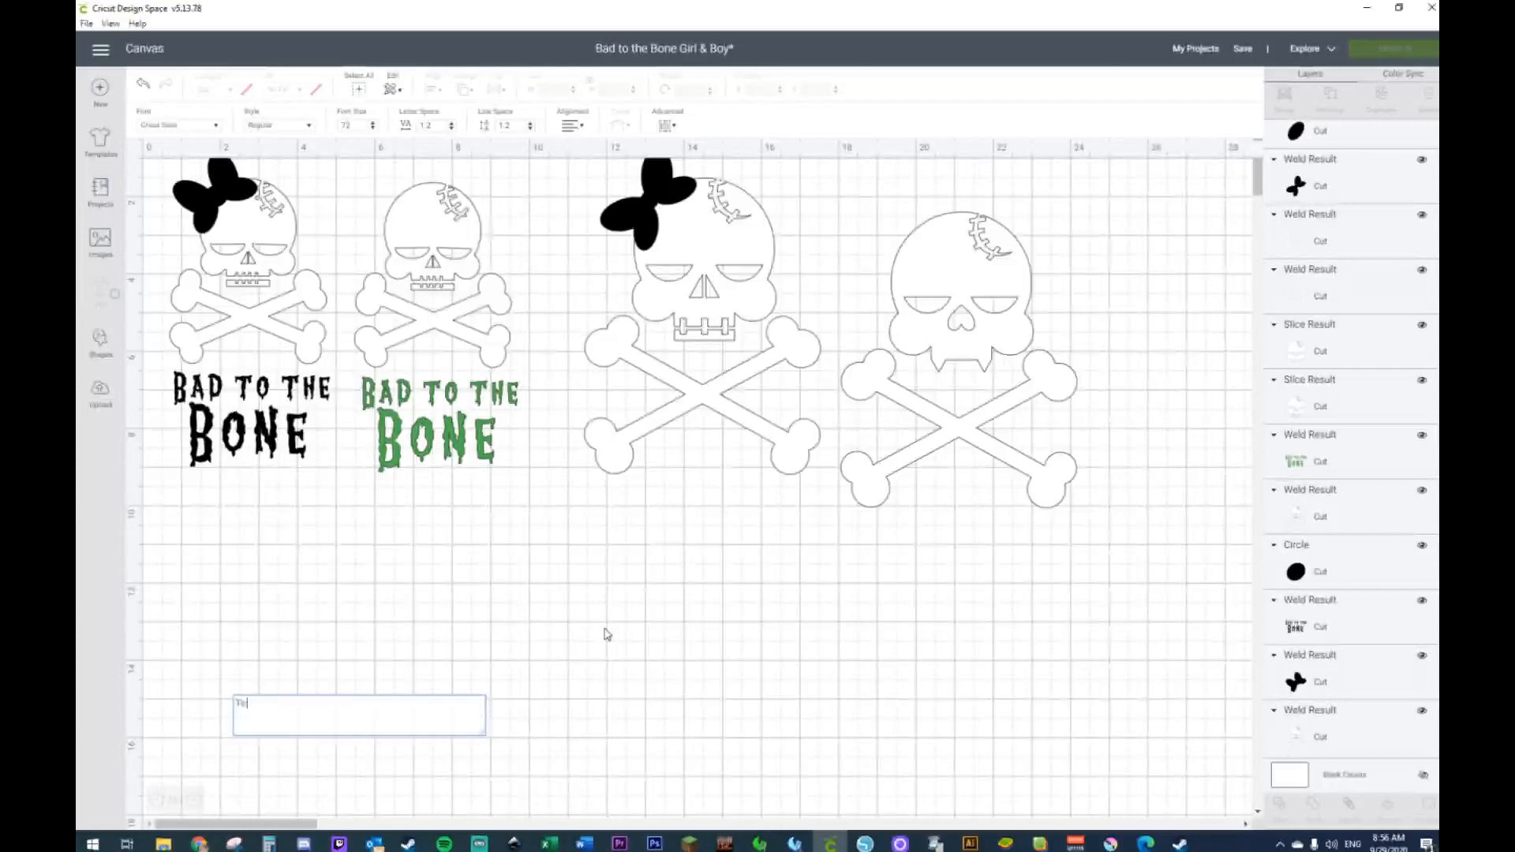
text( Cute To spo)
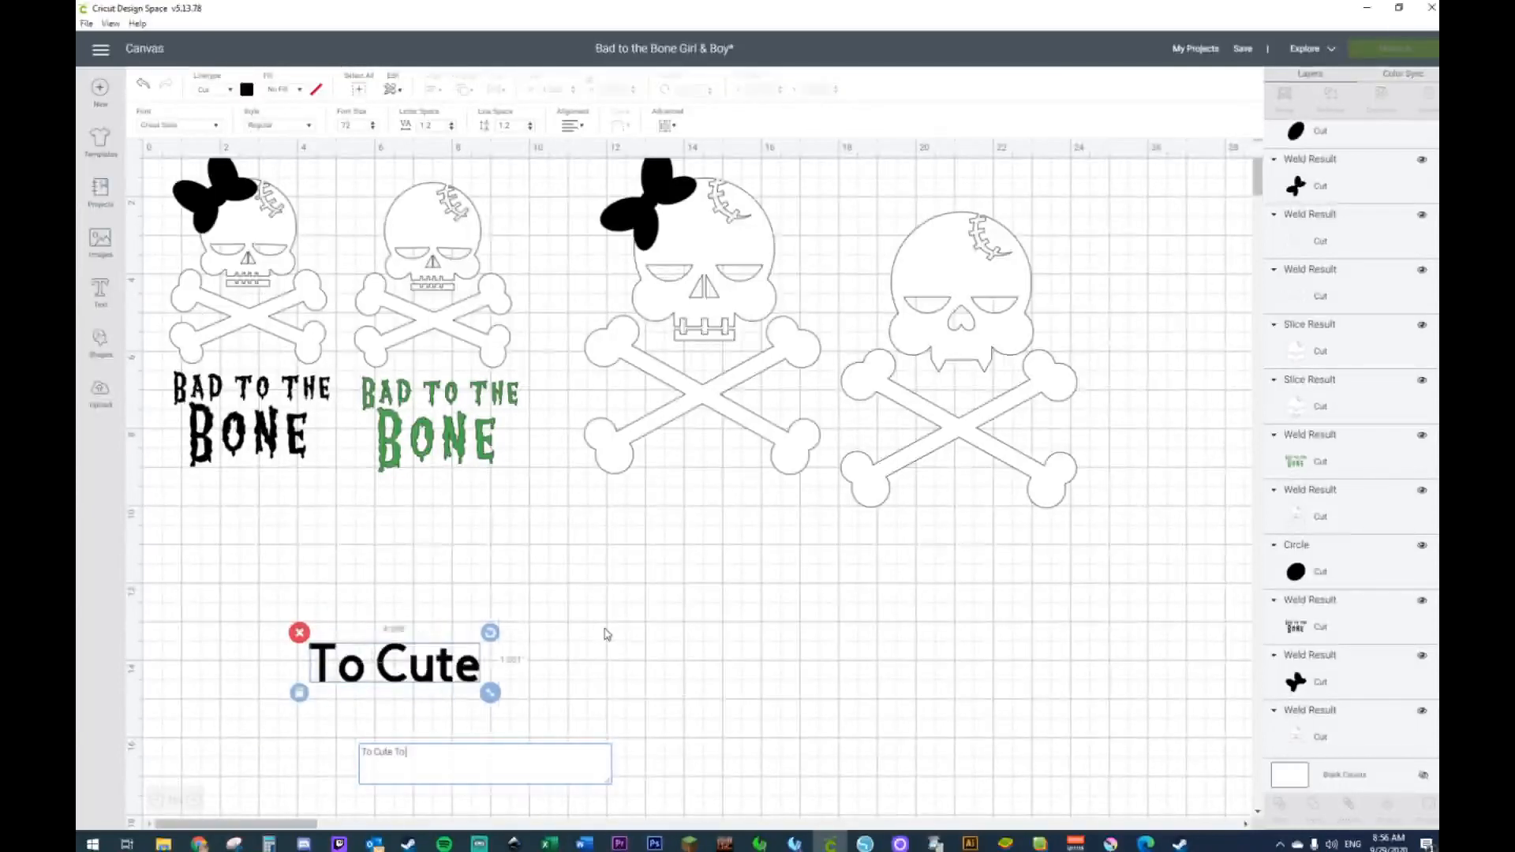
key(BackSpace)
key(BackSpace)
key(BackSpace)
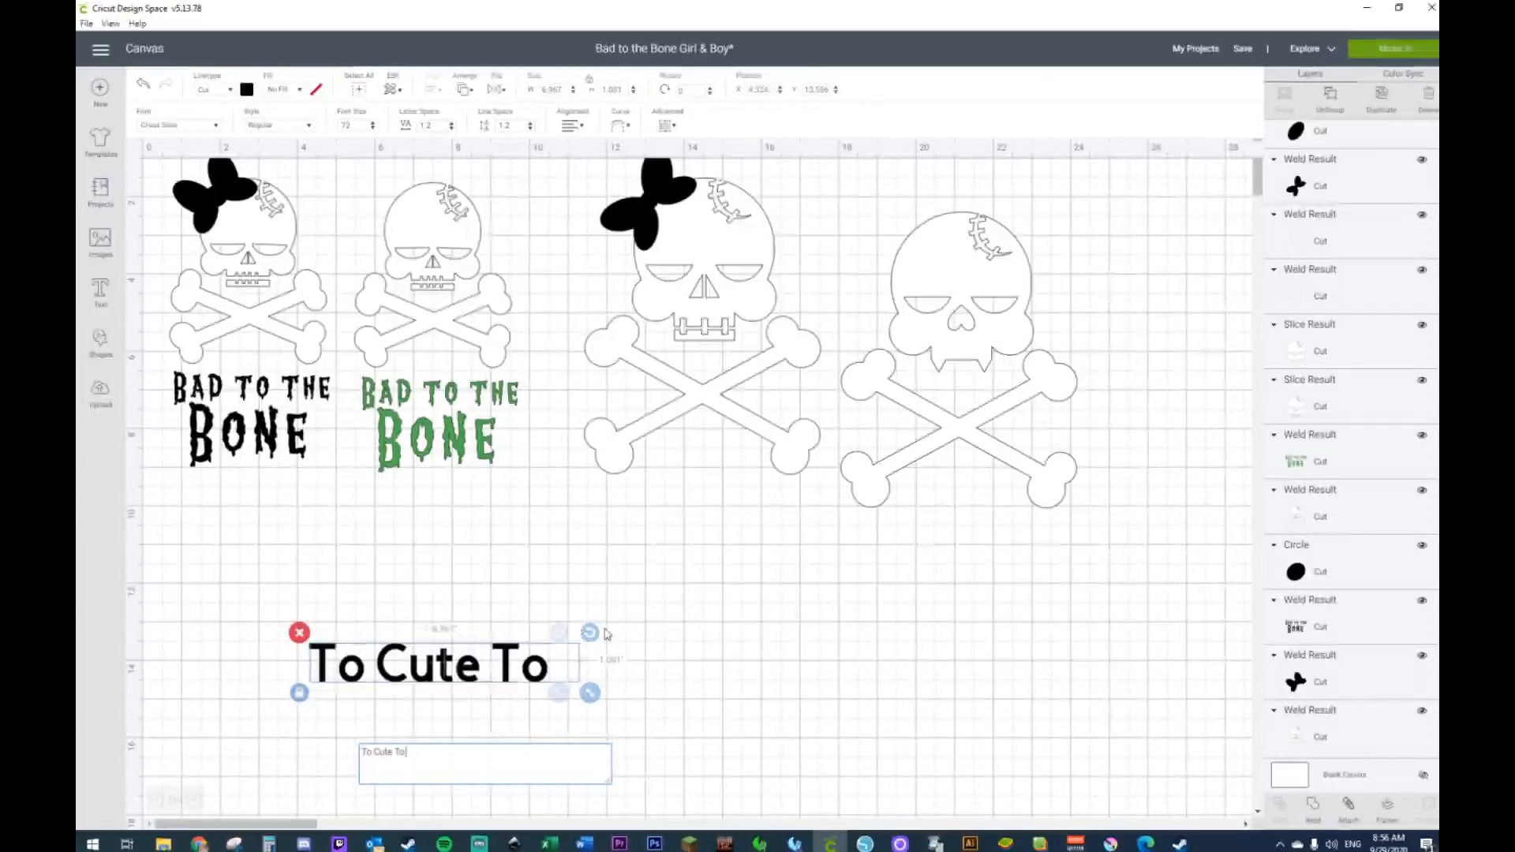
text(Spook)
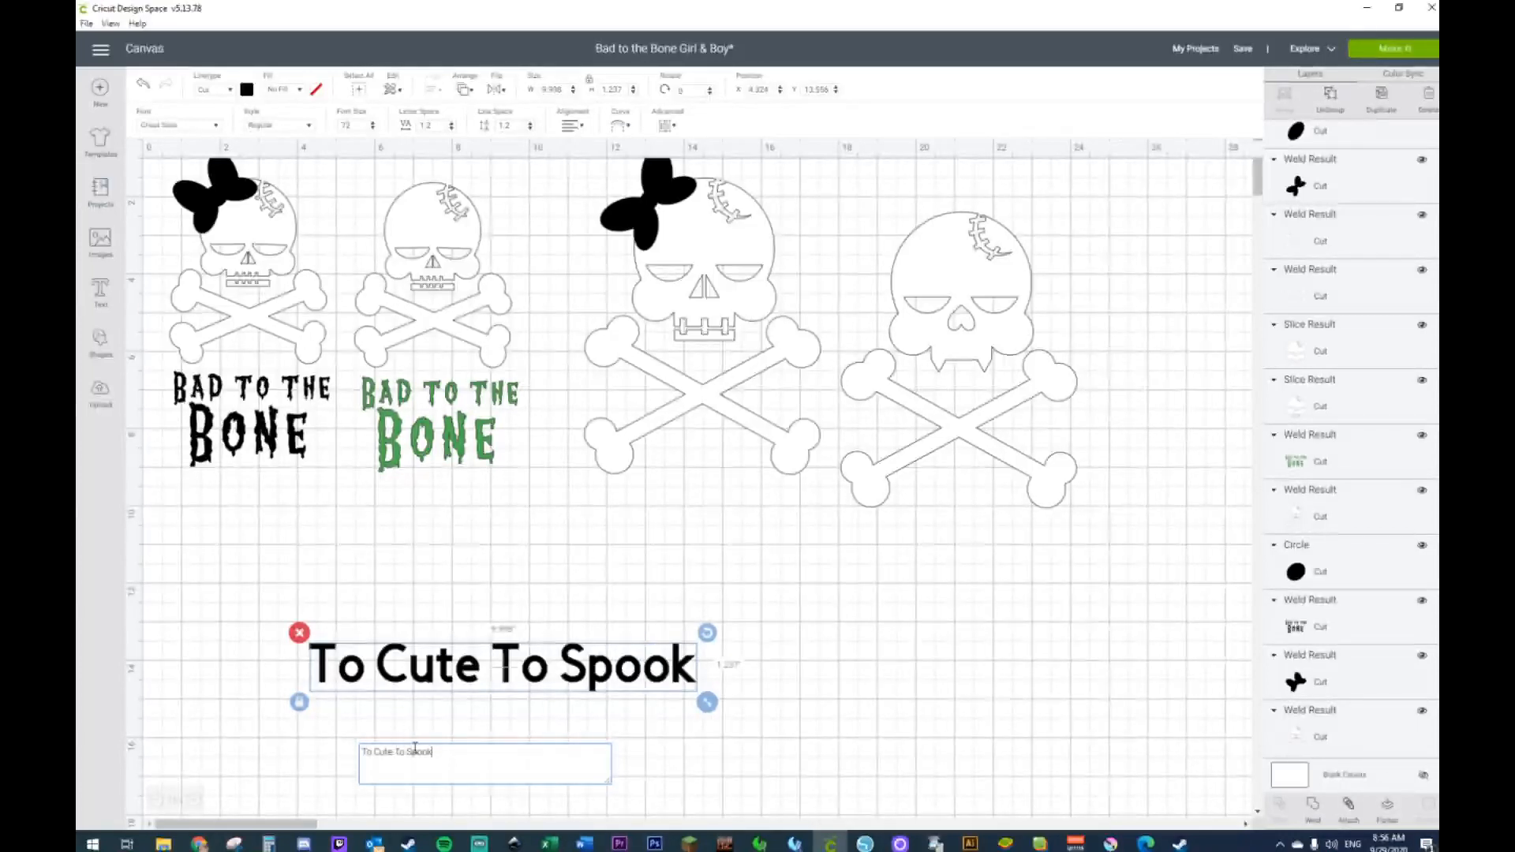
key(Return)
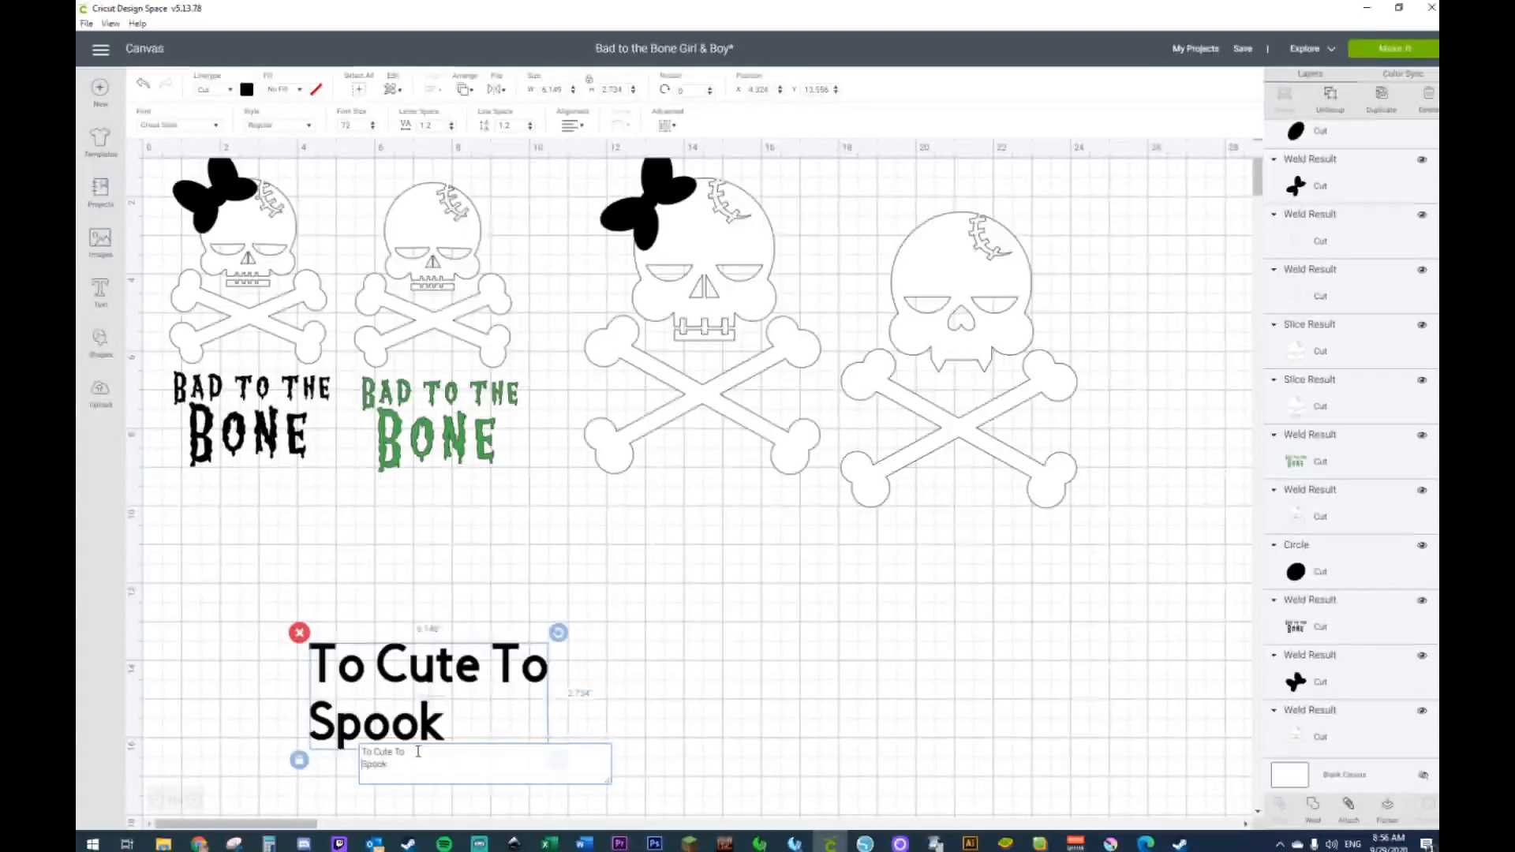
click(493, 714)
click(482, 680)
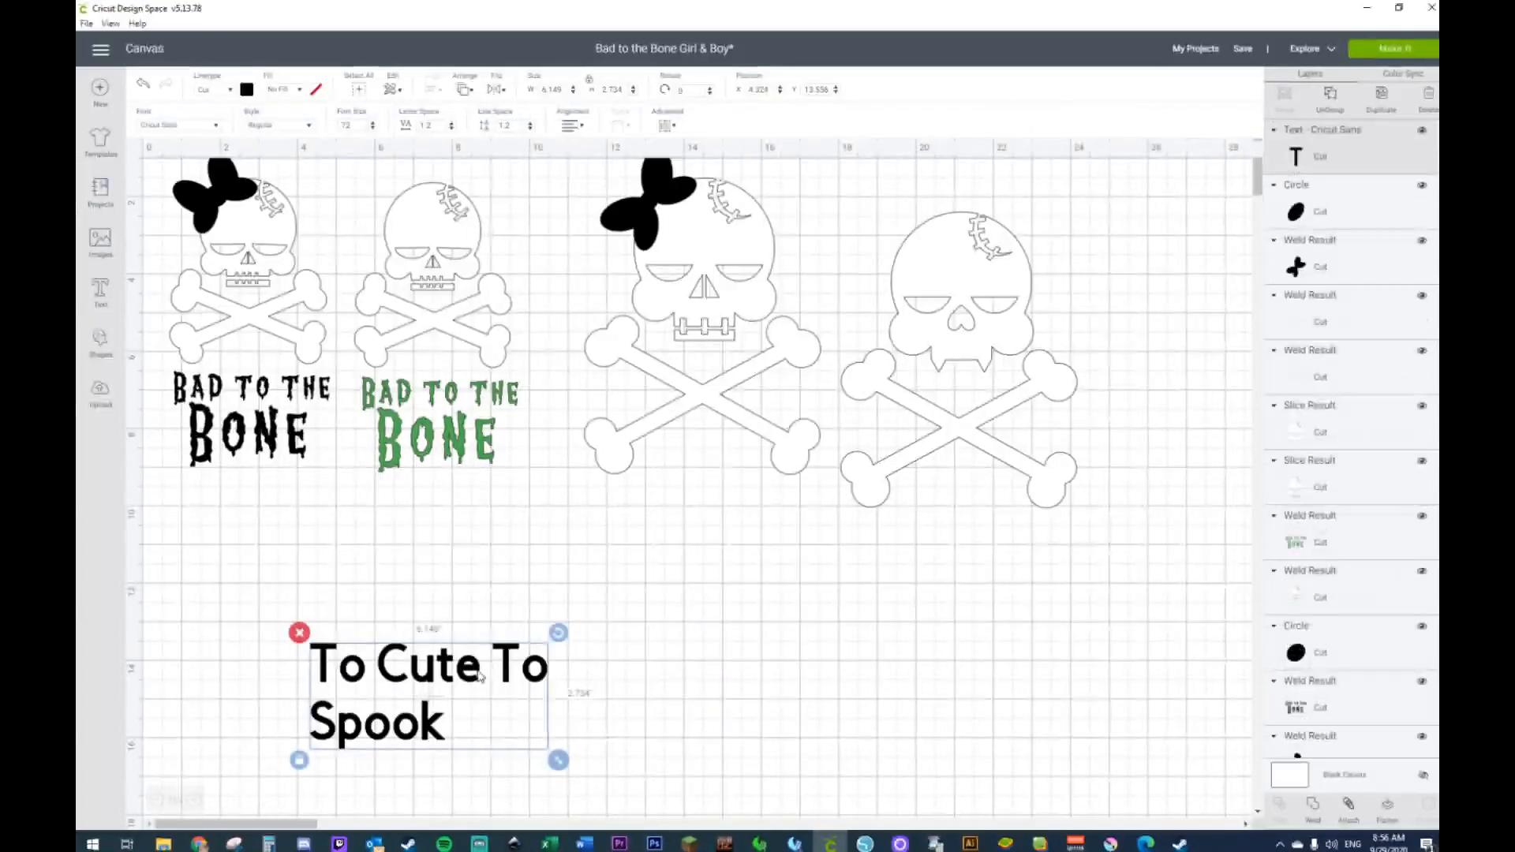
Step: Center-align the "To Cute To Spook" text and place it beneath the square-toothed large skull's crossbones
click(575, 128)
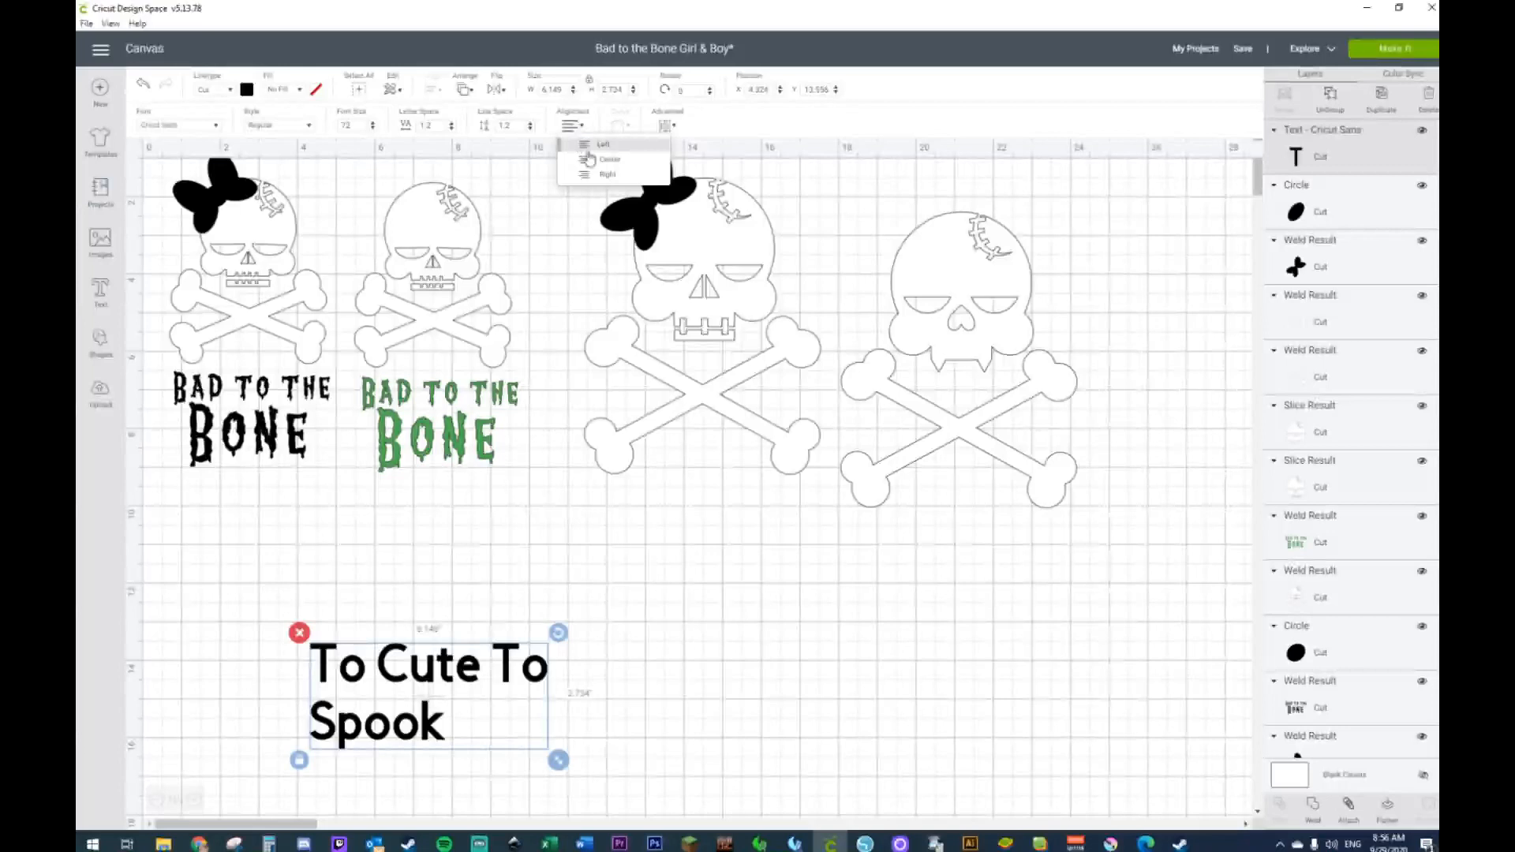
click(592, 162)
drag(412, 703, 641, 621)
drag(489, 673, 725, 604)
drag(442, 682, 716, 524)
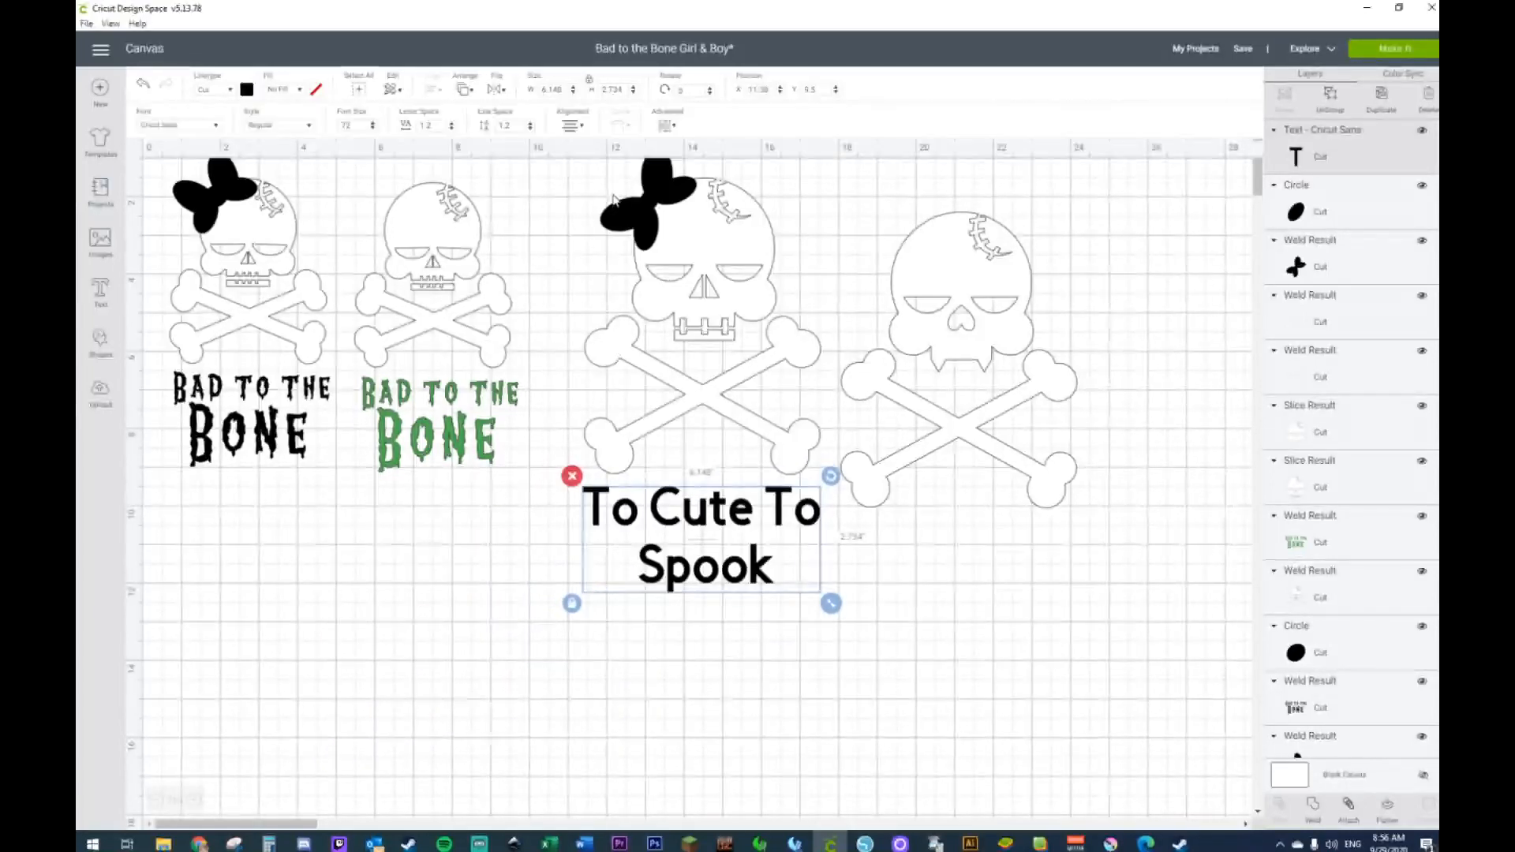
Step: Move the black bow from the square-toothed skull onto the upper left of the fanged skull
click(659, 223)
drag(612, 218, 874, 251)
click(980, 613)
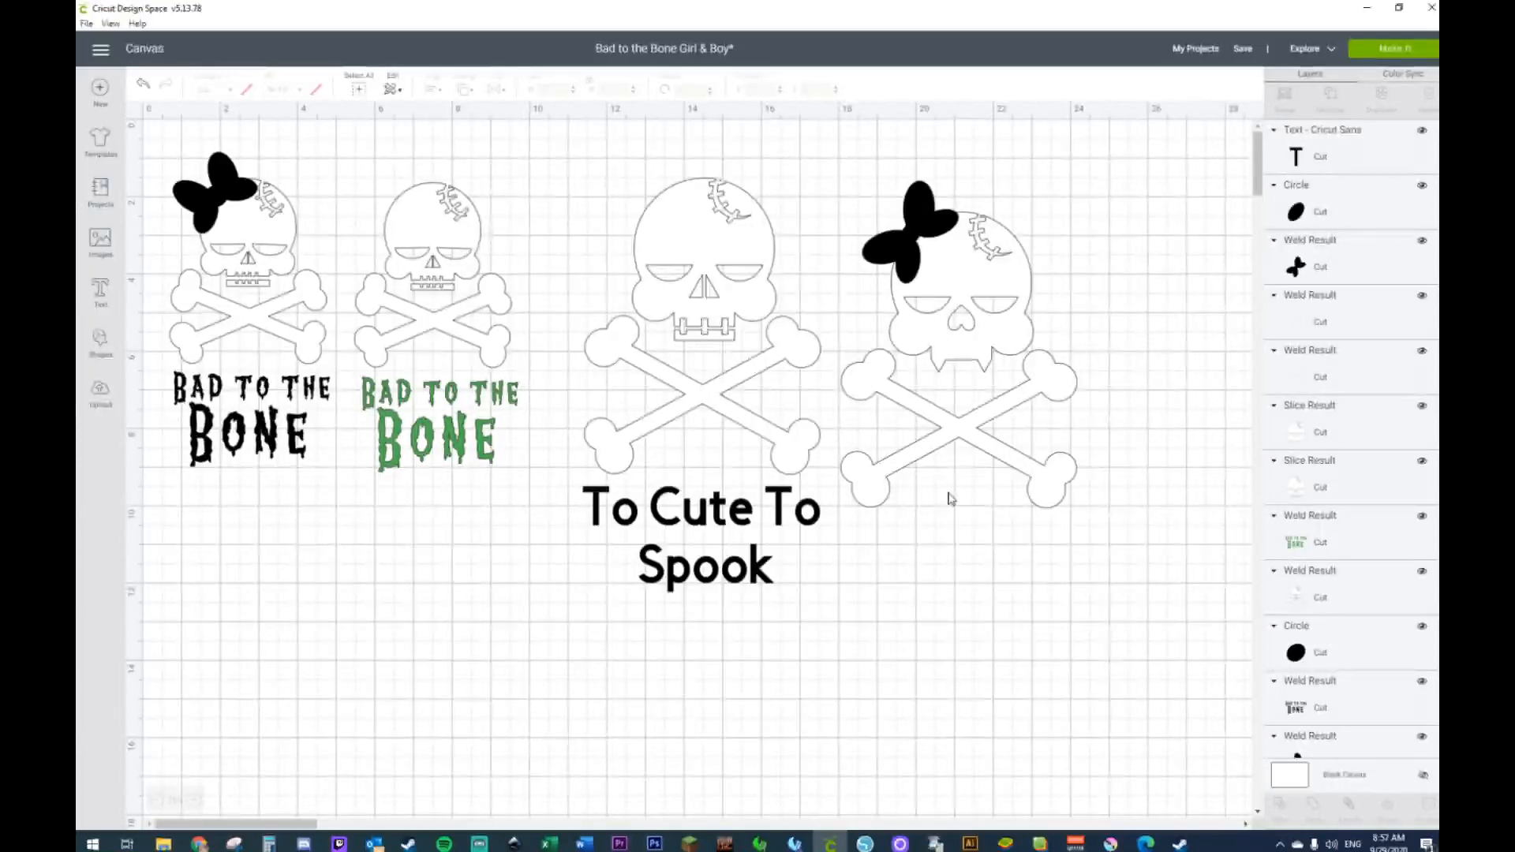
Step: Reshape the crossbones beneath the fanged skull to about 6.402 by 3.604 inches and center them under it
click(944, 444)
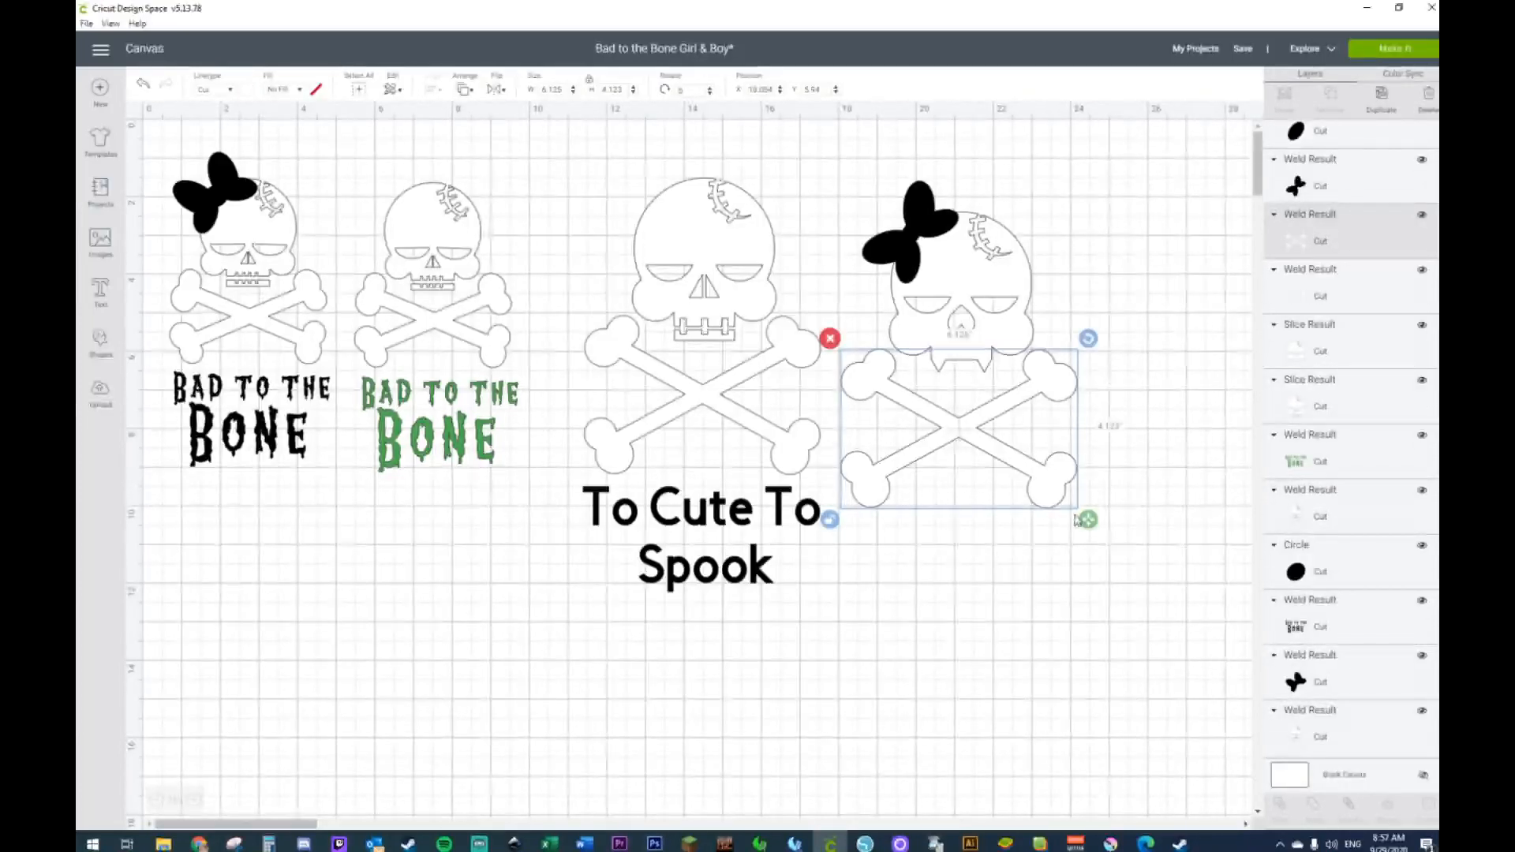
drag(1087, 519, 1098, 500)
drag(944, 419, 940, 429)
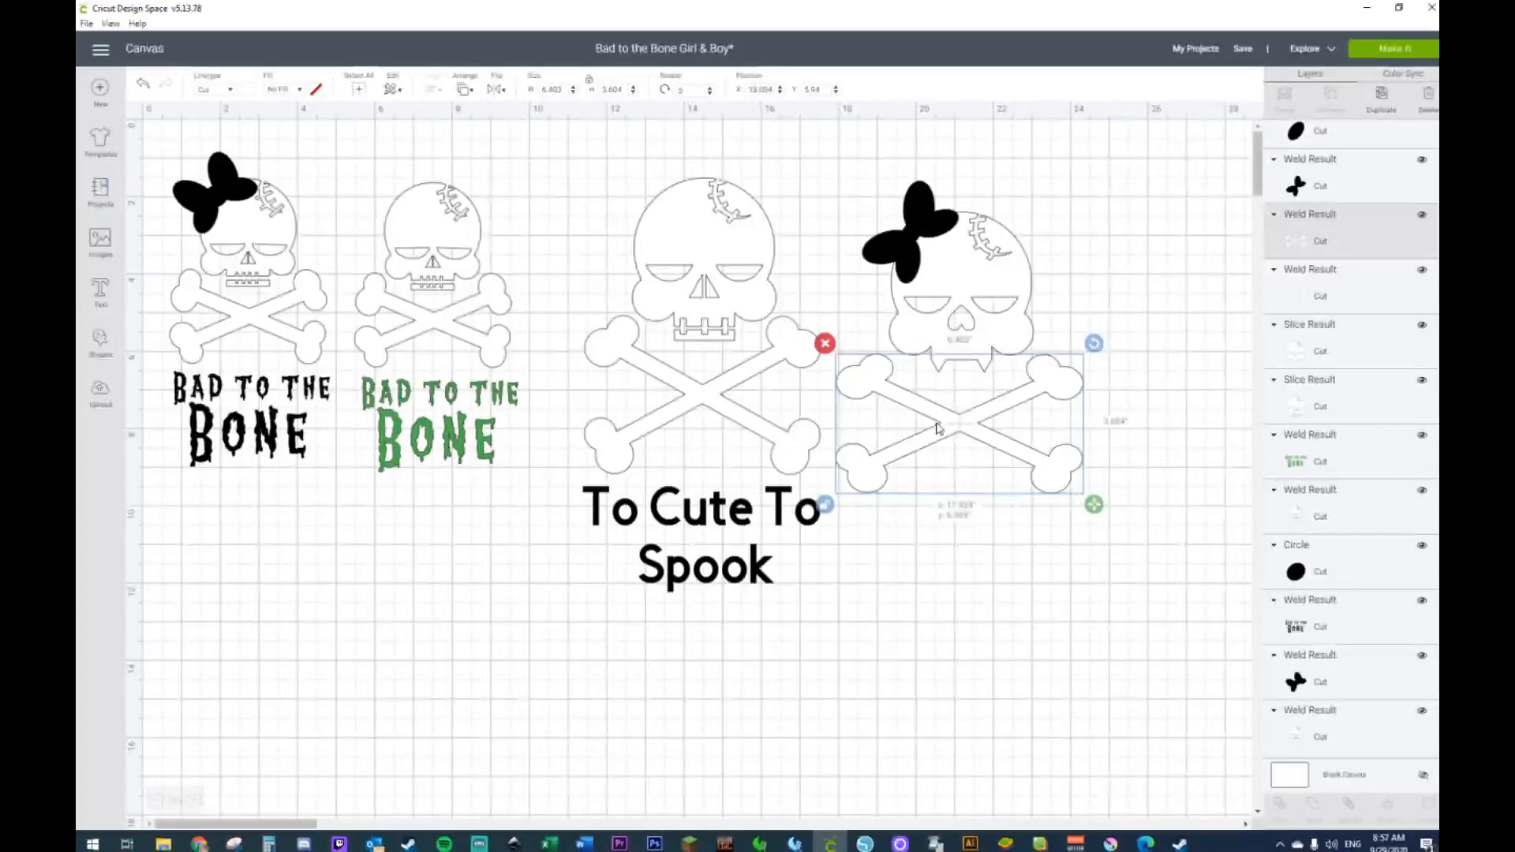
Step: Delete the square-toothed large skull with its crossbones and both small Bad to the Bone designs, keeping the fanged skull design and the "To Cute To Spook" text
drag(591, 155, 751, 400)
key(Delete)
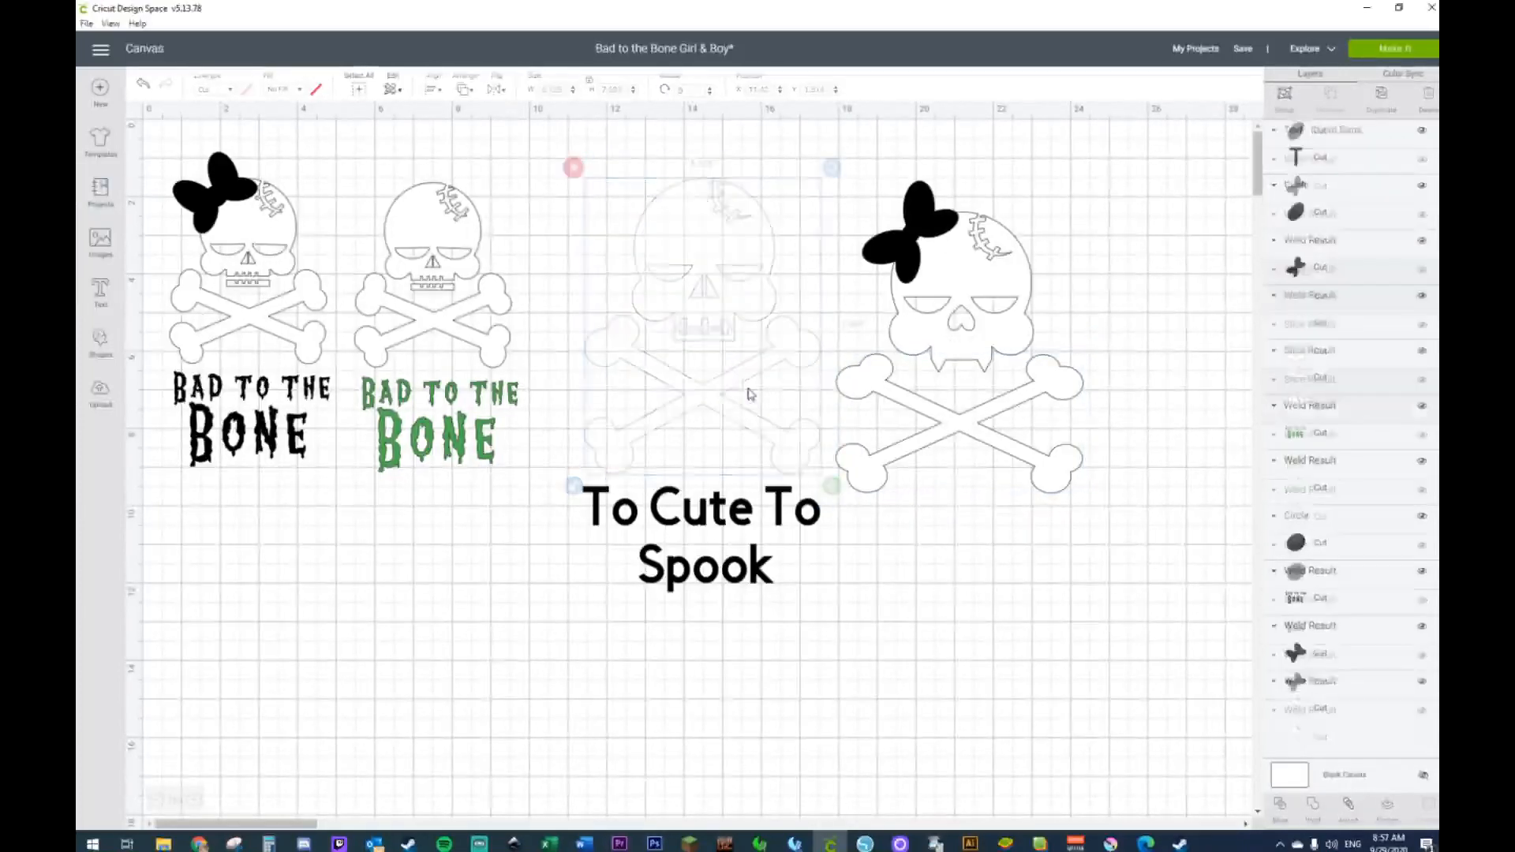
drag(586, 208, 274, 486)
key(Delete)
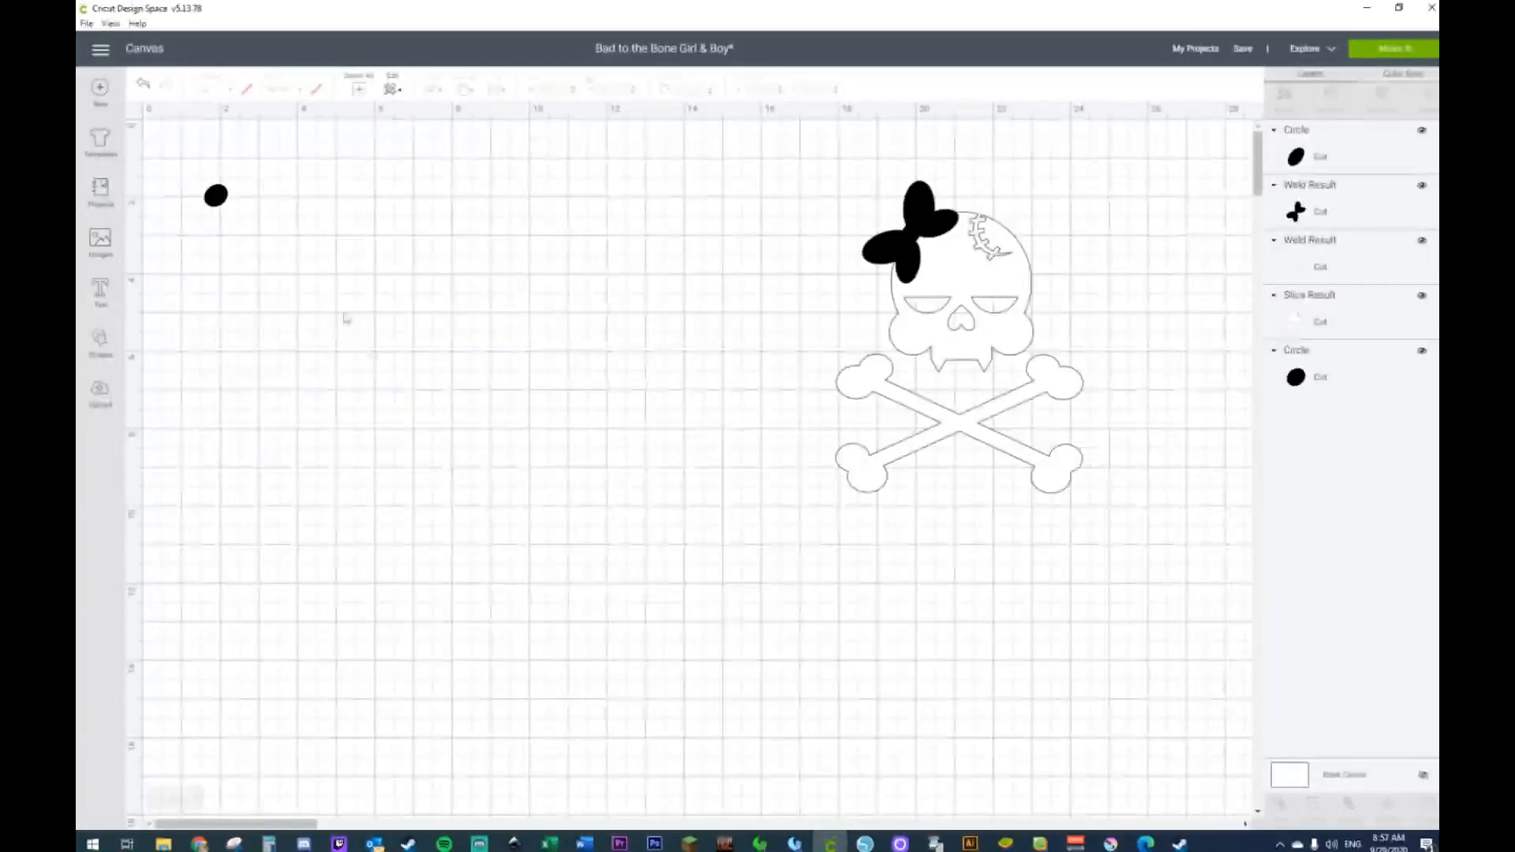
click(145, 86)
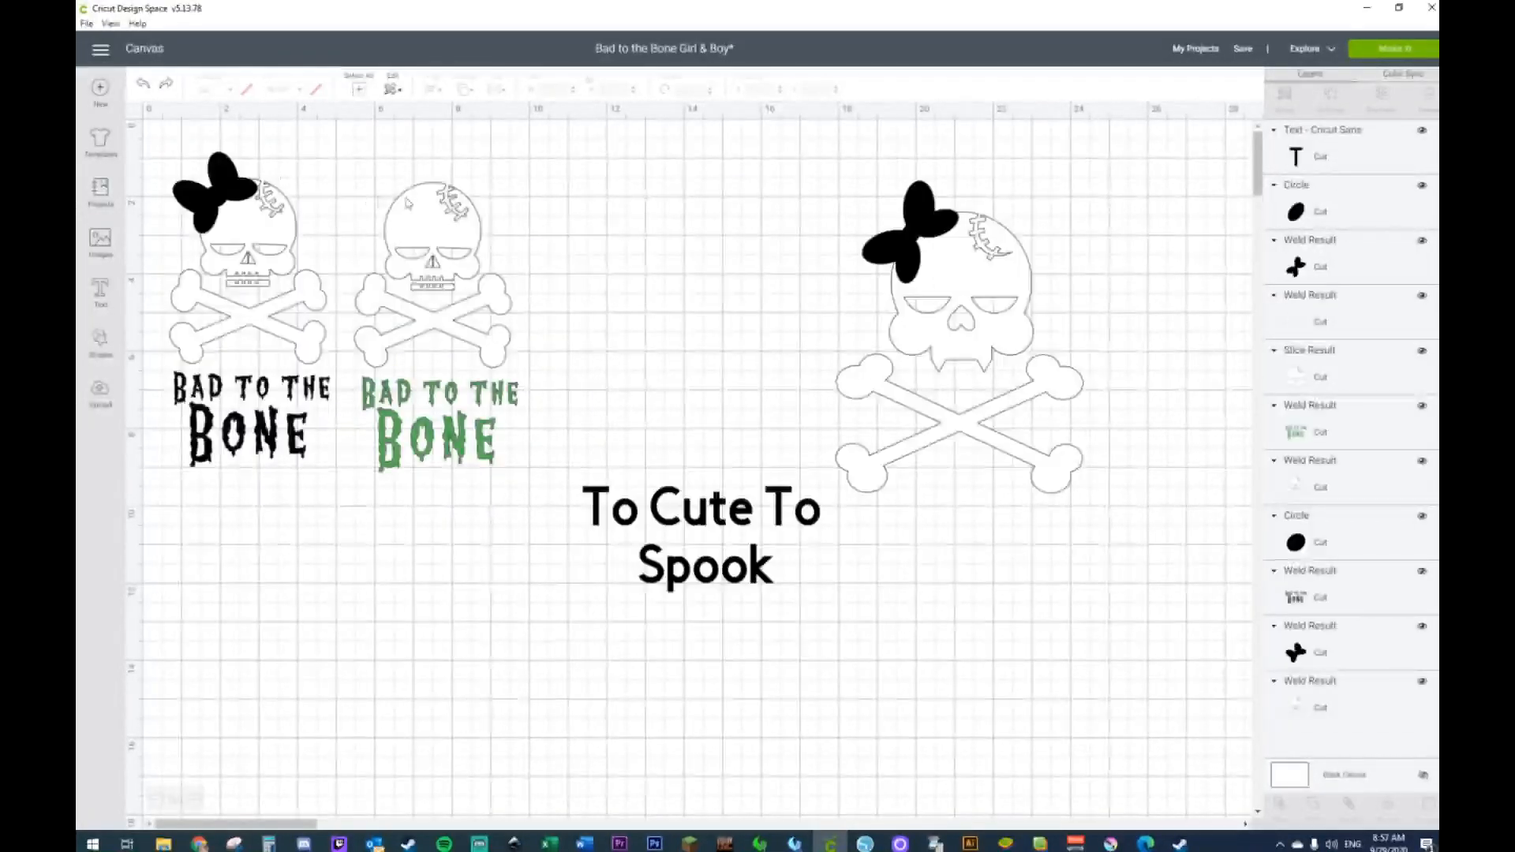
key(Delete)
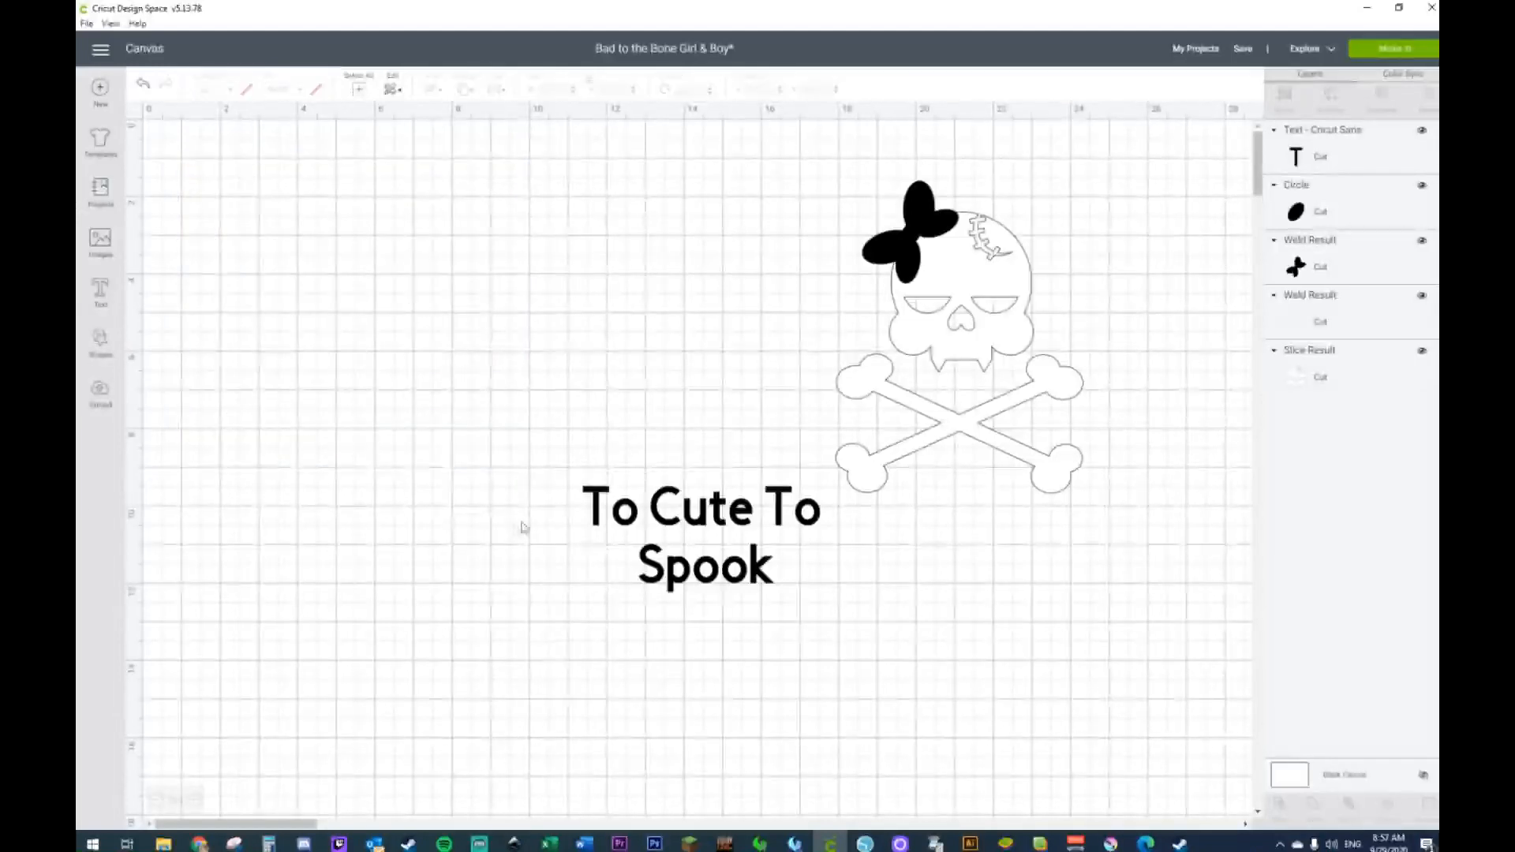
Step: Move the fanged skull design to the canvas's upper left and place the "To Cute To Spook" text beneath its crossbones
drag(784, 175, 383, 282)
drag(376, 274, 351, 268)
click(665, 418)
drag(699, 531, 342, 517)
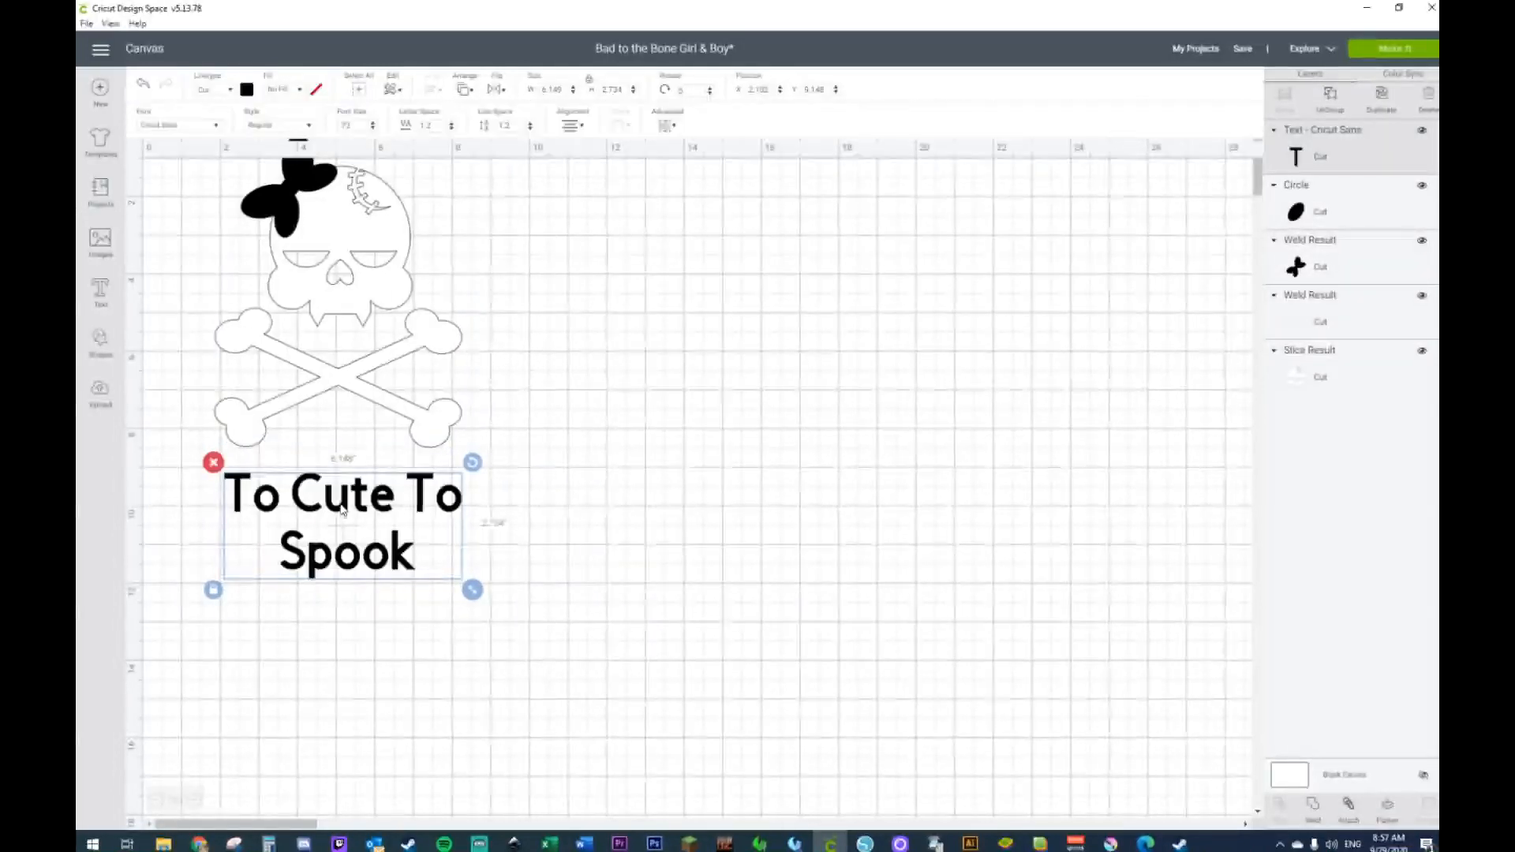
Step: Set the "To Cute To Spook" text's font to 1313 MockingbiRd Lane
click(177, 130)
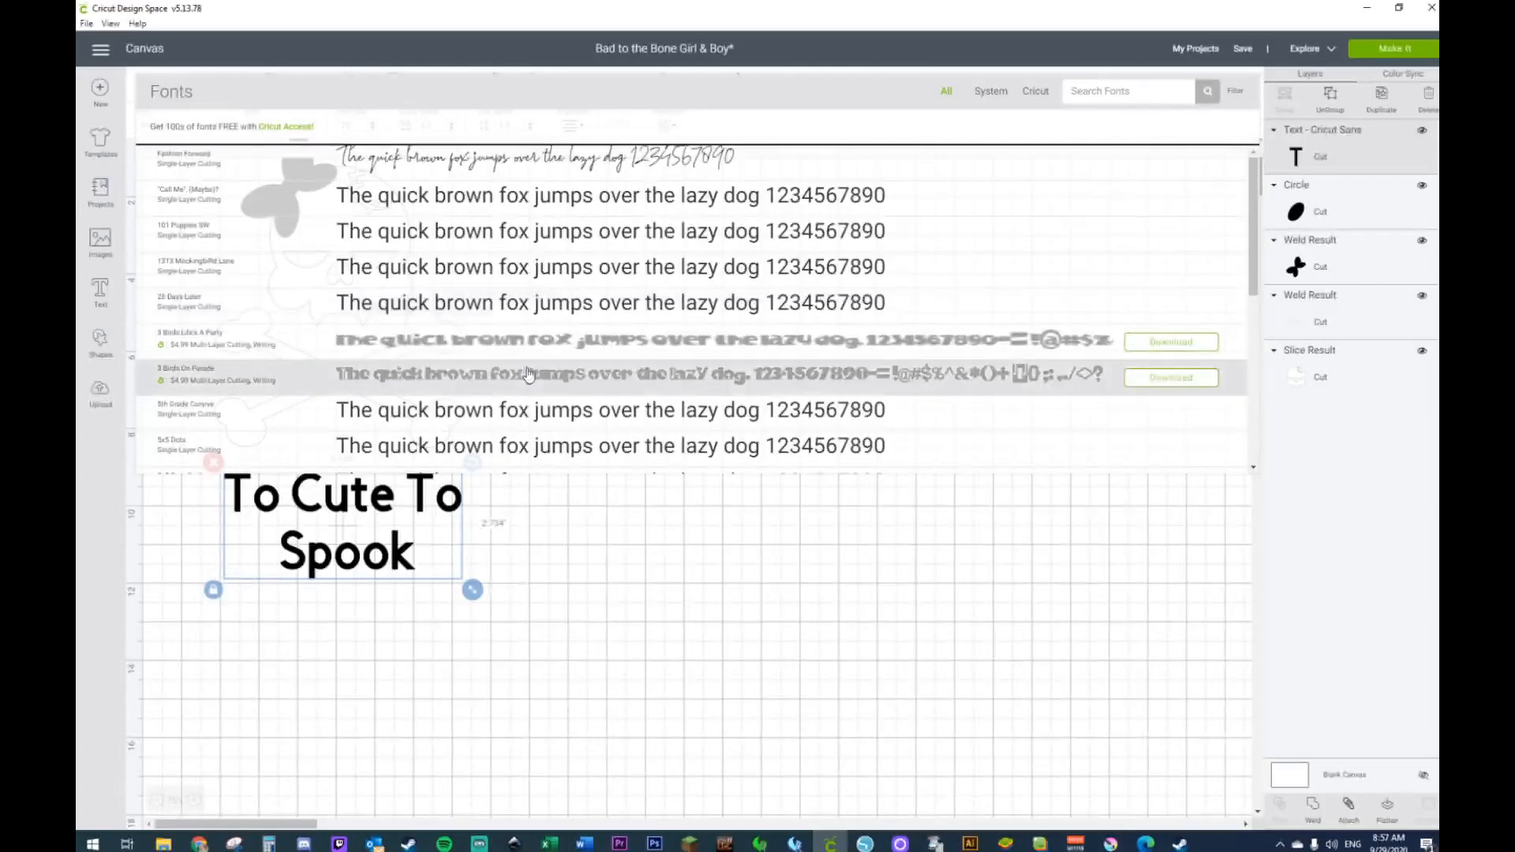
click(355, 272)
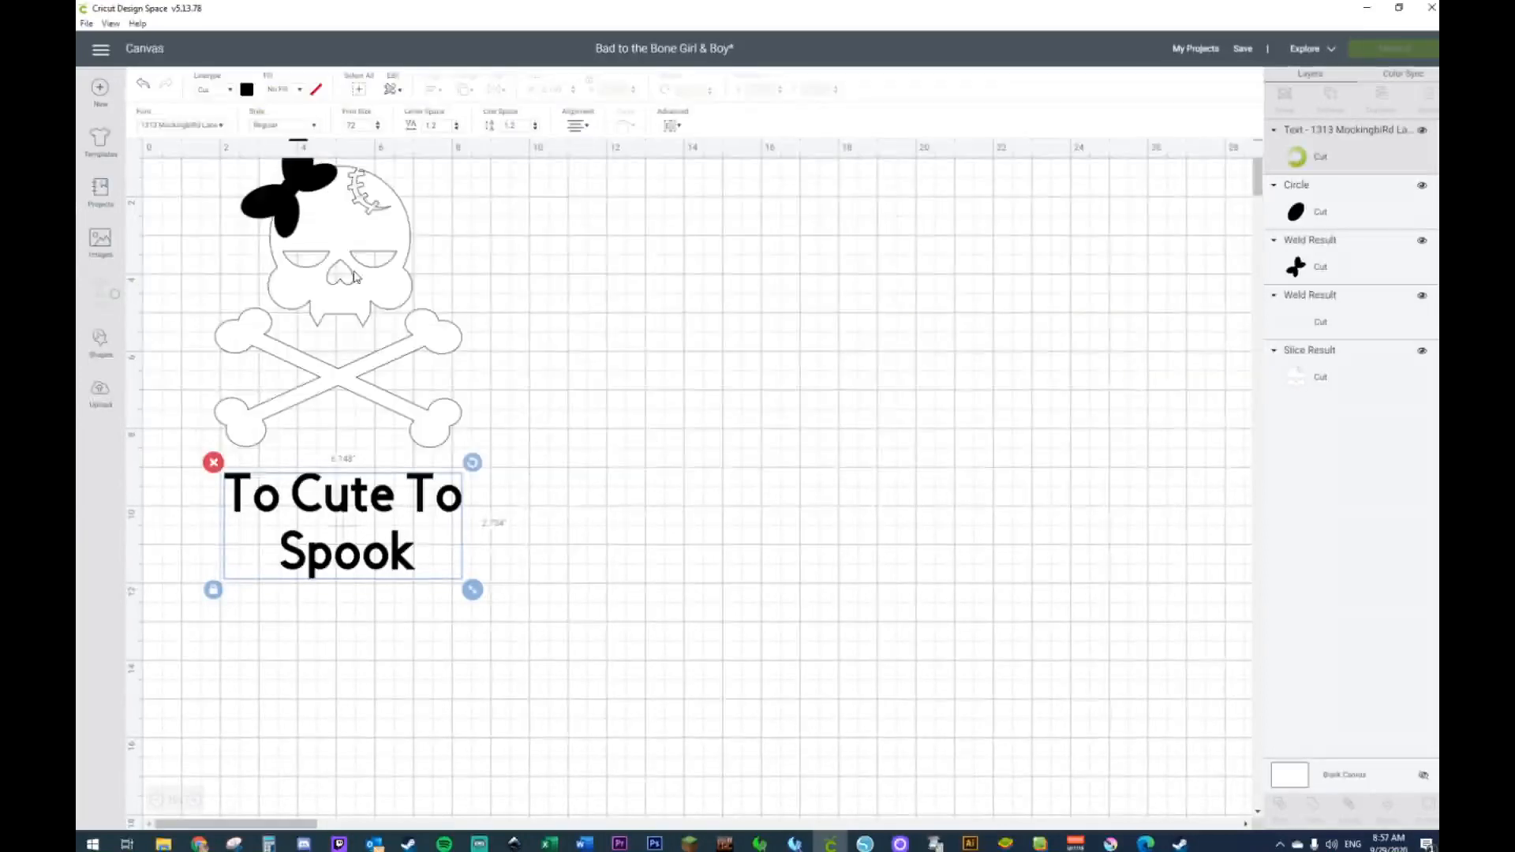
click(363, 511)
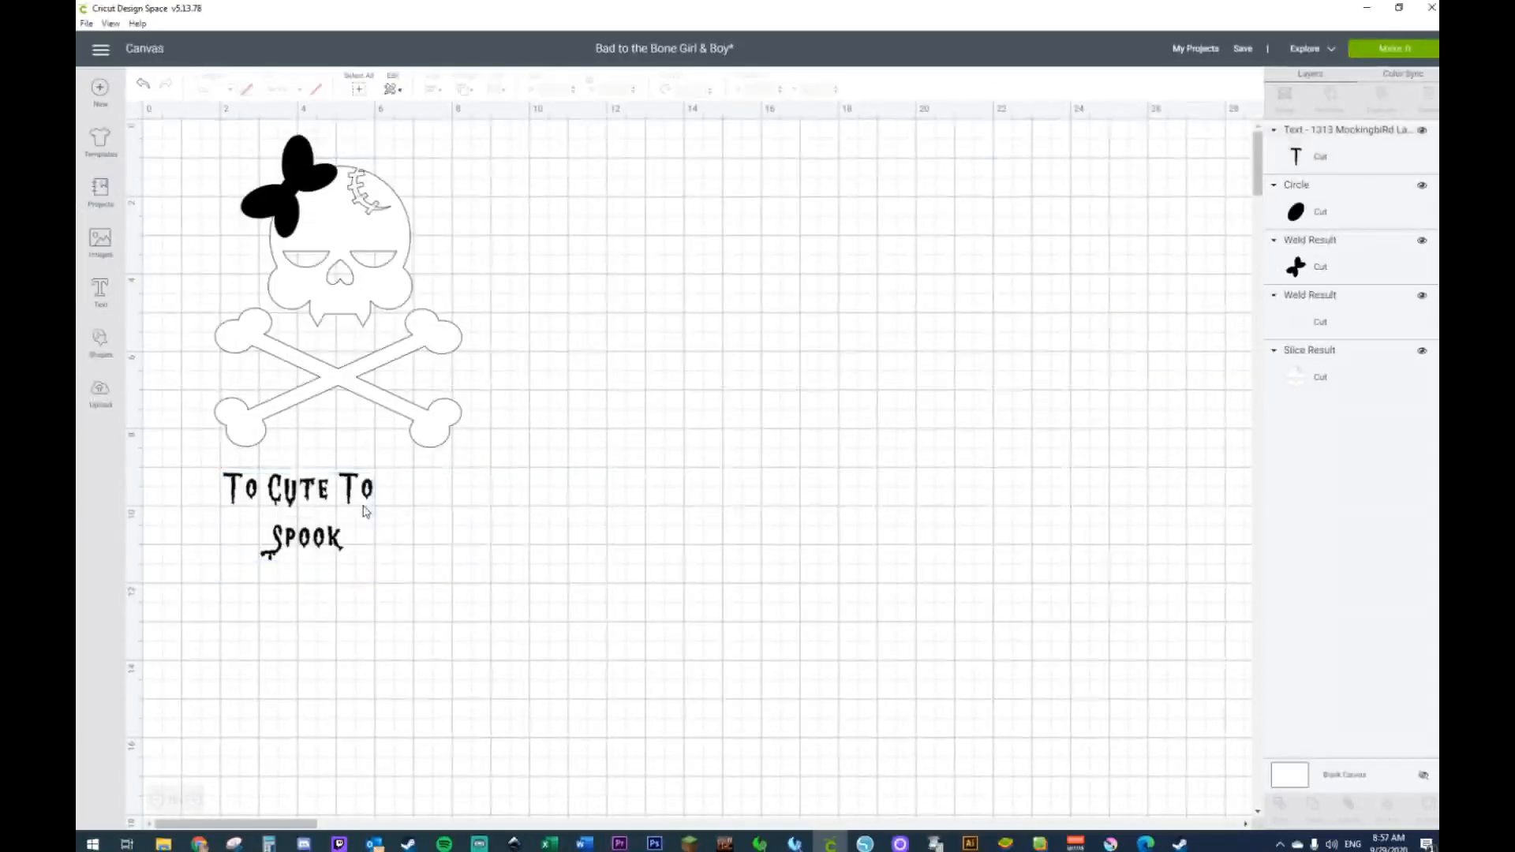
Step: Scale the lettering up to about 6.675 by 3.908 inches and position it beneath the crossbones
click(344, 498)
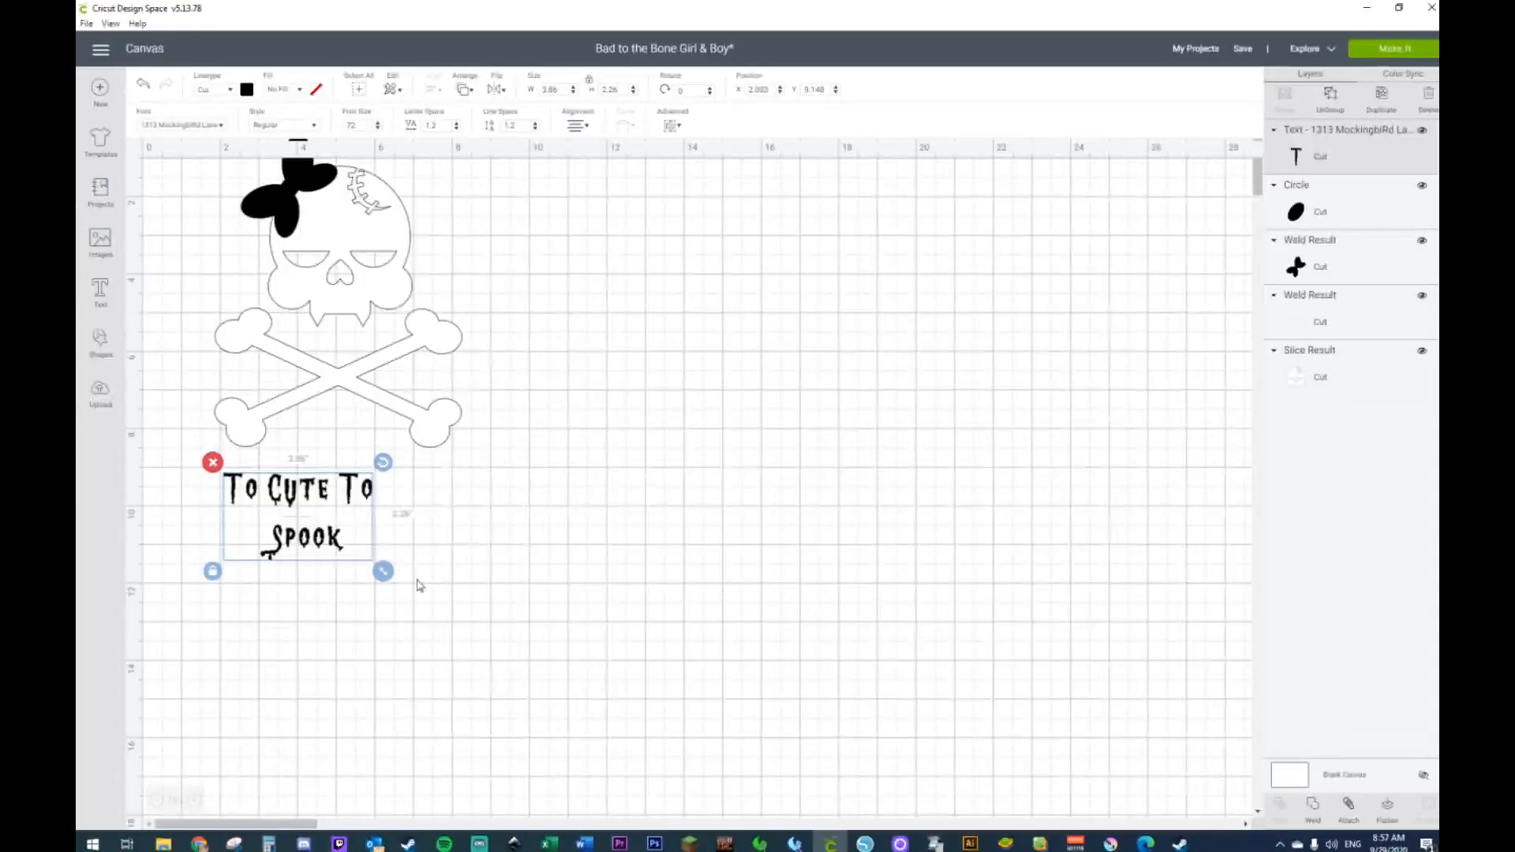
drag(384, 571, 494, 675)
drag(370, 516, 364, 513)
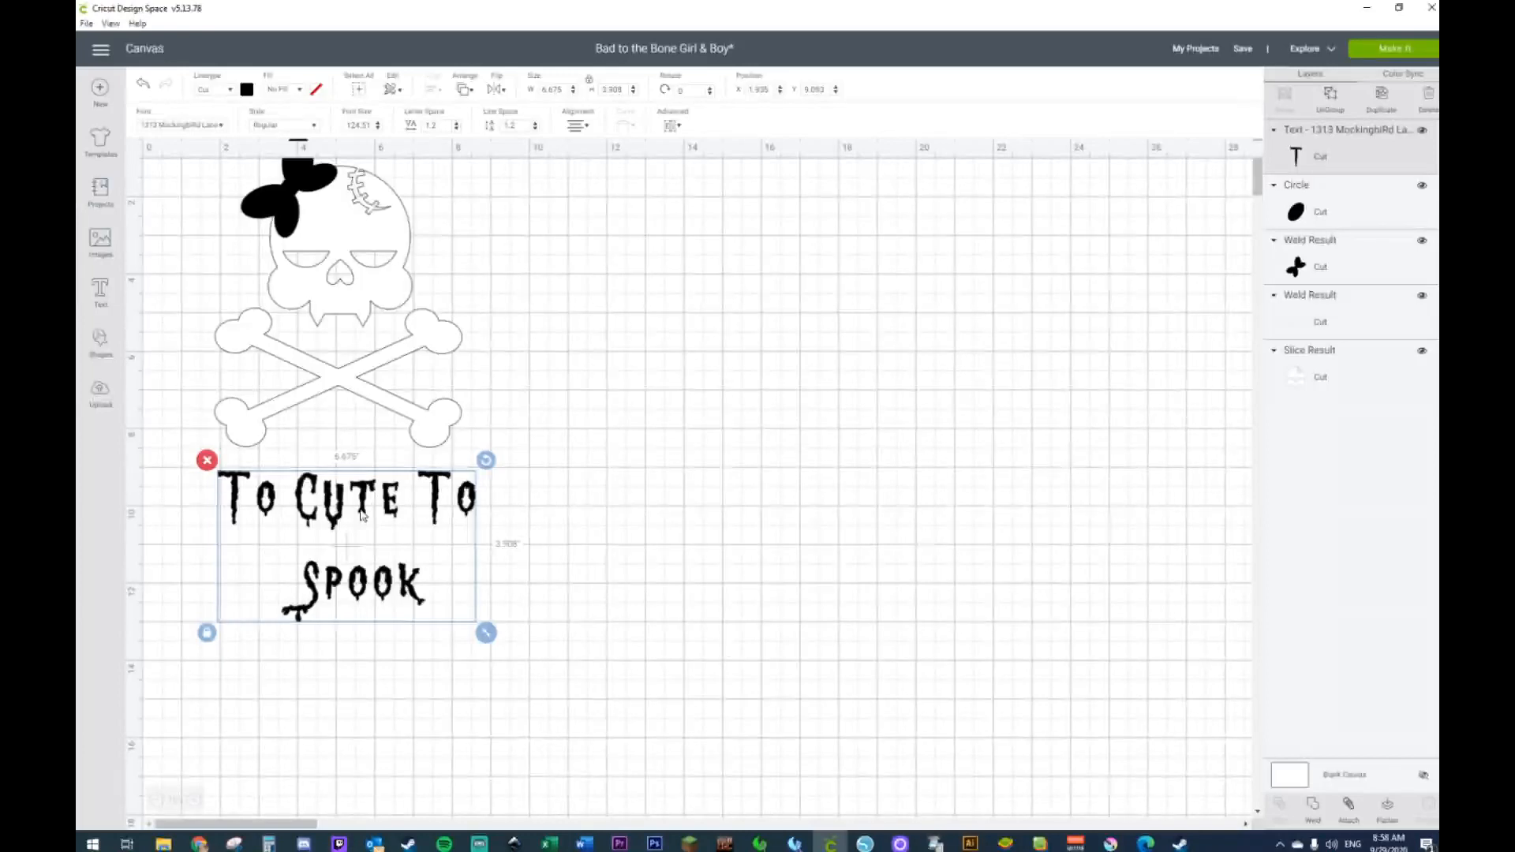
click(592, 622)
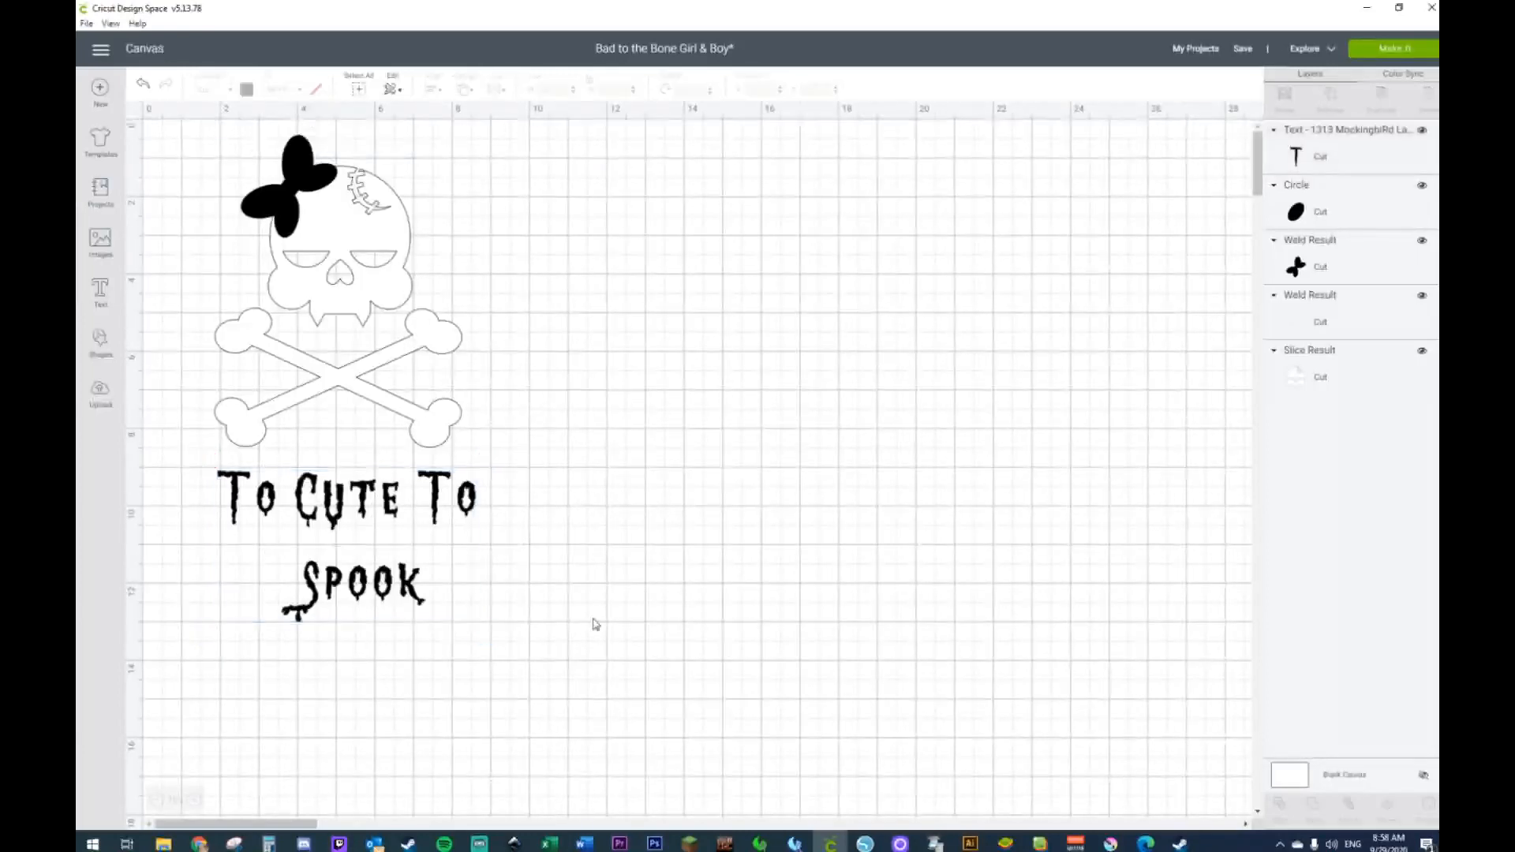
Step: Ungroup the "To Cute To Spook" text into individual letters
click(387, 585)
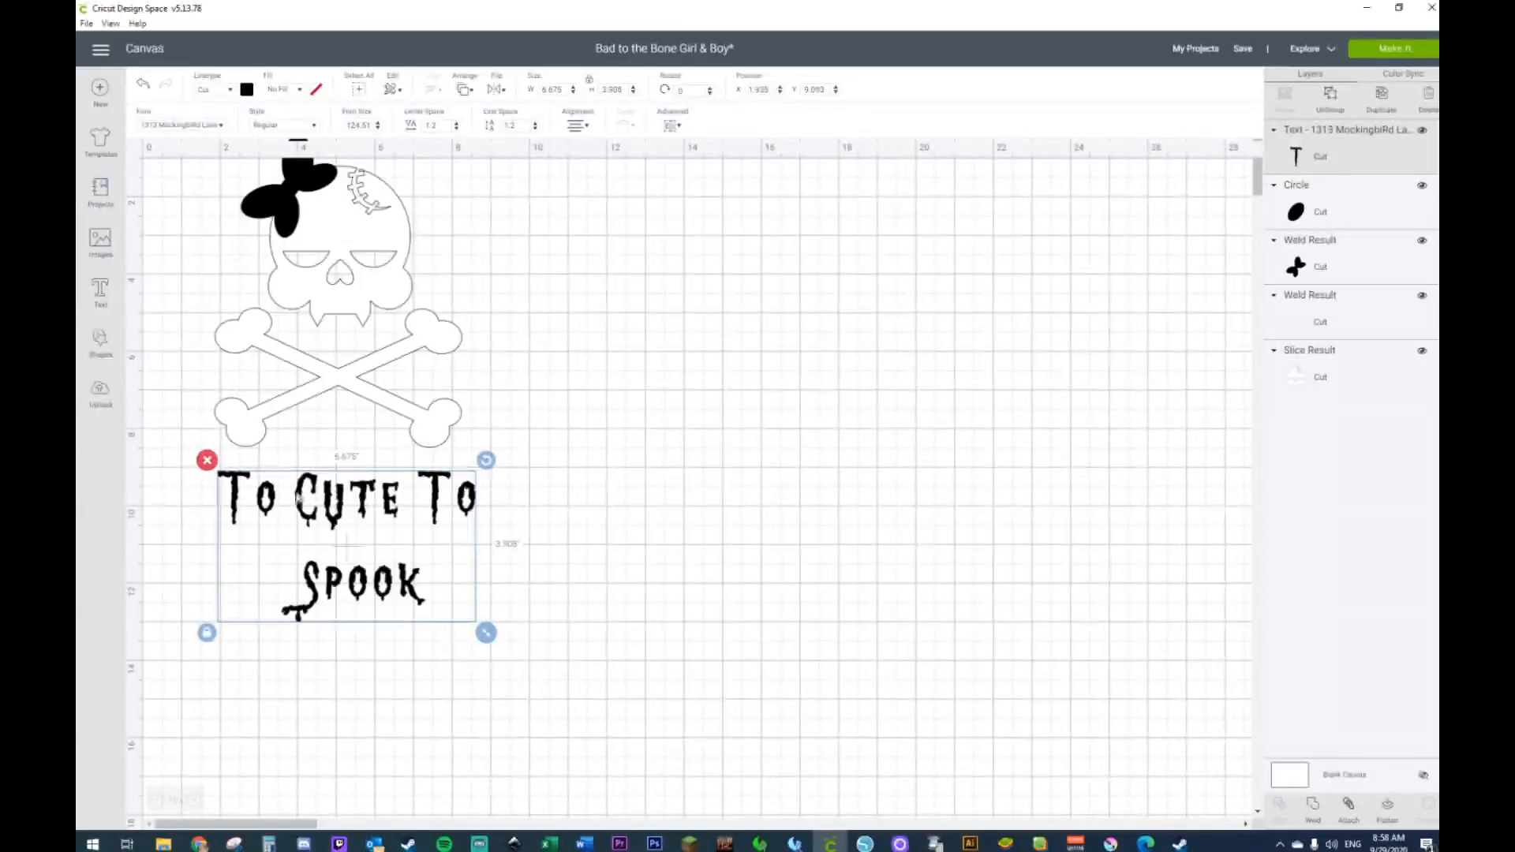
click(329, 599)
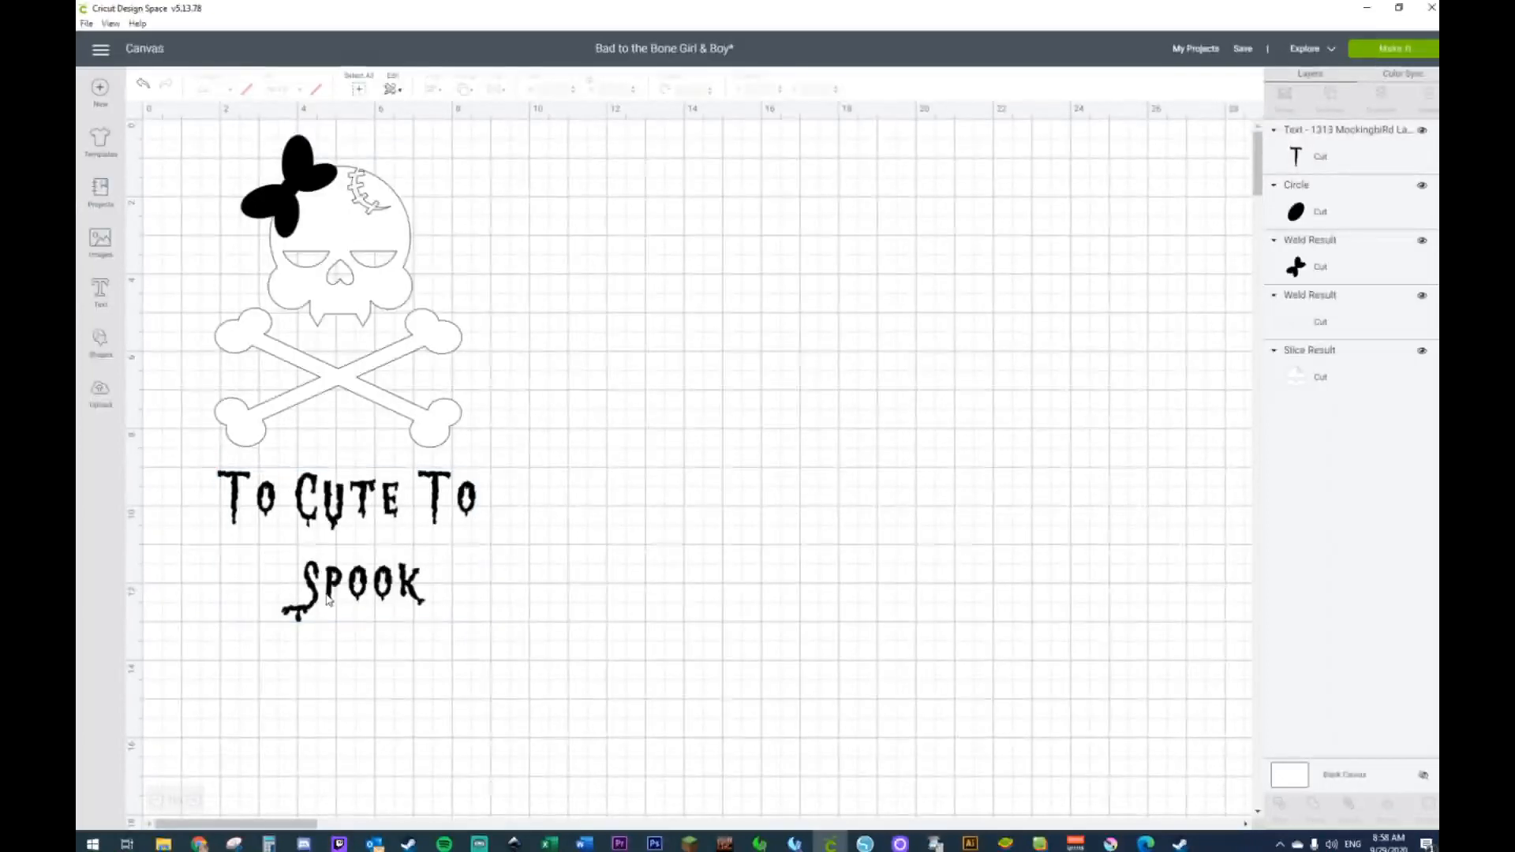
click(341, 586)
right_click(341, 585)
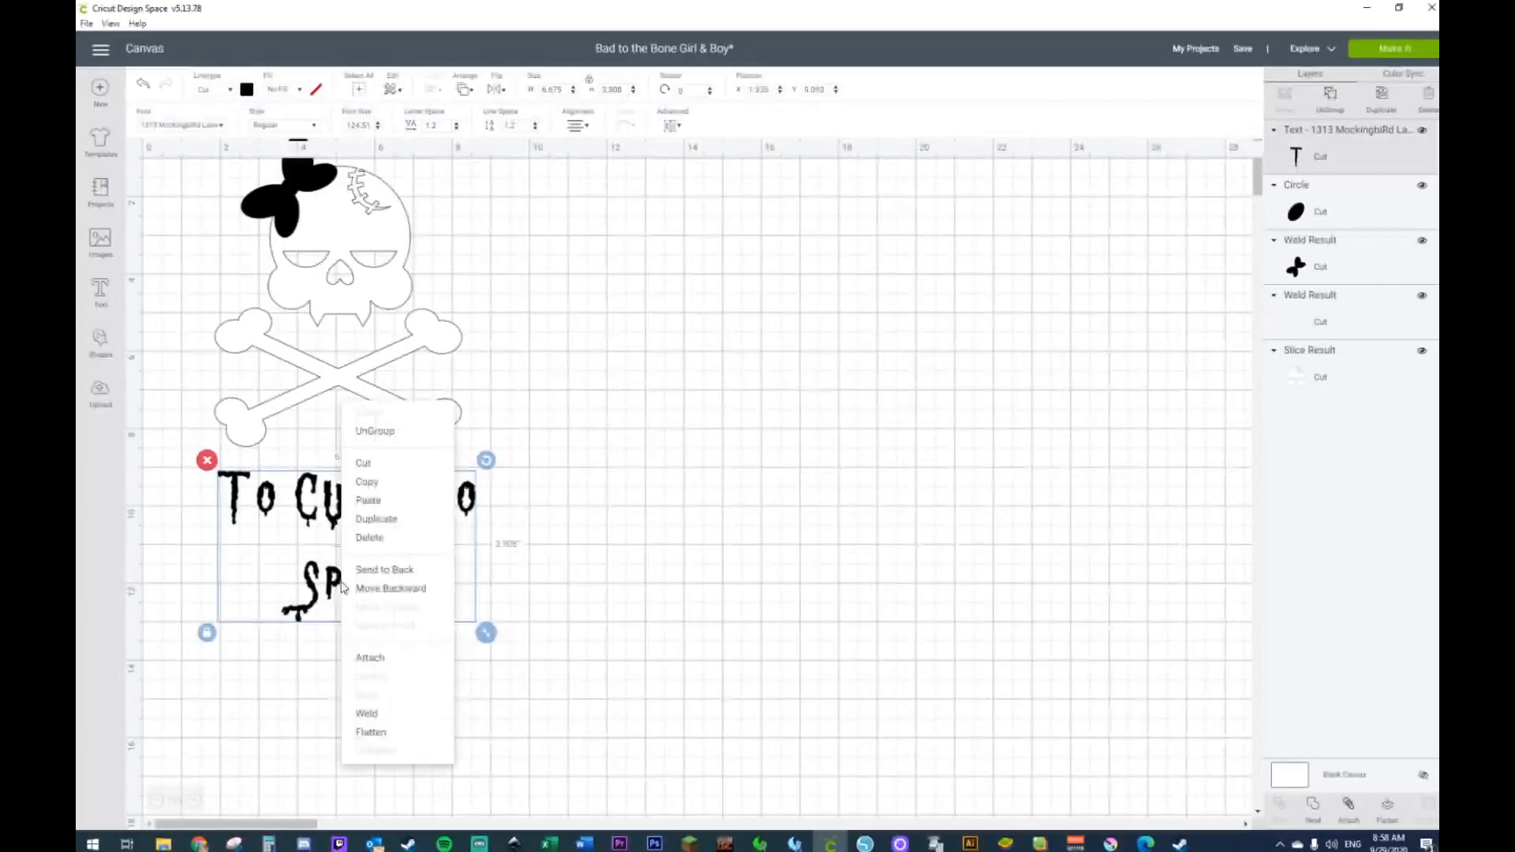
click(387, 440)
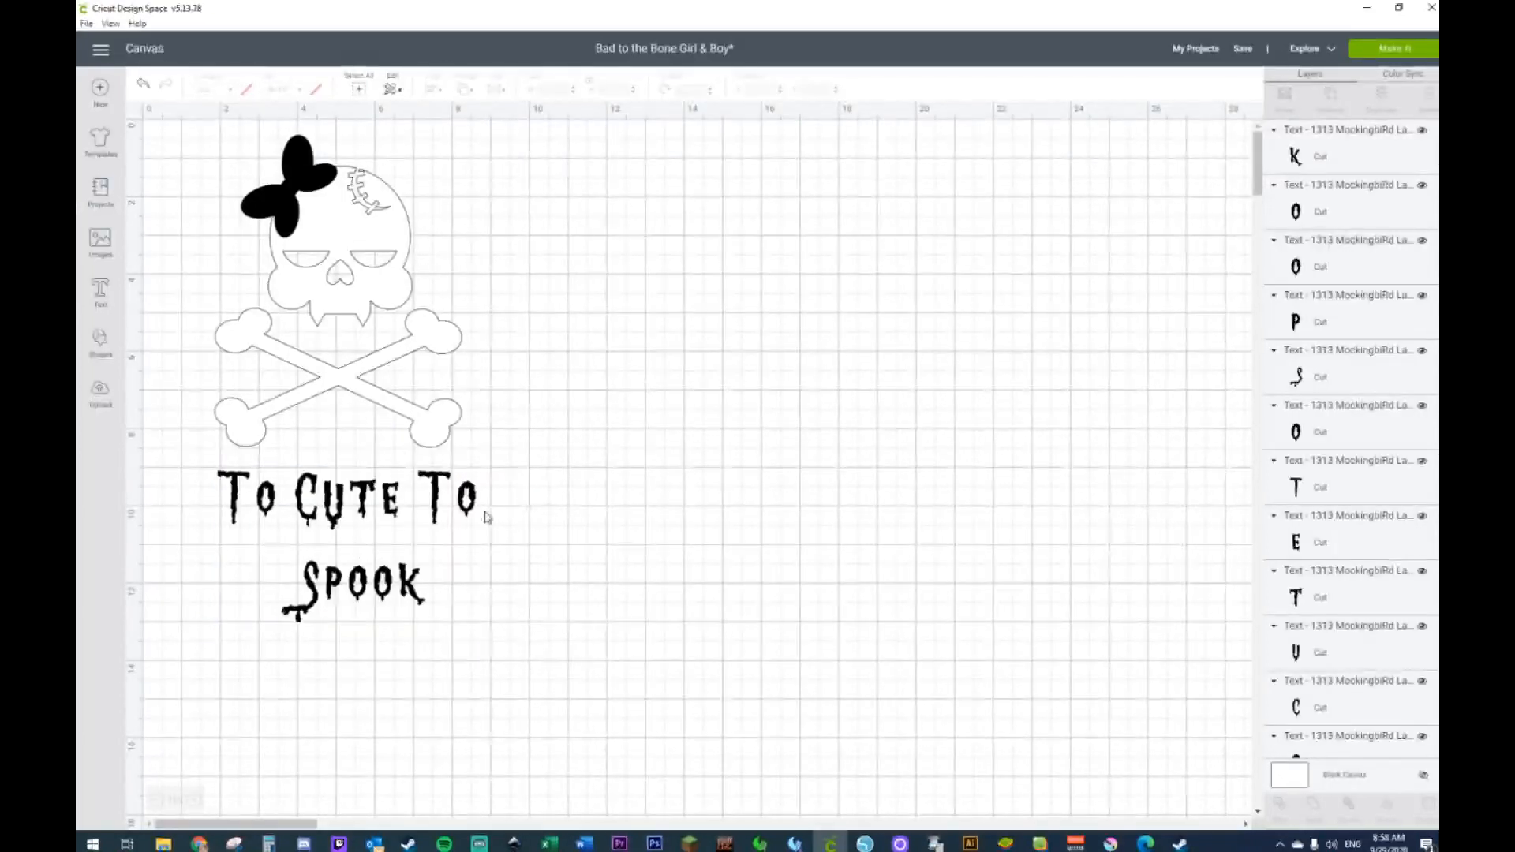
Step: Enlarge the letters of "Spook" together to about 5.266 by 2.228 inches and place them close beneath "To Cute To"
drag(247, 551, 475, 665)
drag(405, 599, 471, 634)
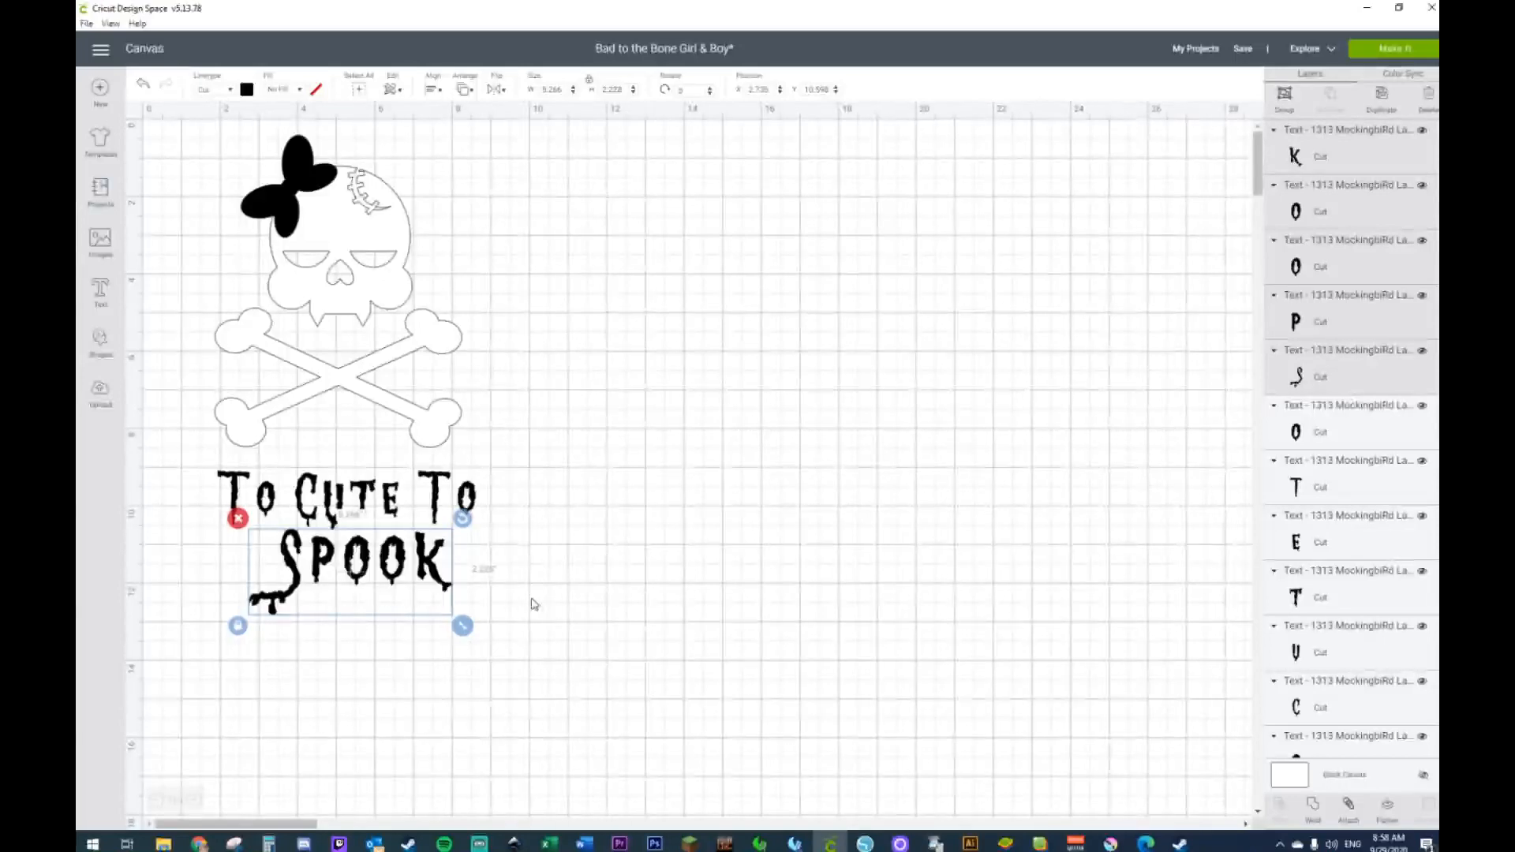
drag(411, 570, 403, 569)
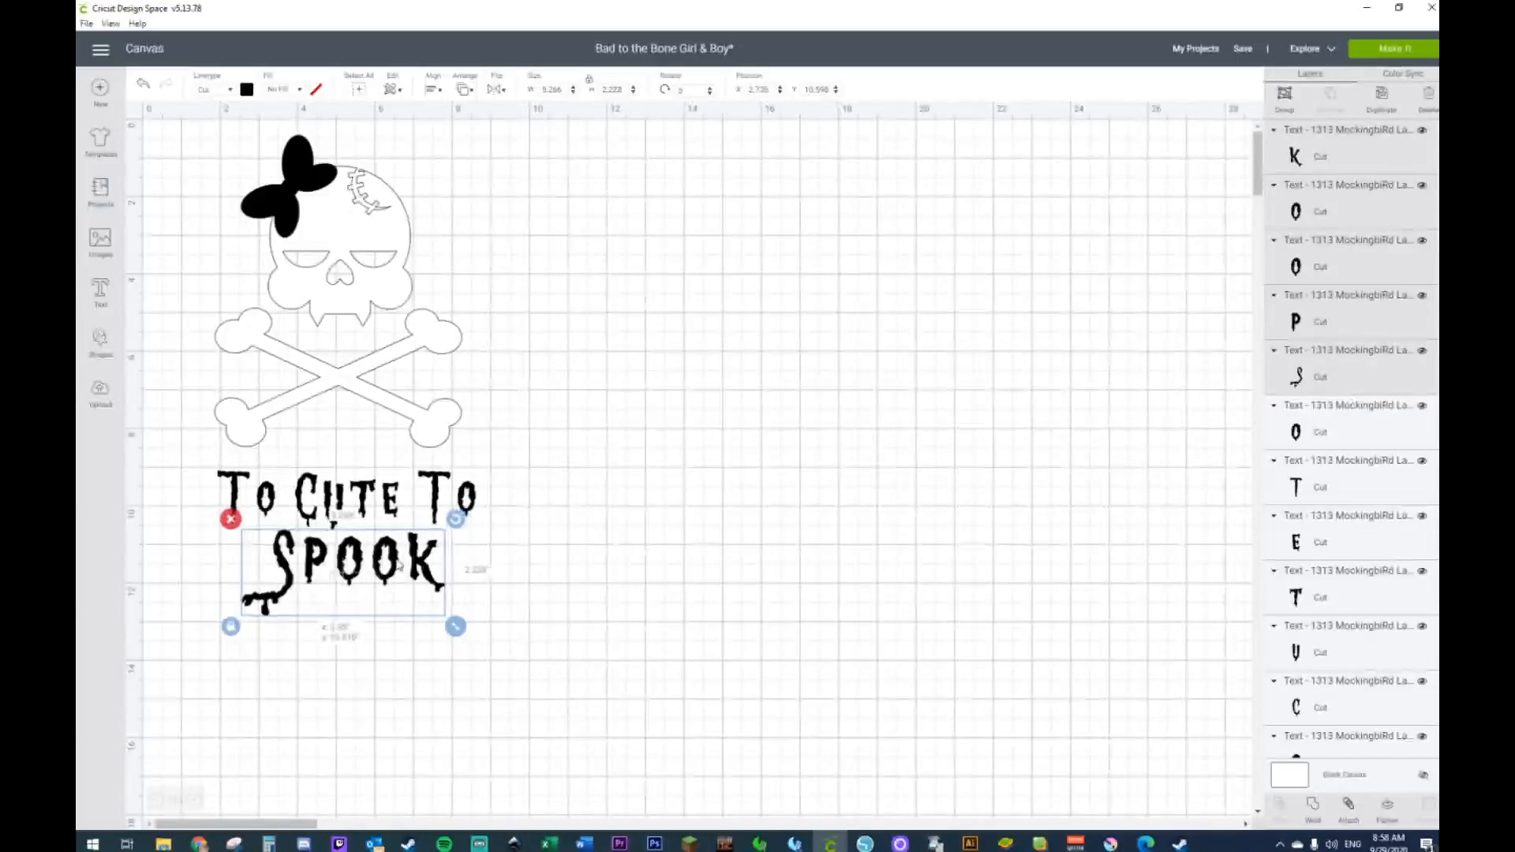
Step: Reshape the final K of "Spook" with unlocked proportions, making it taller and narrower
click(484, 579)
click(414, 578)
drag(456, 612, 481, 632)
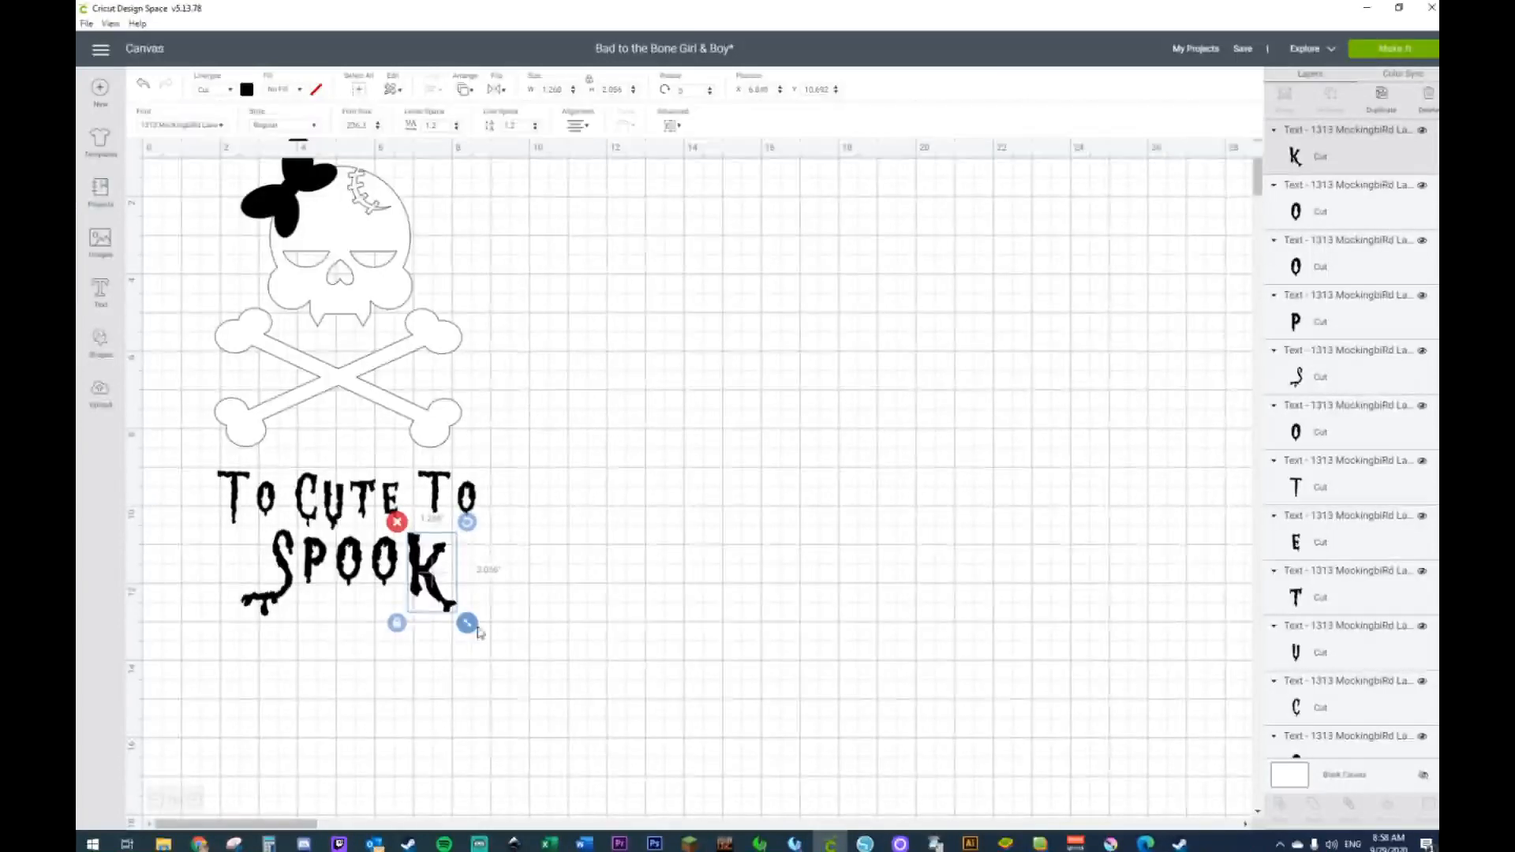
click(526, 586)
click(430, 579)
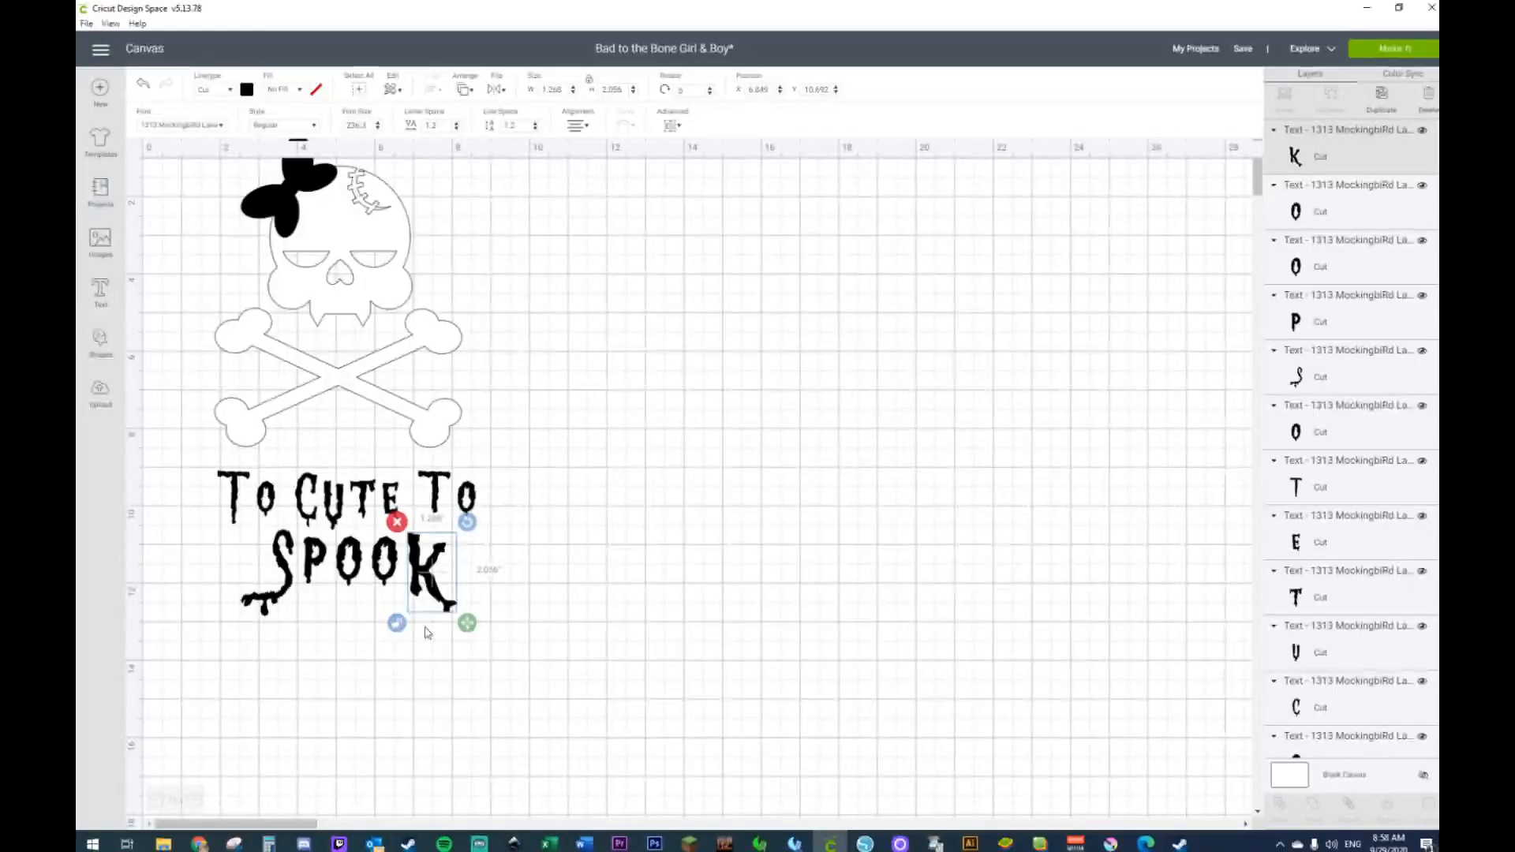
mouse_move(456, 629)
mouse_down()
mouse_move(466, 620)
mouse_move(444, 621)
mouse_up()
click(496, 611)
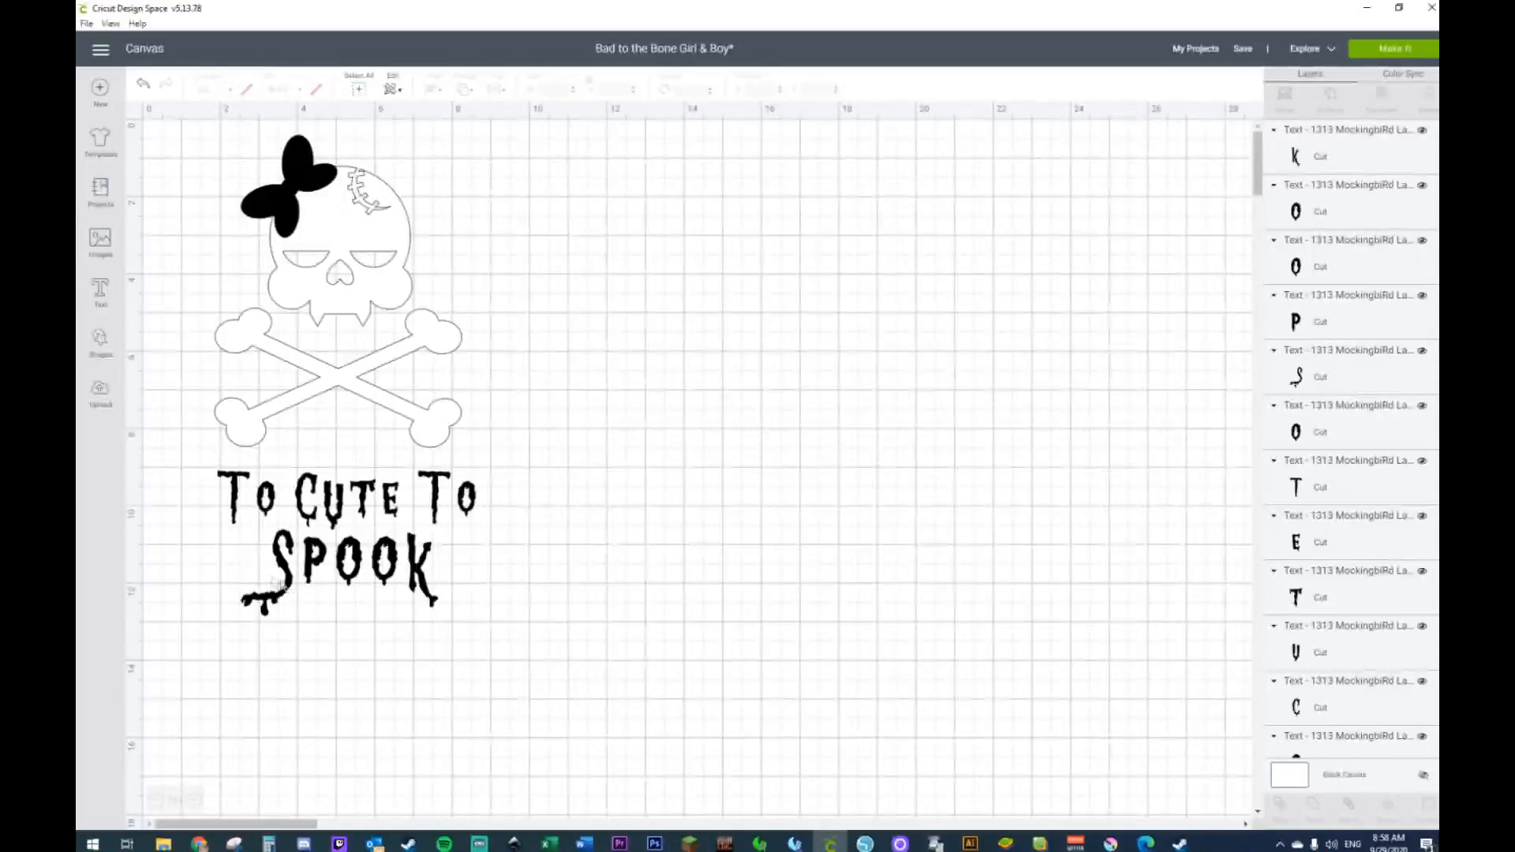
Step: Weld the letters of "Spook" into a single shape
drag(214, 546, 417, 586)
right_click(418, 583)
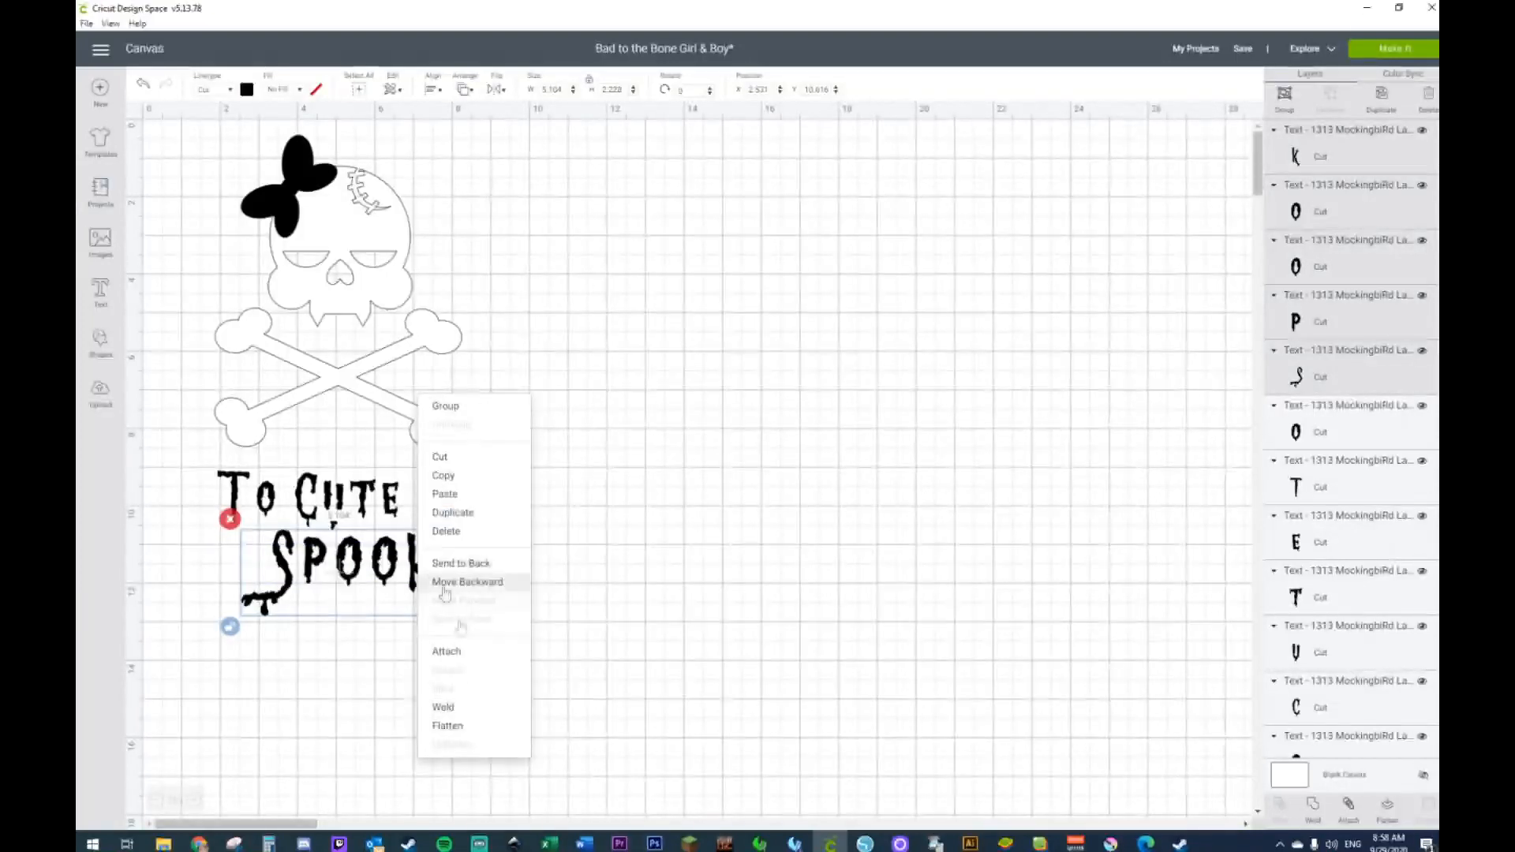
click(460, 707)
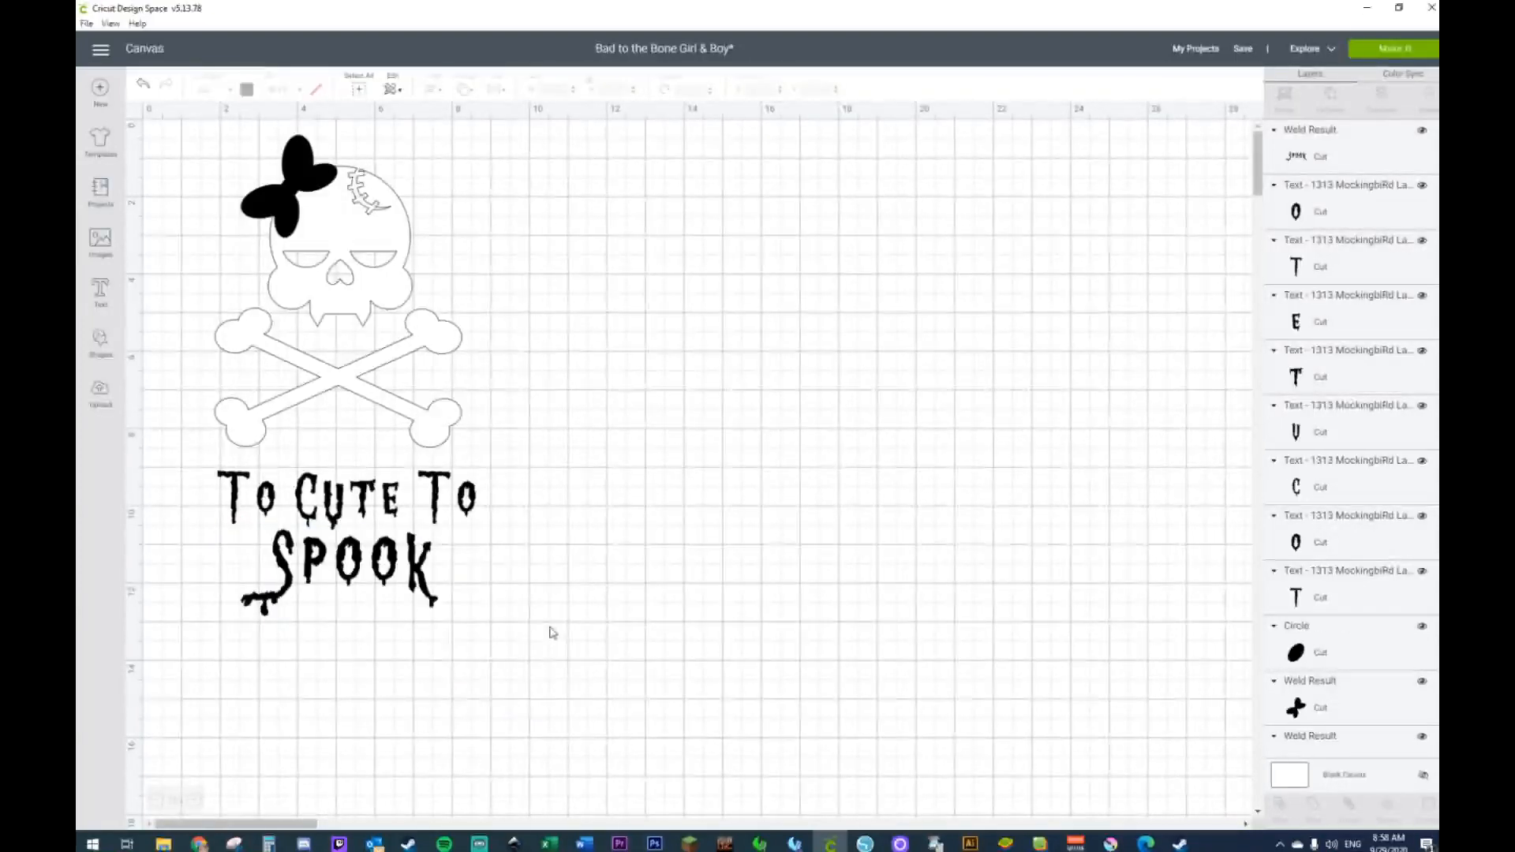
Step: Nudge the welded word "Spook" slightly up and to the left beneath "To Cute To"
drag(166, 483, 471, 513)
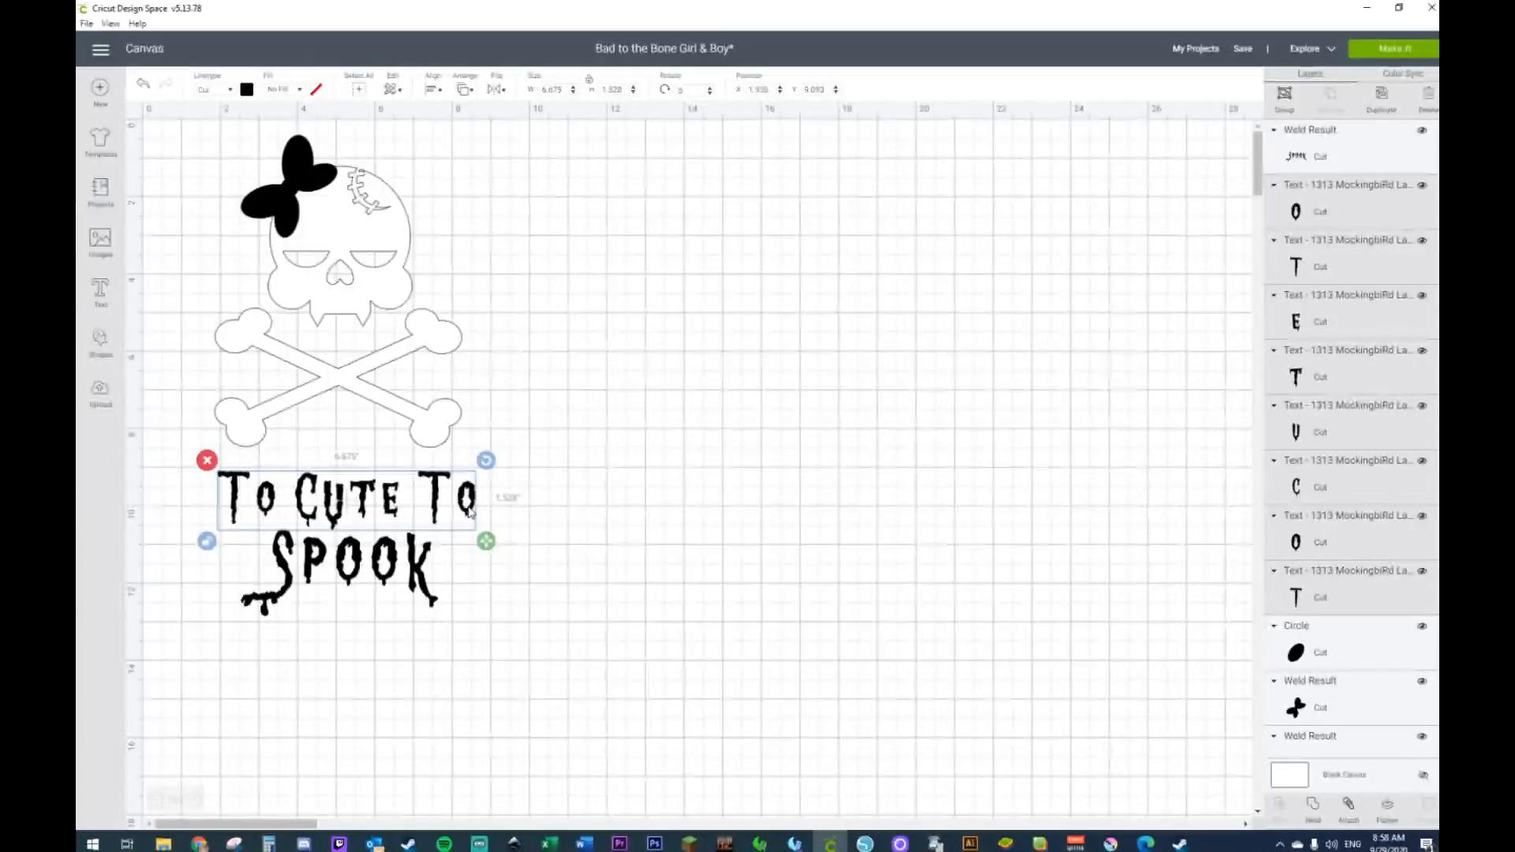
click(553, 505)
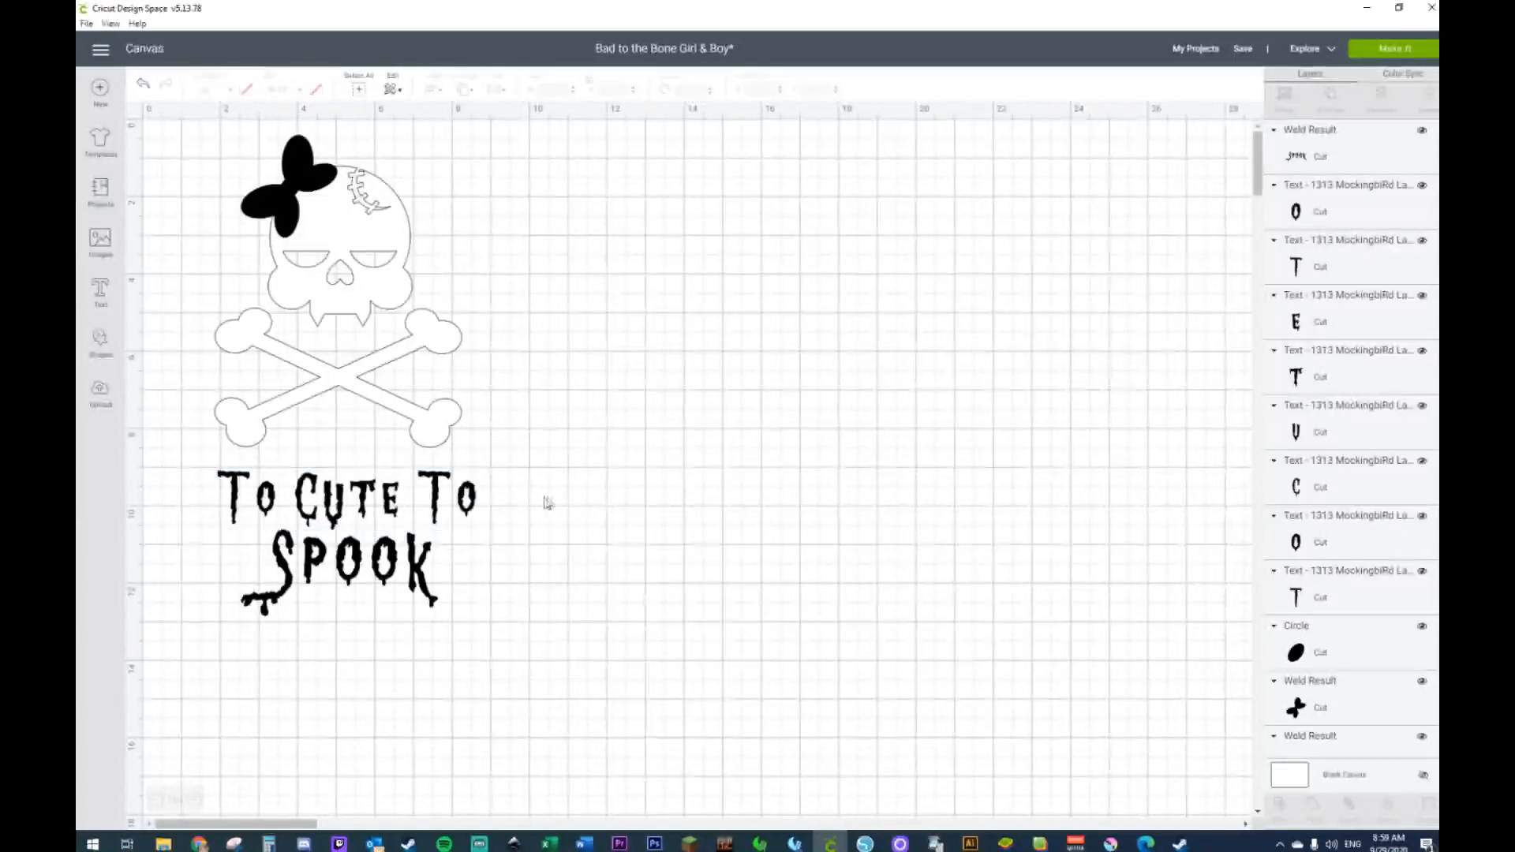
click(233, 513)
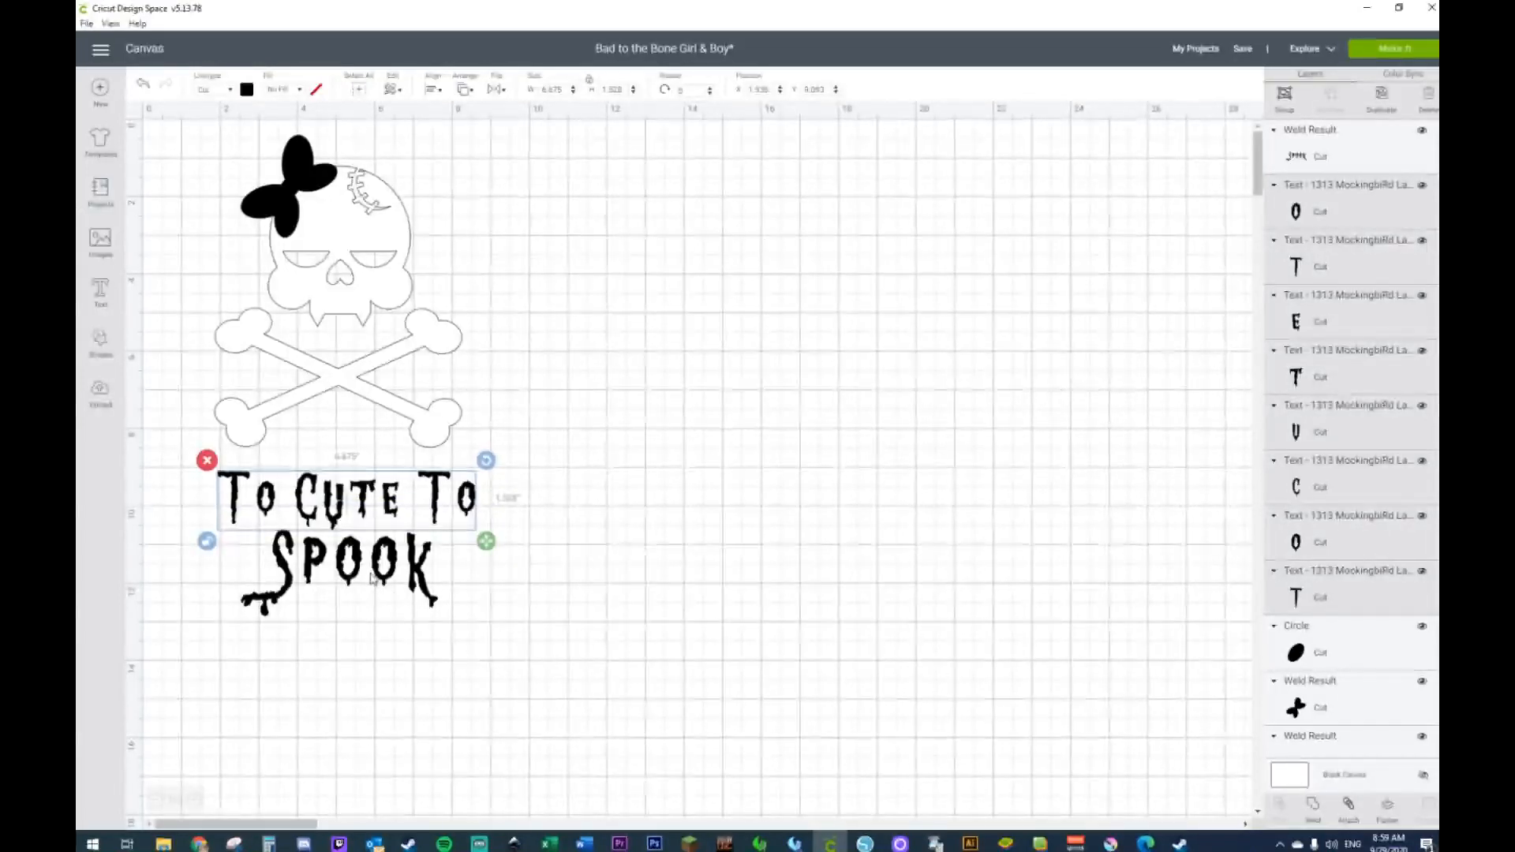
drag(371, 578, 363, 577)
click(643, 548)
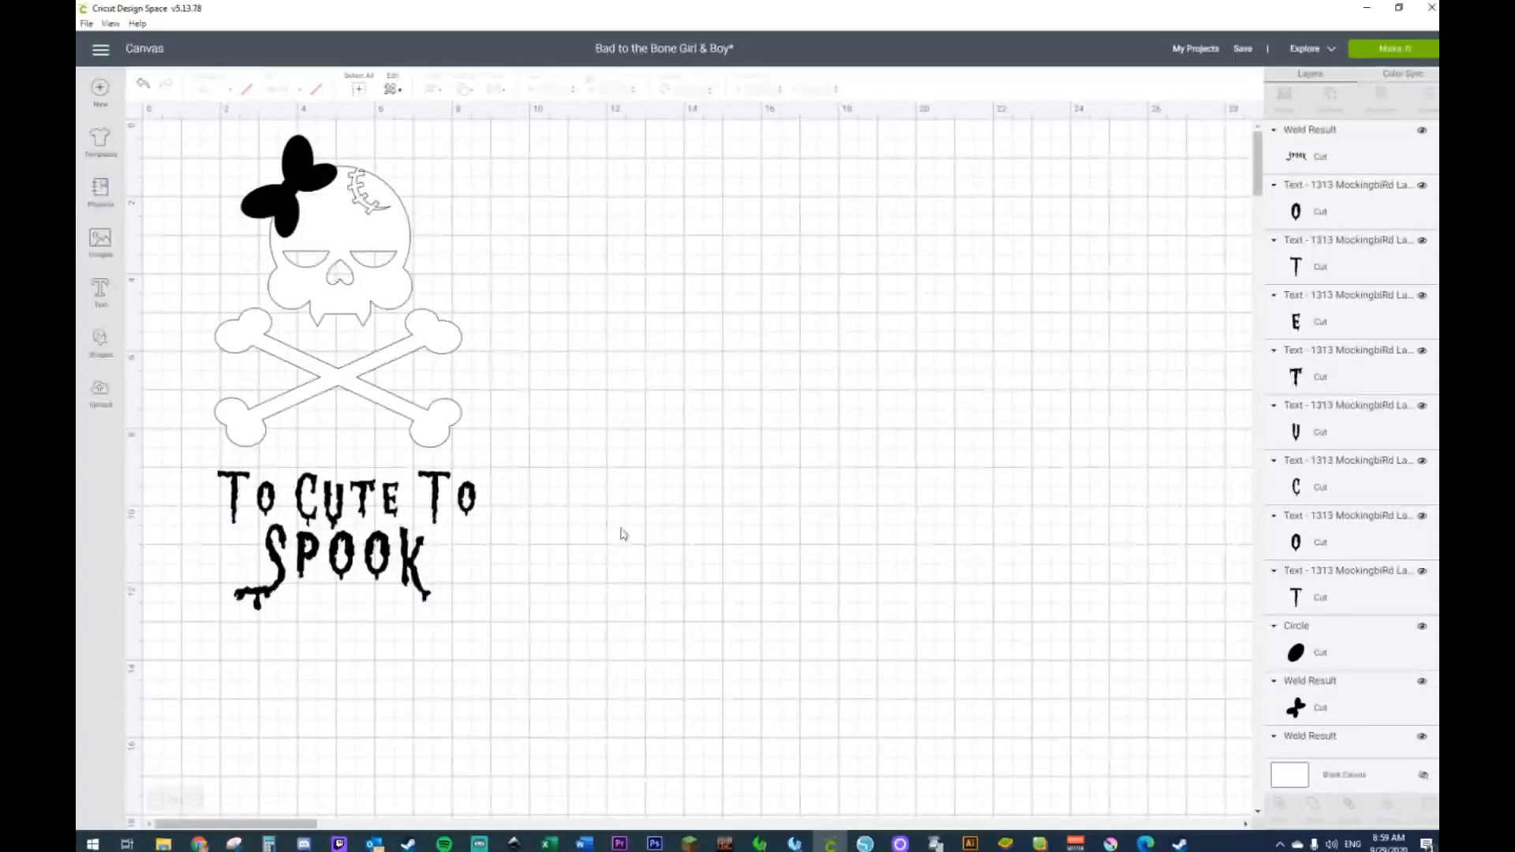
Step: Pull the loose knot circle off the center of the bow and delete it
click(287, 196)
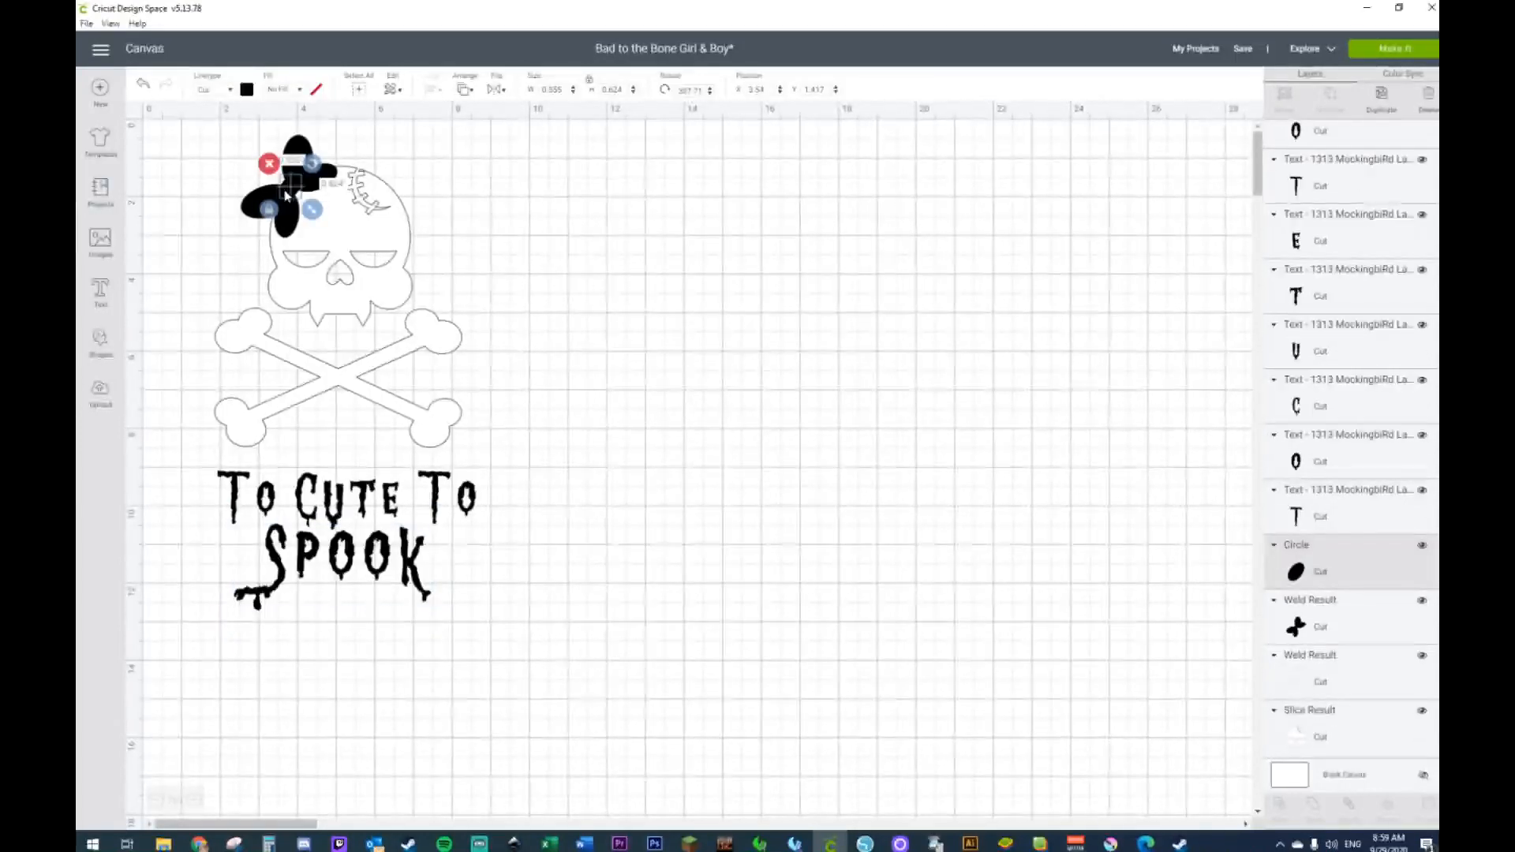
drag(289, 195, 659, 200)
key(Delete)
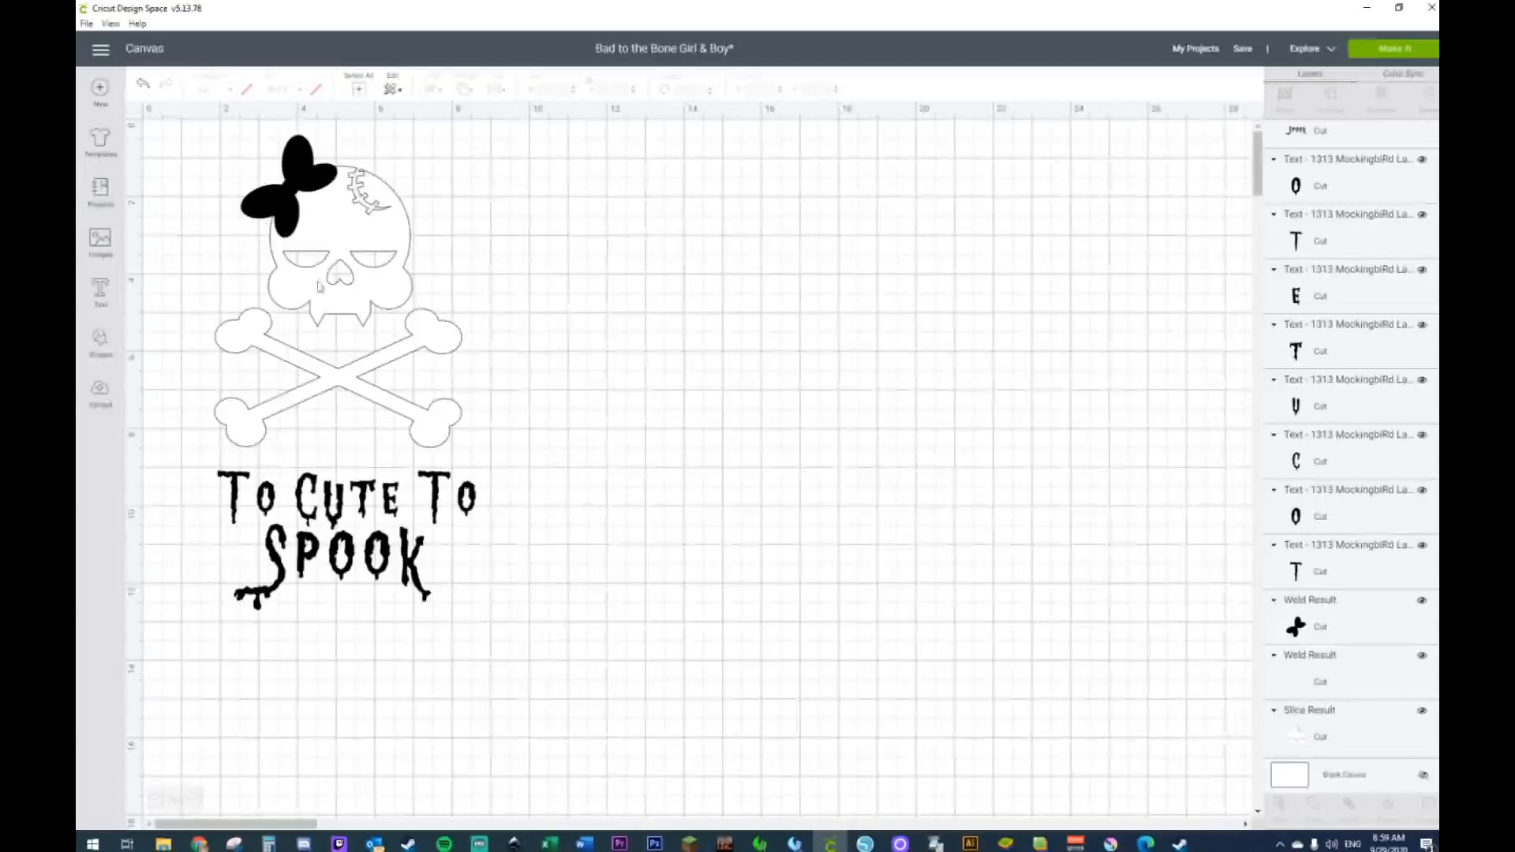
Step: Attach all the "To Cute To" letters and the welded "Spook" together
click(338, 499)
drag(188, 458, 525, 619)
right_click(405, 527)
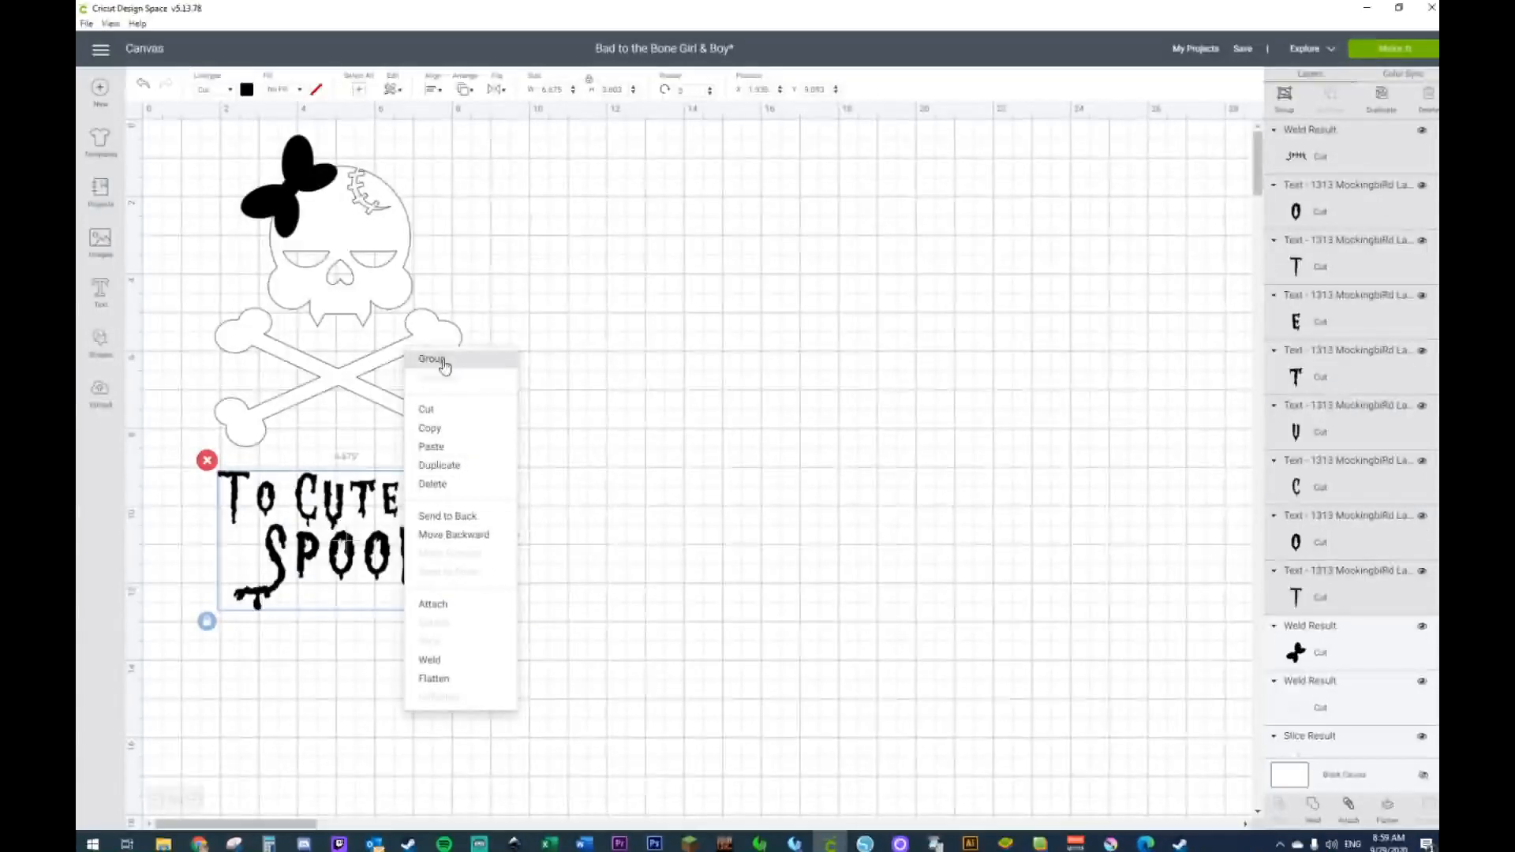
click(436, 605)
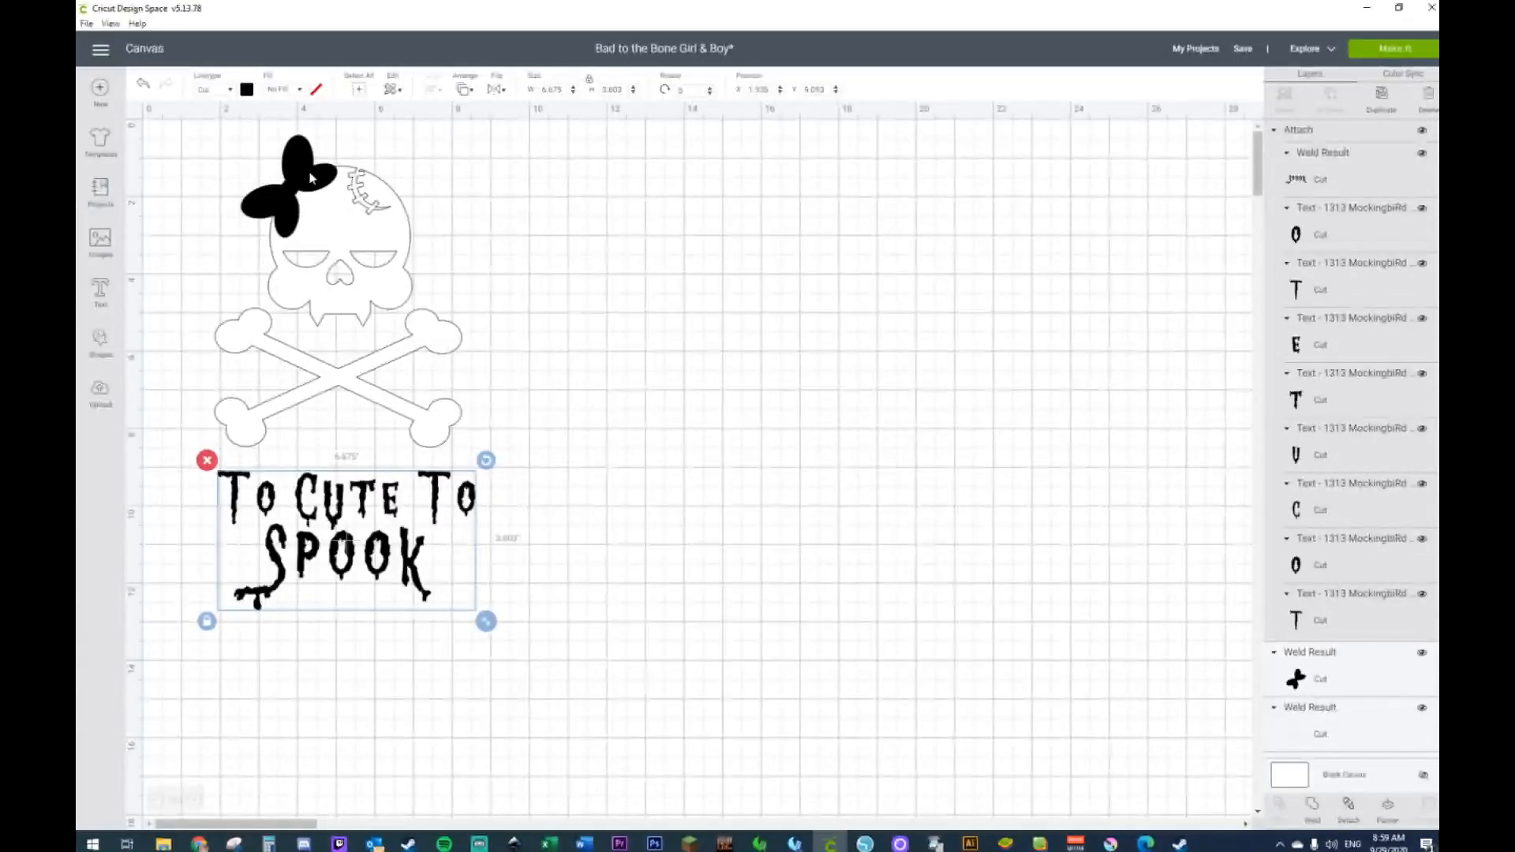
Step: Attach the skull to the crossbones
click(357, 247)
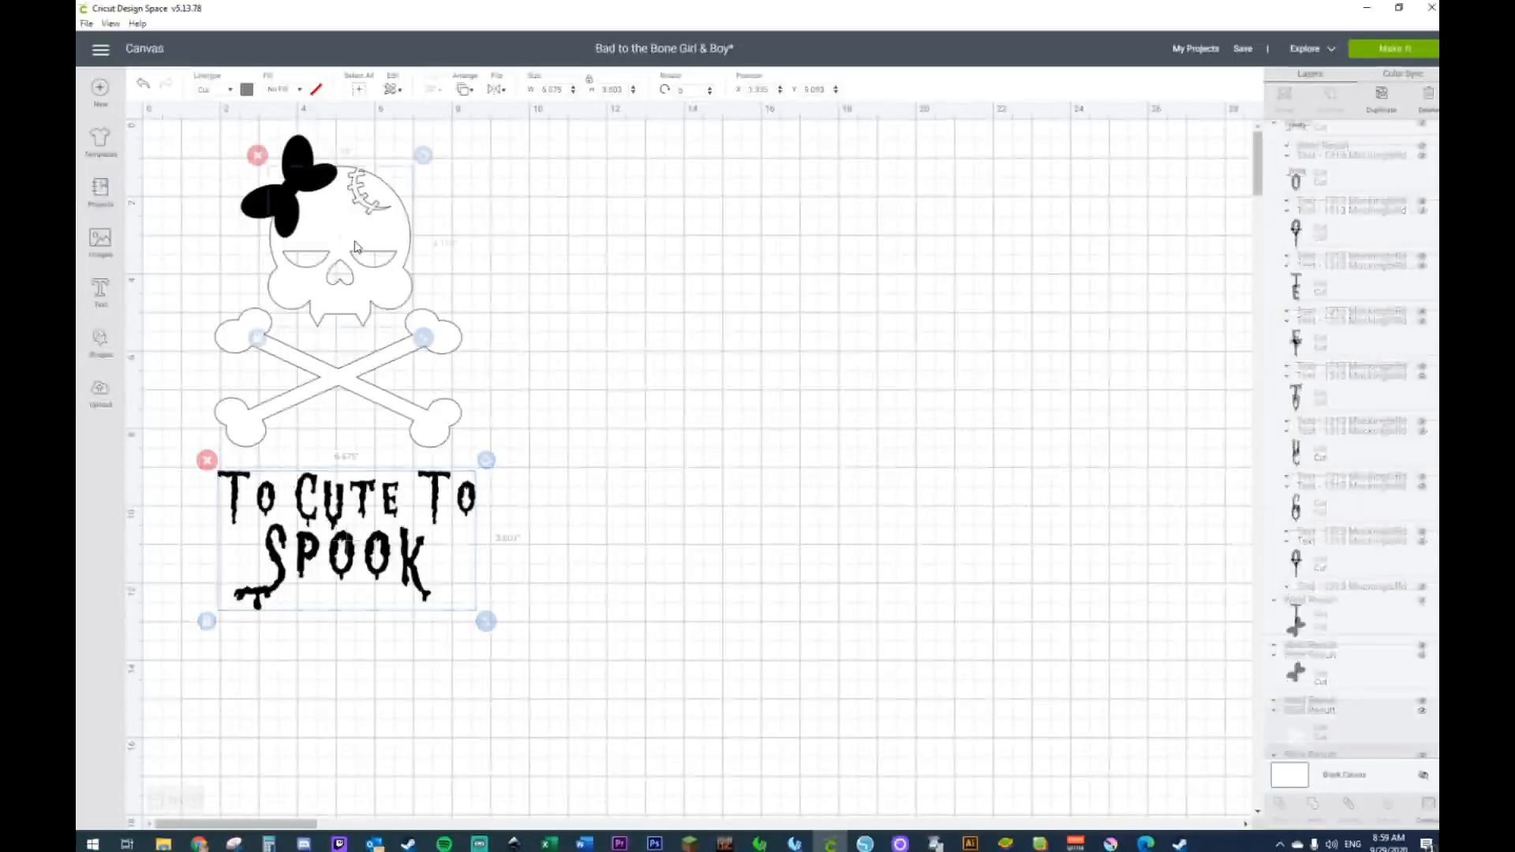
right_click(343, 382)
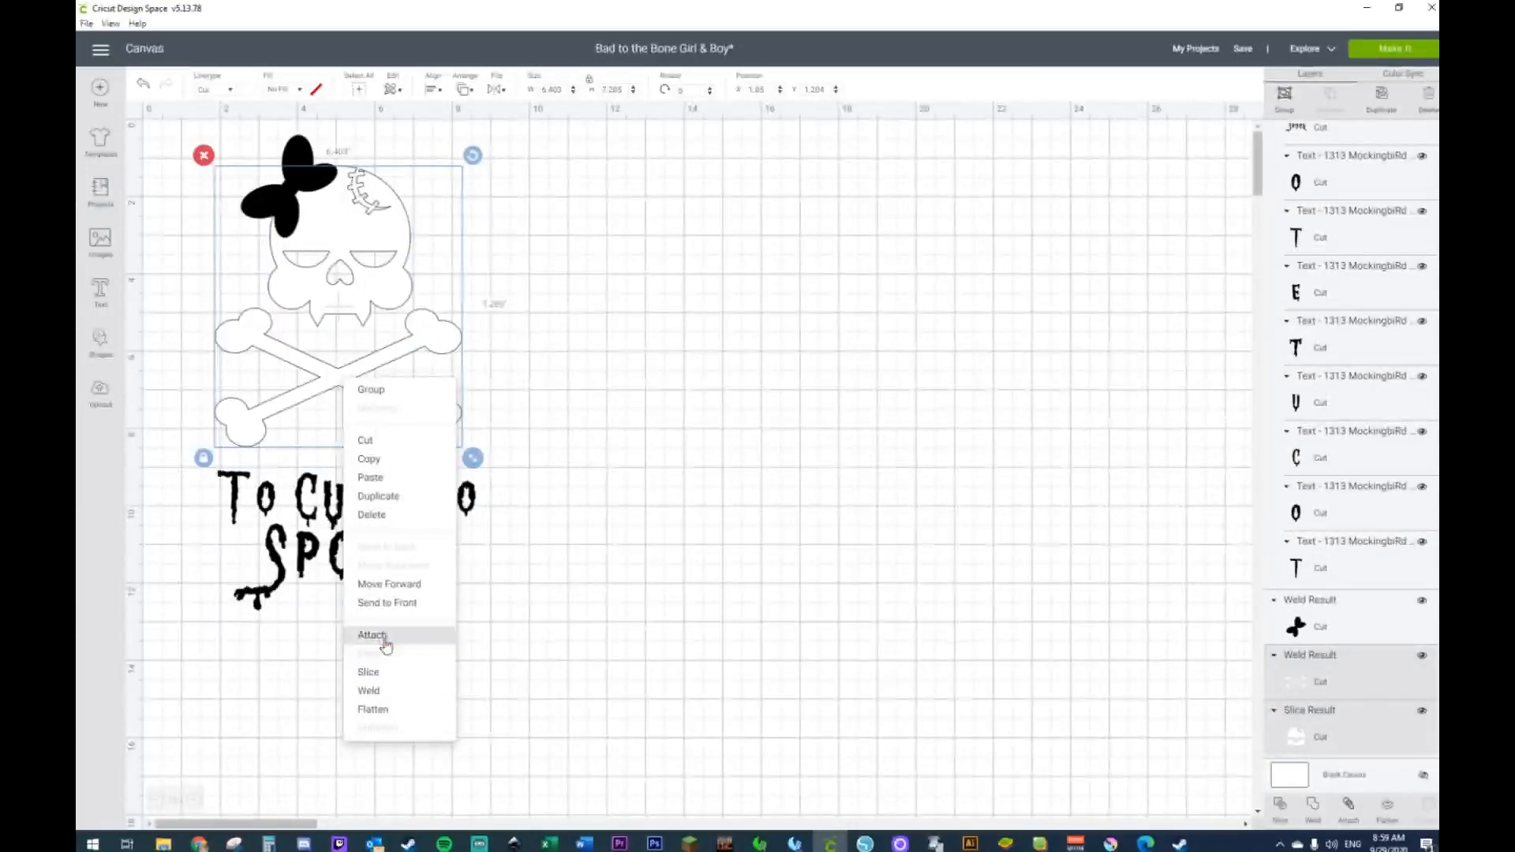
click(385, 628)
Step: Bring the black bow to the front so it lies over the skull
right_click(255, 217)
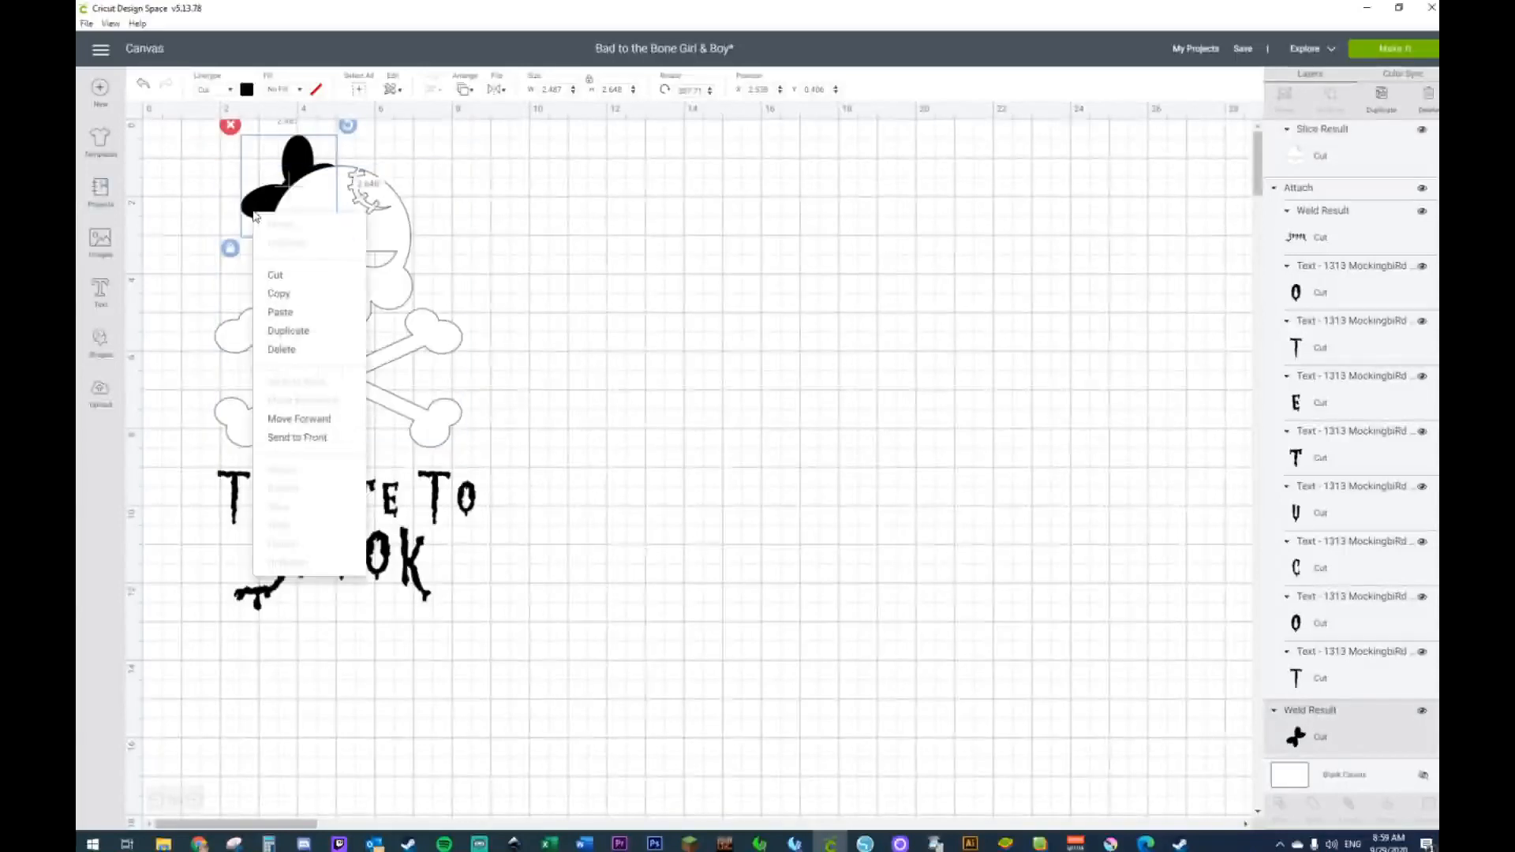
click(286, 437)
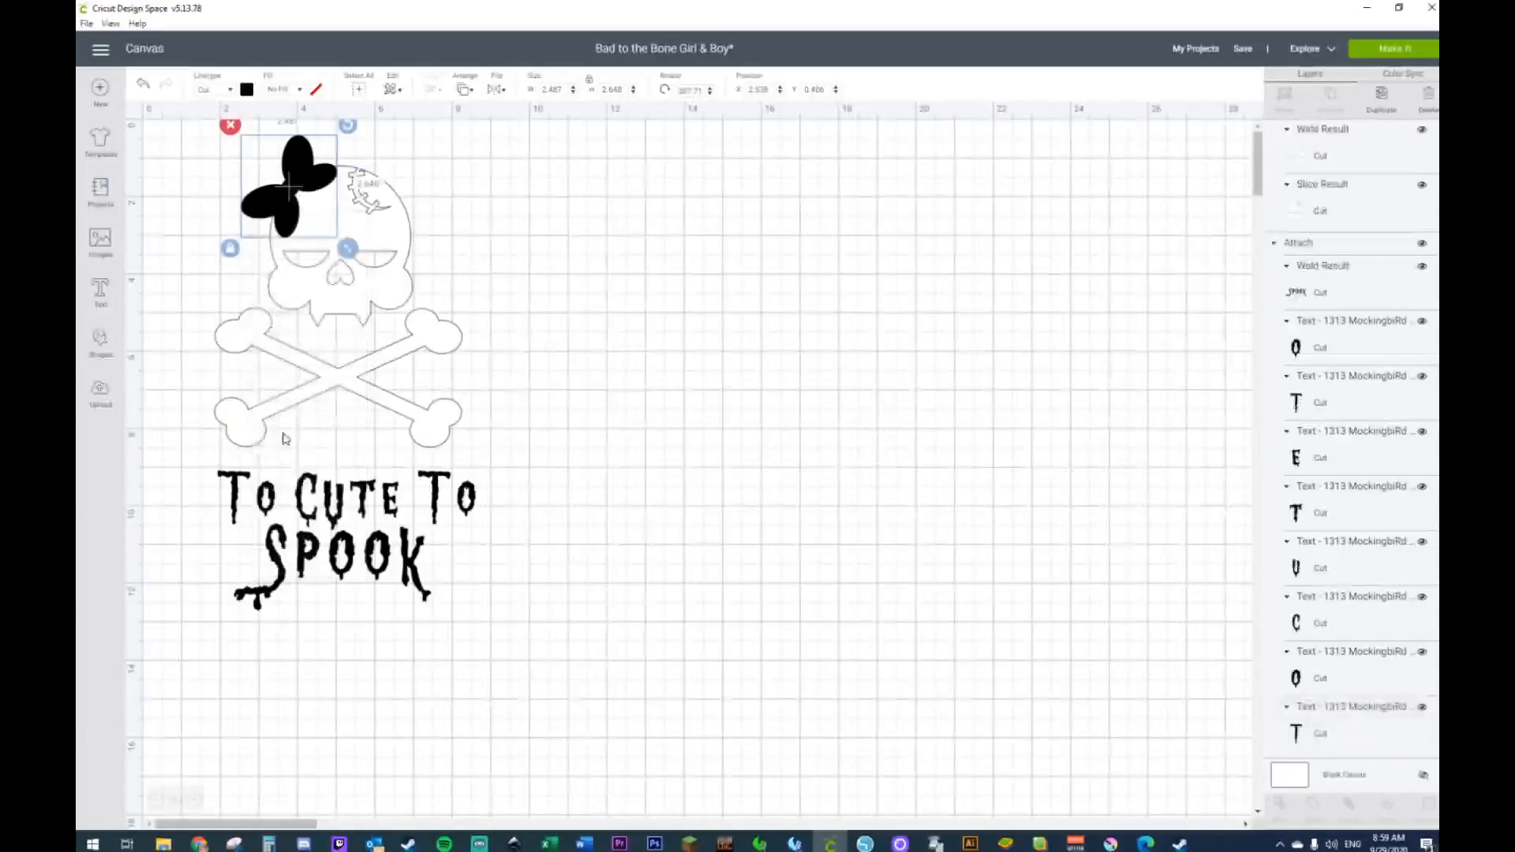
click(750, 245)
Step: Move the attached "To Cute To Spook" lettering from beneath the crossbones to the right side of the skull
drag(394, 493, 395, 484)
click(586, 423)
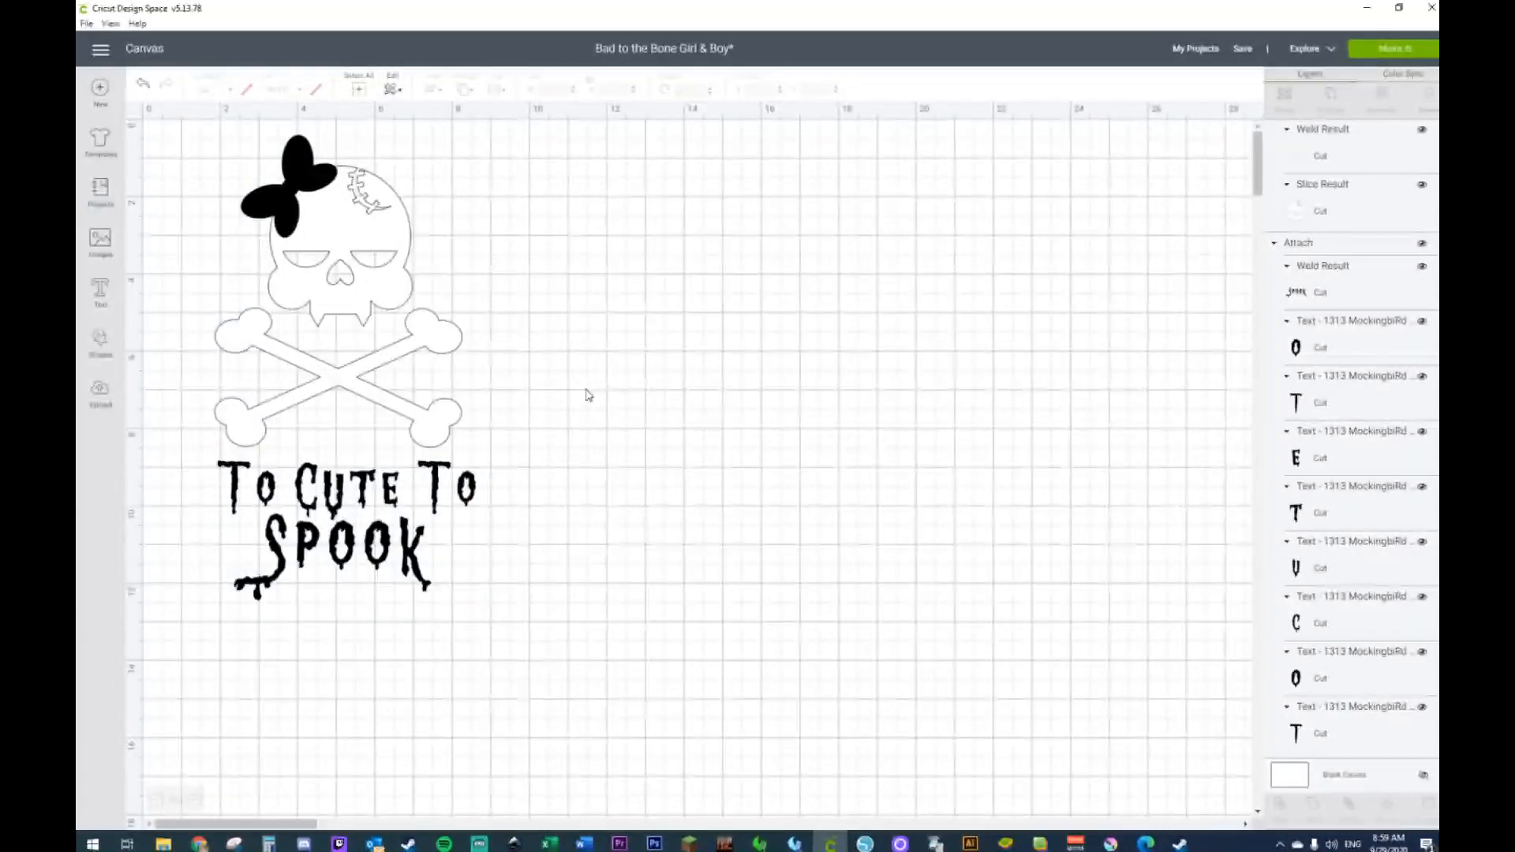
drag(399, 494, 655, 264)
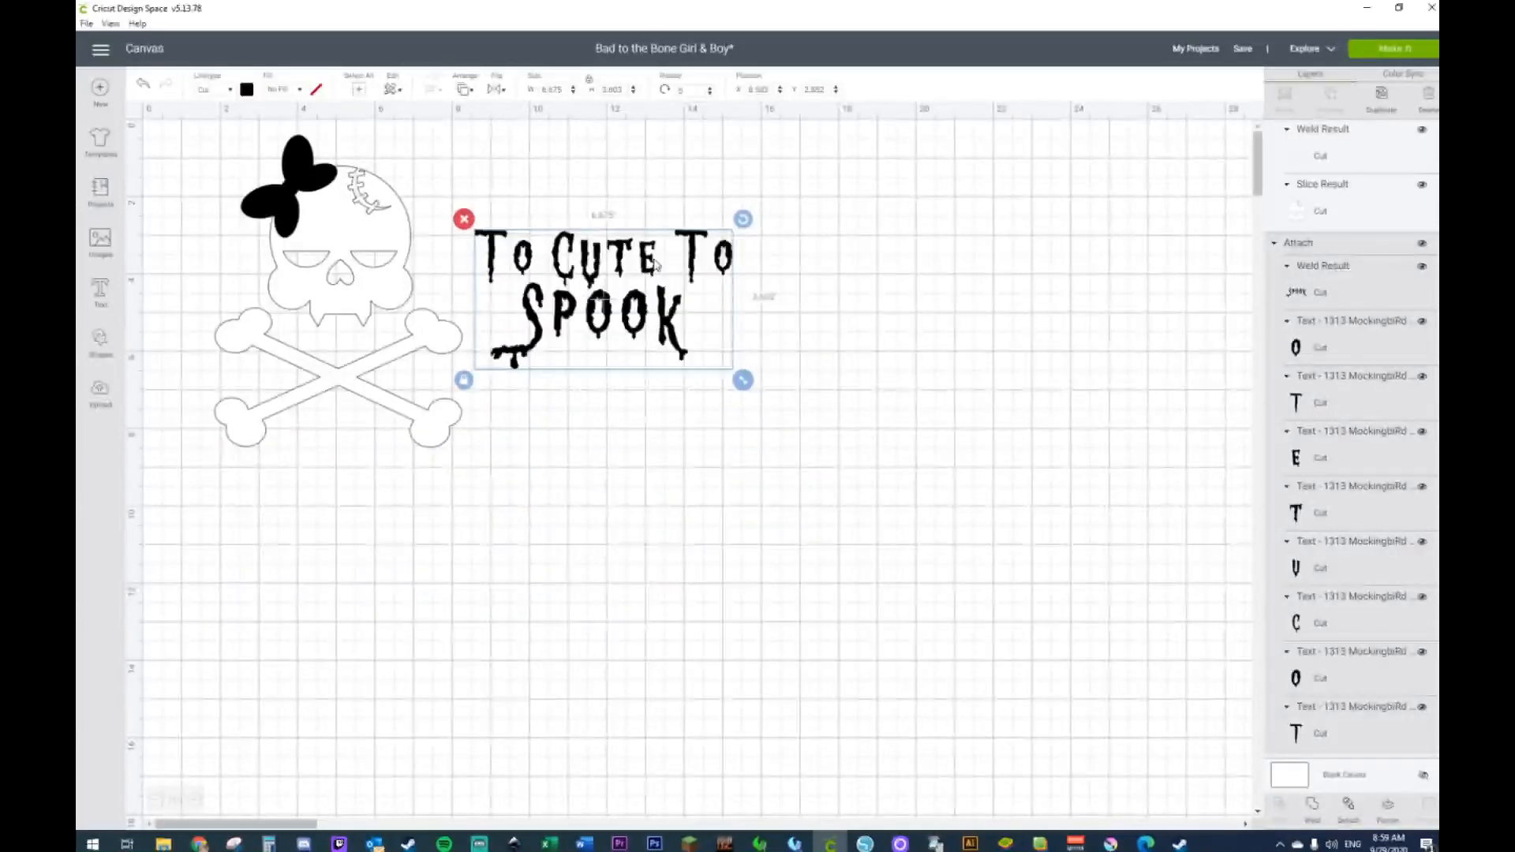
Step: Try to resize the whole design to 4 in wide and 6 in high with its proportions unlocked, and undo the resizing
drag(186, 140, 798, 467)
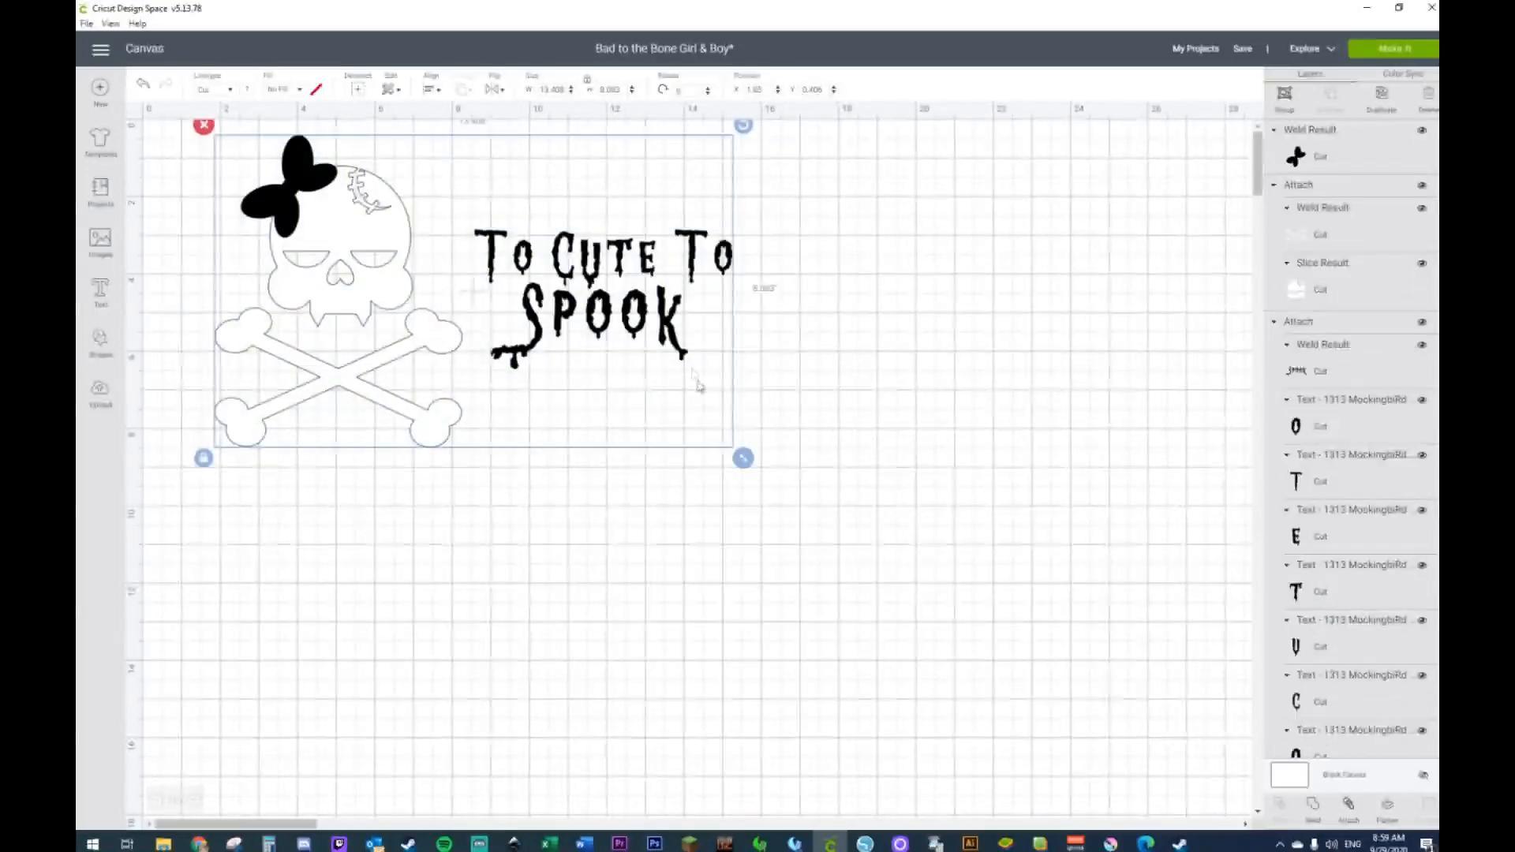
right_click(658, 307)
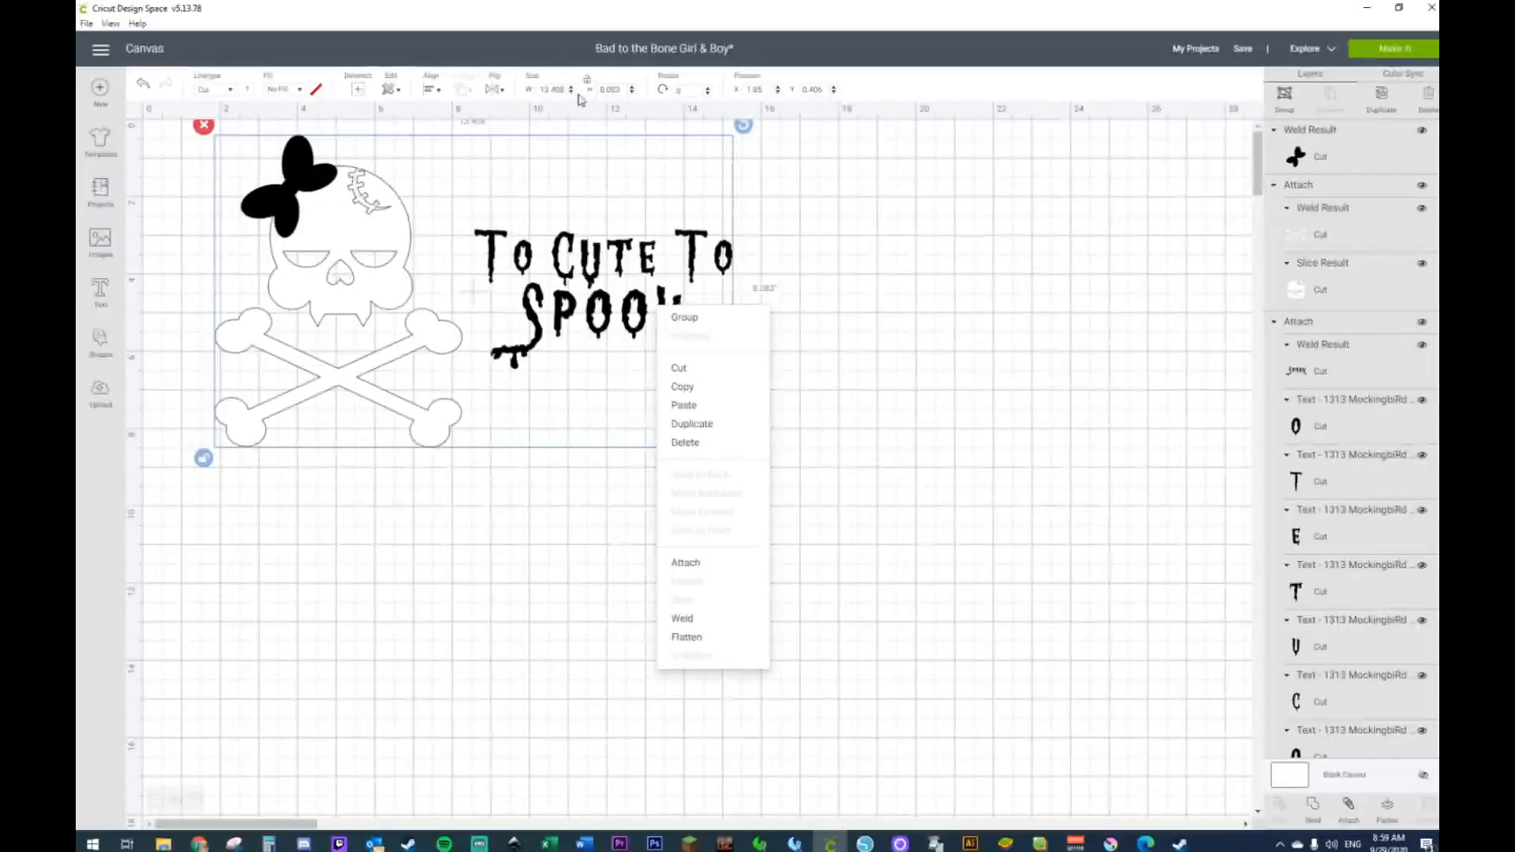
click(198, 799)
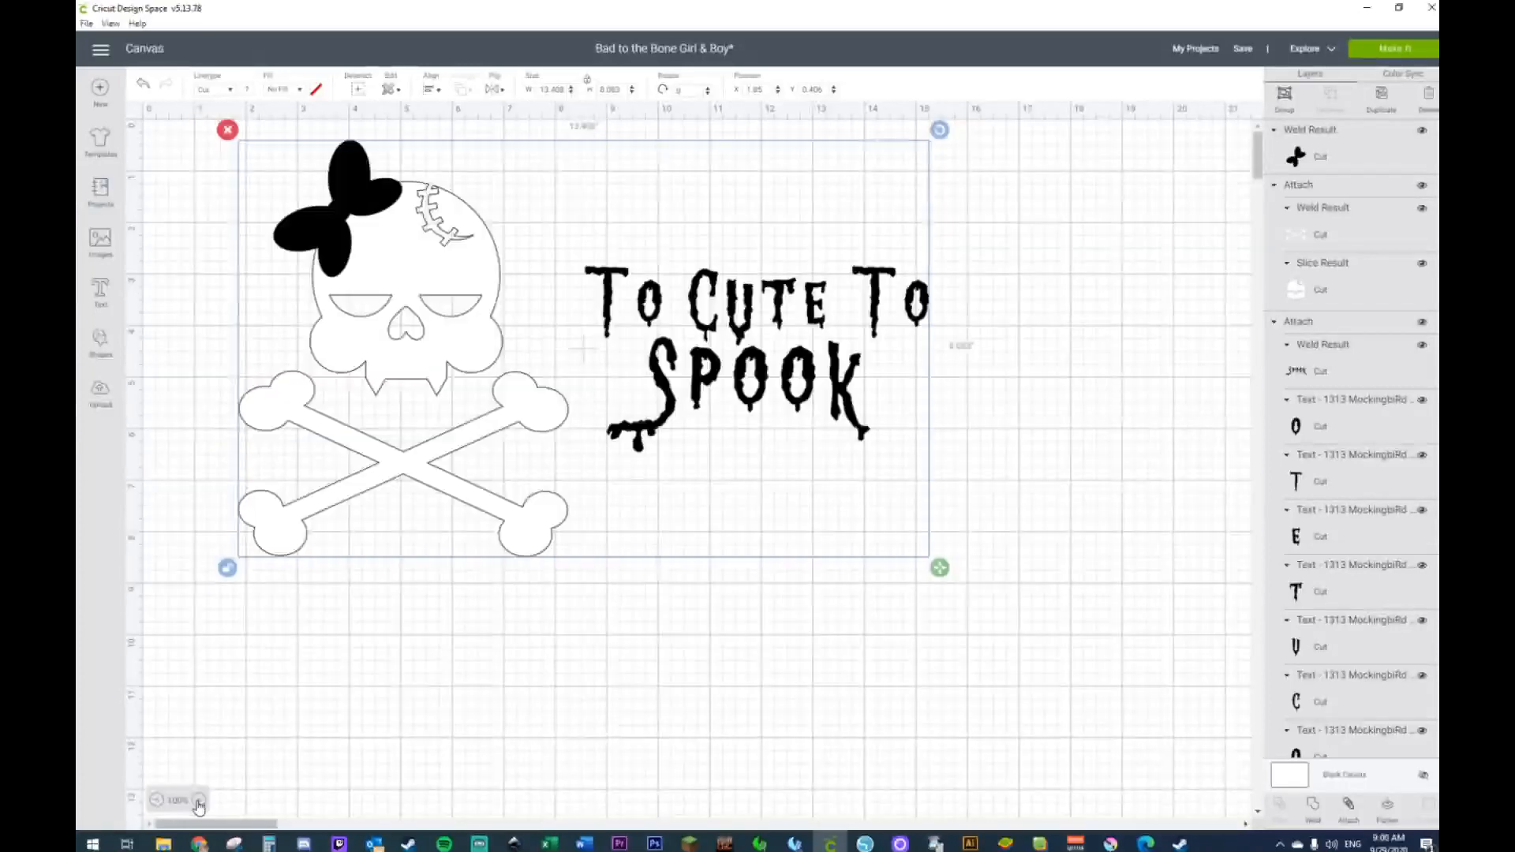
click(566, 90)
text(4)
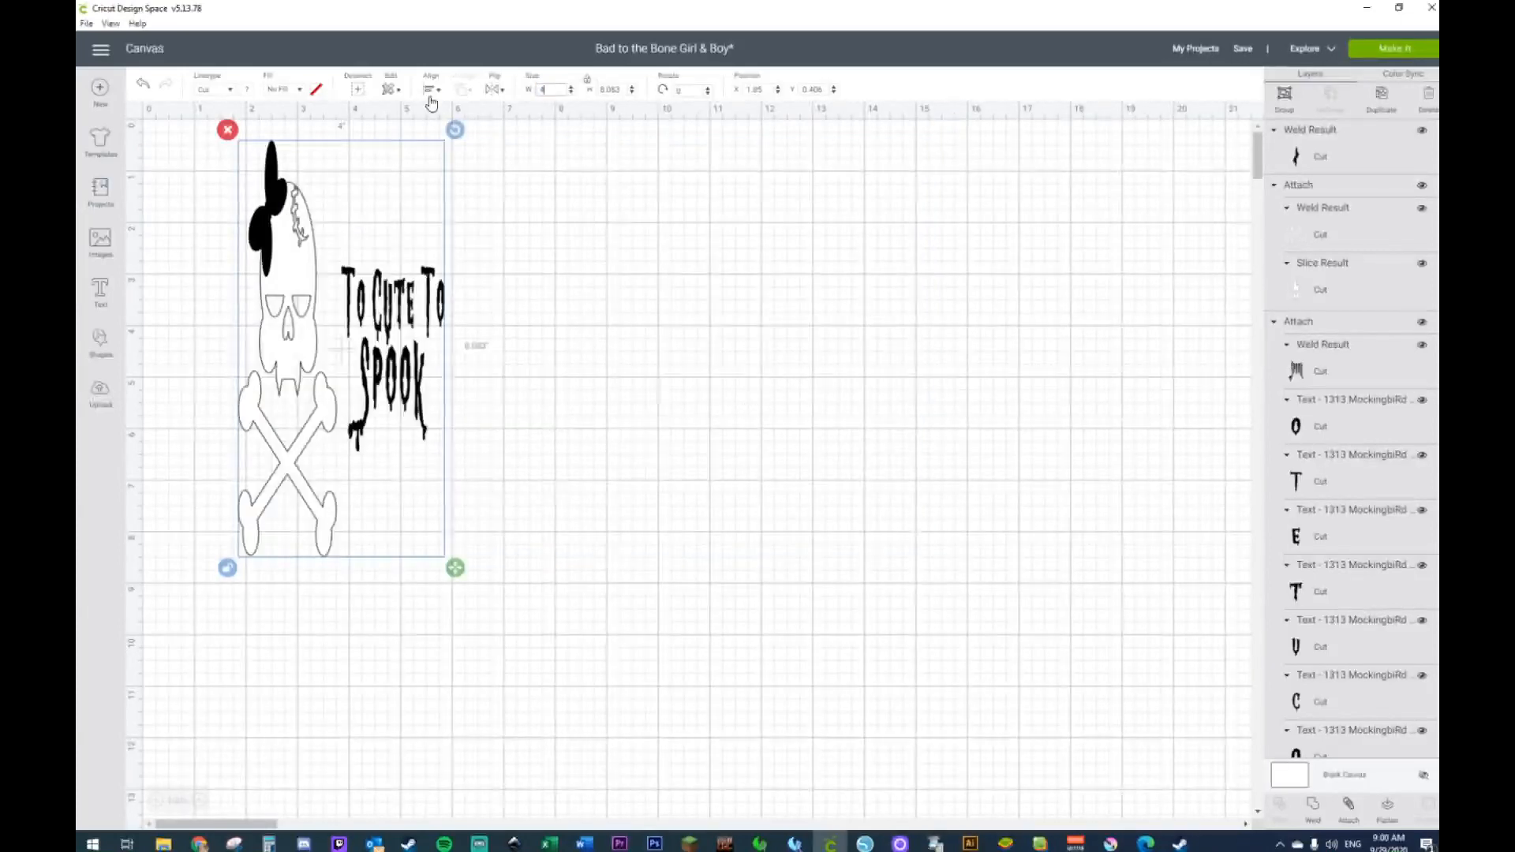
click(625, 89)
text(8)
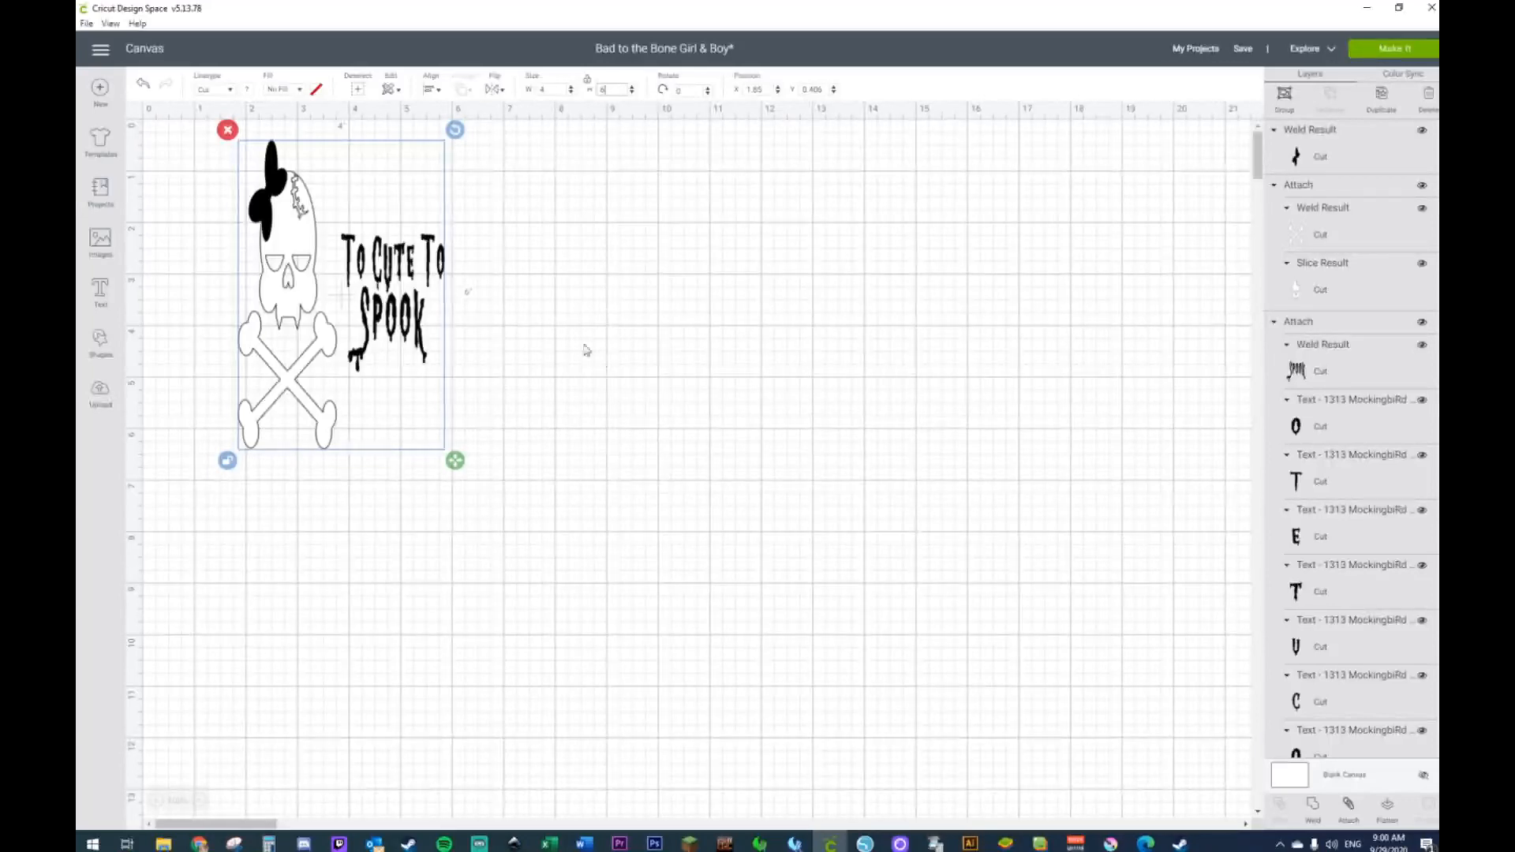
click(144, 86)
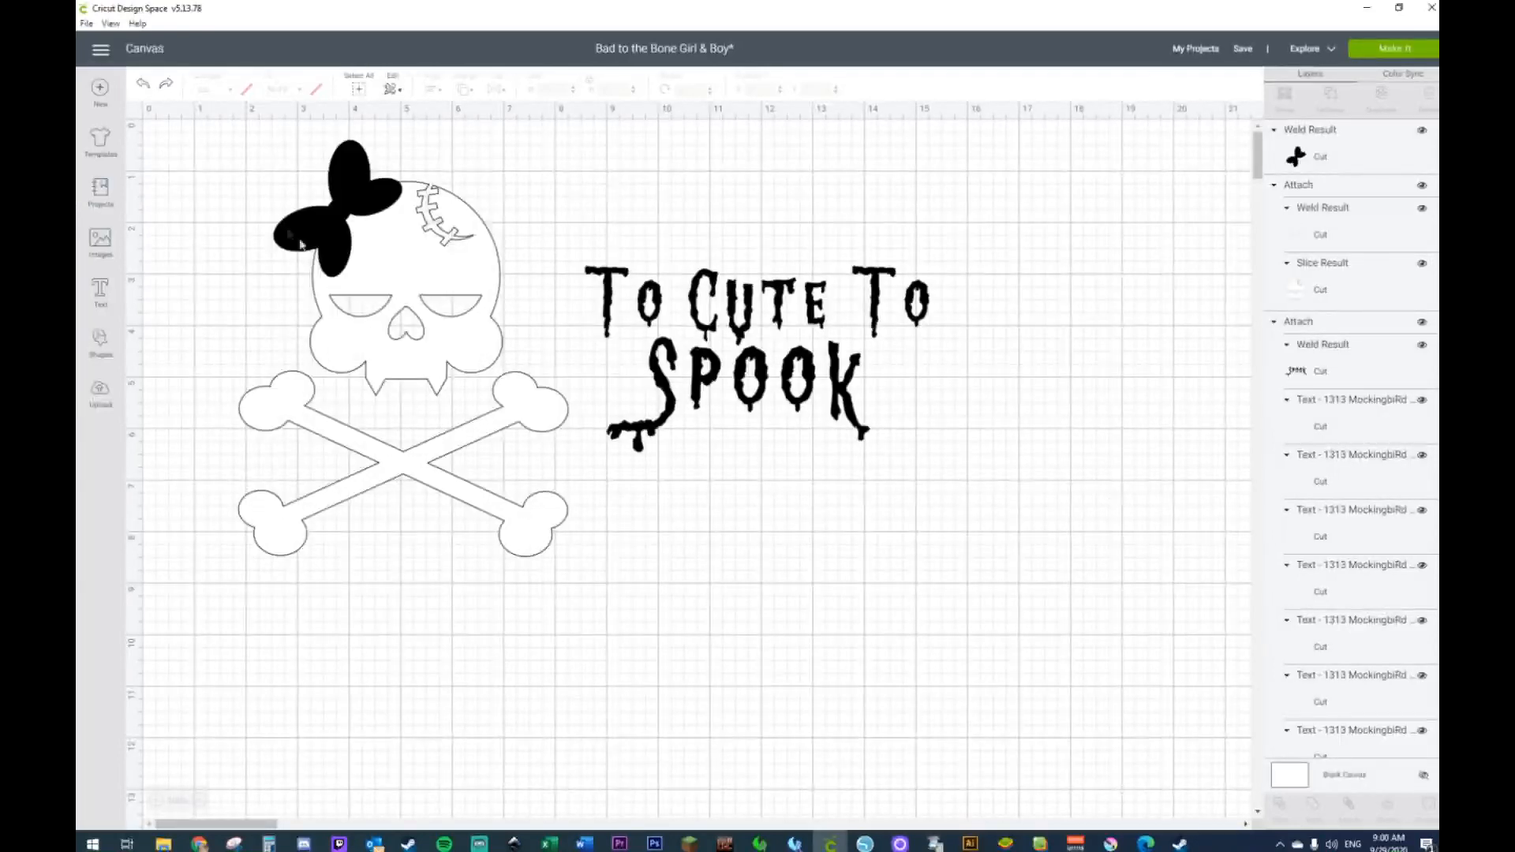
Step: Try to shrink the skull, crossbones and bow to about 4.65 by 5.75 in, and undo it
drag(243, 172, 565, 580)
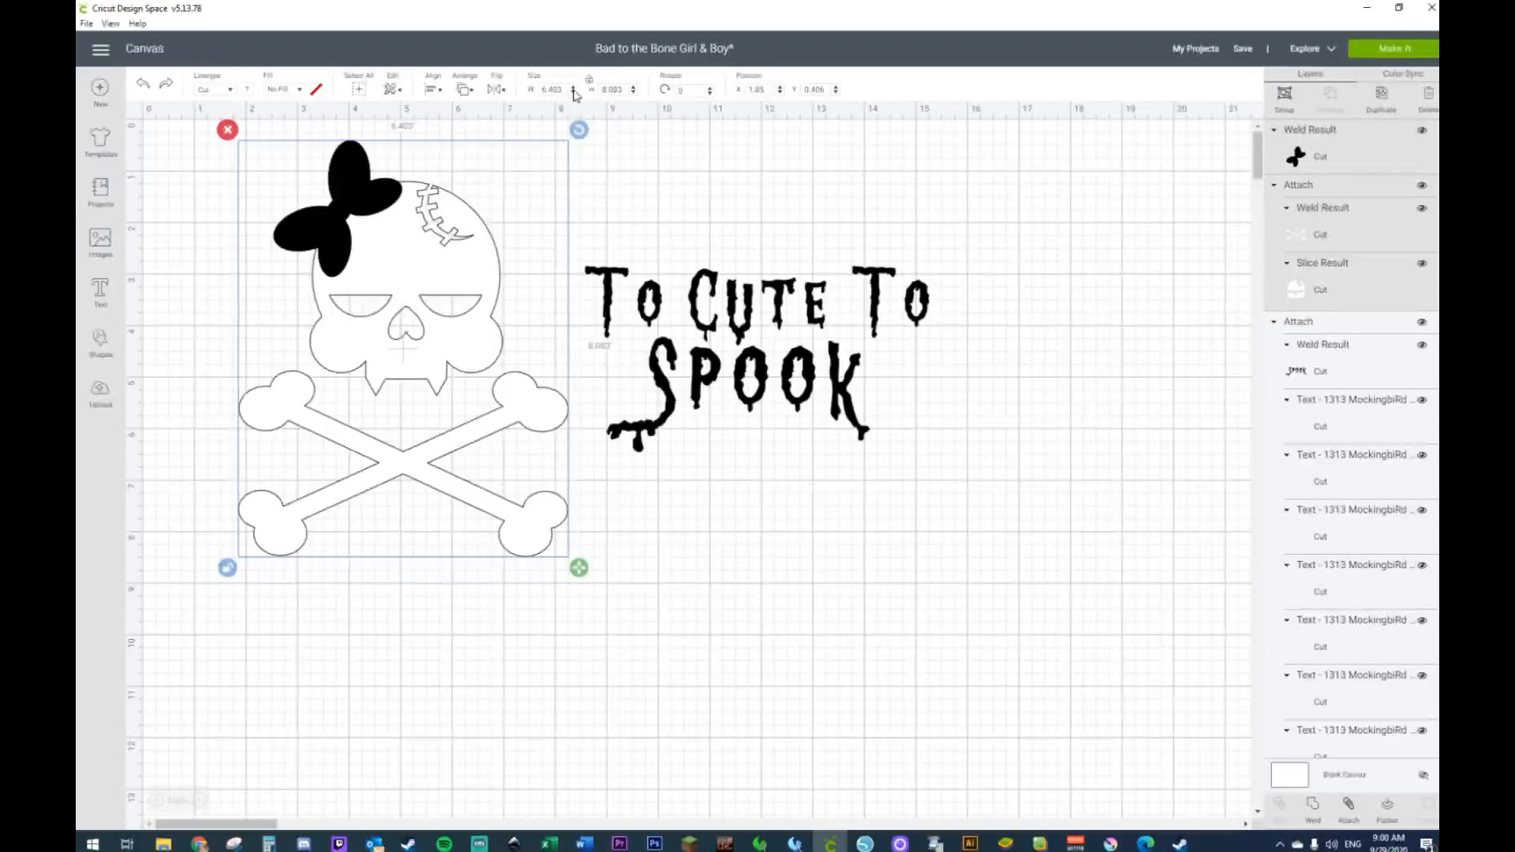
drag(579, 568, 485, 458)
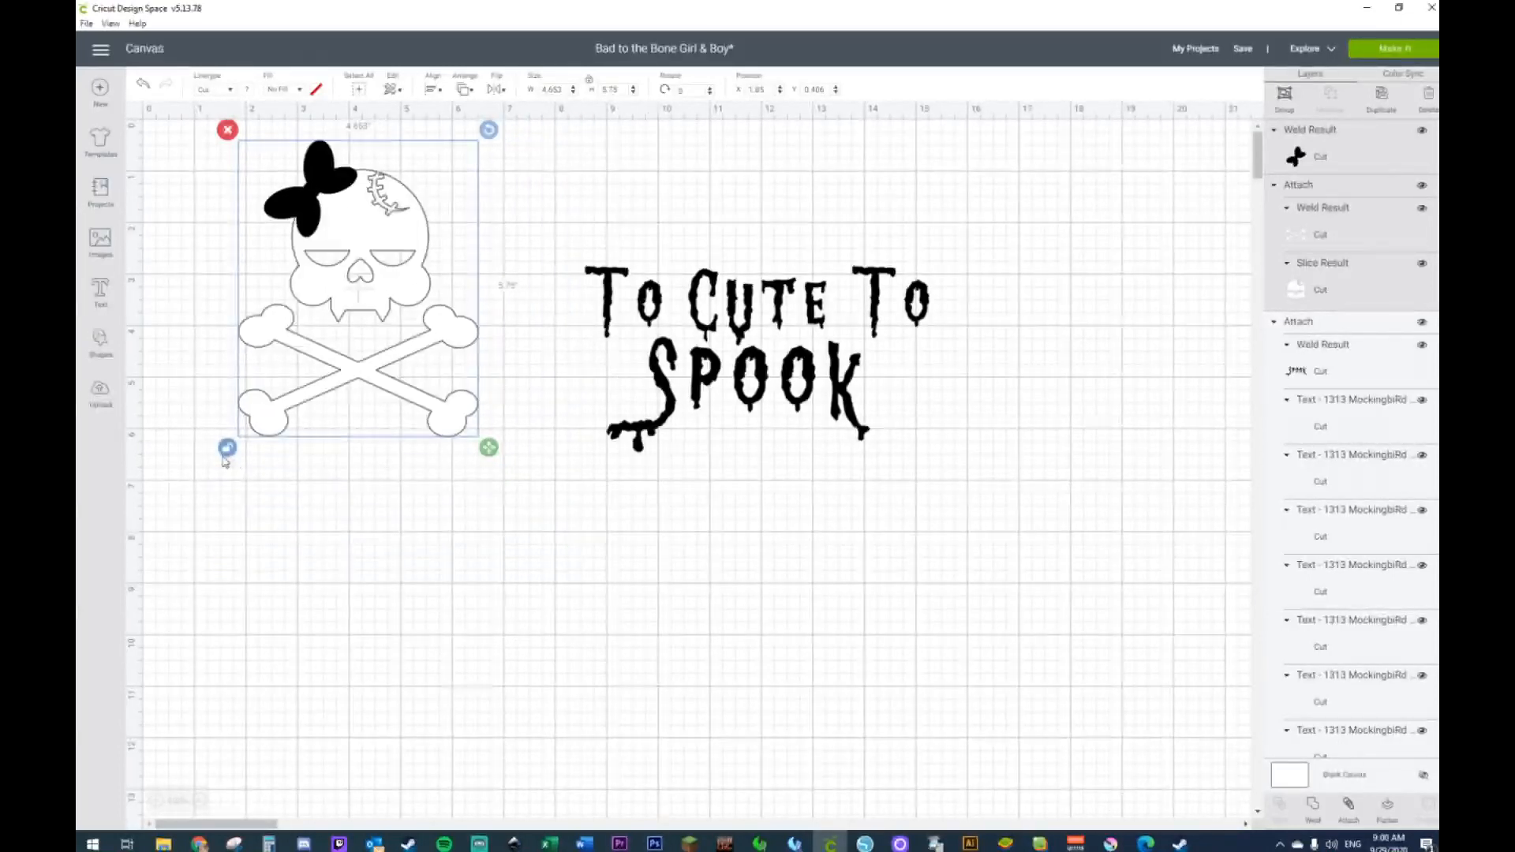
click(146, 86)
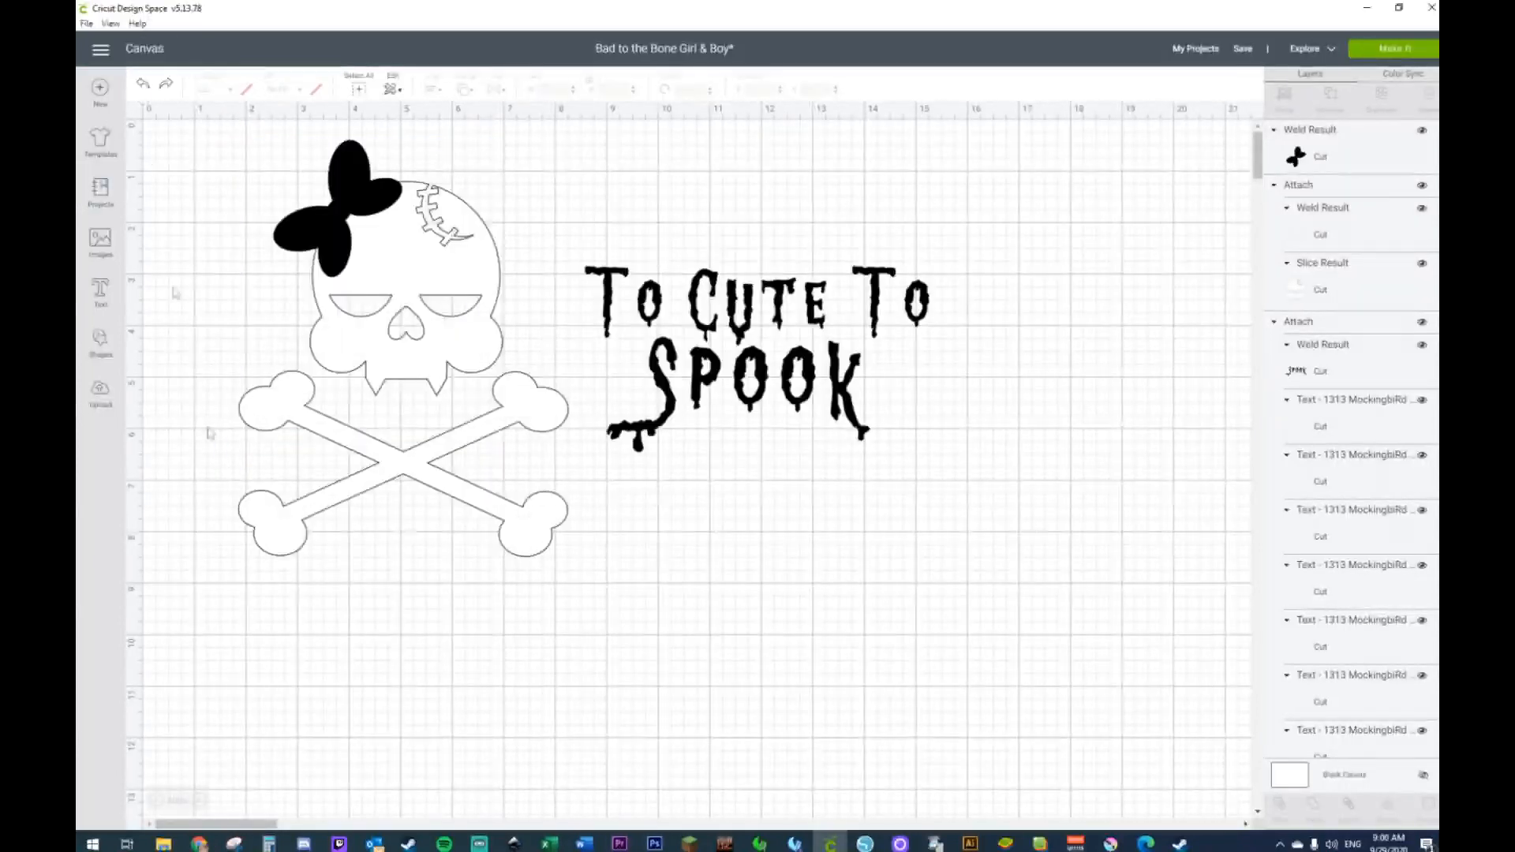
Step: Shrink the skull, crossbones and bow together to about 3.7 in high and shift them slightly down the canvas
drag(205, 158, 534, 643)
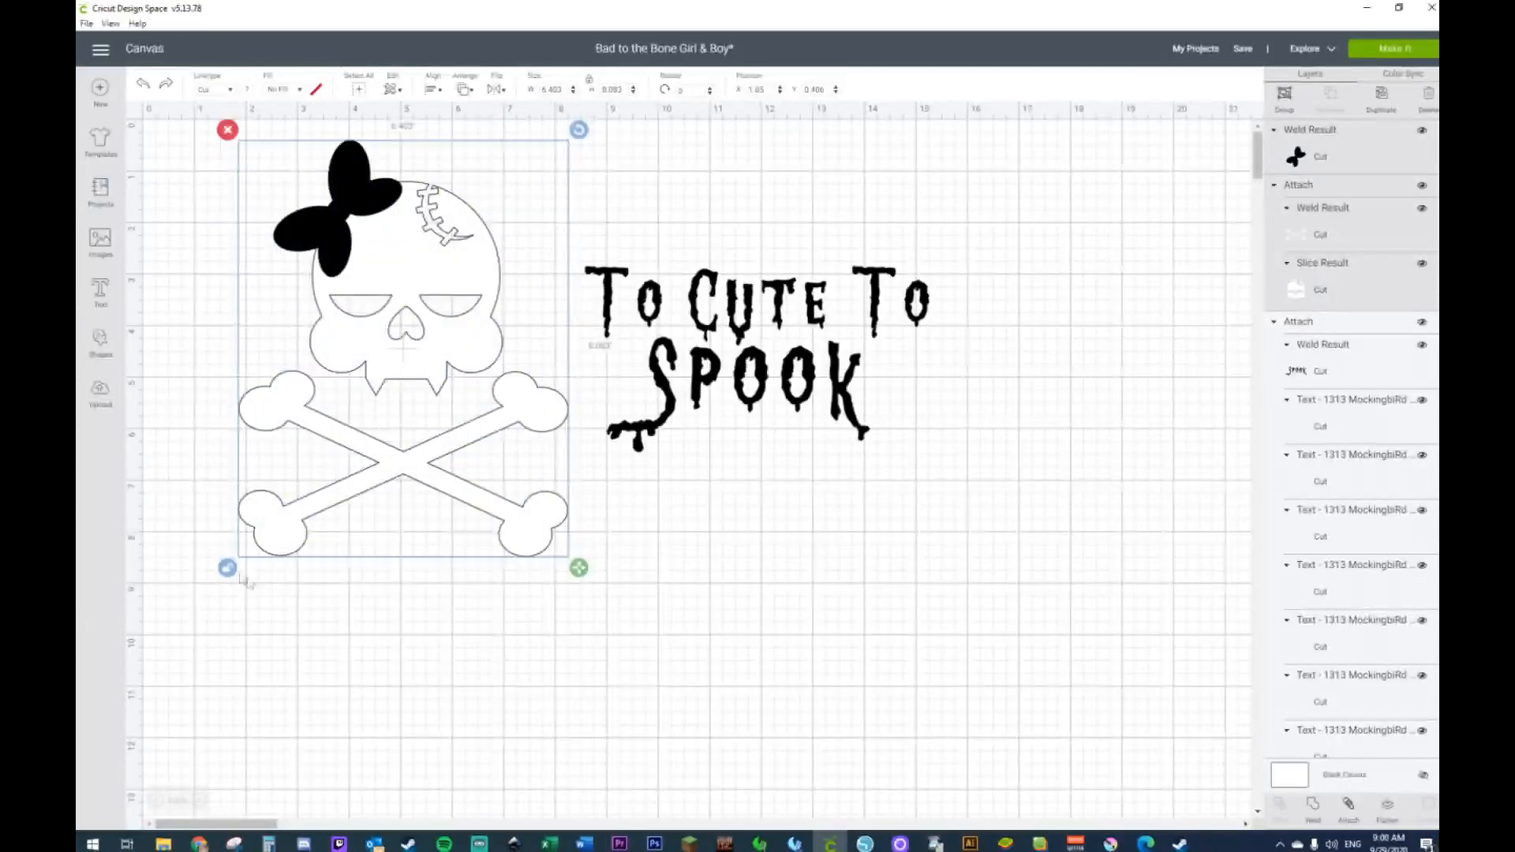
drag(575, 584, 381, 351)
drag(347, 196, 346, 274)
Step: Shrink the "To Cute To Spook" lettering to about 4.2 by 2.25 in and place it right beside the skull and crossbones
drag(539, 229, 982, 576)
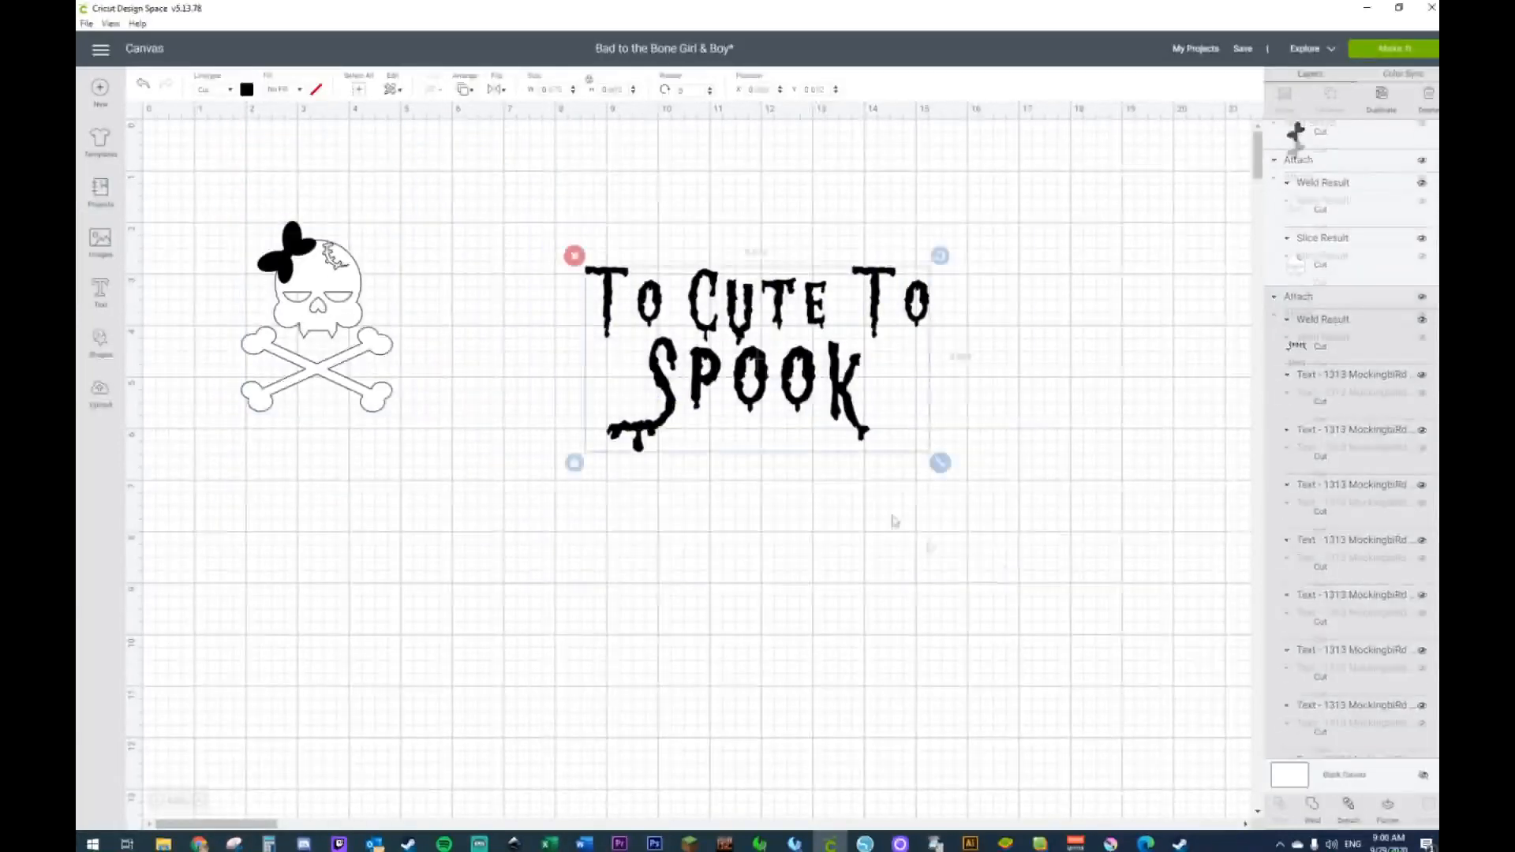
drag(933, 462, 809, 394)
drag(710, 351, 518, 363)
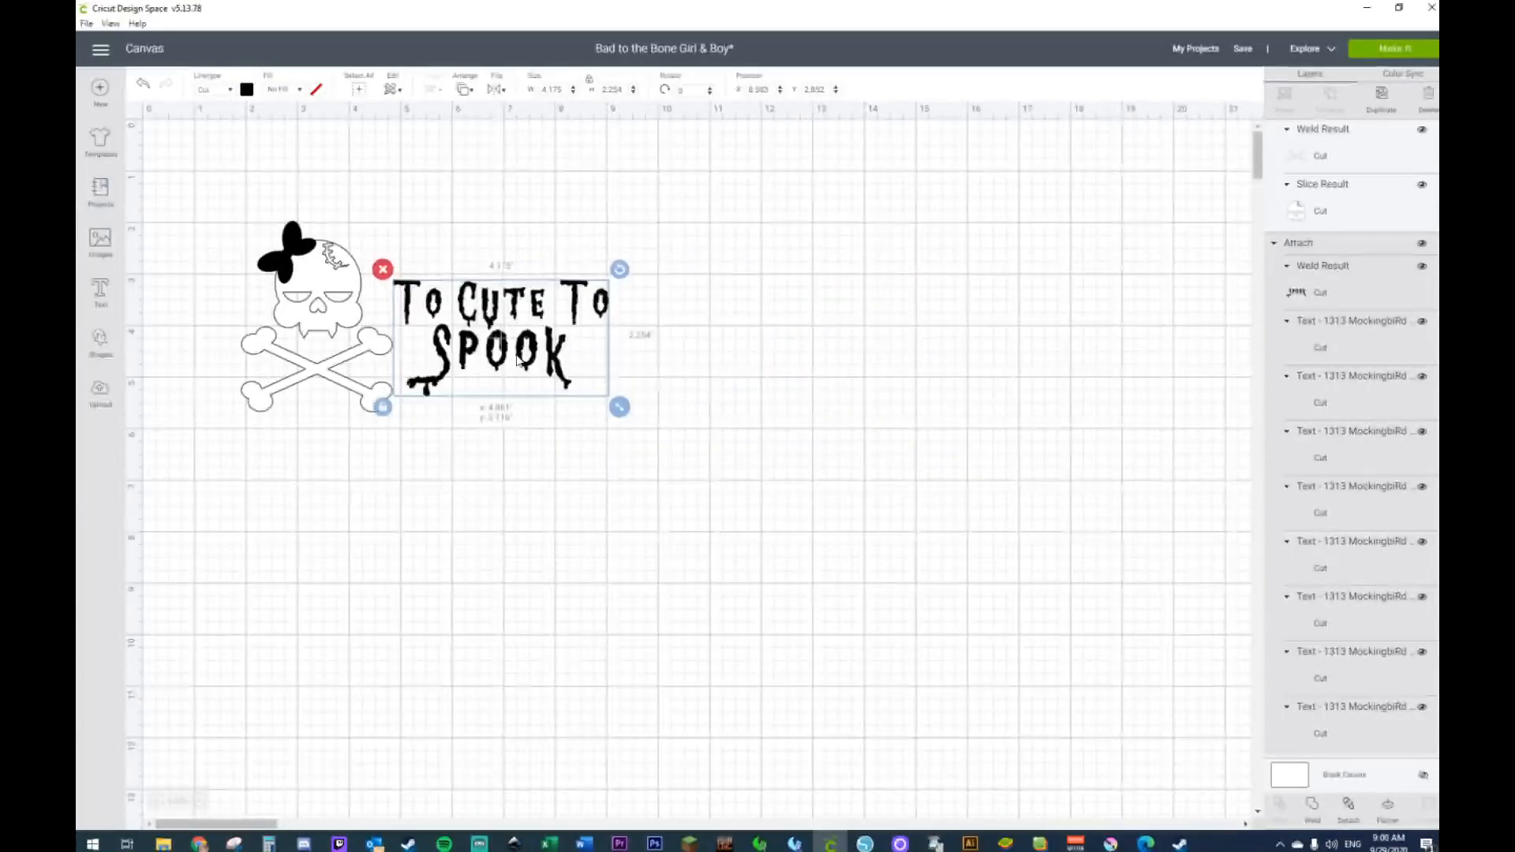
Step: Scale the skull artwork and lettering down together to about 5.98 in wide and 3.11 in high
drag(184, 188, 742, 557)
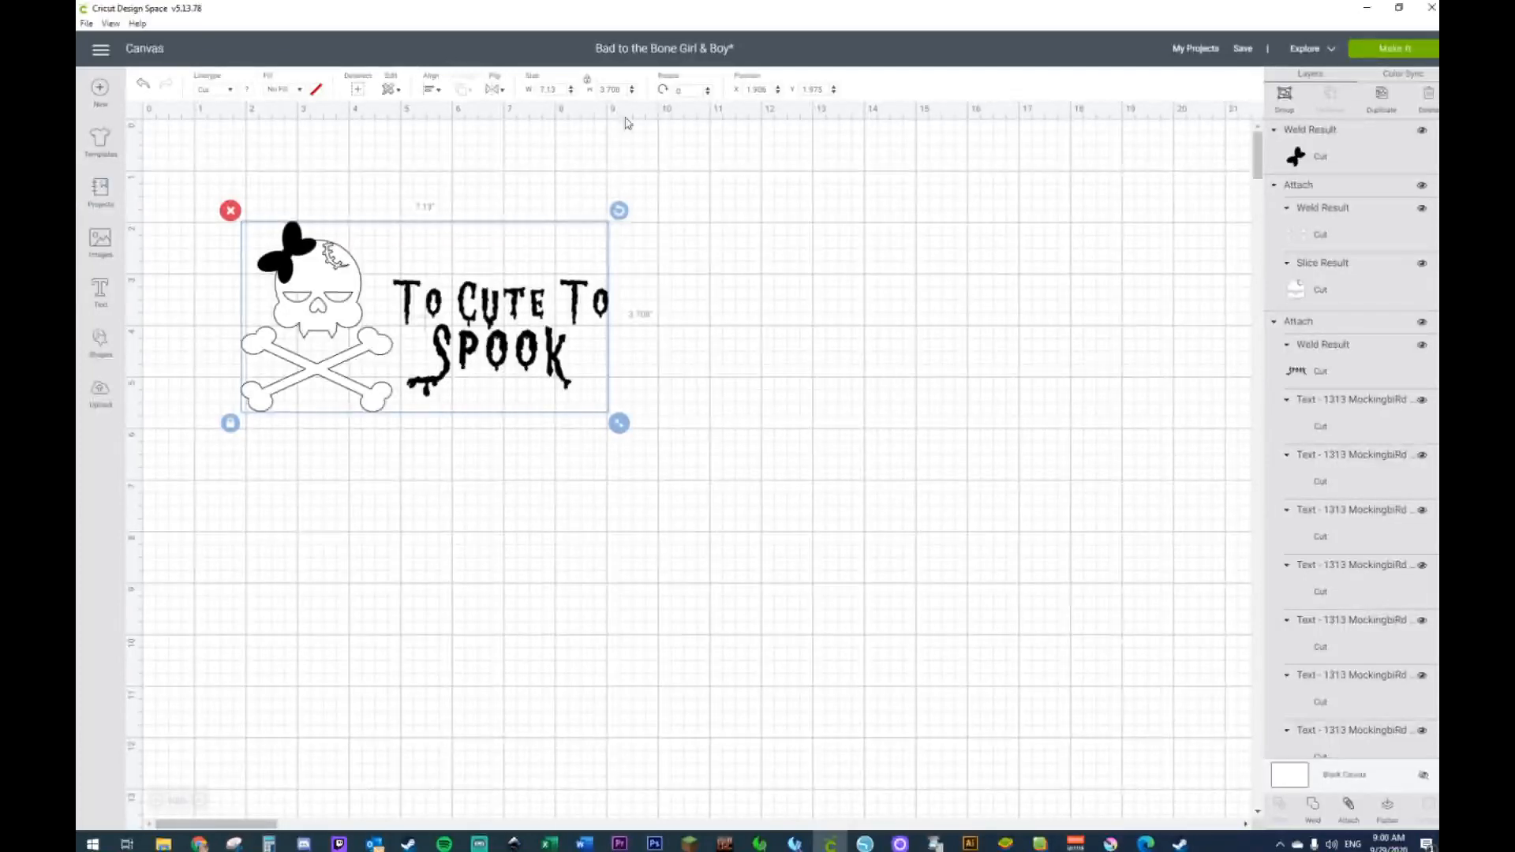
drag(623, 431, 562, 411)
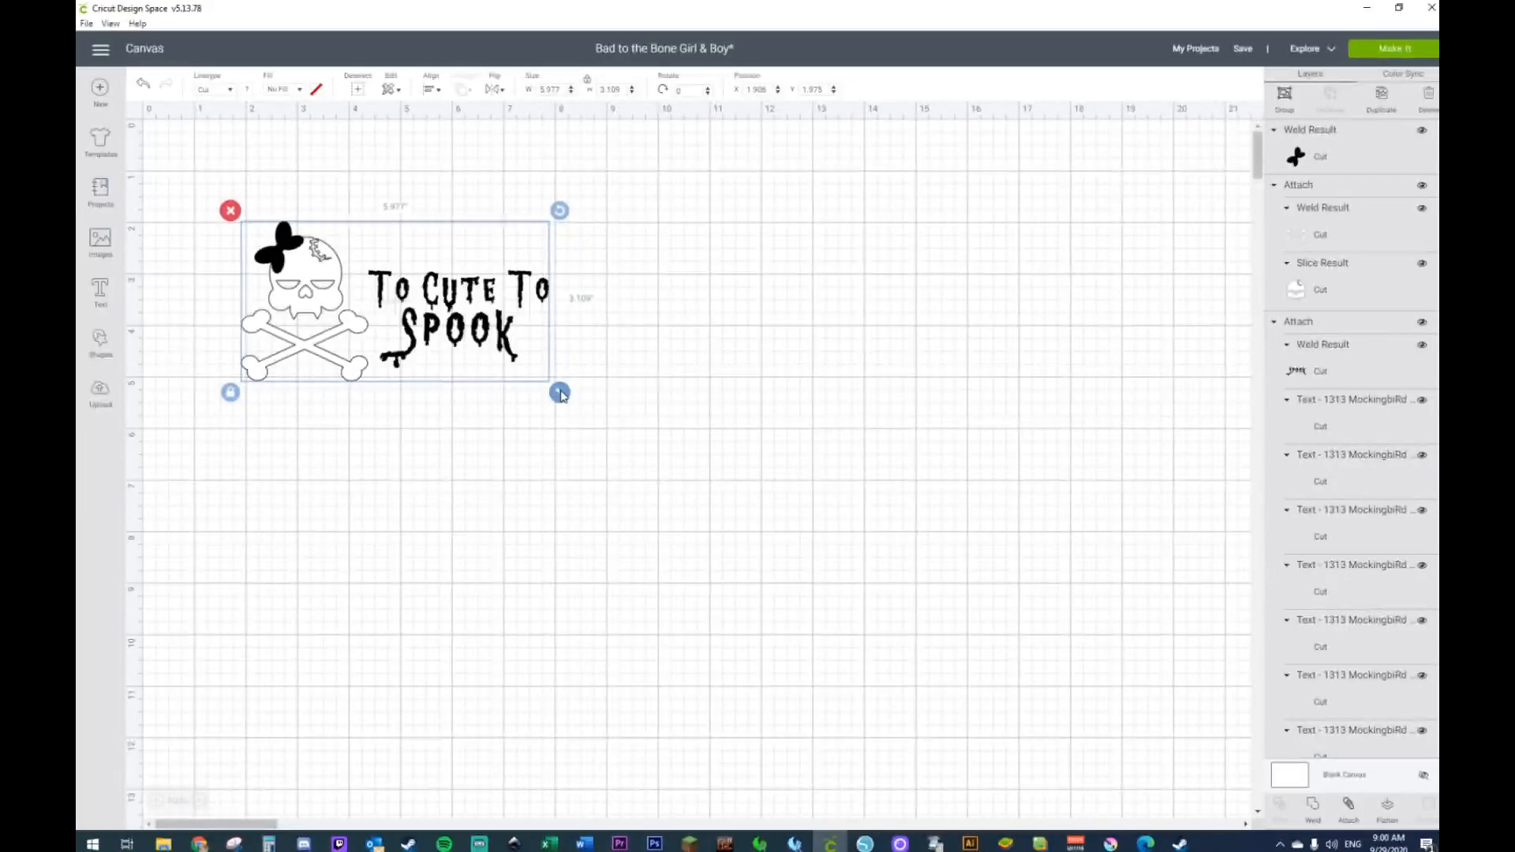
mouse_move(562, 395)
mouse_down()
mouse_move(572, 410)
mouse_move(561, 401)
mouse_up()
click(565, 474)
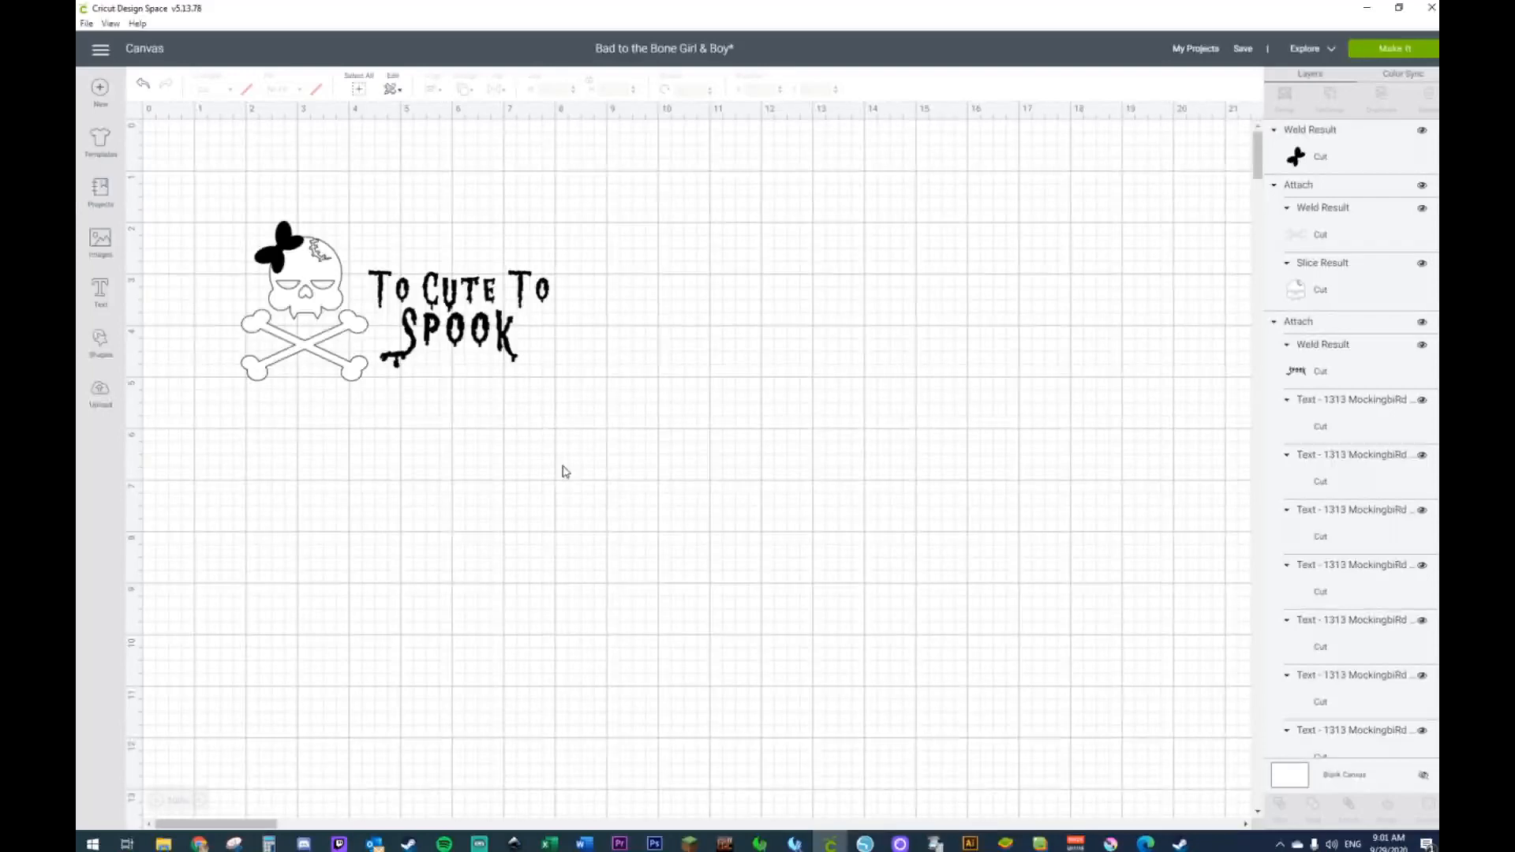
Step: Unlock the proportions of the whole design and stretch it to about 3.6 in high
drag(202, 181, 520, 436)
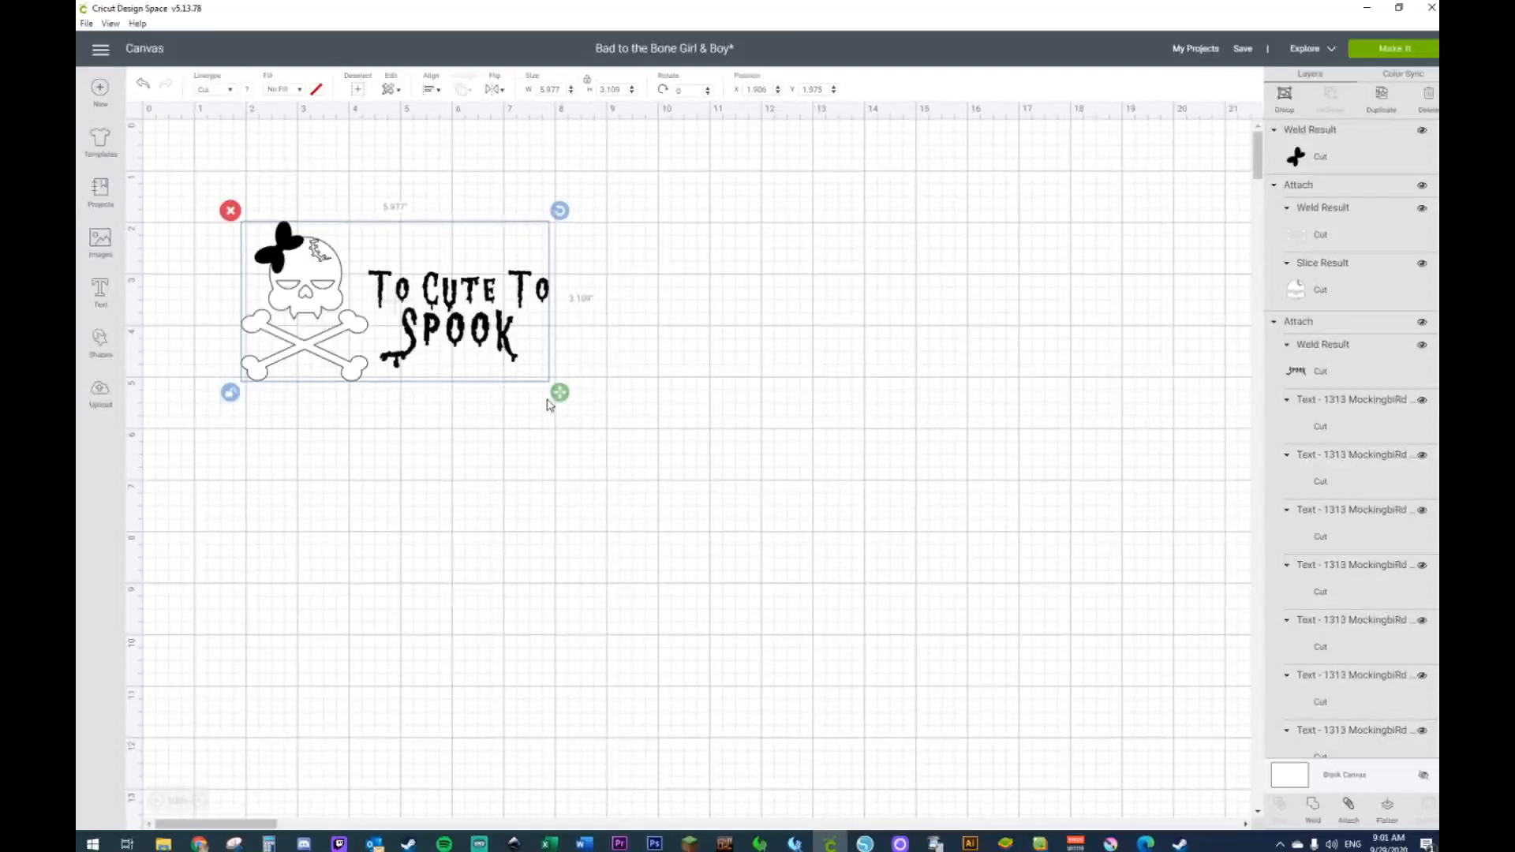
drag(555, 404, 554, 425)
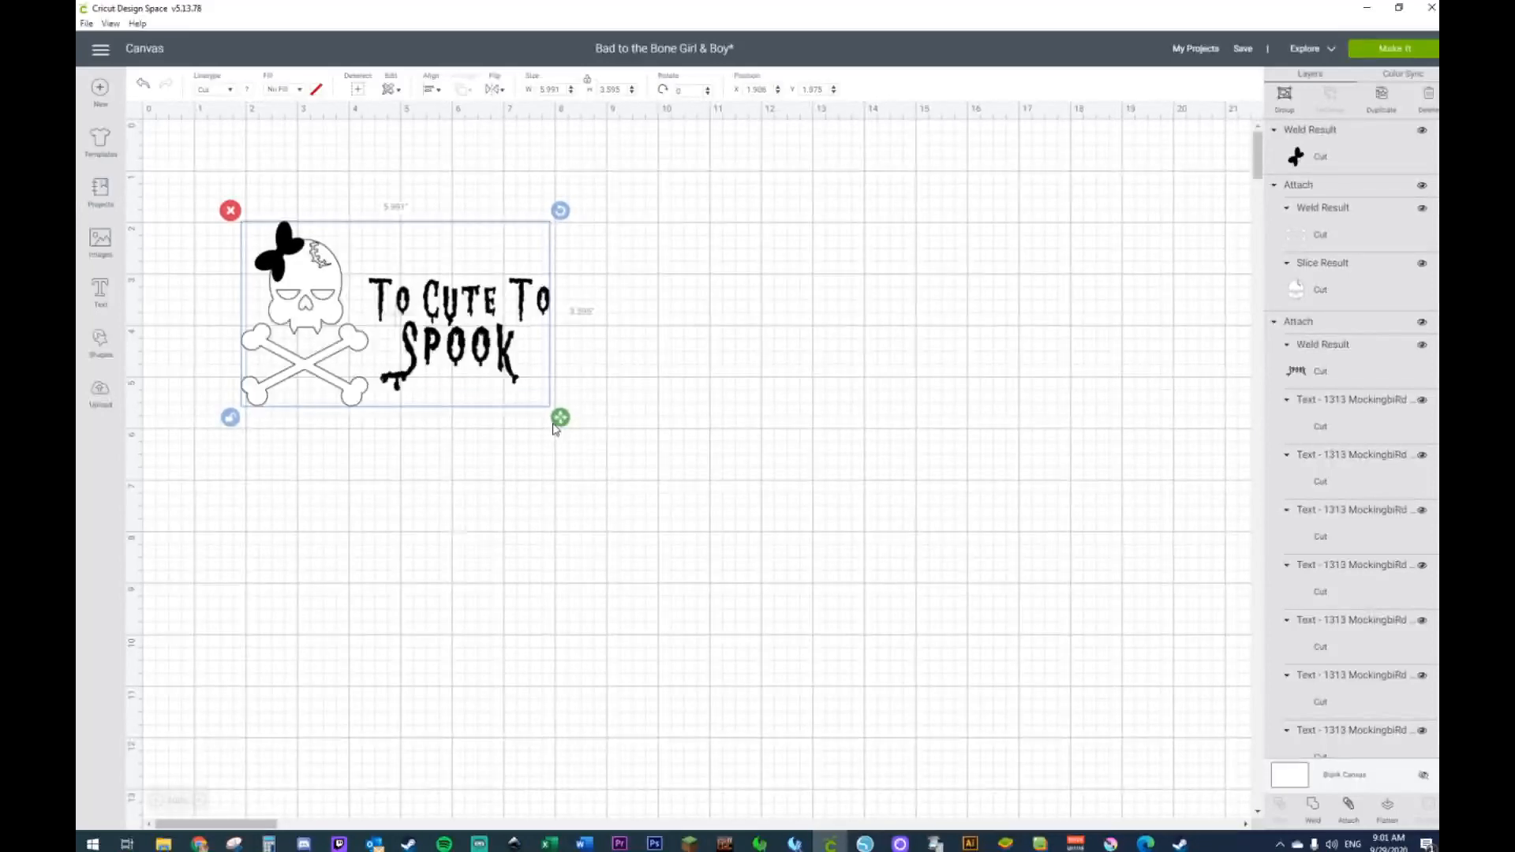
click(750, 403)
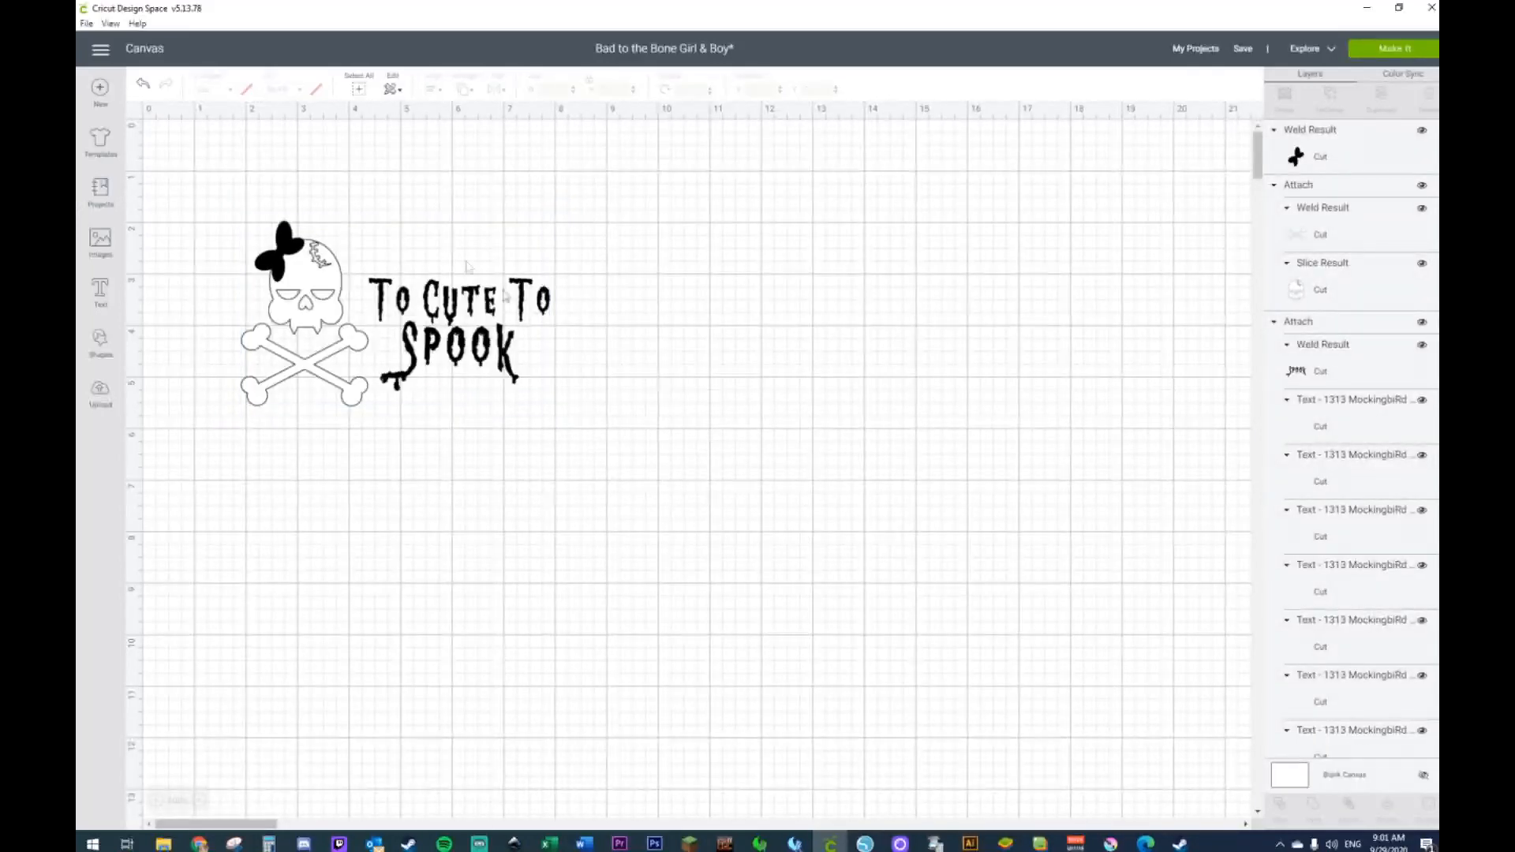
Step: Move the whole design to the canvas's upper-left corner, at about X 0.6, Y 0.267
drag(200, 187, 680, 436)
drag(442, 331, 409, 259)
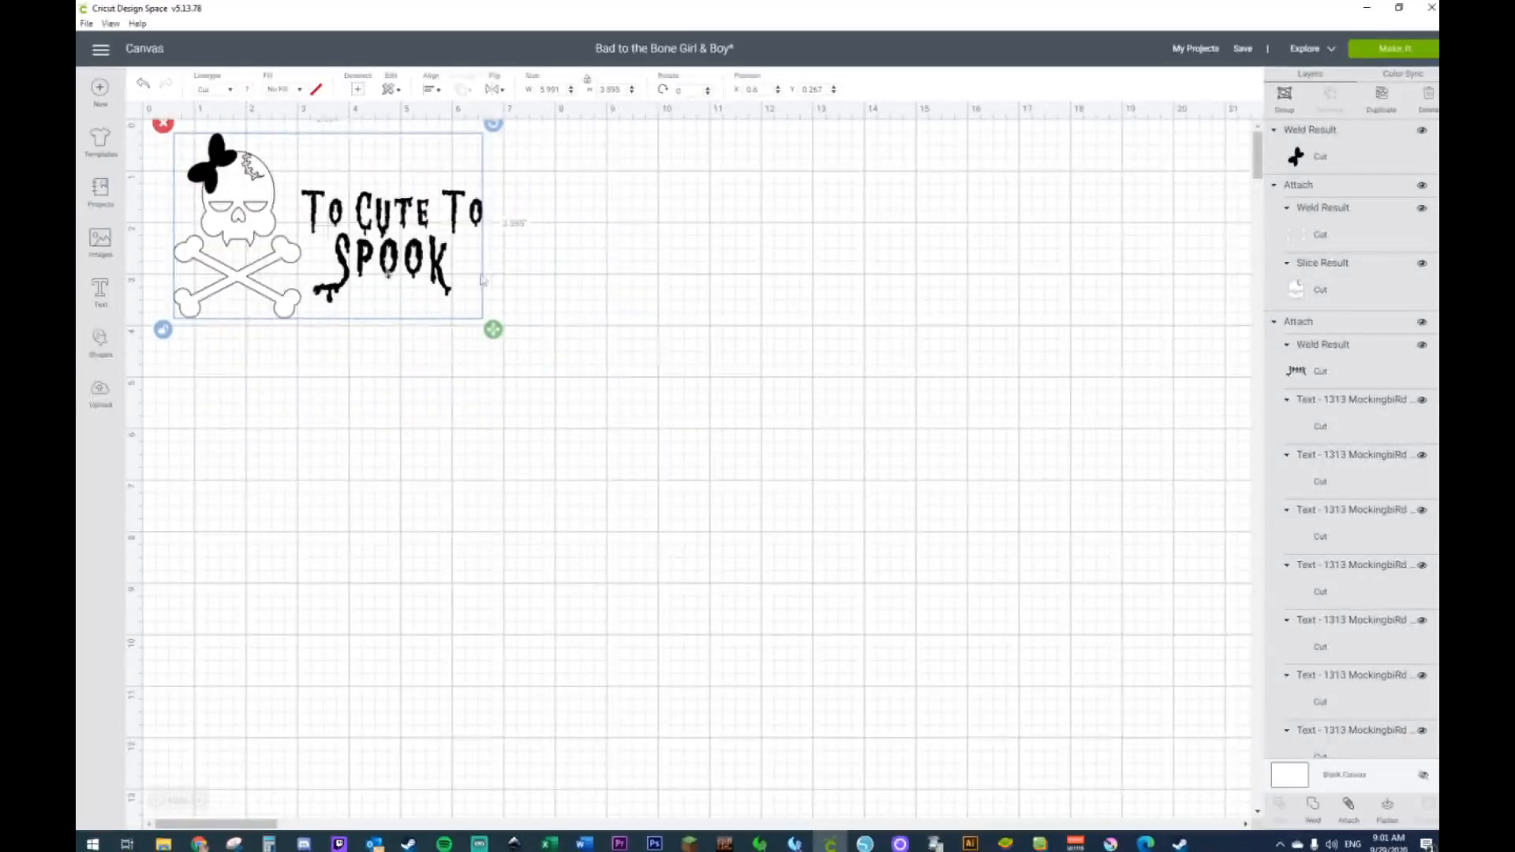
click(791, 326)
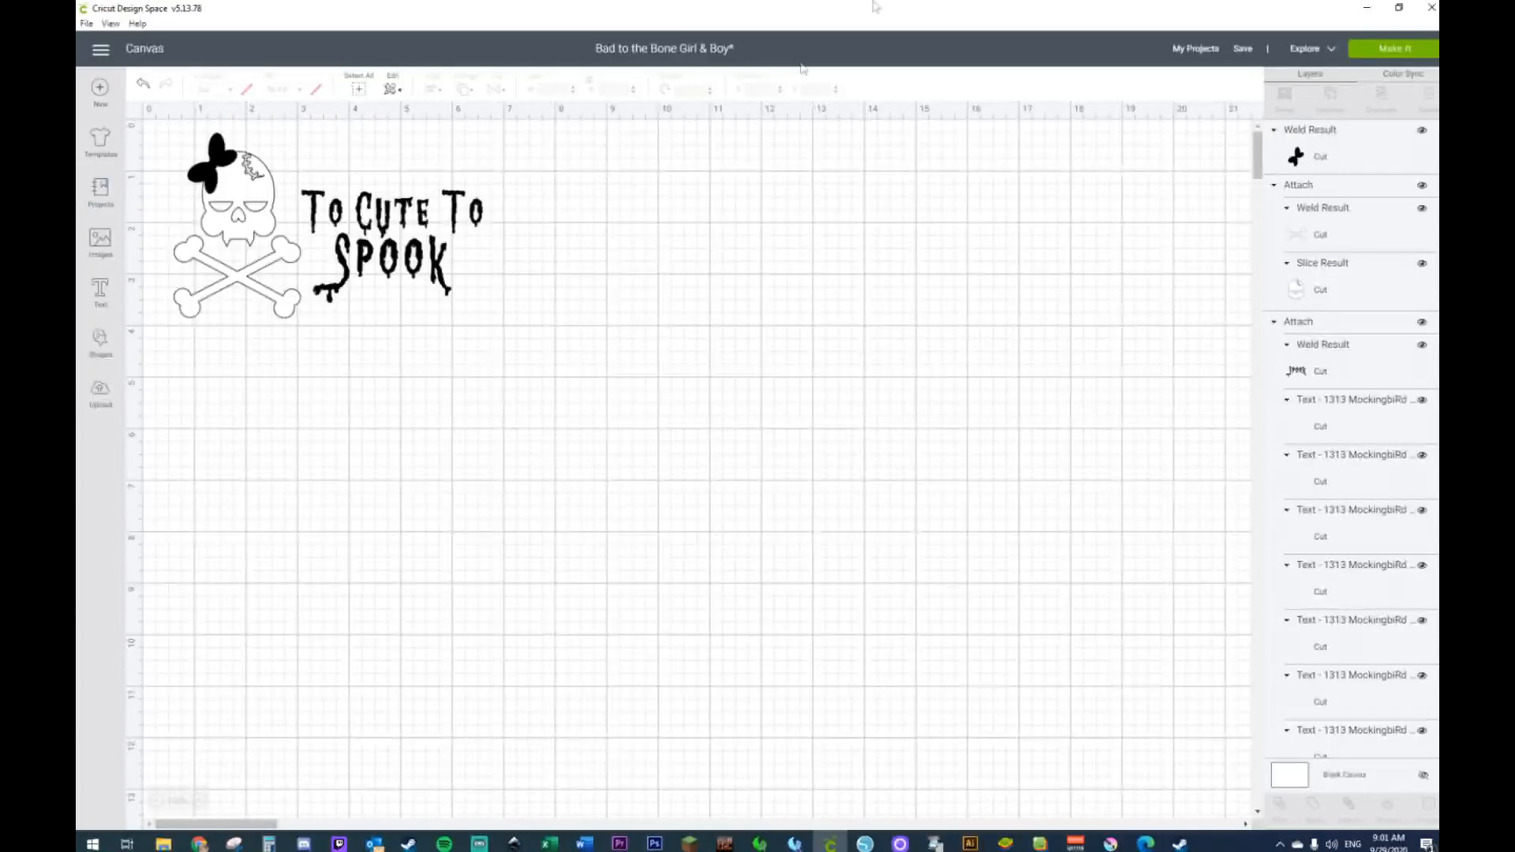
Step: Send the project to mat preparation and check the layouts of the black and white mats
click(1382, 50)
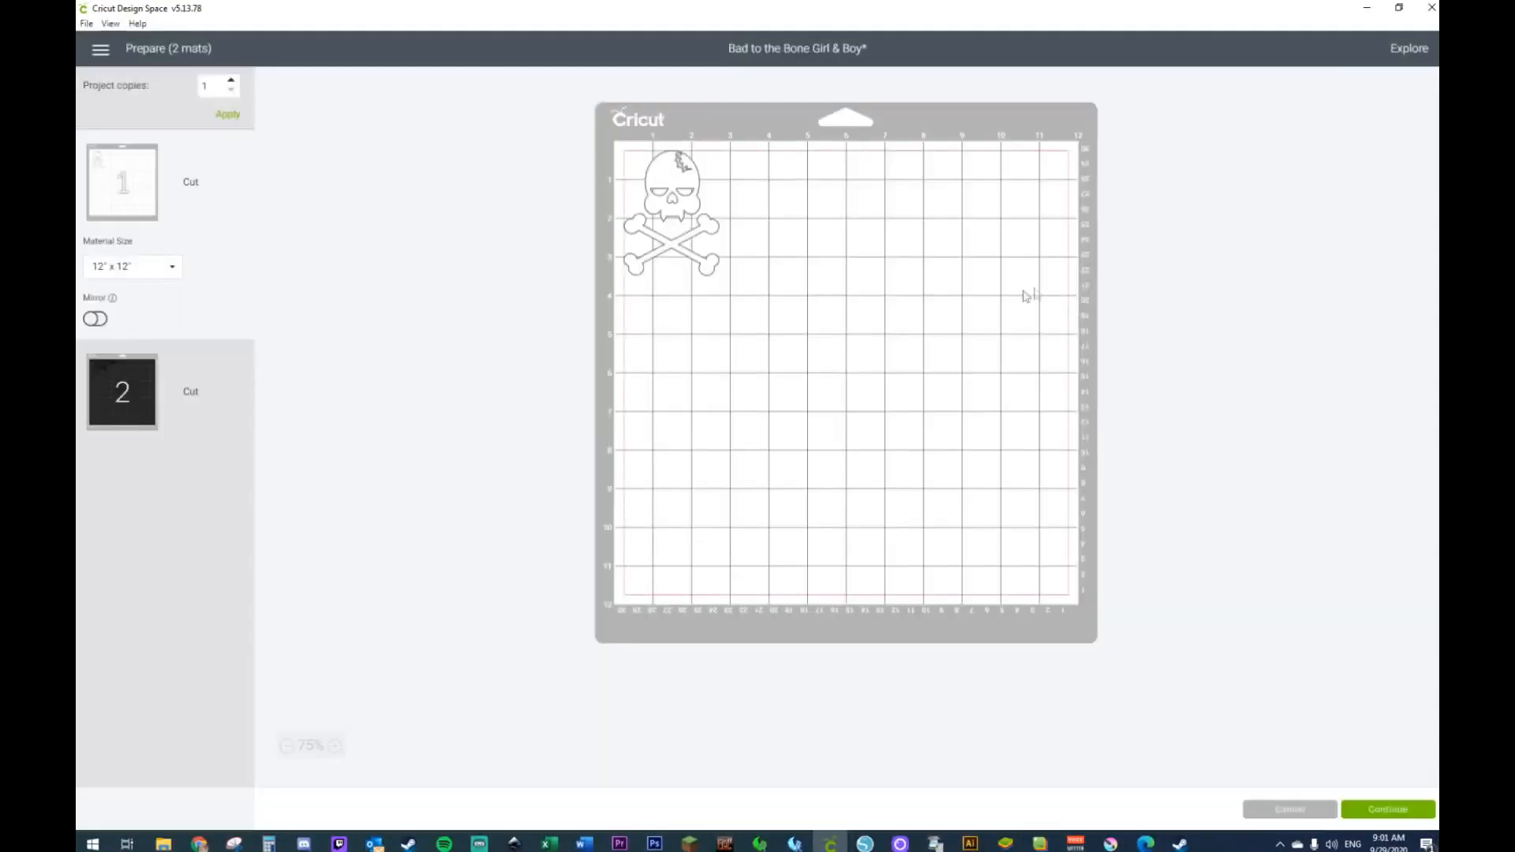
click(134, 402)
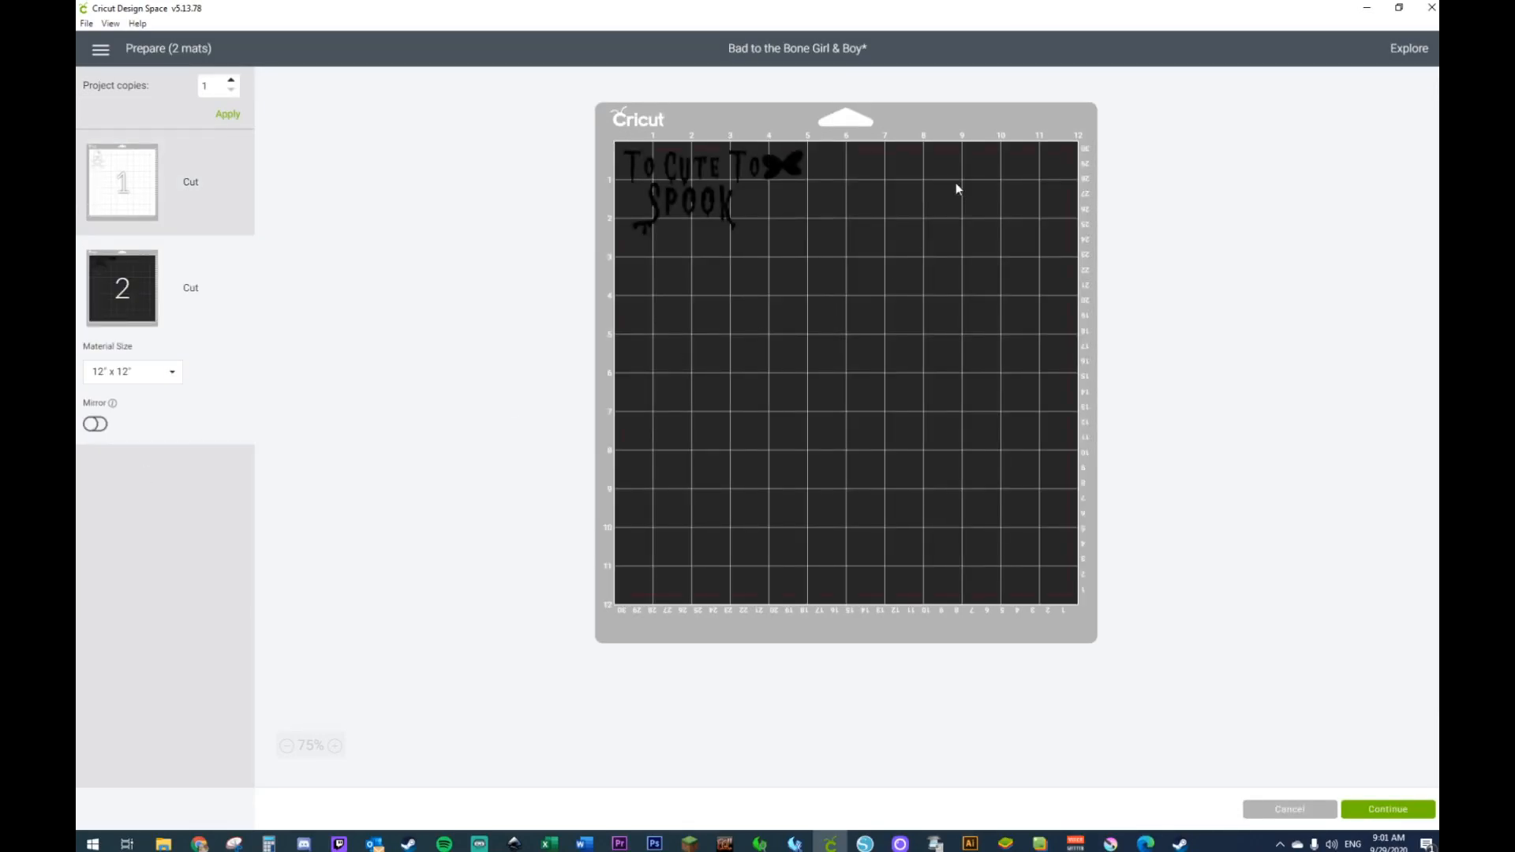
click(157, 175)
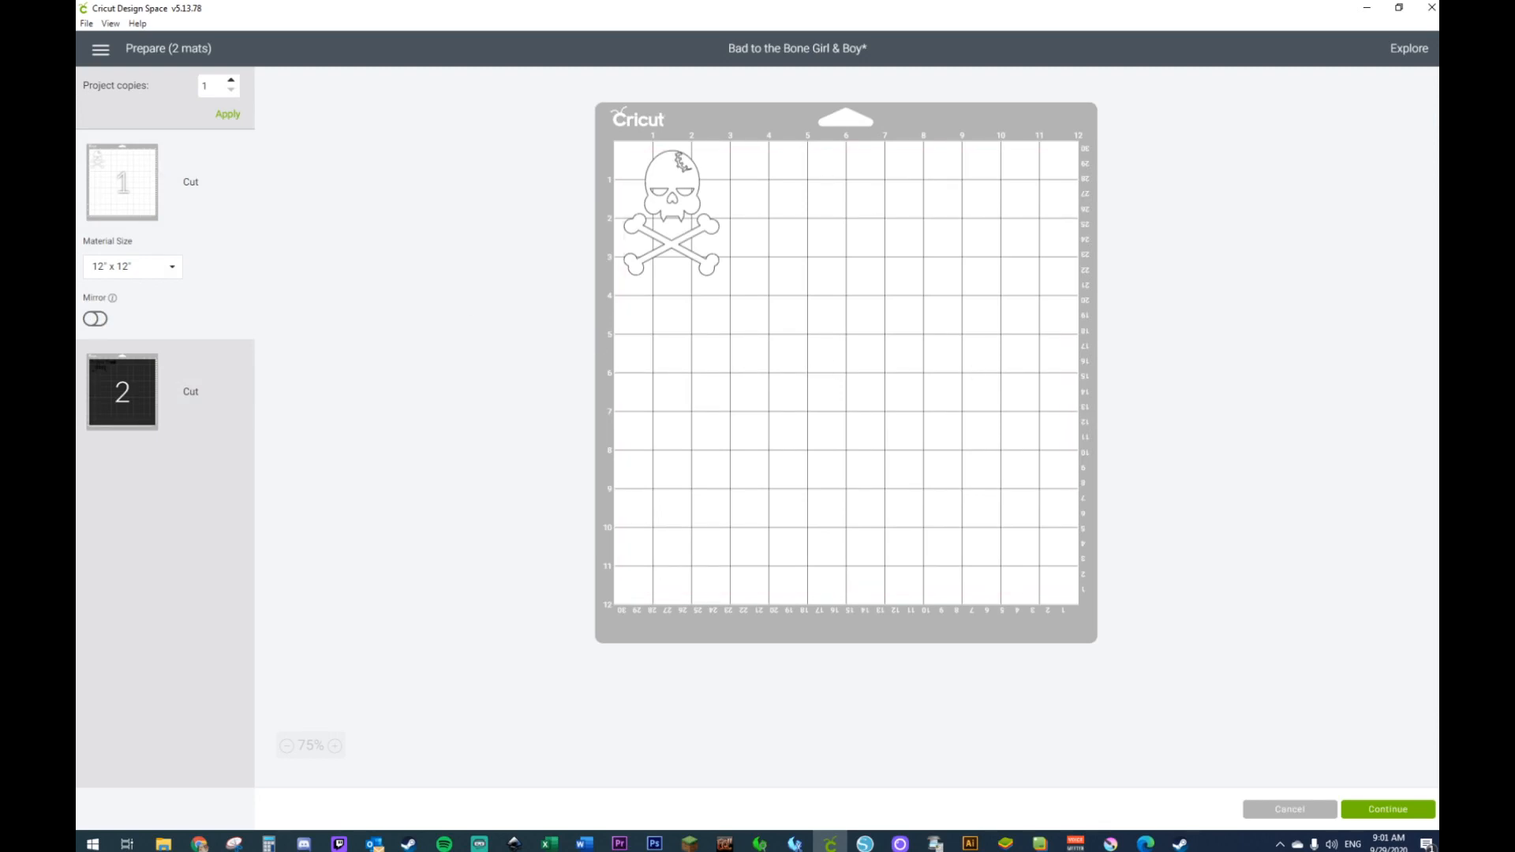